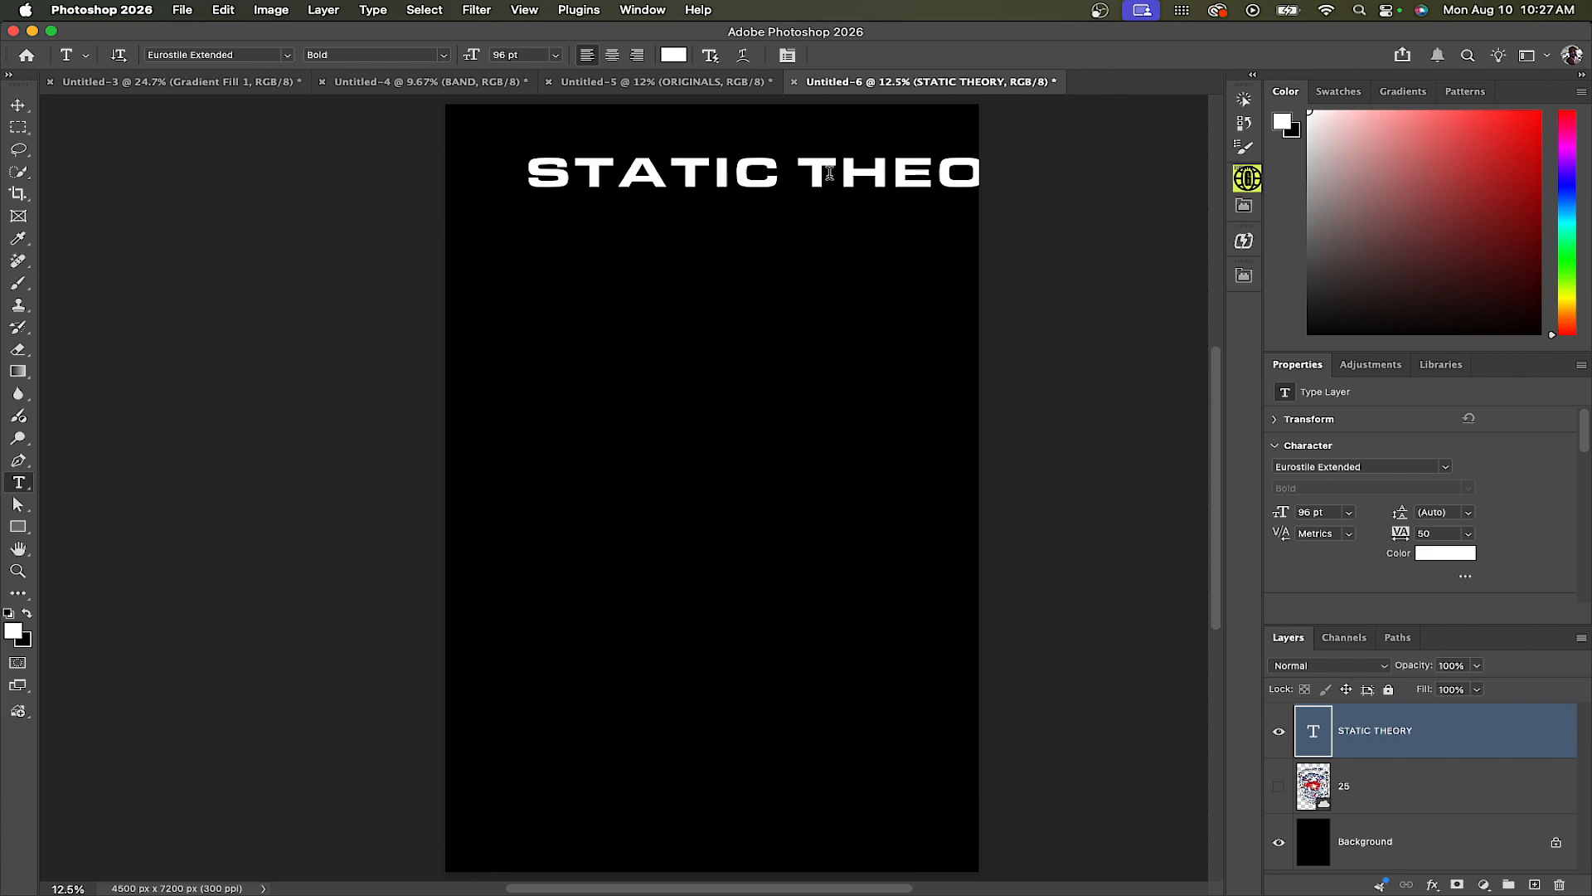
Scale the STATIC THEORY title down so it fits across the top of the canvas
left_click_drag(818, 178, 744, 179)
left_click_drag(451, 157, 556, 159)
left_click_drag(820, 182, 749, 183)
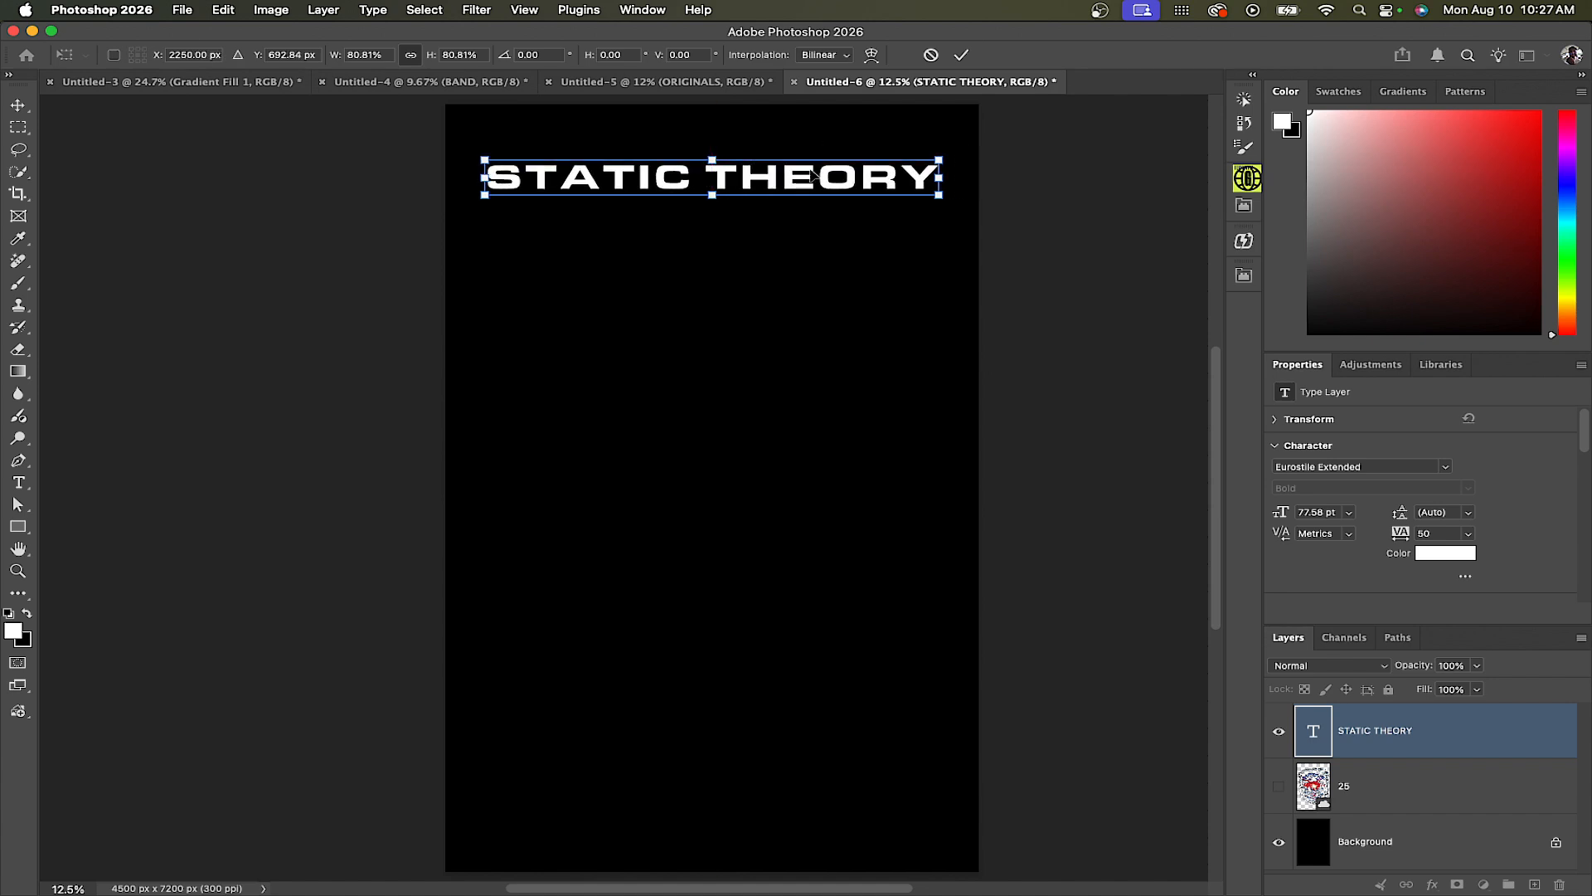
key("Return")
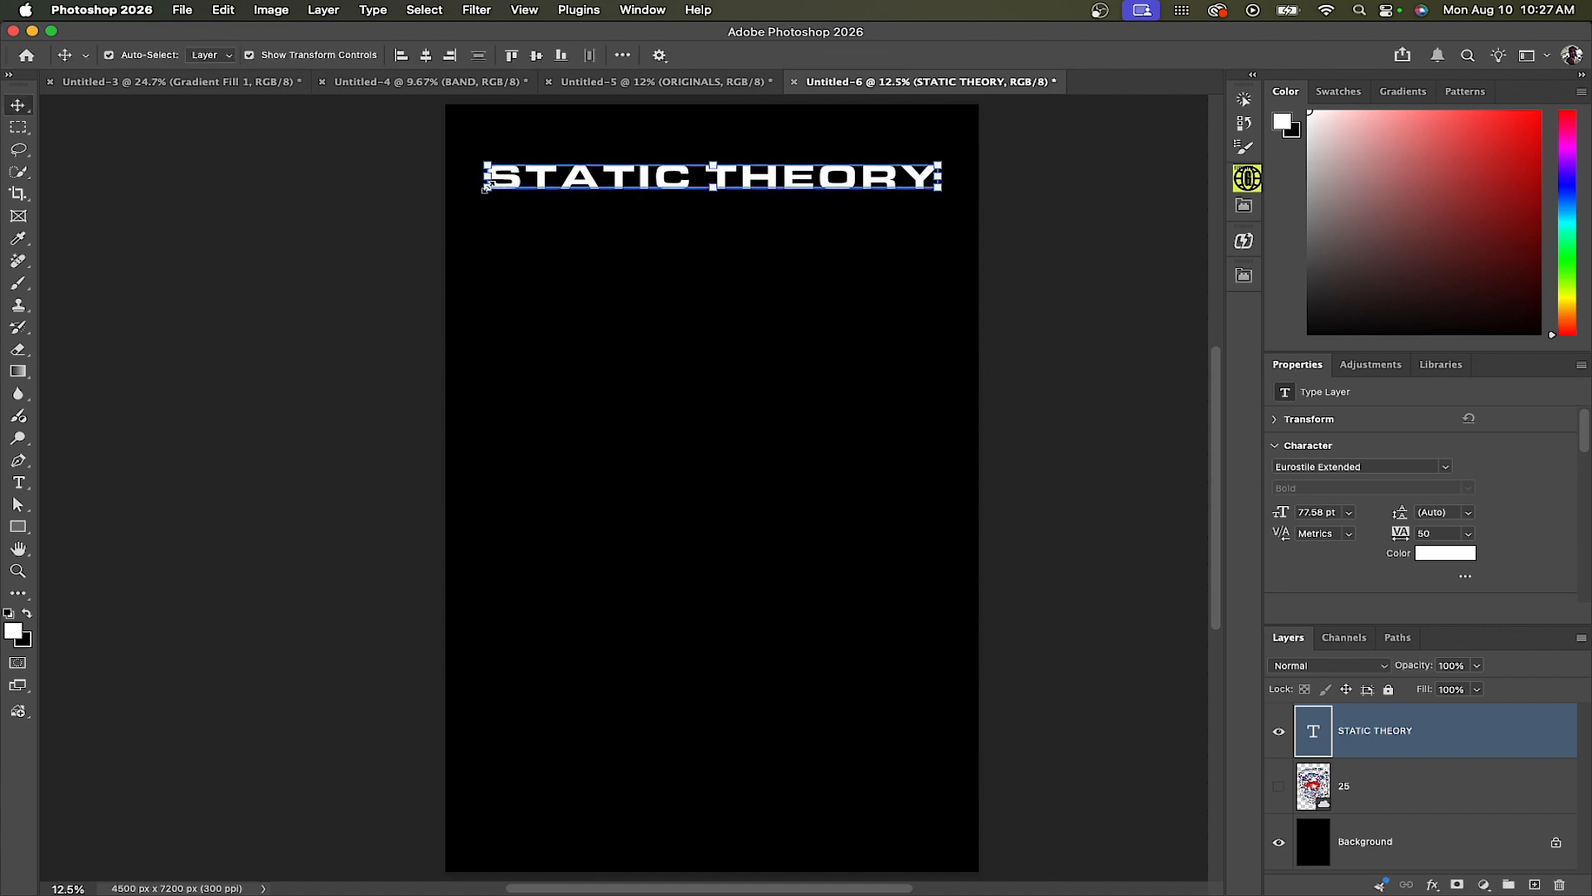
Enlarge the title to about 108% and center it horizontally near the top of the canvas
left_click(484, 189)
left_click_drag(481, 200, 470, 202)
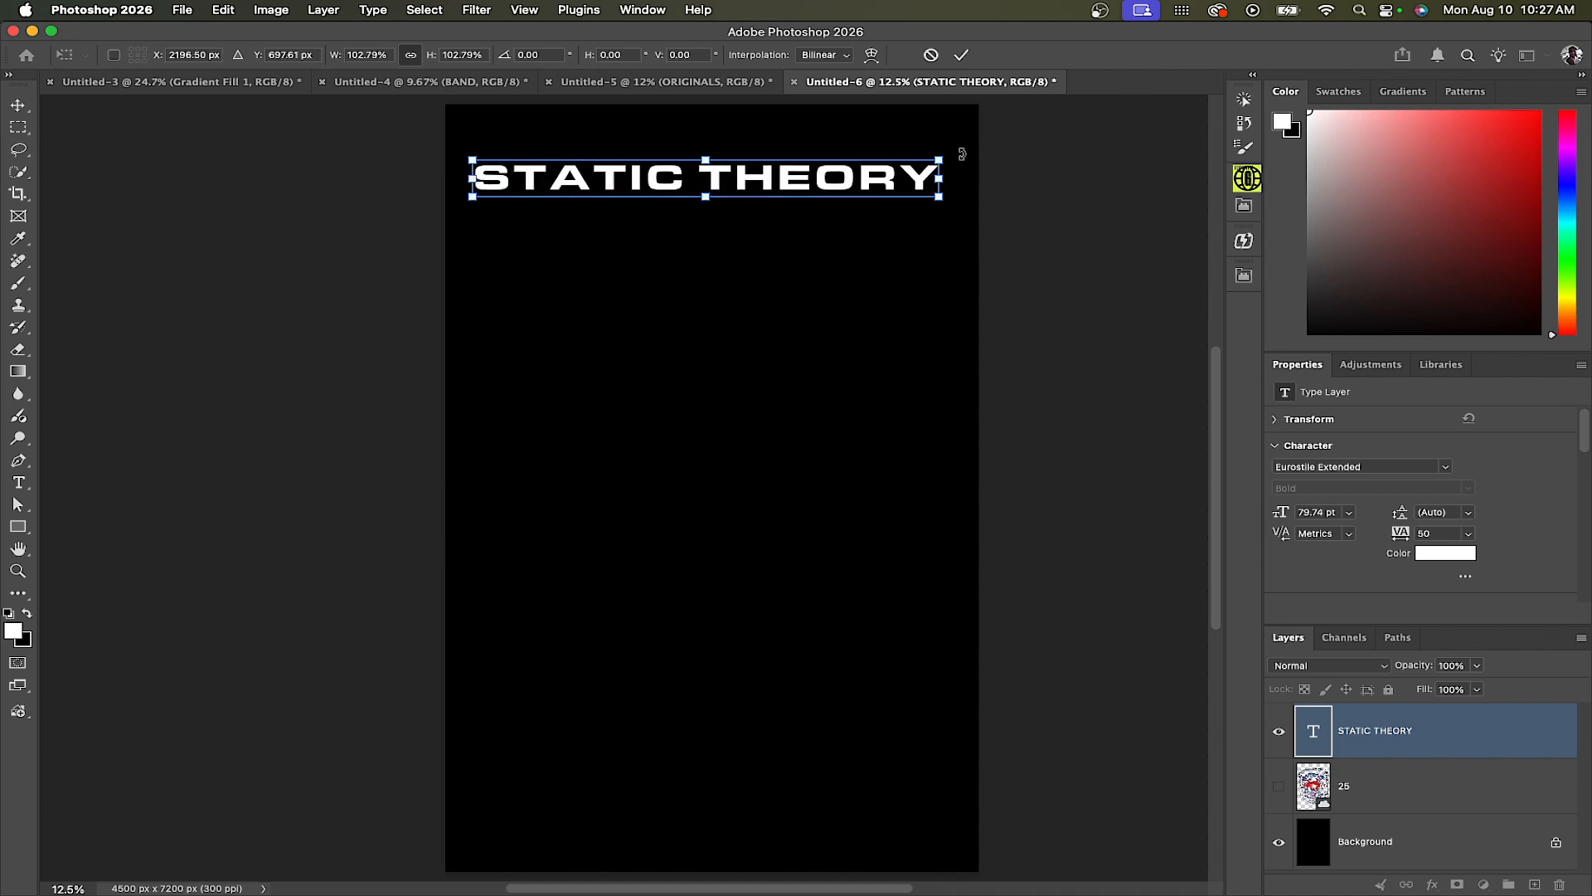
left_click_drag(947, 156, 962, 157)
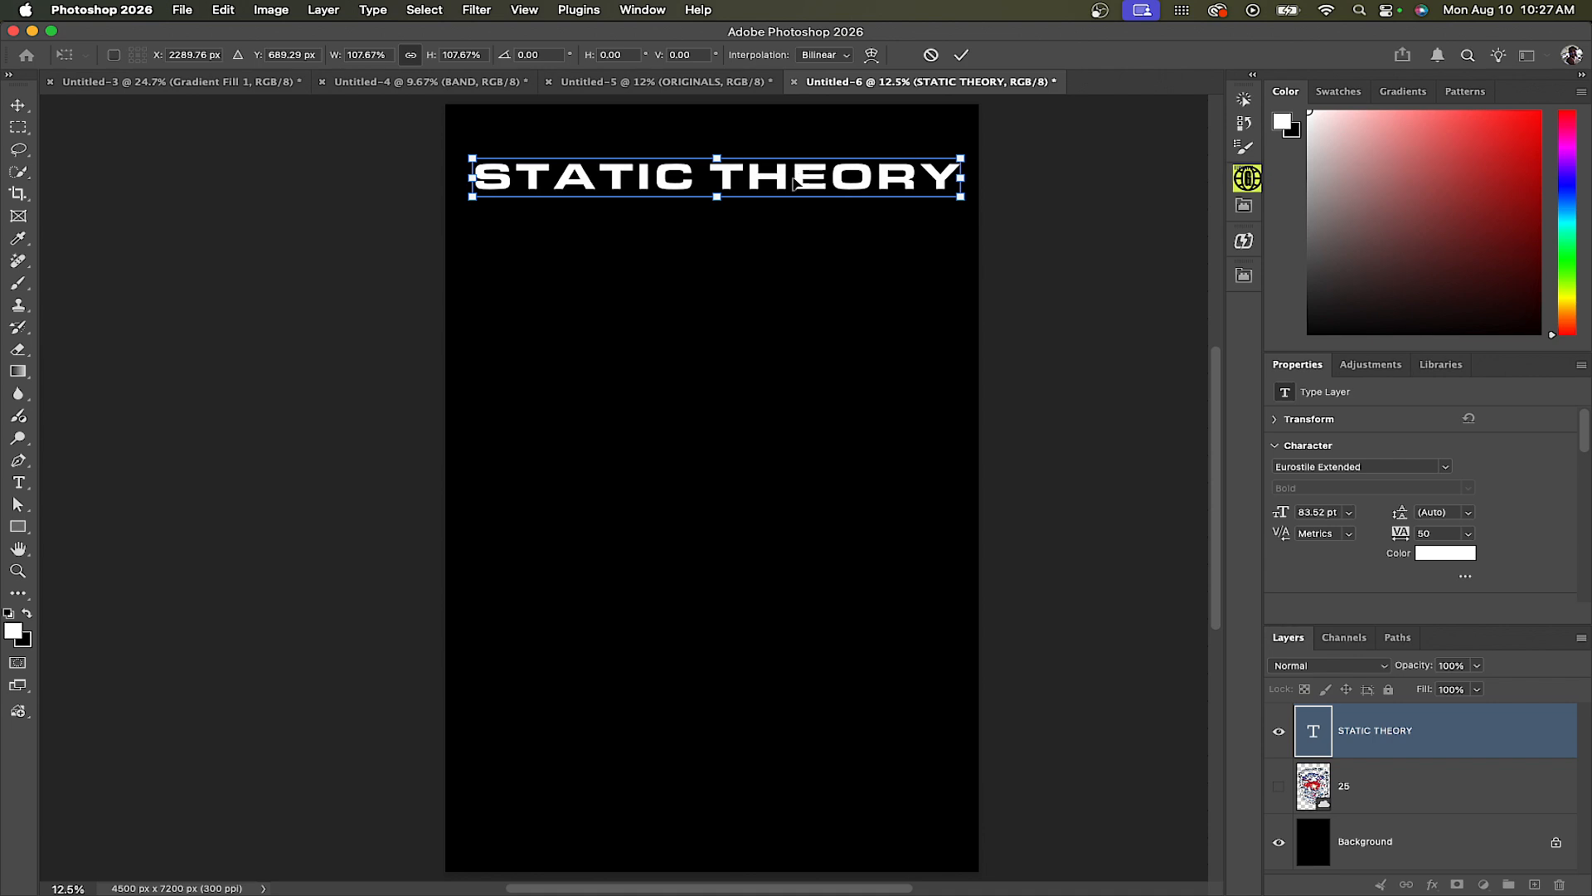
left_click_drag(789, 188, 785, 188)
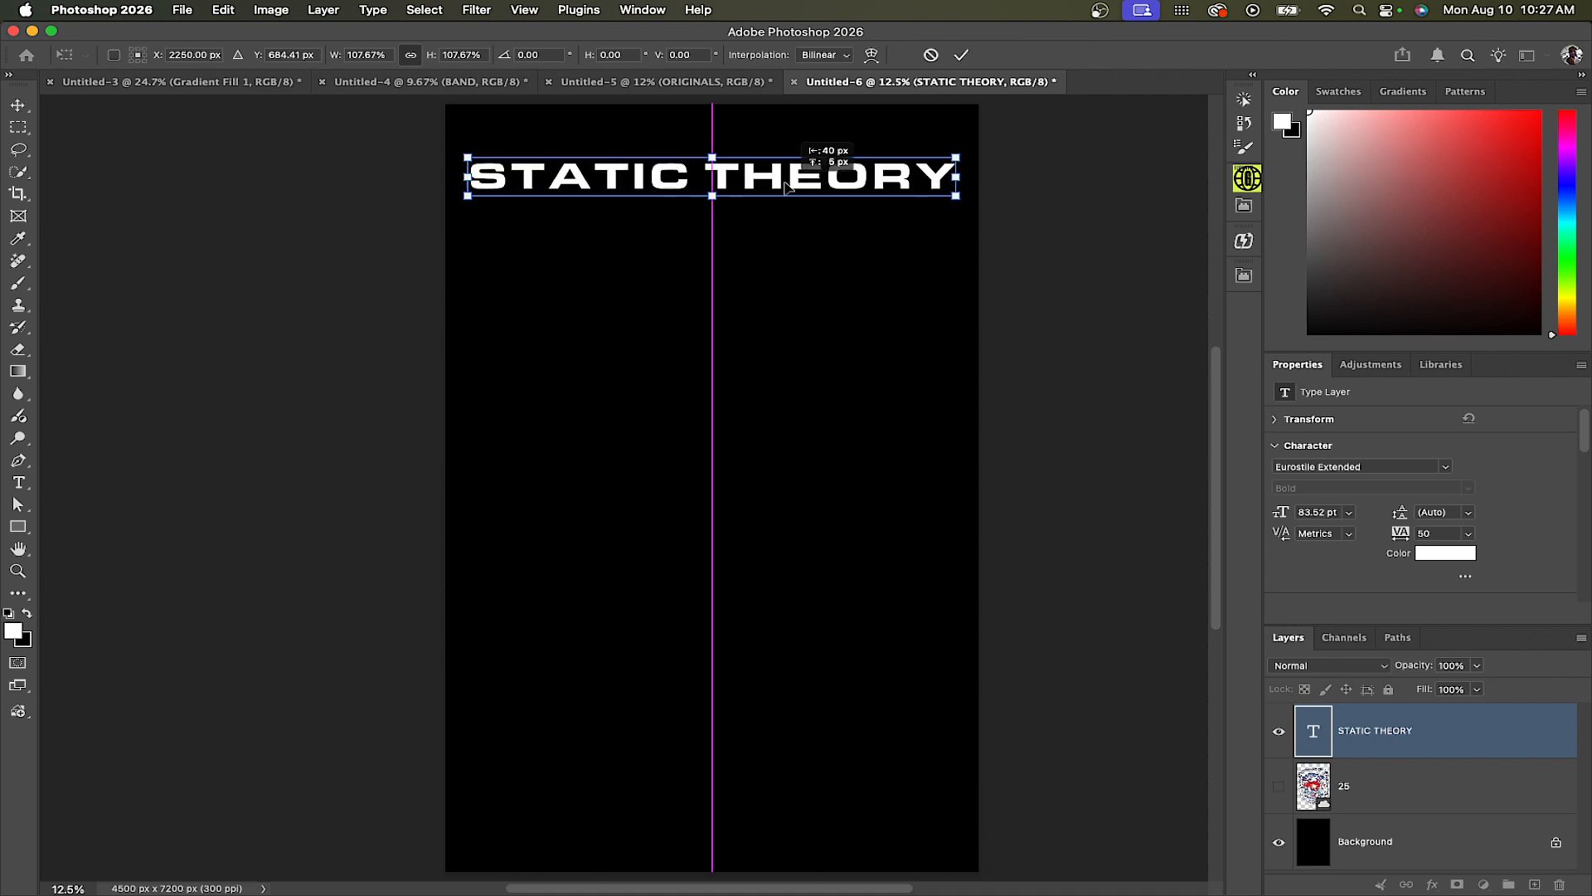
key("Return")
Convert the STATIC THEORY text layer to a shape
right_click(1509, 734)
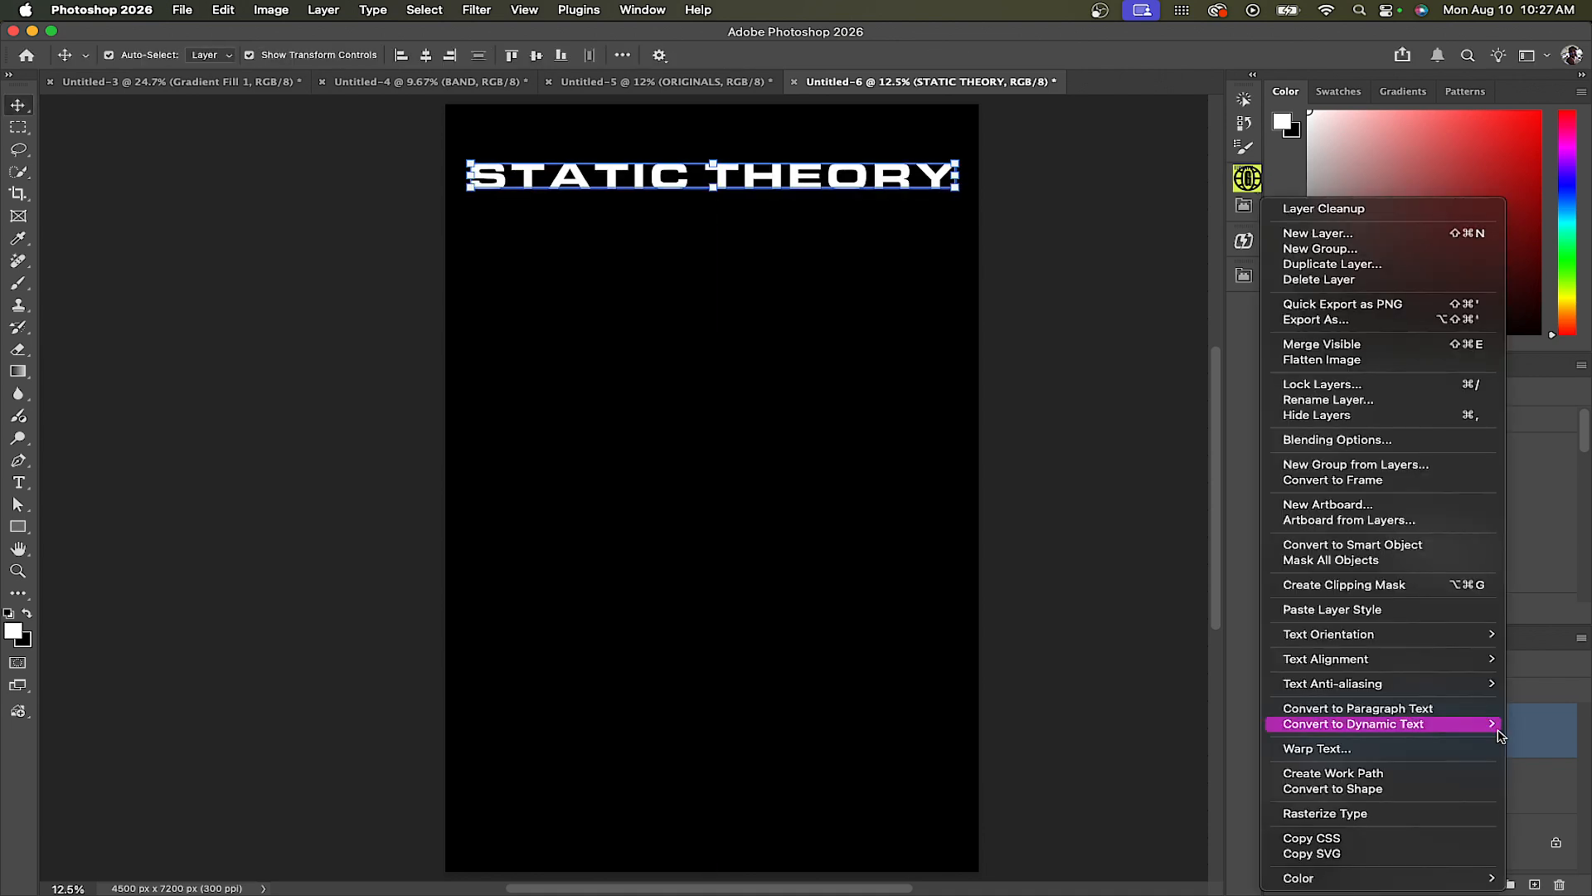
mouse_move(1383, 735)
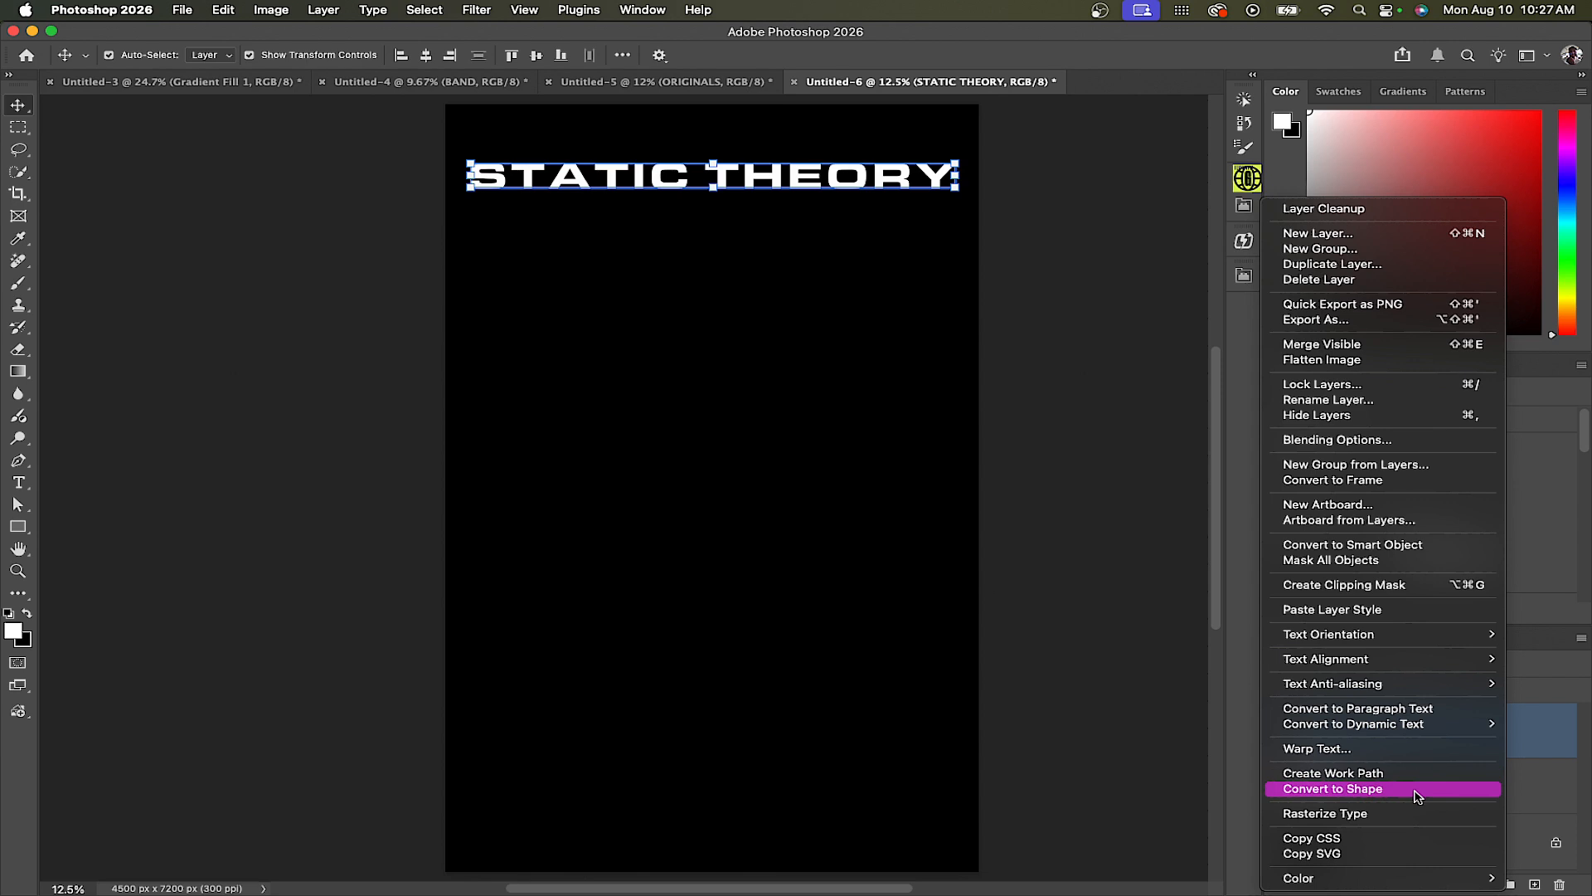
left_click(1415, 789)
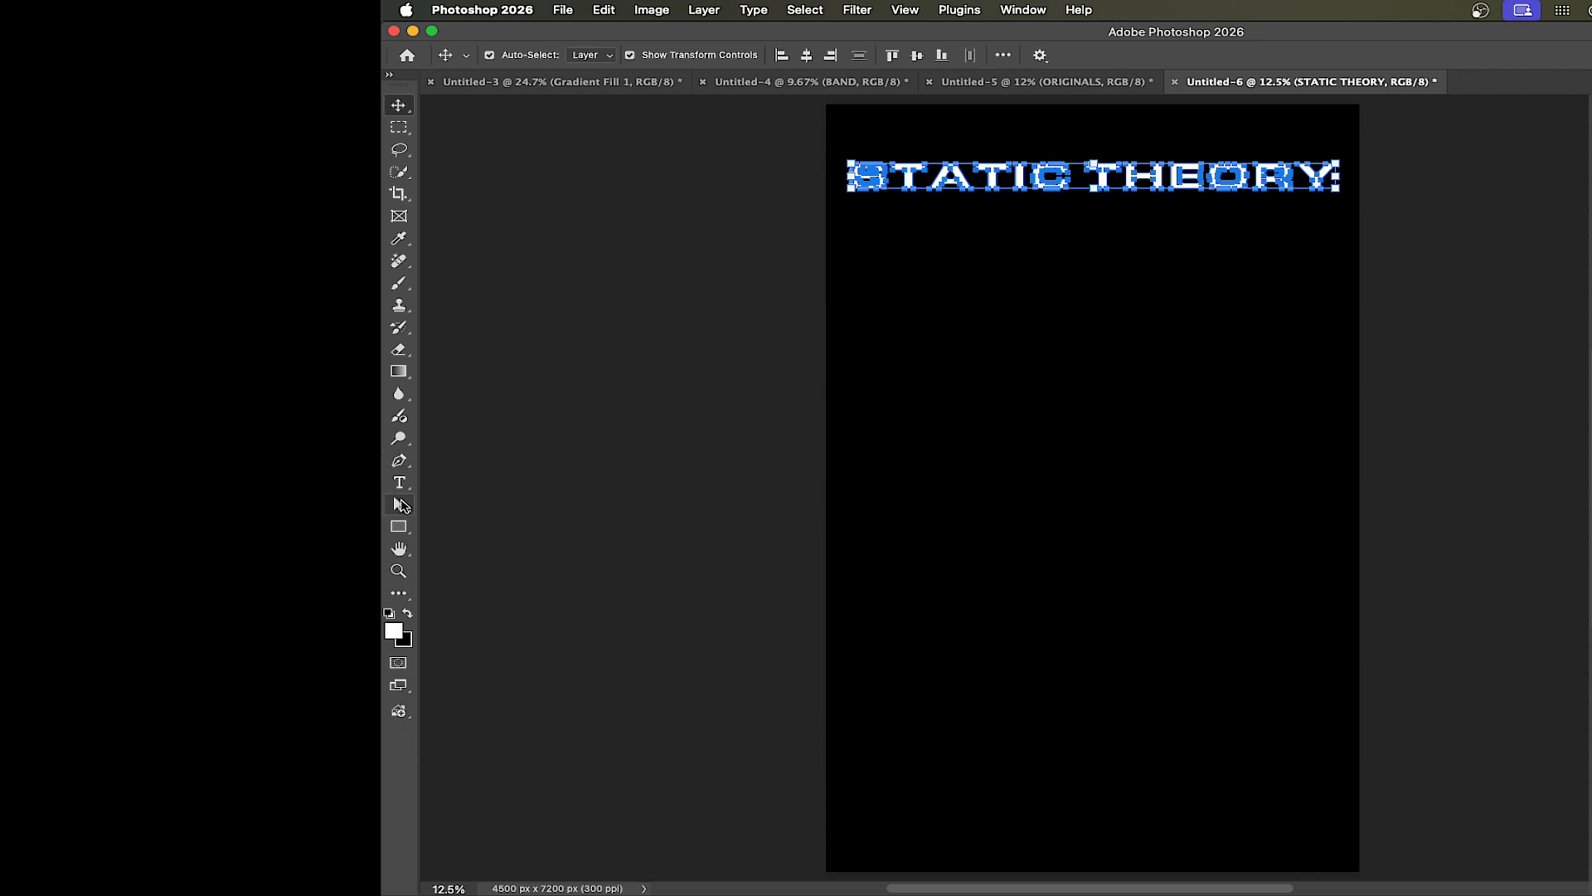
left_click(399, 505)
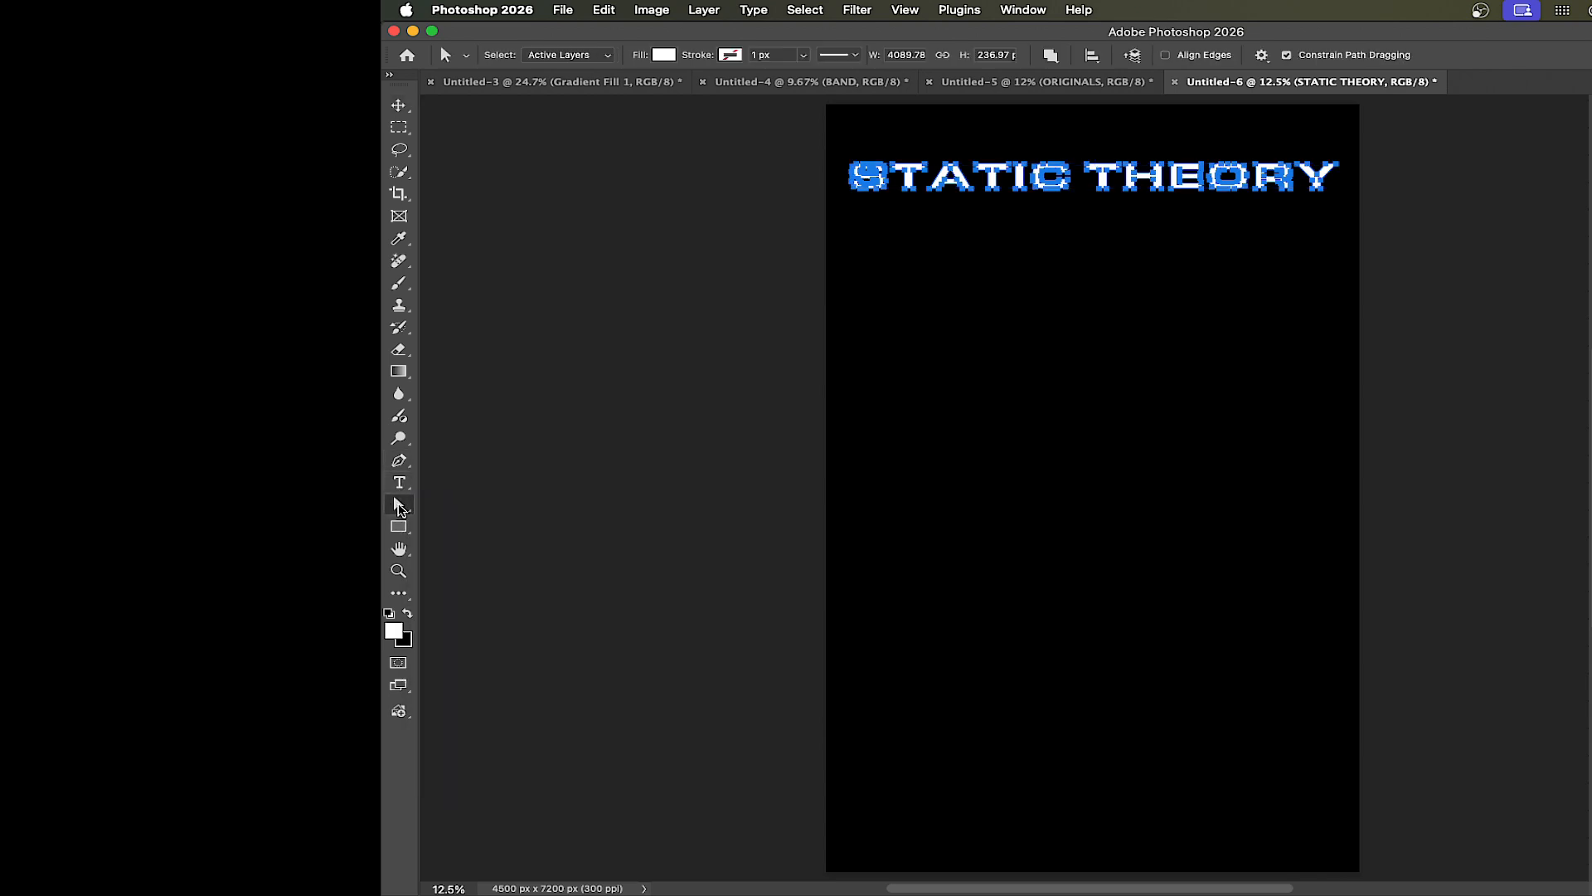
left_click(400, 505)
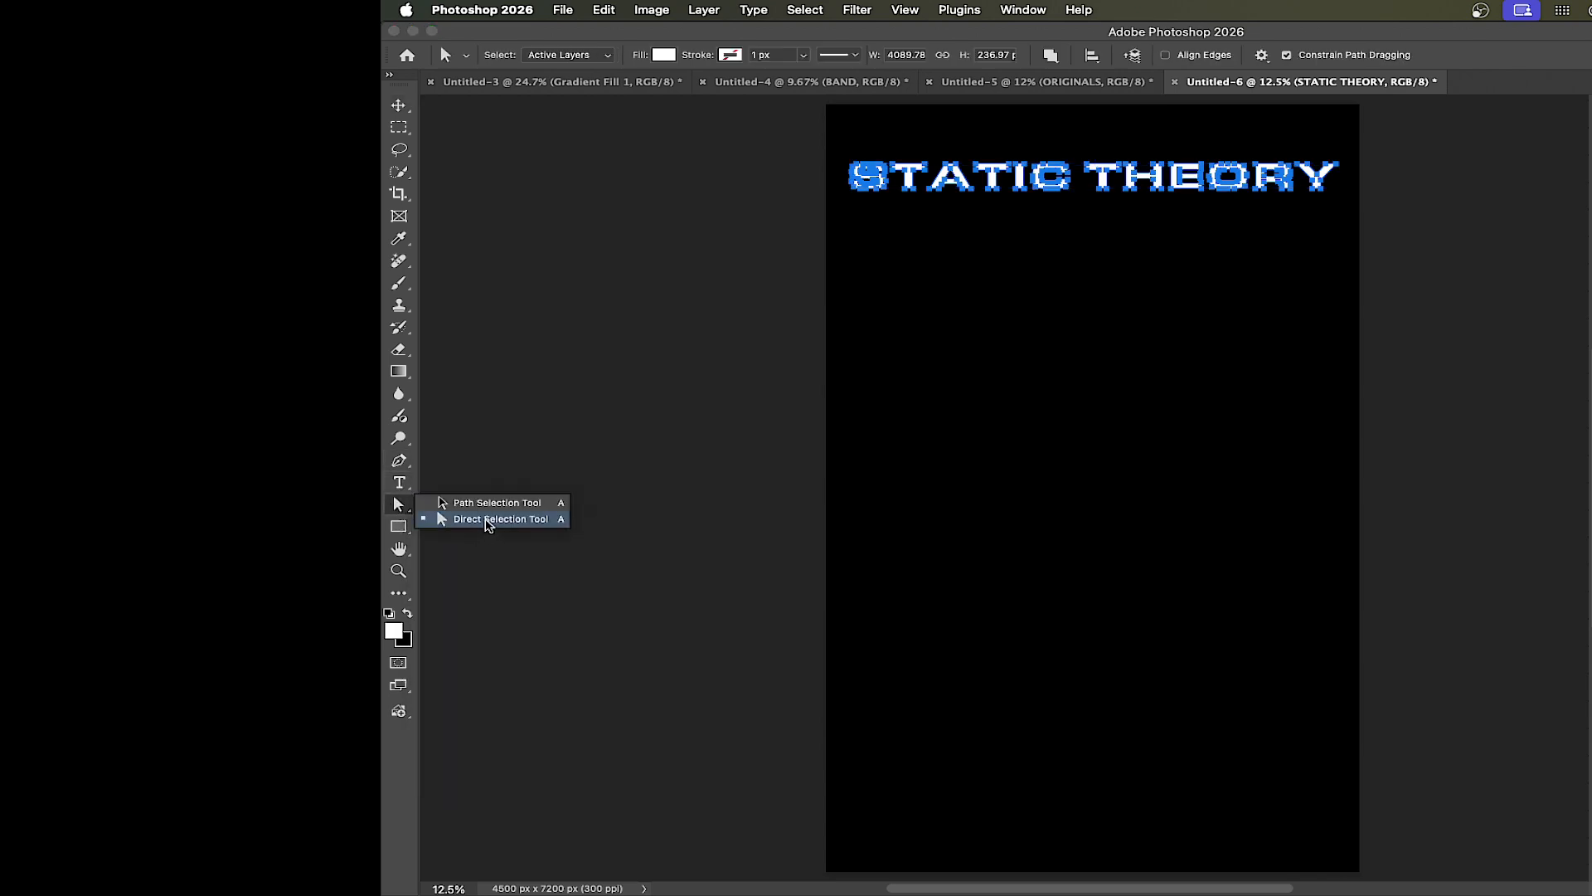
left_click(489, 524)
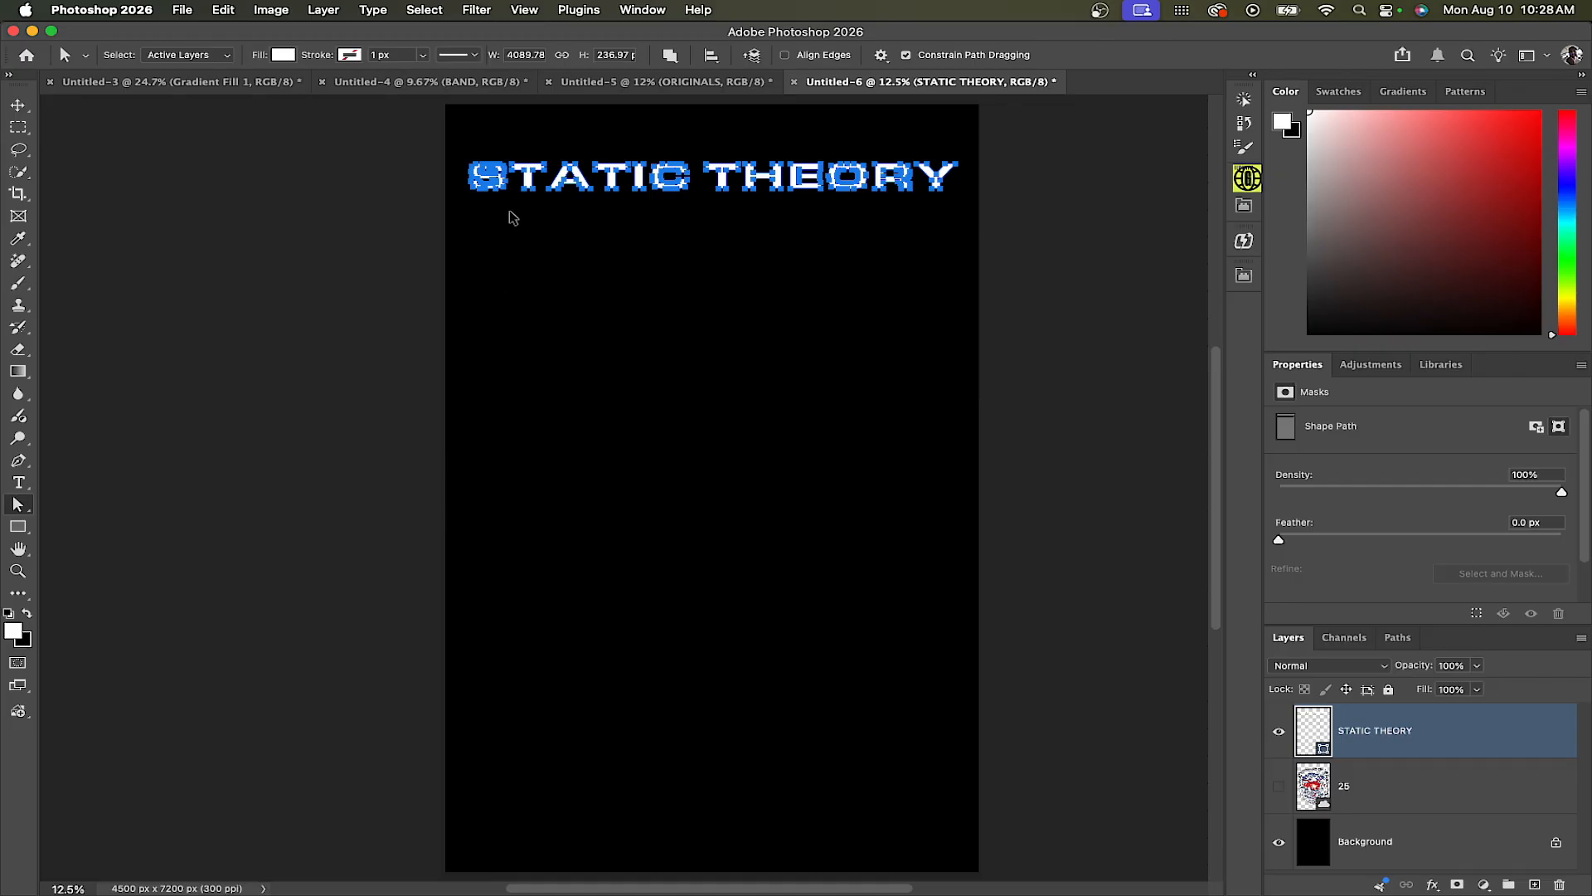
scroll(506, 237, "up", 3)
scroll(566, 286, "up", 2)
scroll(569, 298, "up", 1)
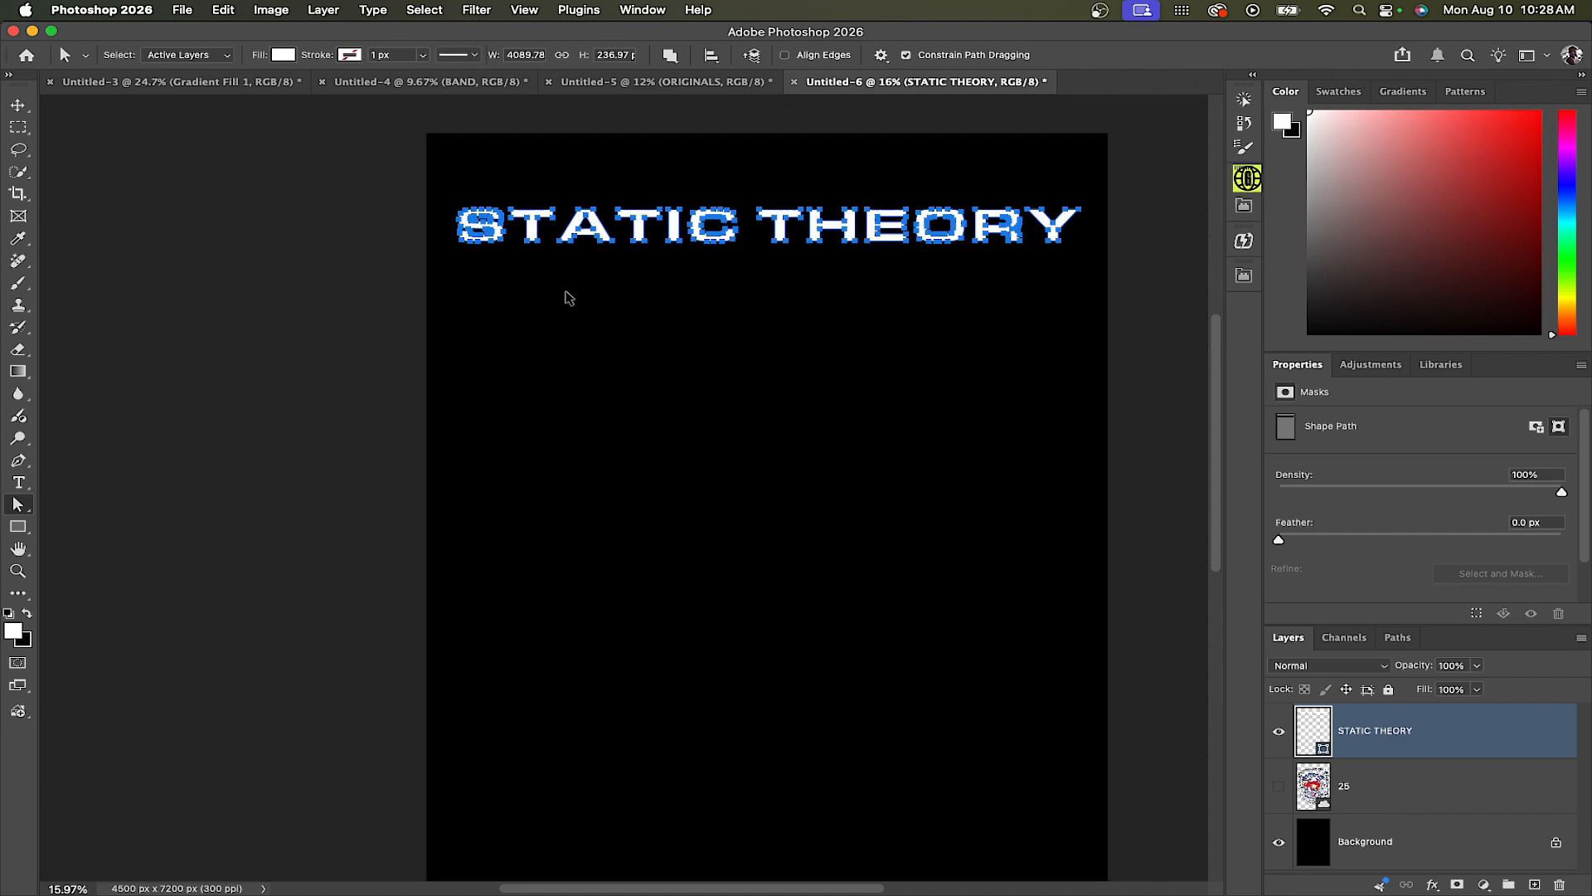
scroll(569, 297, "up", 3)
scroll(568, 297, "right", 5)
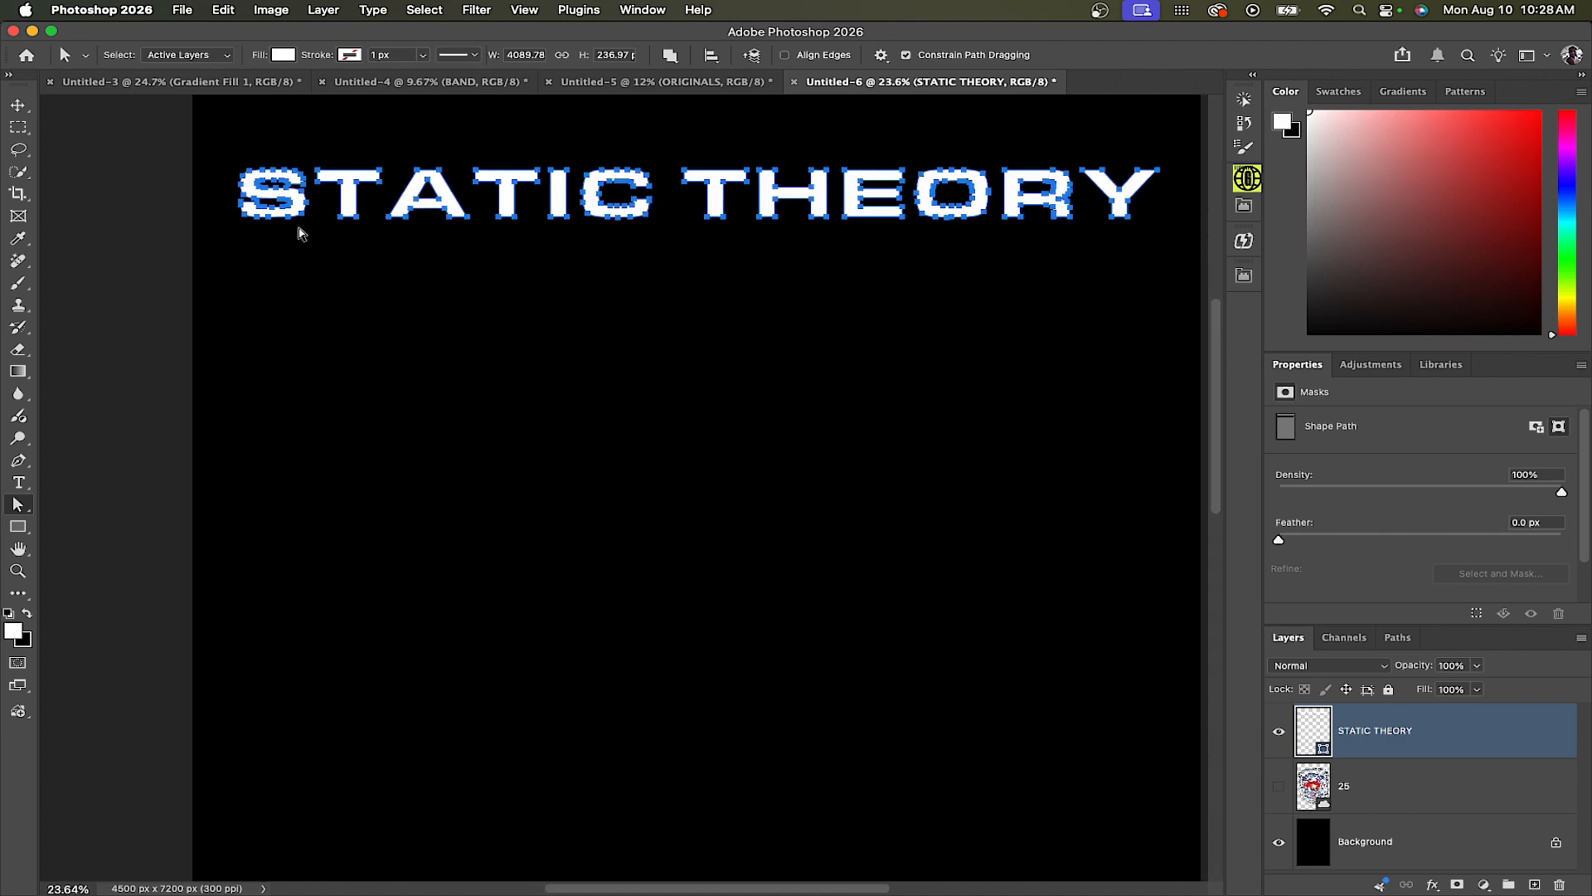
left_click(285, 260)
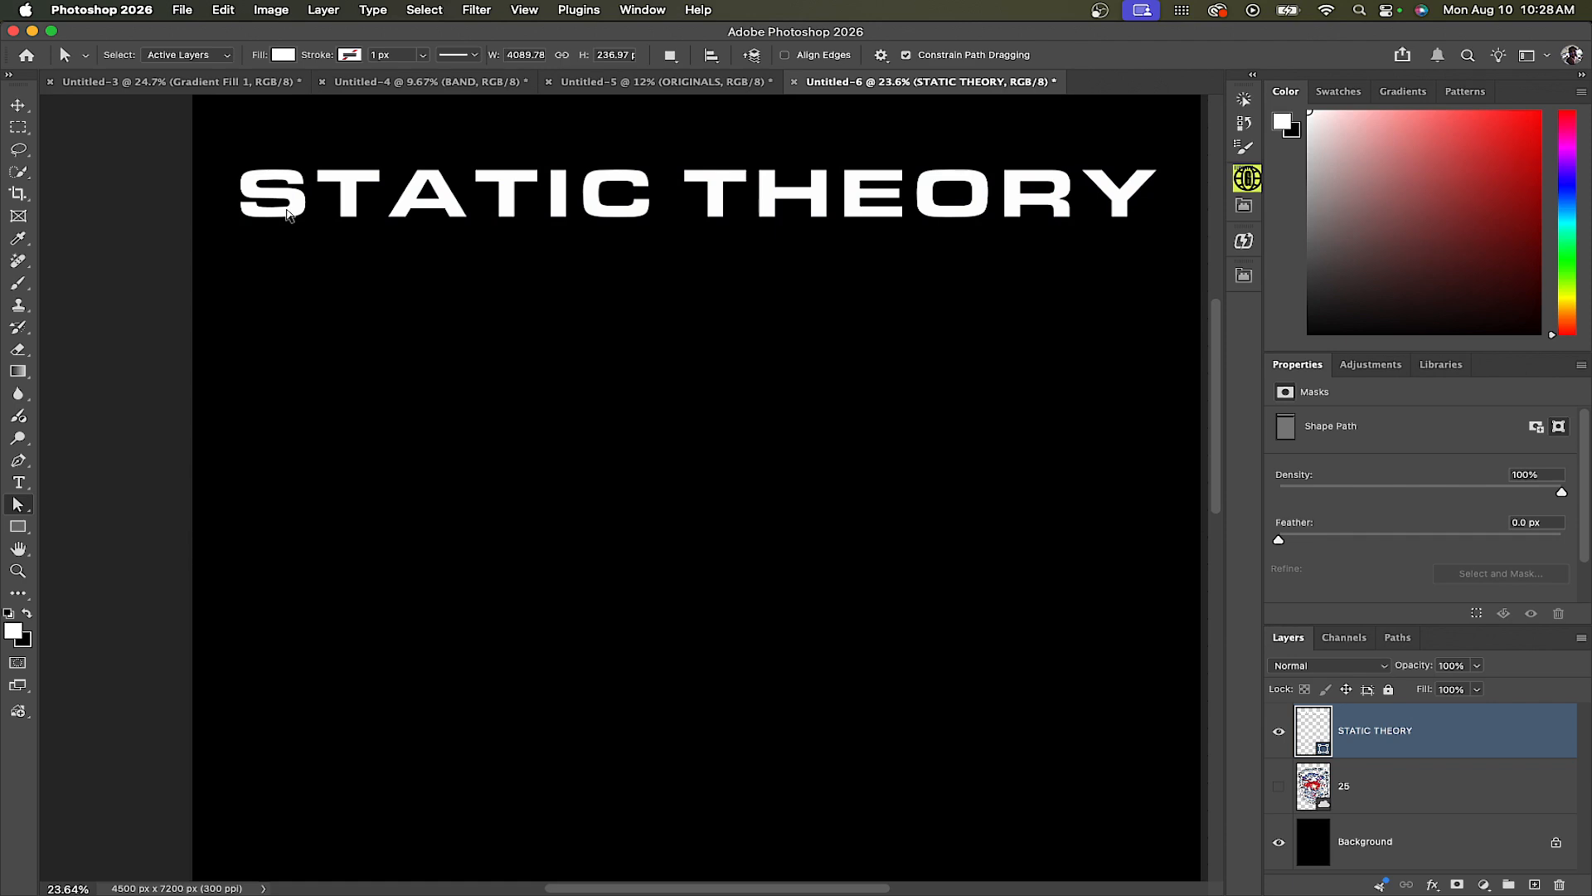
left_click(288, 214)
key("super+t")
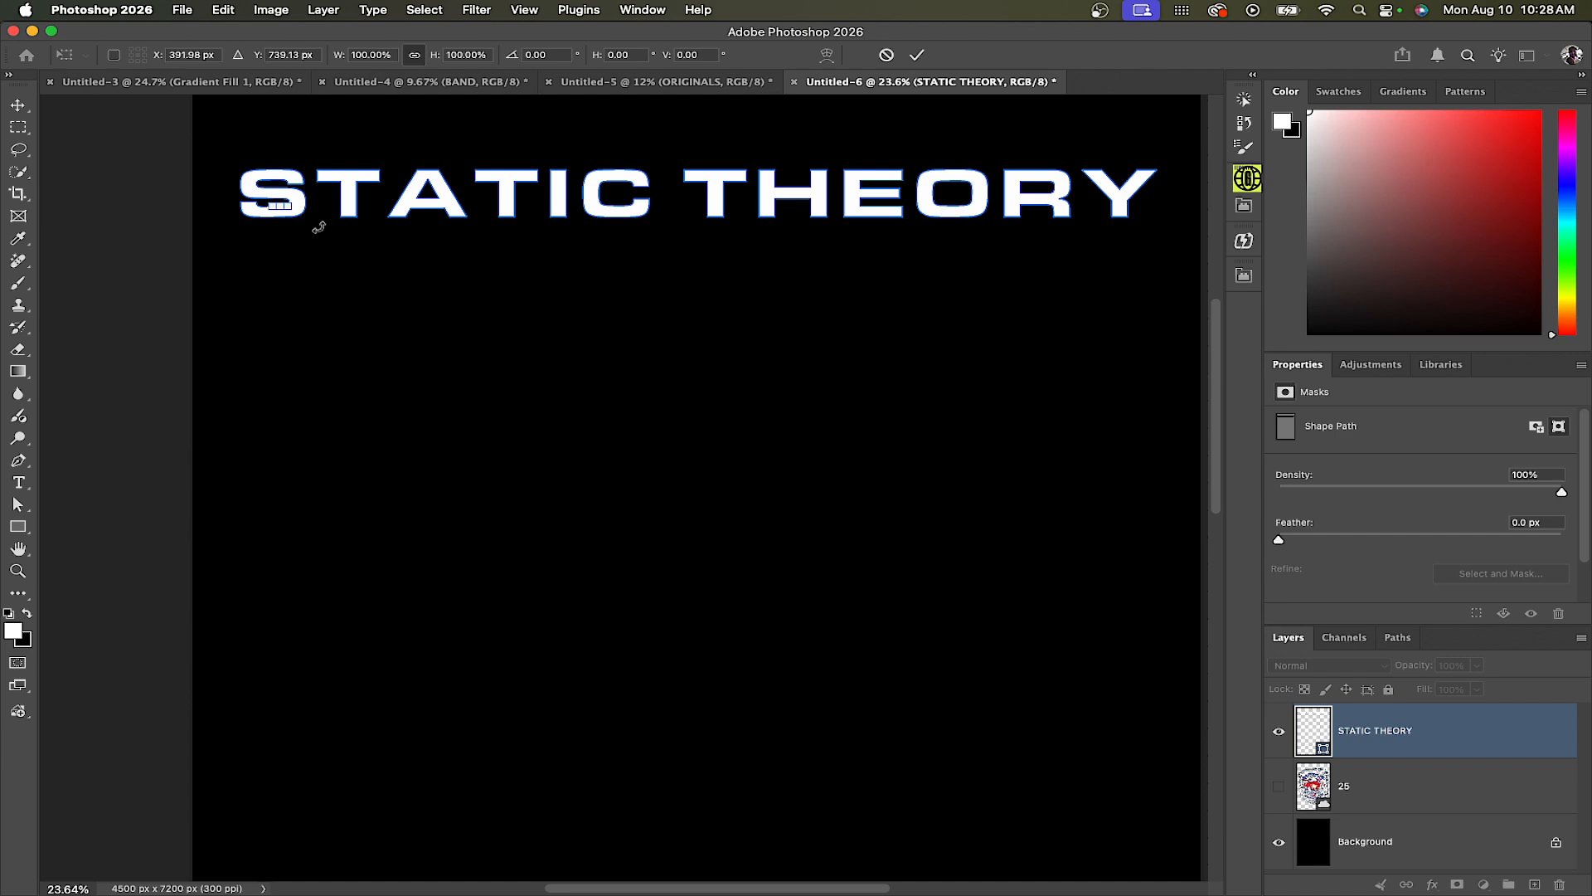
key("super+z")
key("super+z")
key("super+z")
key("super+z")
Convert the text layer to a shape again and stretch the letter S to about 131% width and 210% height
right_click(1479, 735)
left_click(1303, 789)
left_click(304, 204)
key("super+t")
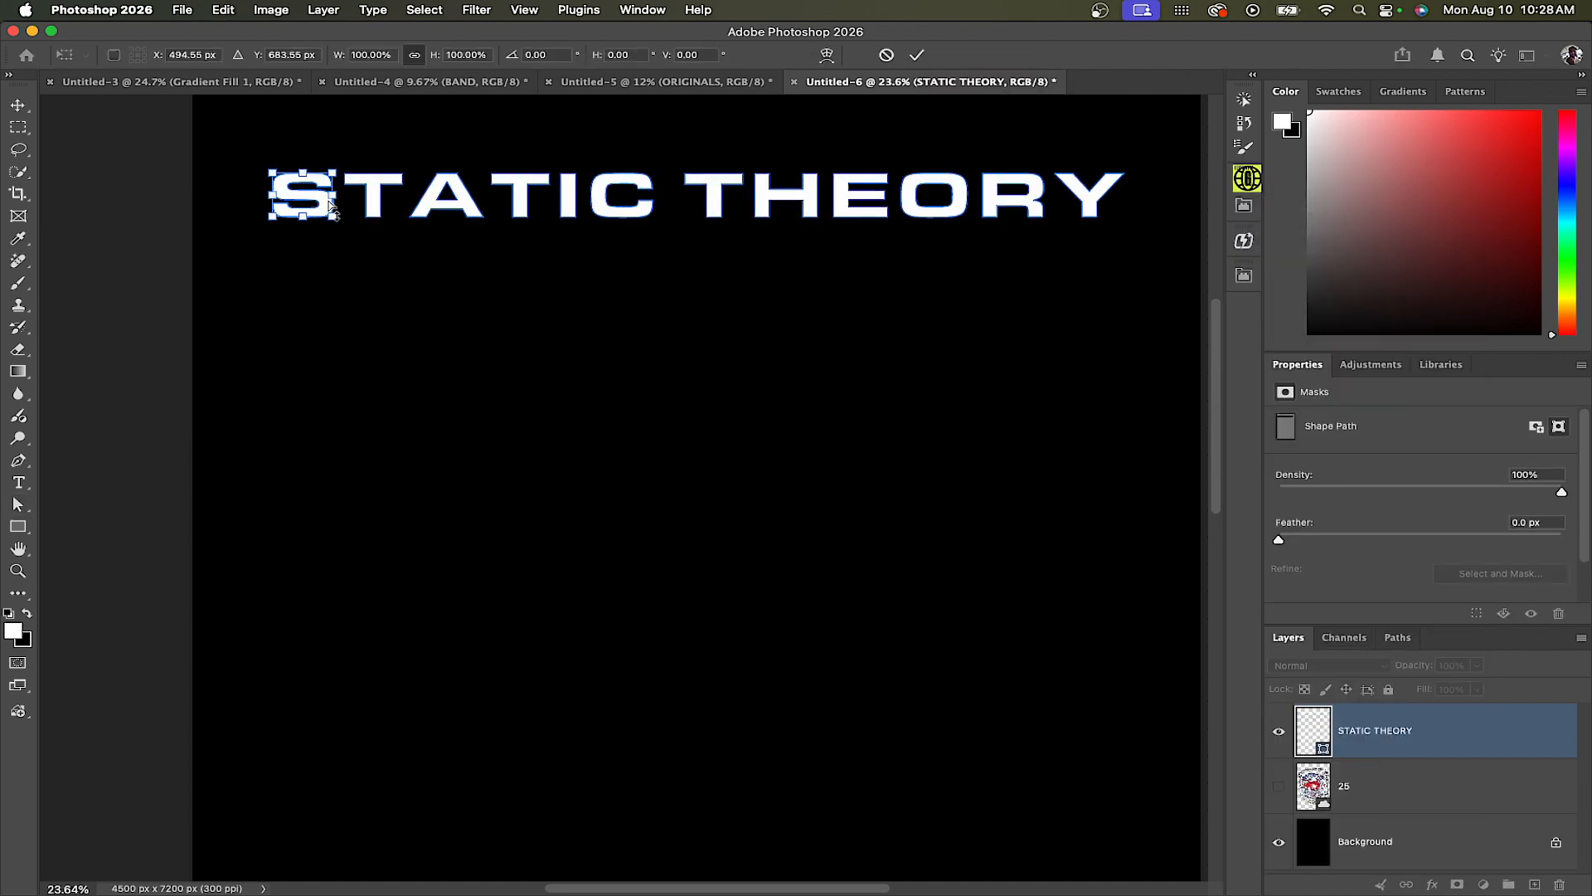
left_click_drag(298, 218, 293, 255)
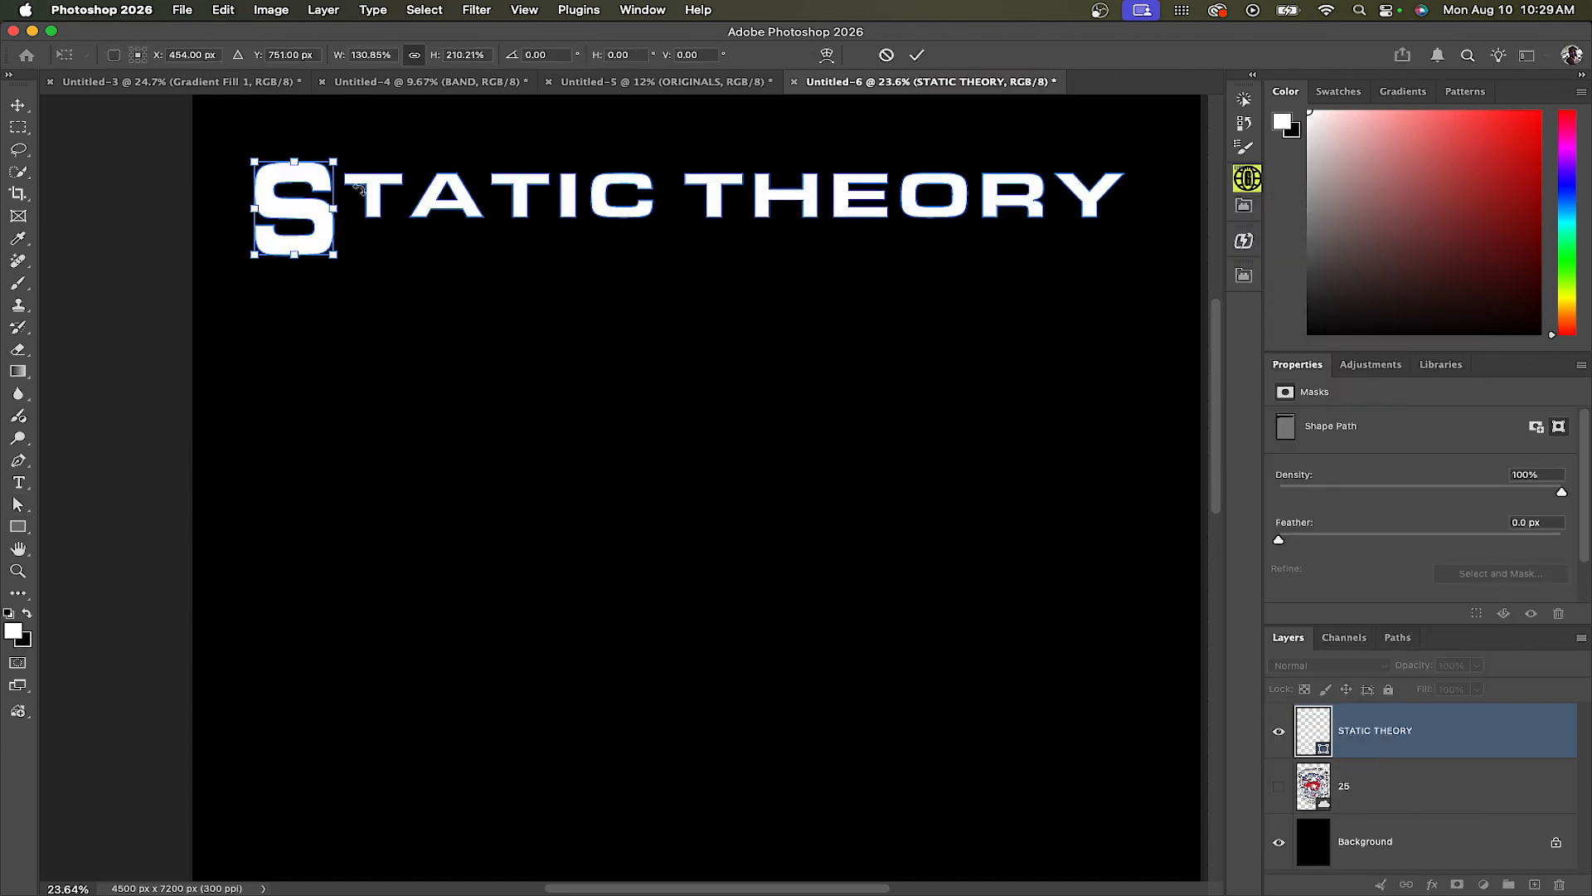
key("Return")
Stretch the first T downward so it becomes taller than the neighbouring letters
left_click(374, 209)
key("super+t")
key("Return")
left_click(447, 207)
key("super+t")
mouse_move(374, 218)
left_mouse_down()
mouse_move(374, 241)
mouse_move(447, 238)
mouse_move(374, 248)
left_mouse_up()
key("Return")
Shrink the second T of STATIC and raise it above the baseline
left_click(375, 230)
key("super+t")
key("Return")
left_click(520, 199)
key("super+t")
left_click_drag(520, 218, 520, 233)
key("Return")
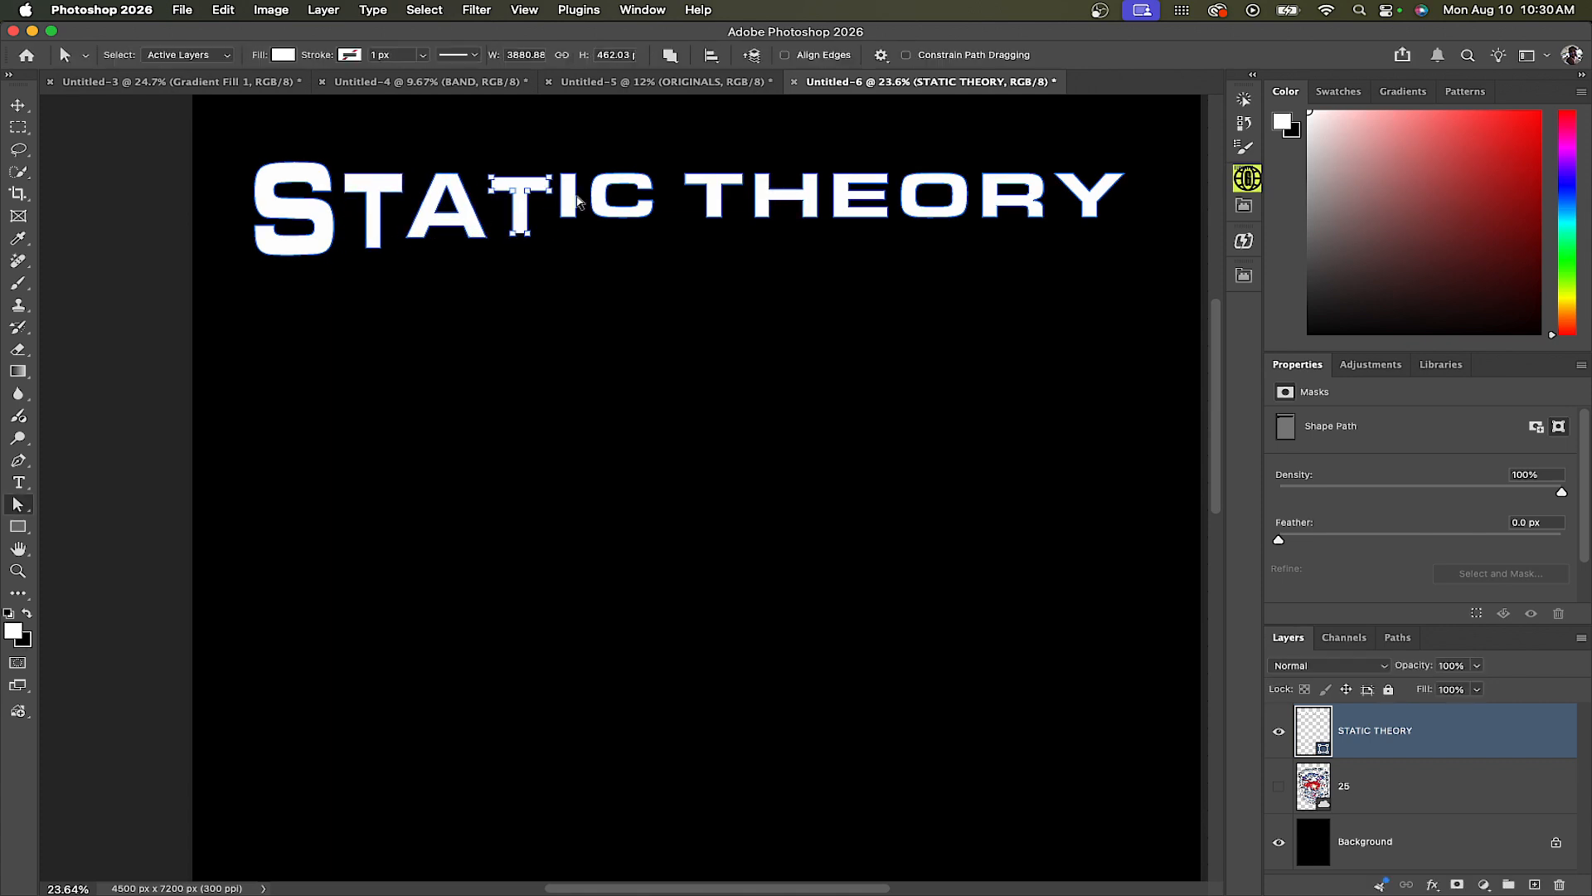
Stretch the I and C of STATIC taller so they extend below the baseline
left_click(568, 203)
left_click_drag(648, 239, 650, 258)
key("Return")
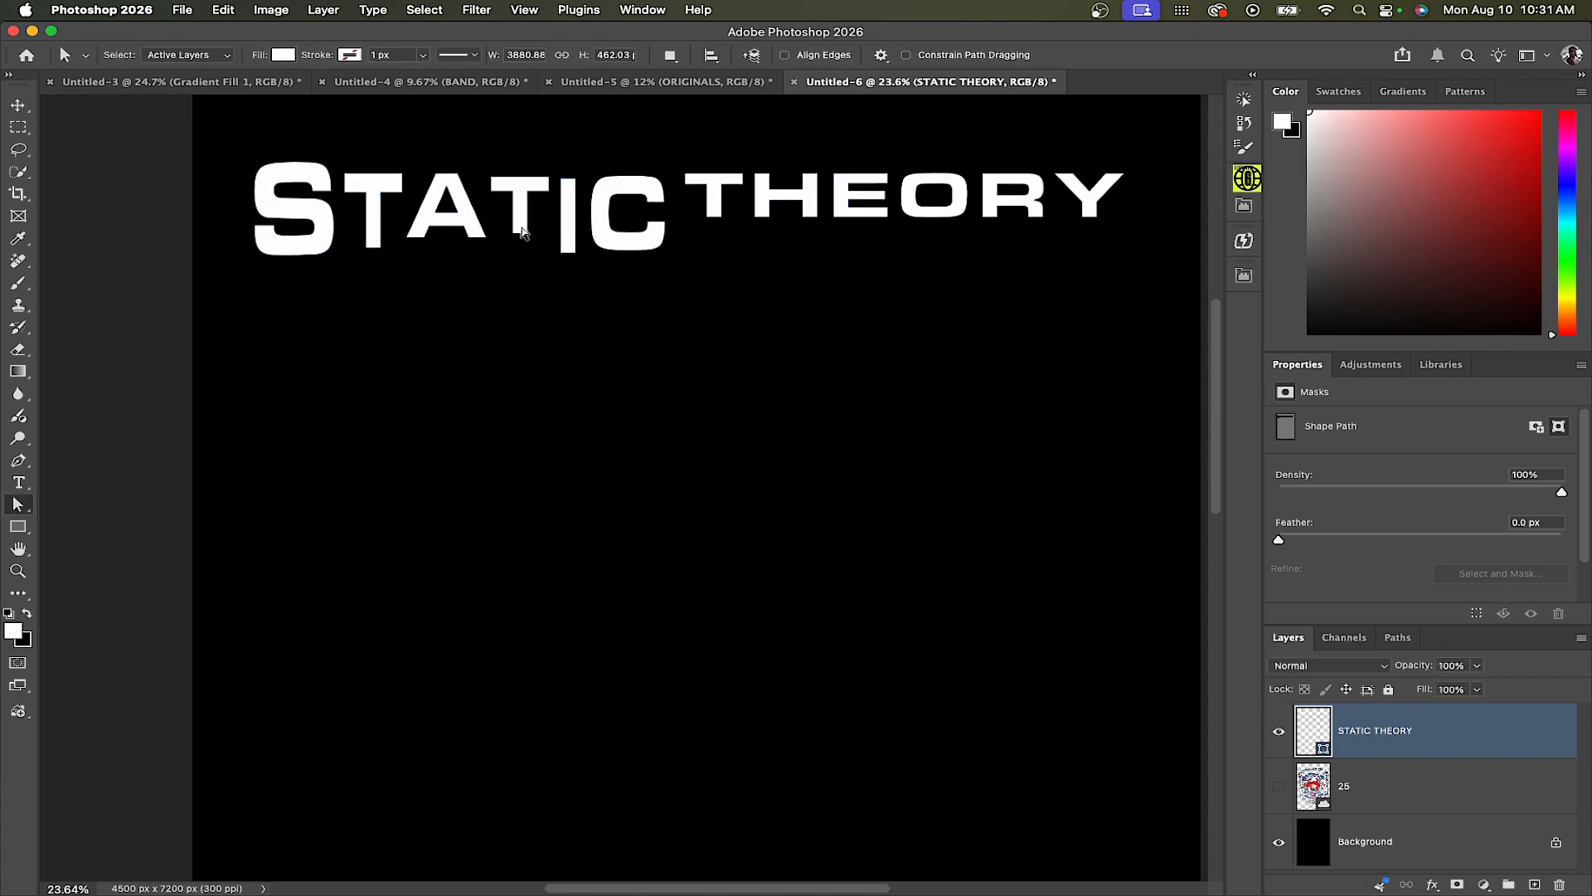
Nudge the I and C of STATIC leftward to tighten the letter spacing
left_click(464, 223)
left_click(518, 211)
left_click(549, 214)
key("super+t")
key("shift+Left")
key("shift+Left")
key("Return")
right_click(615, 239)
left_click(634, 373)
key("shift+Left")
key("shift+Left")
key("shift+Left")
key("shift+Left")
key("shift+Left")
key("shift+Left")
key("shift+Left")
key("shift+Left")
key("shift+Left")
key("shift+Left")
key("shift+Left")
key("shift+Left")
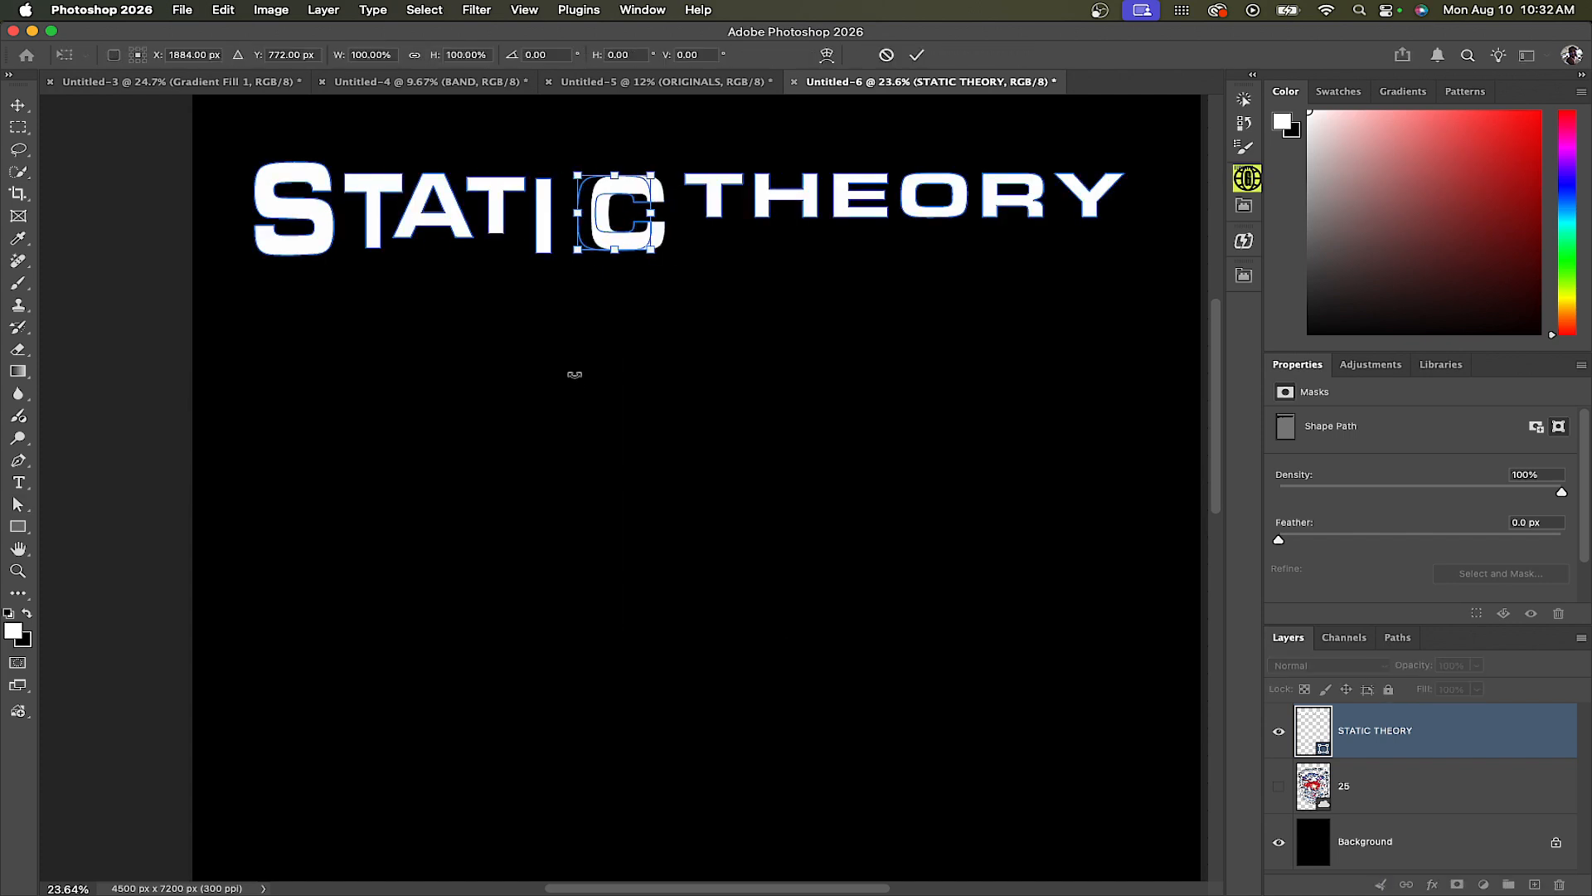
key("Return")
Stretch the H of THEORY downward to make it taller
left_click(714, 199)
key("super+t")
left_click(373, 207)
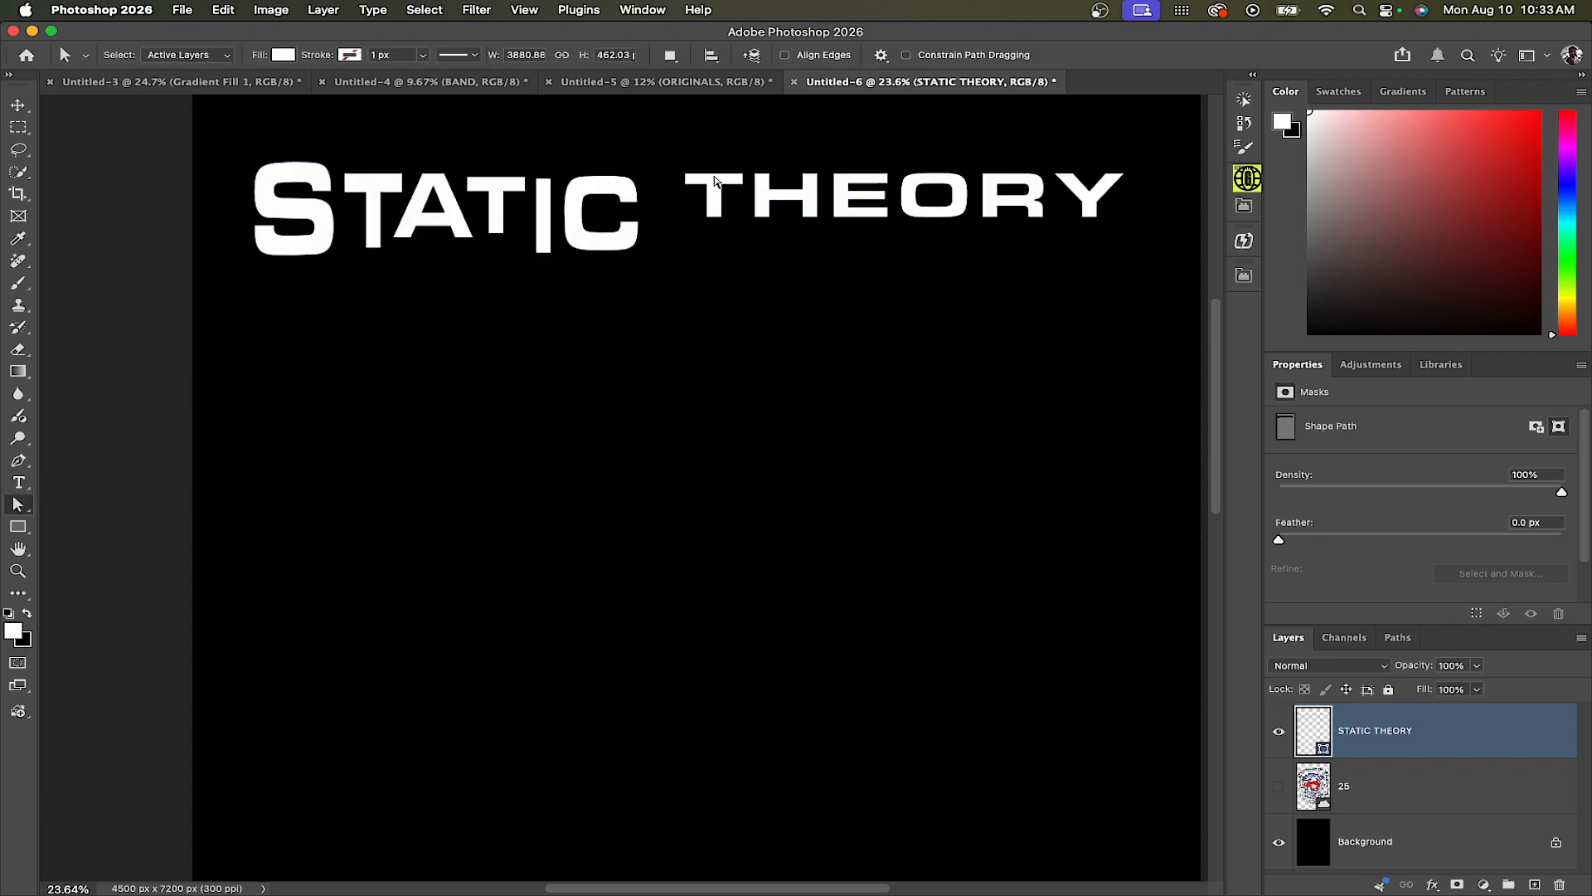
left_click(714, 199)
scroll(738, 218, "up", 1)
key("super+t")
key("Return")
left_click(789, 194)
key("super+t")
left_click_drag(788, 217, 790, 253)
key("Return")
Stretch the T of THEORY downward to make it taller
left_click(712, 195)
key("super+t")
left_click_drag(712, 217, 711, 245)
Enlarge the E of THEORY and raise the top edge of the H
left_click(854, 195)
left_click_drag(870, 217, 899, 241)
left_click(788, 202)
left_click_drag(789, 164, 789, 158)
key("Return")
Stretch the O of THEORY downward and enlarge the R toward the lower right
left_click(952, 211)
key("super+t")
left_click_drag(951, 217, 951, 236)
left_click(1032, 199)
left_click_drag(1067, 220, 1126, 256)
left_click(1117, 197)
key("super+t")
key("Return")
Duplicate the title shape layer, hide the original, and convert the copy to a smart object
right_click(1491, 732)
key("super+j")
left_click(1279, 786)
right_click(1478, 730)
left_click(1335, 502)
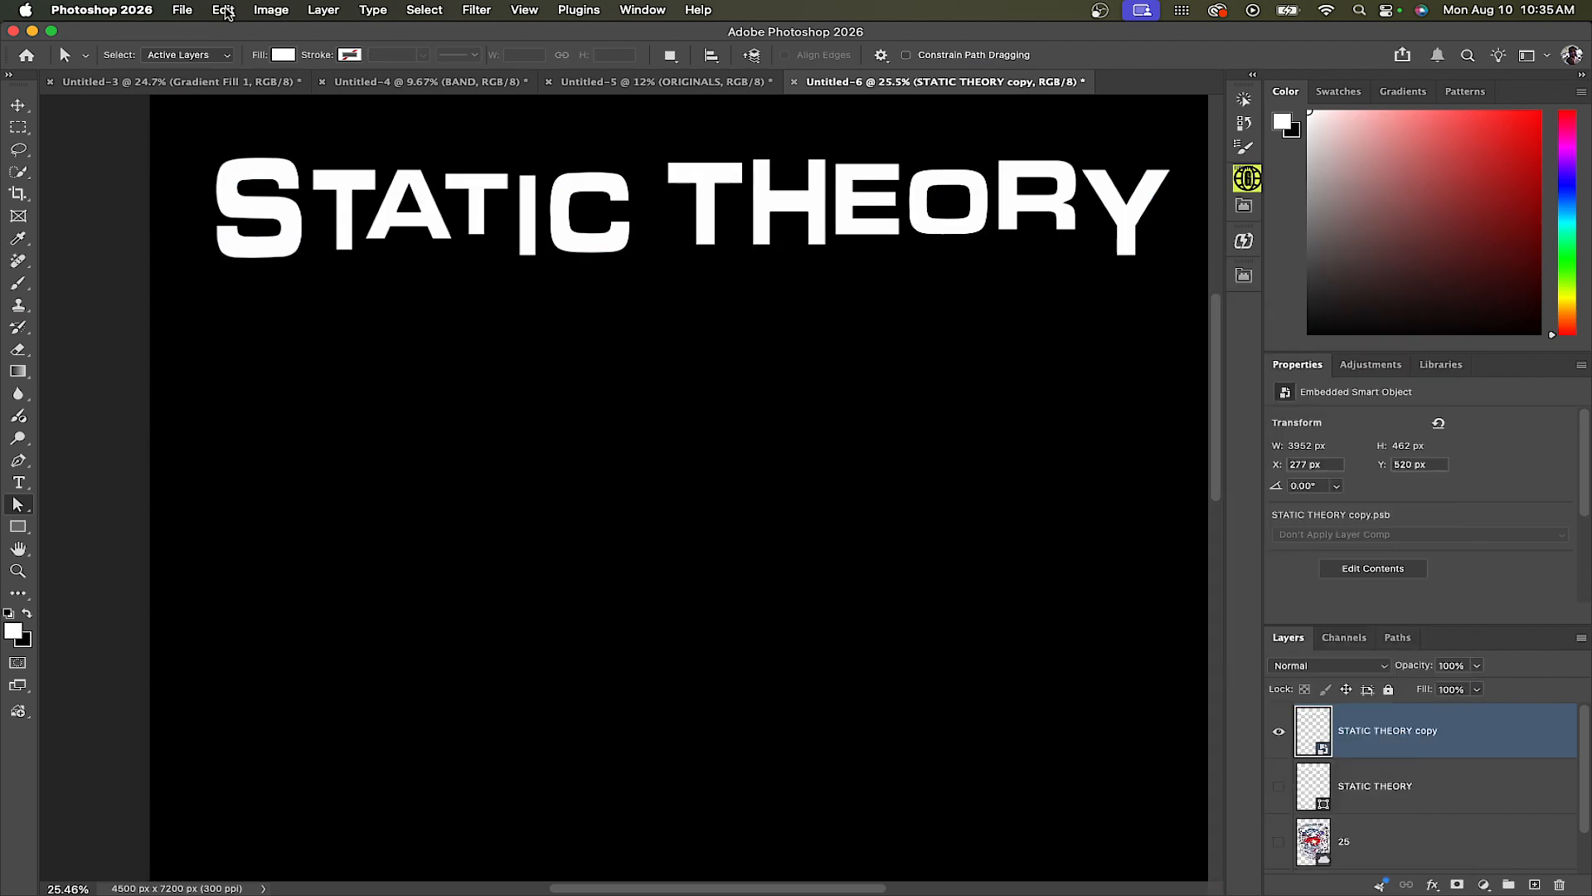
Warp the smart object title with a bend of -15
left_click(223, 11)
left_click(461, 56)
left_click(469, 93)
double_click(639, 57)
type("-15")
key("Return")
key("Return")
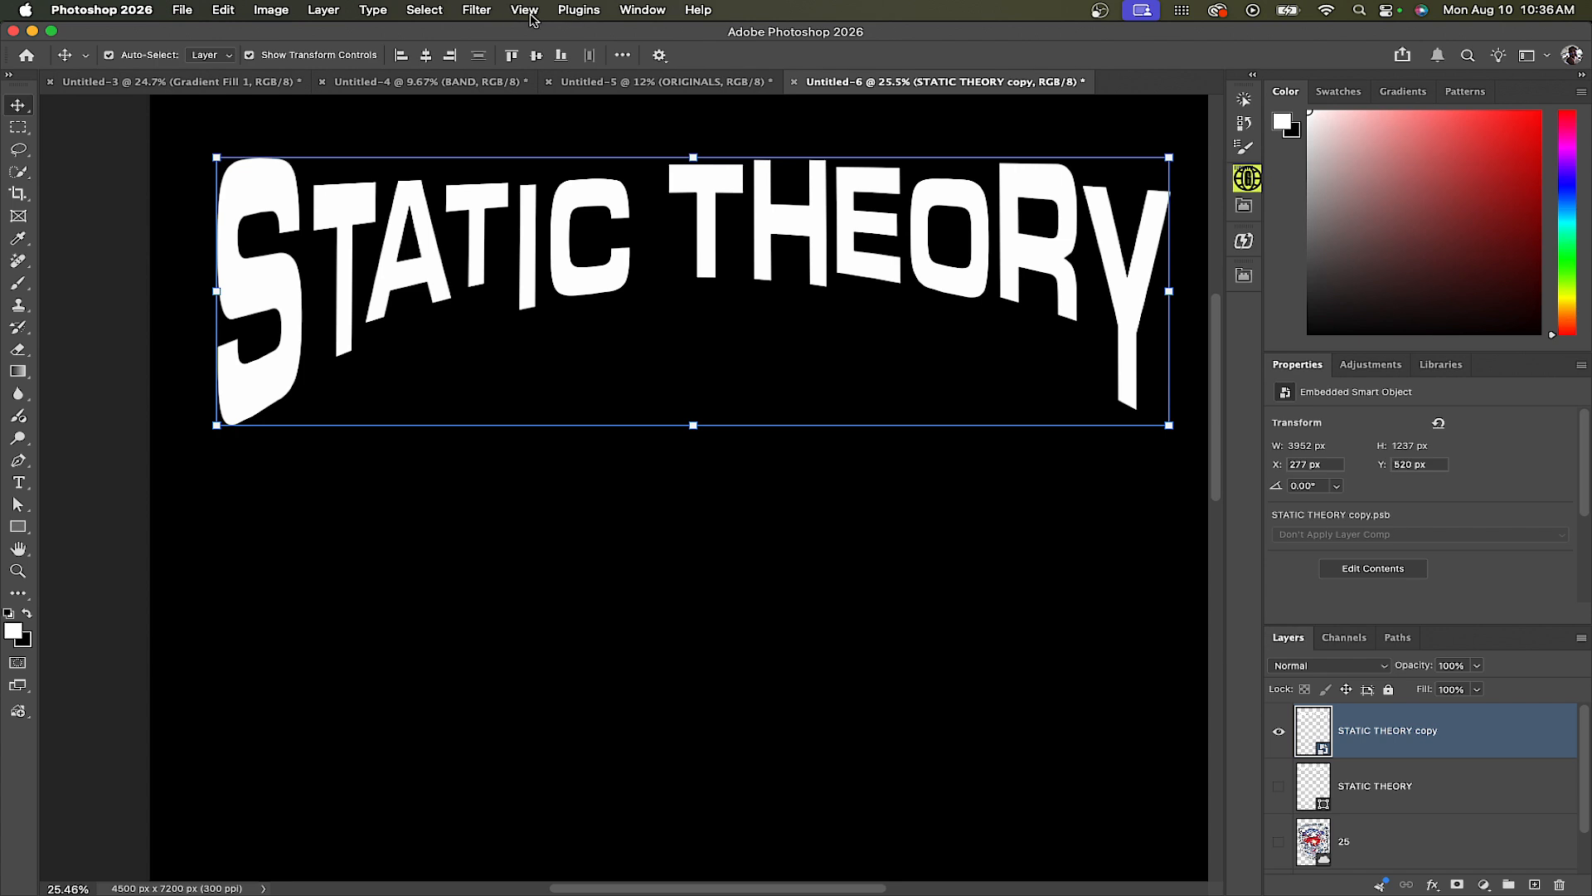
Open Field Blur and add blur pins on the S at about 43 px and on the T at 10 px
left_click(476, 10)
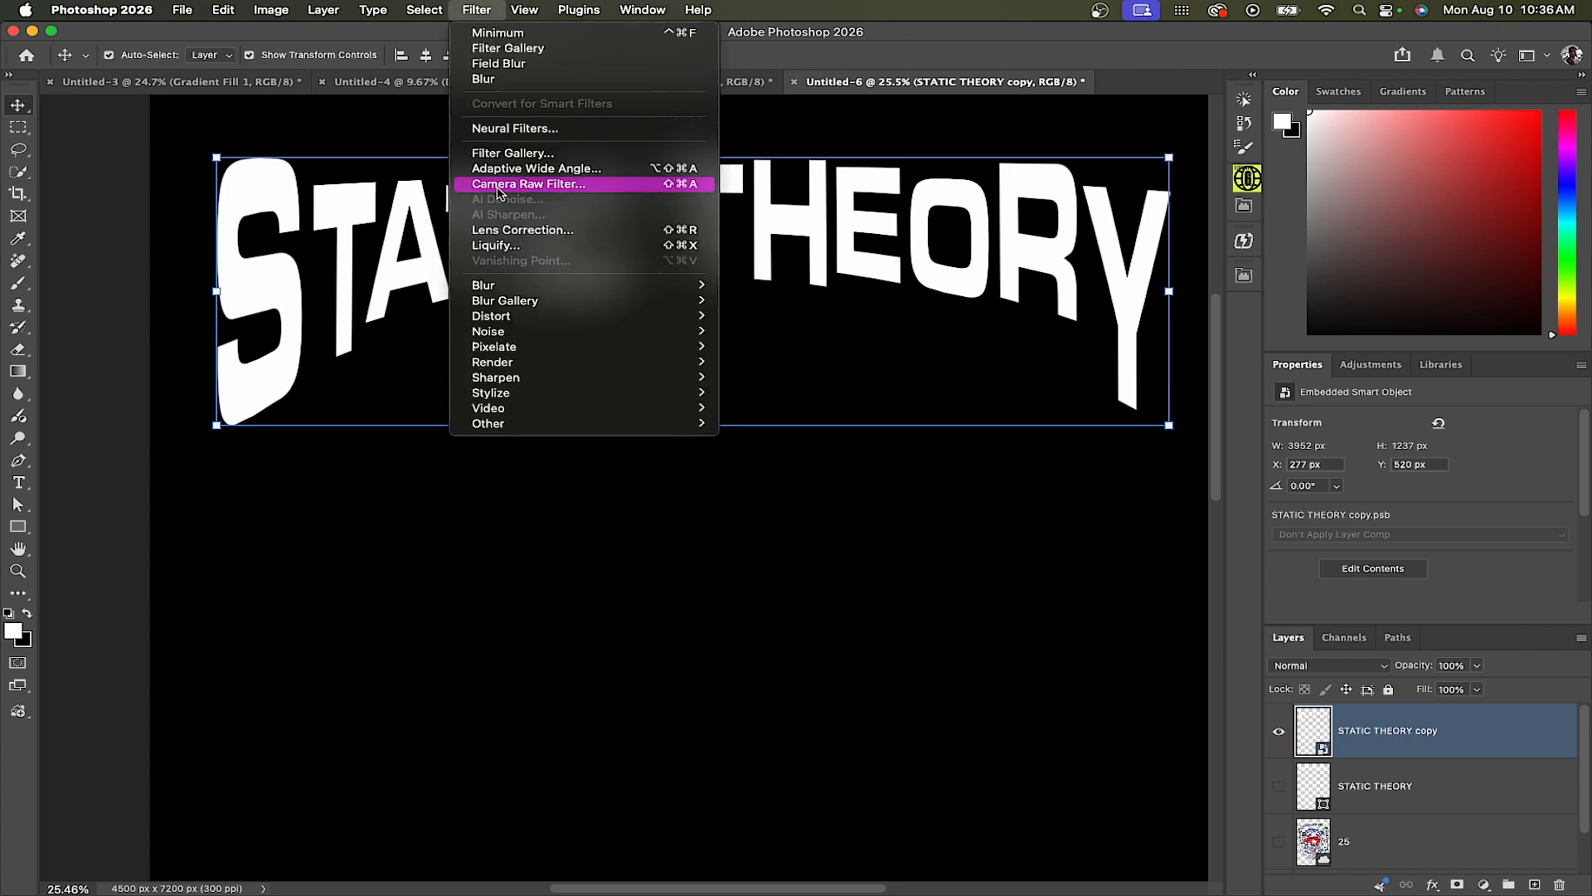
mouse_move(512, 285)
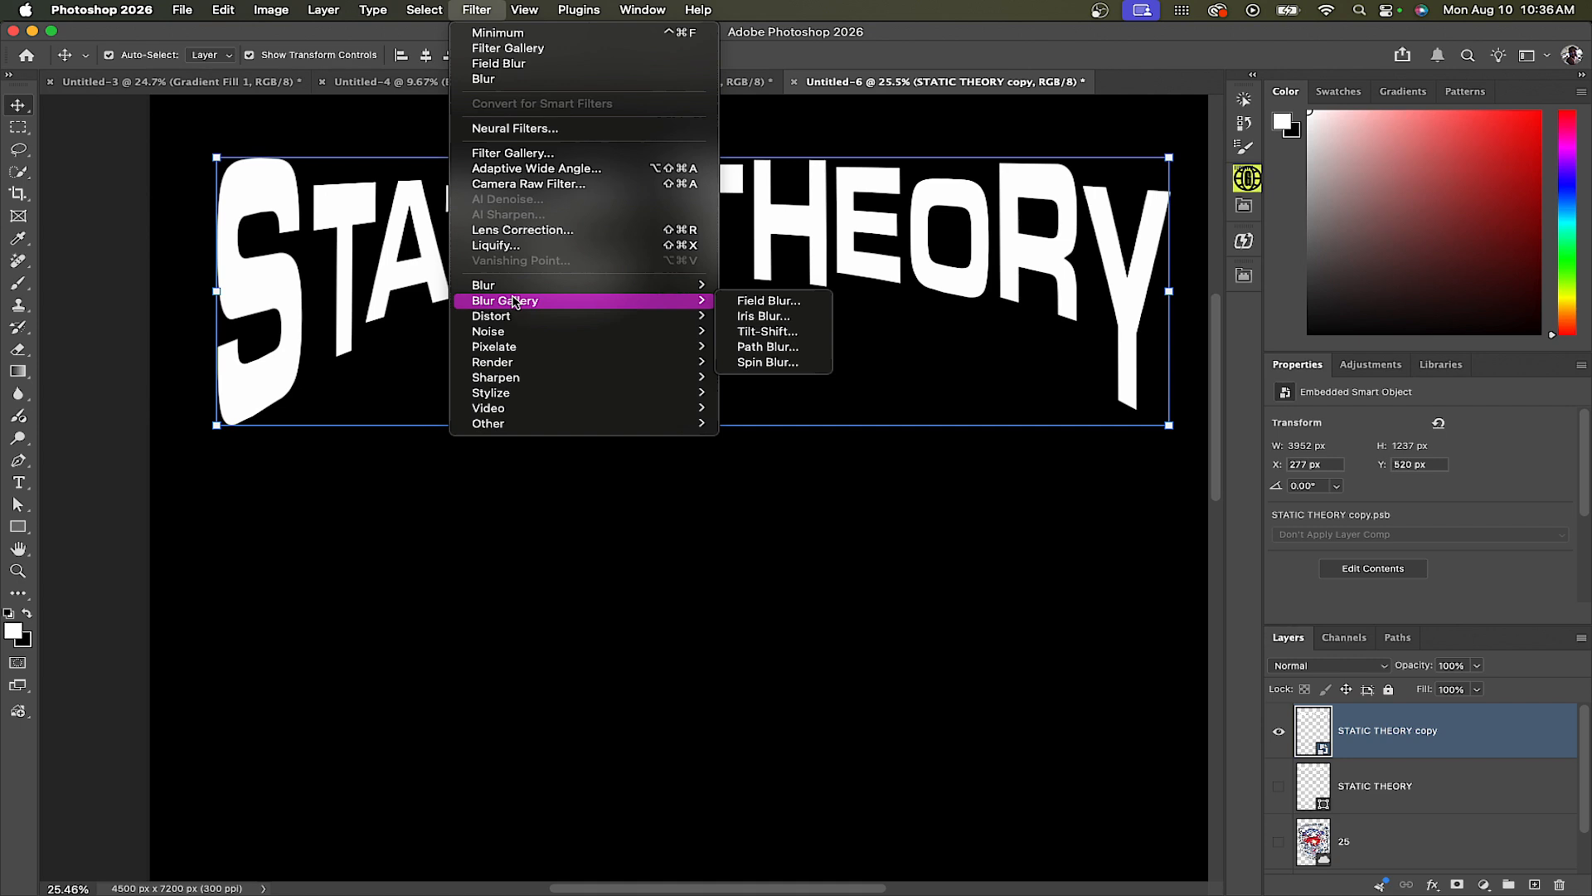
left_click(780, 303)
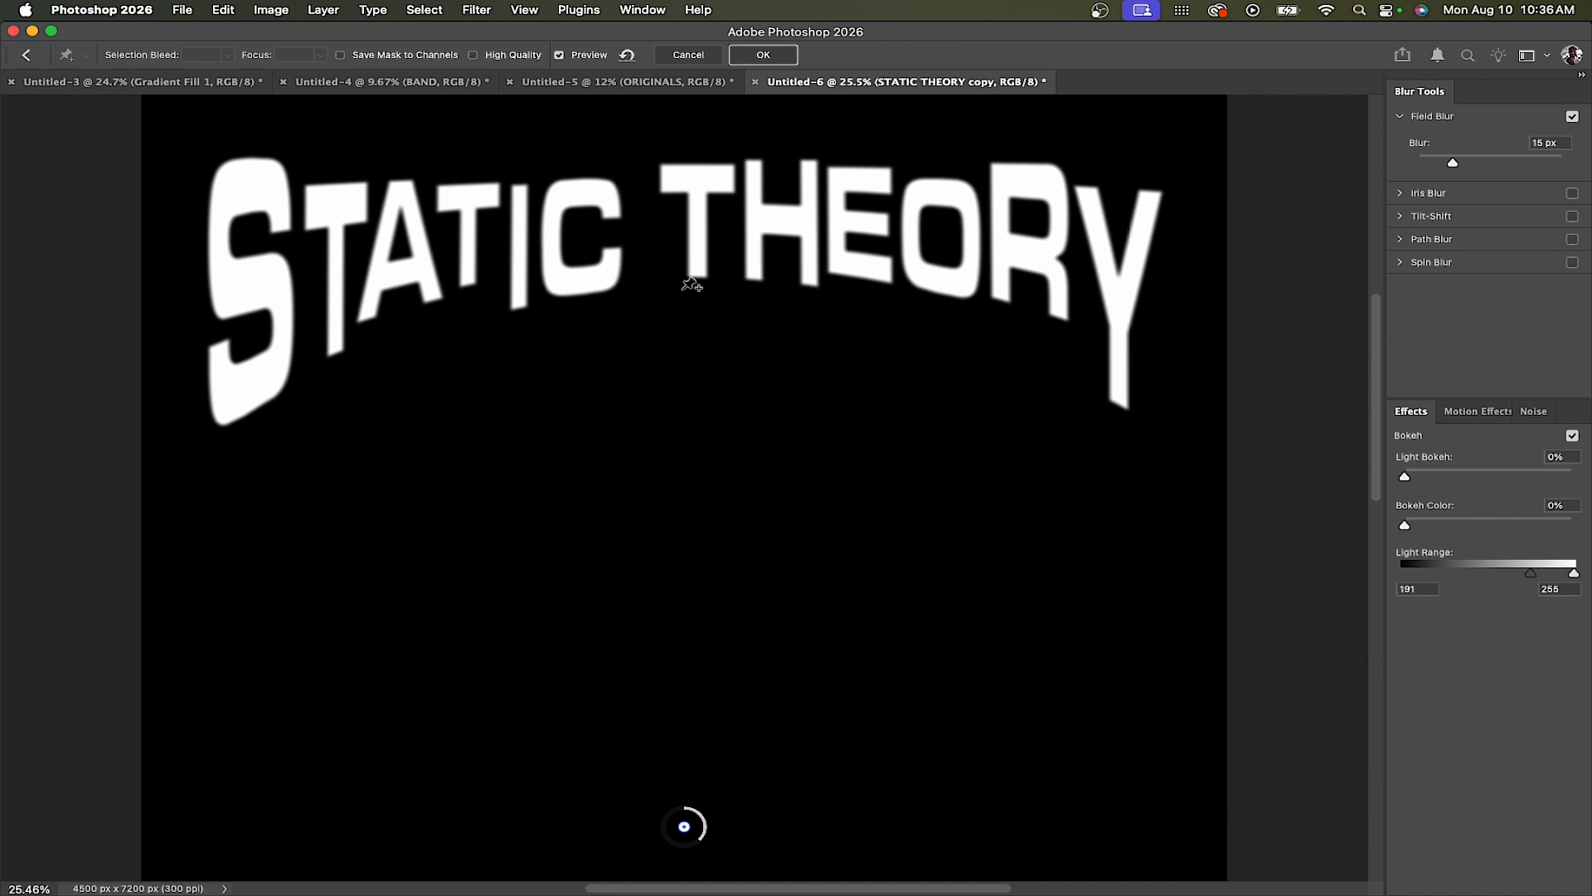
left_click(338, 269)
left_click_drag(338, 299, 313, 298)
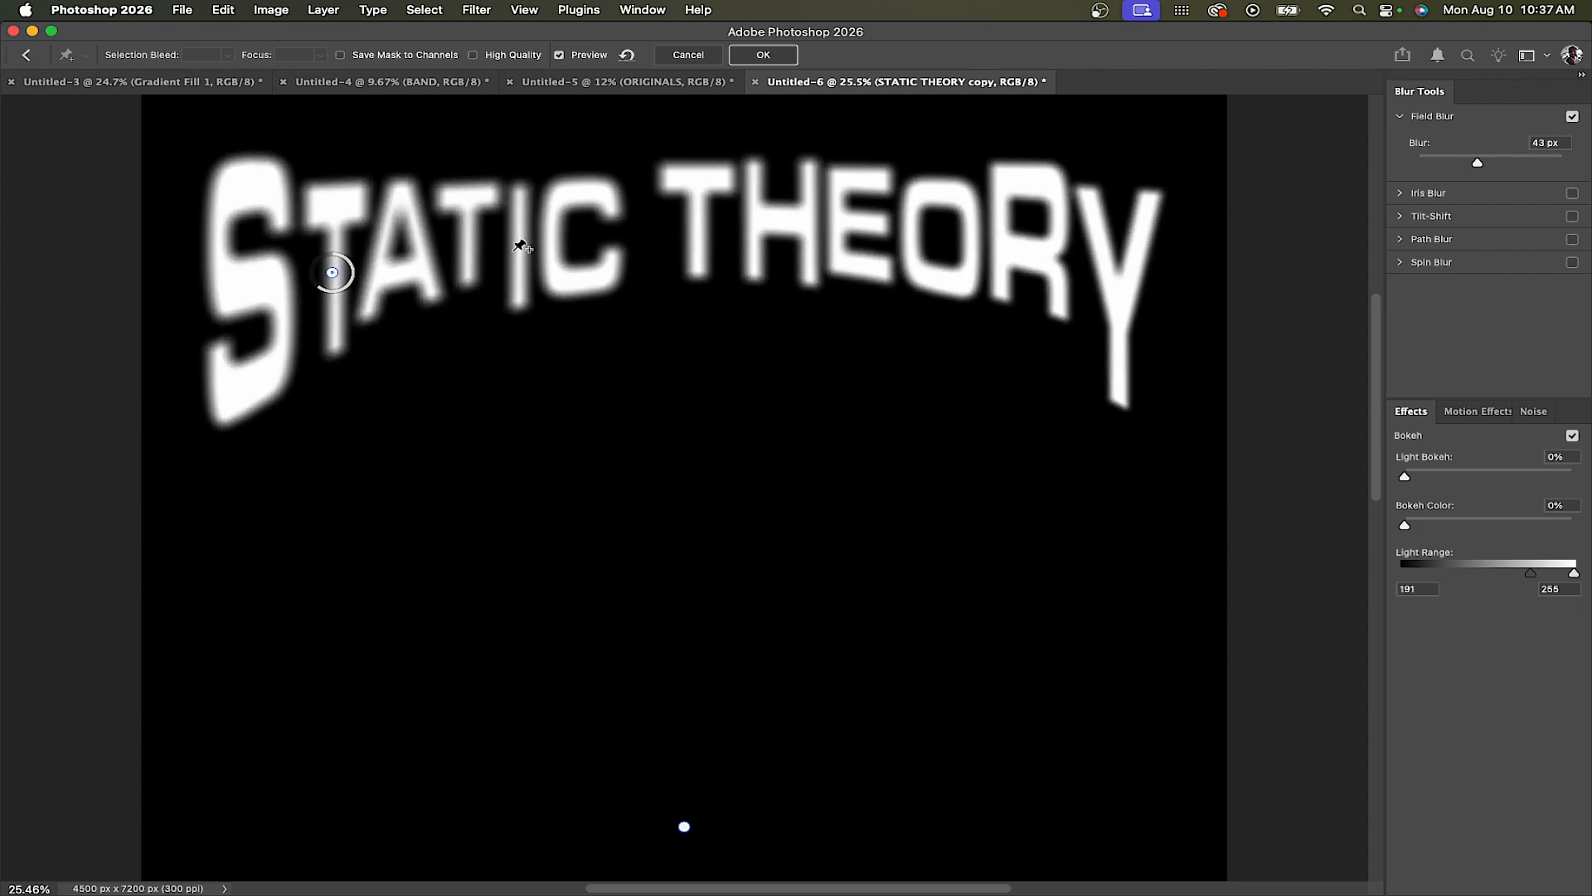
left_click(514, 249)
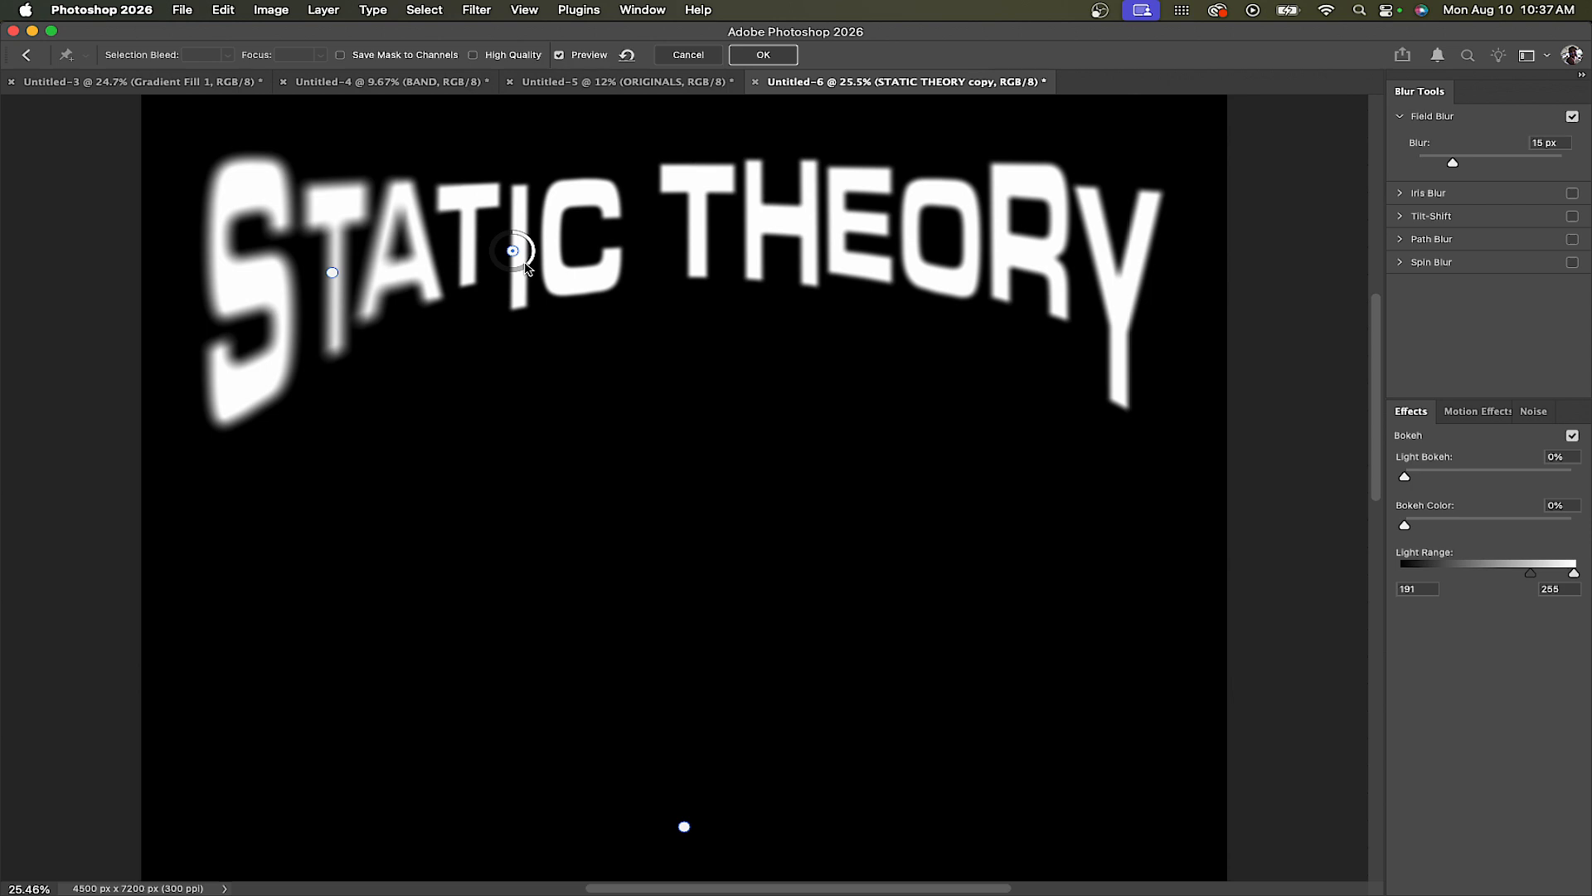
left_click_drag(532, 266, 533, 256)
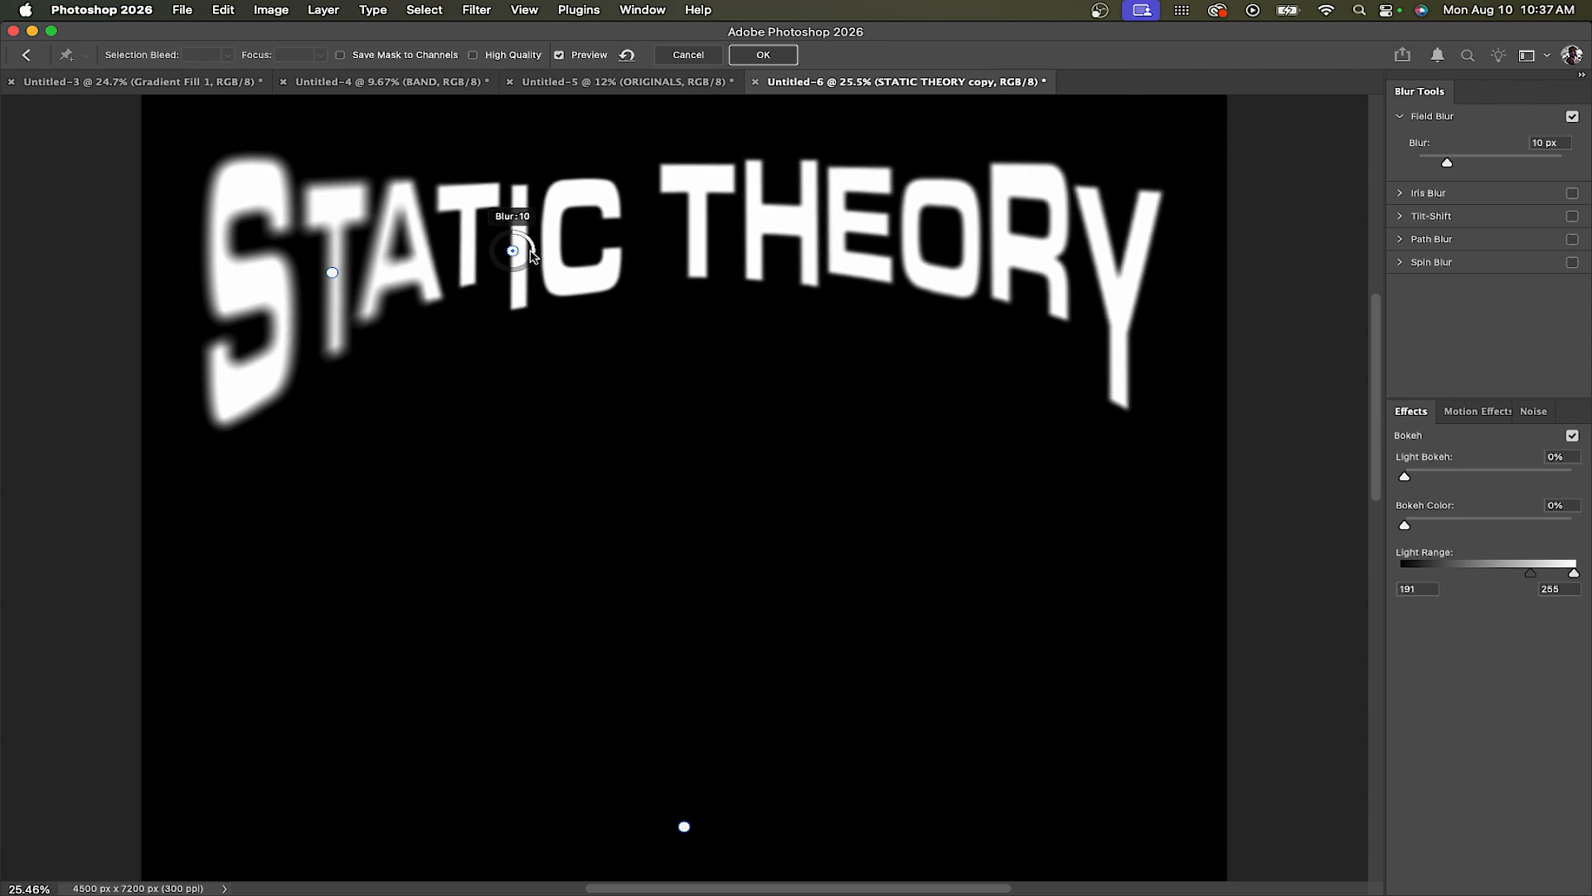
Add field blur pins on THEORY's T at about 30 px and on the E at 5 px
left_click(698, 218)
left_click_drag(715, 230, 688, 248)
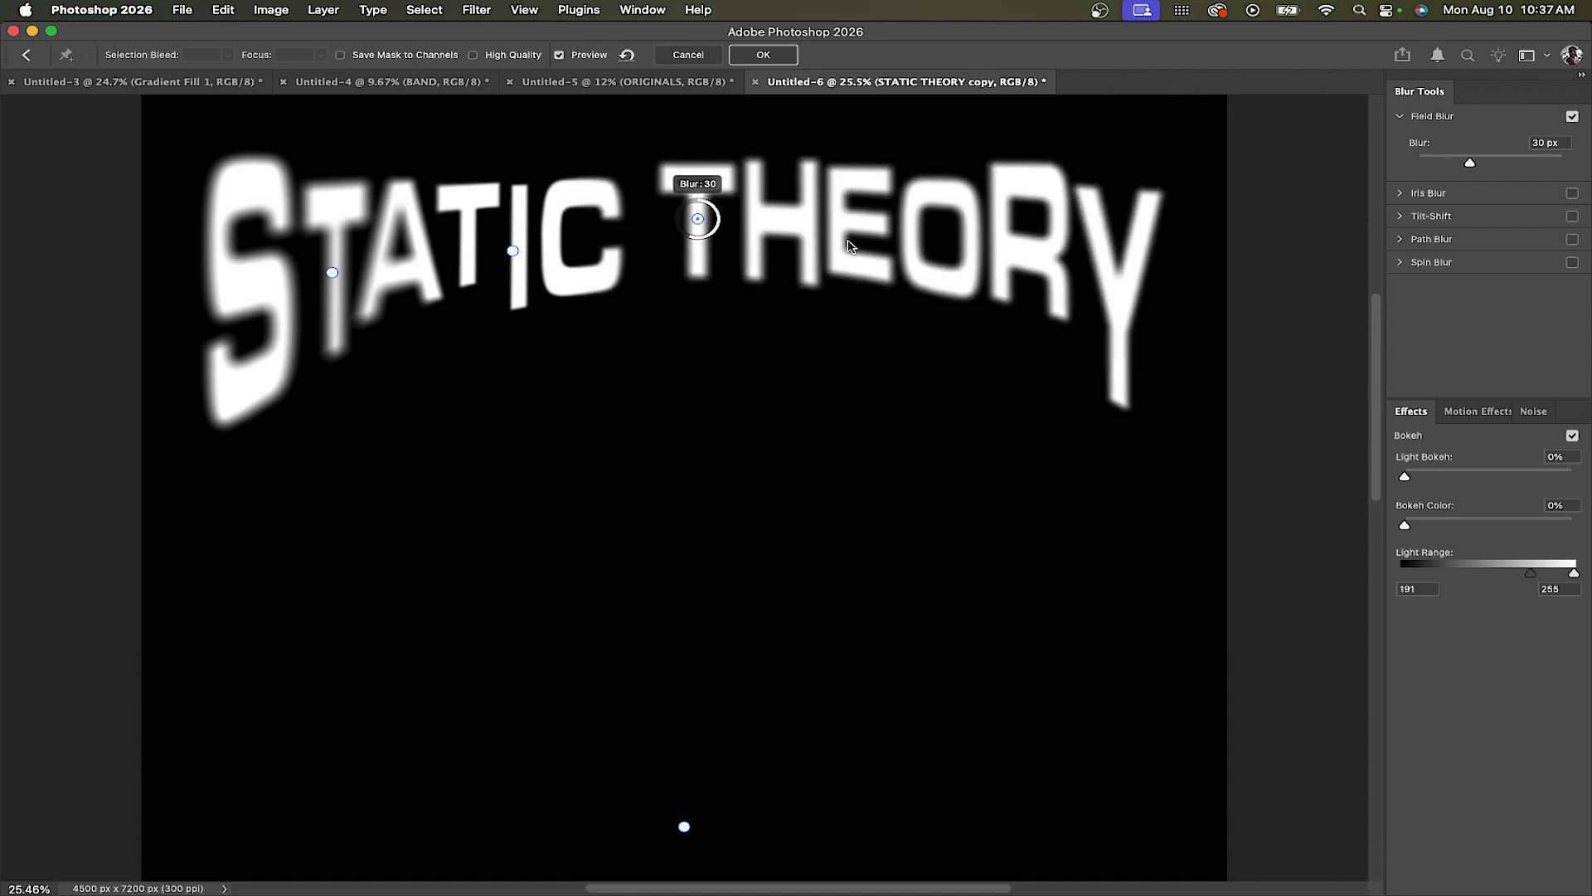
left_click(909, 236)
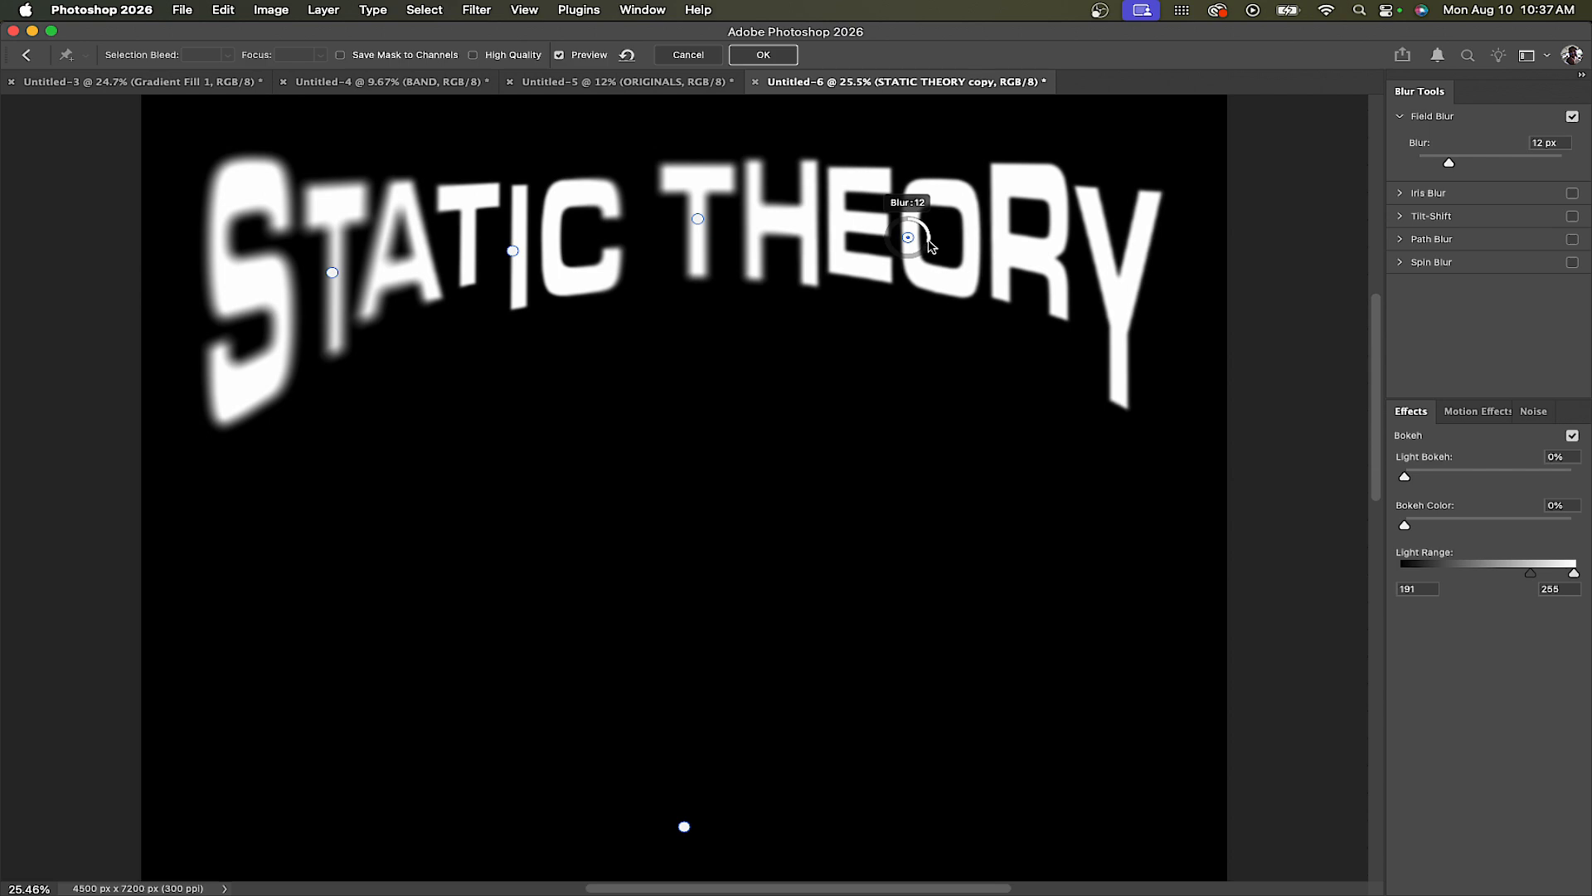
left_click_drag(931, 245, 930, 227)
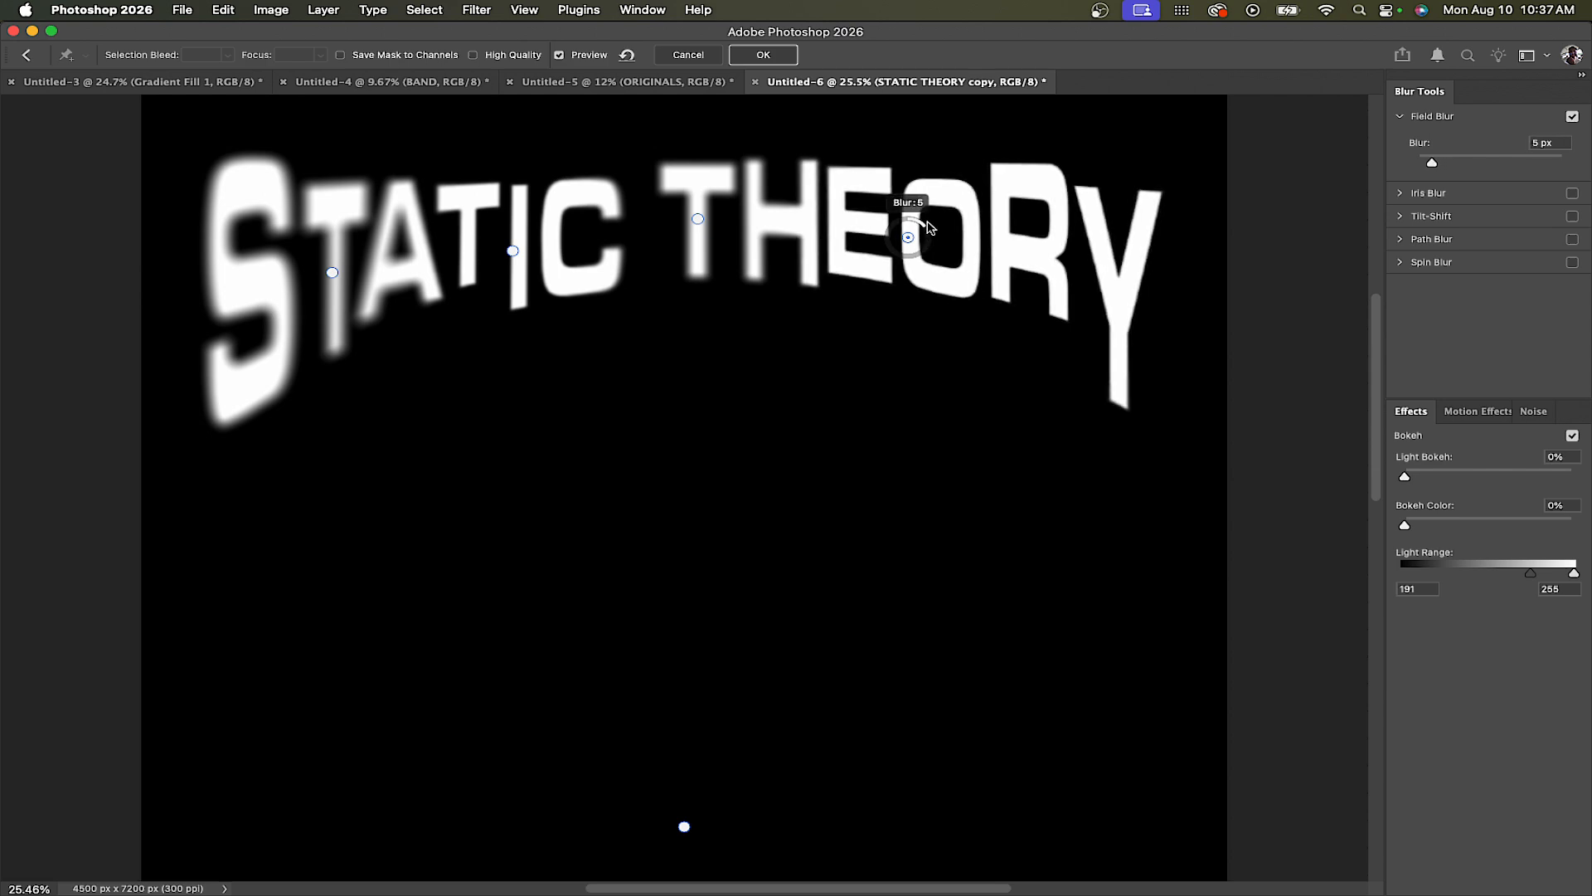
Add field blur pins on the R at about 53 px and on the Y
left_click(1031, 195)
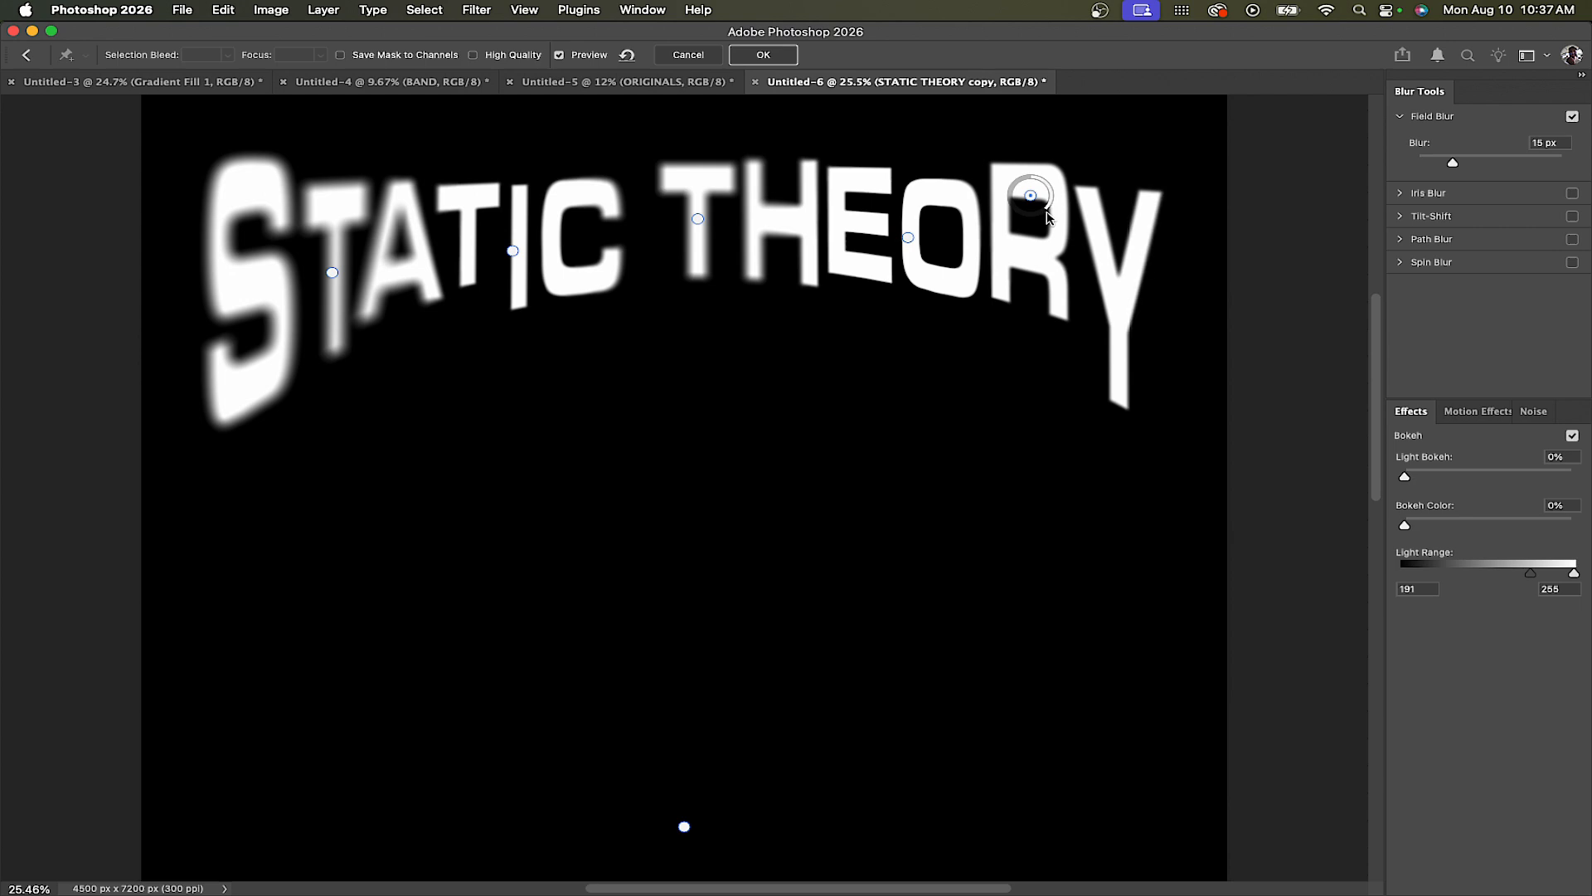
left_click_drag(1044, 213, 1011, 214)
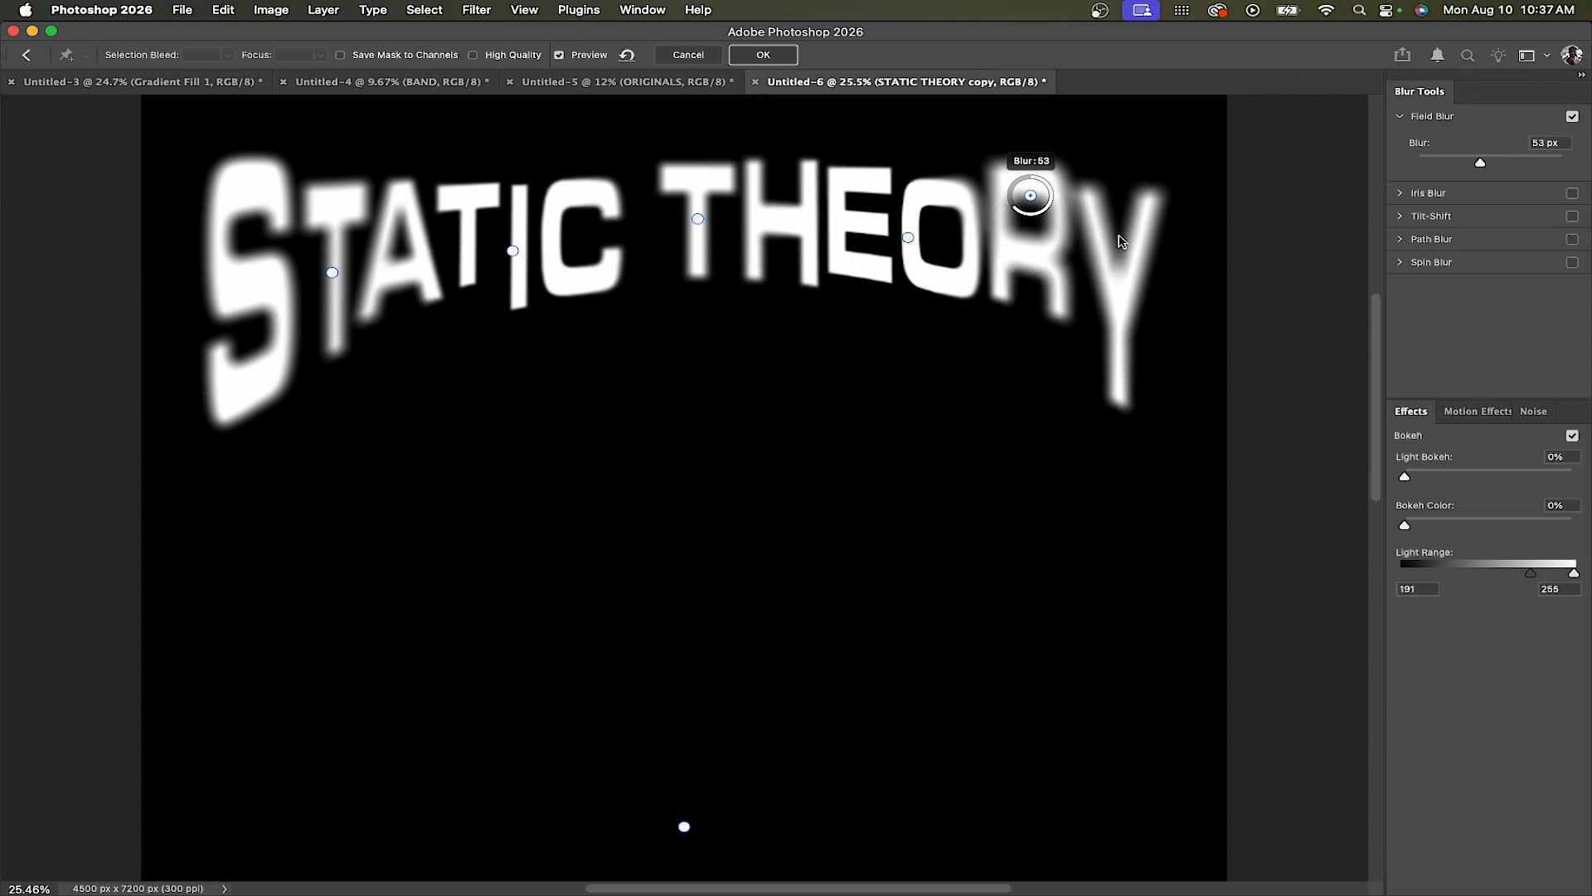
left_click(1124, 323)
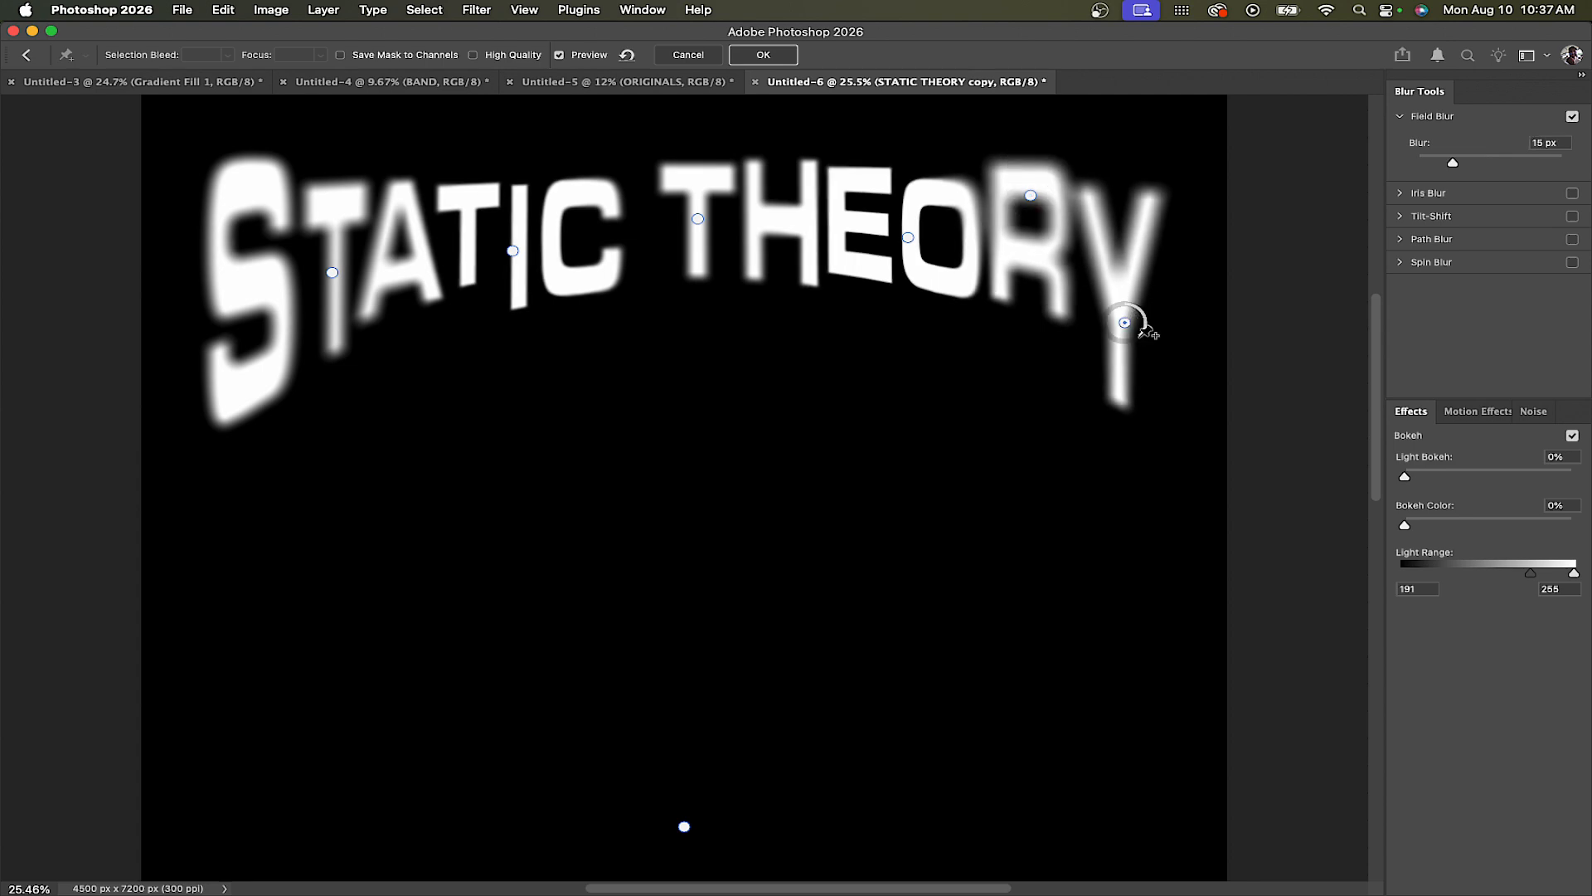
left_click_drag(1147, 334, 1145, 314)
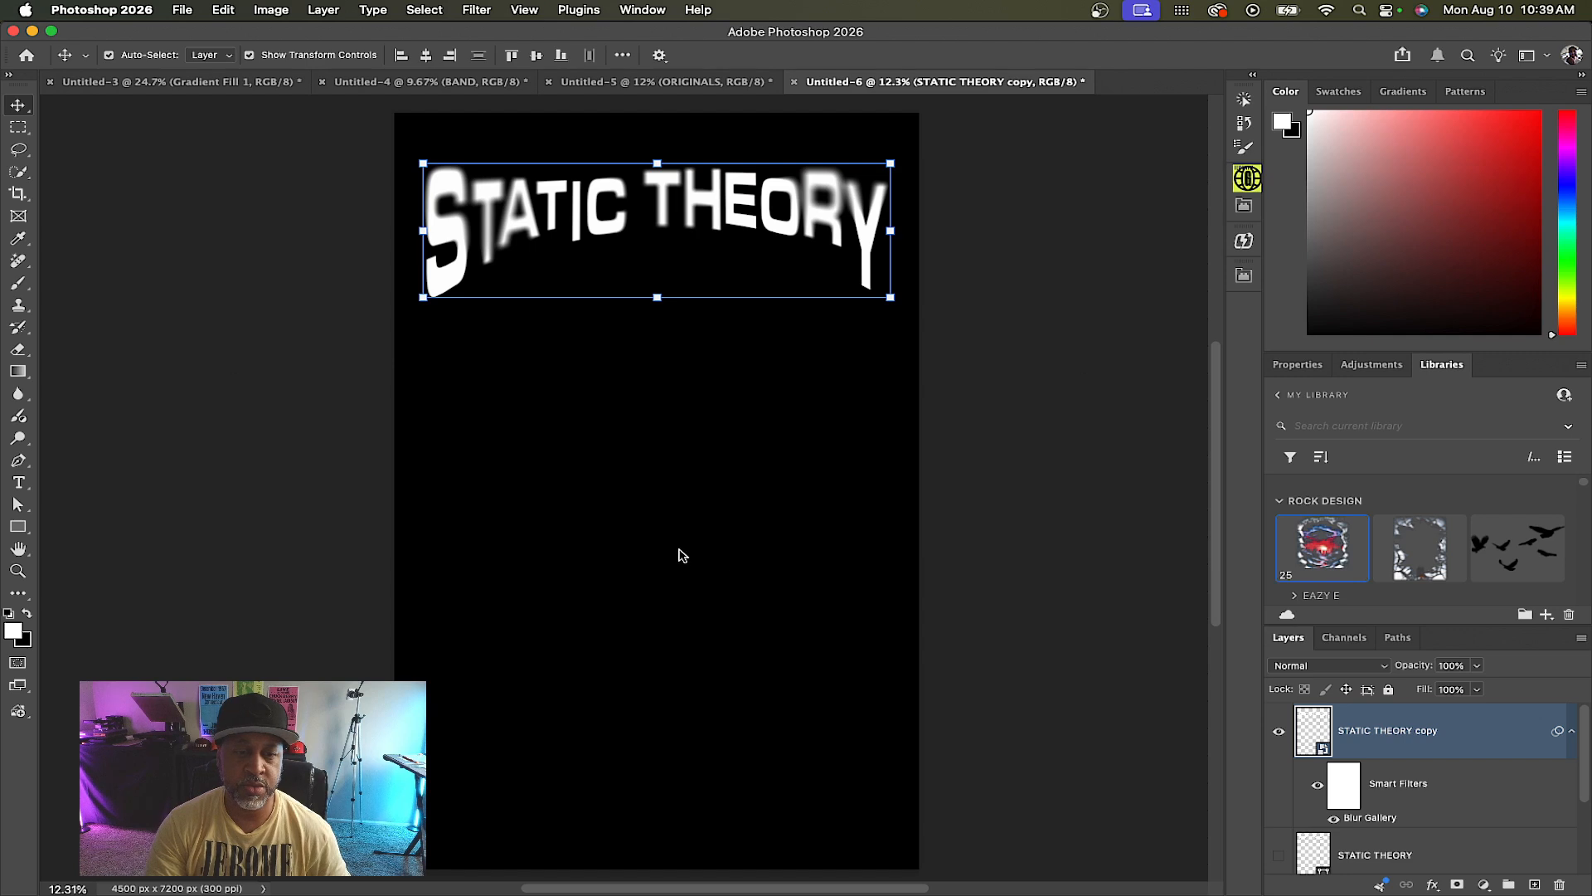
Place the rock design artwork from the library and send it behind the title layers
left_click_drag(1321, 556, 673, 463)
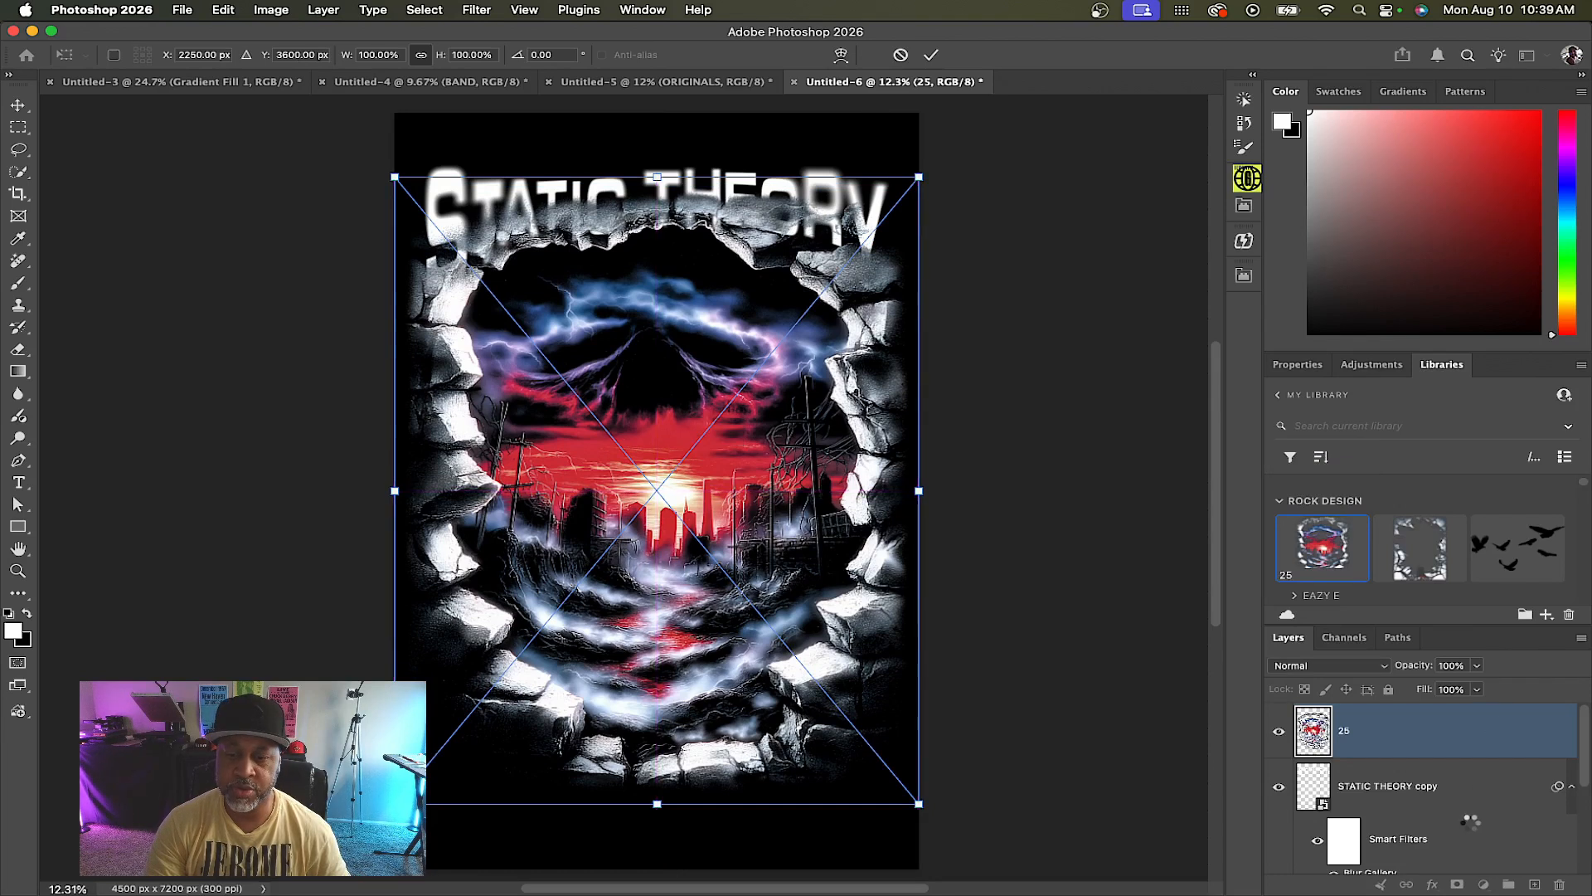
key("super+shift+bracketleft")
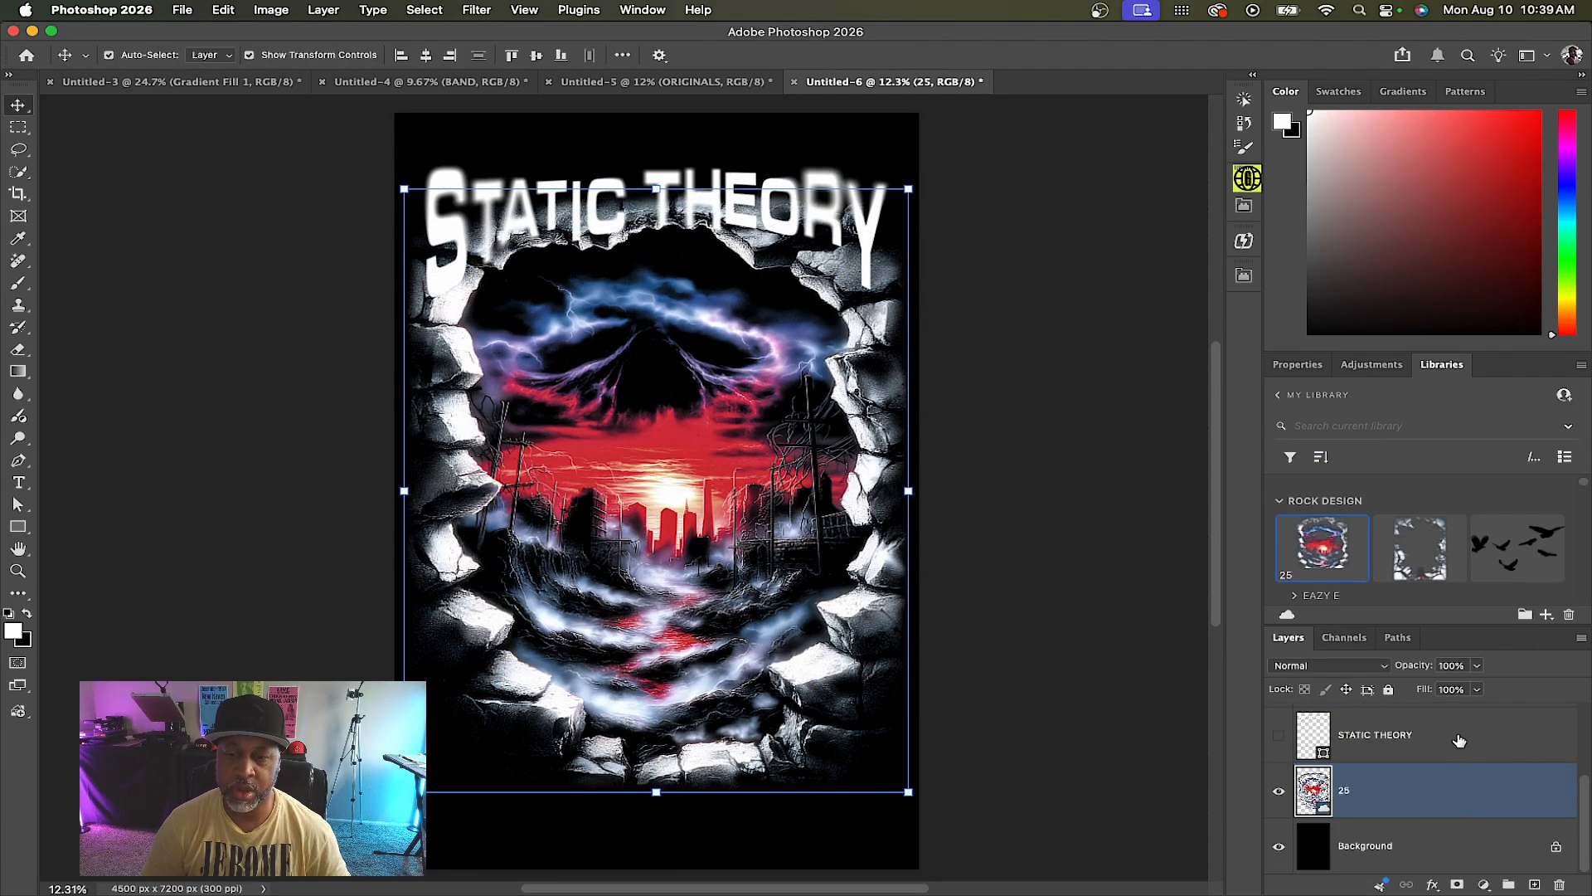
Add a Color Overlay of off-white e6e2d8 to the STATIC THEORY copy title layer
scroll(1460, 741, "up", 3)
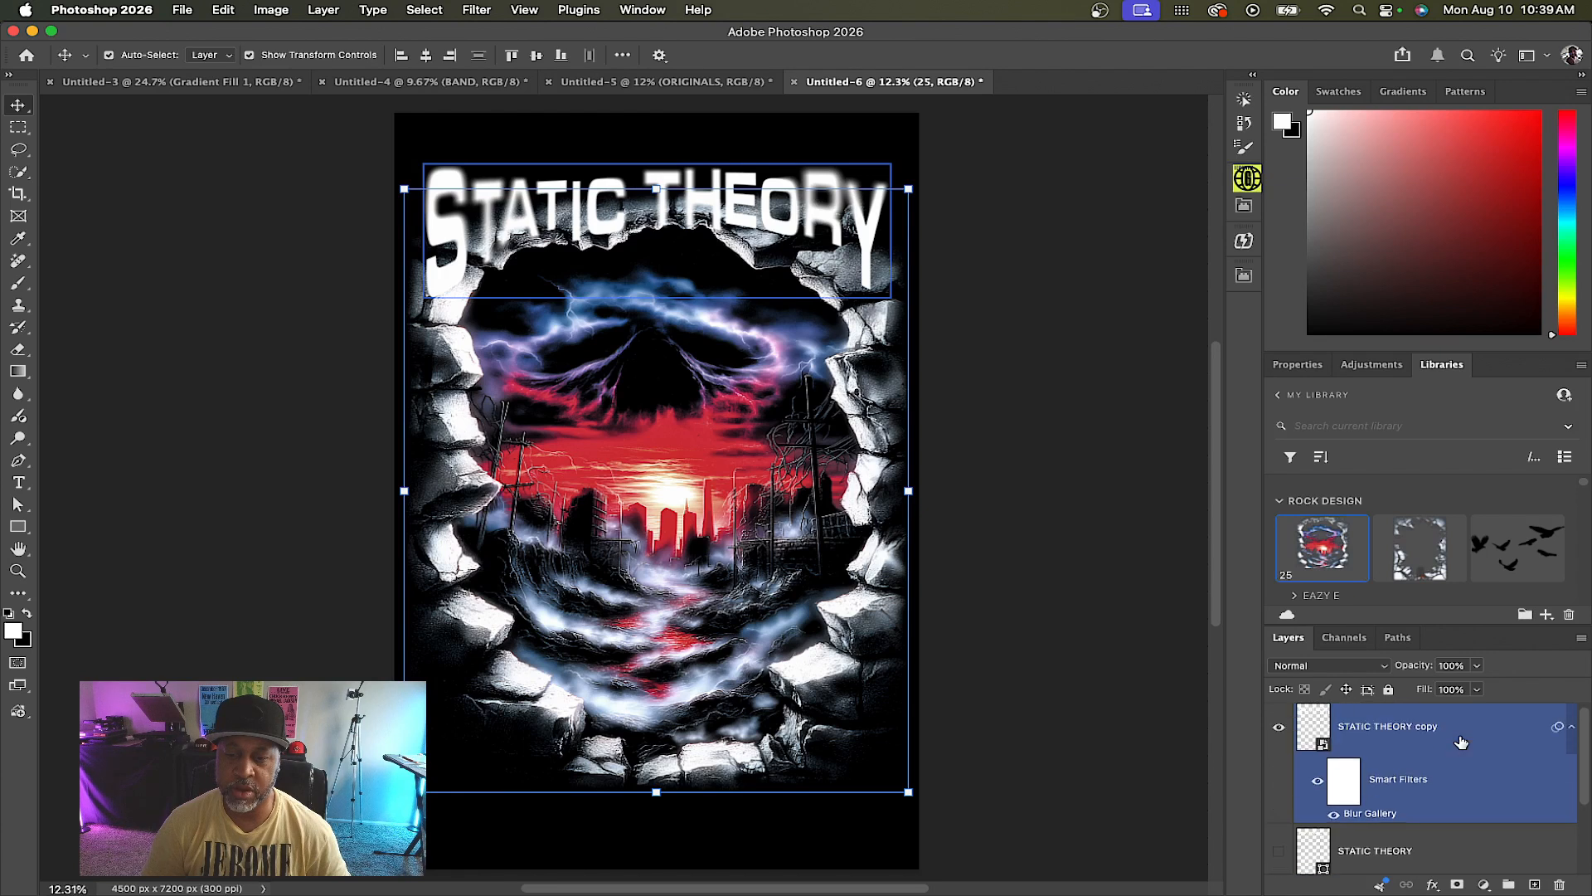
left_click(1543, 738)
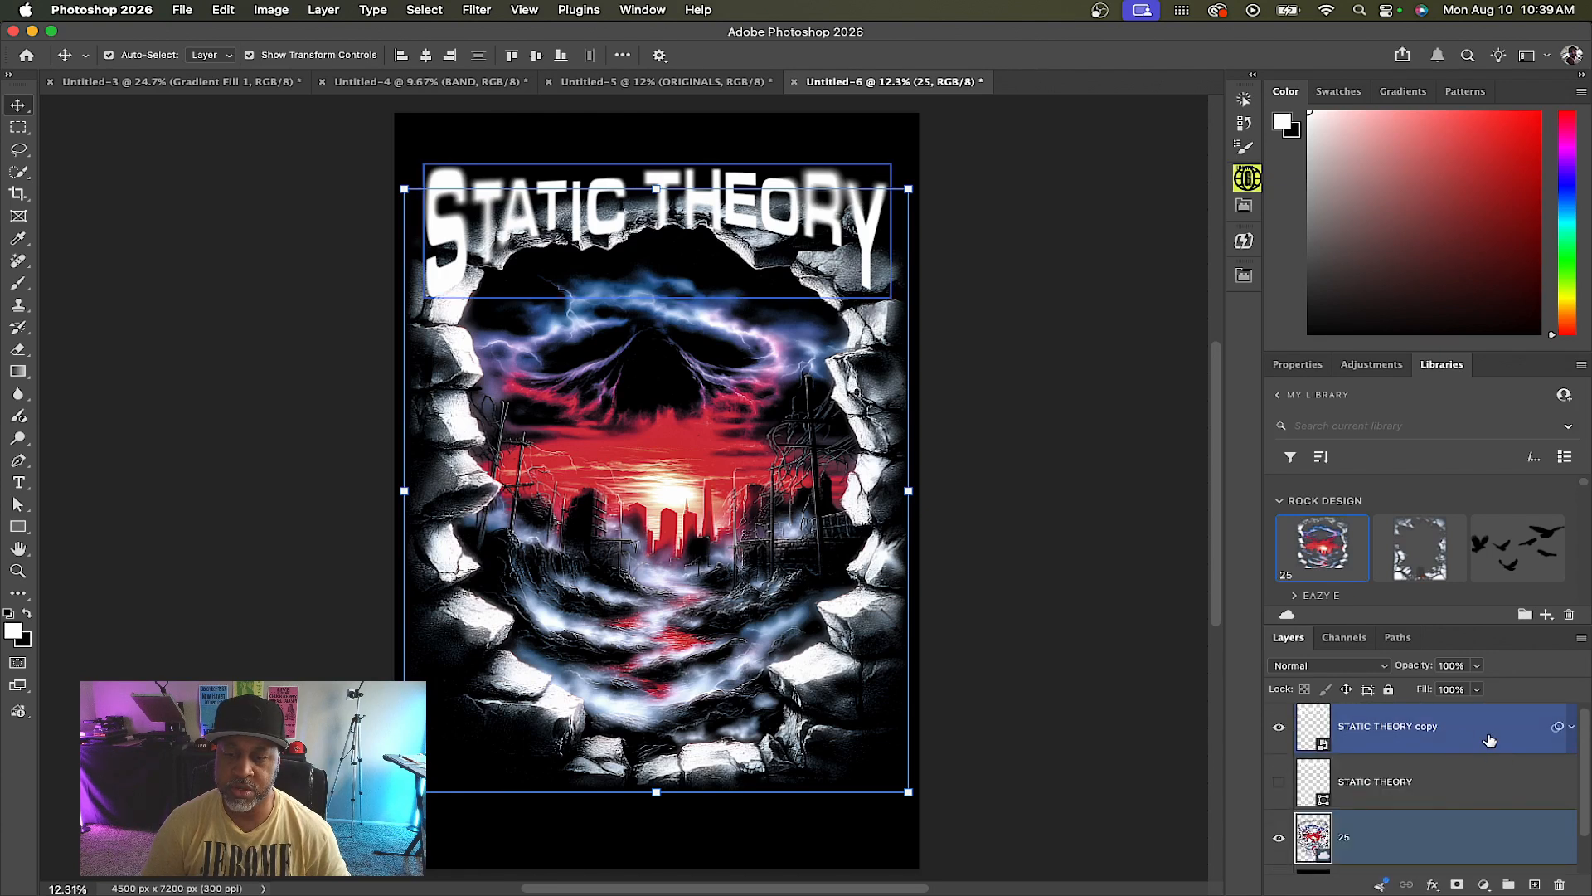
double_click(1464, 740)
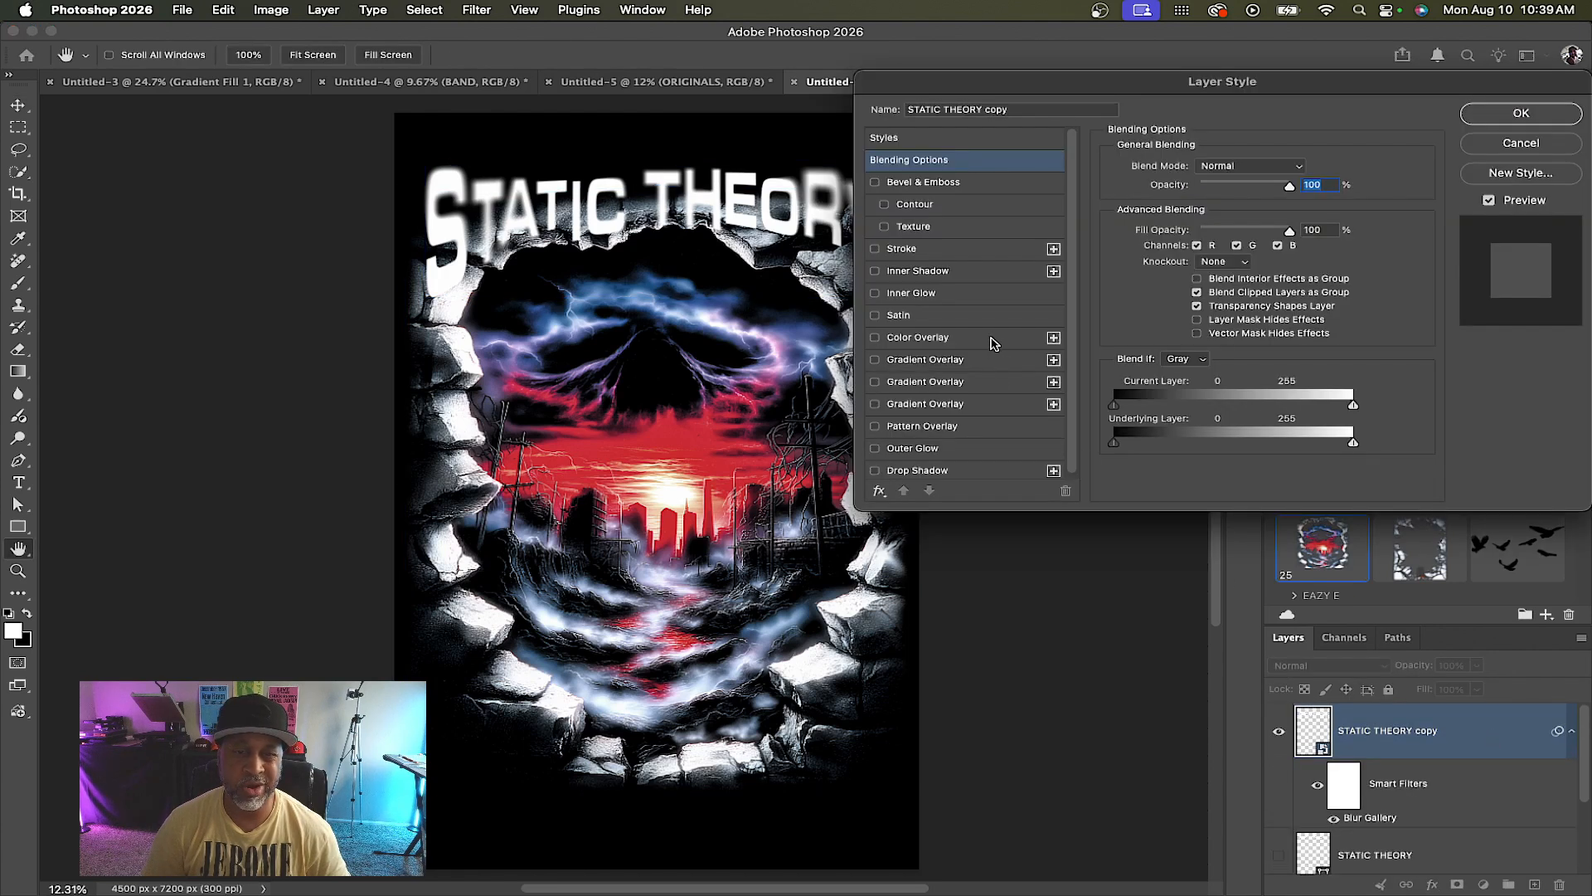
left_click(992, 340)
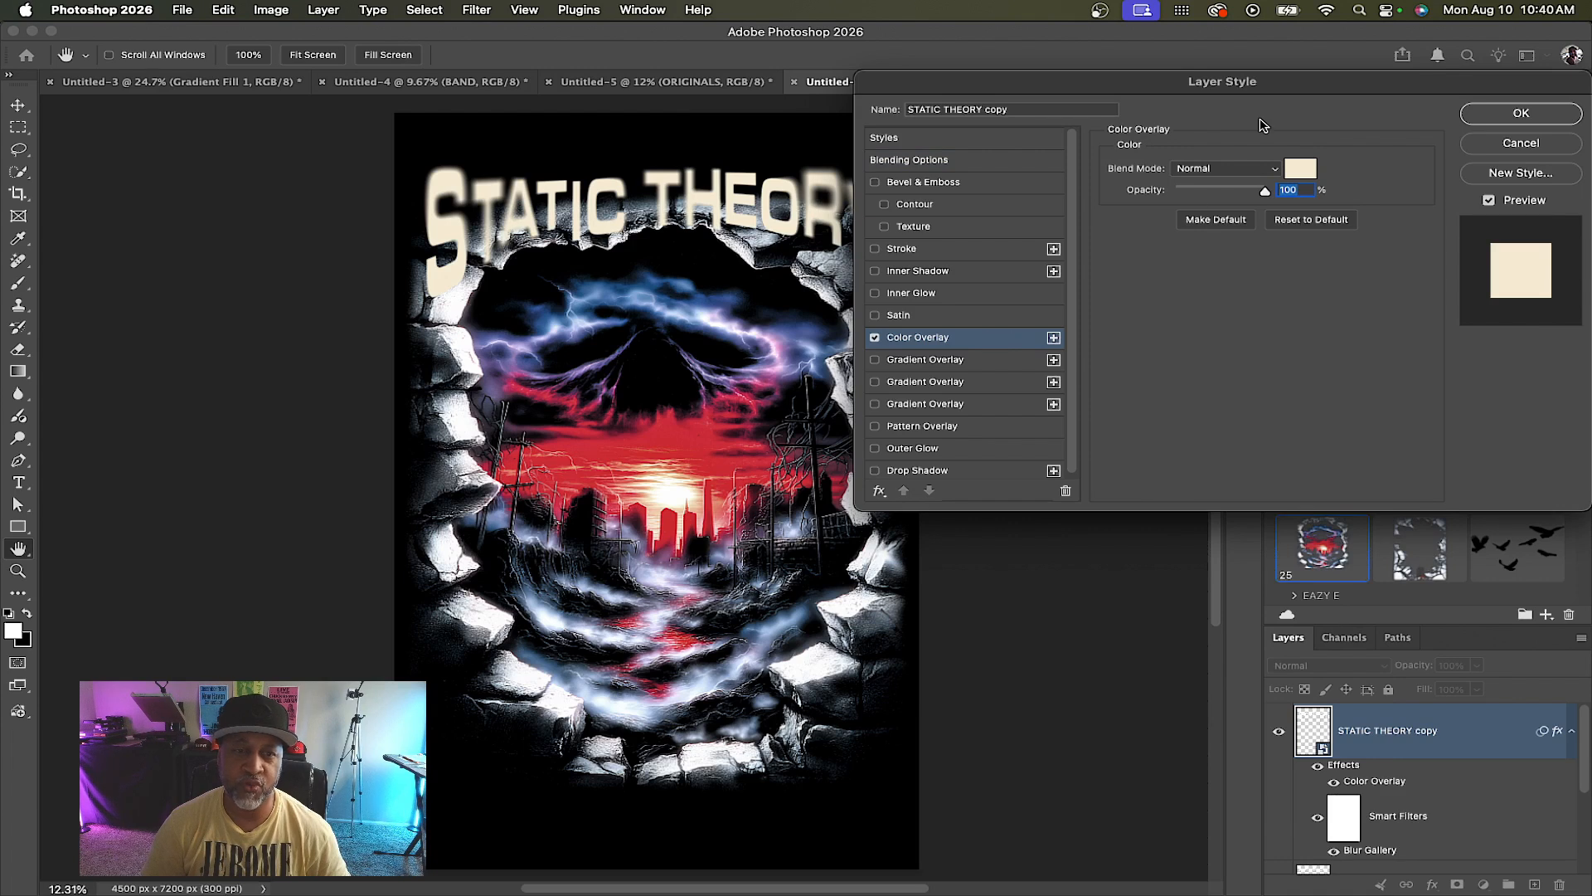
left_click(1298, 170)
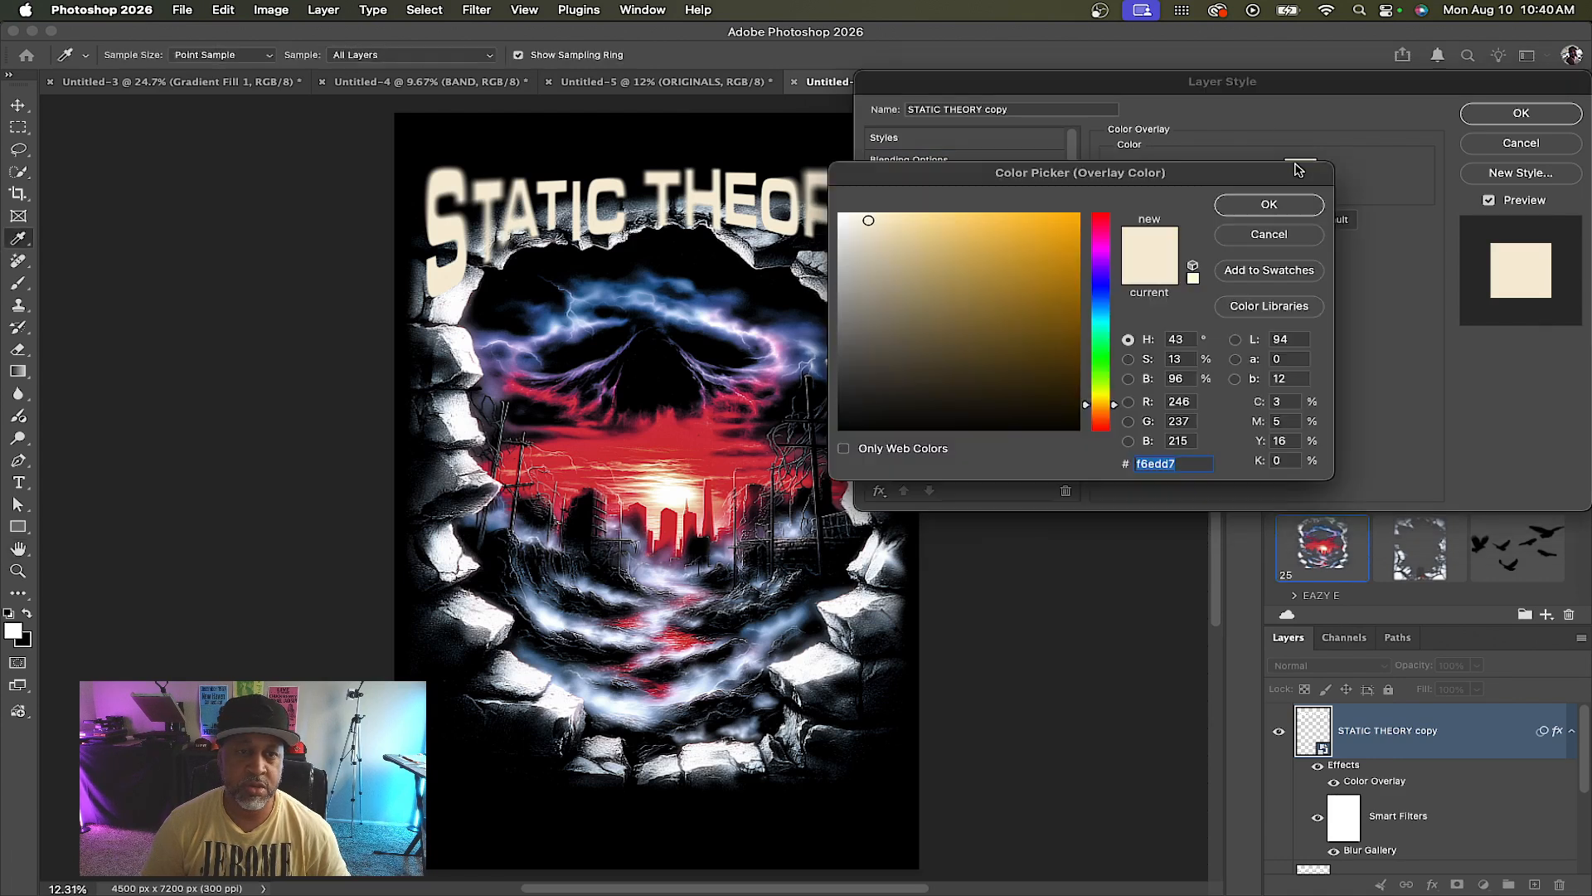
left_click(1138, 463)
left_click_drag(865, 223, 852, 234)
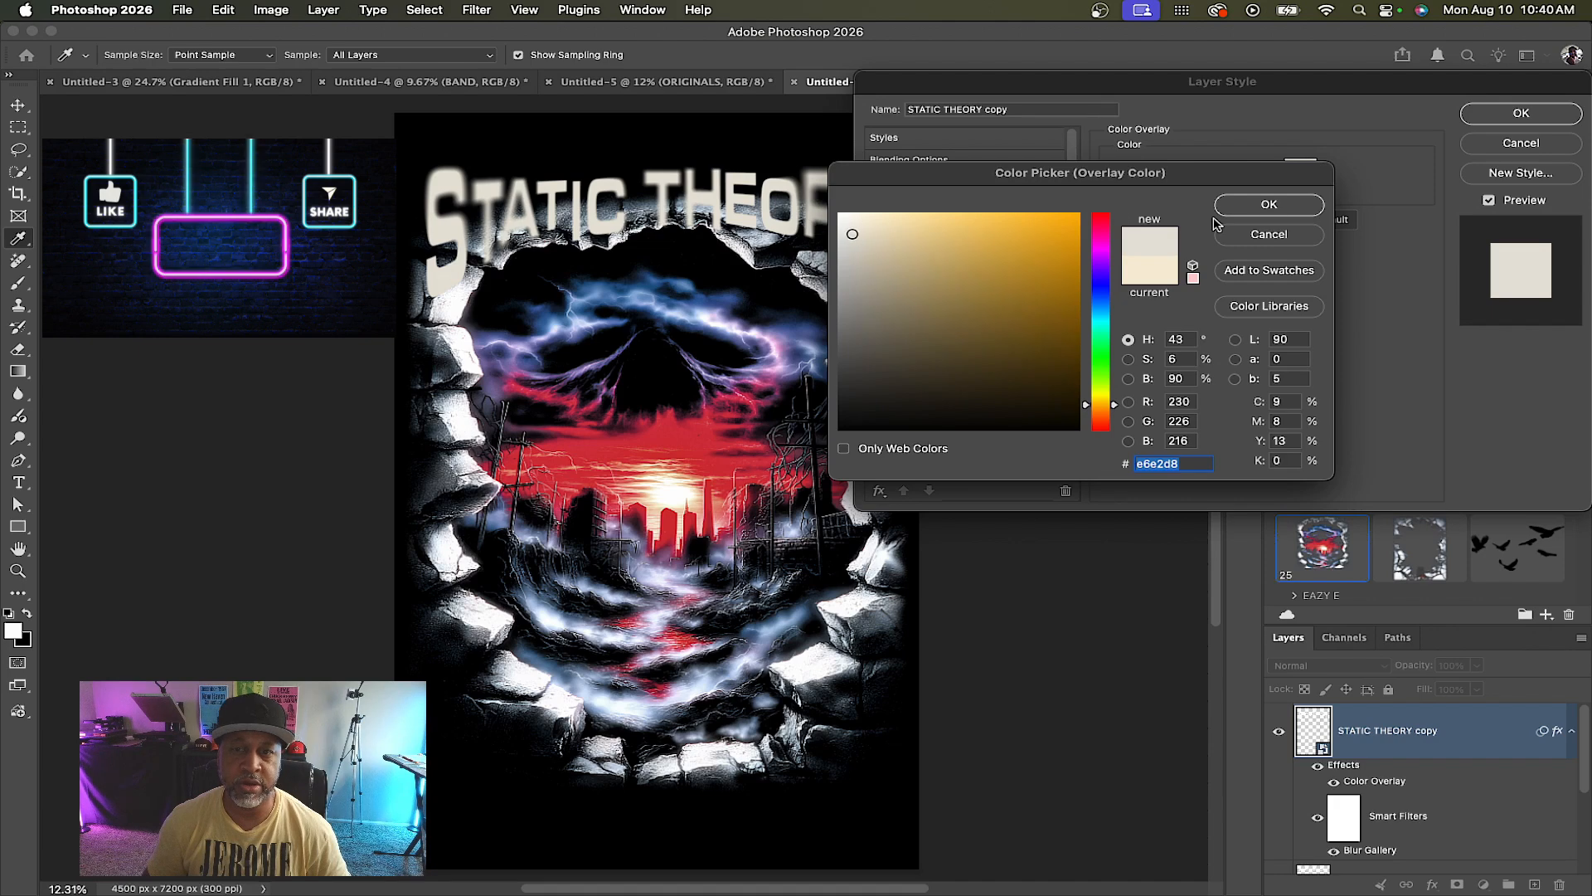
key("Return")
key("Return")
Add a layer mask to the rock artwork and paint black with a large soft brush to hide its top behind the title
left_click(1556, 747)
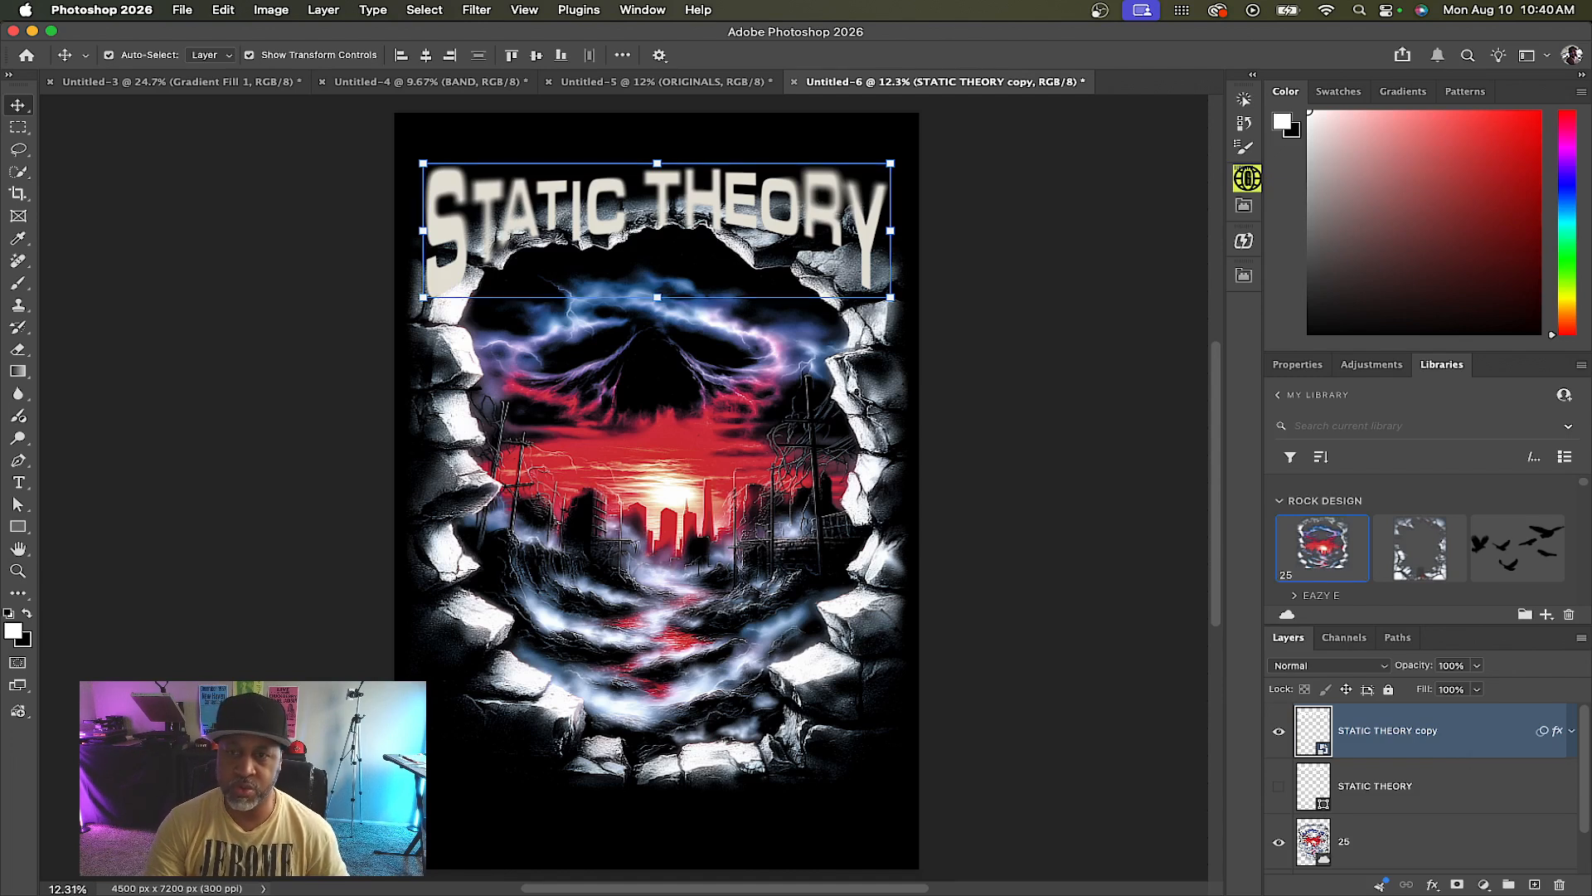
left_click(1426, 842)
left_click(1457, 885)
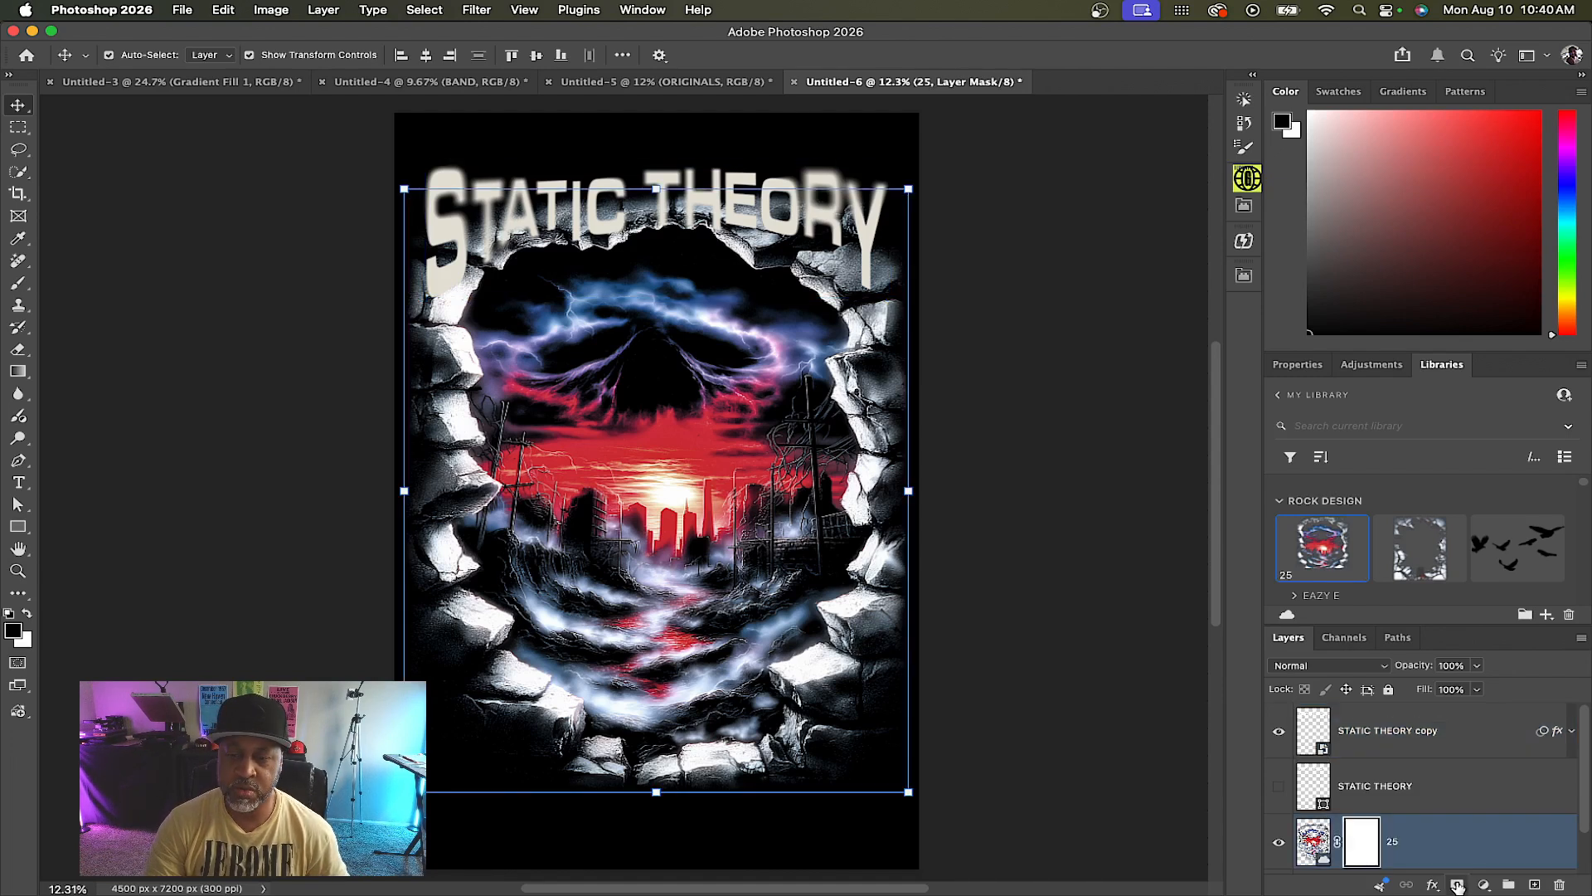
key("b")
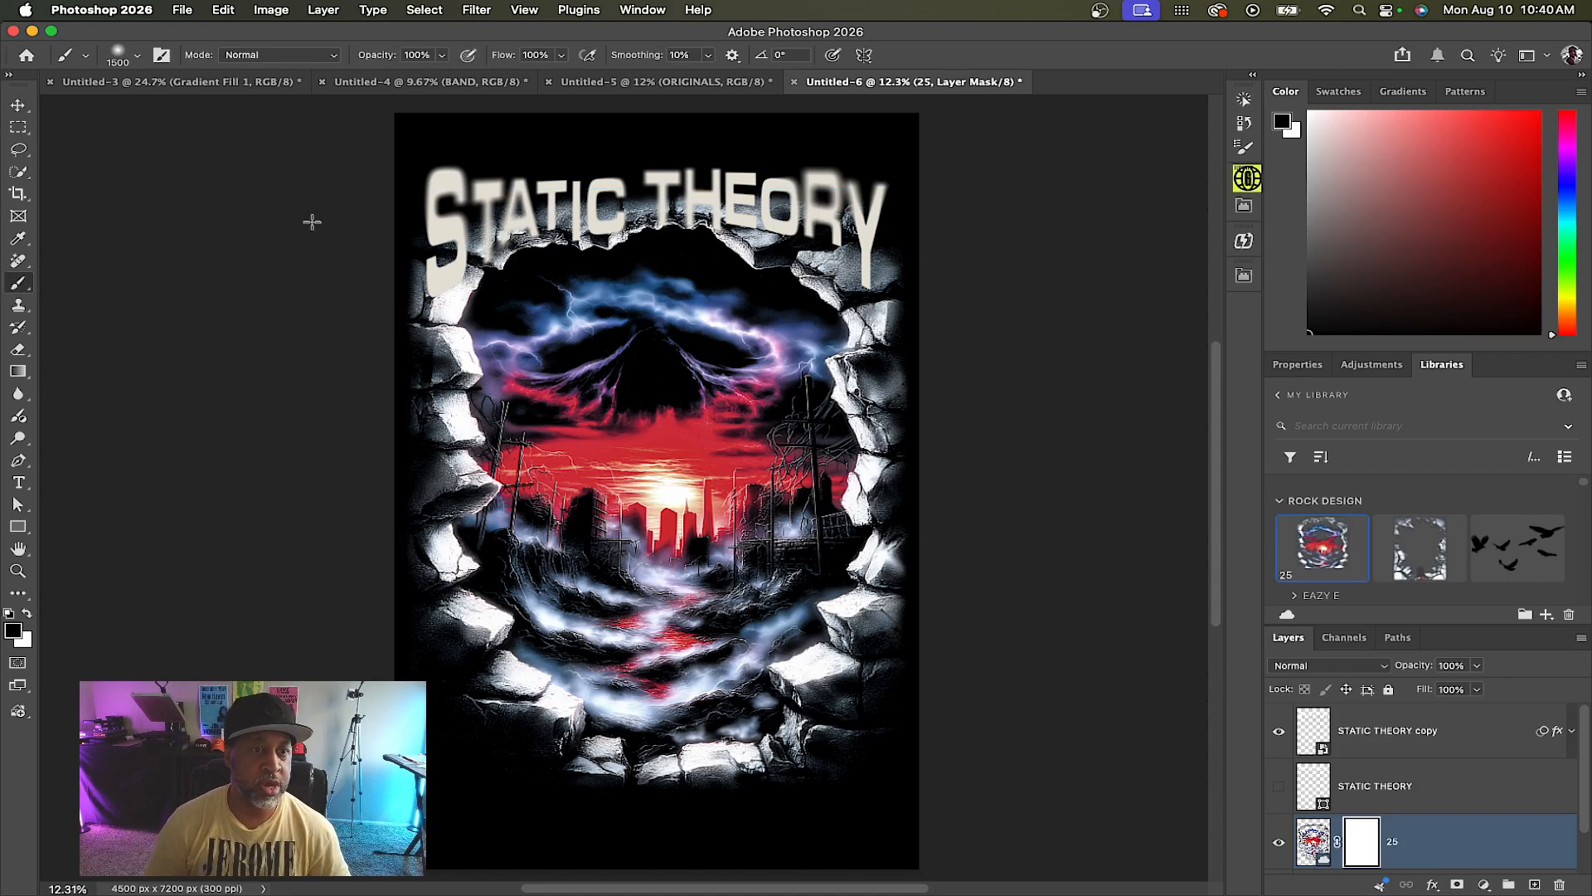
mouse_move(385, 259)
left_mouse_down()
mouse_move(371, 273)
mouse_move(360, 557)
left_mouse_up()
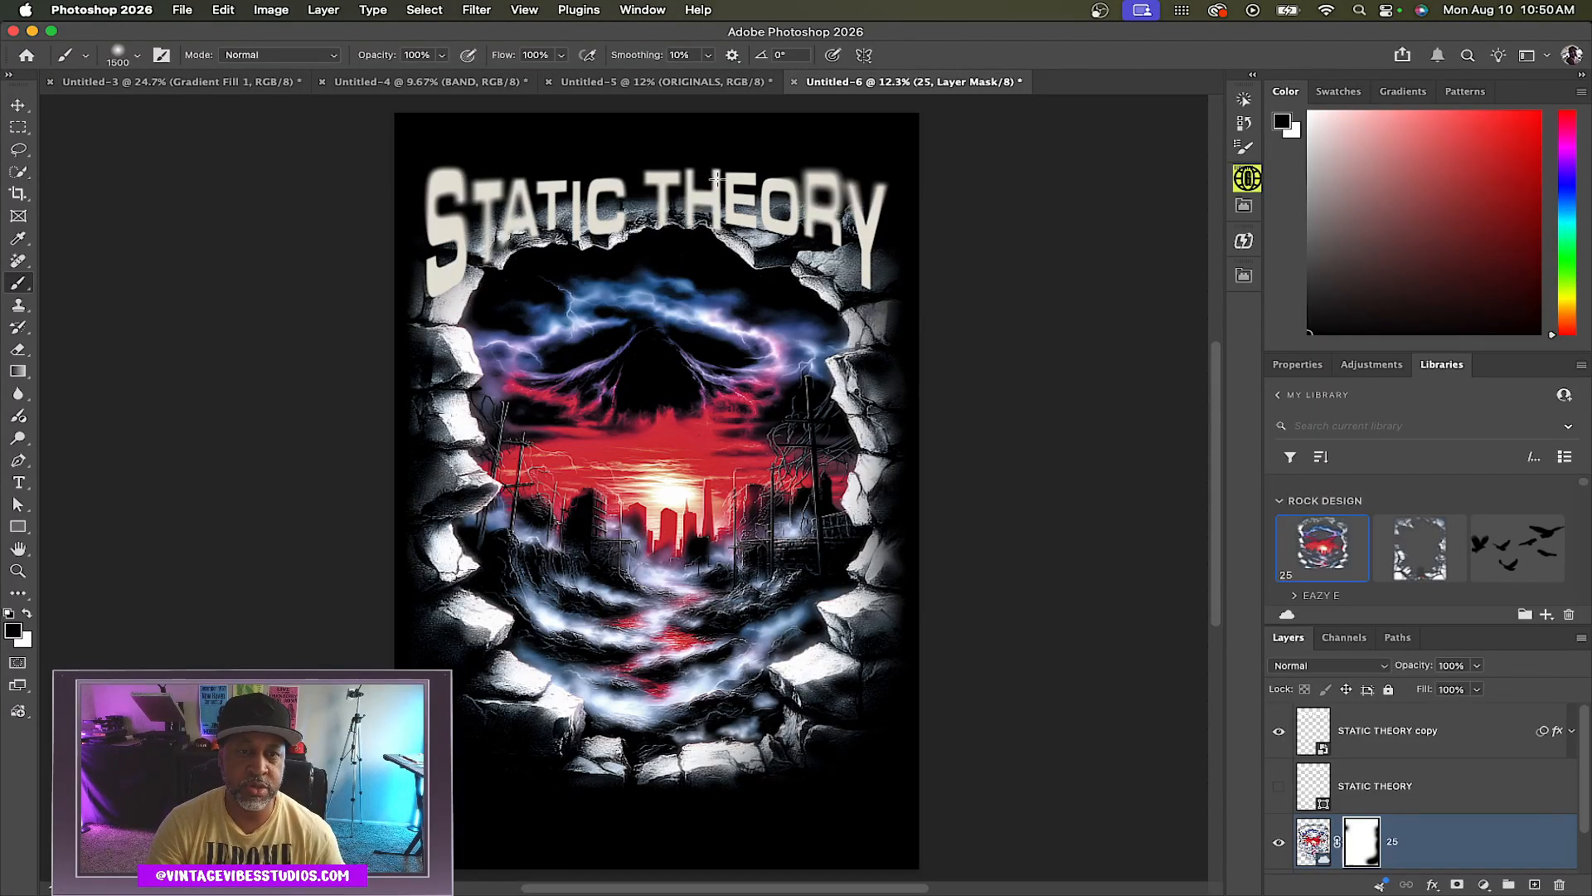
left_click(771, 190)
left_click(799, 191)
left_click(830, 196)
left_click(777, 197)
left_click(720, 196)
mouse_move(670, 197)
left_mouse_down()
mouse_move(594, 198)
mouse_move(603, 214)
mouse_move(491, 208)
mouse_move(759, 208)
left_mouse_up()
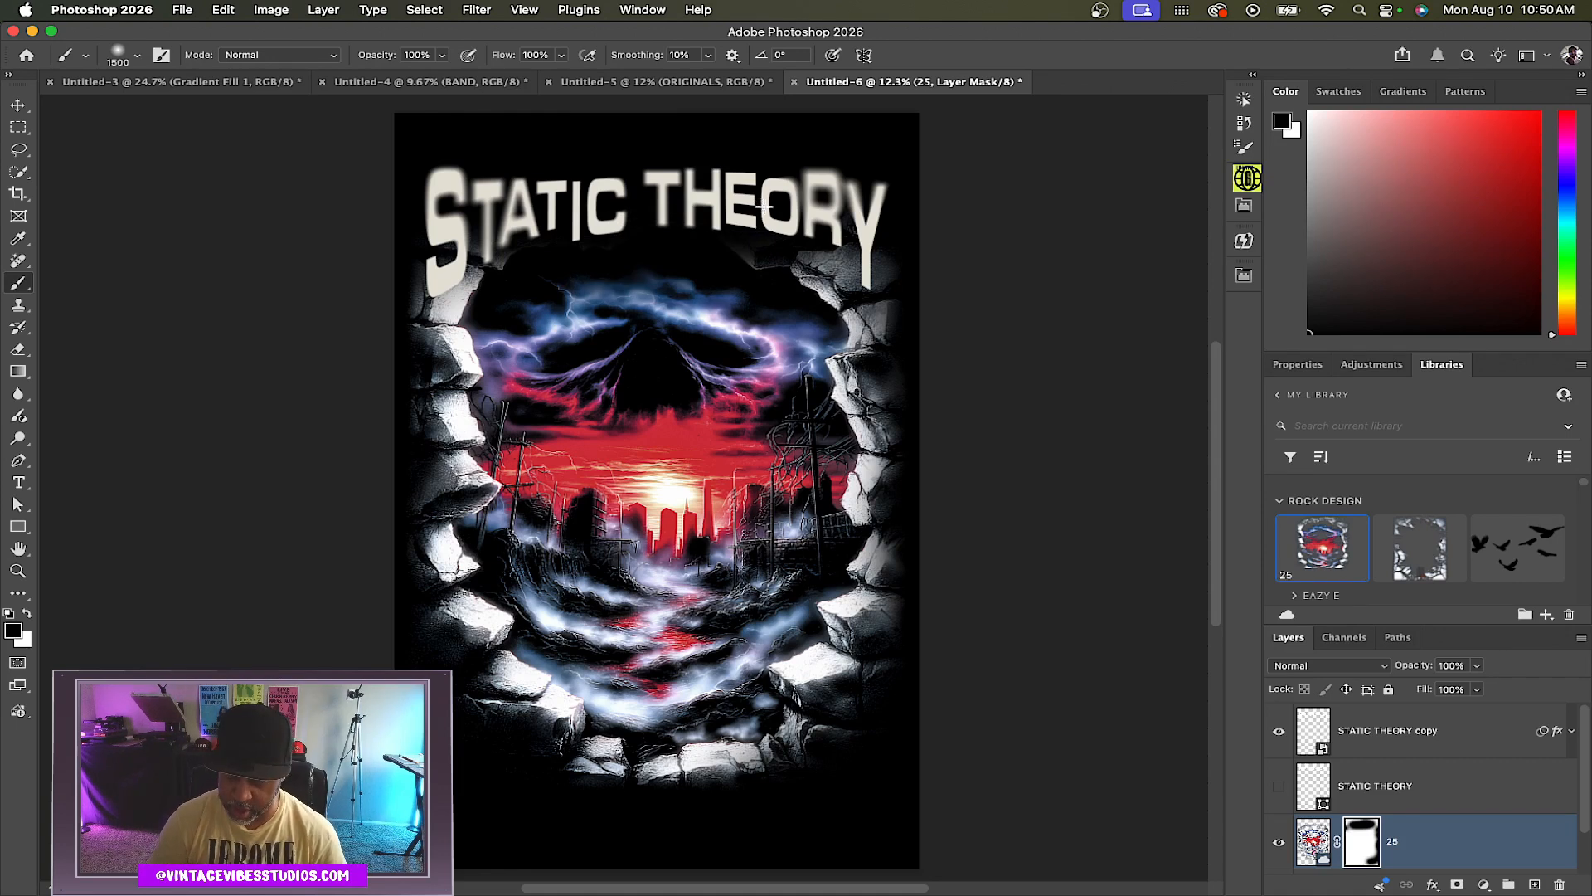
Reduce the brush to 400 px and mask more of the artwork beneath THEORY
key("bracketleft")
key("bracketleft")
key("bracketleft")
key("bracketleft")
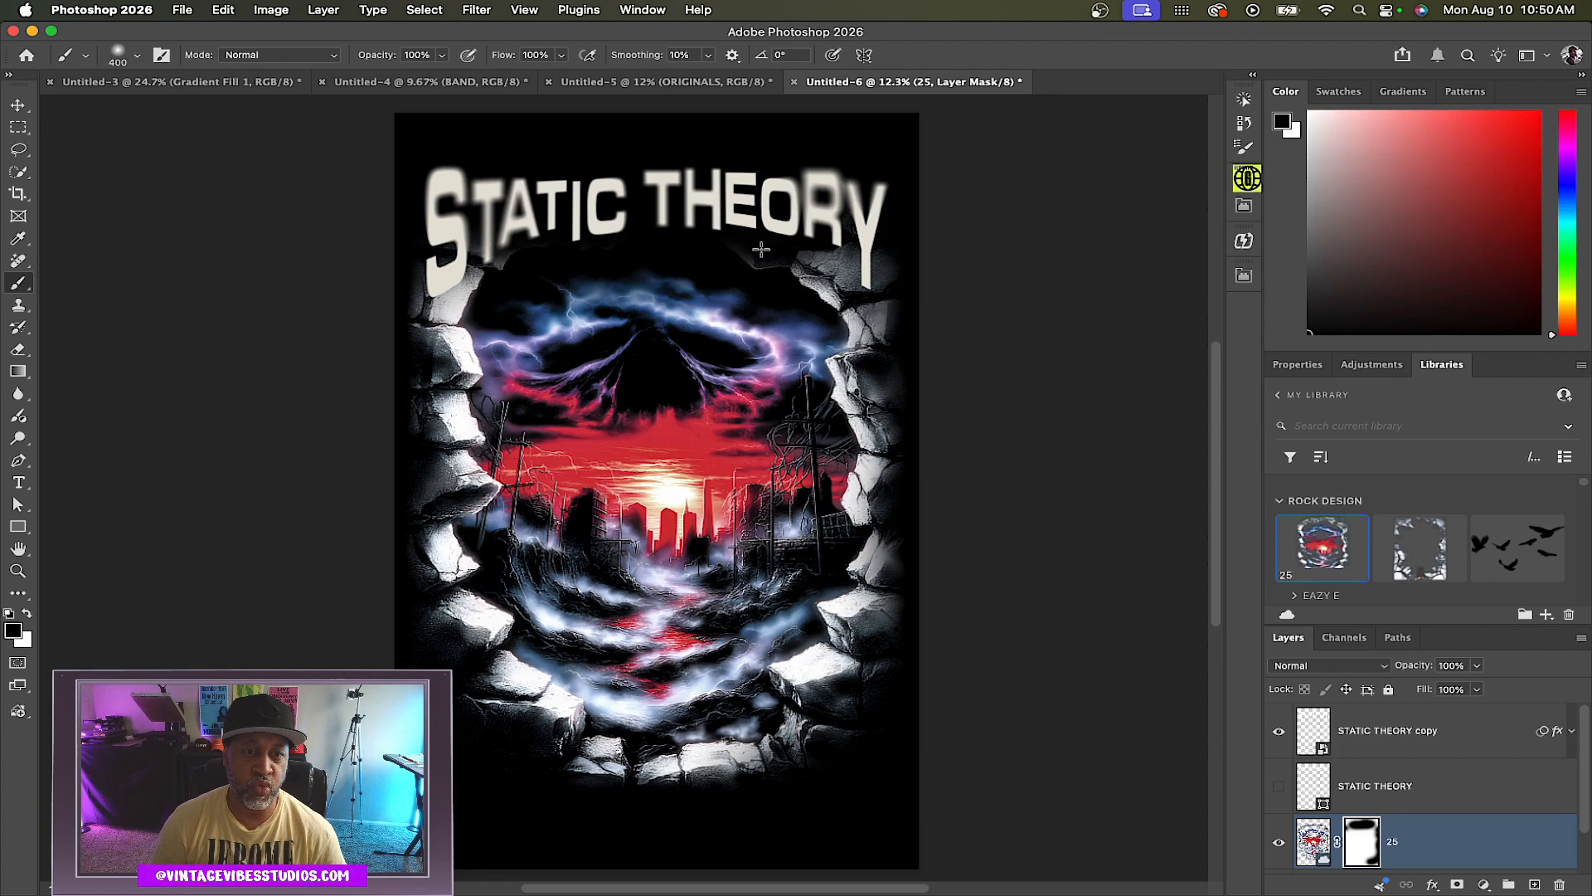
mouse_move(777, 258)
left_mouse_down()
mouse_move(832, 259)
mouse_move(899, 229)
mouse_move(917, 272)
left_mouse_up()
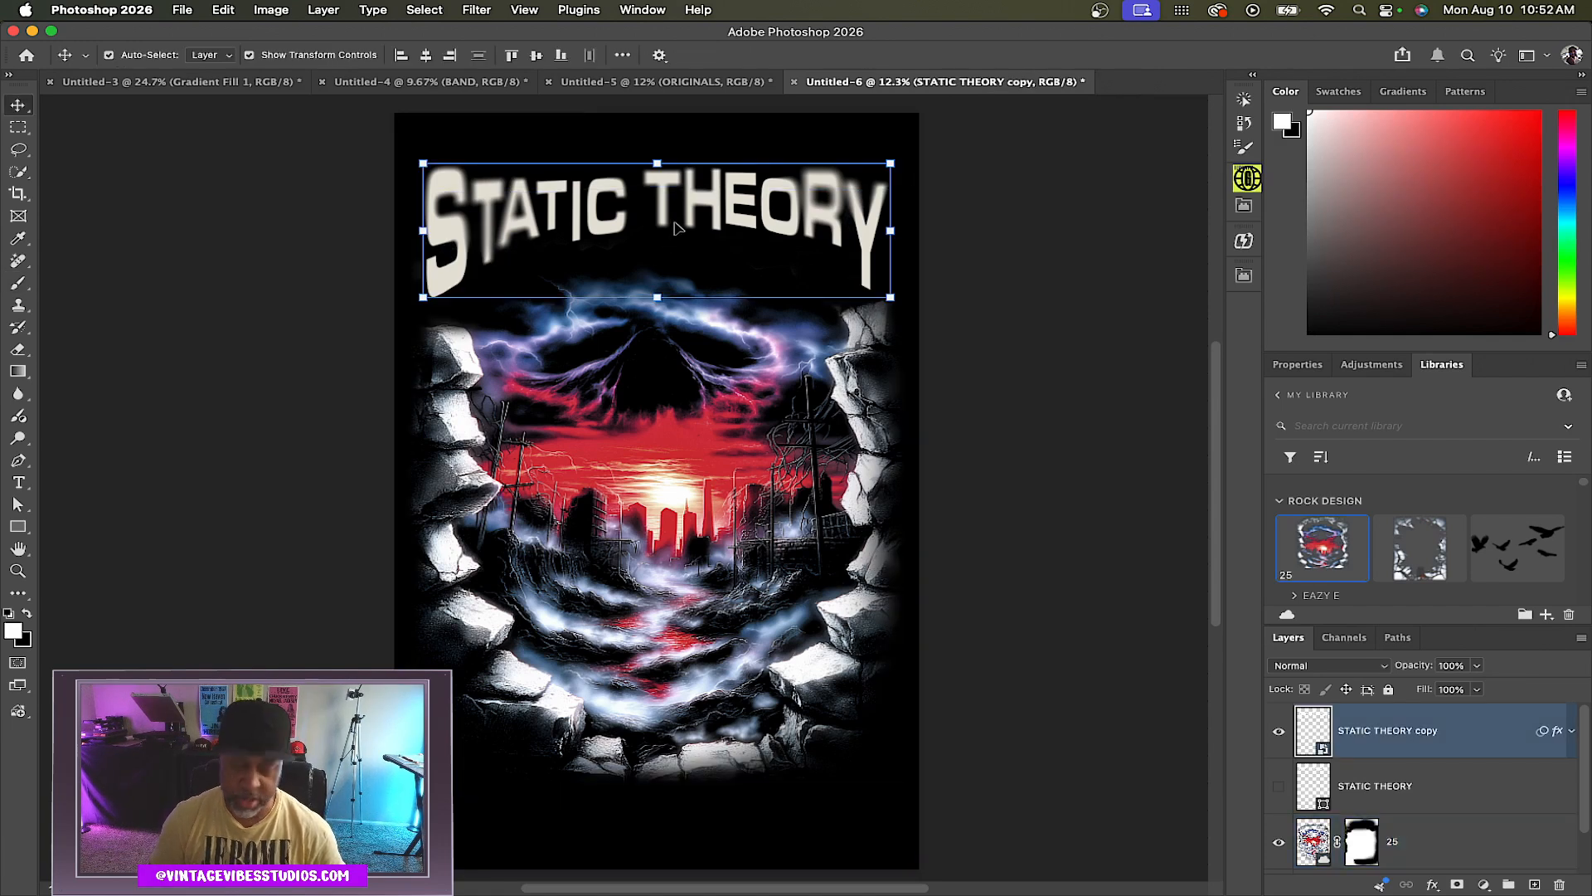
Move the title layer down and stretch it taller so its letters reach into the artwork
key("shift+Down")
key("shift+Down")
key("shift+Down")
key("shift+Down")
key("shift+Down")
key("shift+Down")
key("shift+Down")
key("shift+Down")
key("shift+Down")
key("shift+Down")
key("shift+Down")
key("shift+Down")
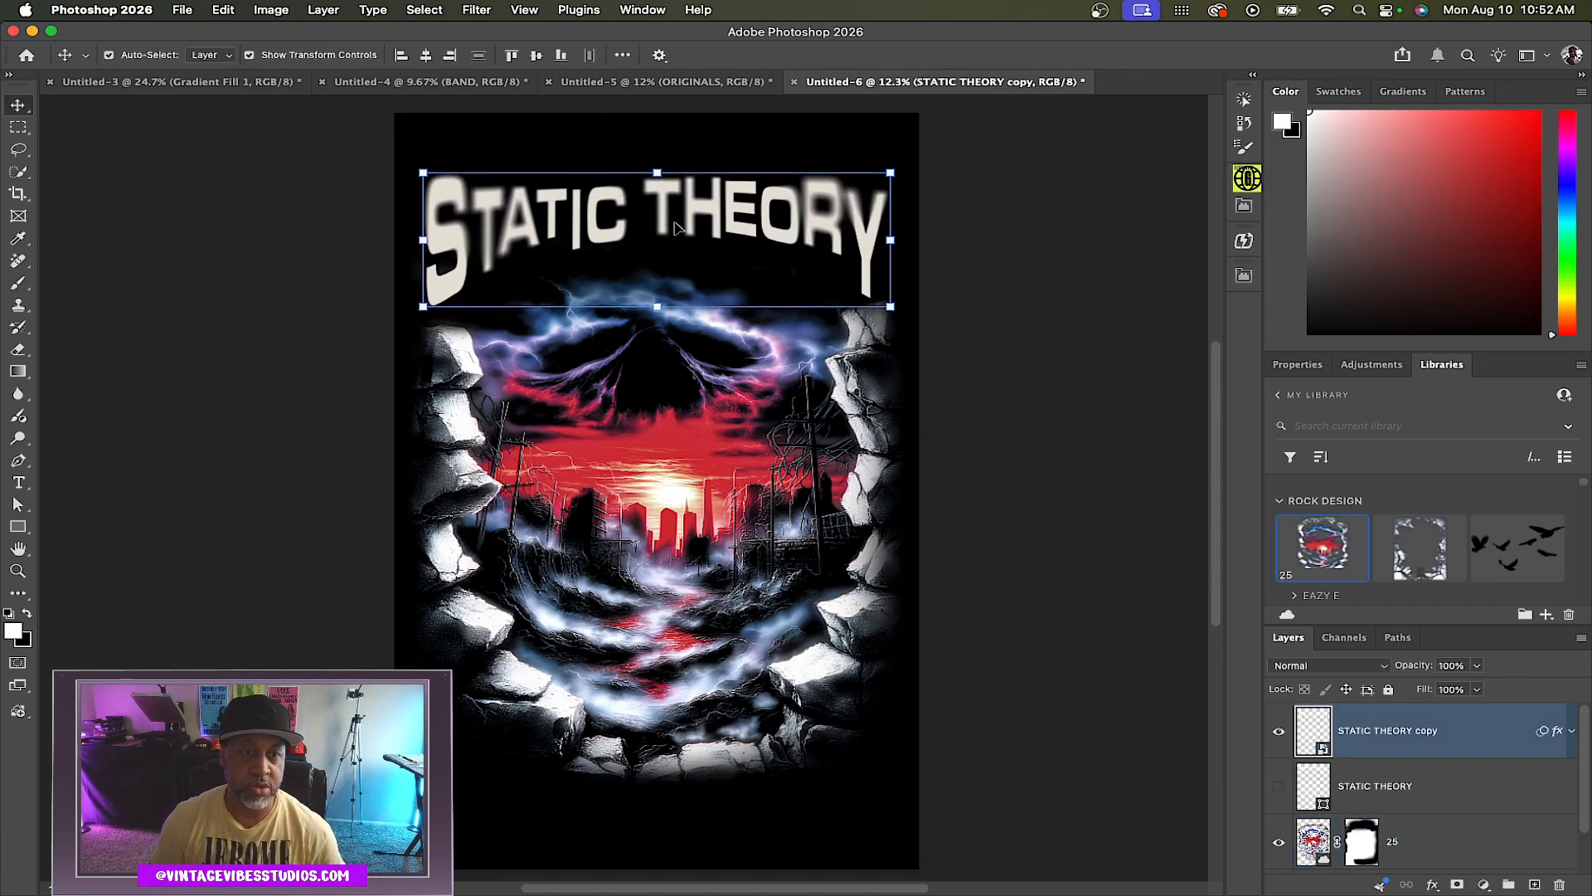
key("shift+Down")
key("shift+Down")
key("shift+Down")
key("shift+Down")
key("shift+Down")
key("shift+Down")
key("shift+Down")
key("shift+Down")
key("shift+Down")
key("shift+Down")
key("shift+Down")
key("shift+Down")
key("shift+Down")
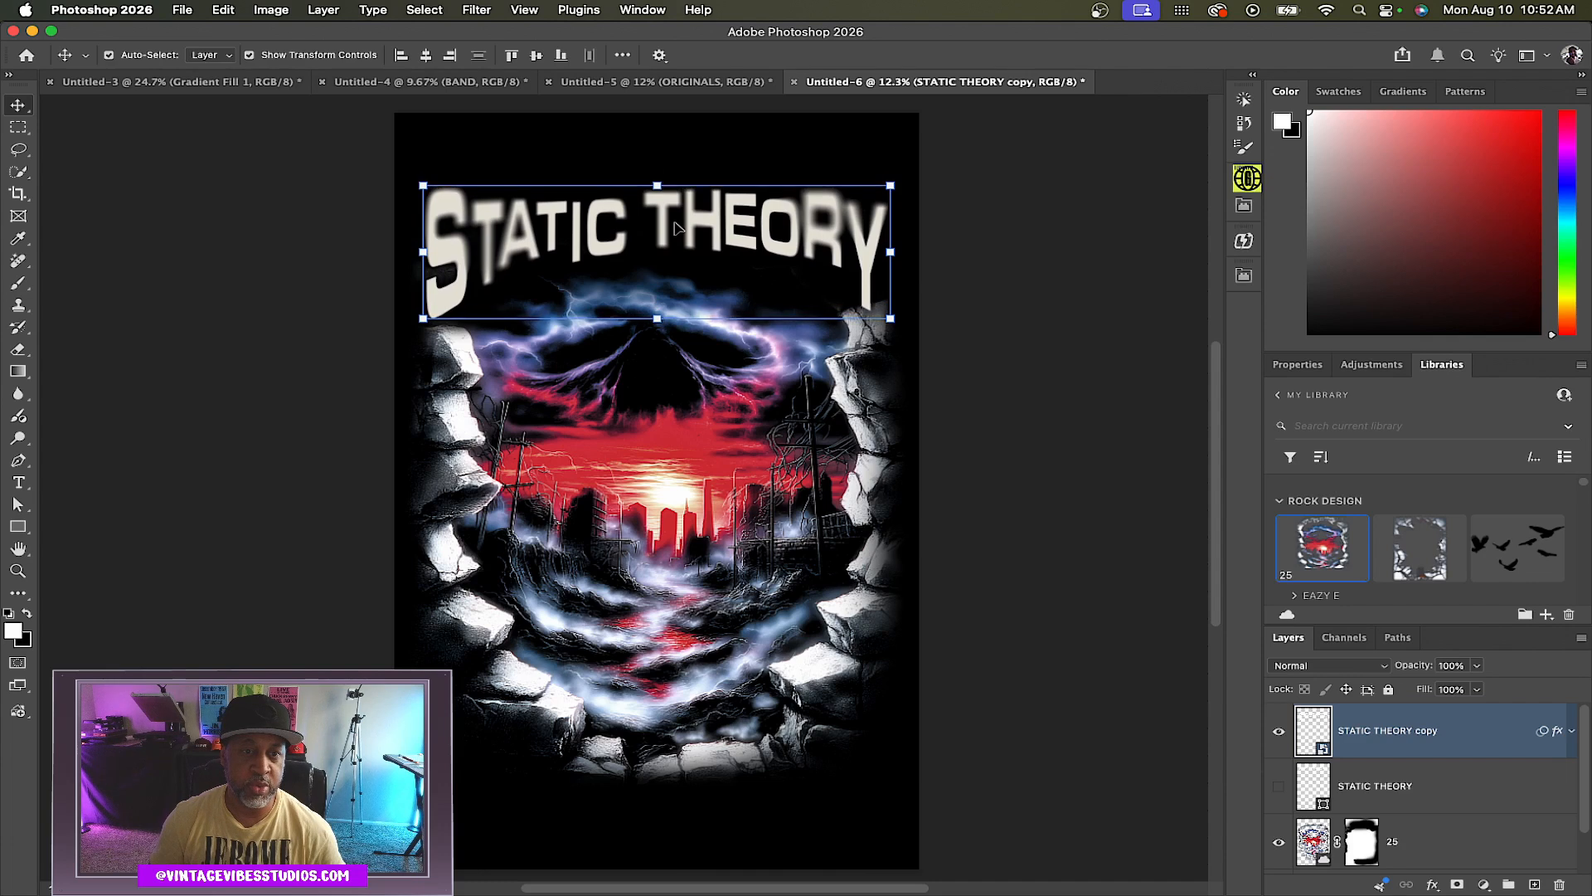
key("shift+Down")
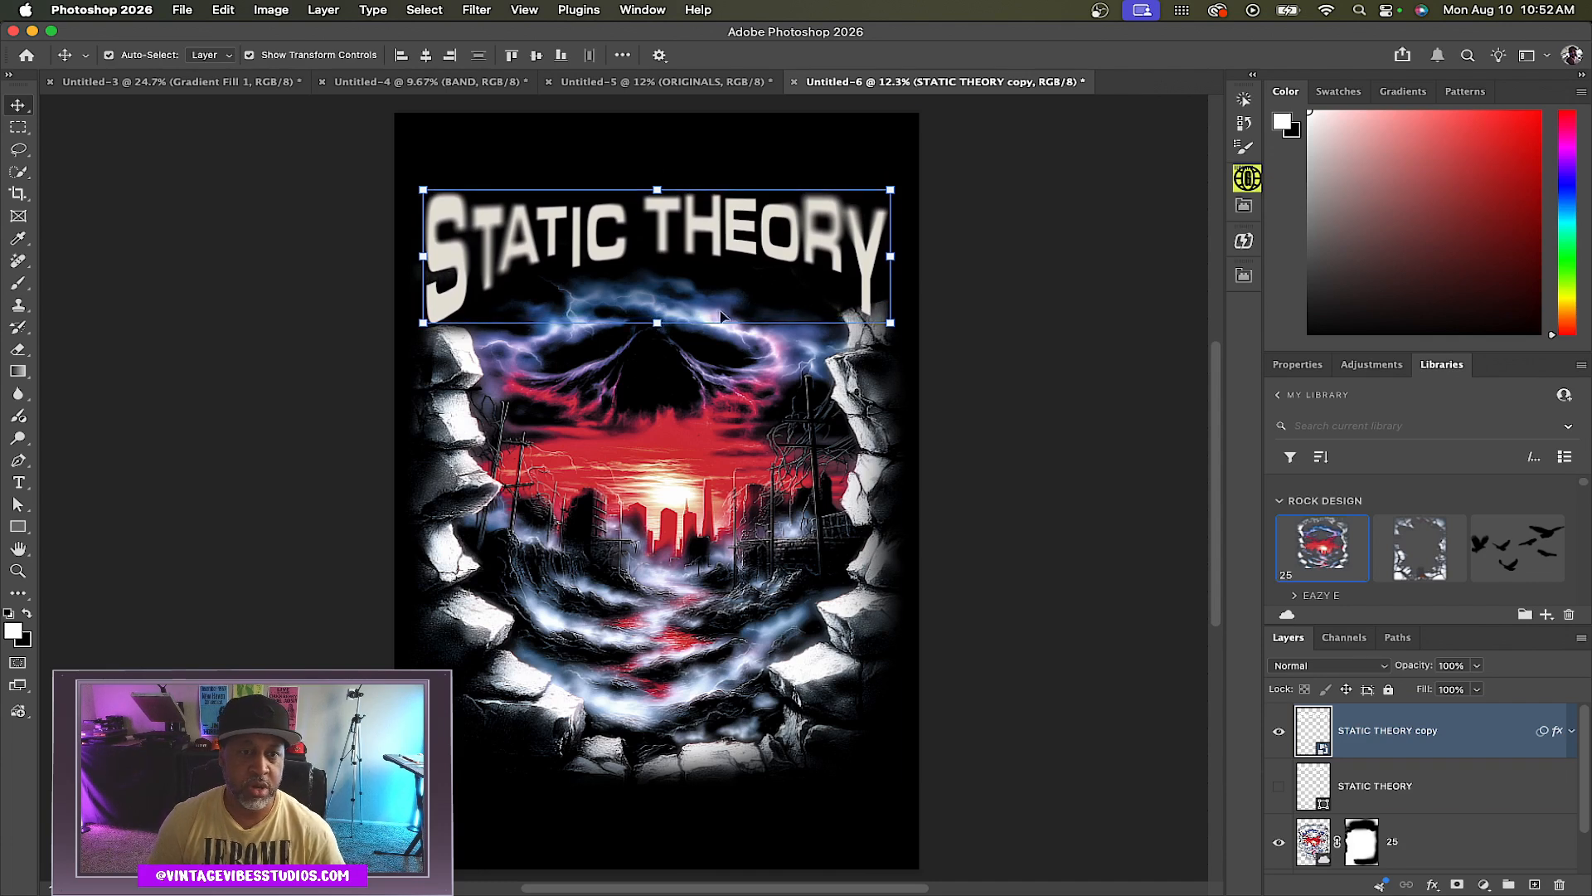
left_click_drag(658, 324, 653, 368)
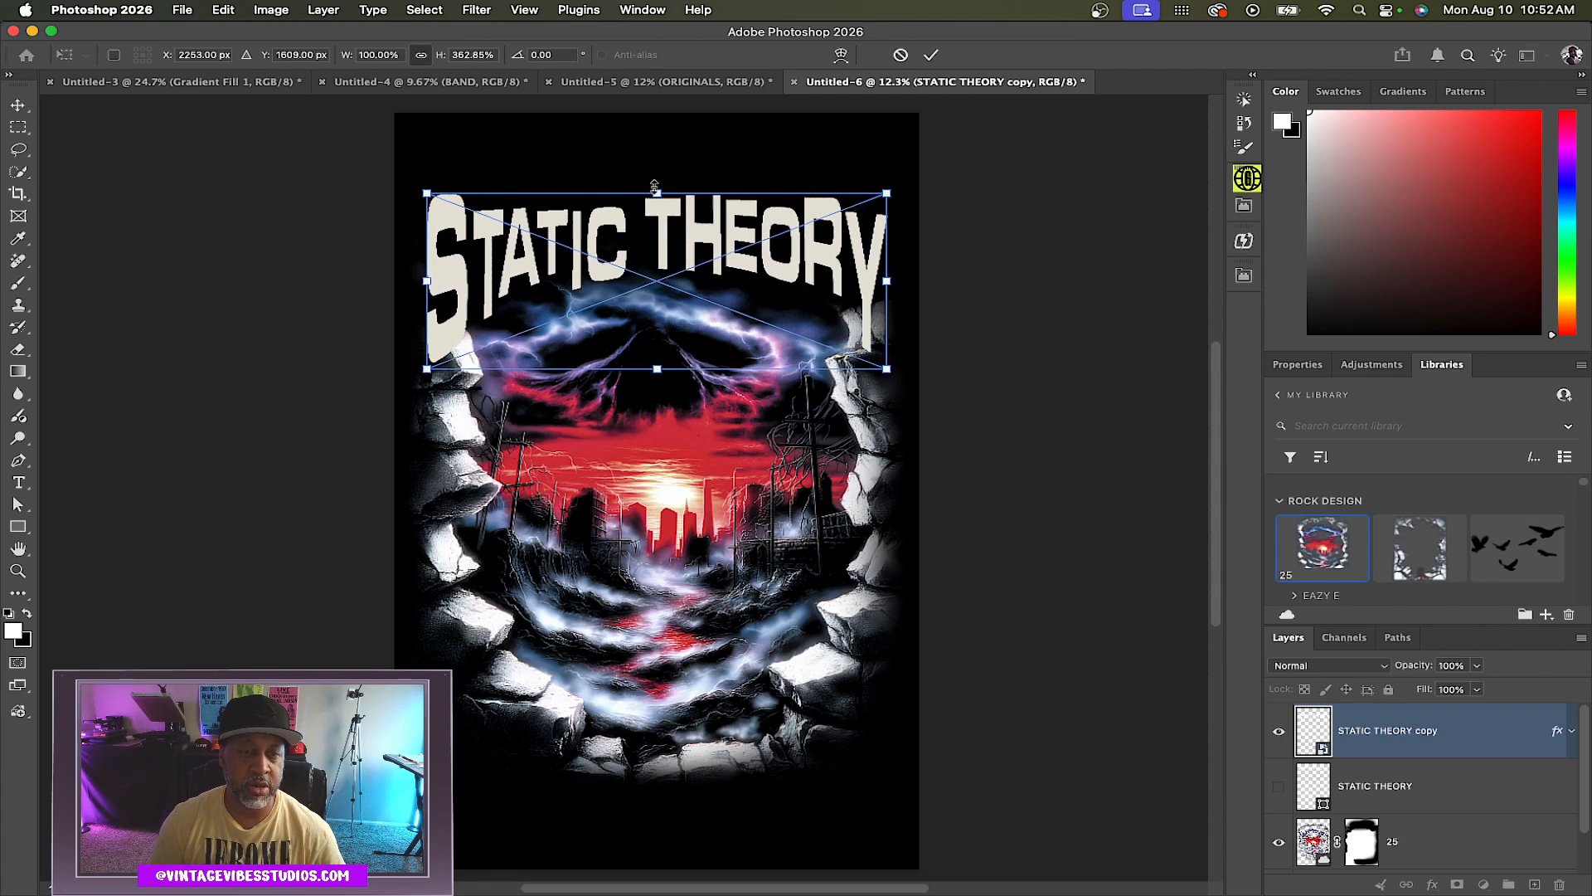
key("Return")
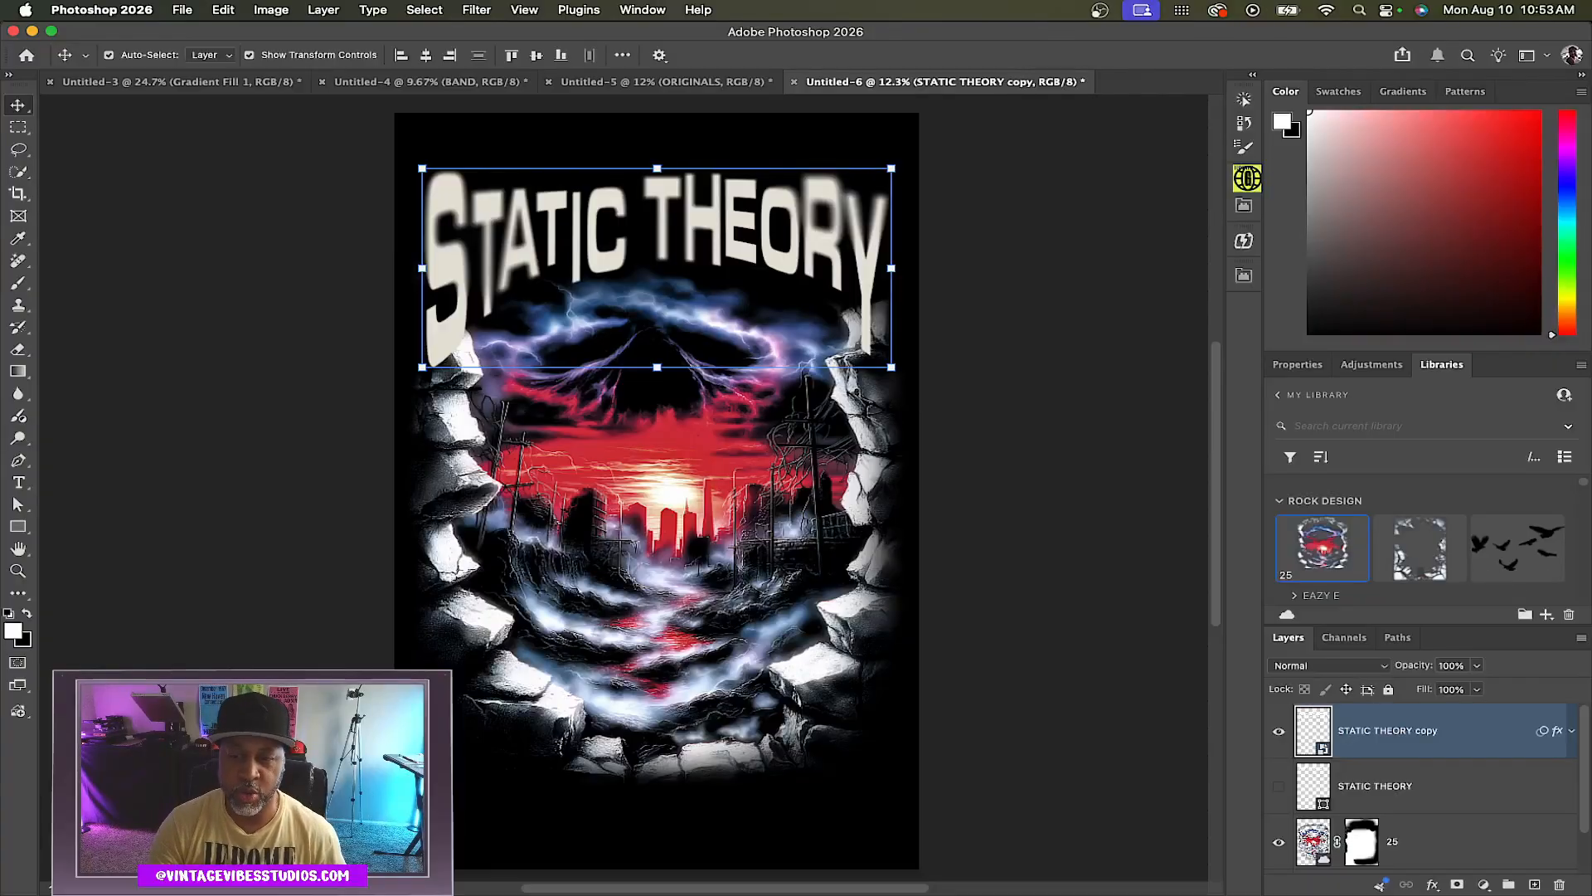
Place the Flying Eagle birds graphic over the red sky and nudge it slightly down and left
left_click(1510, 554)
left_click_drag(871, 518, 670, 454)
left_click_drag(807, 513, 822, 519)
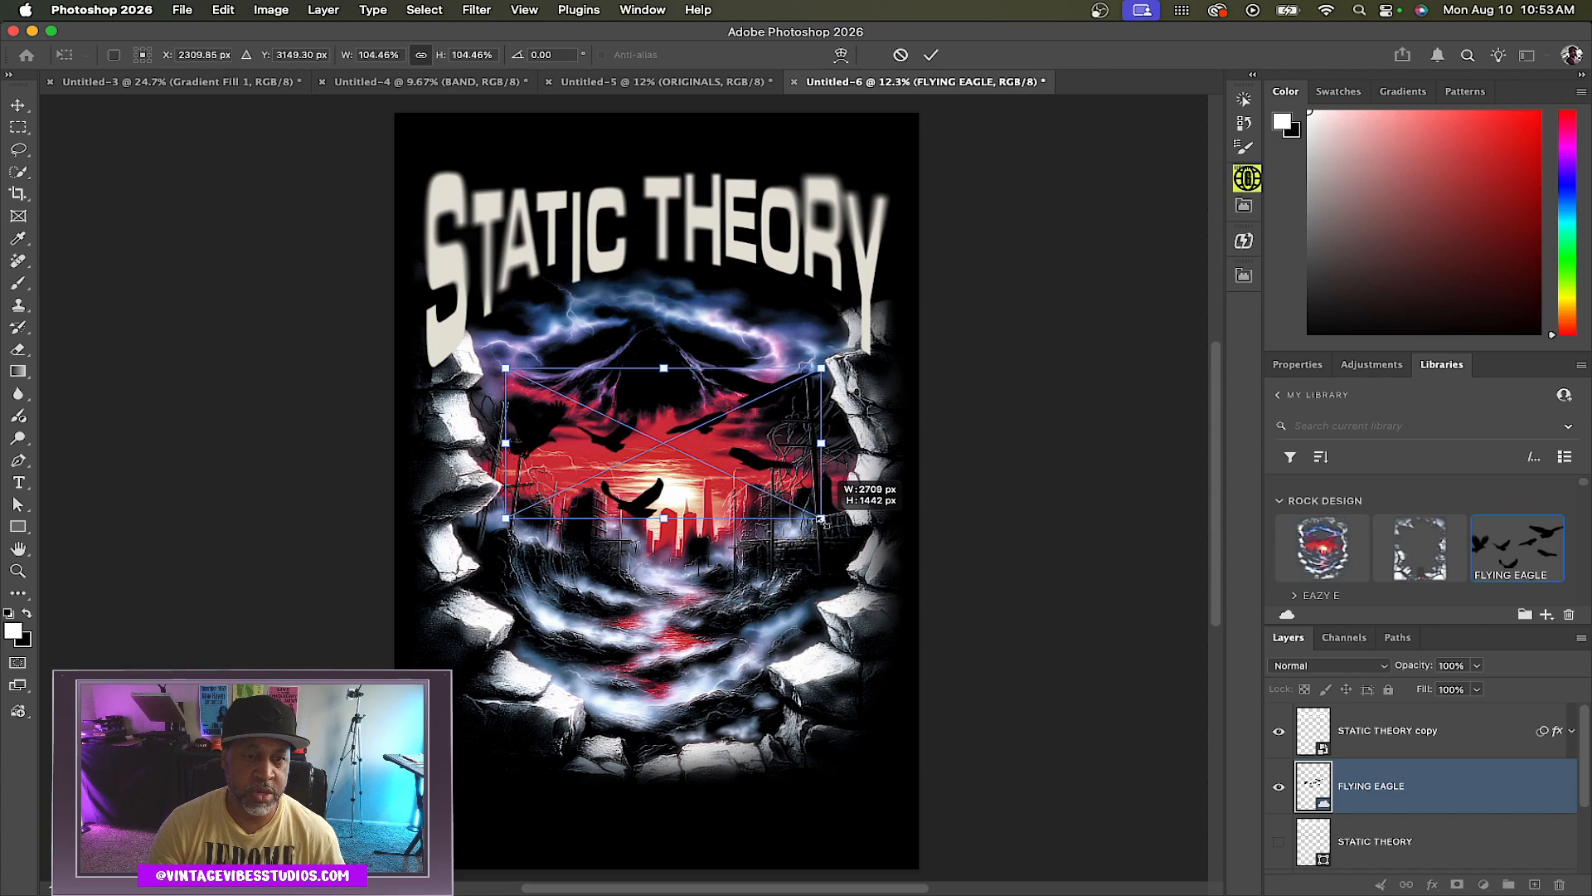
left_click_drag(557, 446, 560, 459)
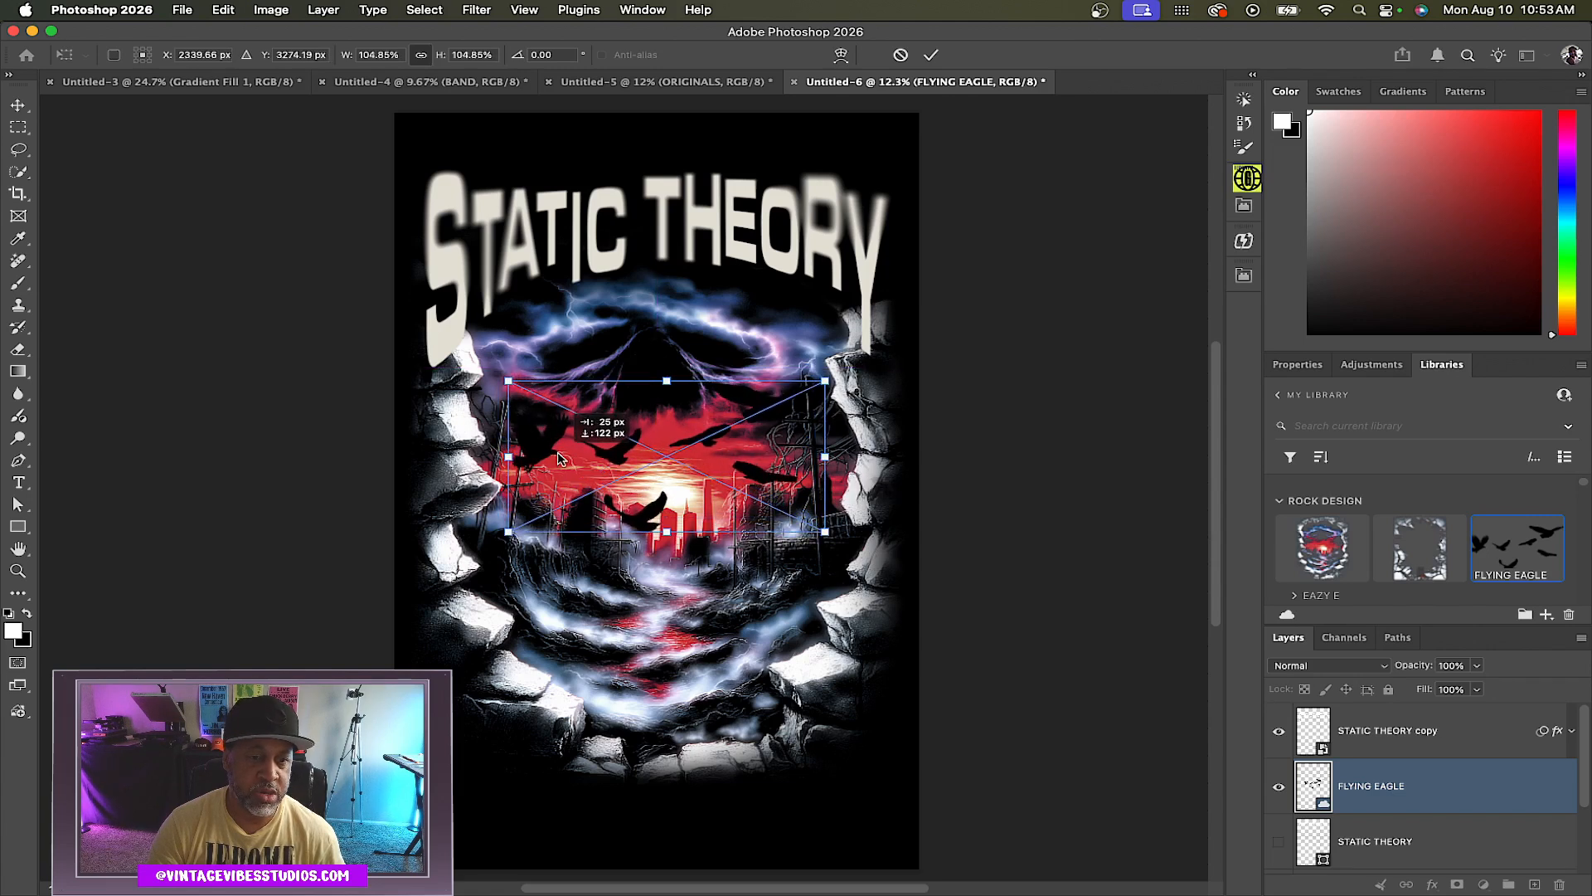
key("Return")
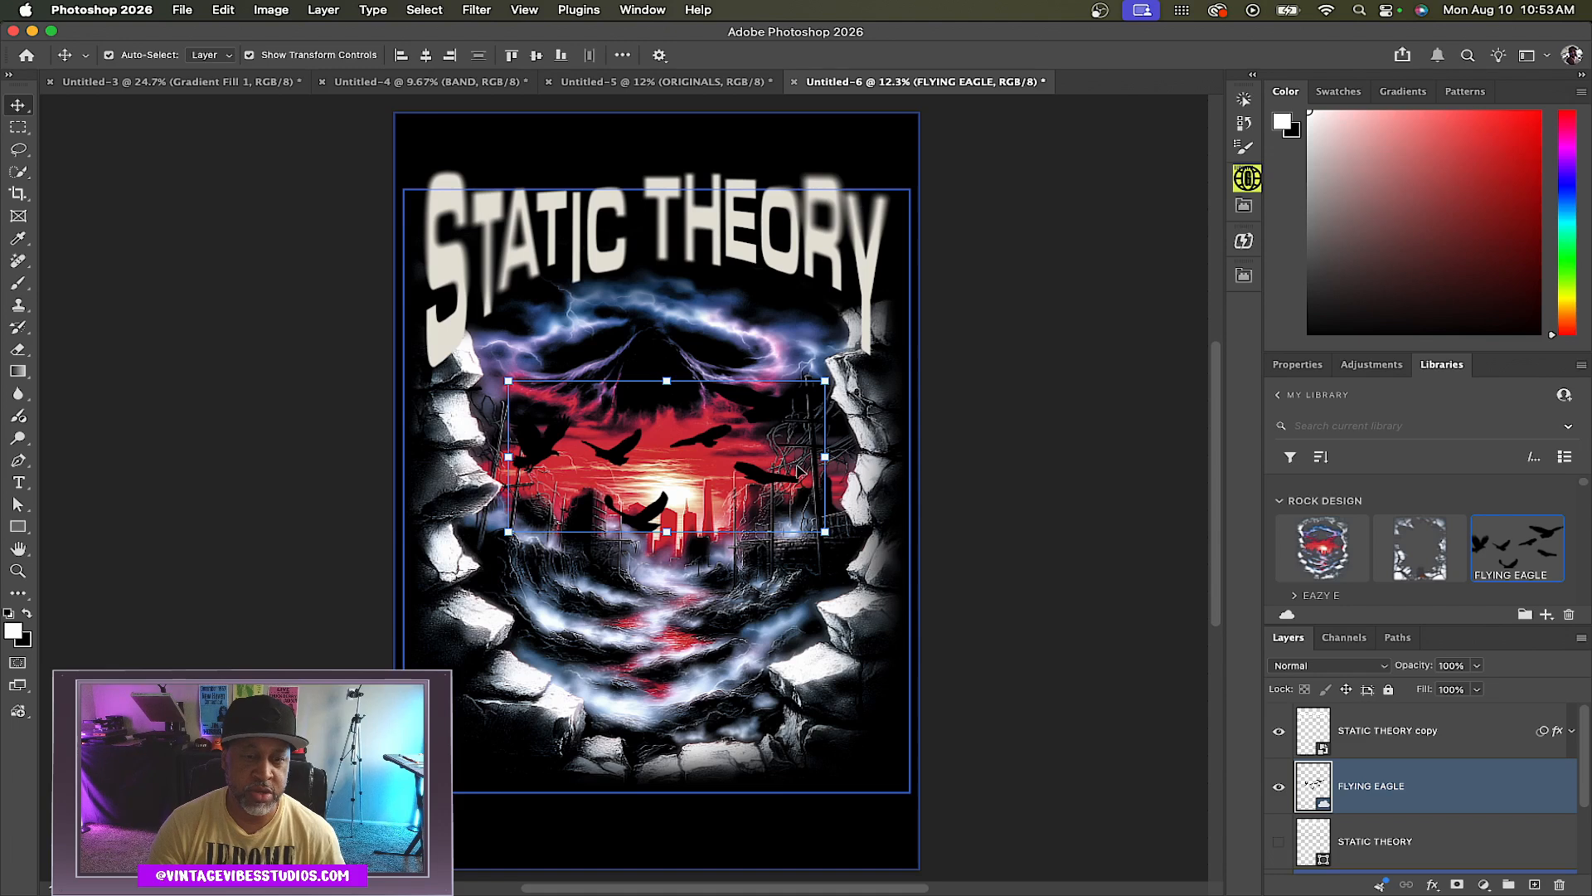
key("shift+Down")
key("shift+Left")
key("shift+Left")
key("shift+Left")
key("shift+Left")
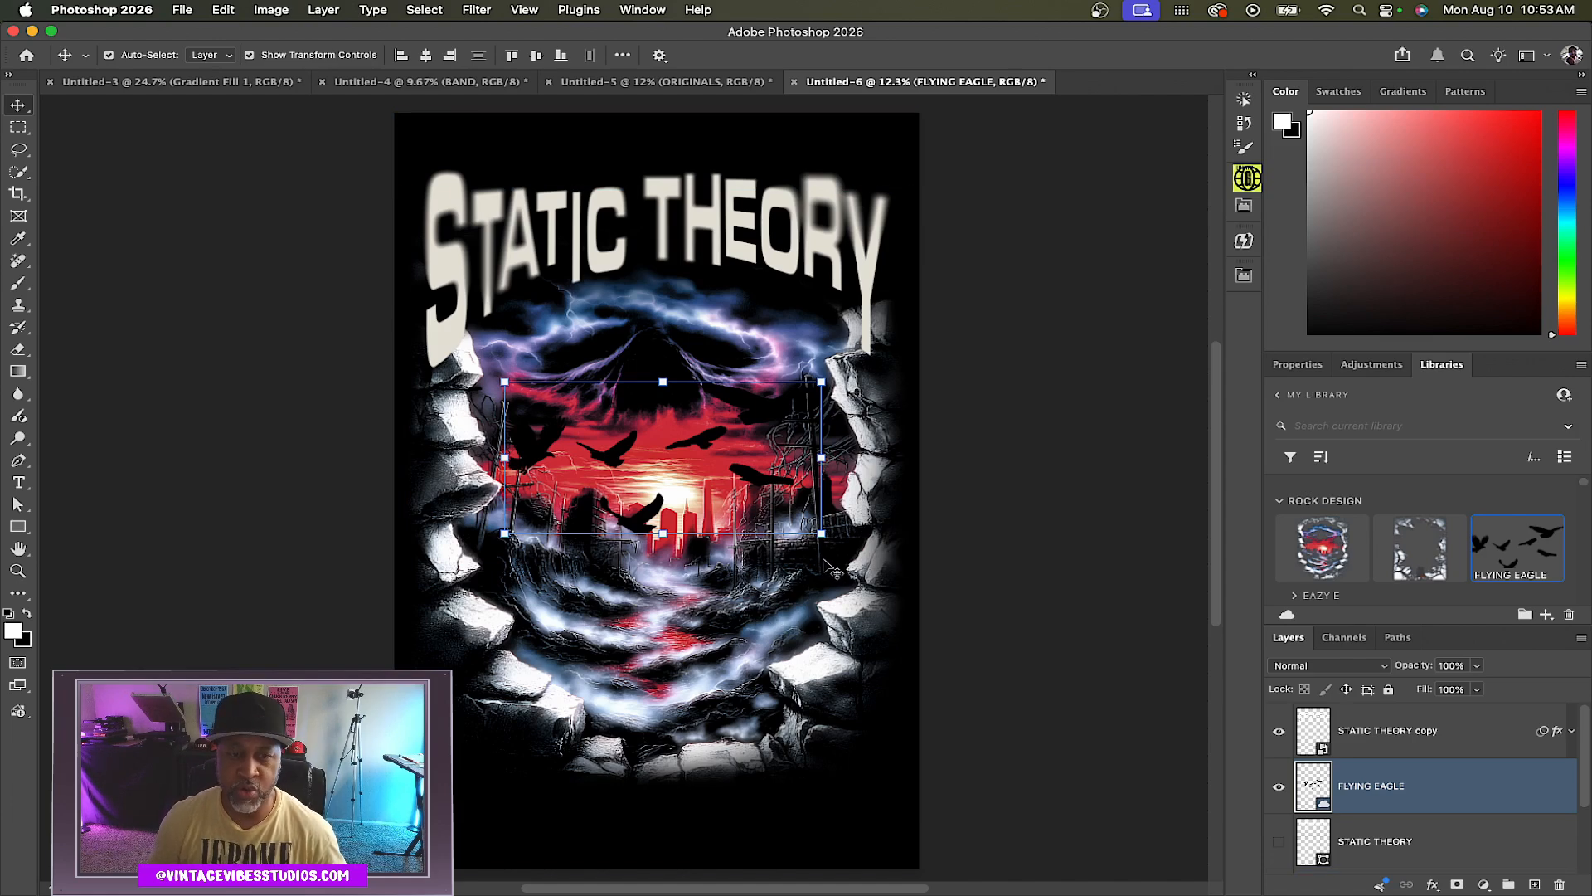
Add an ST text layer in Urban Starblues Graff, scaled small over the buildings near the left rocks
scroll(771, 510, "up", 5)
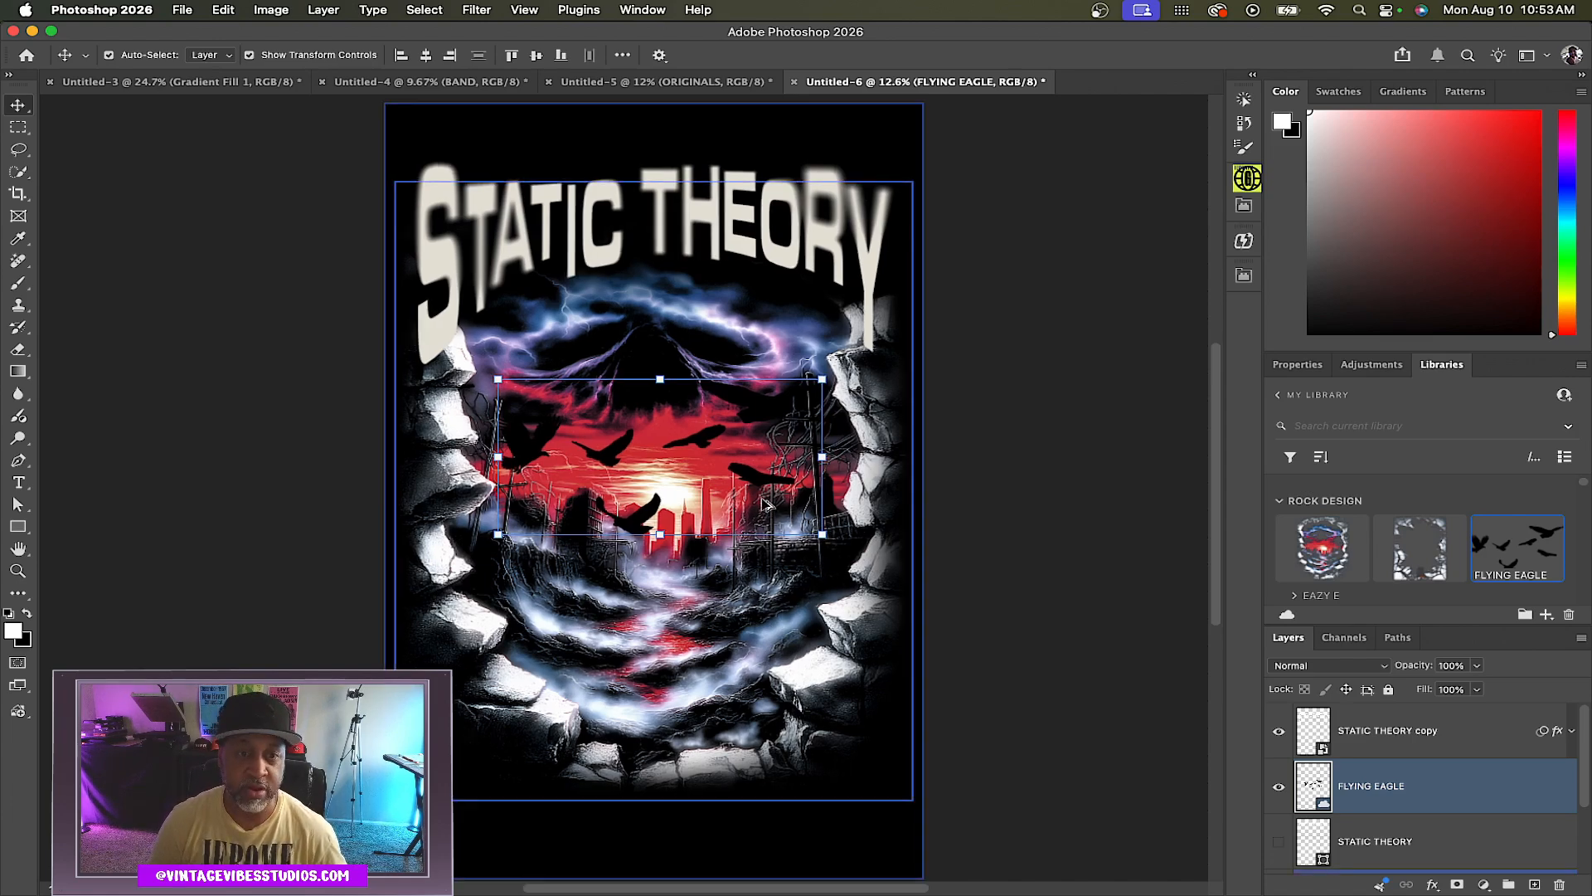
key("t")
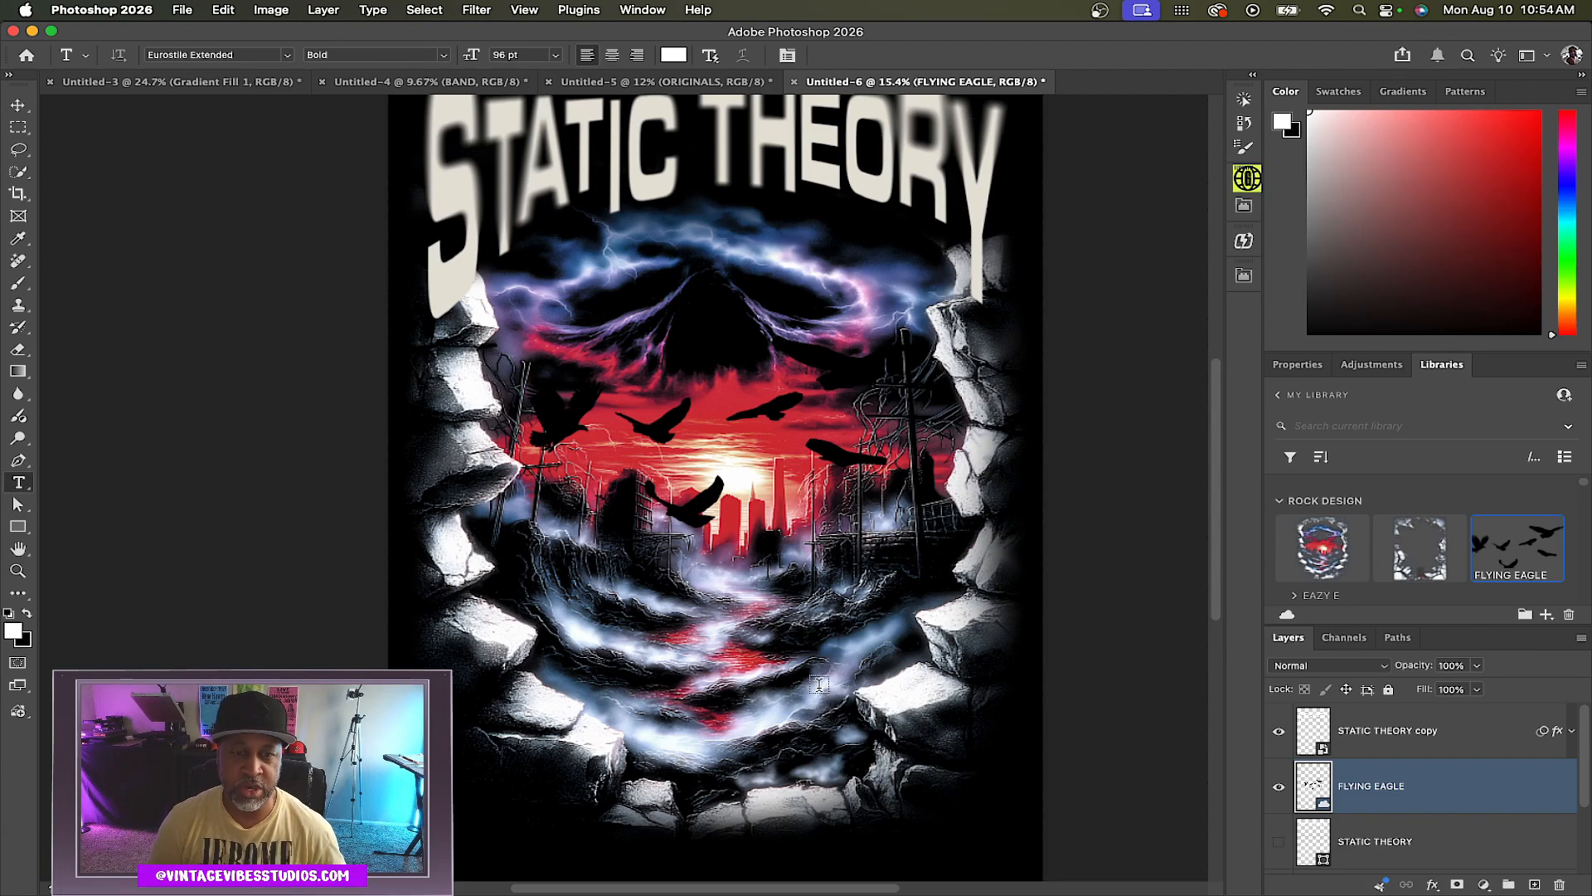
left_click(740, 674)
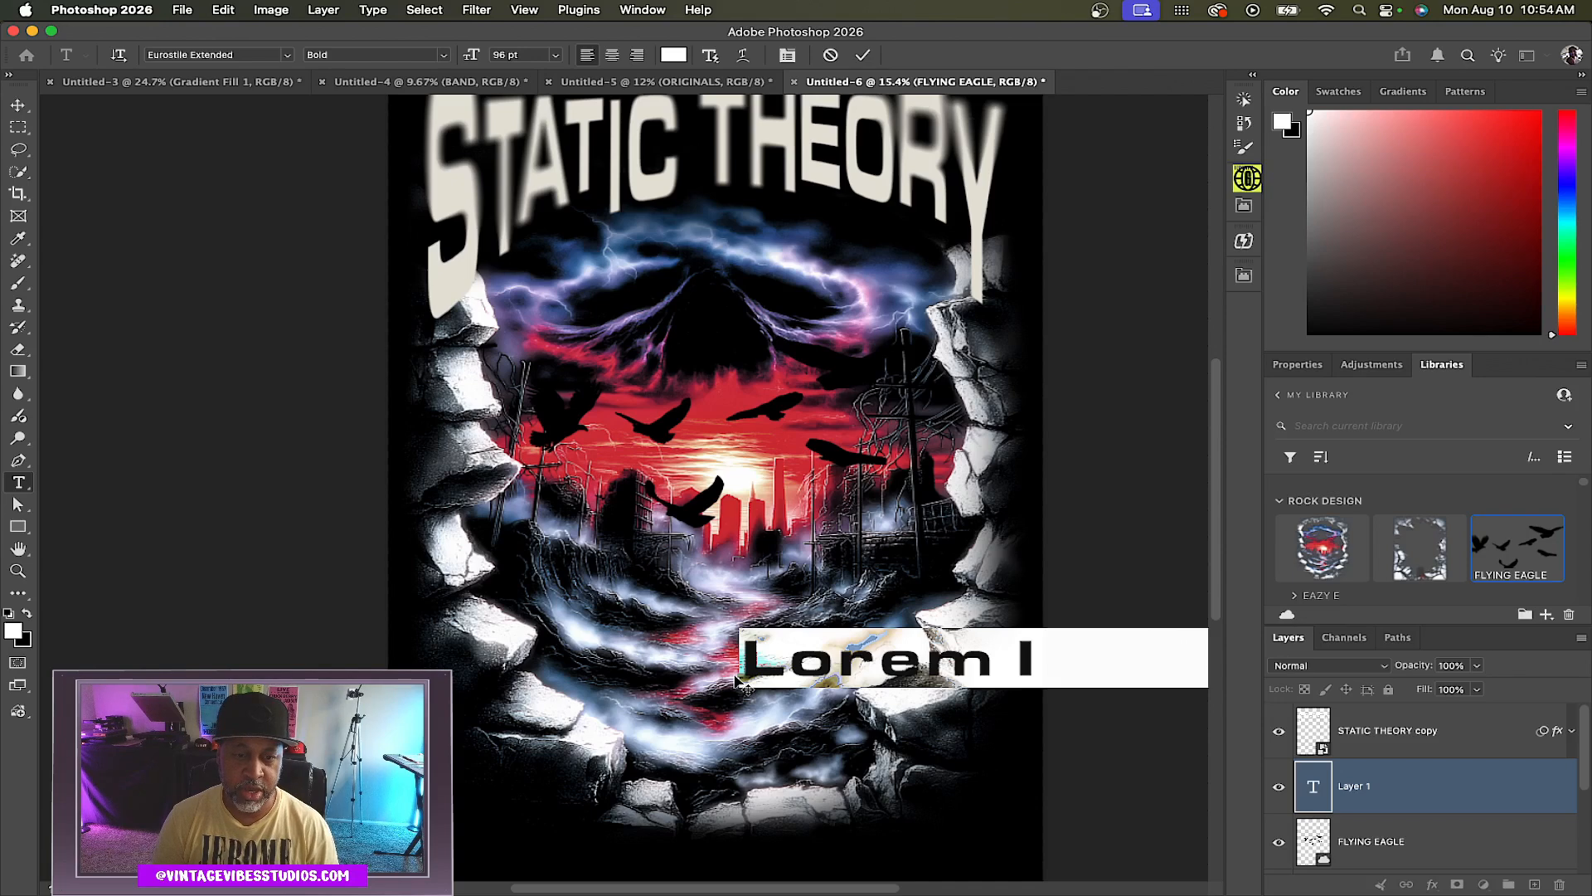
type("ST")
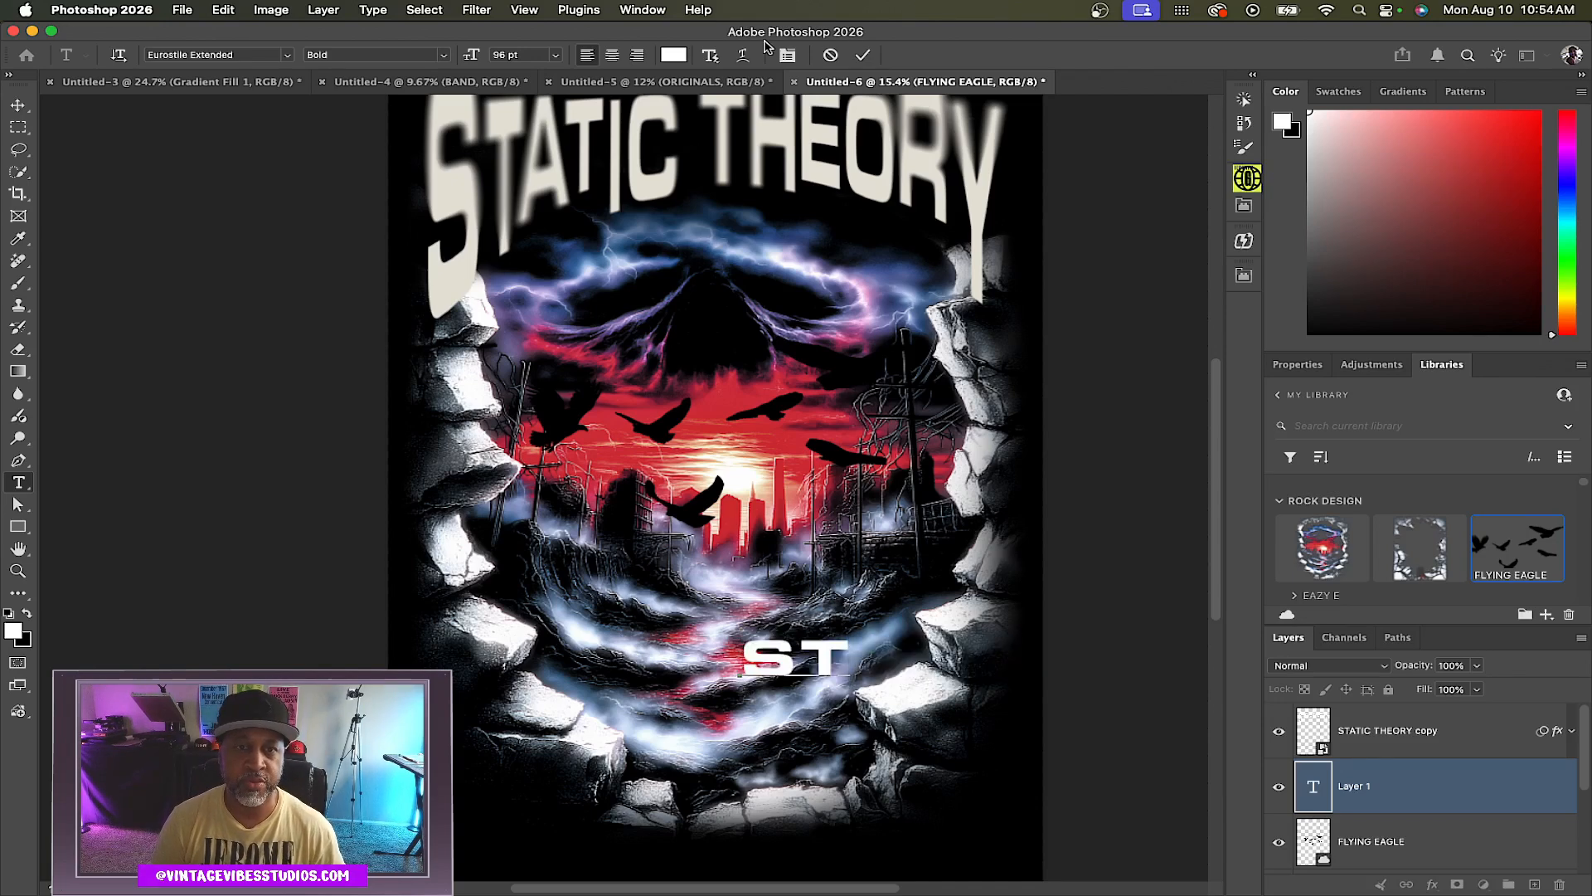
left_click(863, 55)
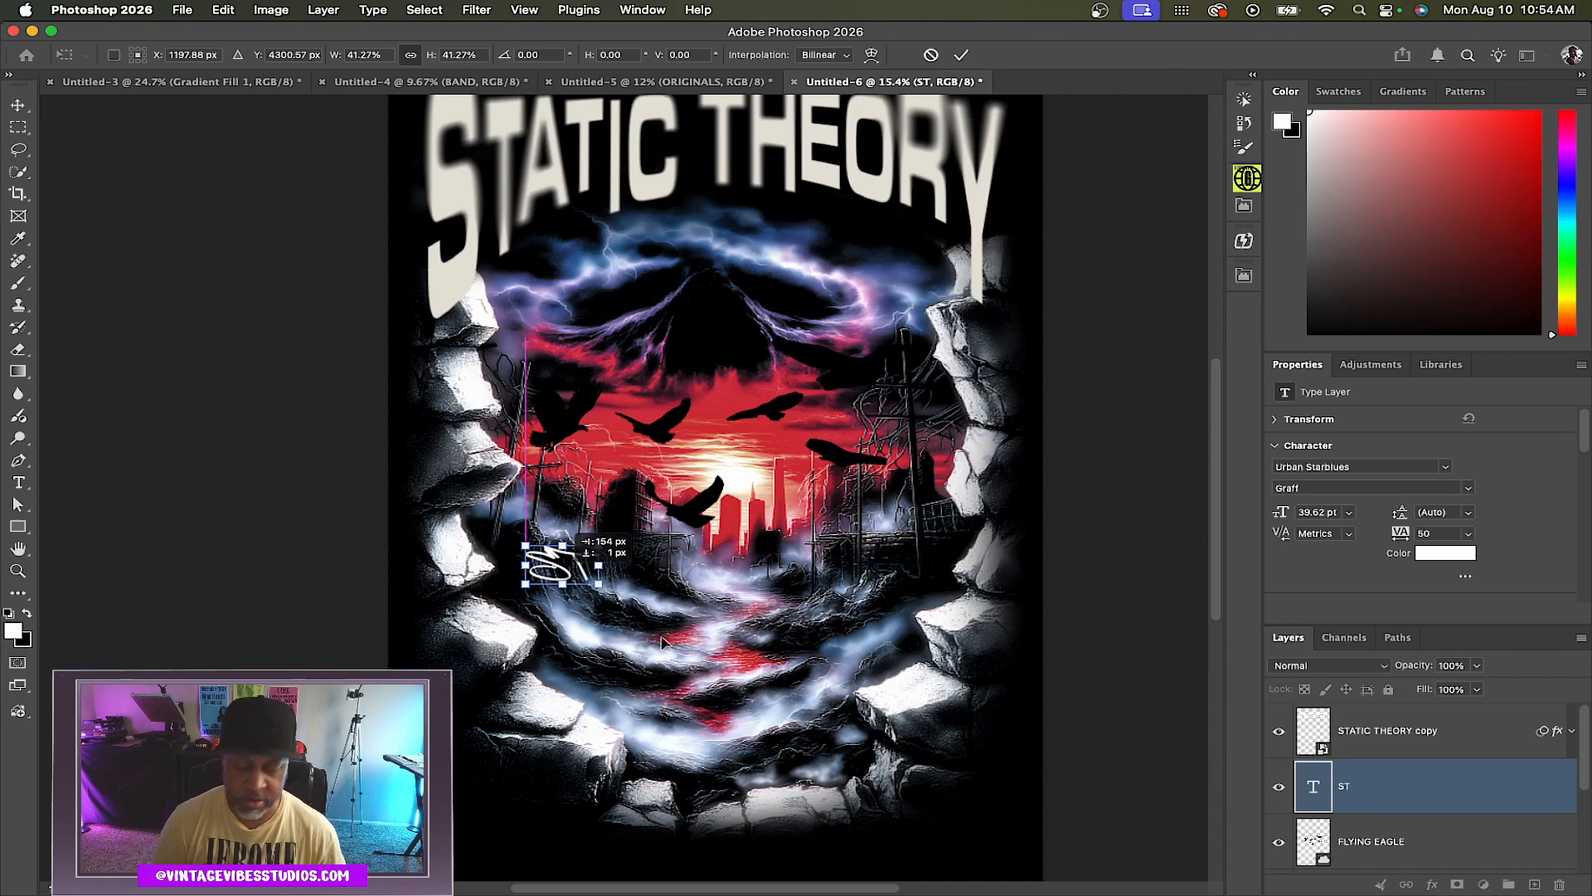
mouse_move(790, 888)
left_mouse_down()
mouse_move(773, 888)
mouse_move(786, 888)
left_mouse_up()
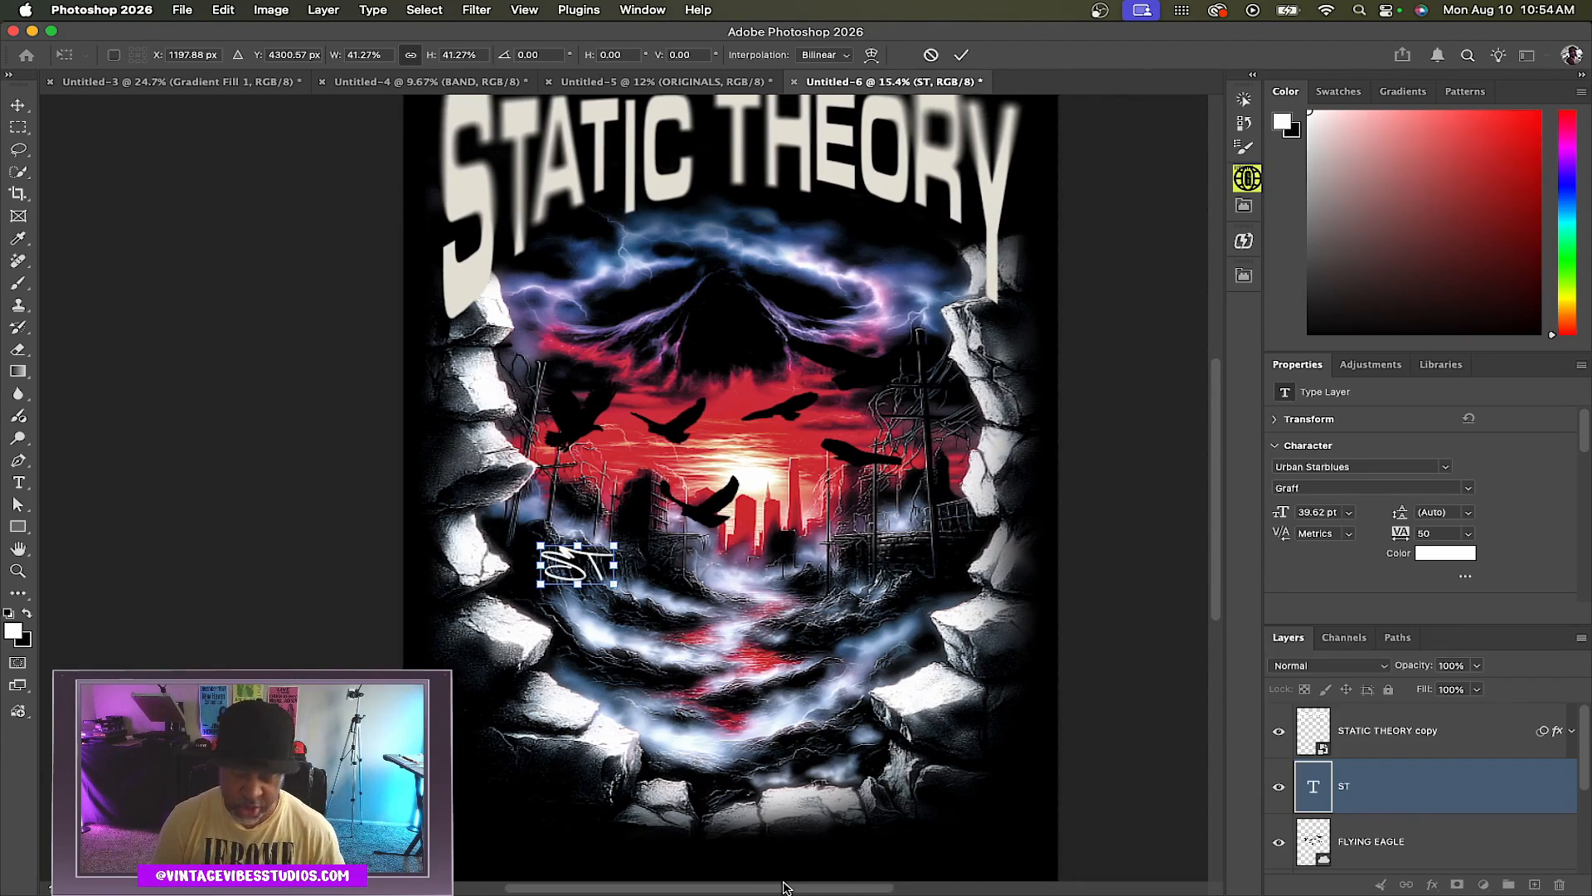
left_click(963, 55)
Scale the ST tag down to about 72%
scroll(653, 650, "up", 2)
scroll(653, 651, "up", 2)
scroll(653, 650, "right", 1)
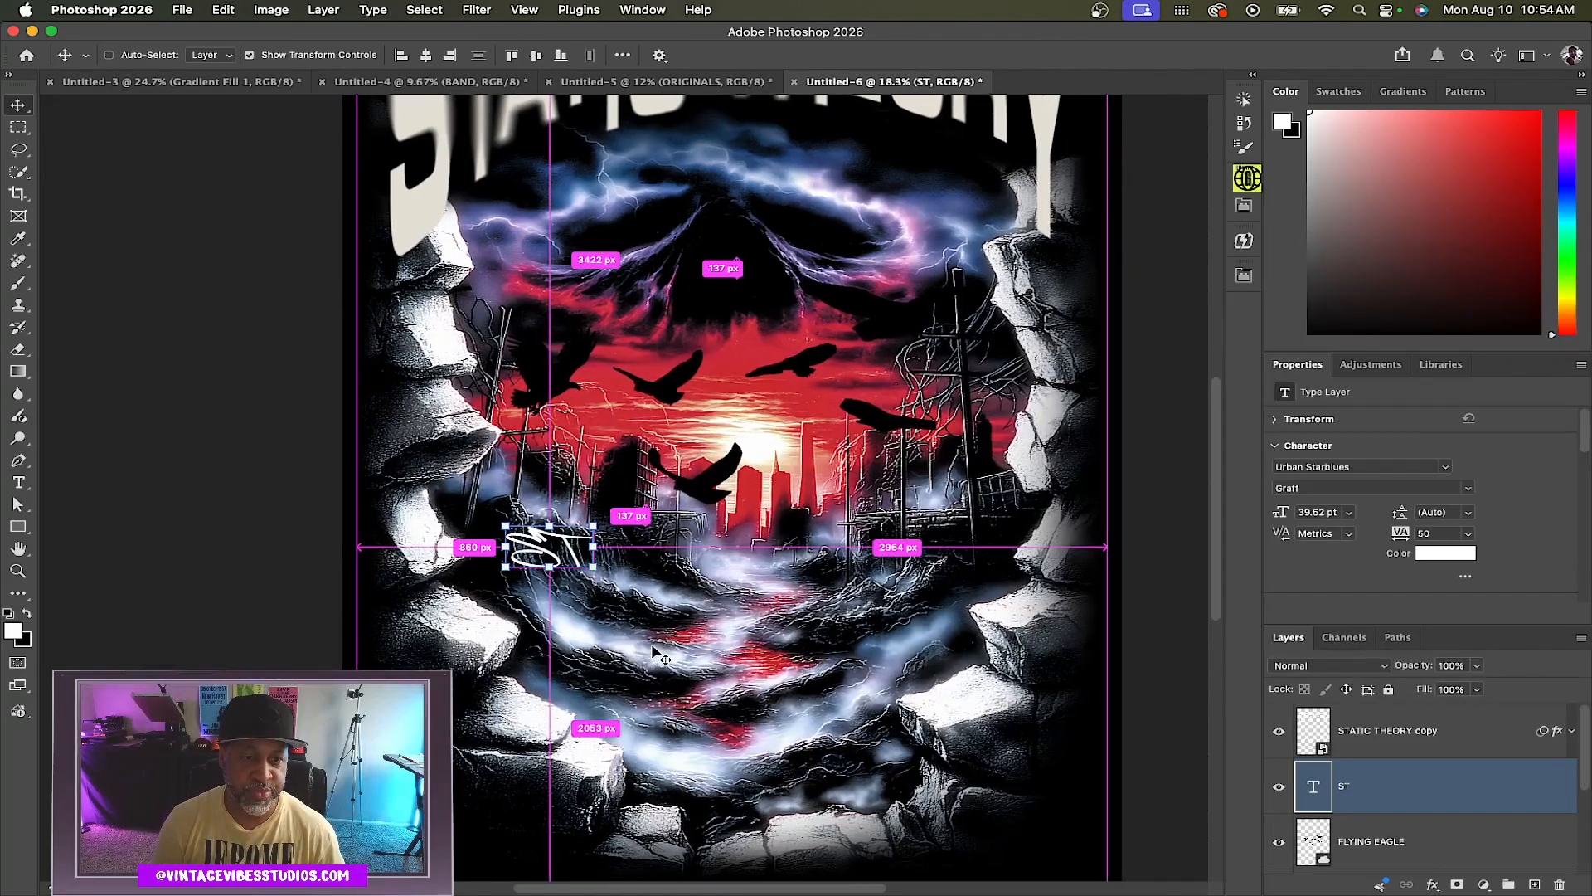
scroll(653, 650, "up", 2)
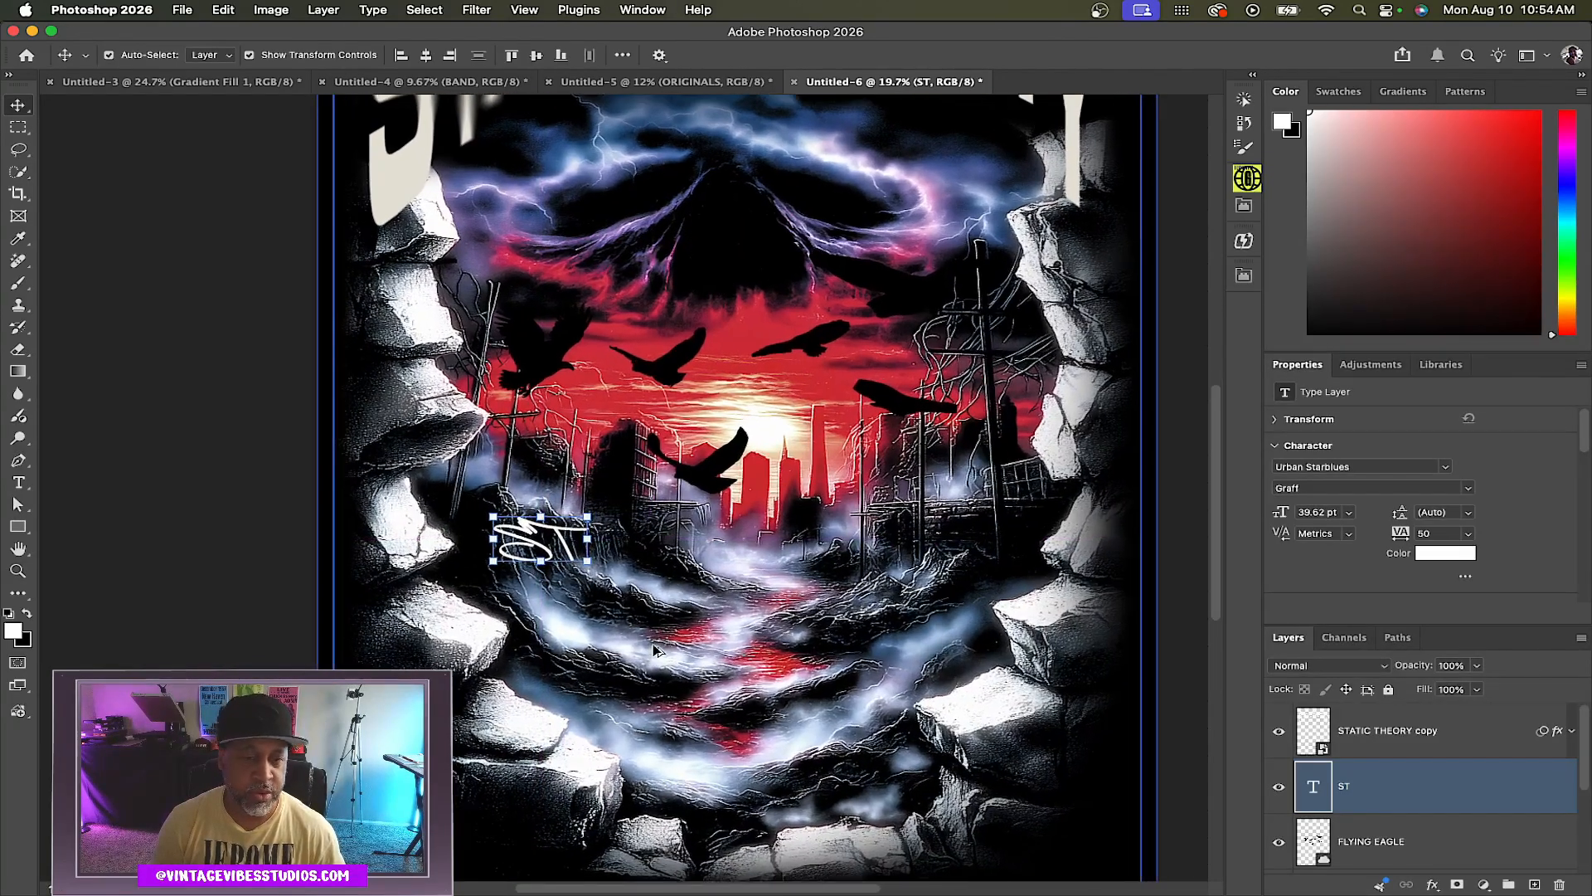
scroll(654, 650, "up", 1)
scroll(653, 650, "up", 2)
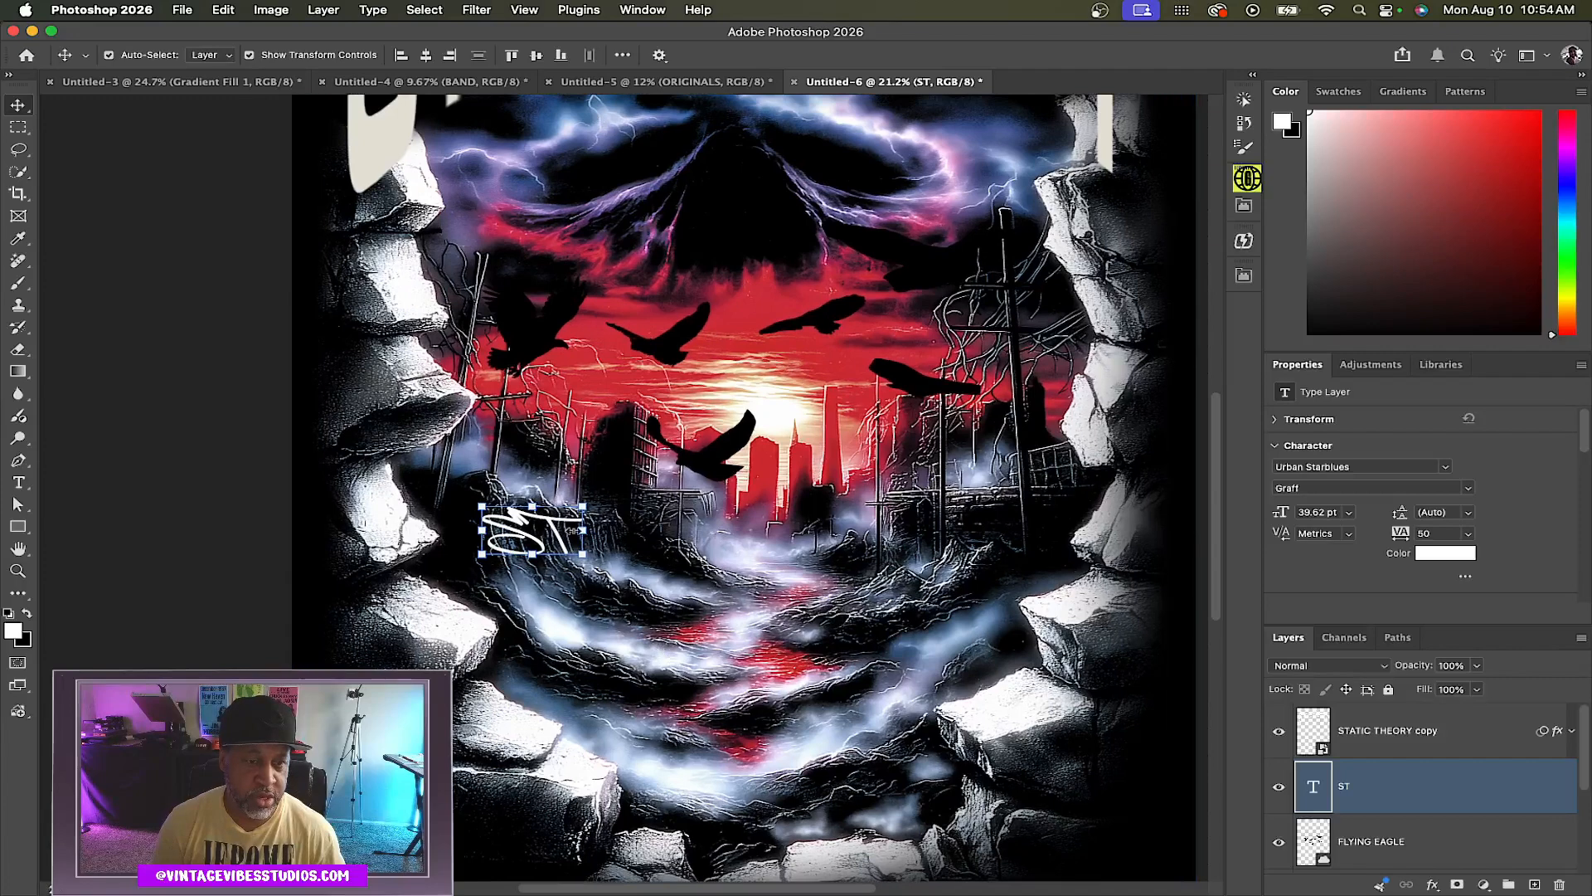
left_click_drag(584, 503, 555, 521)
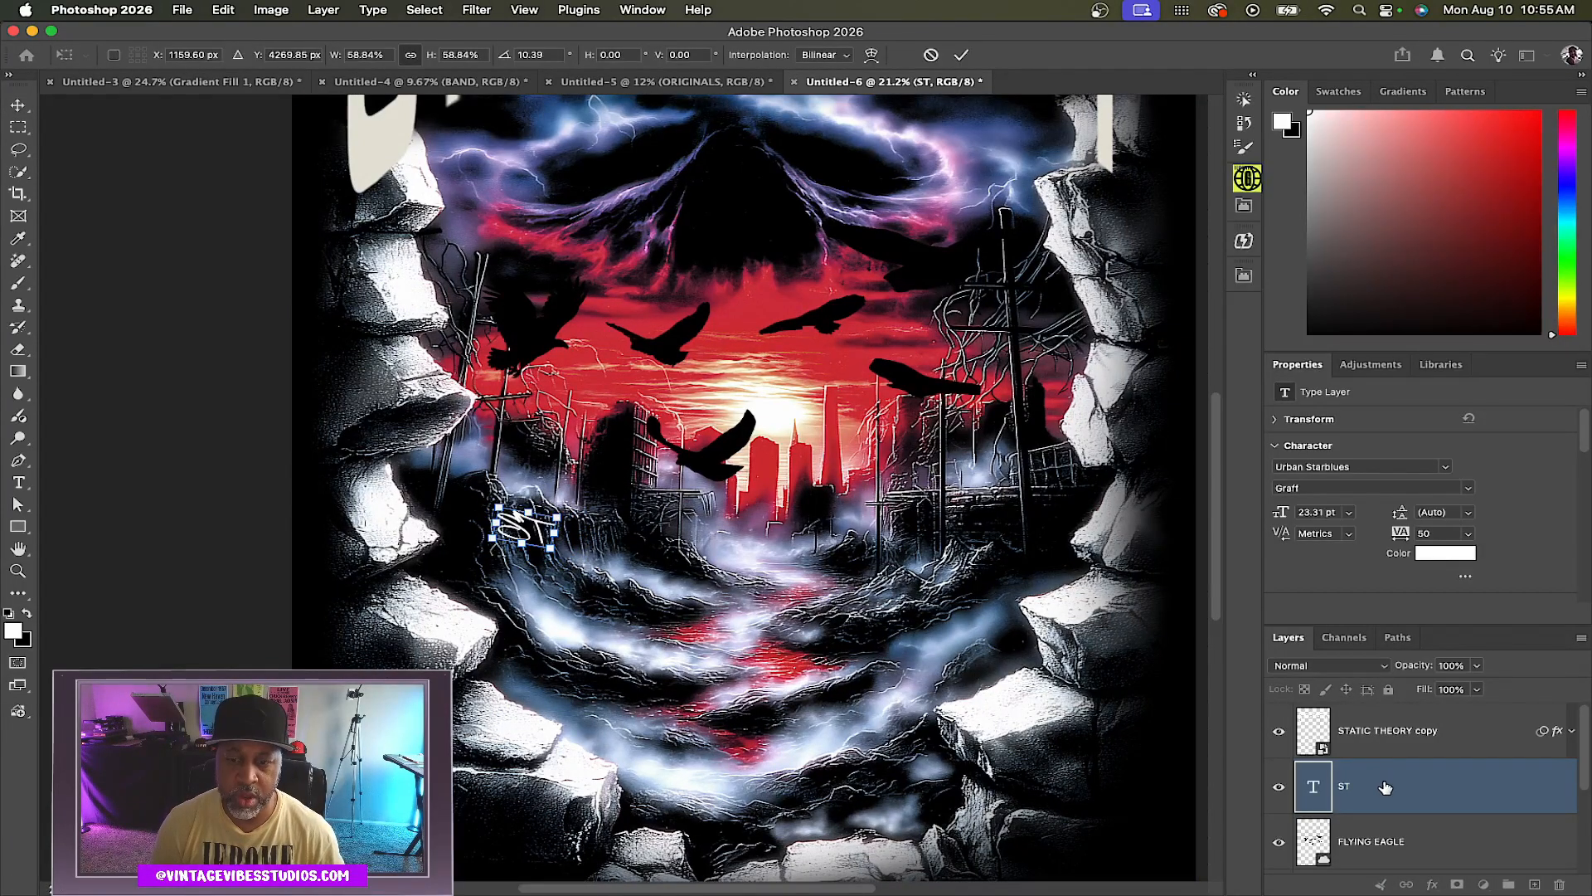
Add a Color Overlay effect to the ST text layer
left_click(1386, 786)
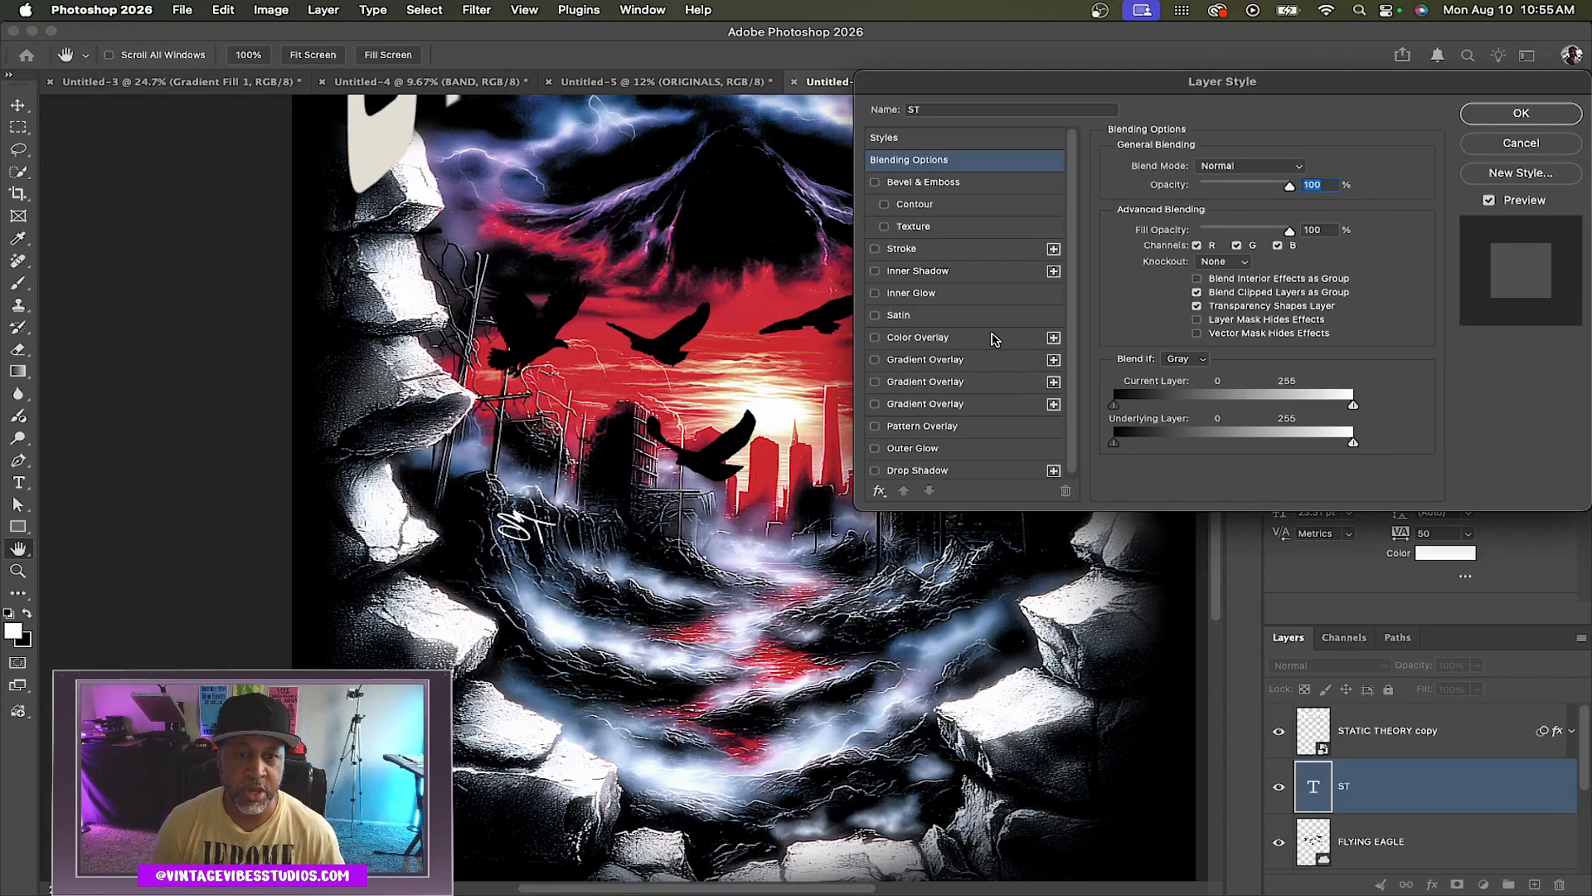
left_click(995, 339)
left_click(1511, 122)
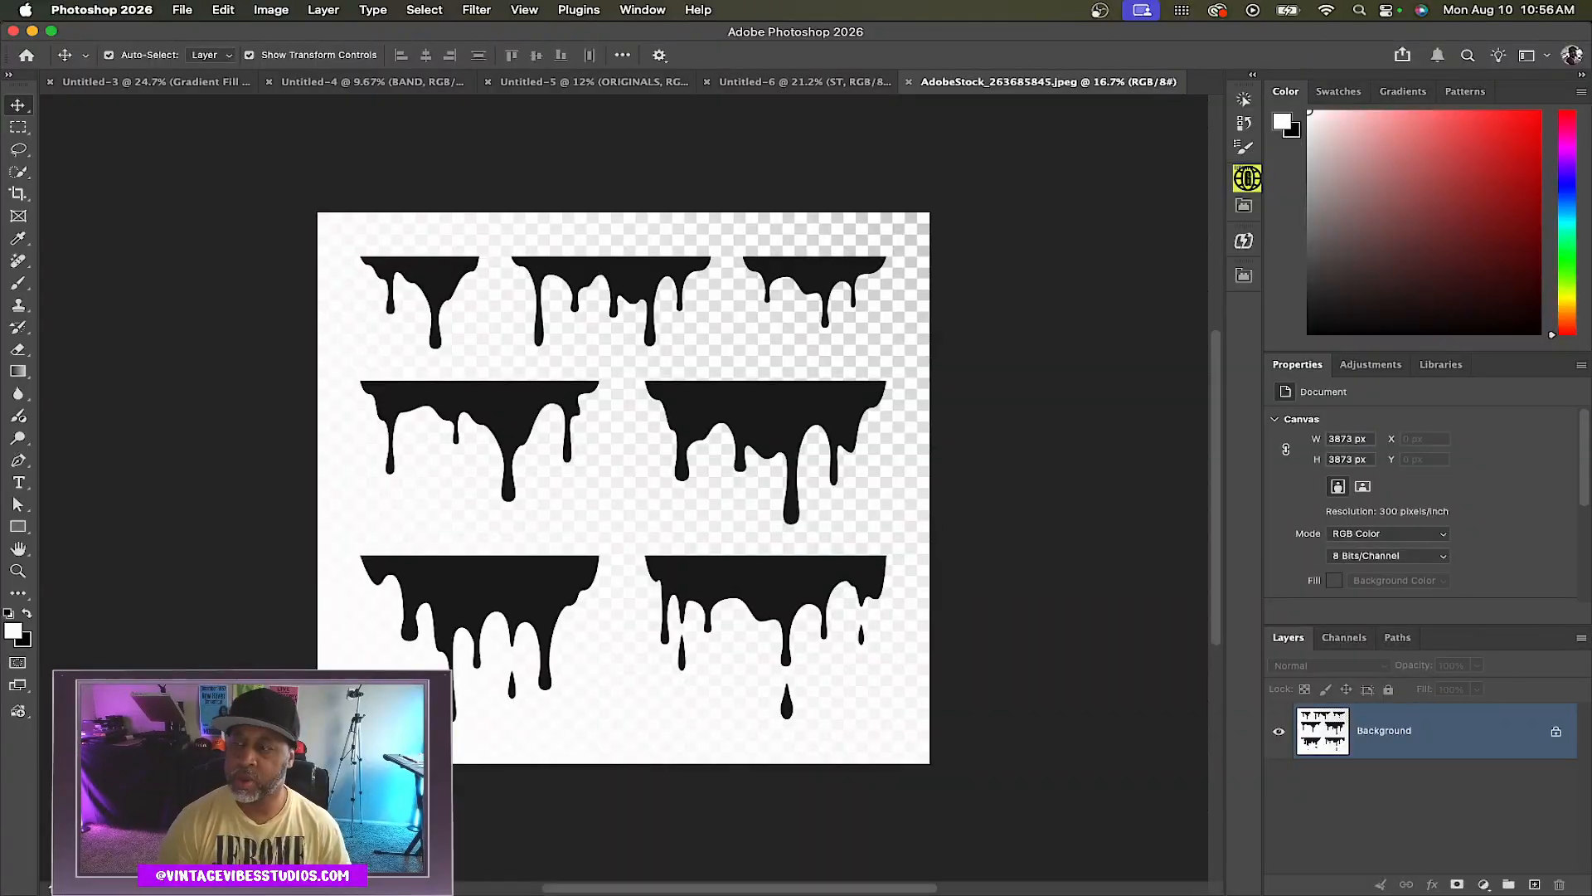
Unlock the drip stock image and lasso the top-left drip, copying it onto its own layer
left_click(1558, 733)
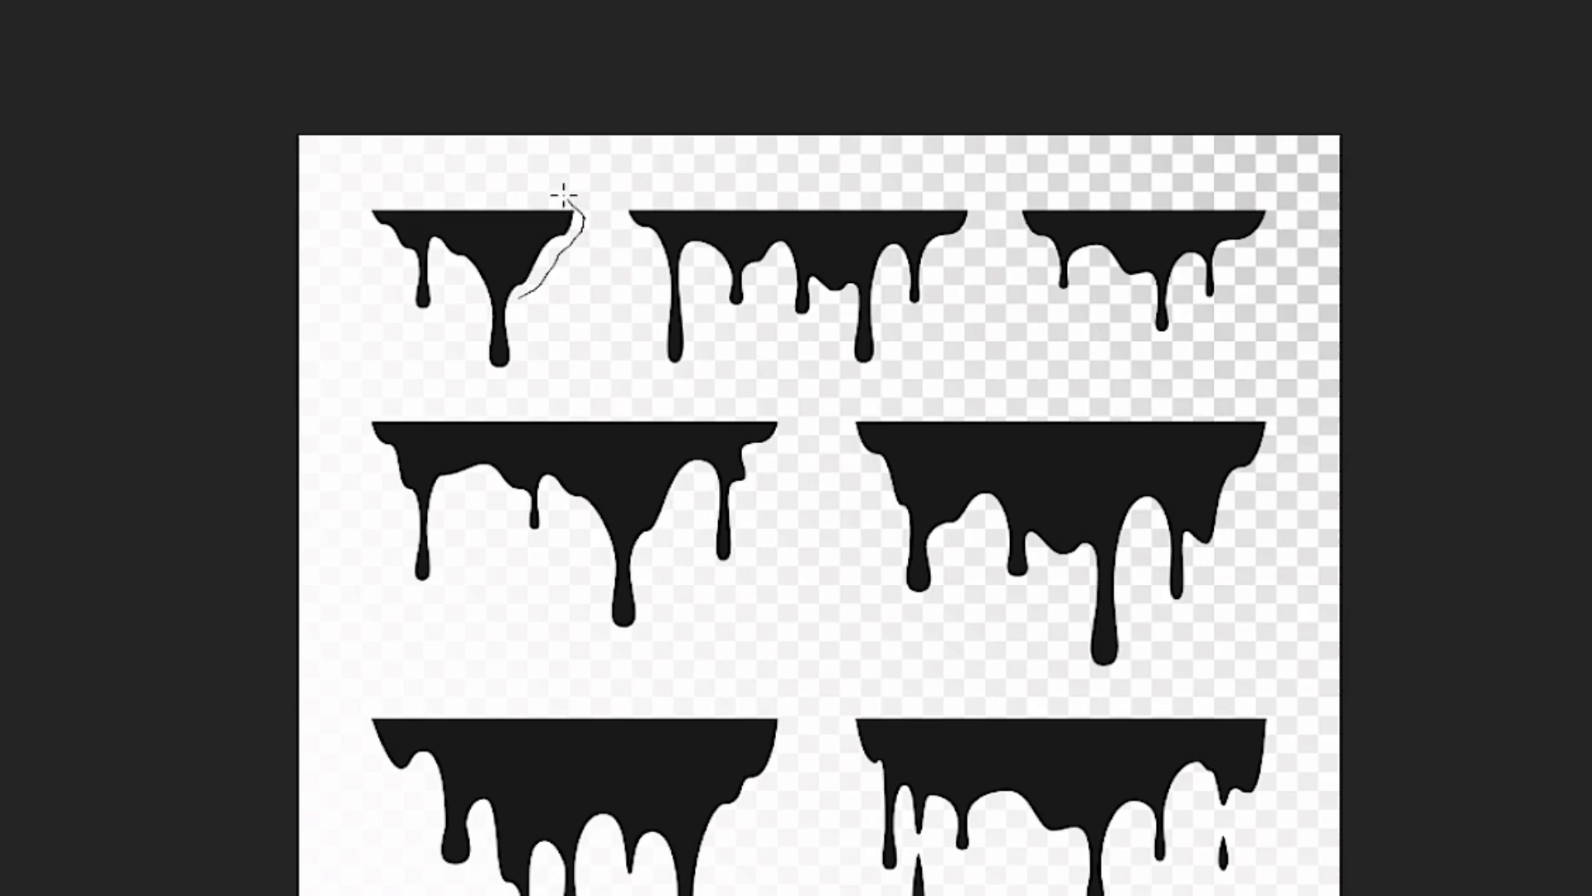
left_click_drag(514, 195, 393, 195)
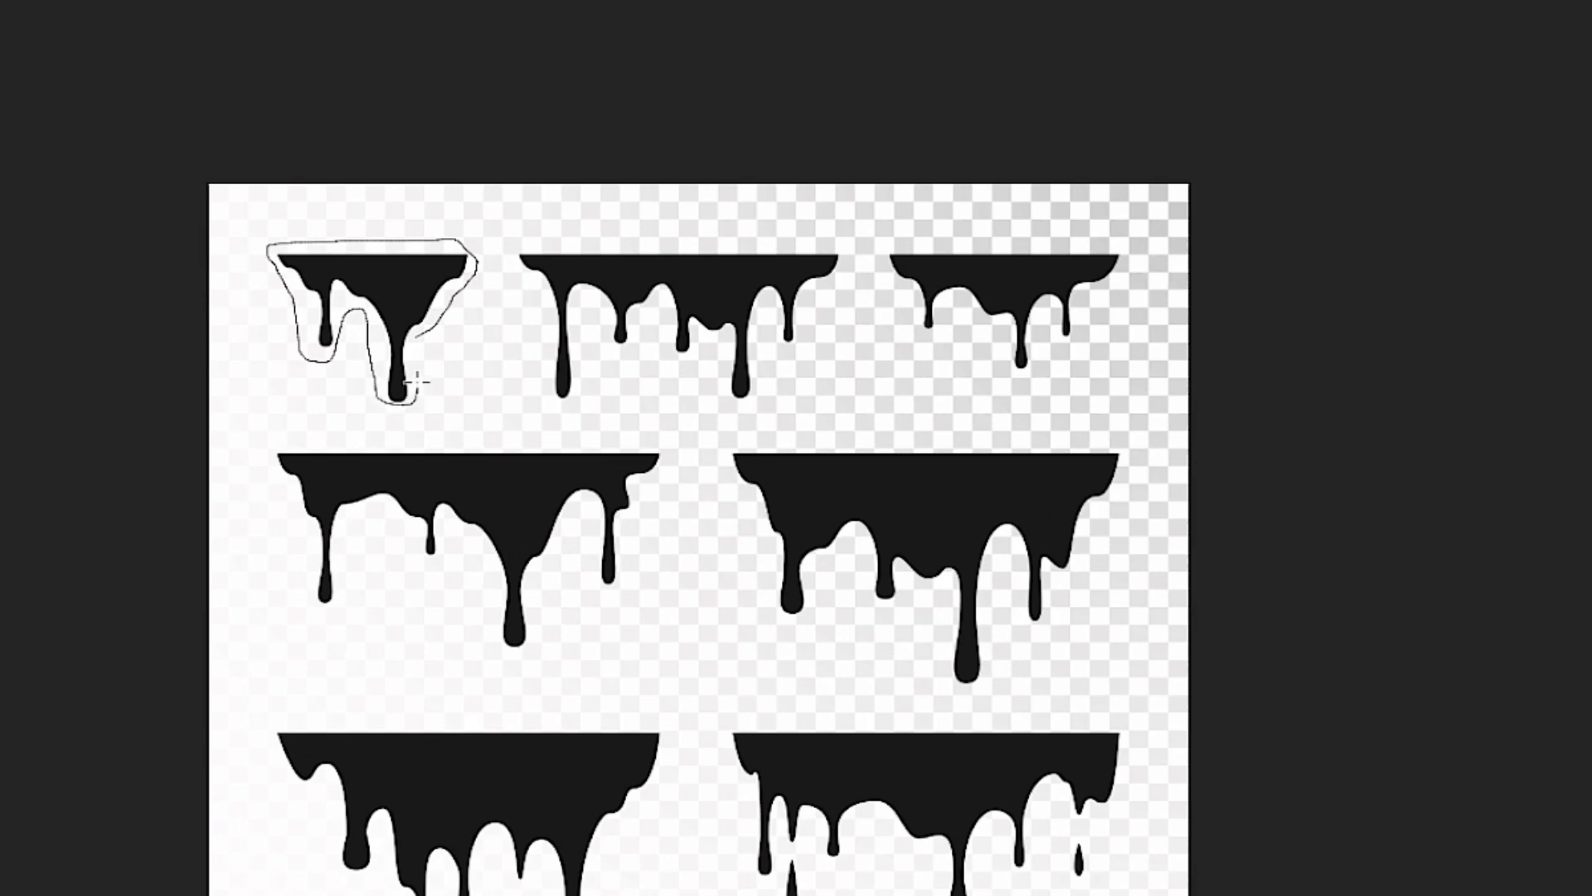
left_click_drag(421, 359, 423, 360)
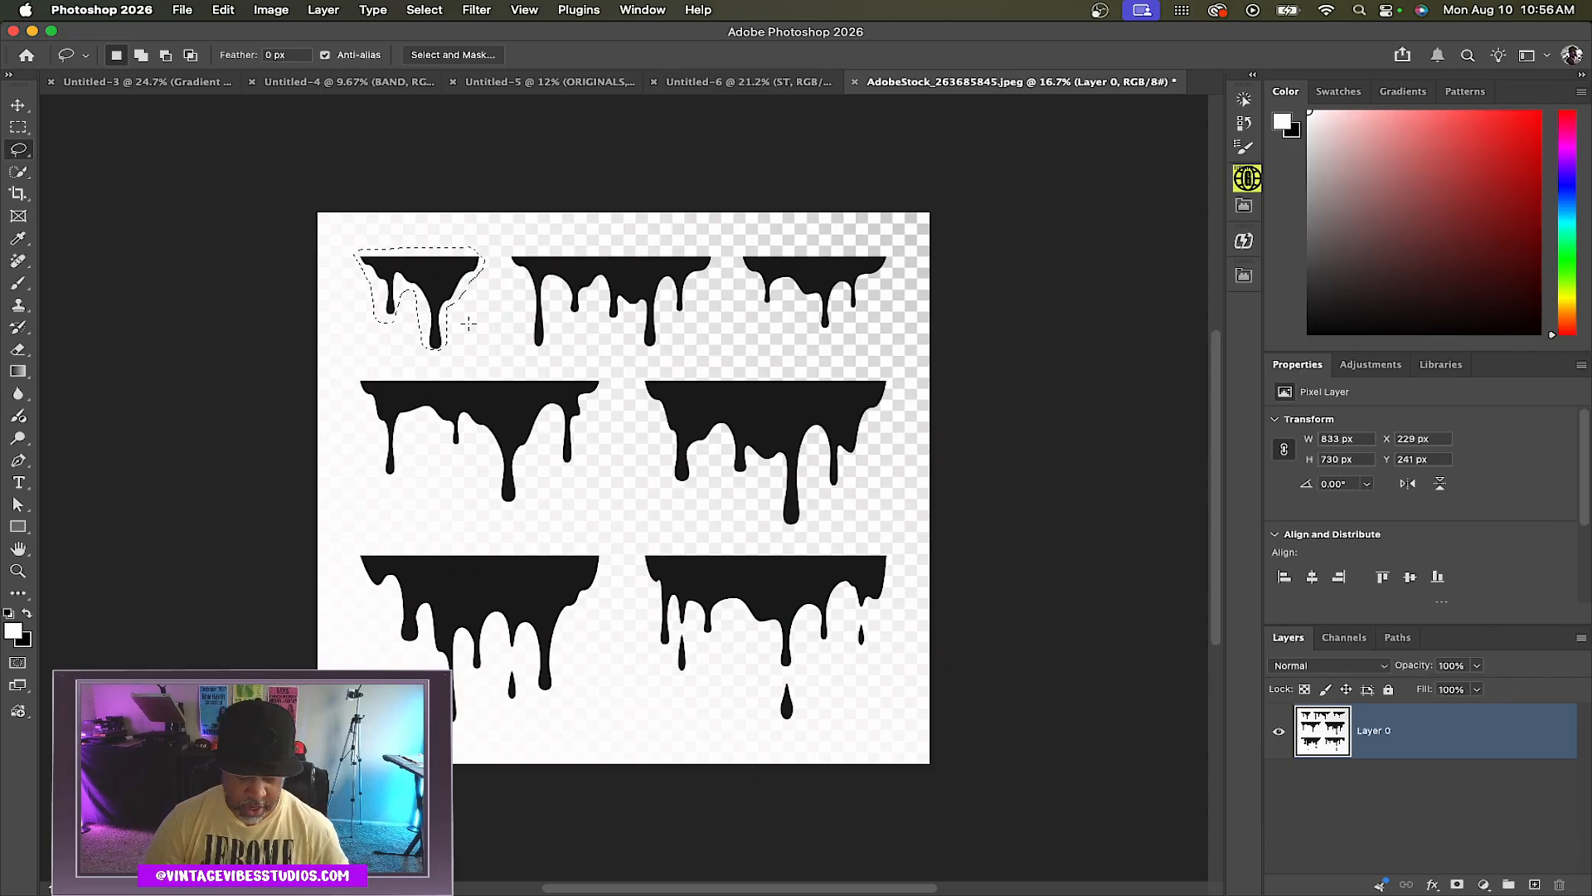
key("super+j")
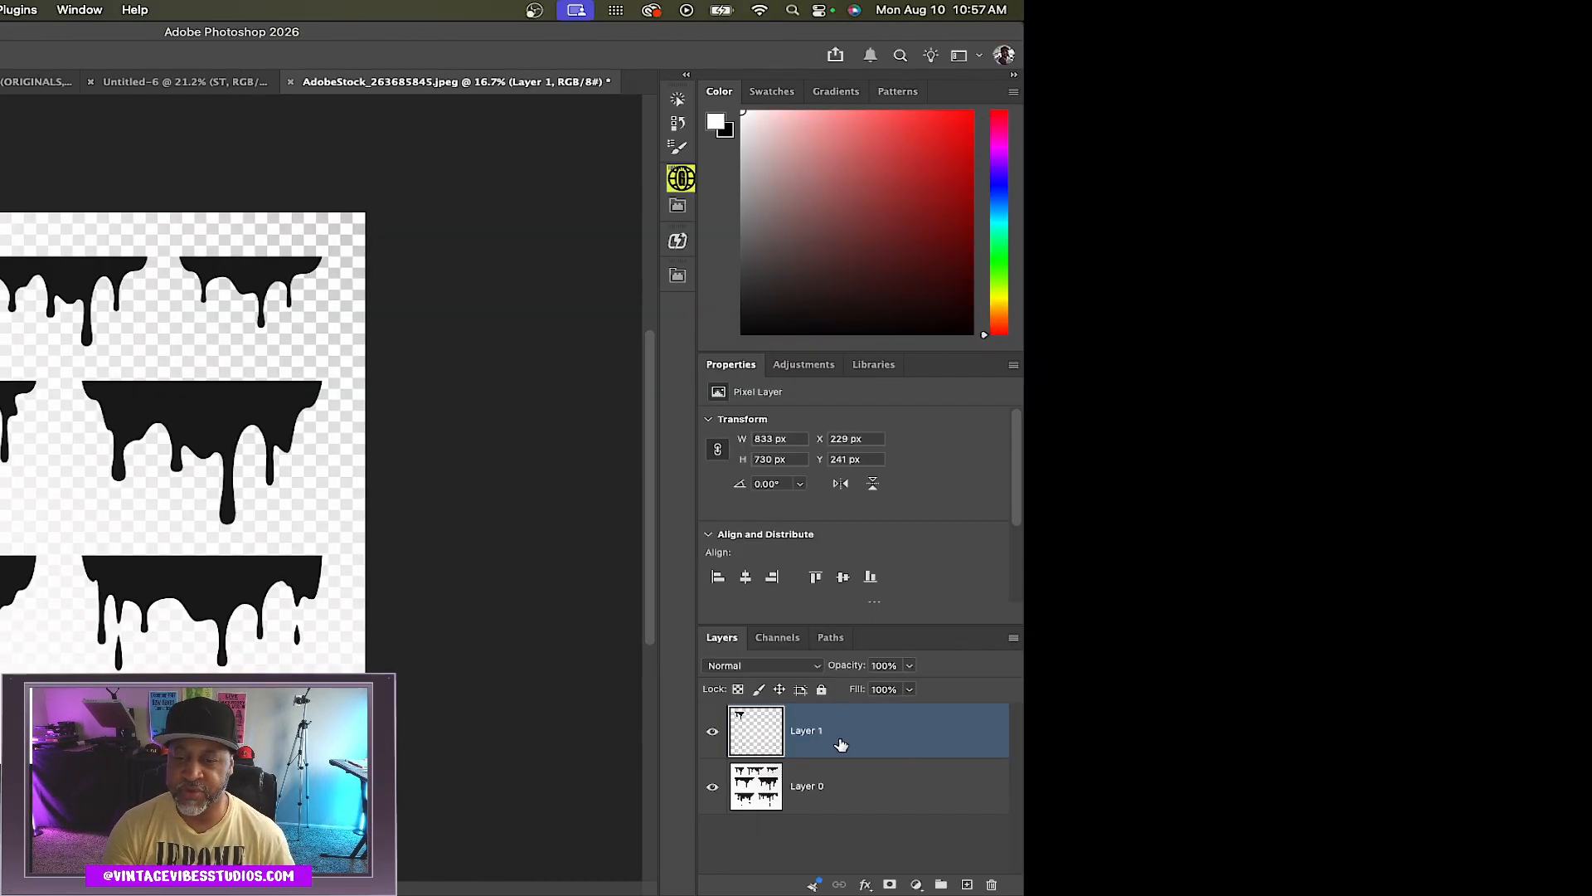
Hide the original stock layer and enlarge the copied drip to about 173% near the canvas centre
left_click(712, 788)
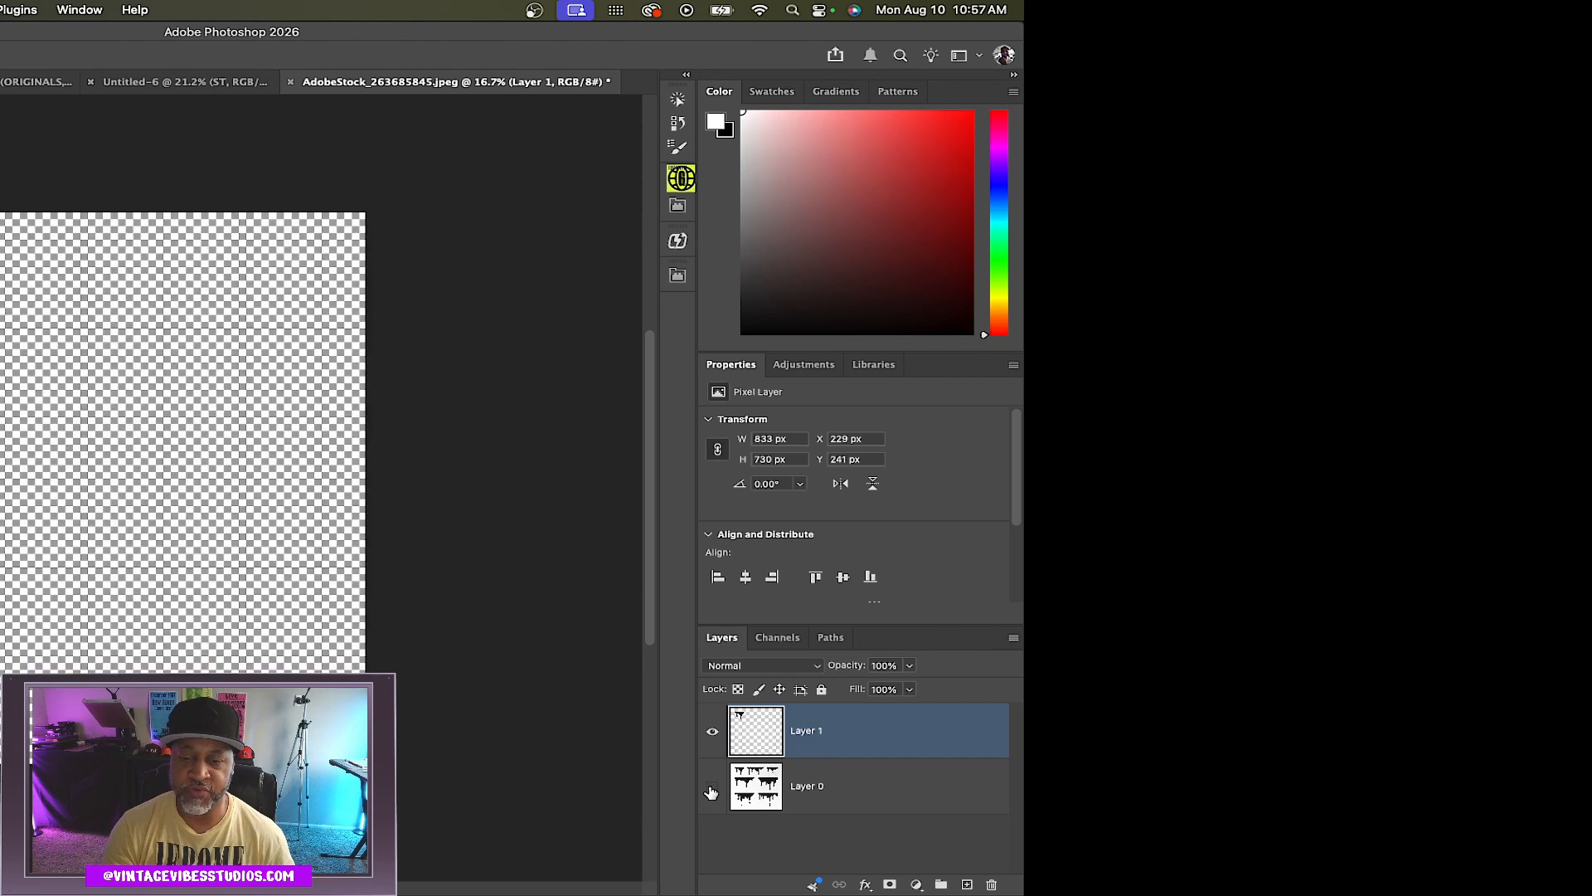
key("v")
left_click_drag(1, 332, 87, 428)
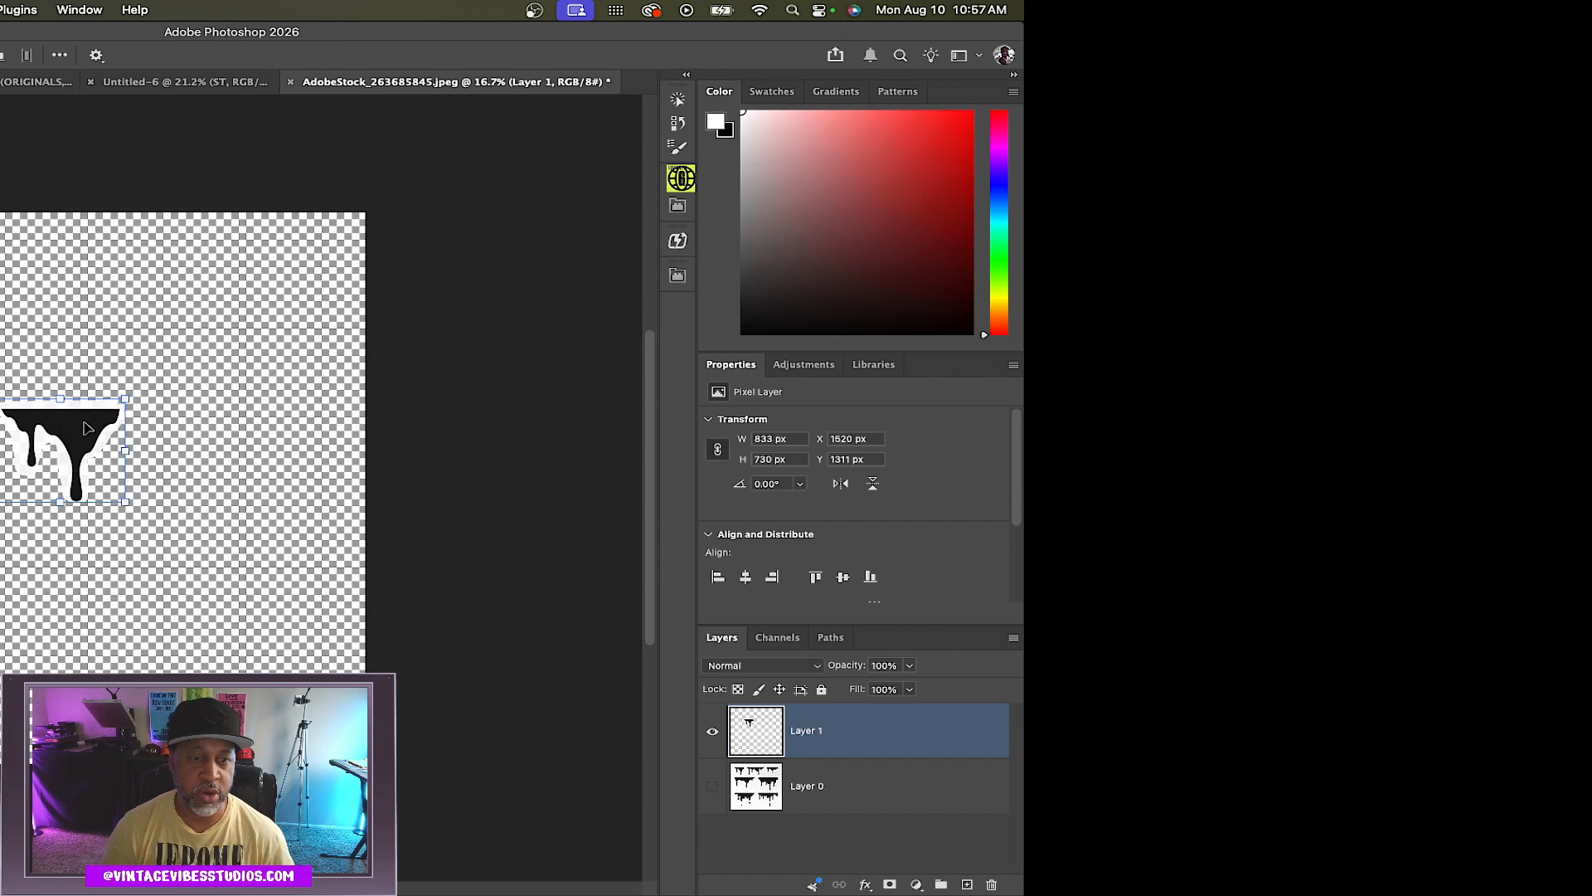
left_click_drag(2, 496, 1, 540)
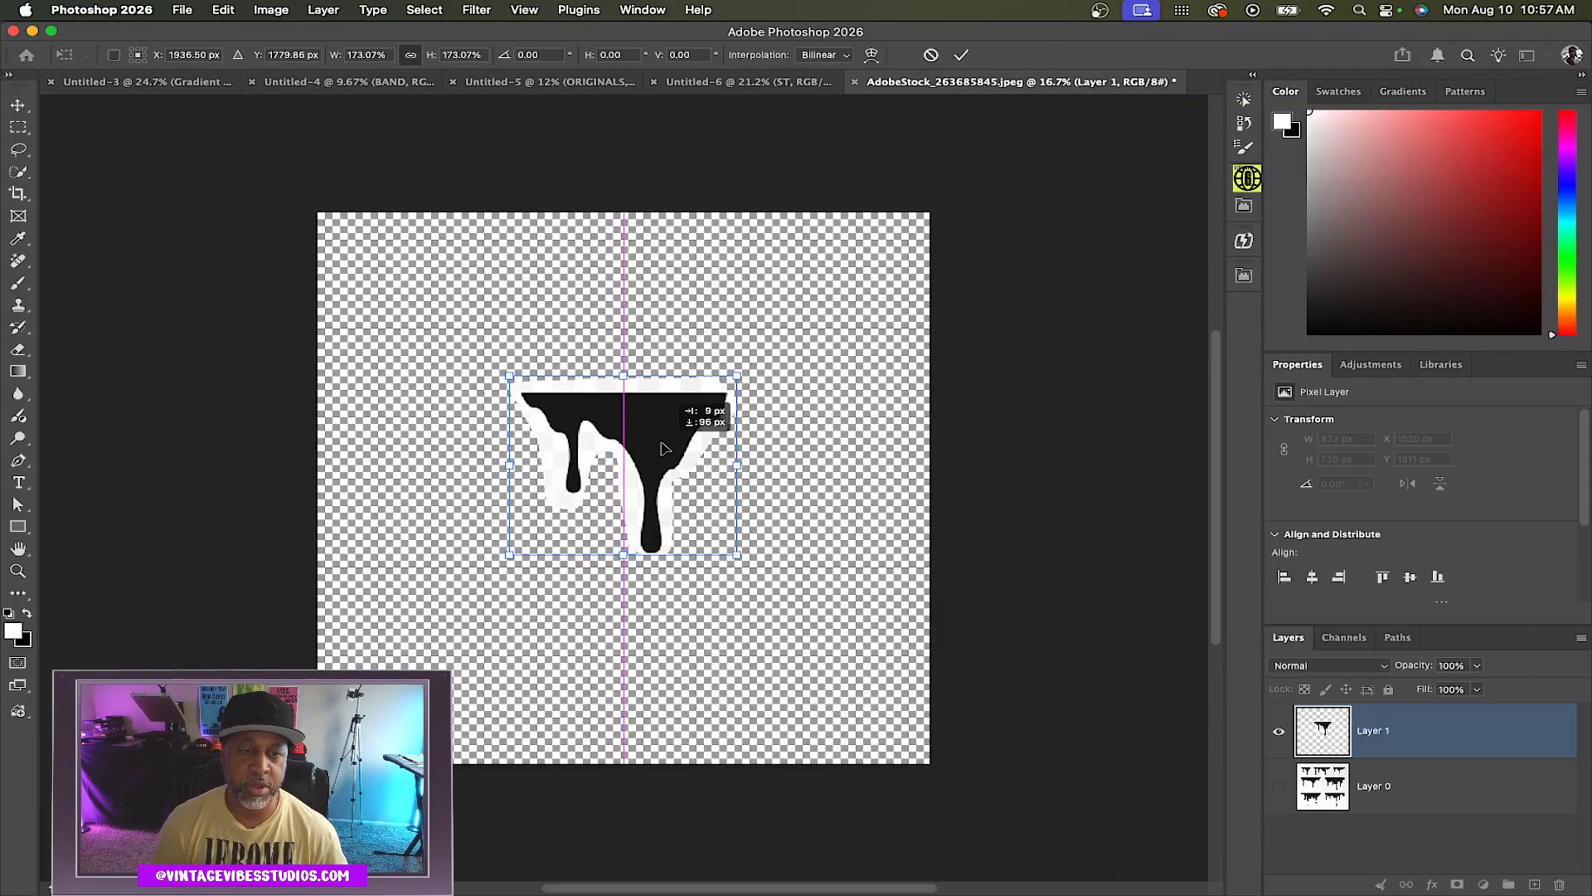
left_click_drag(661, 441, 663, 451)
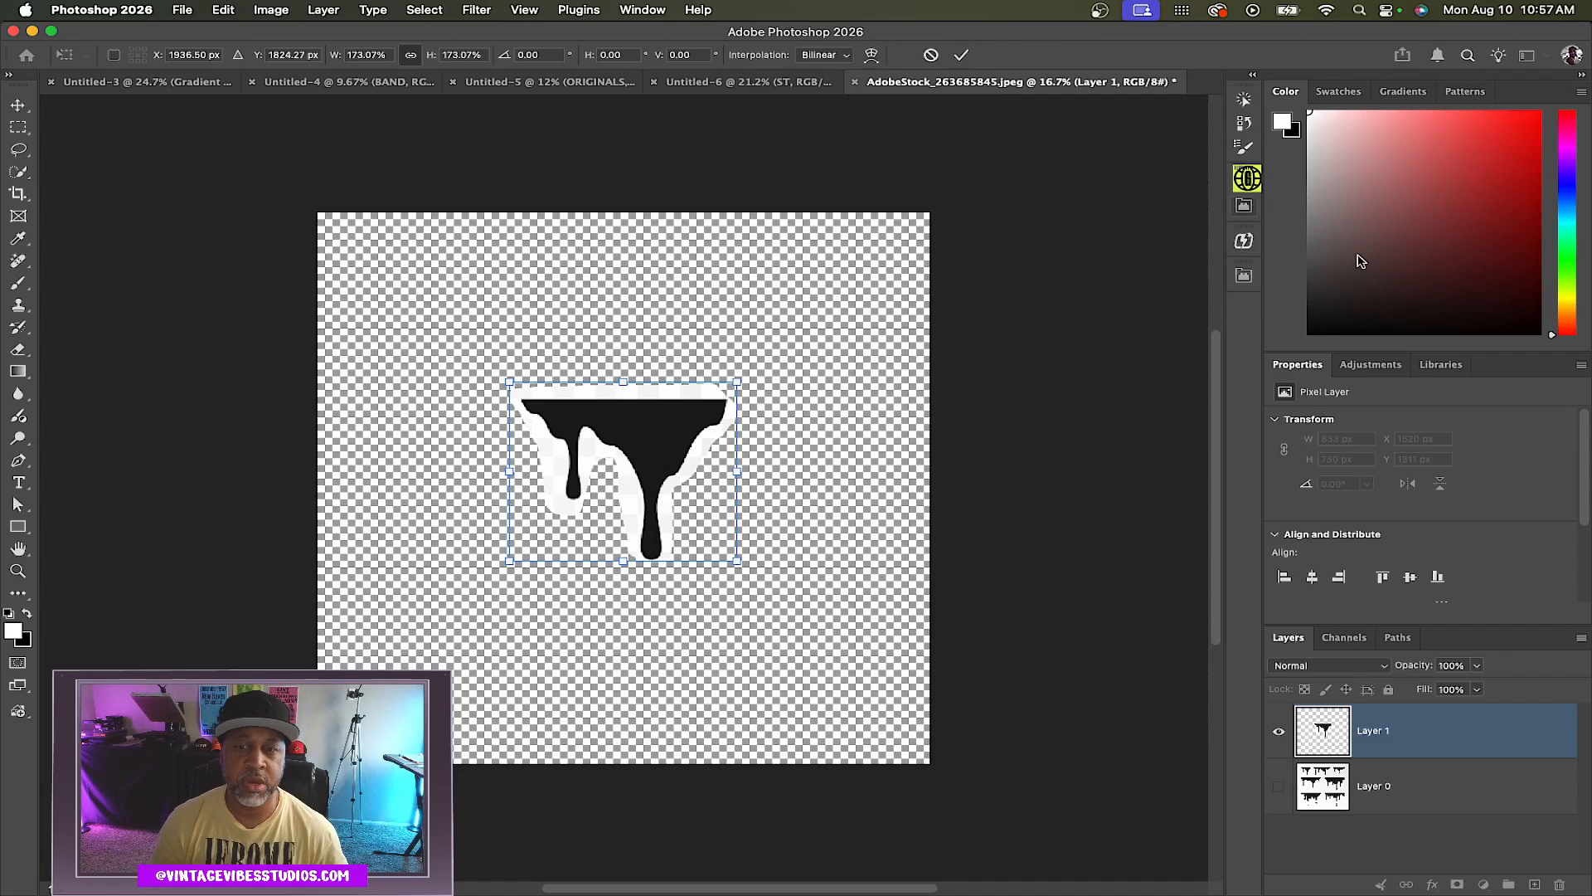
Apply the layer mask on the copied drip layer
scroll(1503, 541, "down", 2)
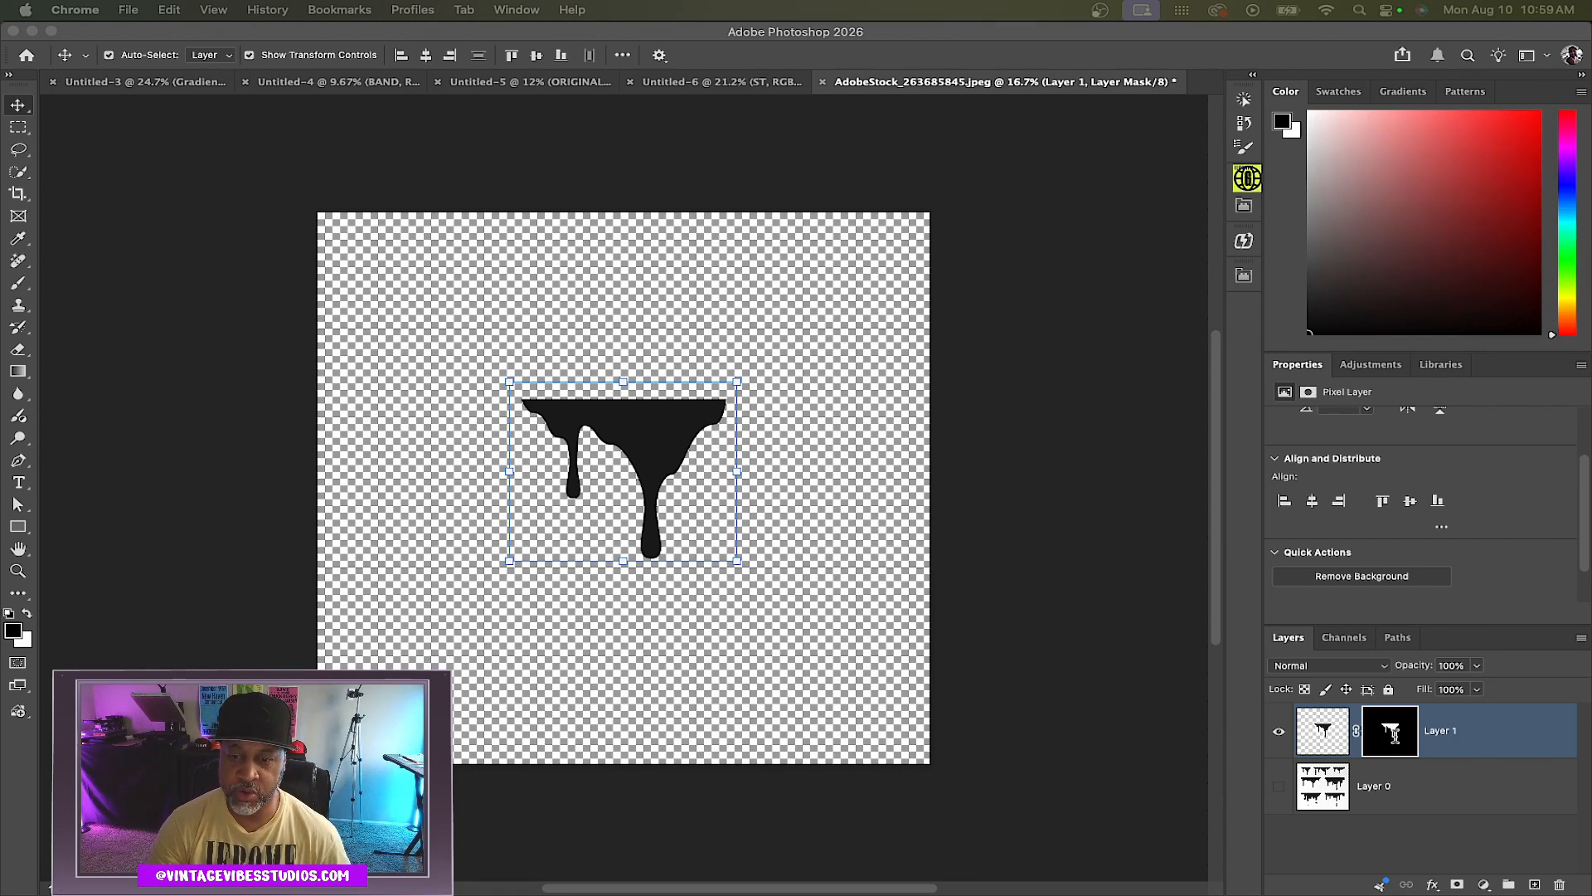
left_click(1394, 736)
right_click(1395, 736)
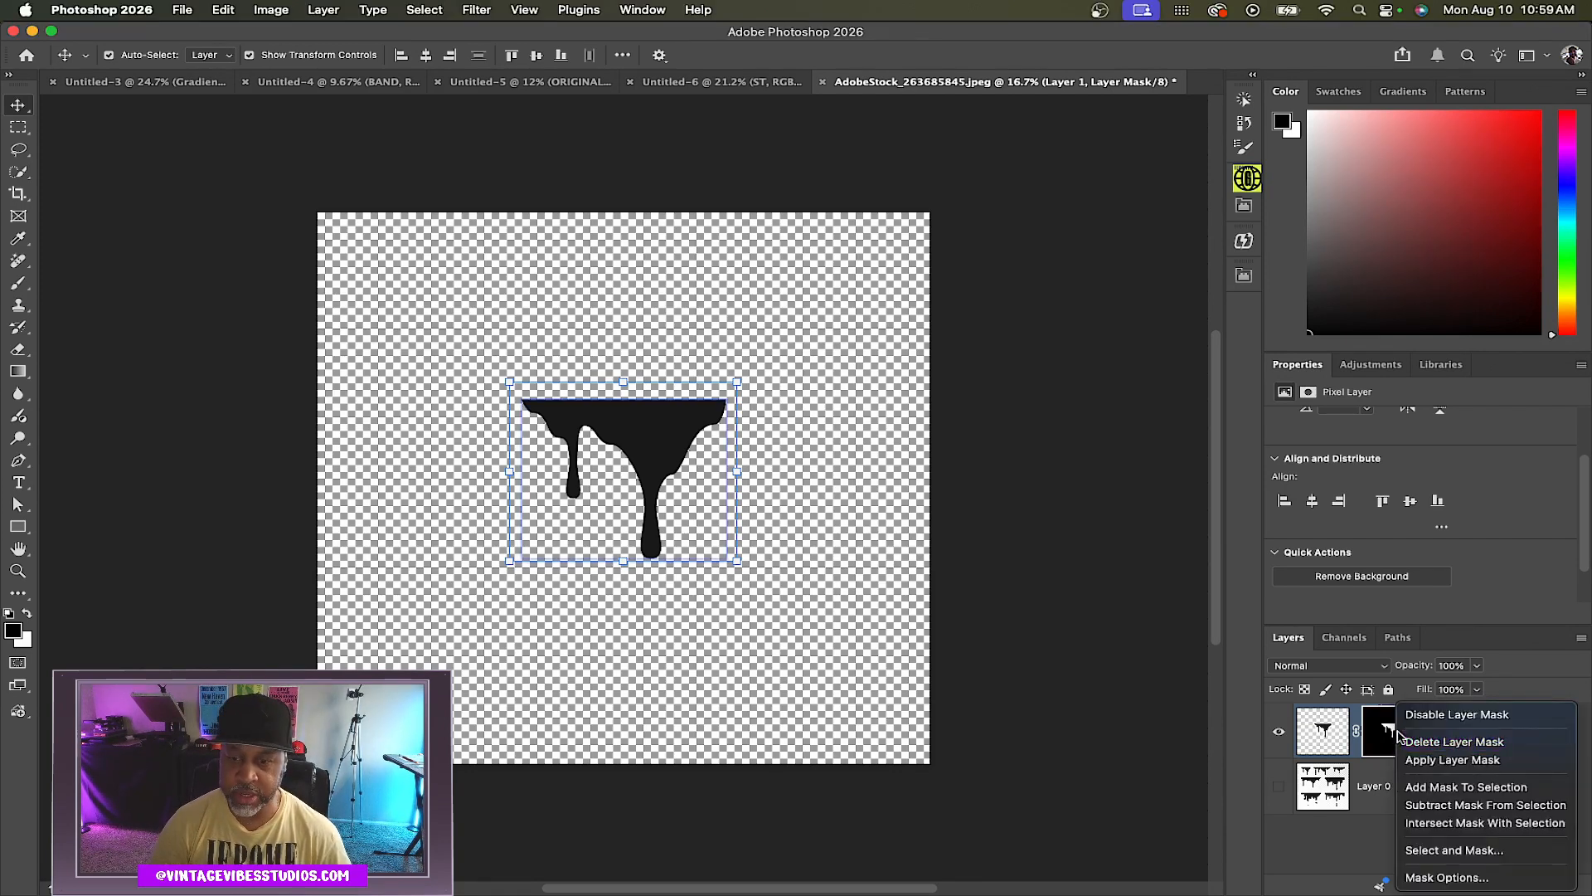
left_click(1430, 757)
Lasso the narrow left drip strand and copy it to a new layer
left_click(18, 149)
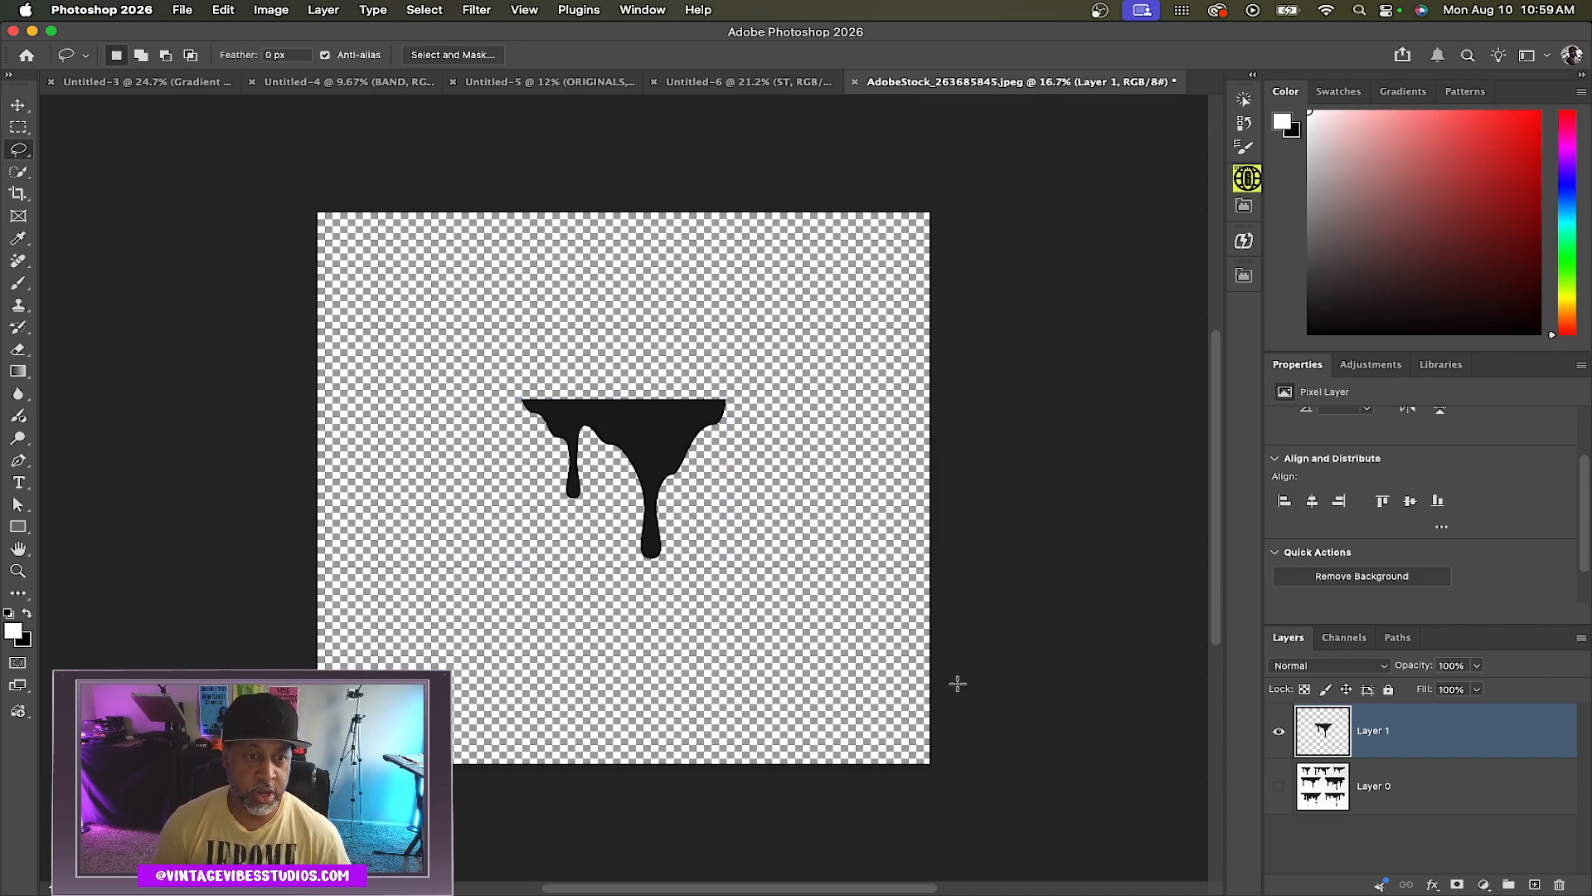
scroll(587, 448, "up", 5)
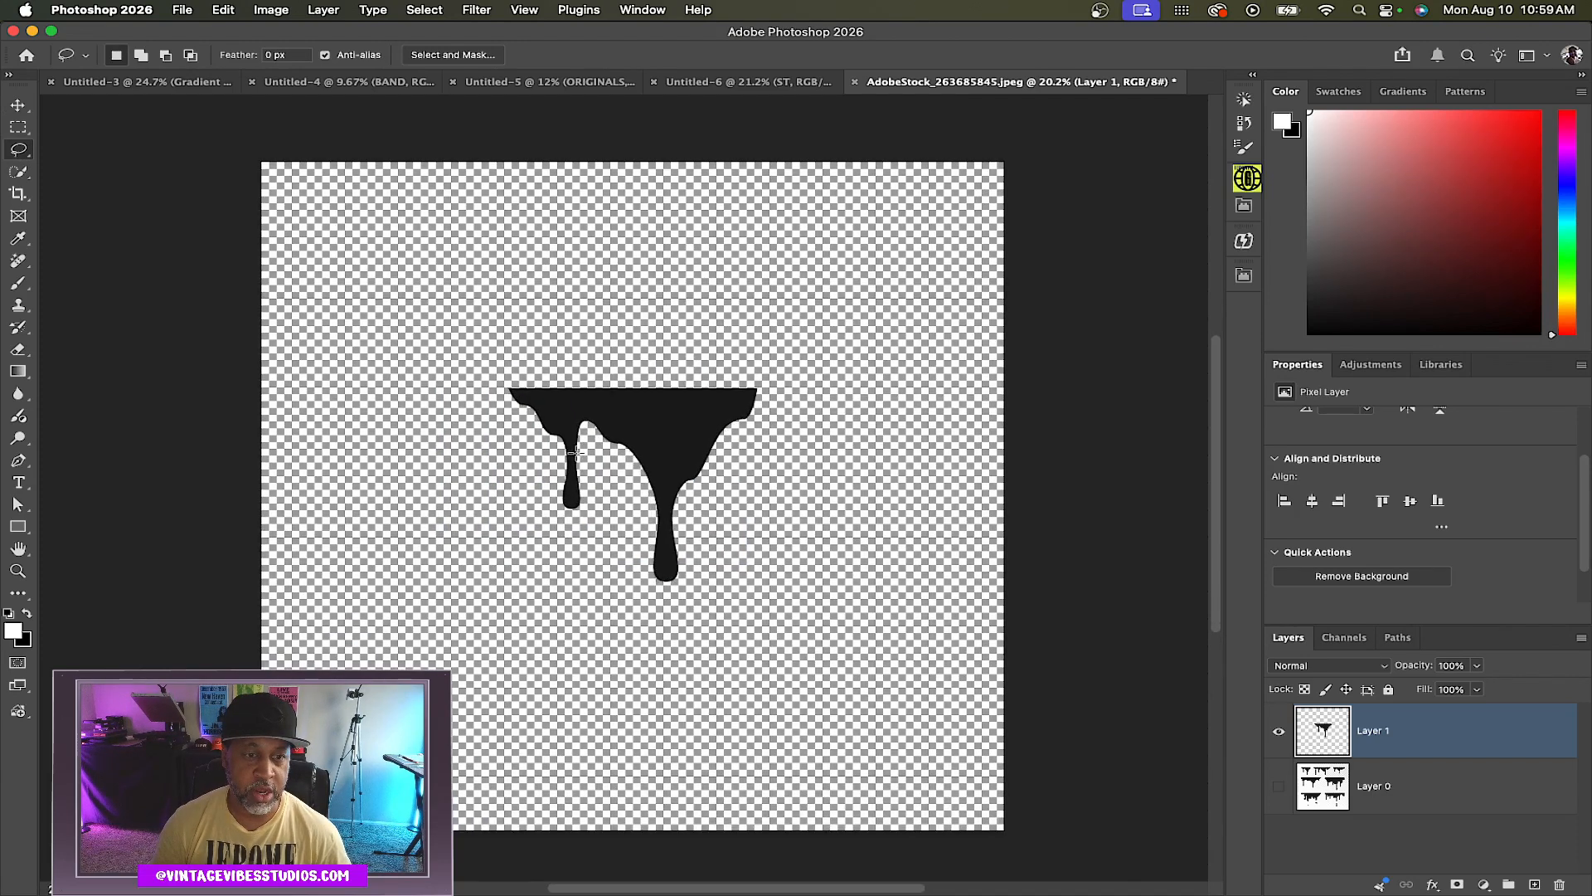
scroll(579, 454, "up", 1)
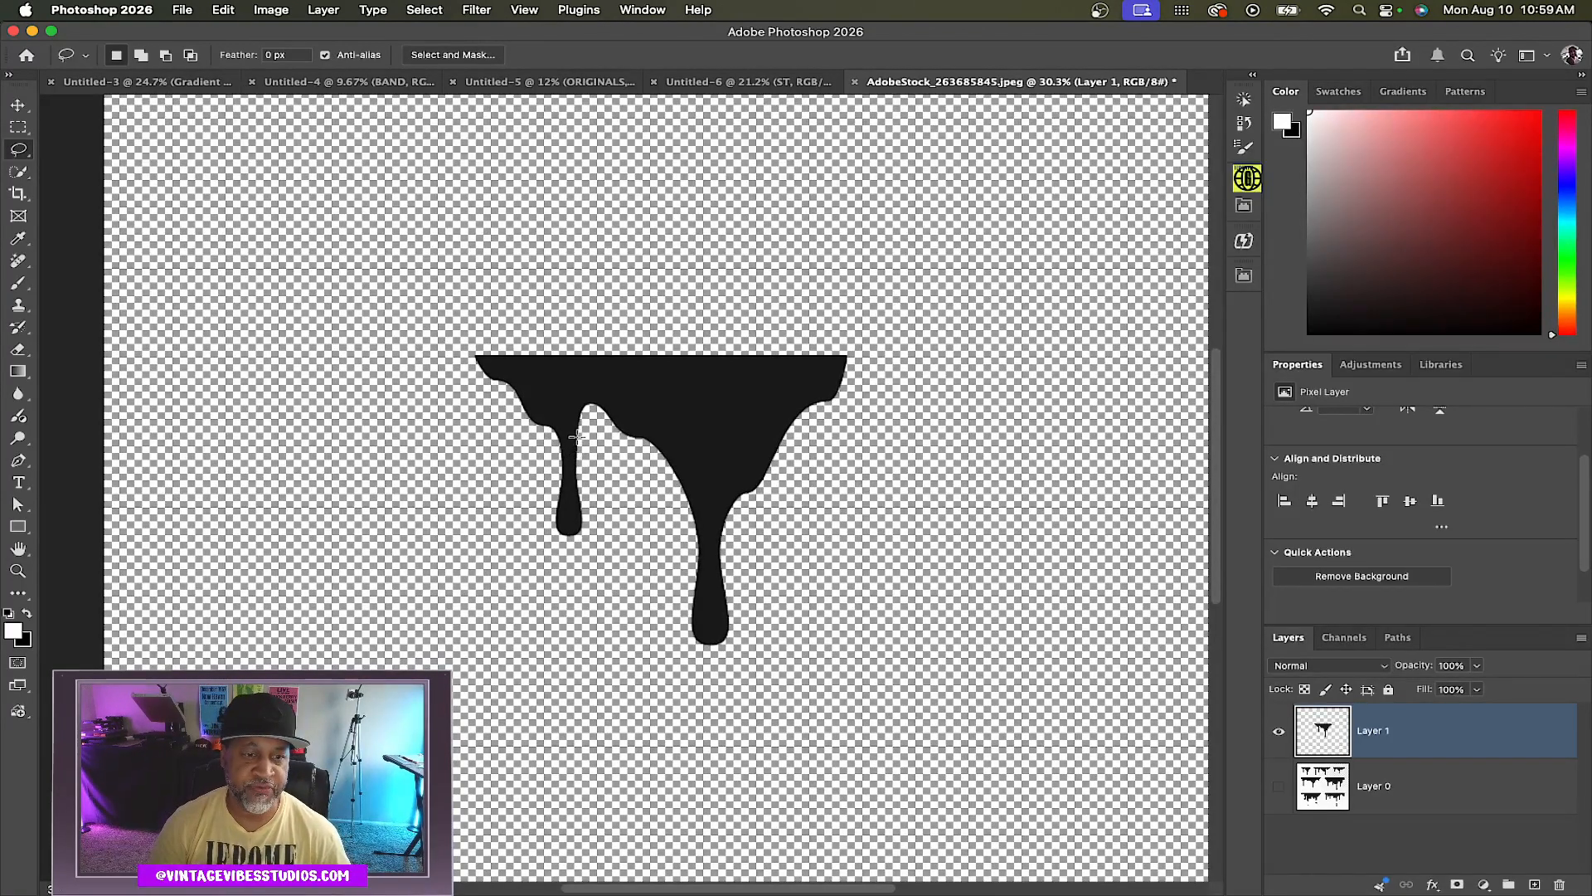
mouse_move(577, 433)
left_mouse_down()
mouse_move(524, 393)
mouse_move(517, 416)
mouse_move(551, 436)
mouse_move(556, 493)
left_mouse_up()
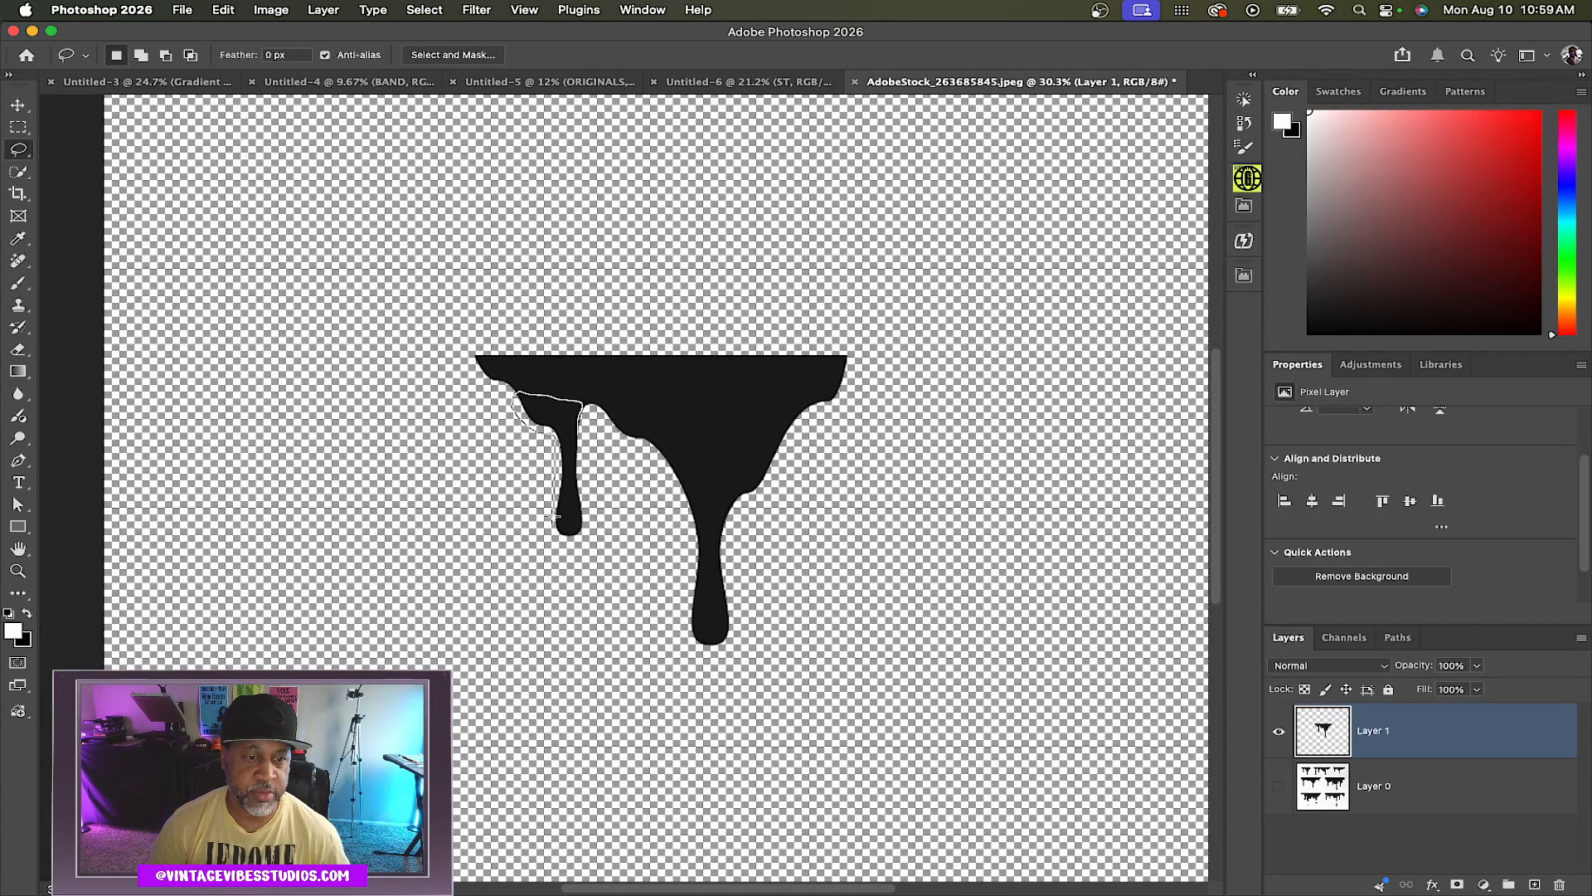
left_click_drag(585, 536, 584, 410)
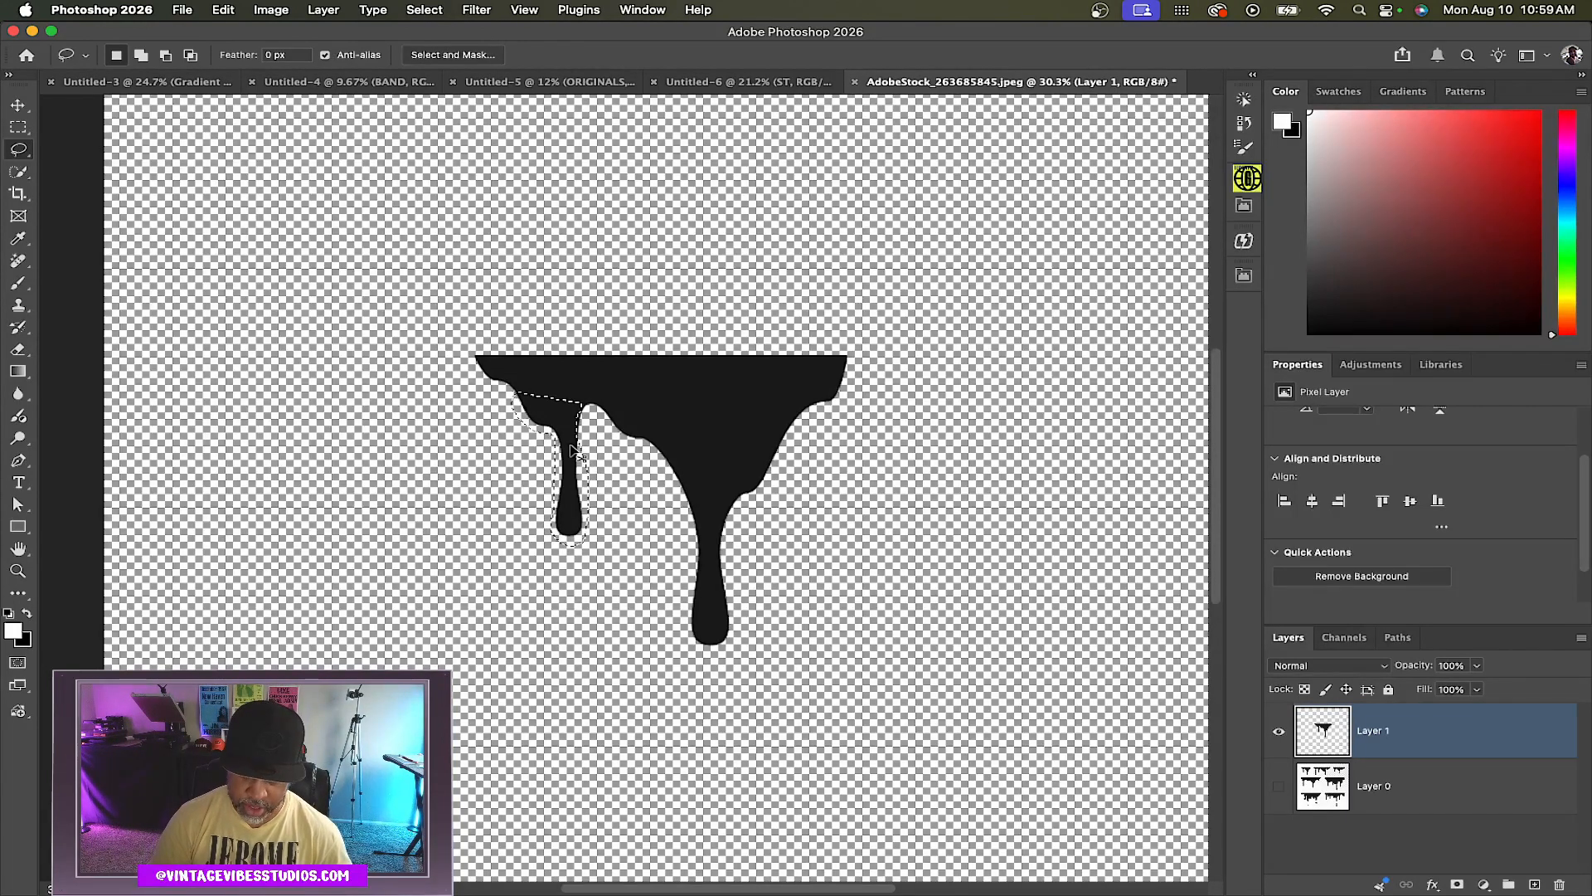
key("ctrl+j")
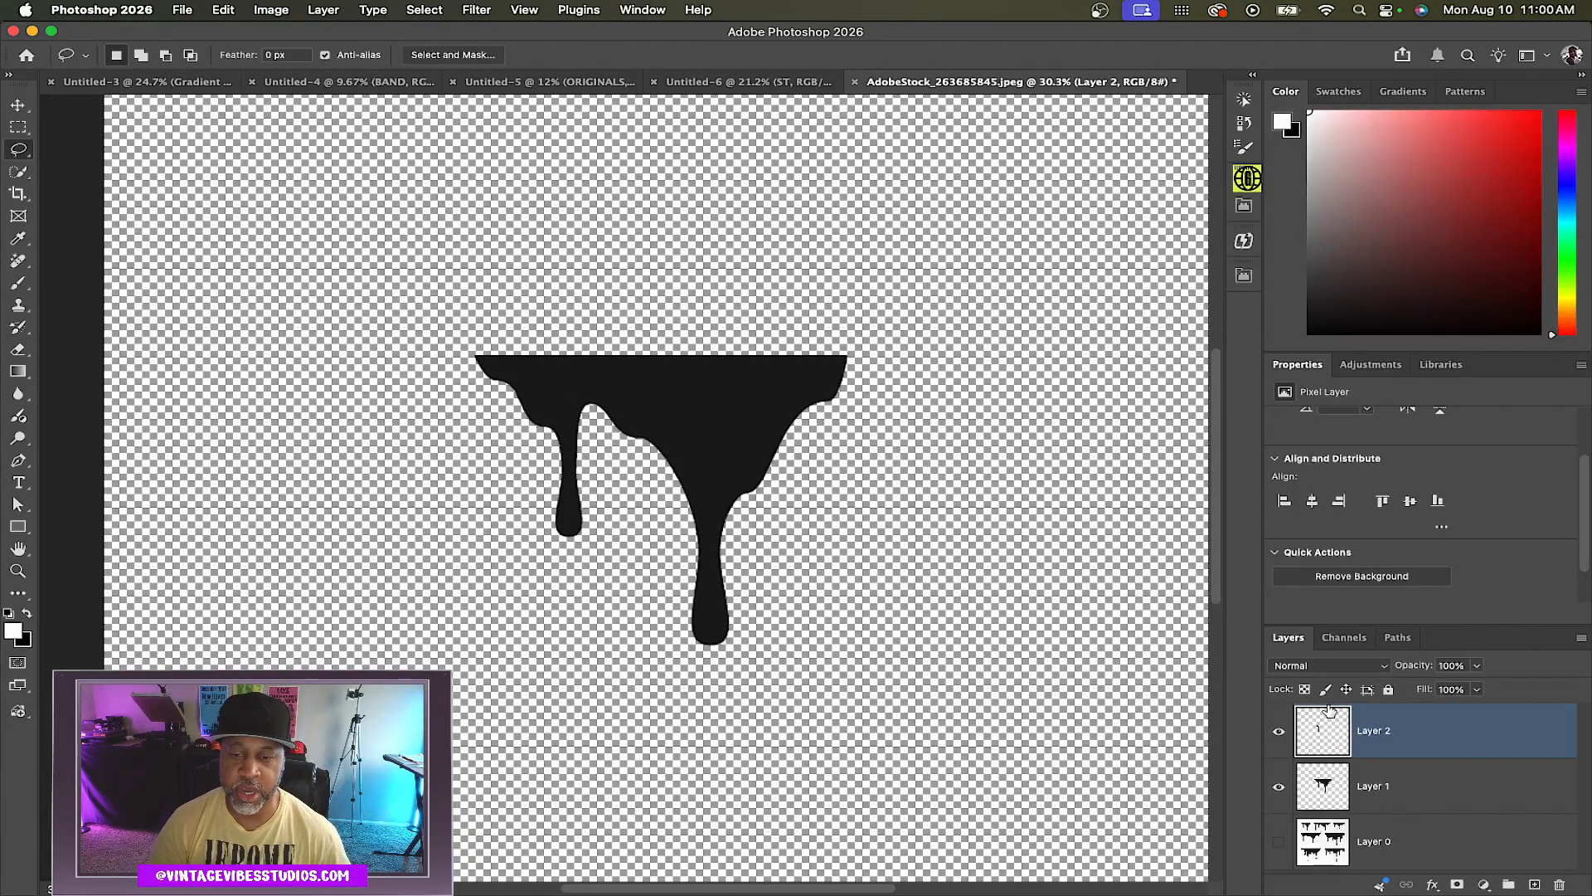
Select the full drip layer, lasso the wider right drip strand and copy it to a new layer
left_click(1460, 788)
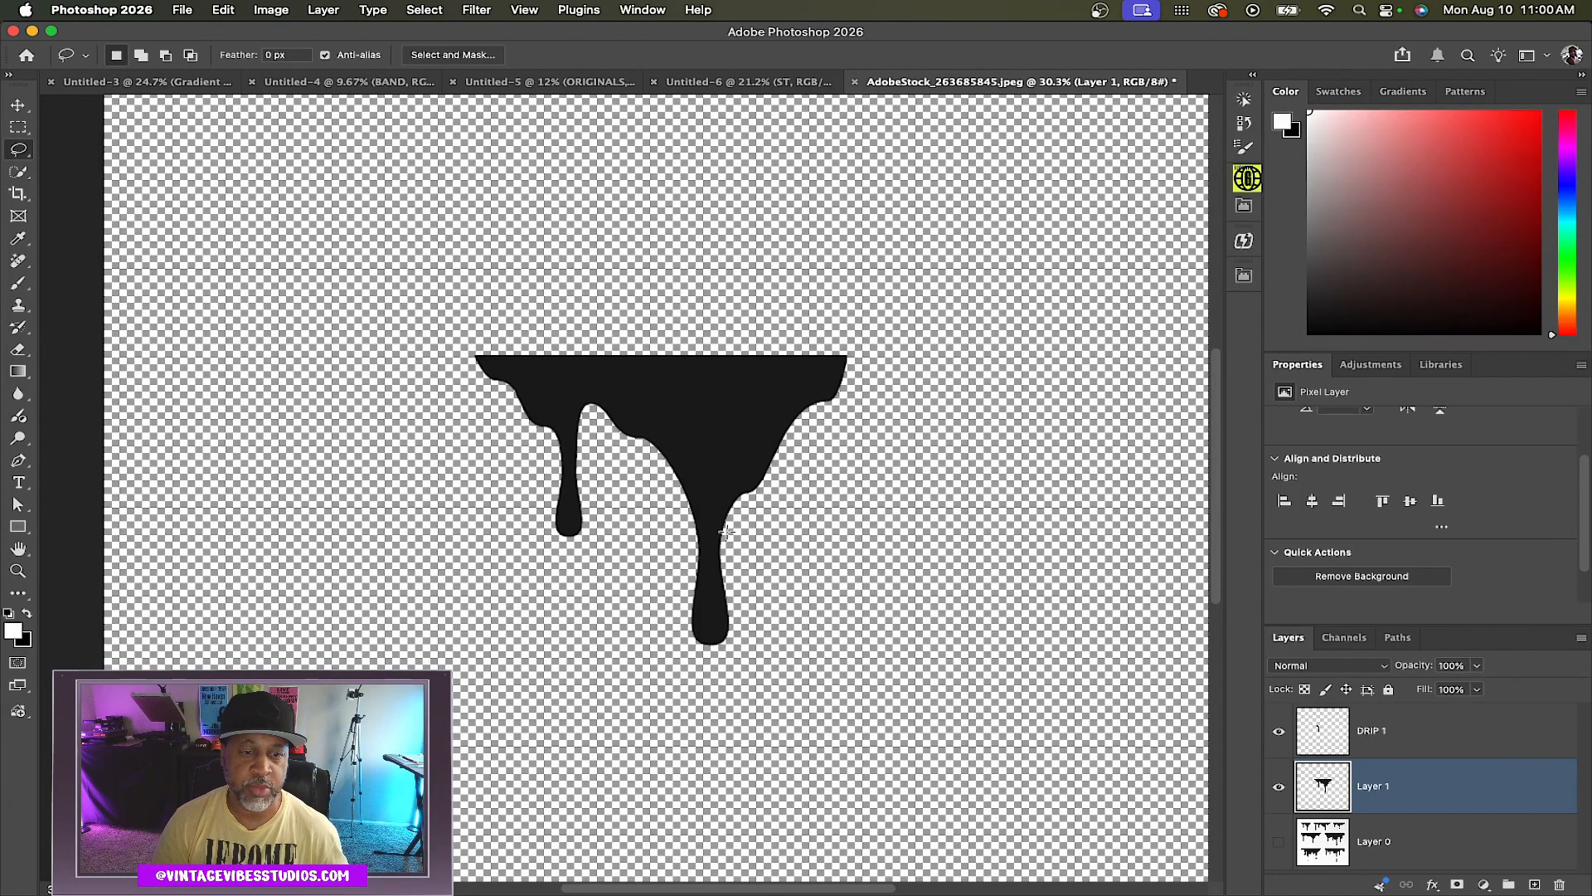
mouse_move(728, 519)
left_mouse_down()
mouse_move(772, 465)
mouse_move(758, 456)
mouse_move(661, 469)
left_mouse_up()
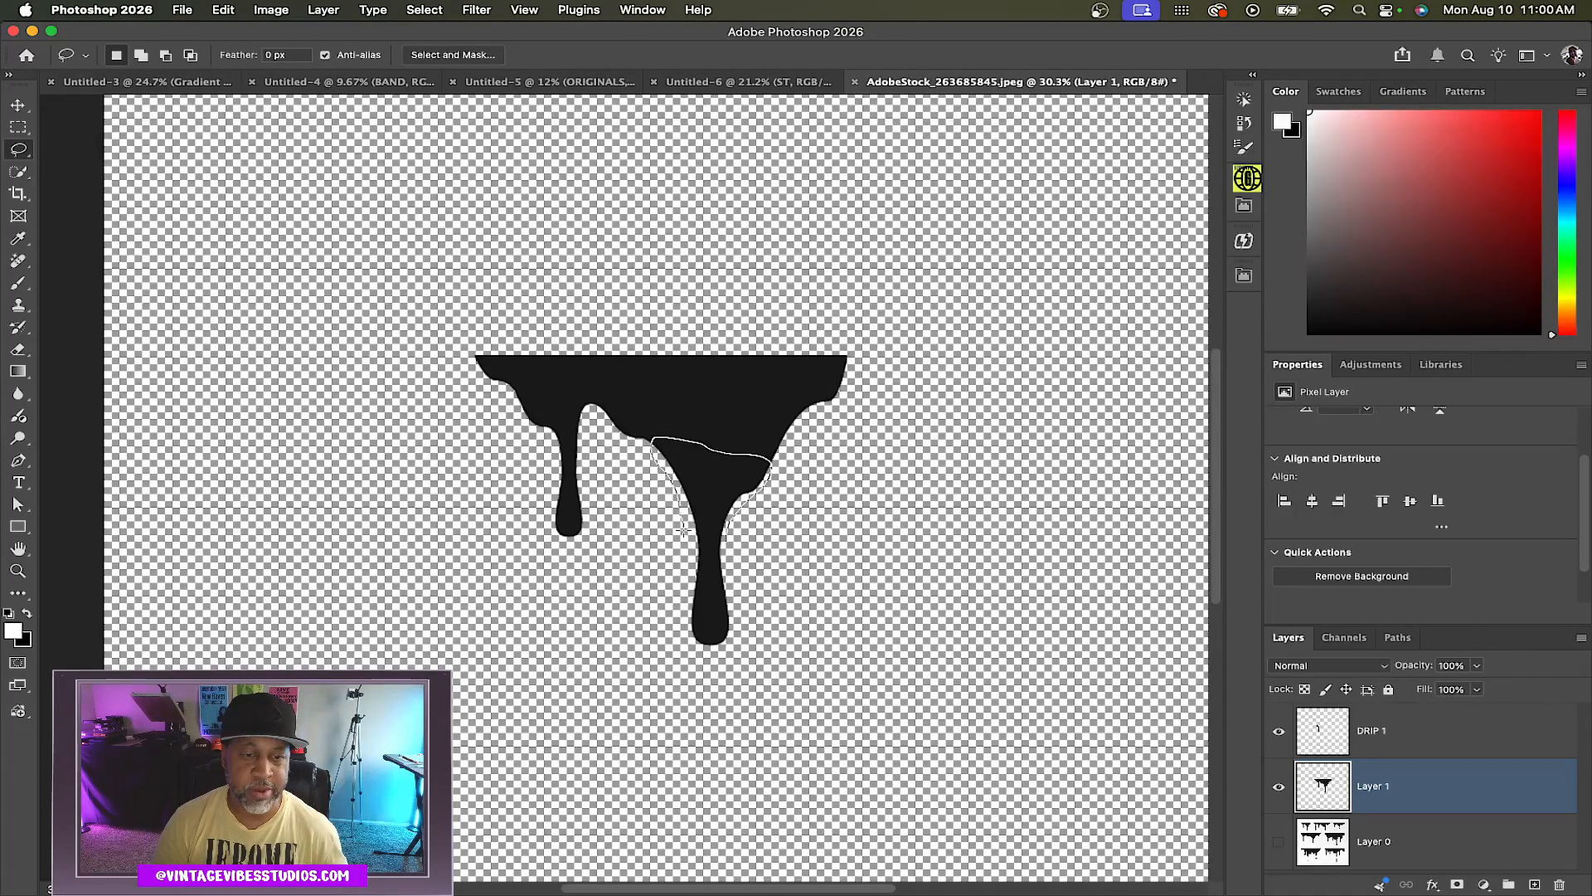
mouse_move(686, 585)
left_mouse_down()
mouse_move(690, 601)
mouse_move(728, 581)
mouse_move(746, 509)
left_mouse_up()
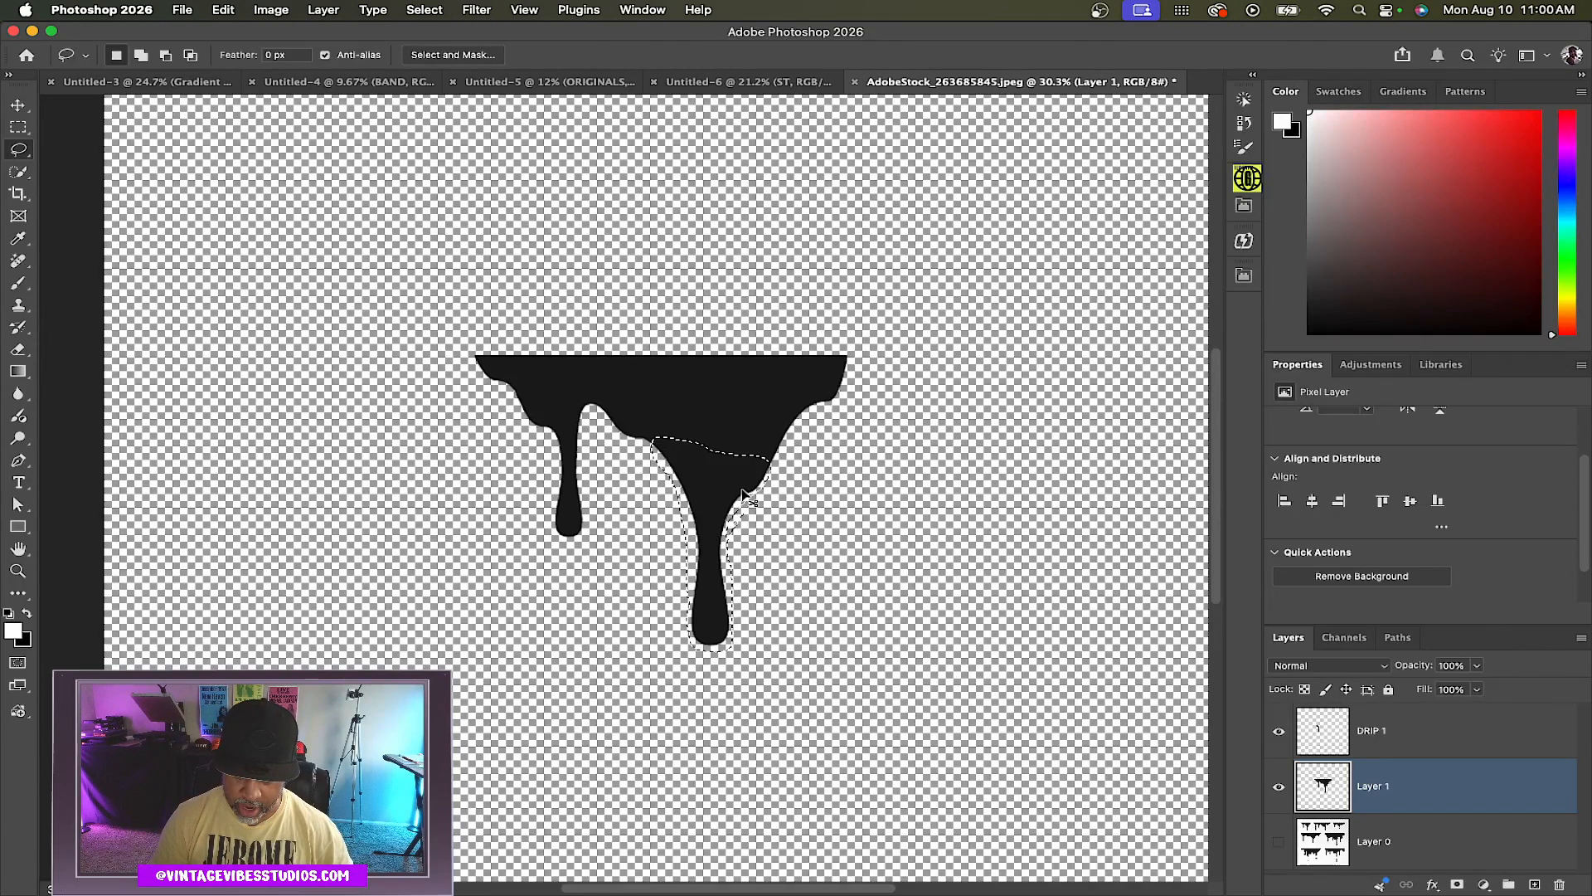
key("ctrl+j")
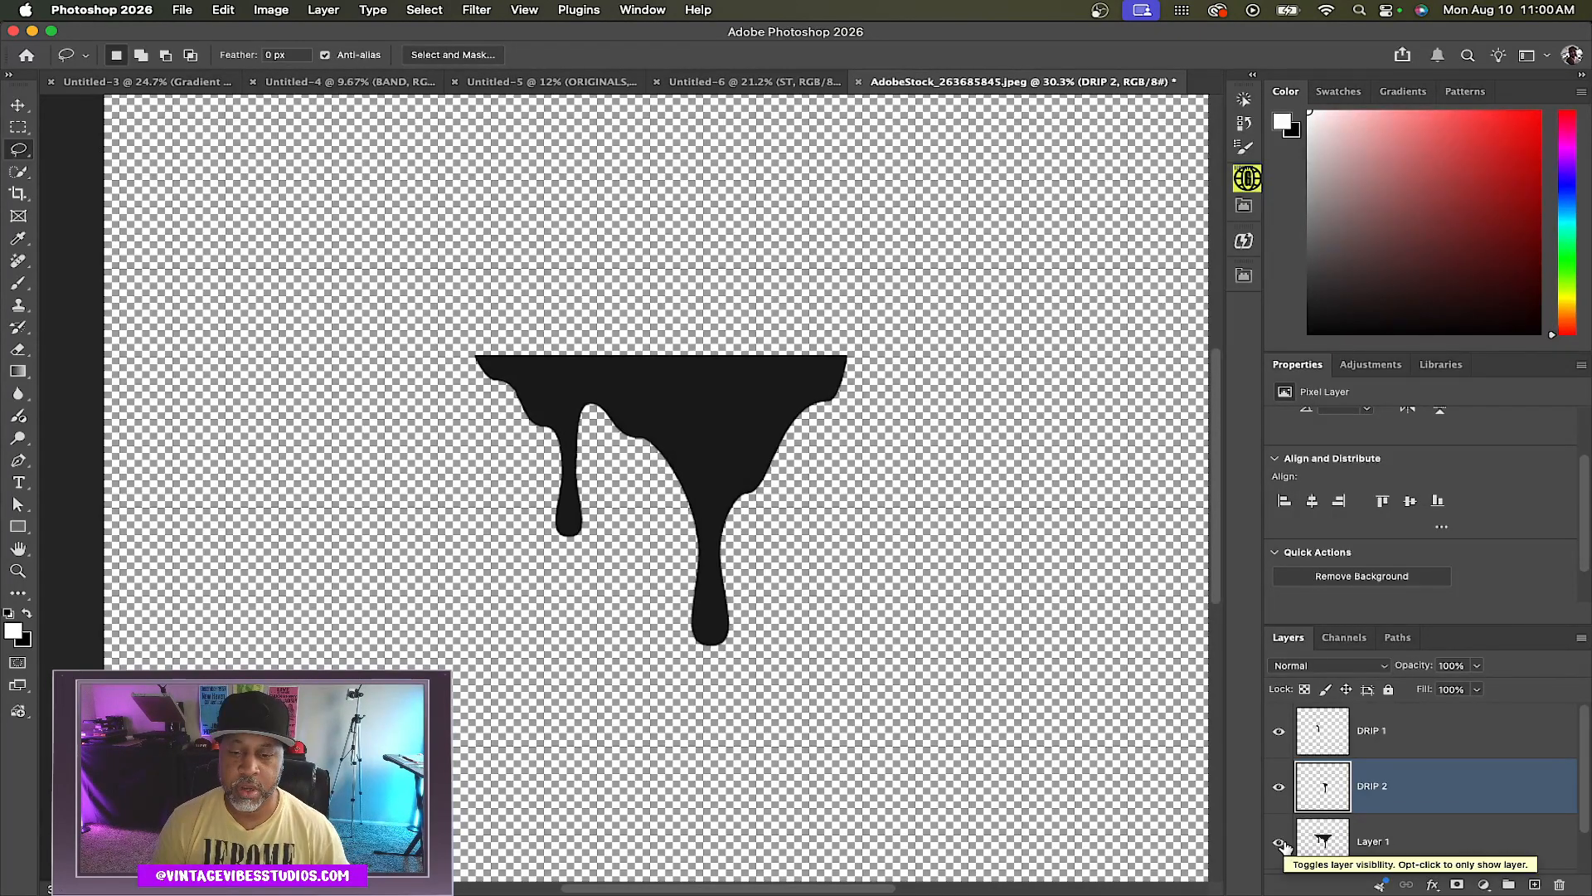
Hide the full drip layer and move the narrow drip into the poster, under the ST tag
left_click(1279, 841)
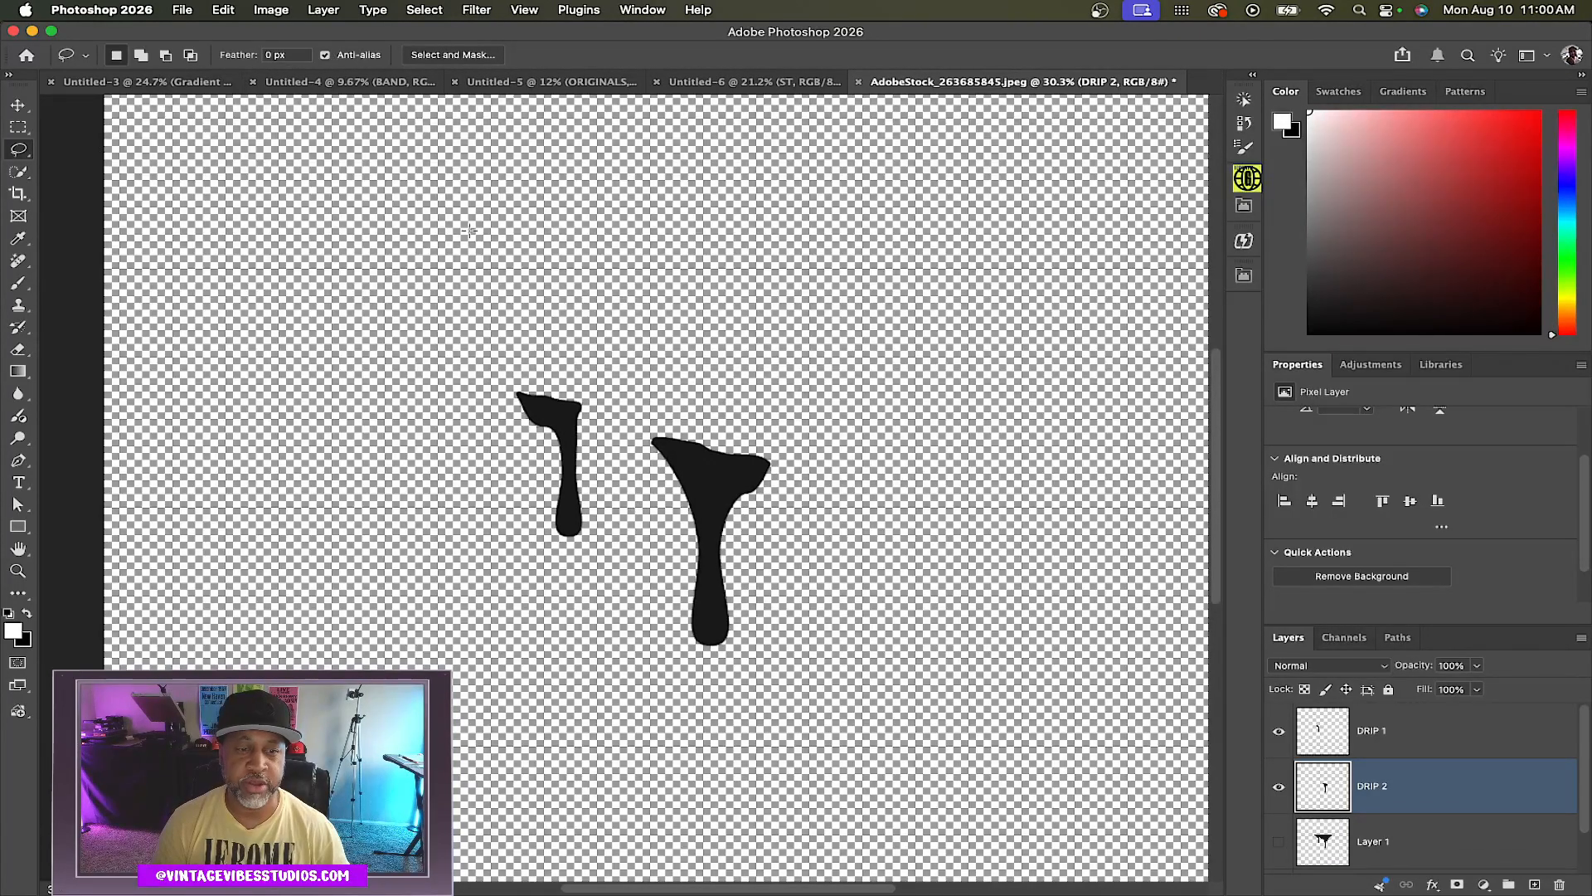
key("v")
left_click(568, 421, "shift")
left_click_drag(568, 421, 521, 589)
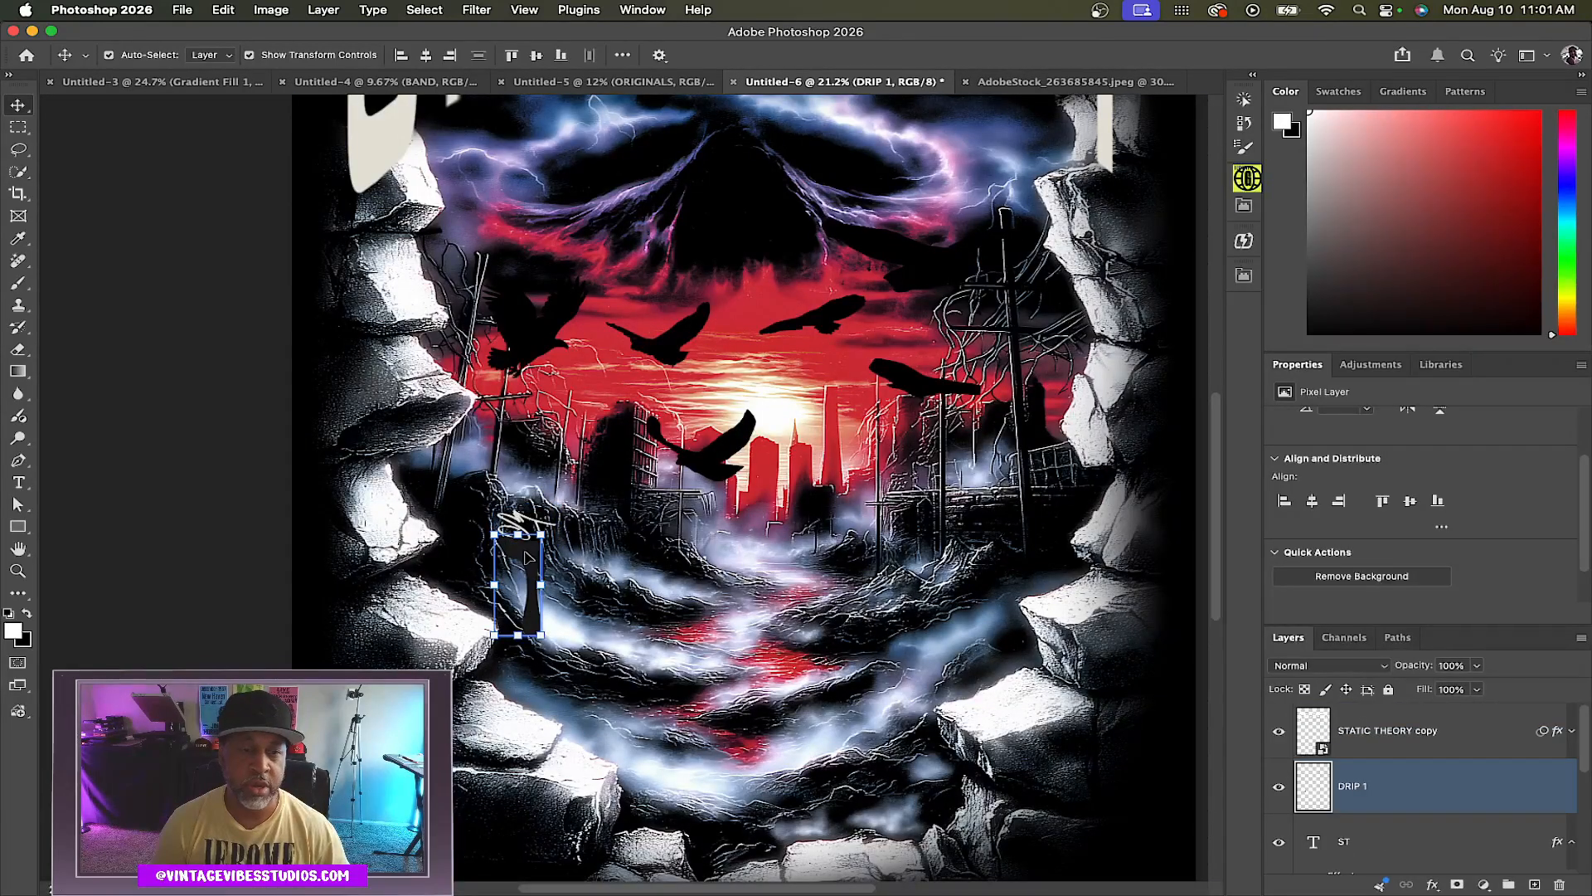
Add a Color Overlay effect to the drip layer in the poster
scroll(531, 557, "up", 6)
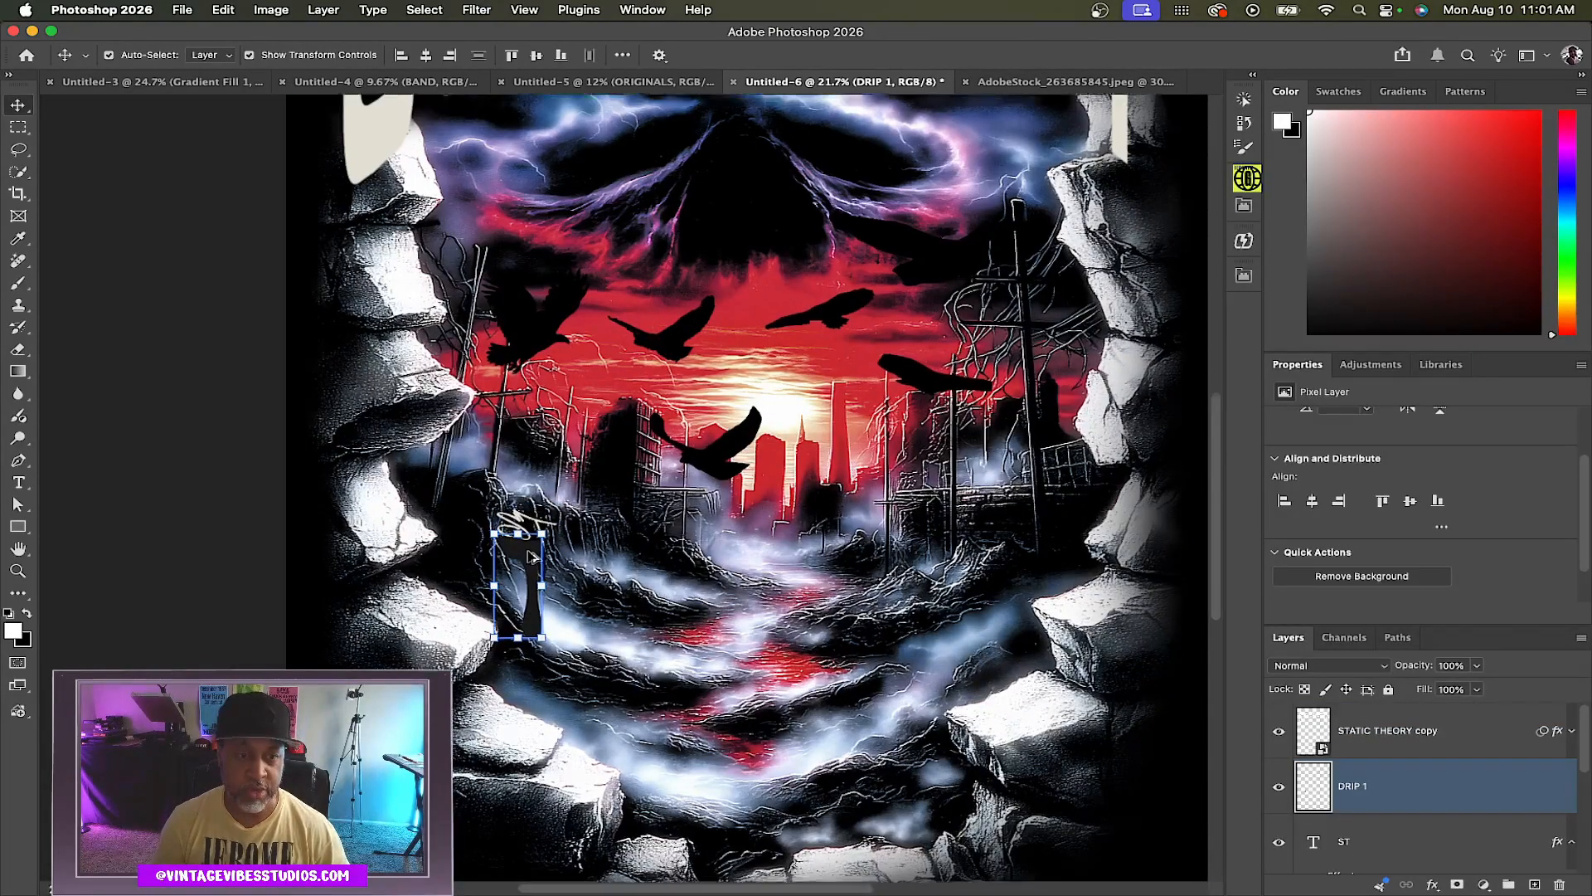
scroll(532, 557, "up", 1)
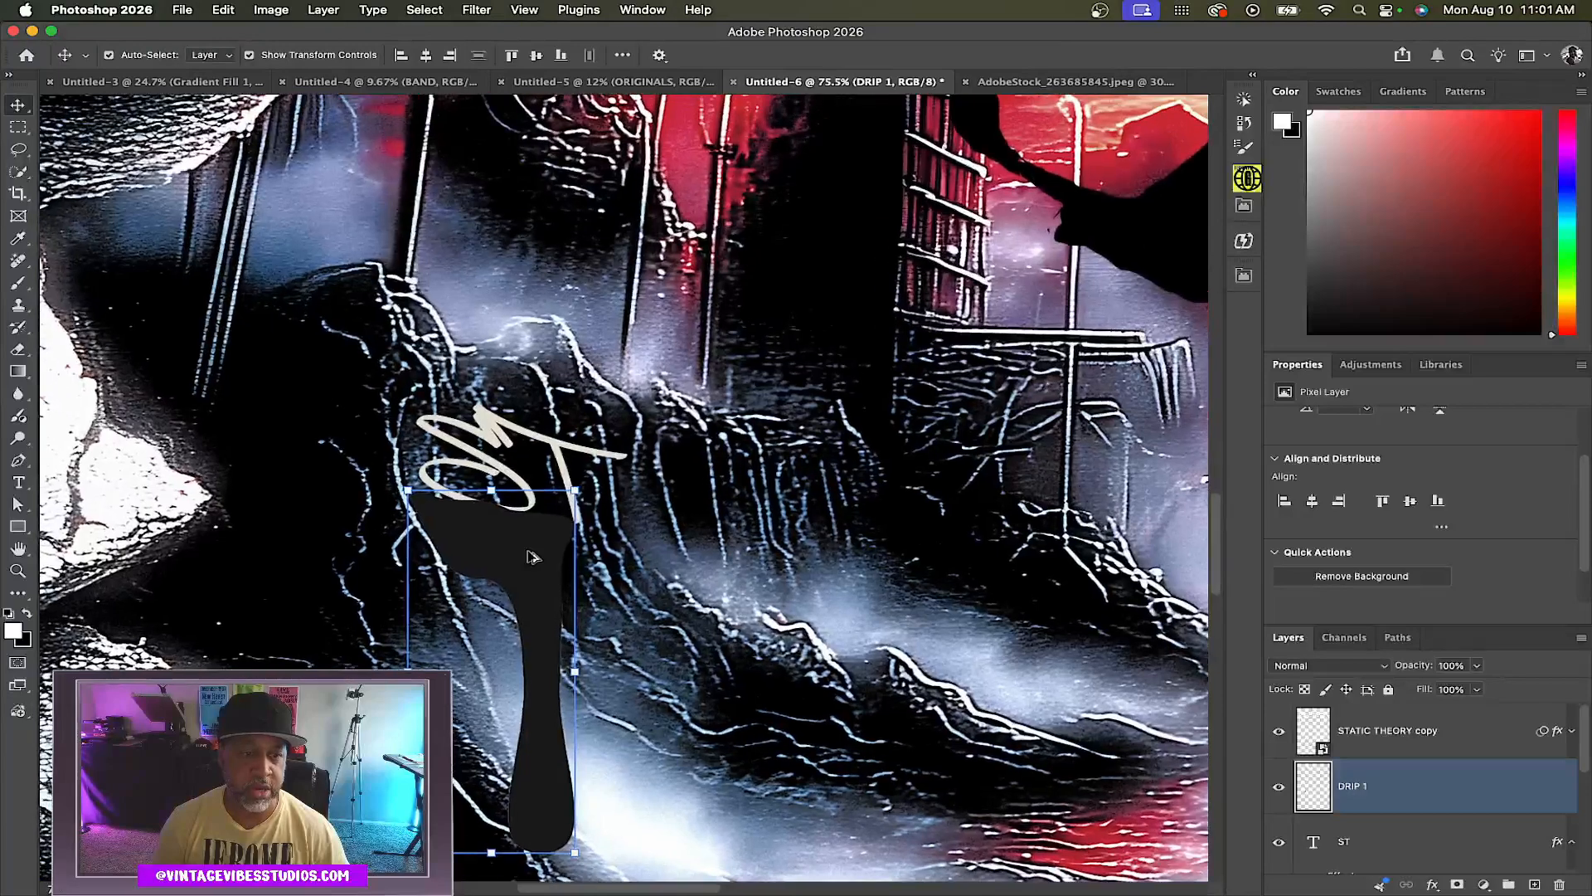
scroll(537, 562, "up", 3)
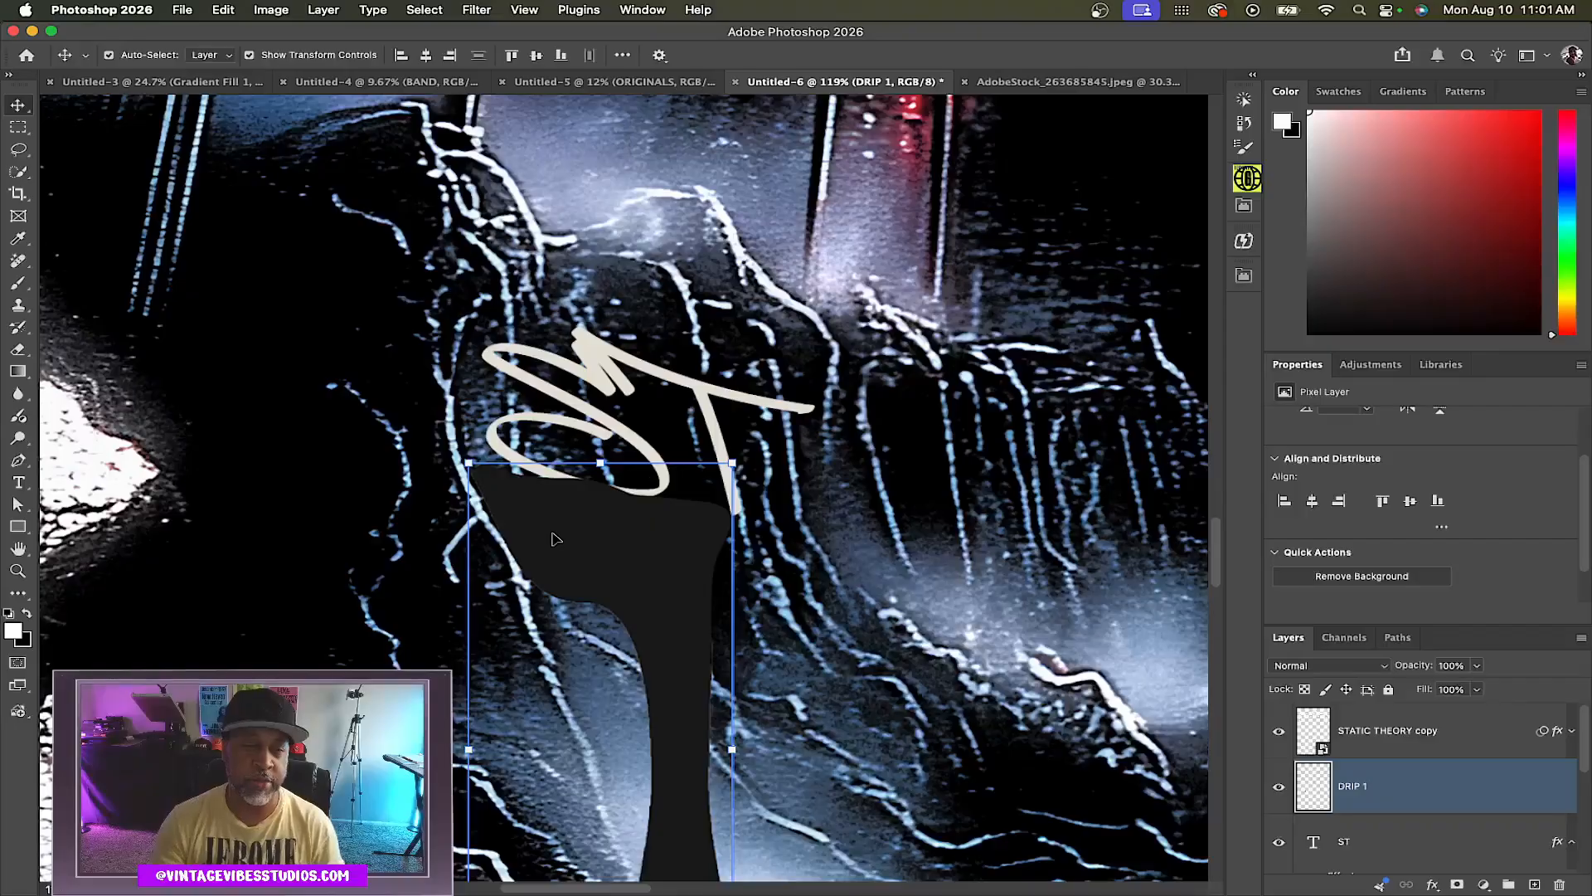
left_click_drag(622, 543, 623, 562)
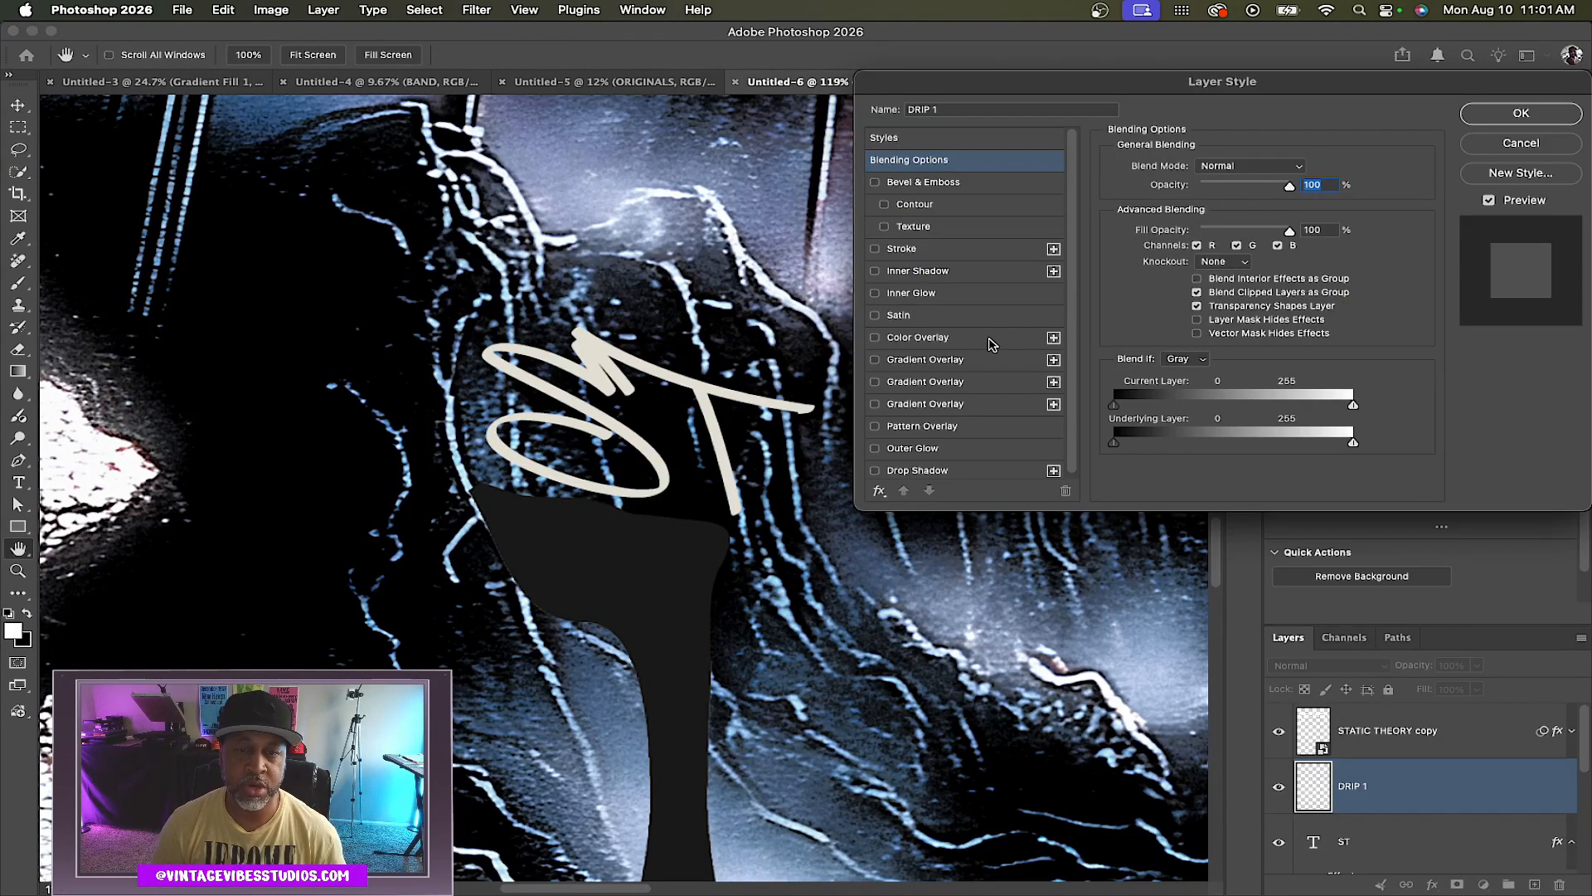
left_click(1003, 338)
left_click(1521, 112)
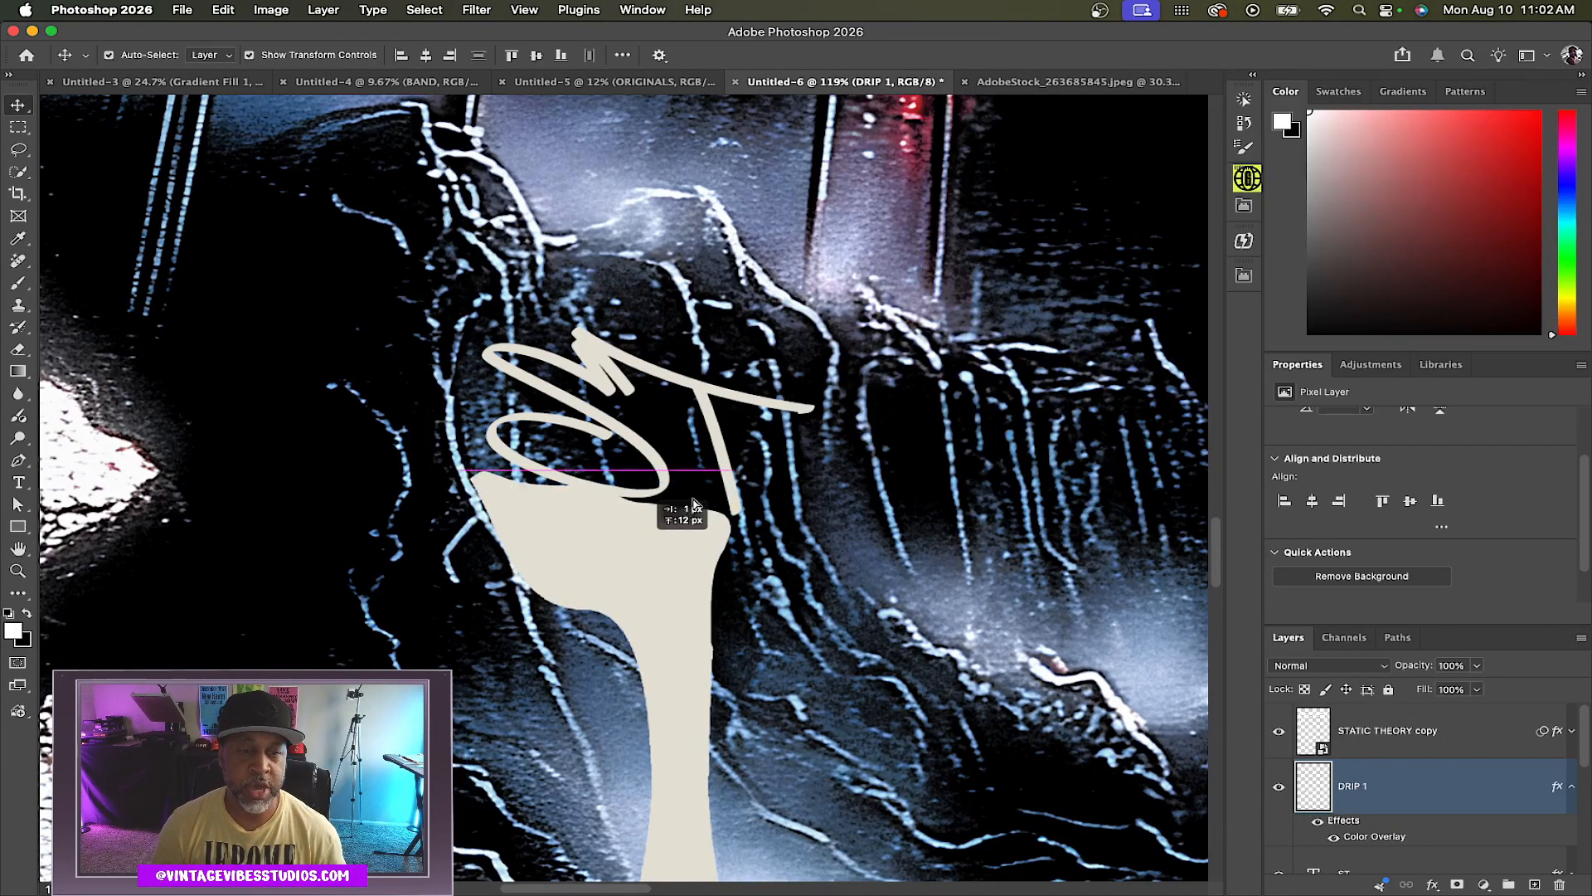
Scale the drip down to about 52% and fit it beneath the tag's loop
mouse_move(737, 473)
left_mouse_down()
mouse_move(589, 709)
mouse_move(607, 749)
mouse_move(624, 526)
left_mouse_up()
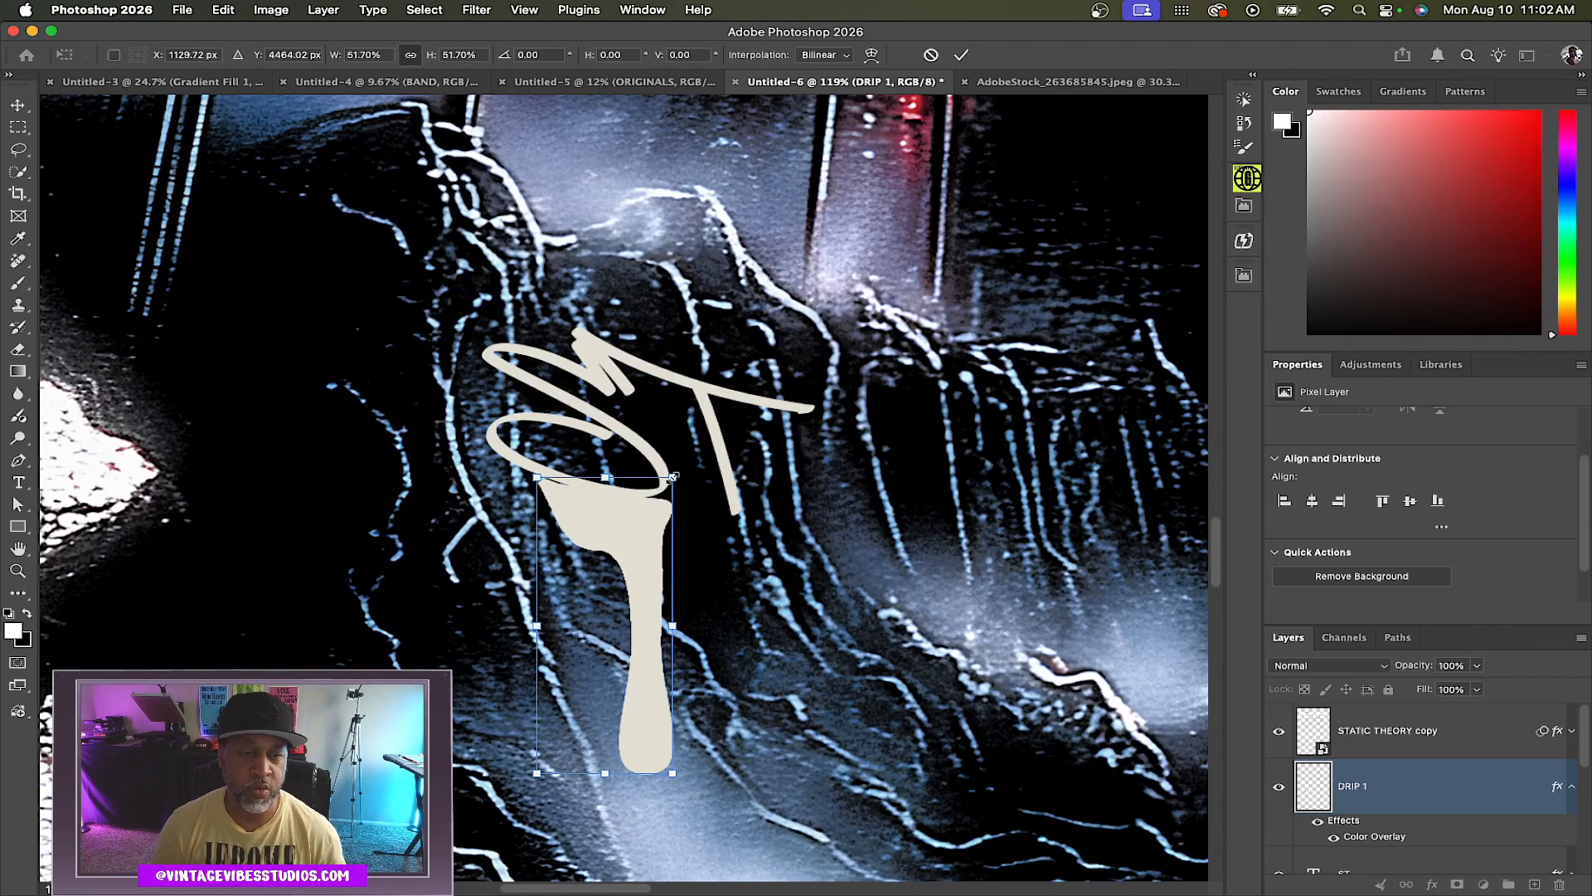
left_click_drag(673, 476, 666, 478)
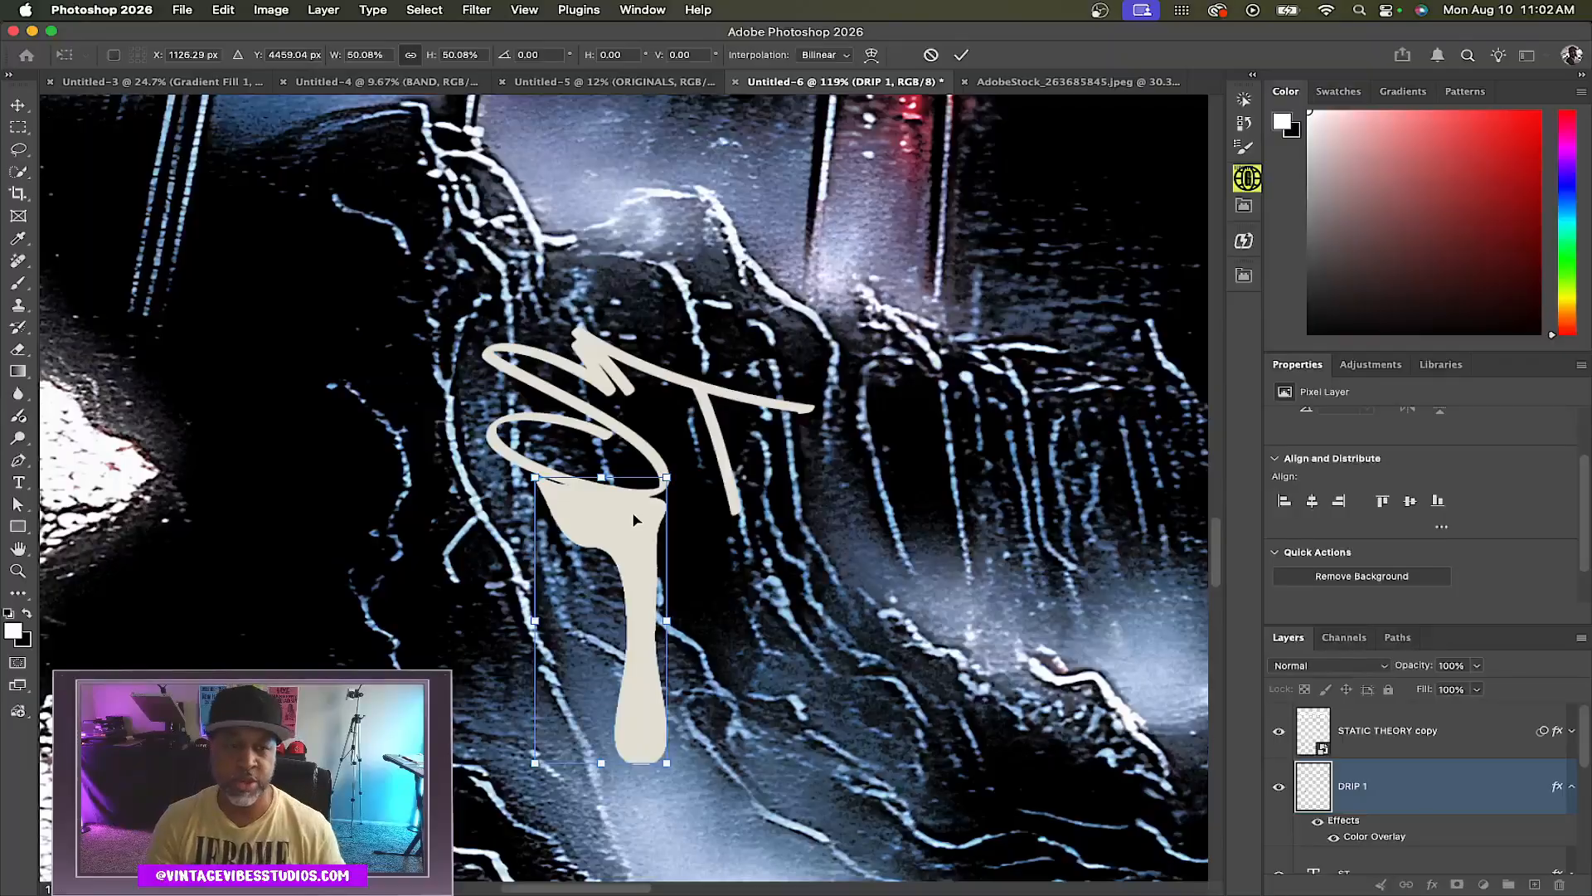
key("Return")
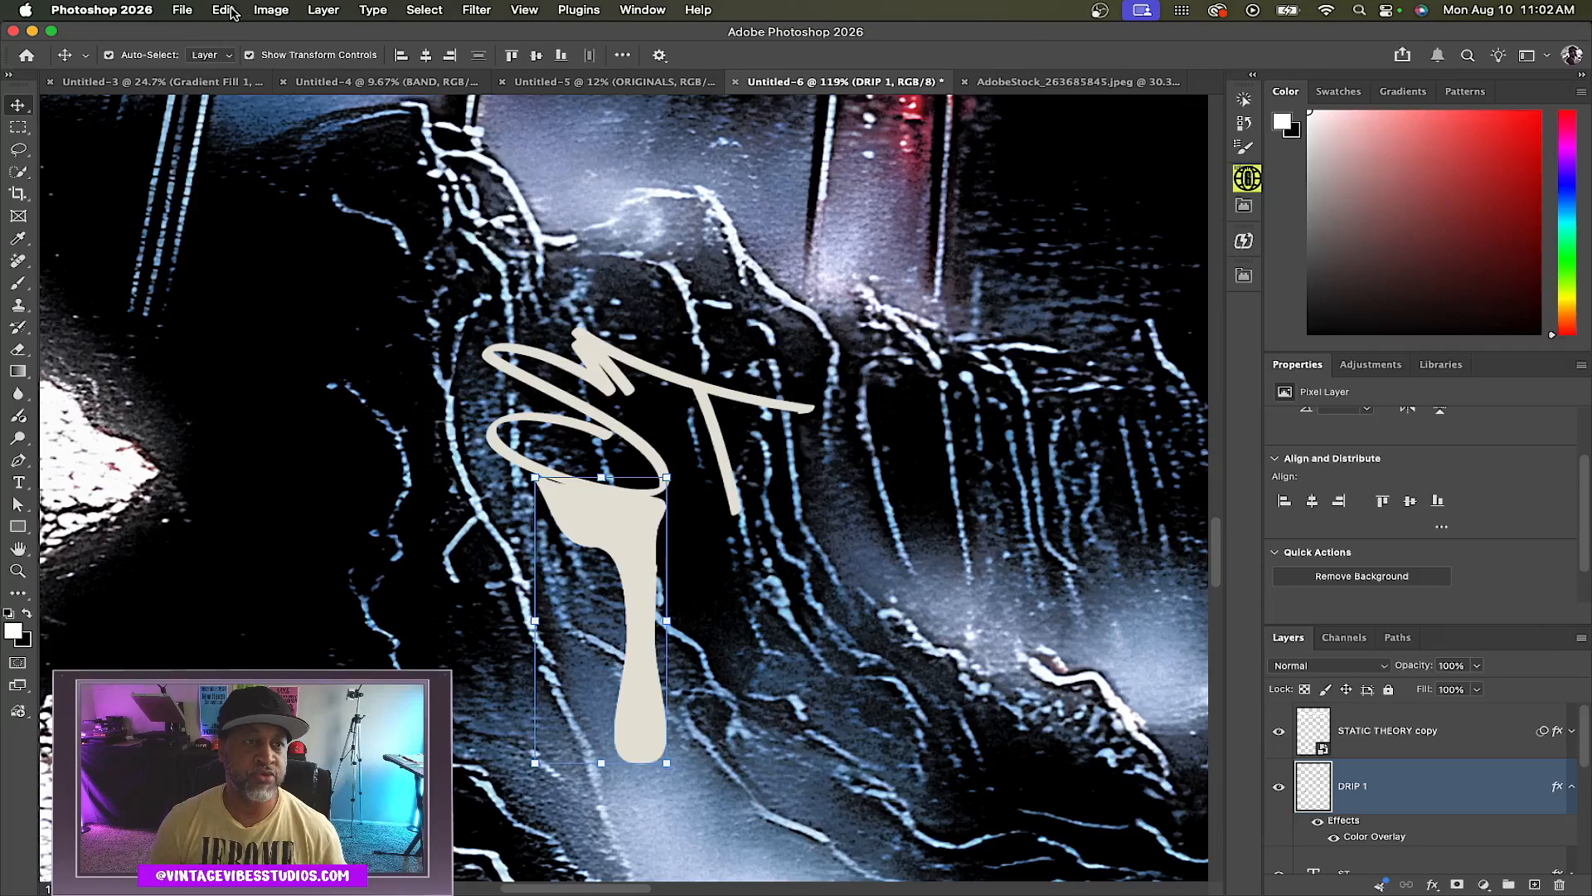
Warp the drip, pulling its top-left edge to follow the curve of the tag's loop
left_click(223, 10)
mouse_move(257, 434)
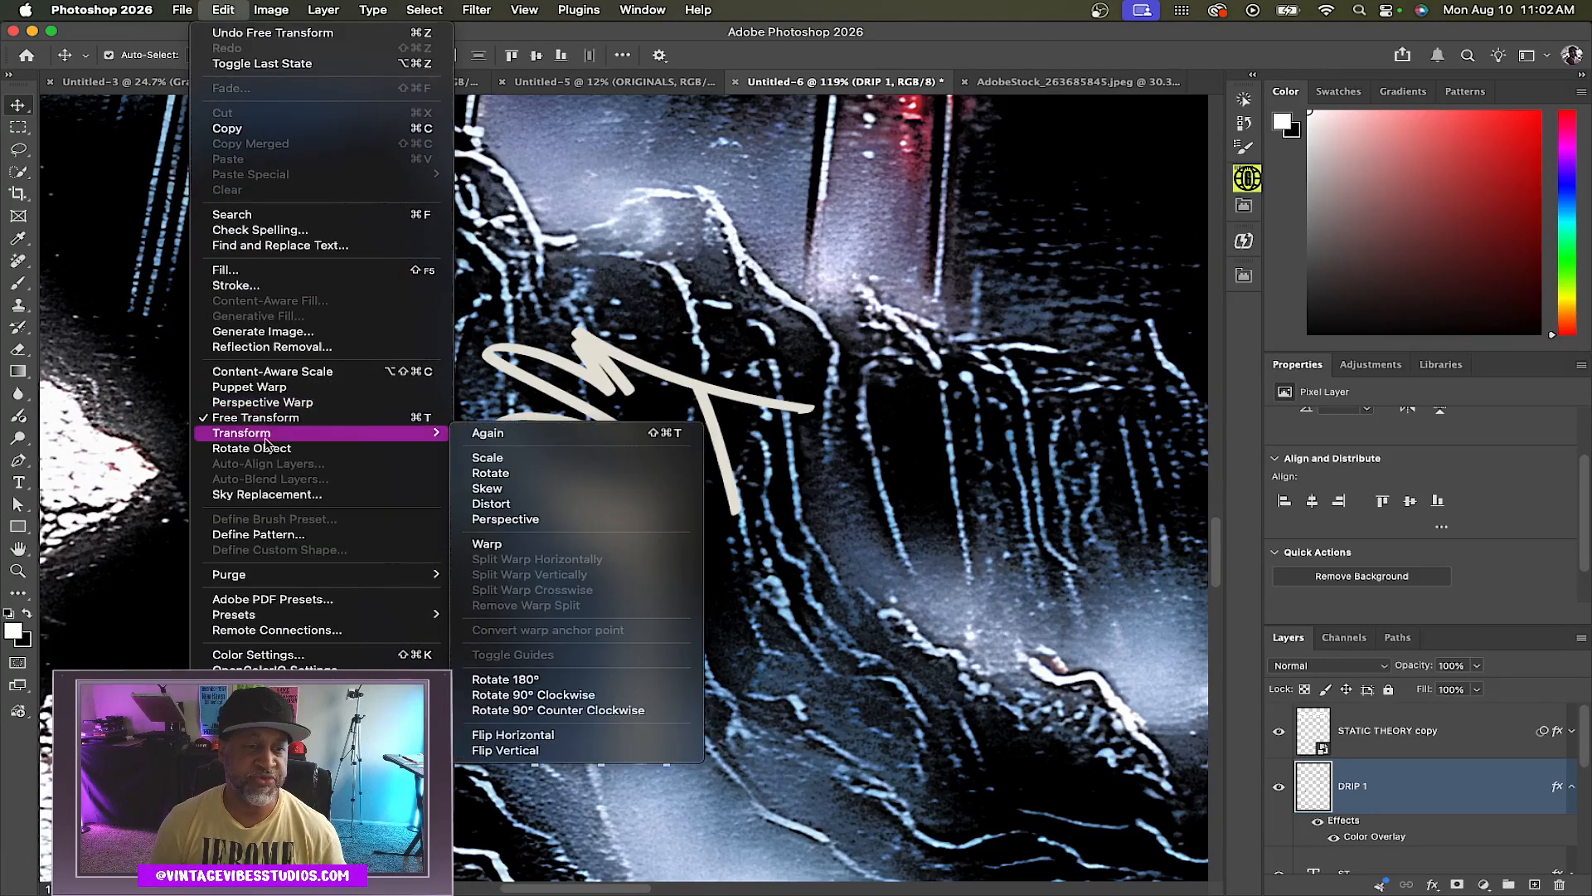
left_click(489, 544)
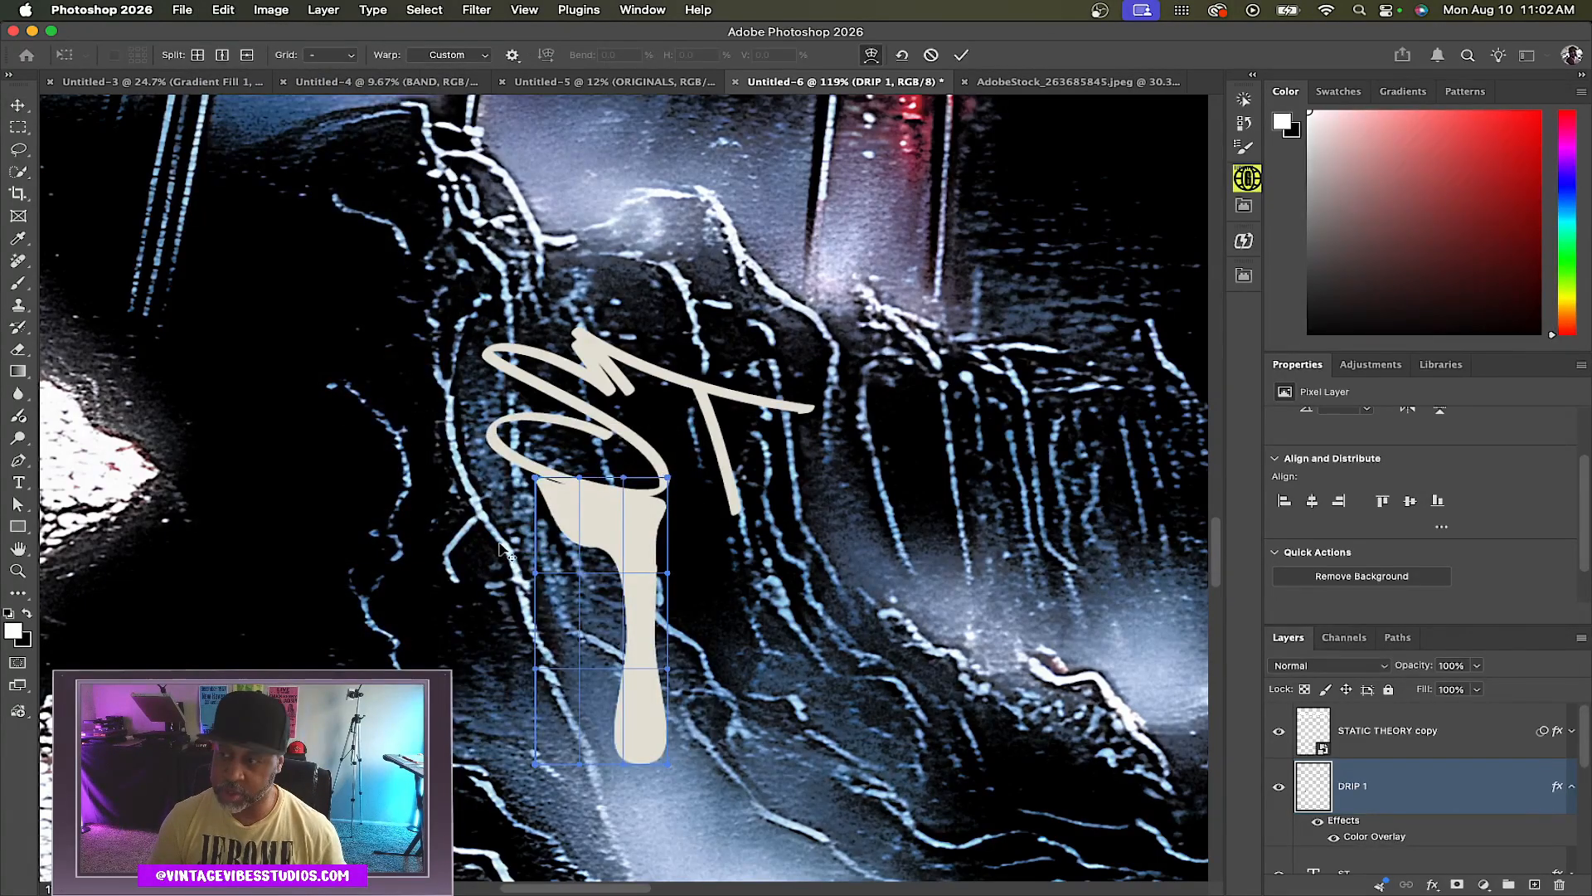
scroll(502, 547, "up", 3)
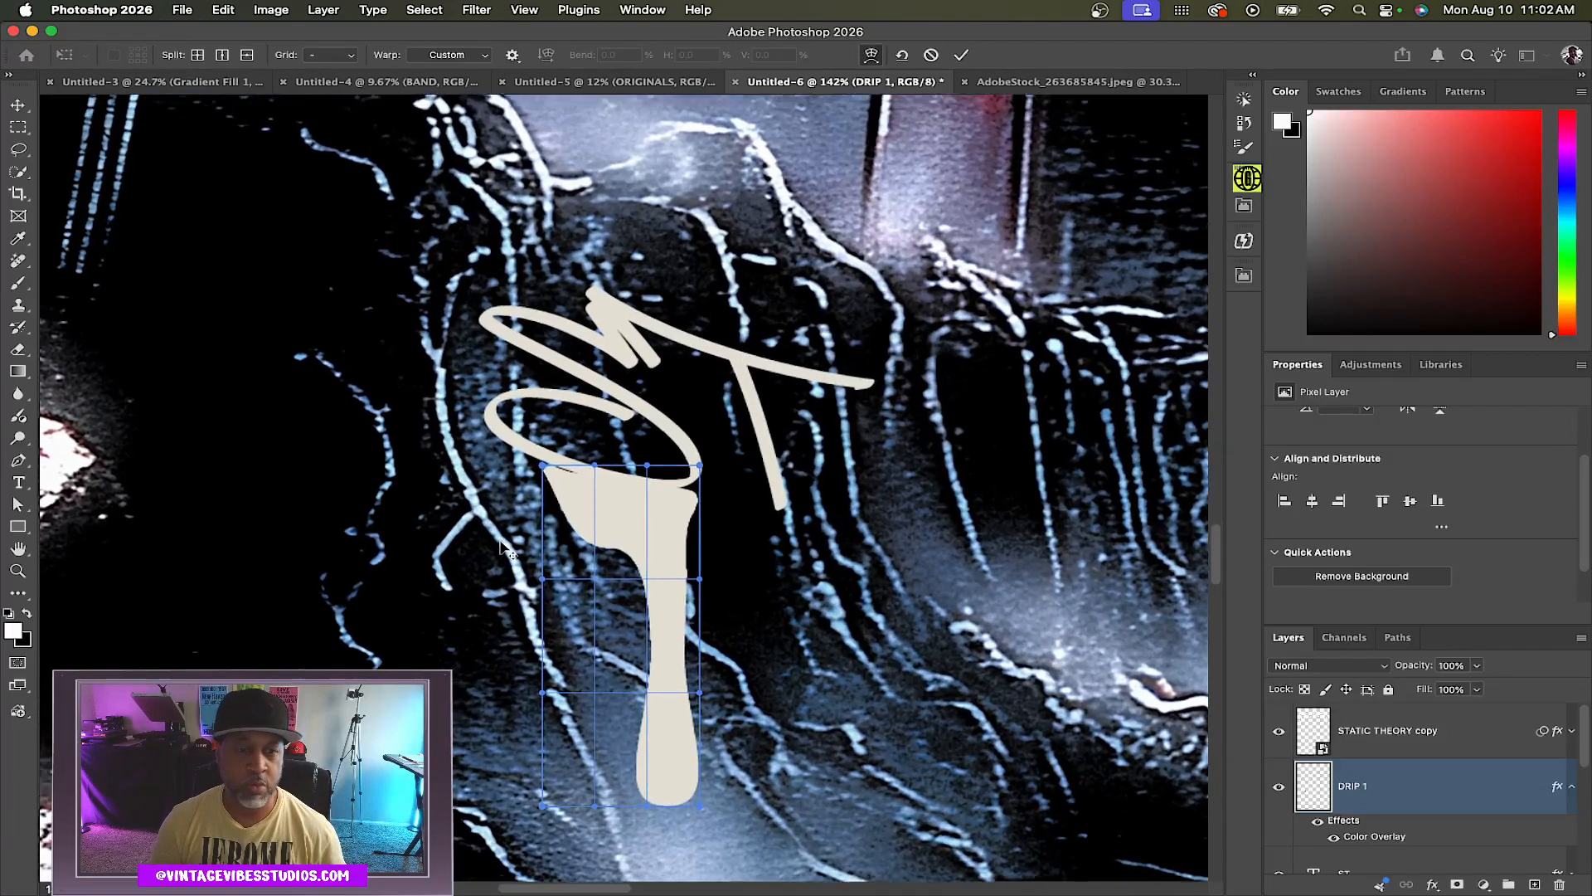
scroll(501, 547, "up", 2)
left_click(560, 450)
left_click_drag(559, 446, 617, 457)
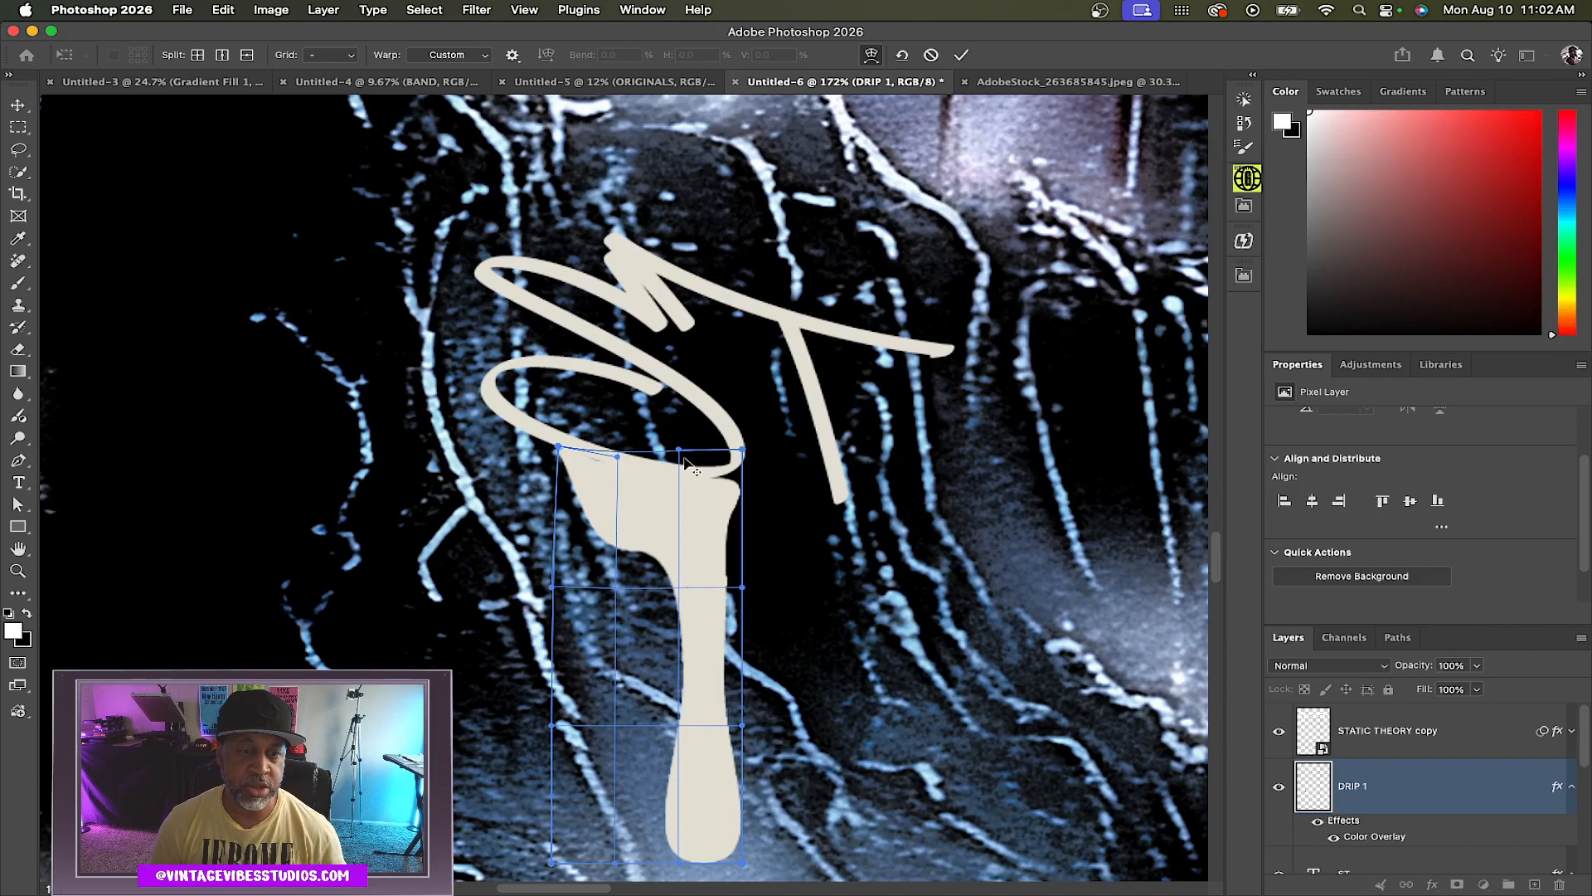
Refine the drip's warp, pulling its top corners and handles to hug the underside of the tag's loop
scroll(685, 461, "up", 3)
left_click_drag(795, 443, 801, 425)
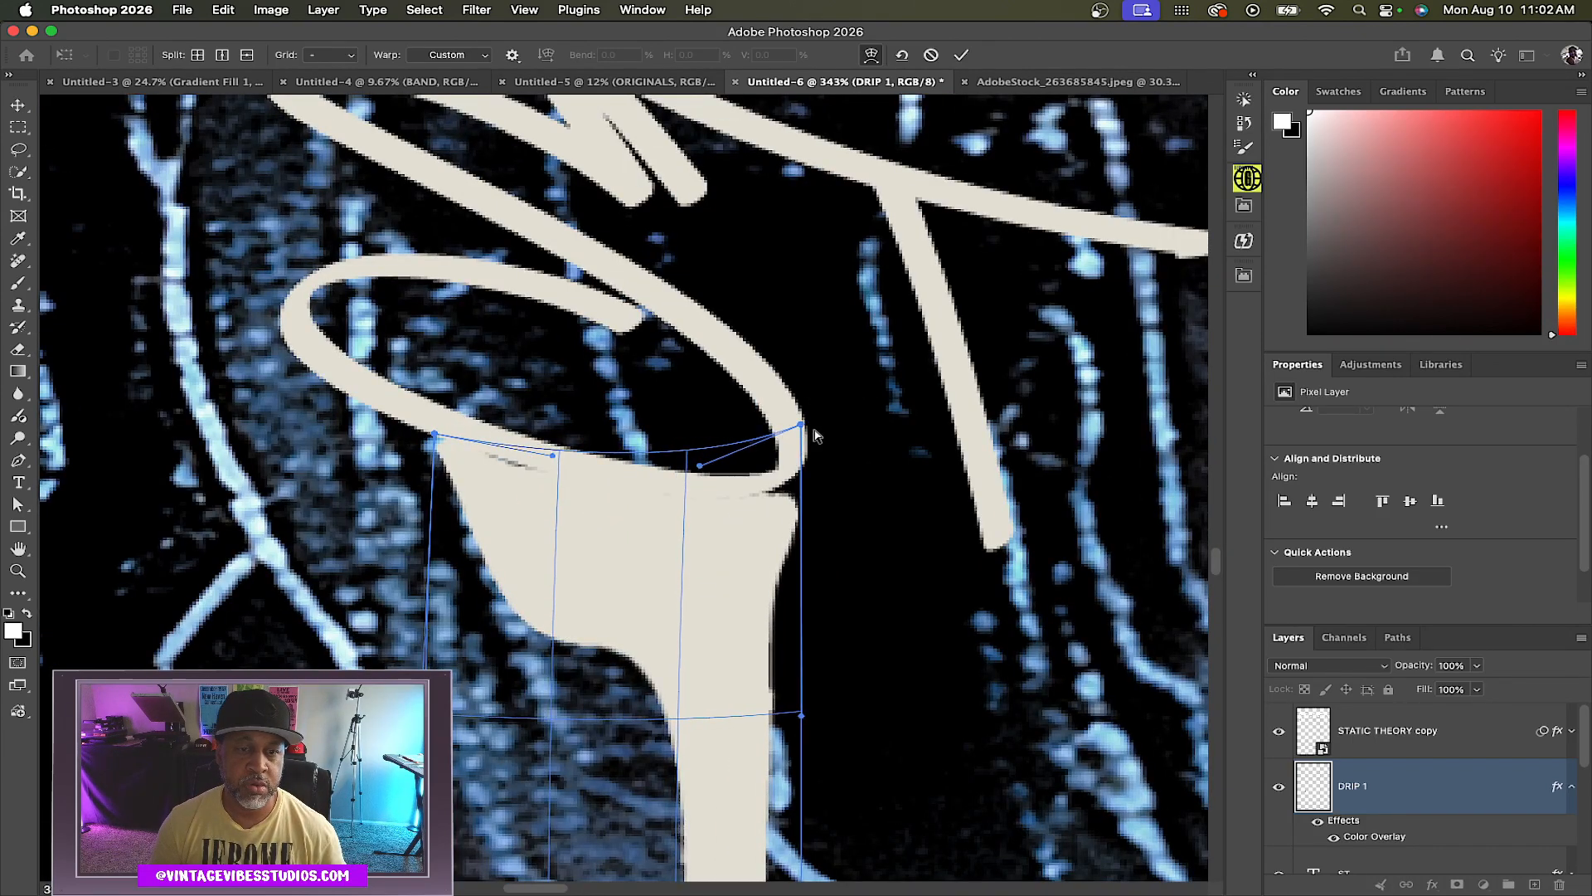
left_click_drag(802, 420, 803, 397)
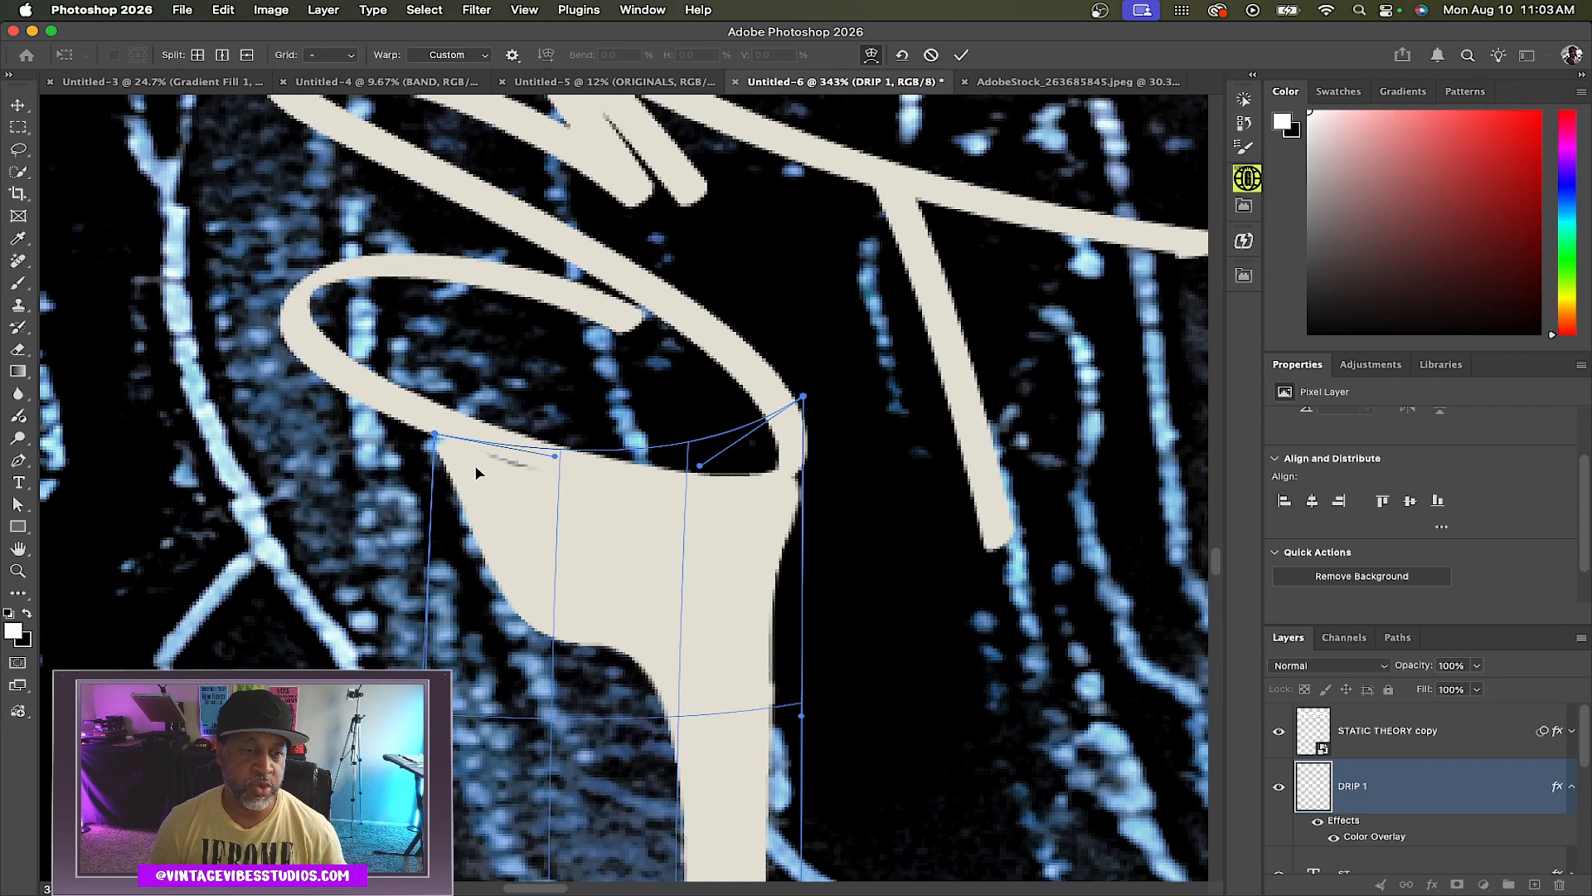
left_click_drag(437, 435, 443, 428)
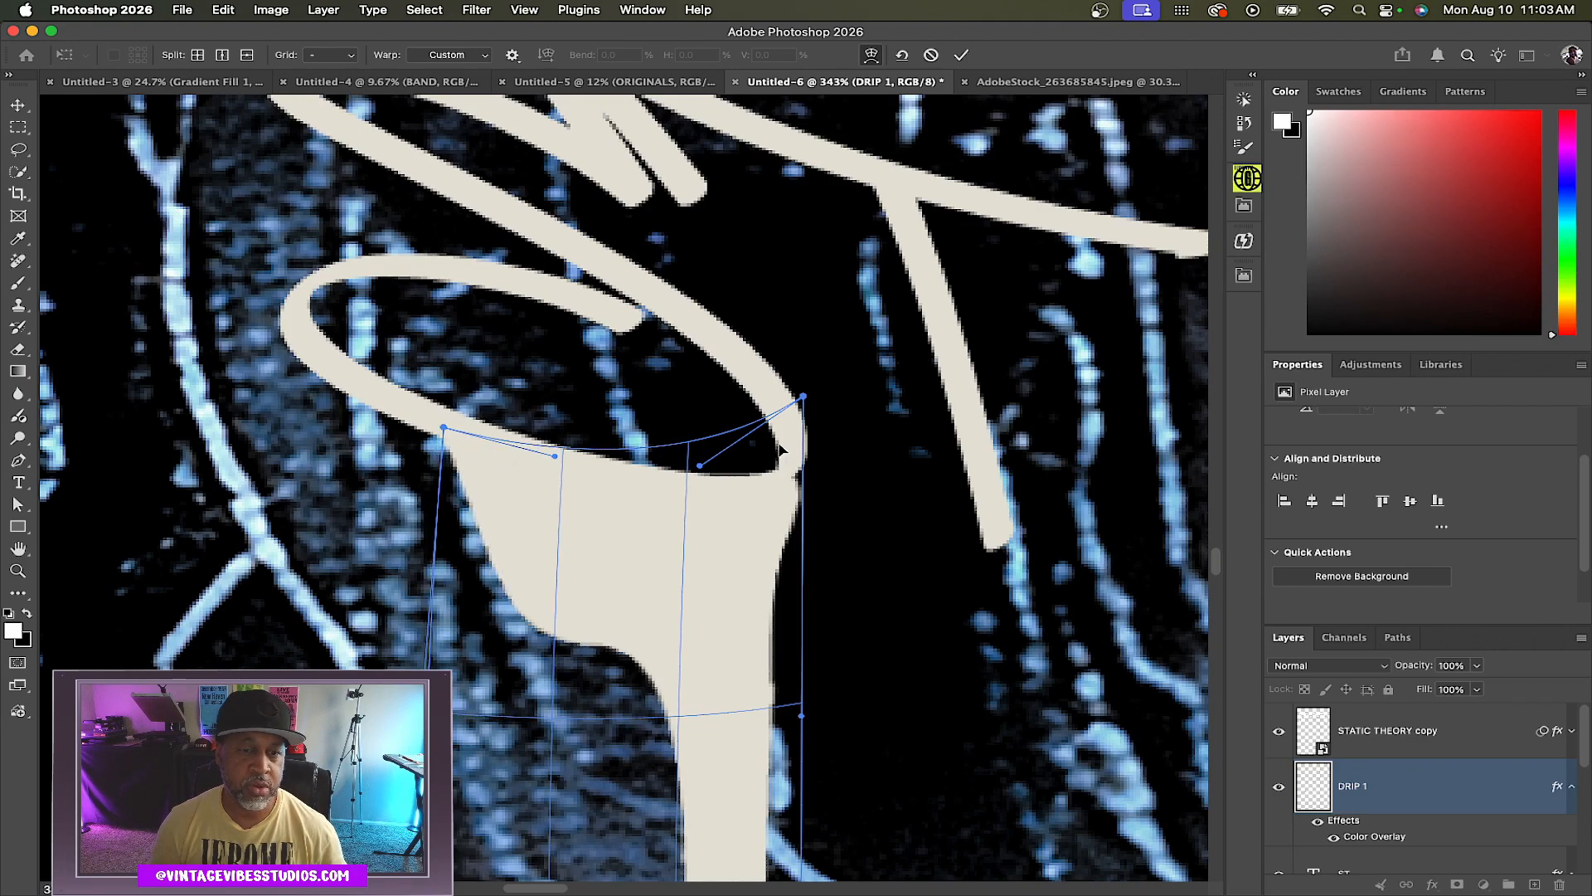
left_click_drag(805, 401, 799, 406)
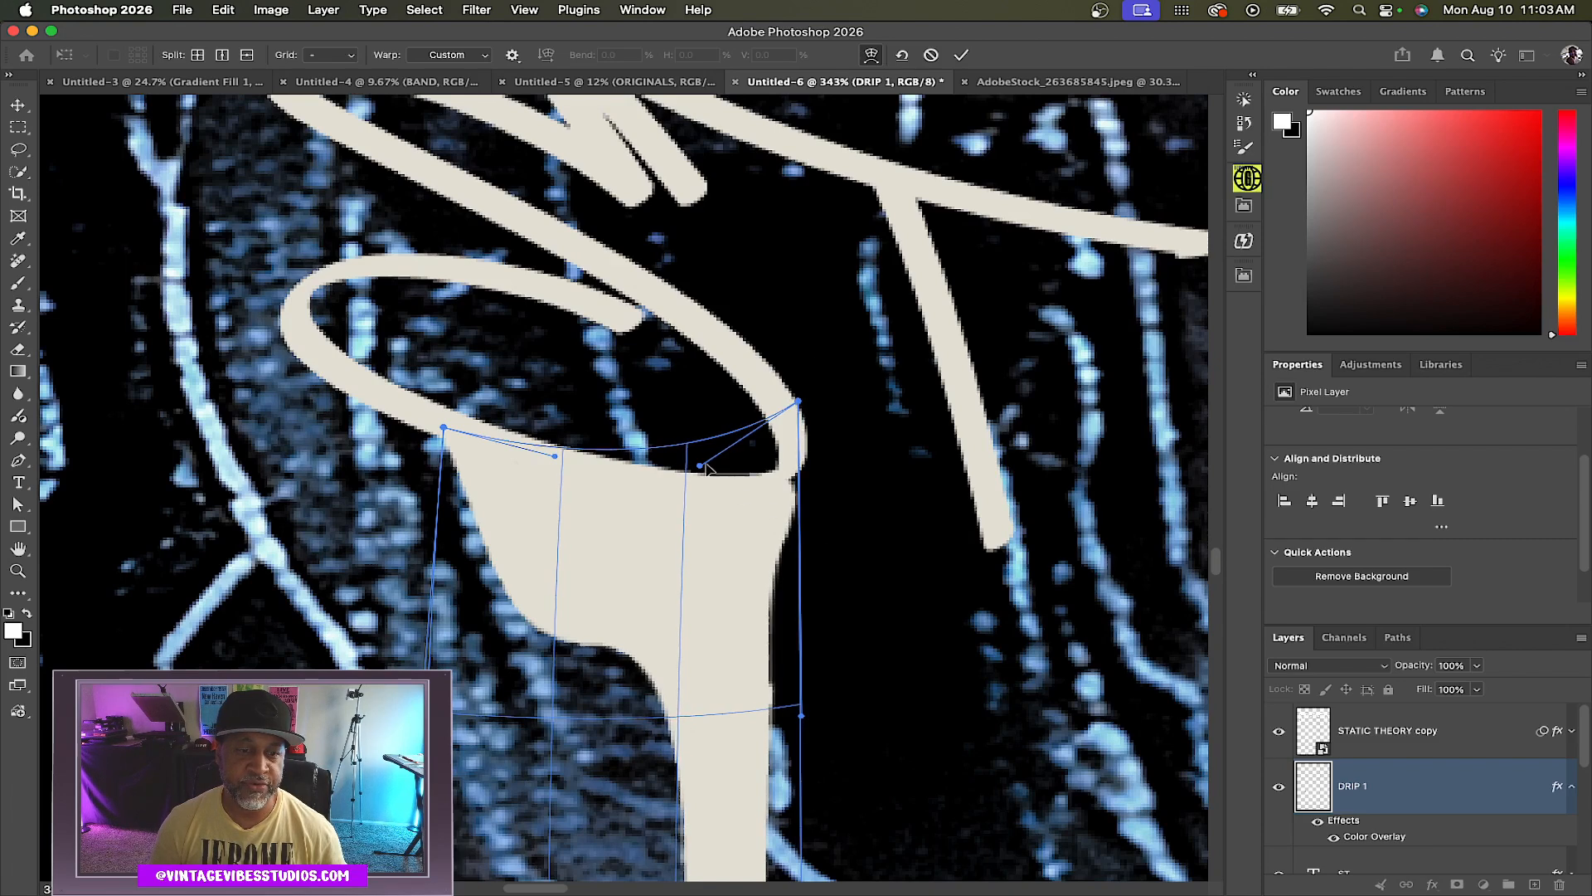
left_click_drag(701, 468, 696, 456)
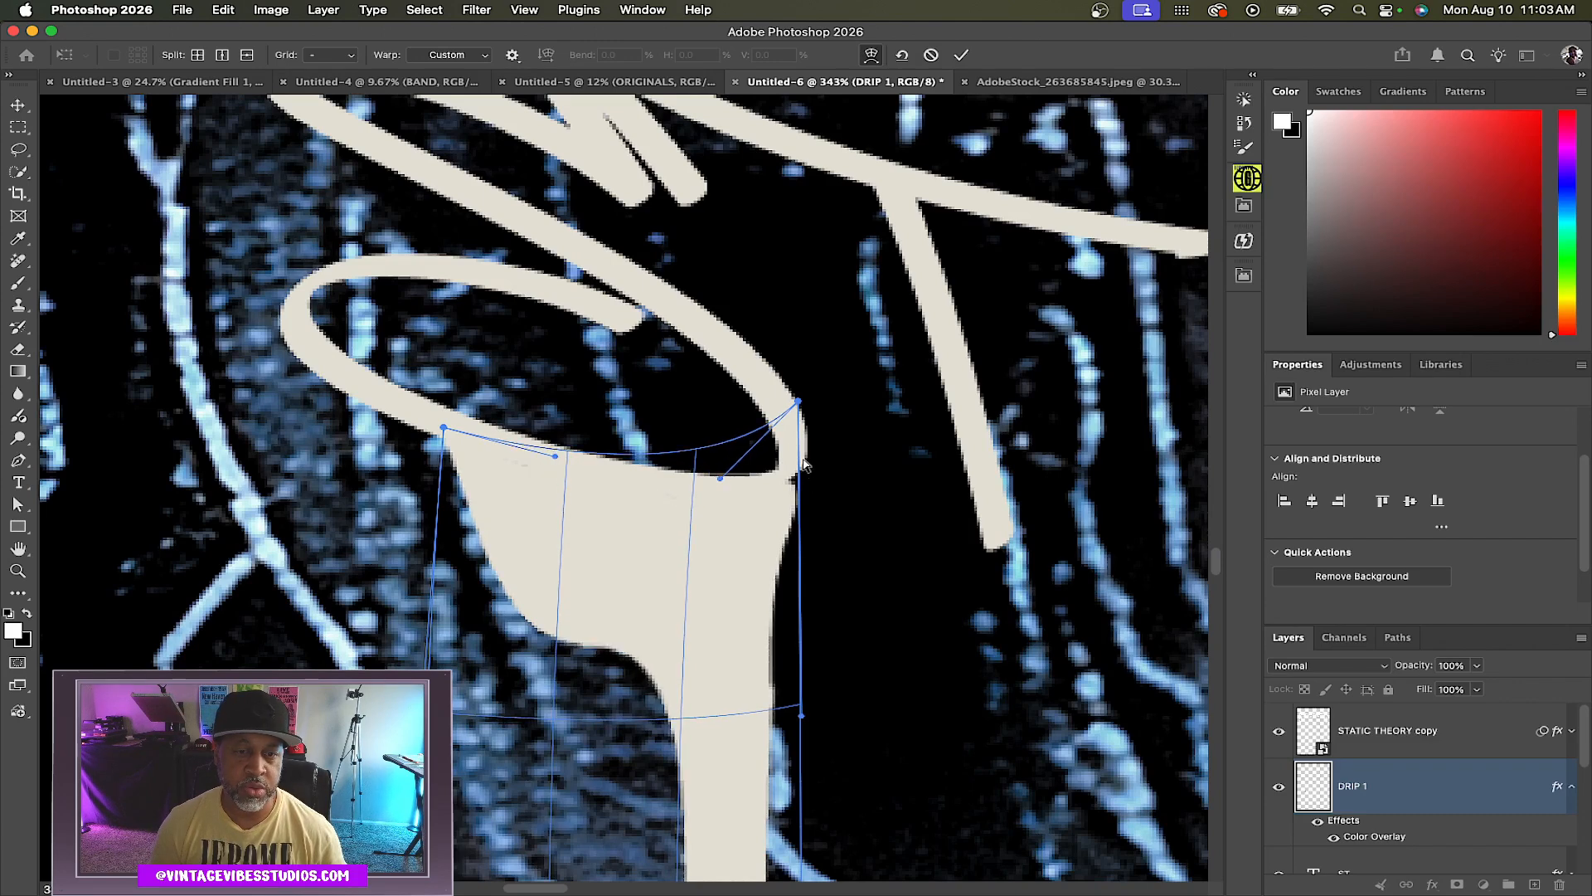
left_click_drag(798, 402, 816, 373)
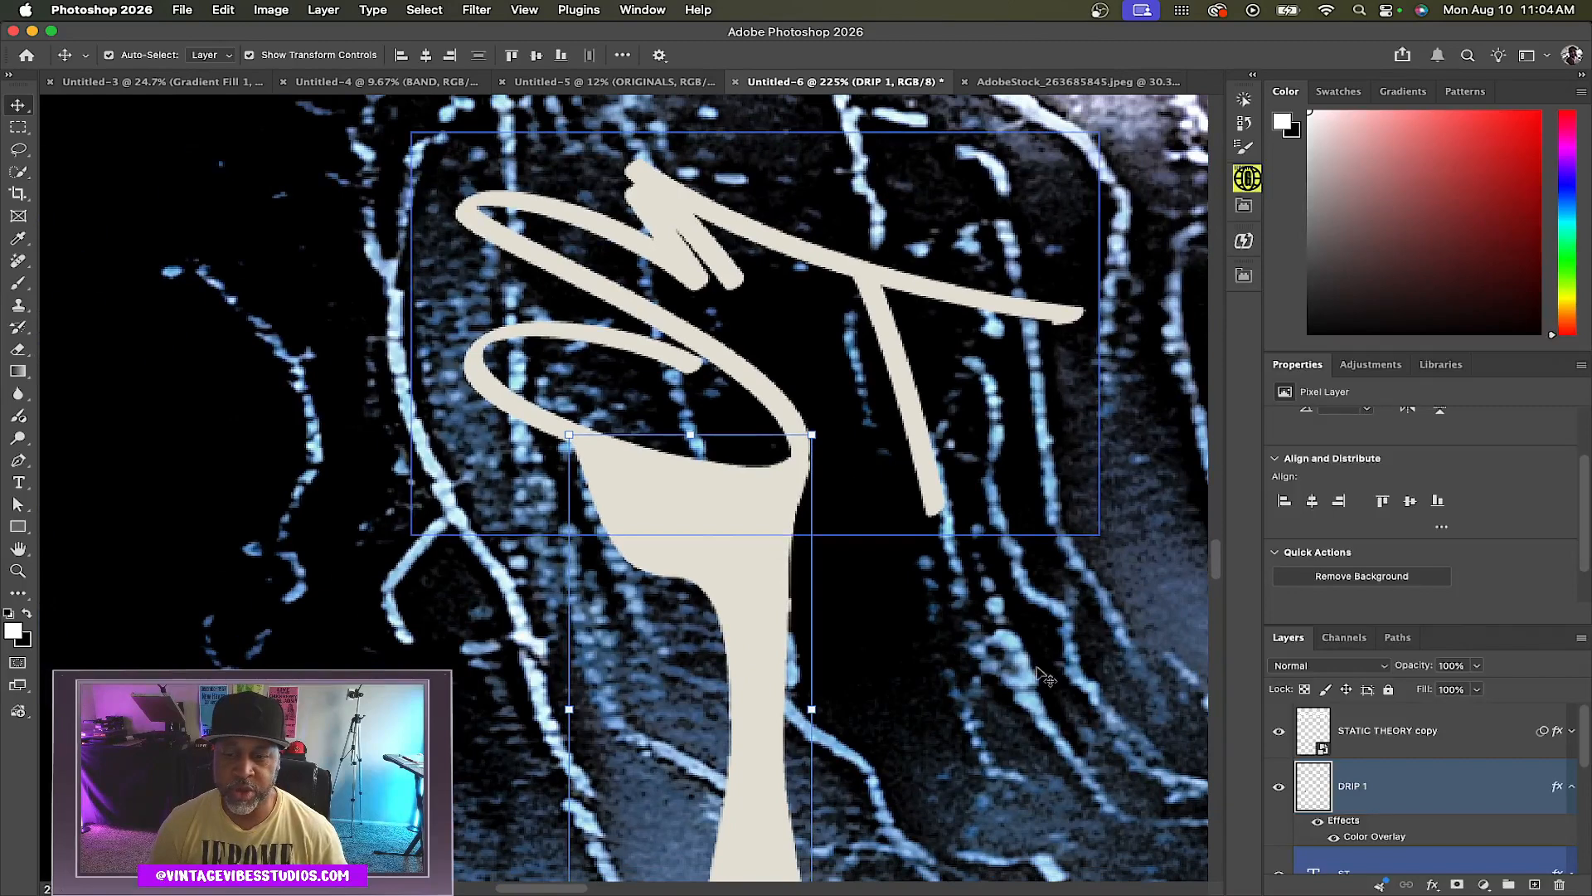
Move the DRIP 1 layer below the ST tag layer in the layer stack
left_click(1425, 788)
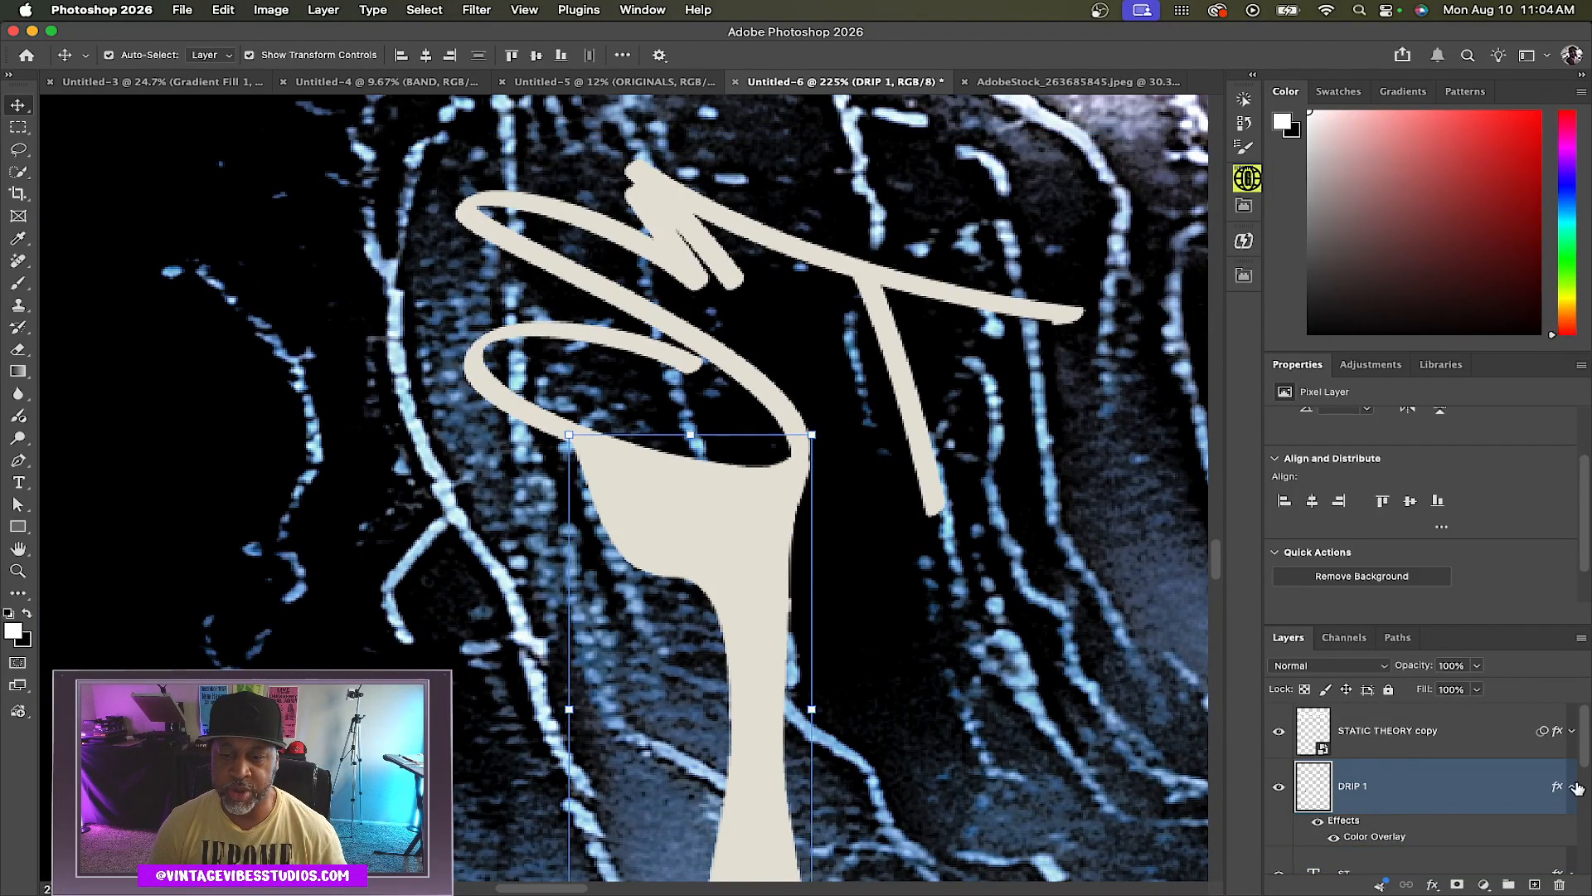
left_click(1390, 757, "shift")
scroll(1403, 763, "down", 3)
left_click(1397, 782)
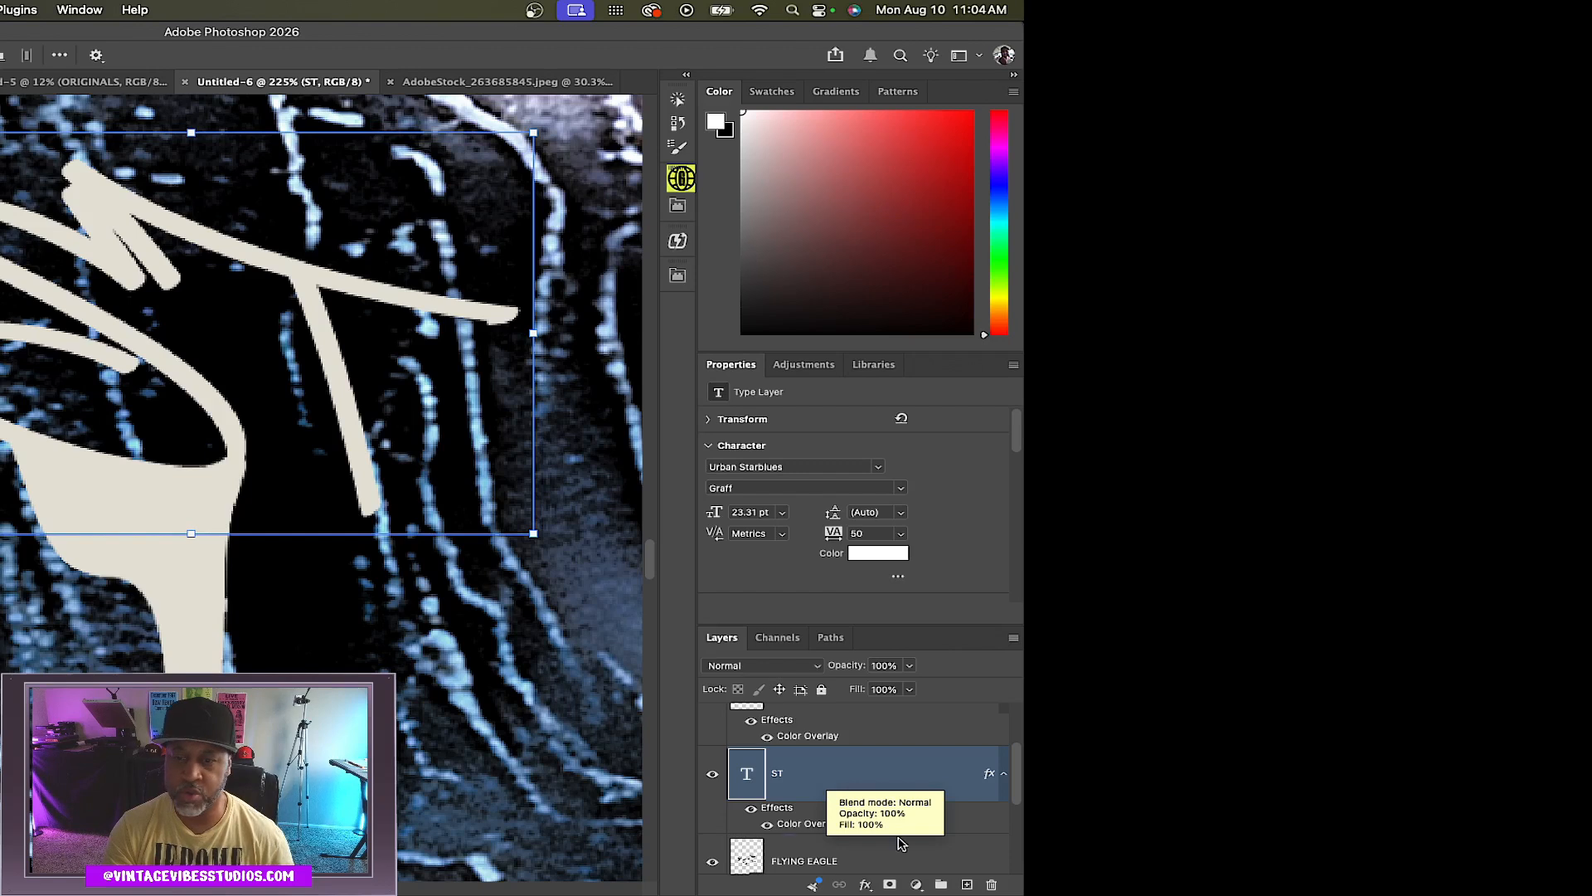
scroll(1426, 775, "up", 1)
scroll(864, 772, "up", 1)
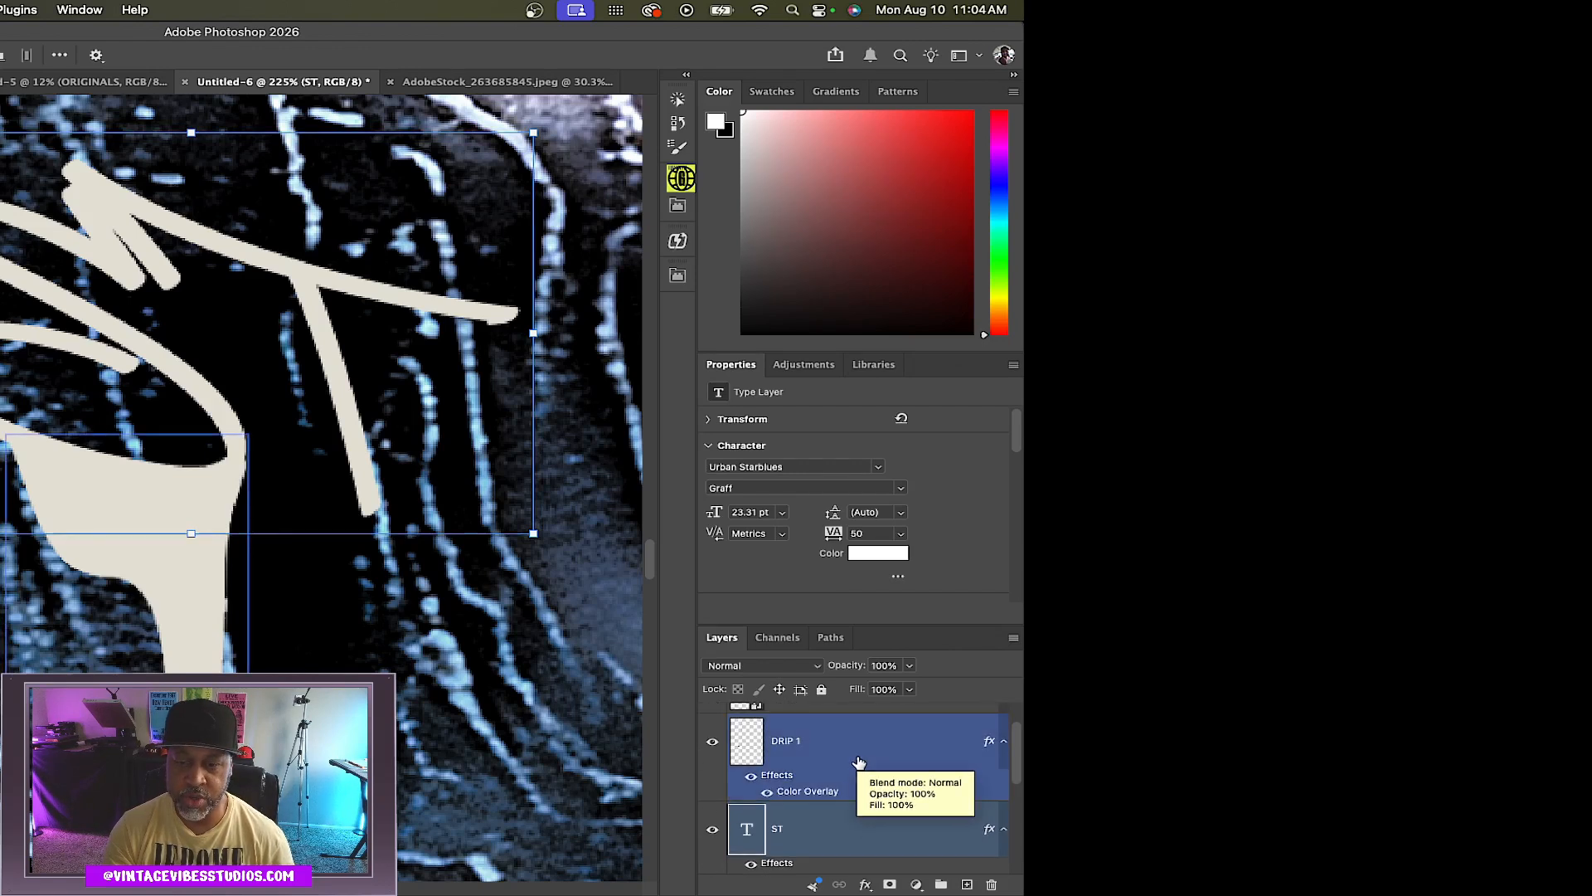
left_click(848, 740)
left_click_drag(848, 740, 841, 813)
scroll(850, 806, "up", 1)
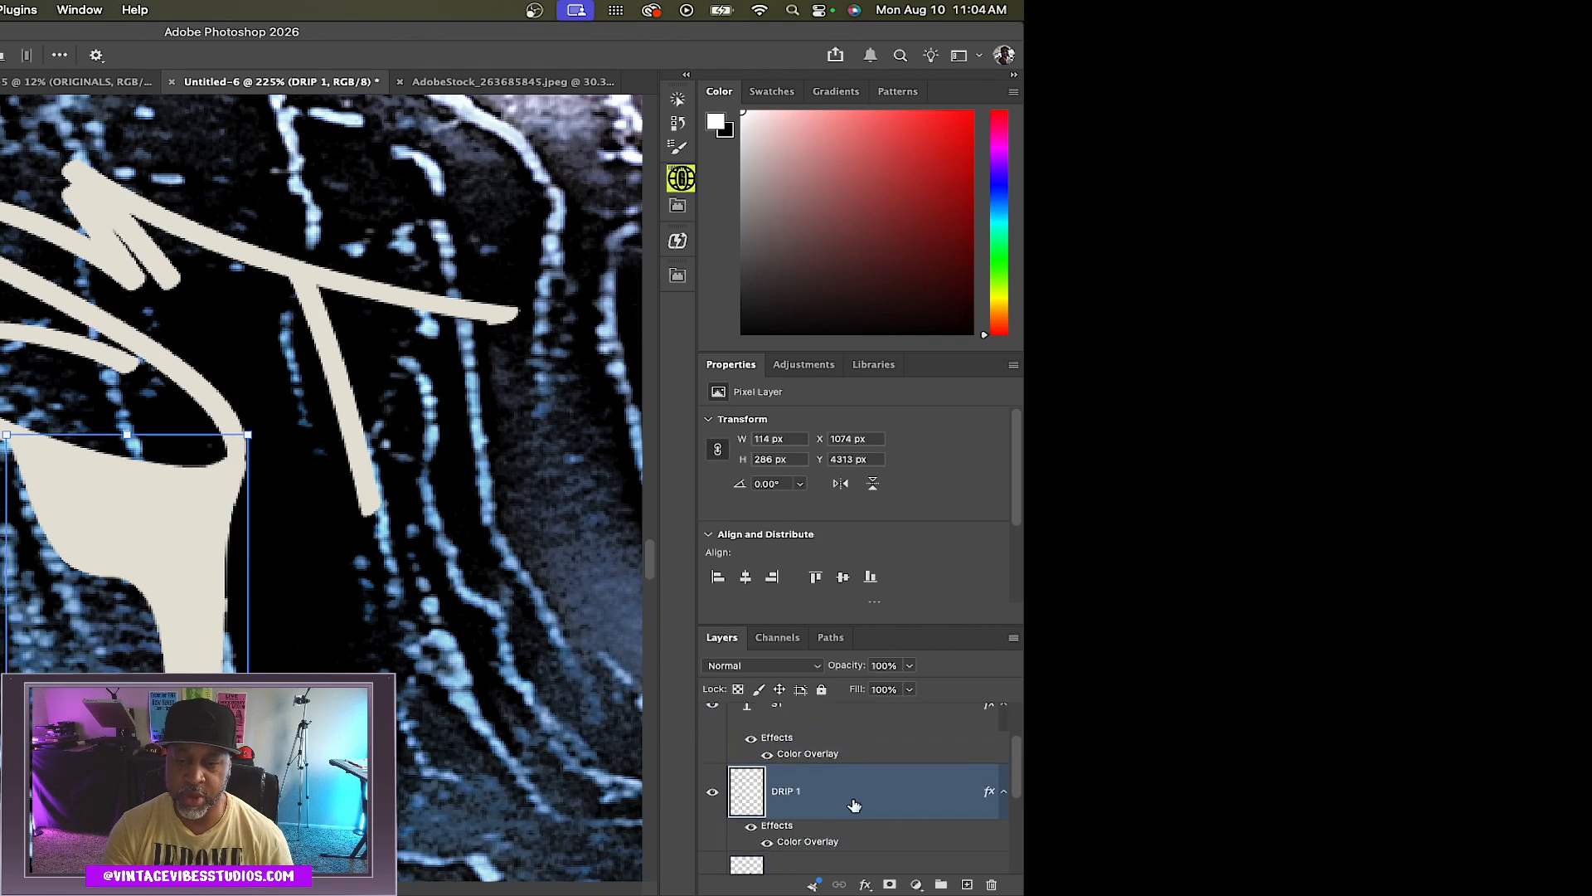
left_click(1003, 792)
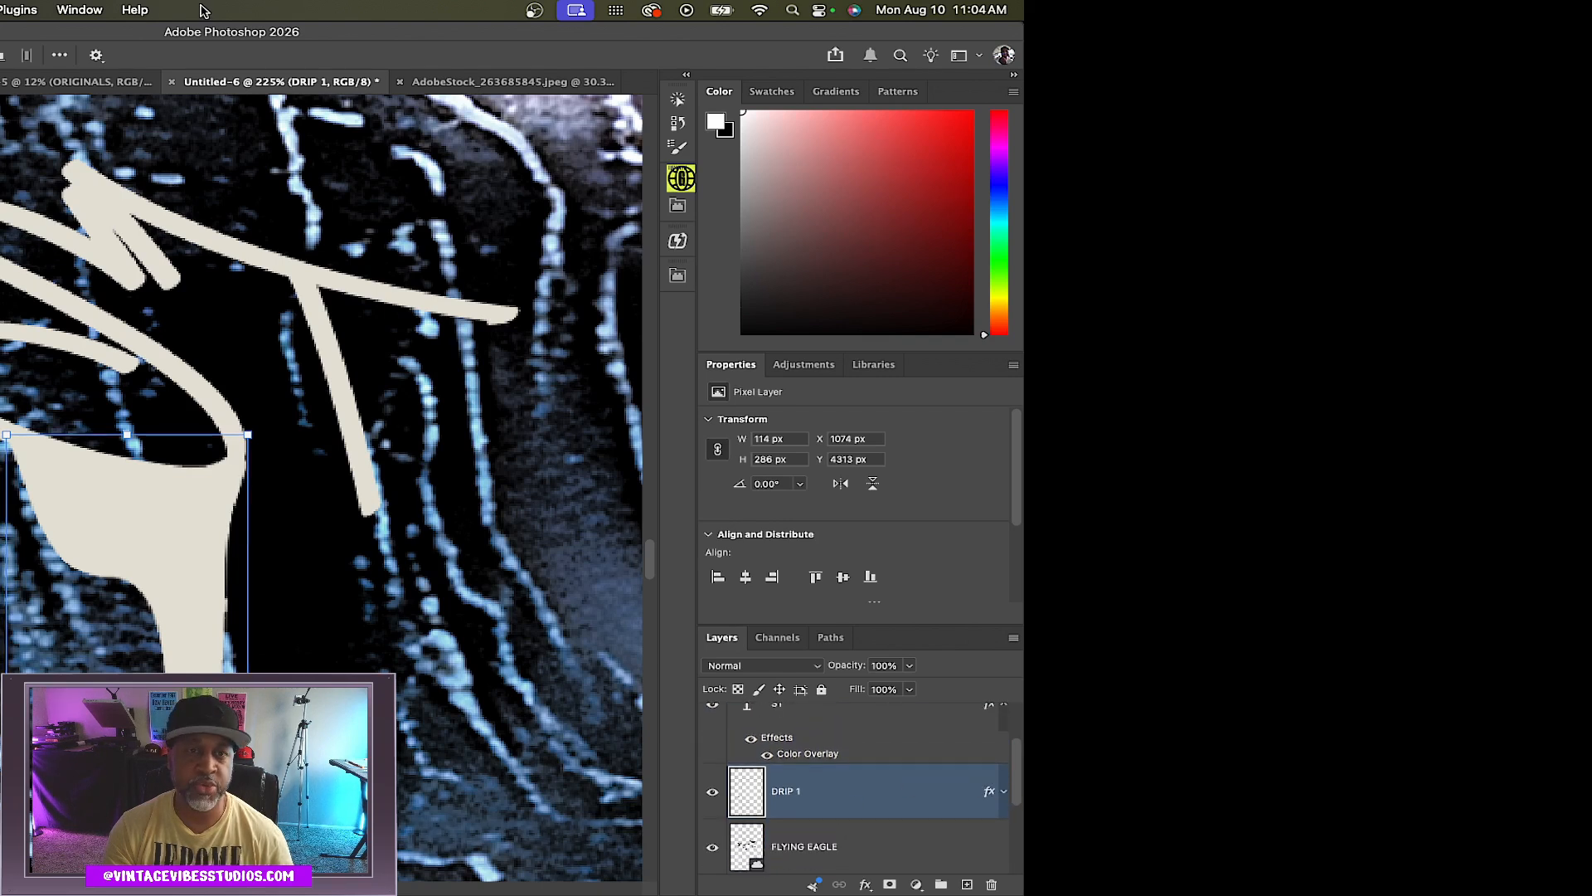
Bring the DRIP 2 layer from the stock drip document into the poster
left_click(497, 81)
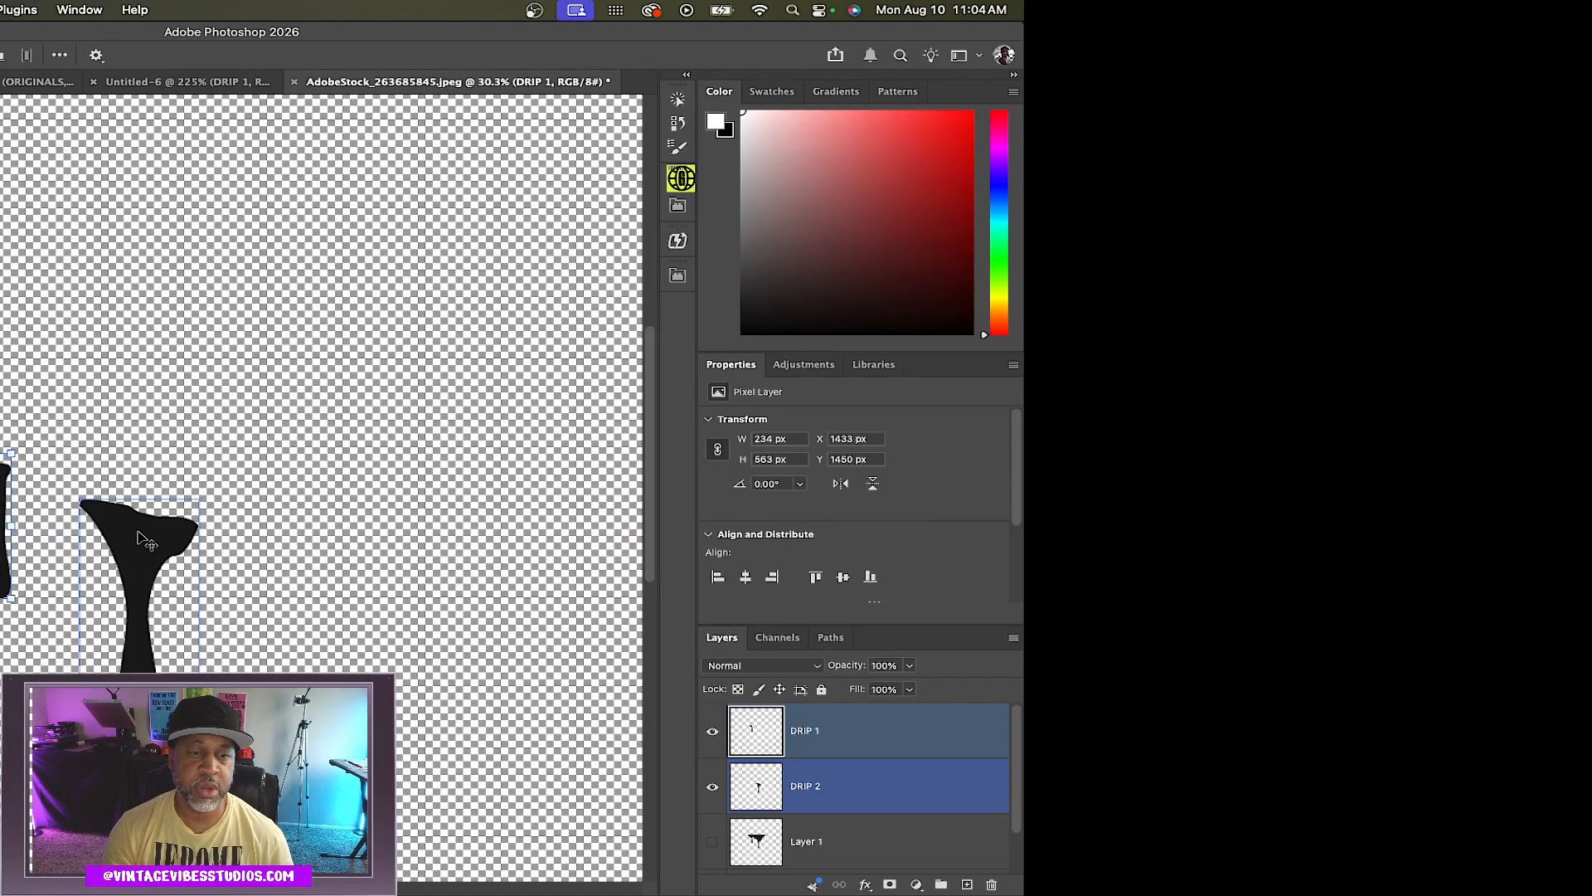
left_click(156, 502)
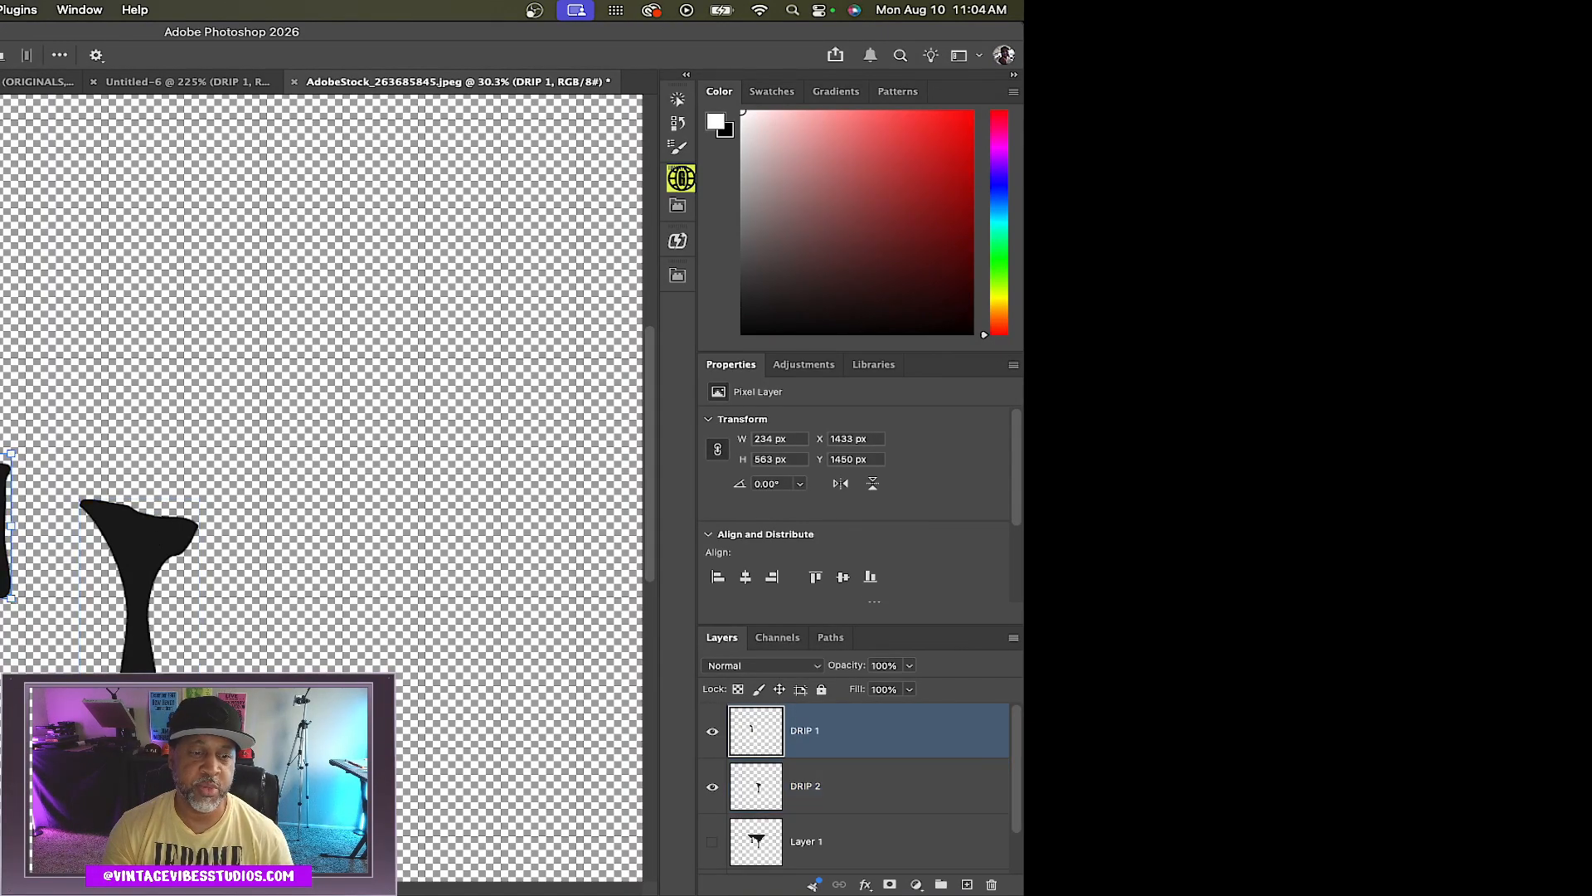
left_click(126, 529, "shift")
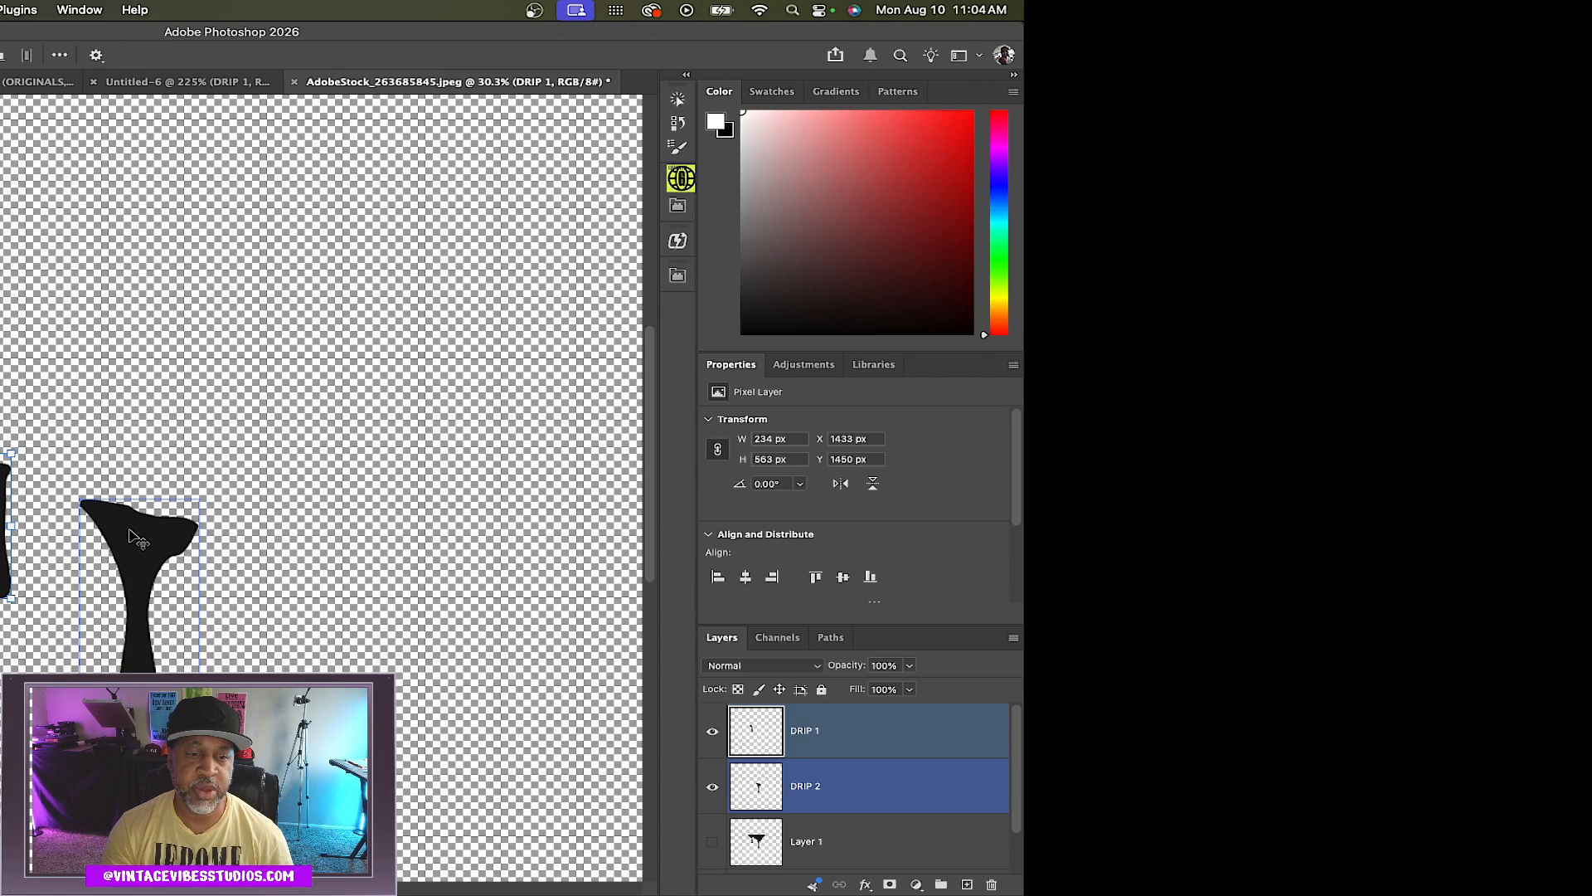
left_click_drag(138, 539, 586, 189)
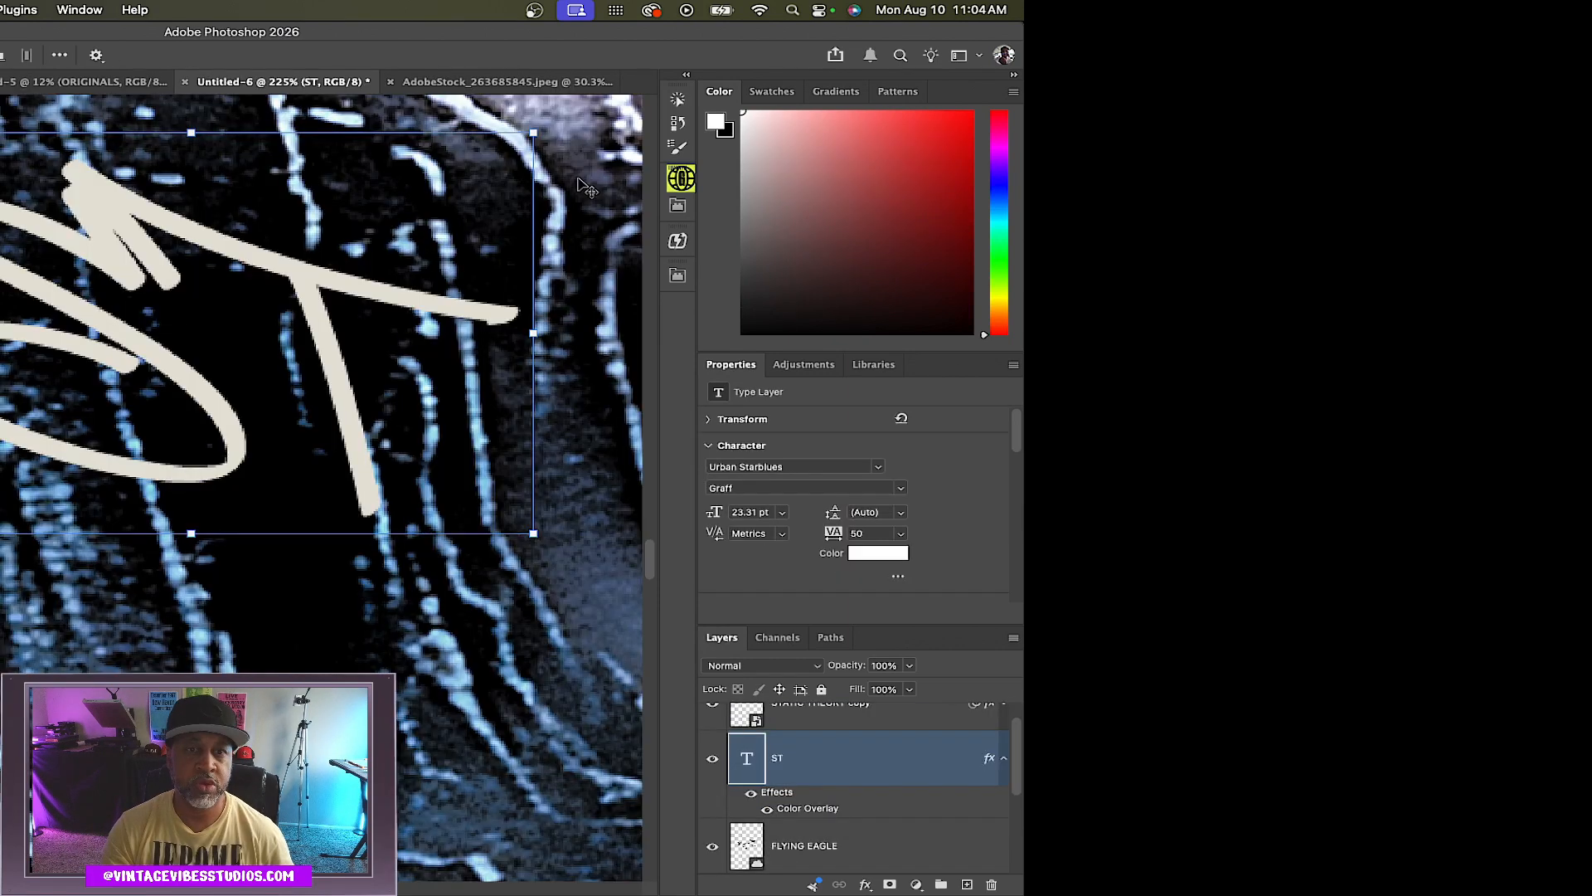
left_click(498, 82)
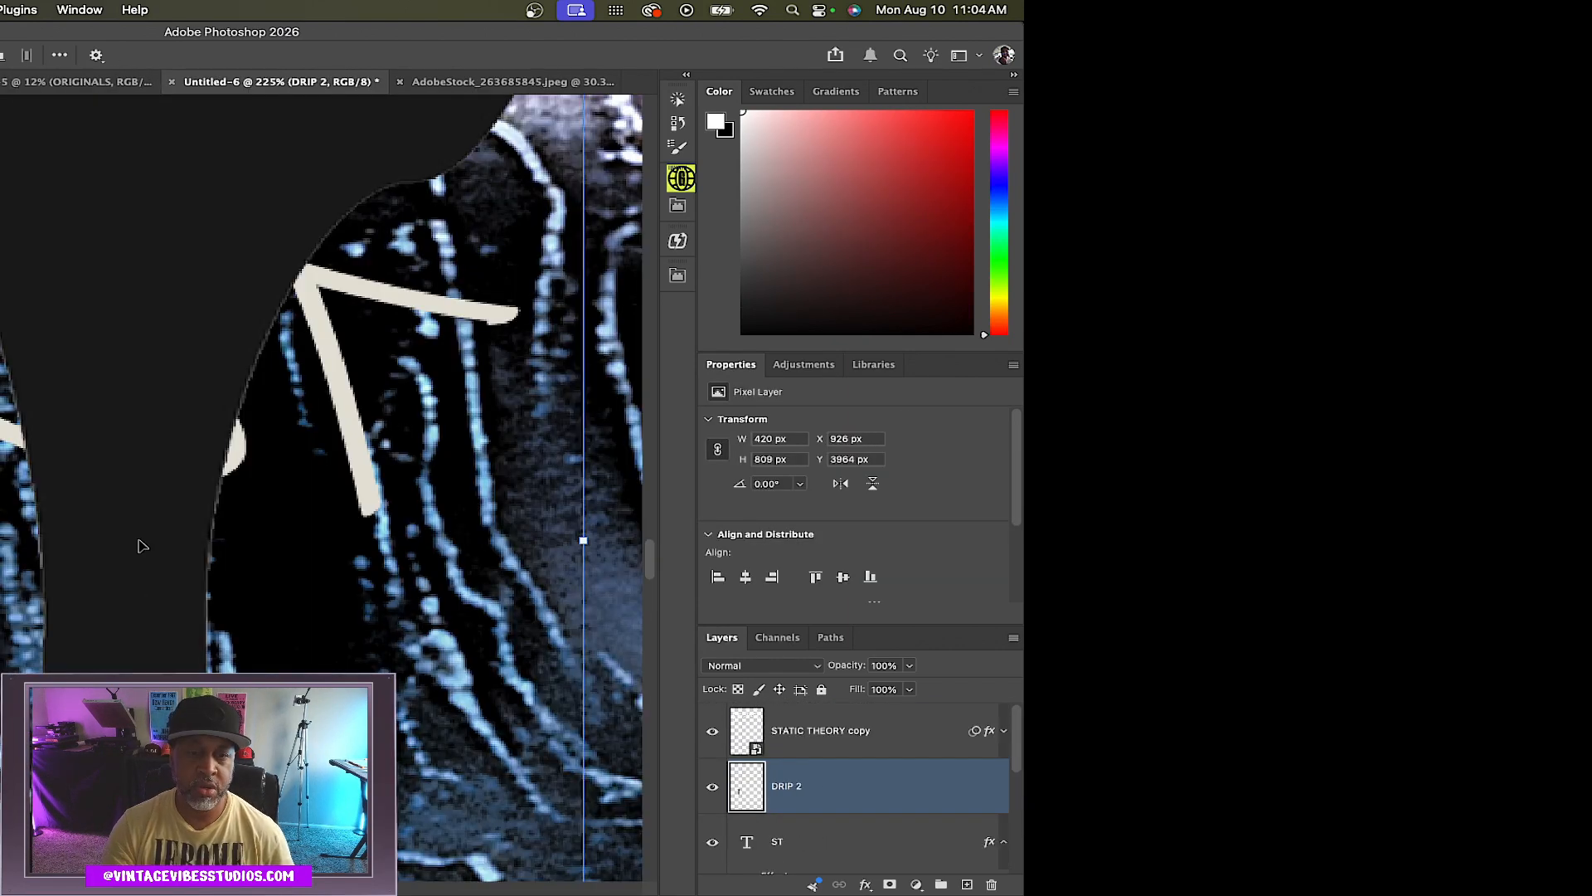
Nudge the second drip slightly down and to the right in the poster
scroll(150, 541, "down", 5)
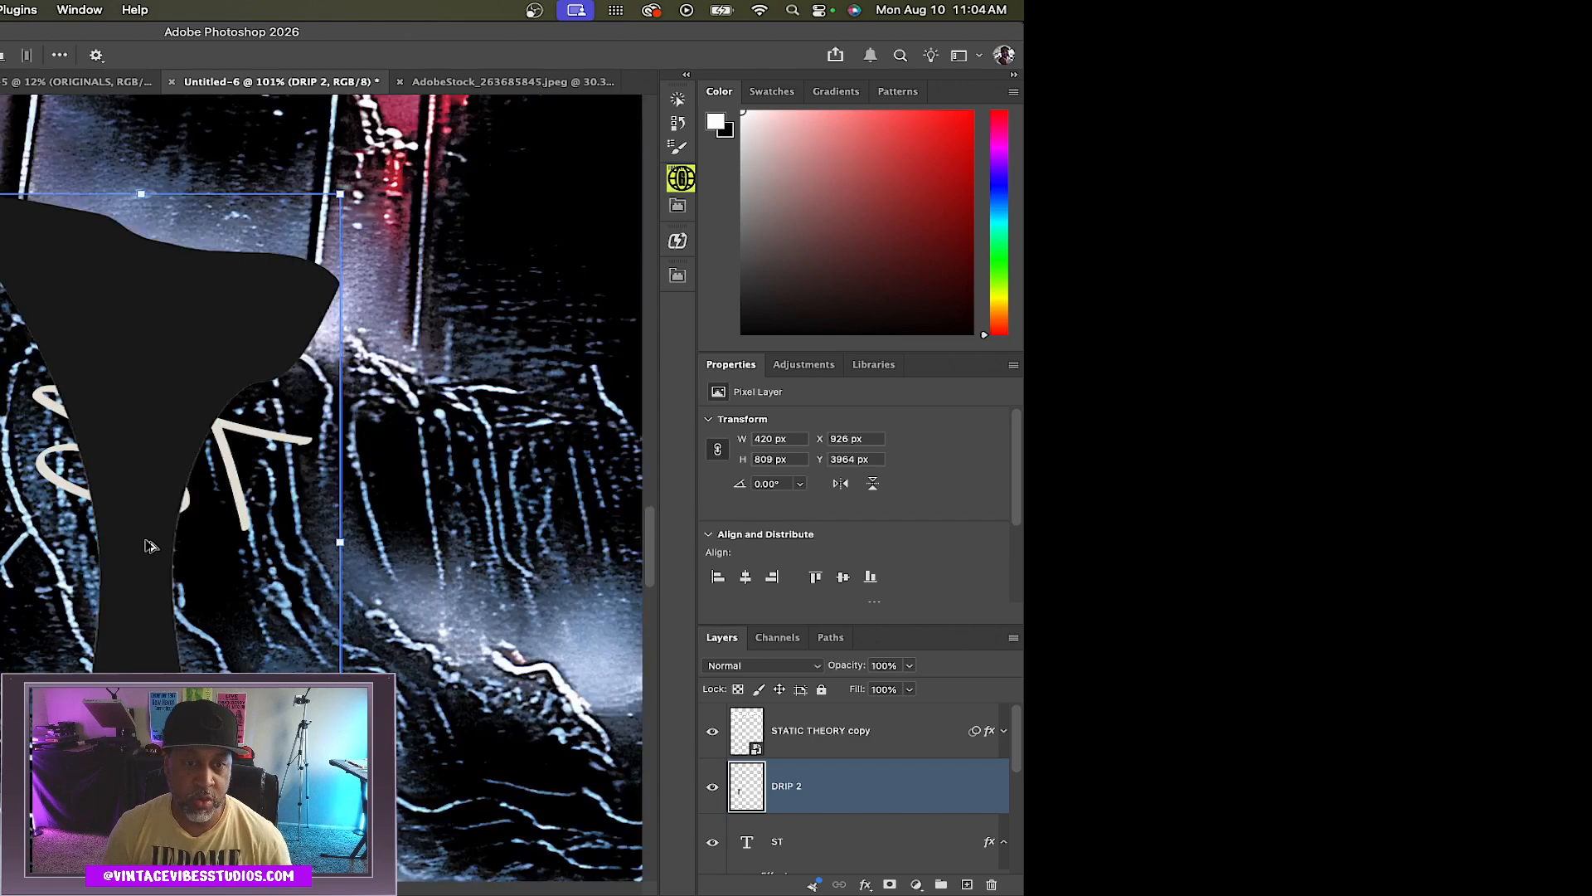
left_click_drag(139, 354, 154, 394)
scroll(223, 565, "up", 5)
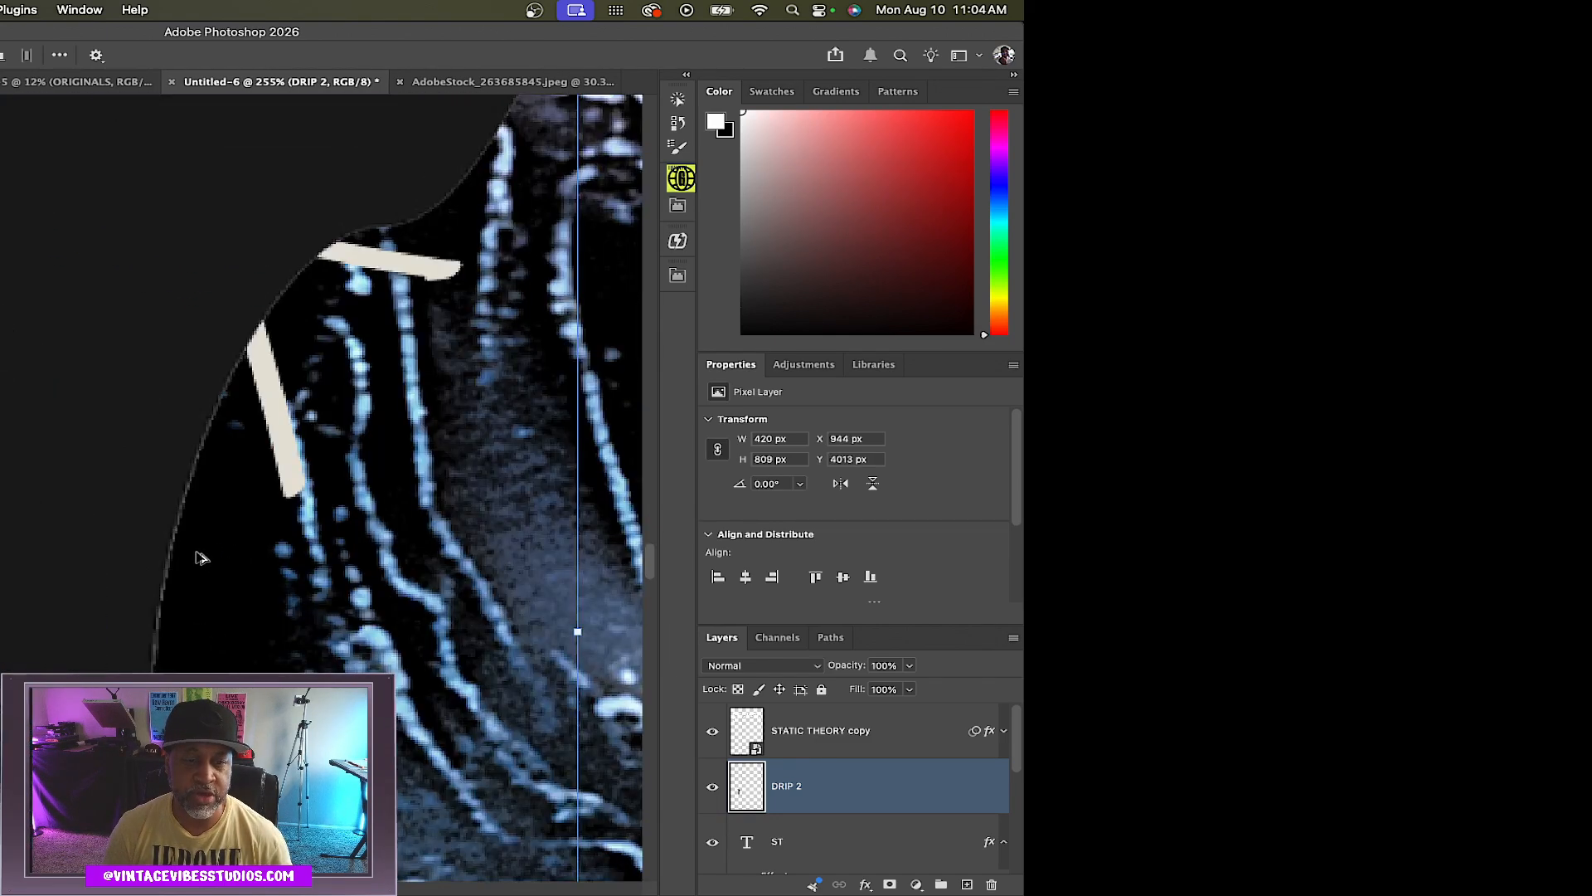
scroll(193, 554, "up", 1)
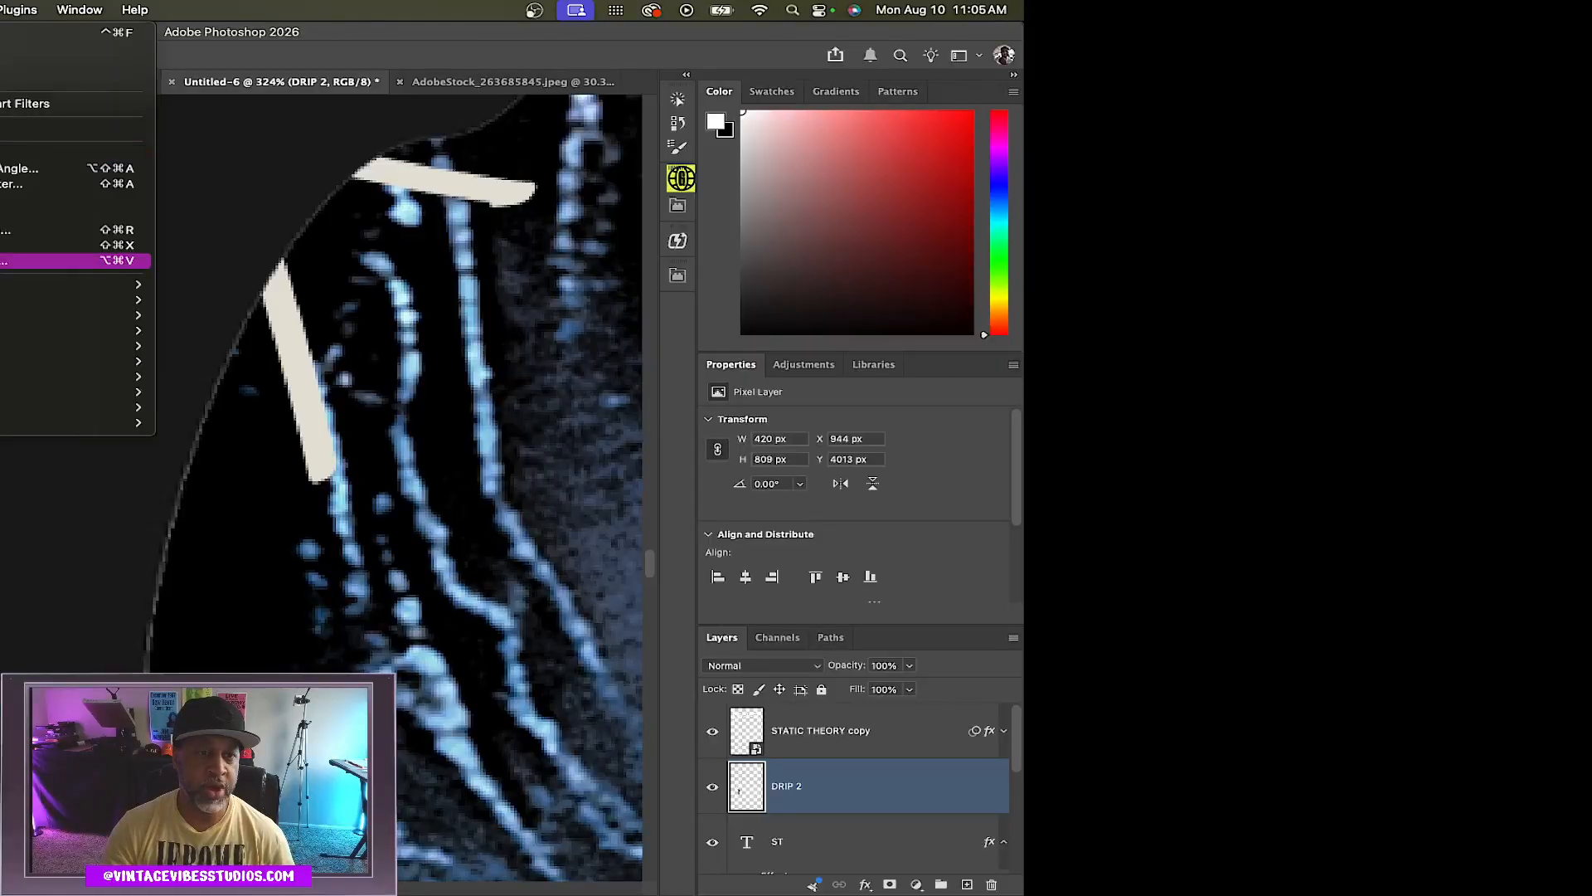
Apply a Minimum filter with a 1-pixel radius to the DRIP 2 layer
mouse_move(17, 431)
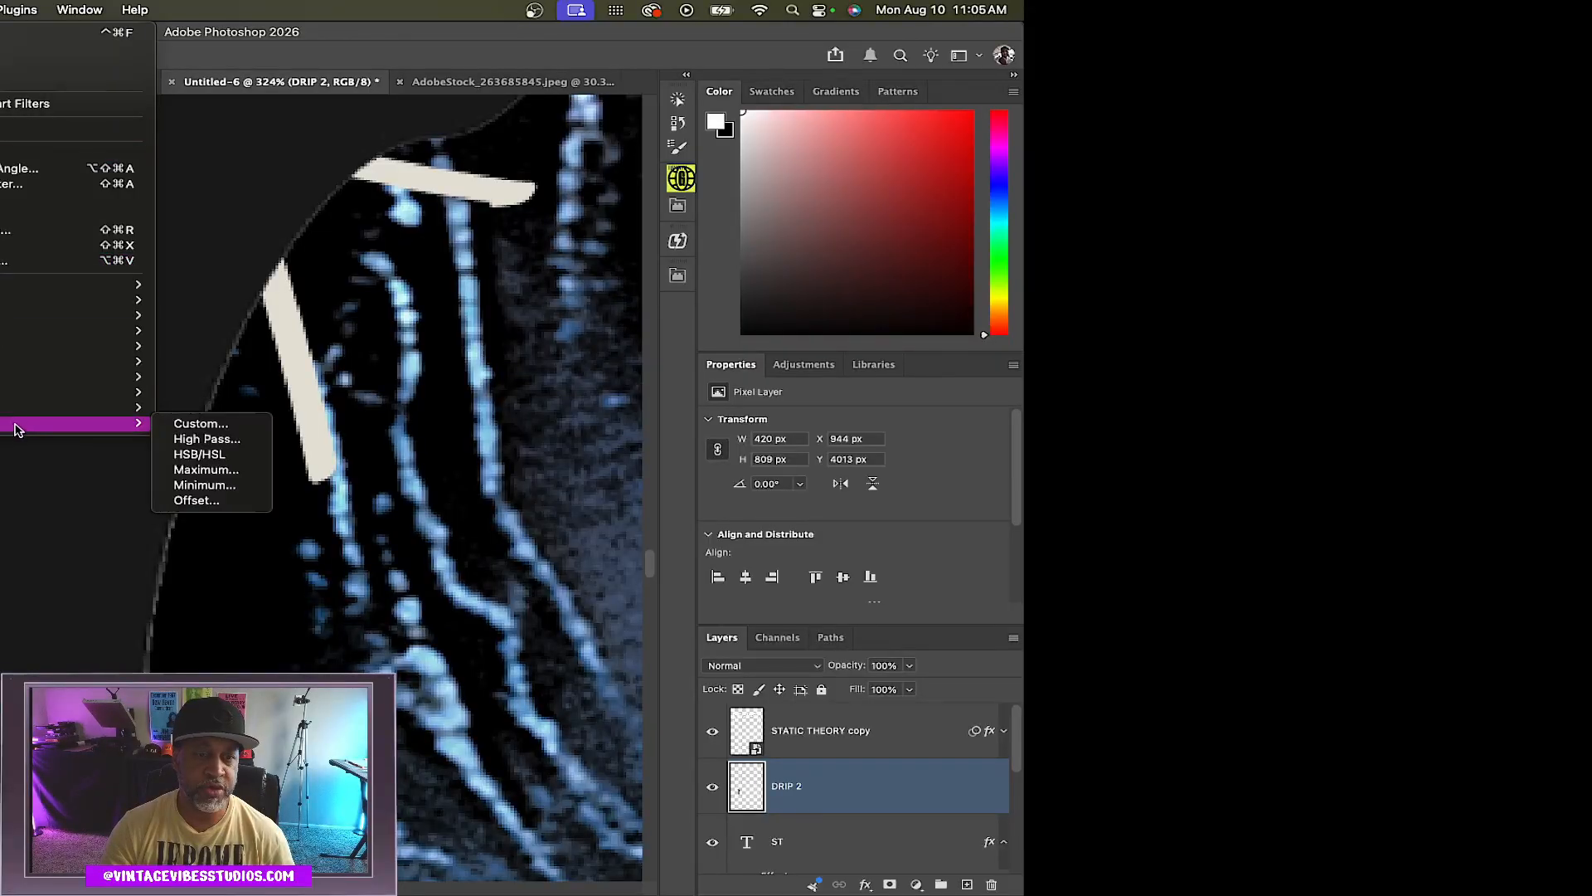
left_click(196, 486)
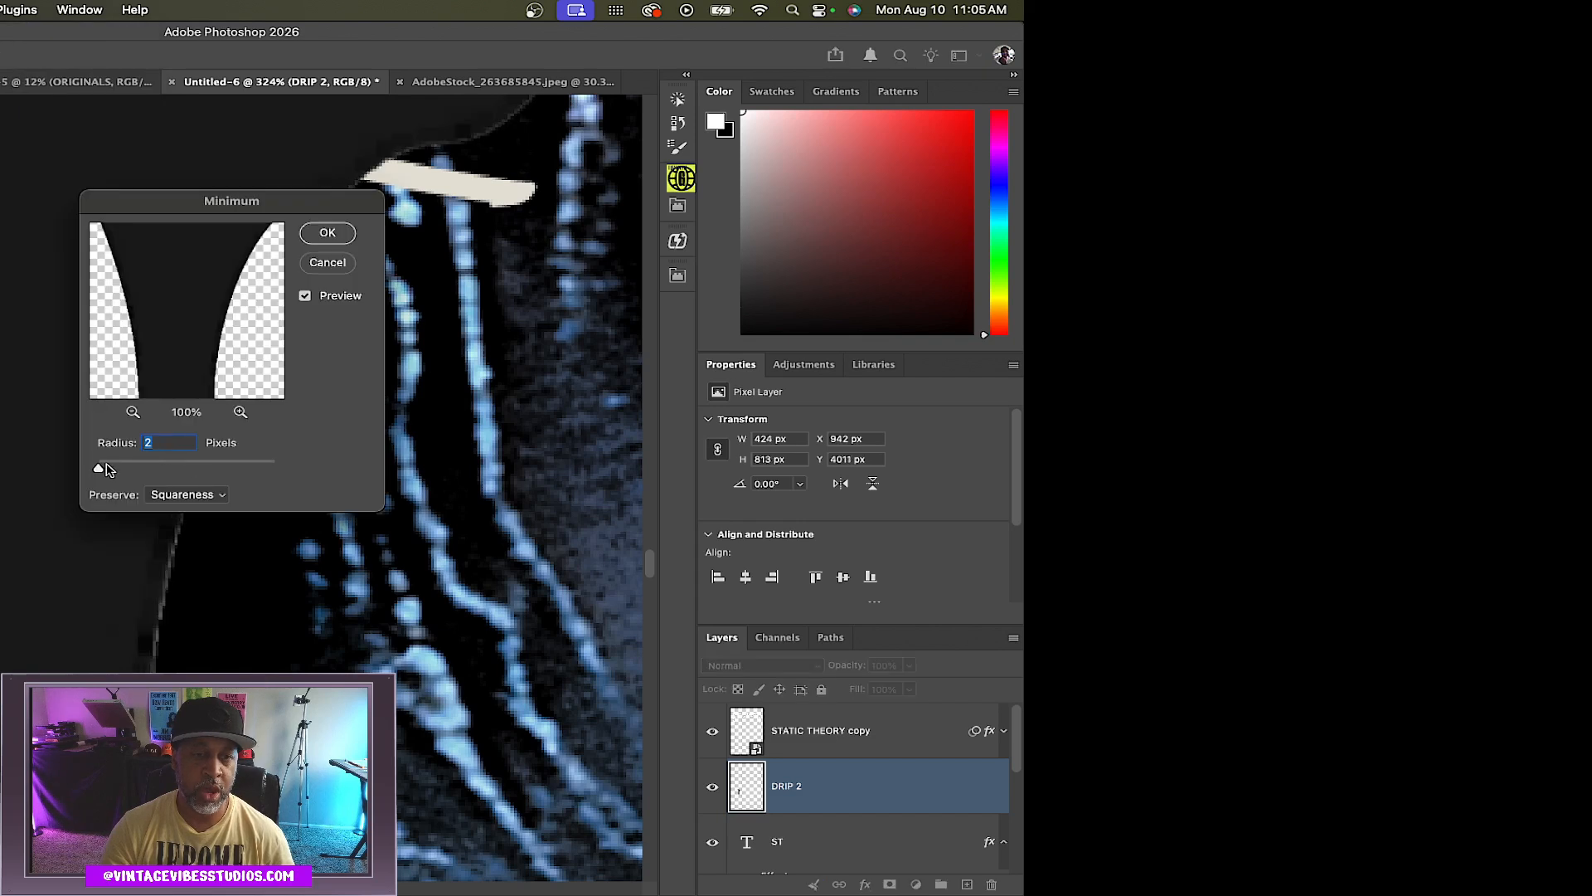
left_click_drag(111, 472, 98, 472)
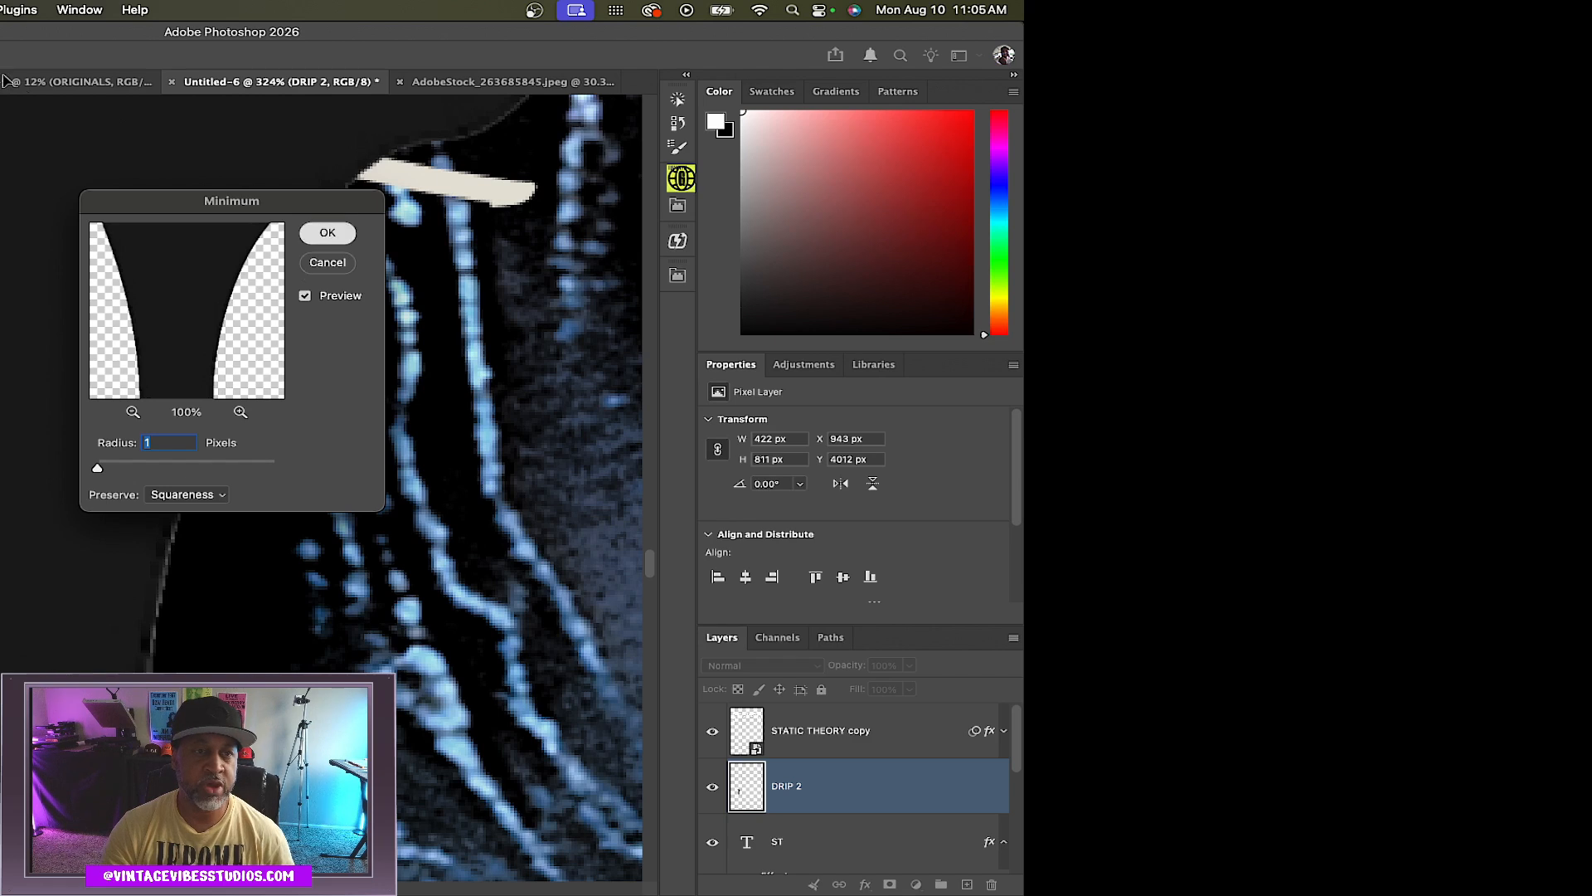
left_click(328, 233)
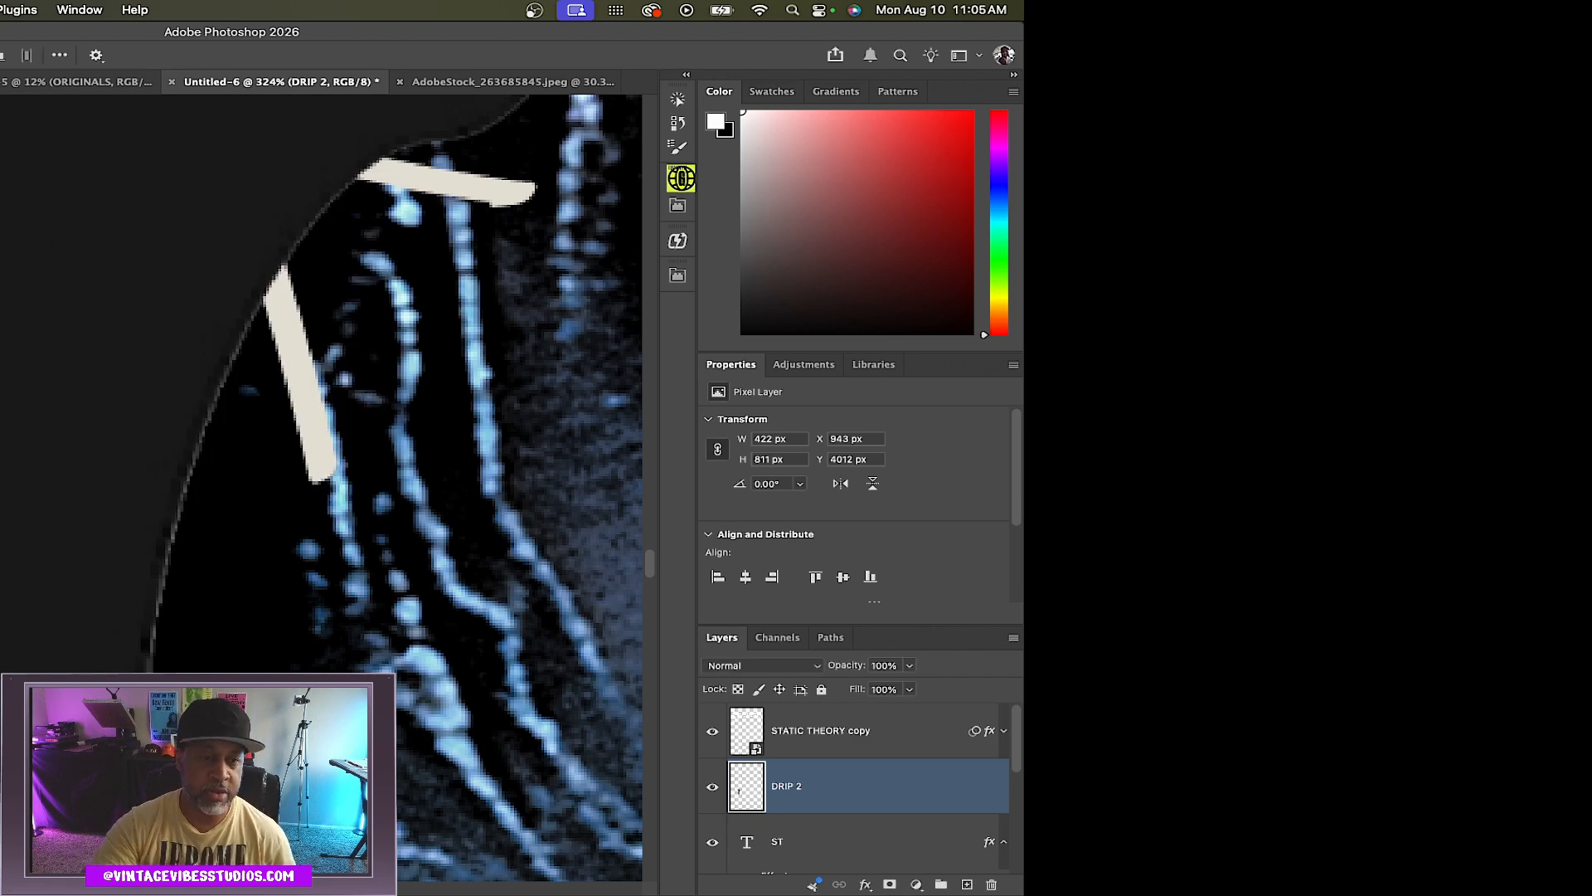
Apply a Maximum filter with a 1-pixel radius to the DRIP 2 layer
left_click(0, 10)
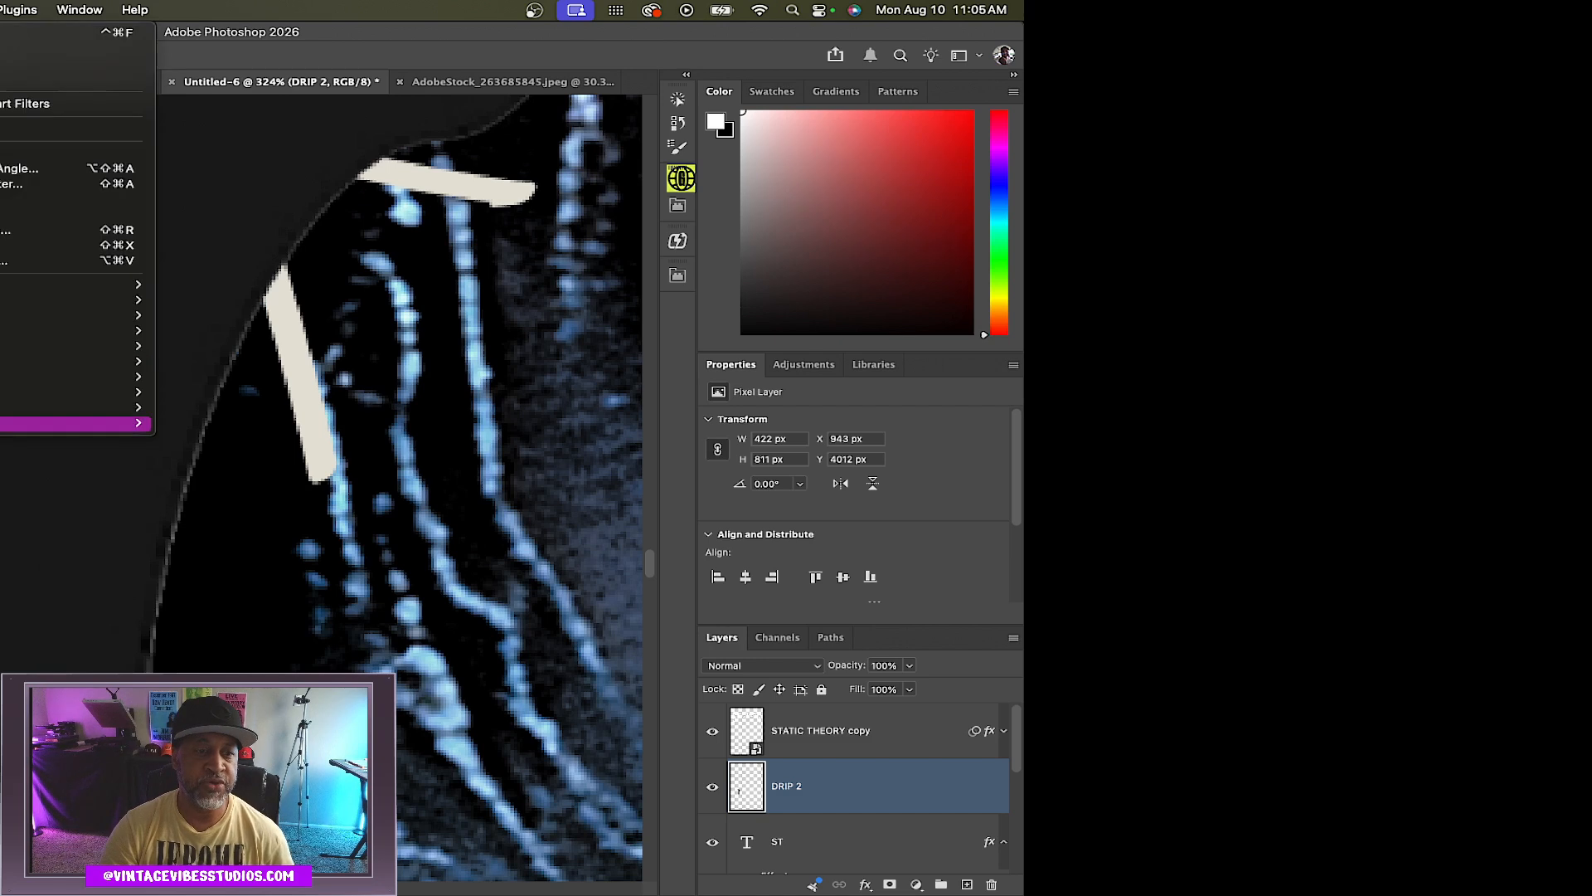
mouse_move(9, 423)
left_click(222, 471)
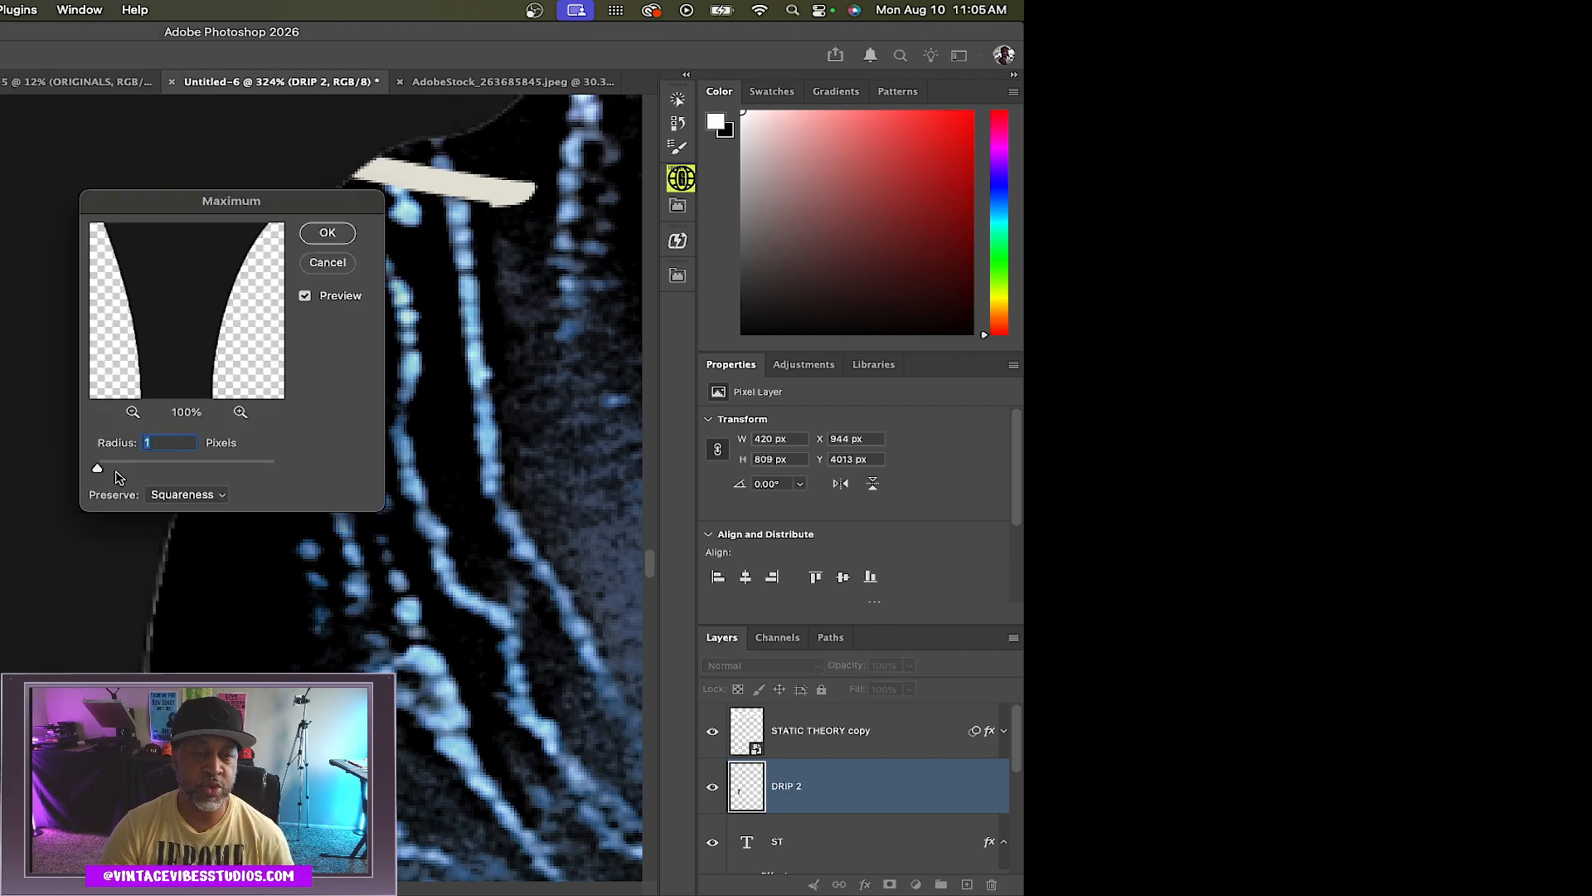
left_click_drag(116, 471, 106, 470)
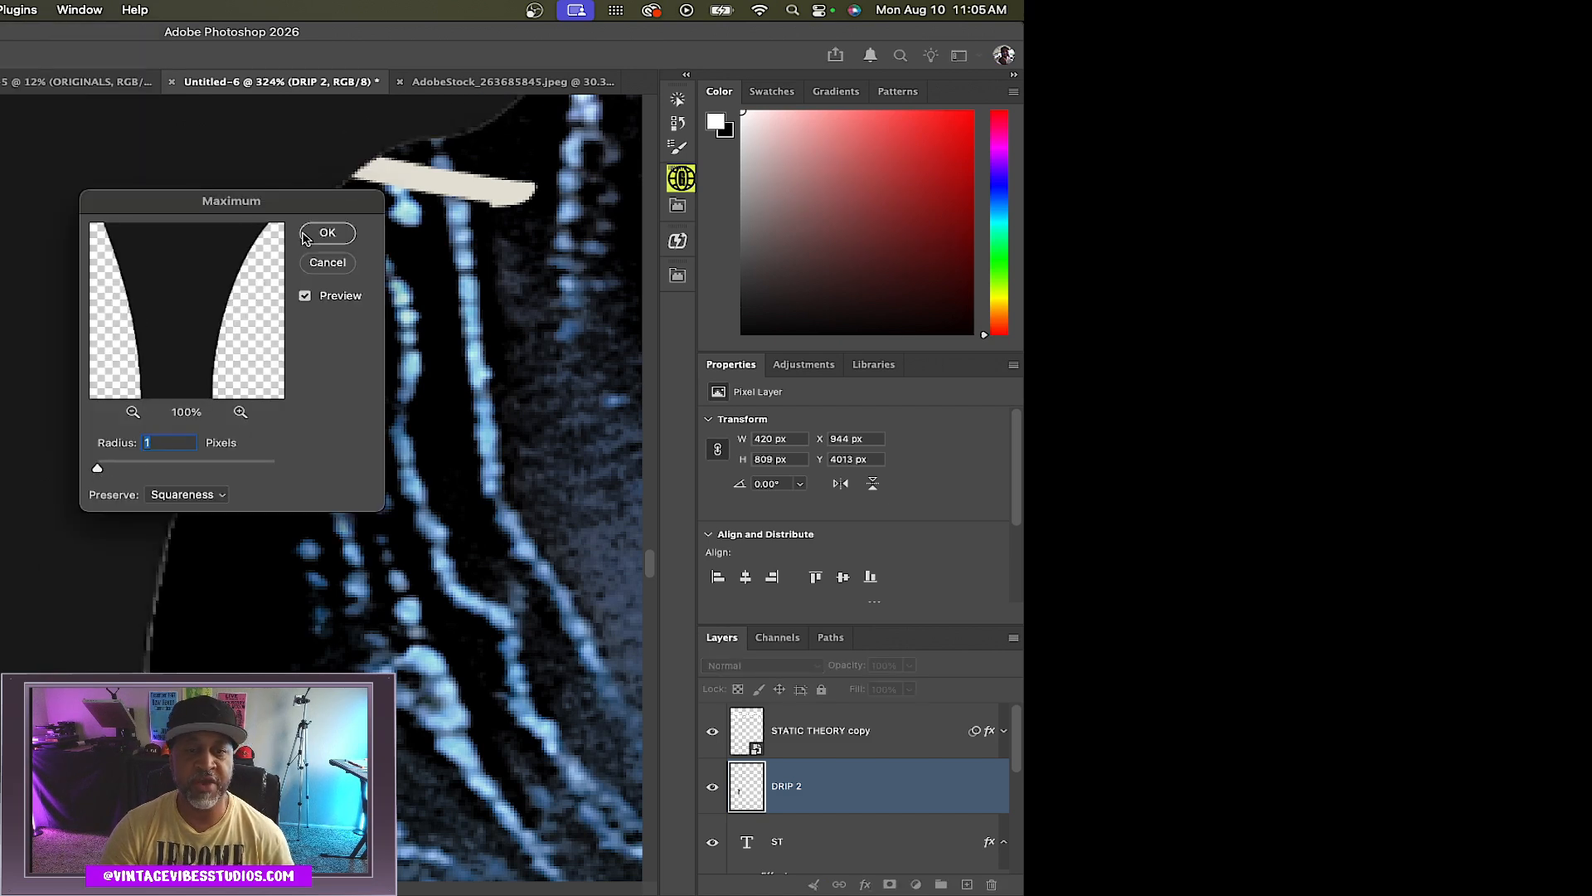
left_click(328, 235)
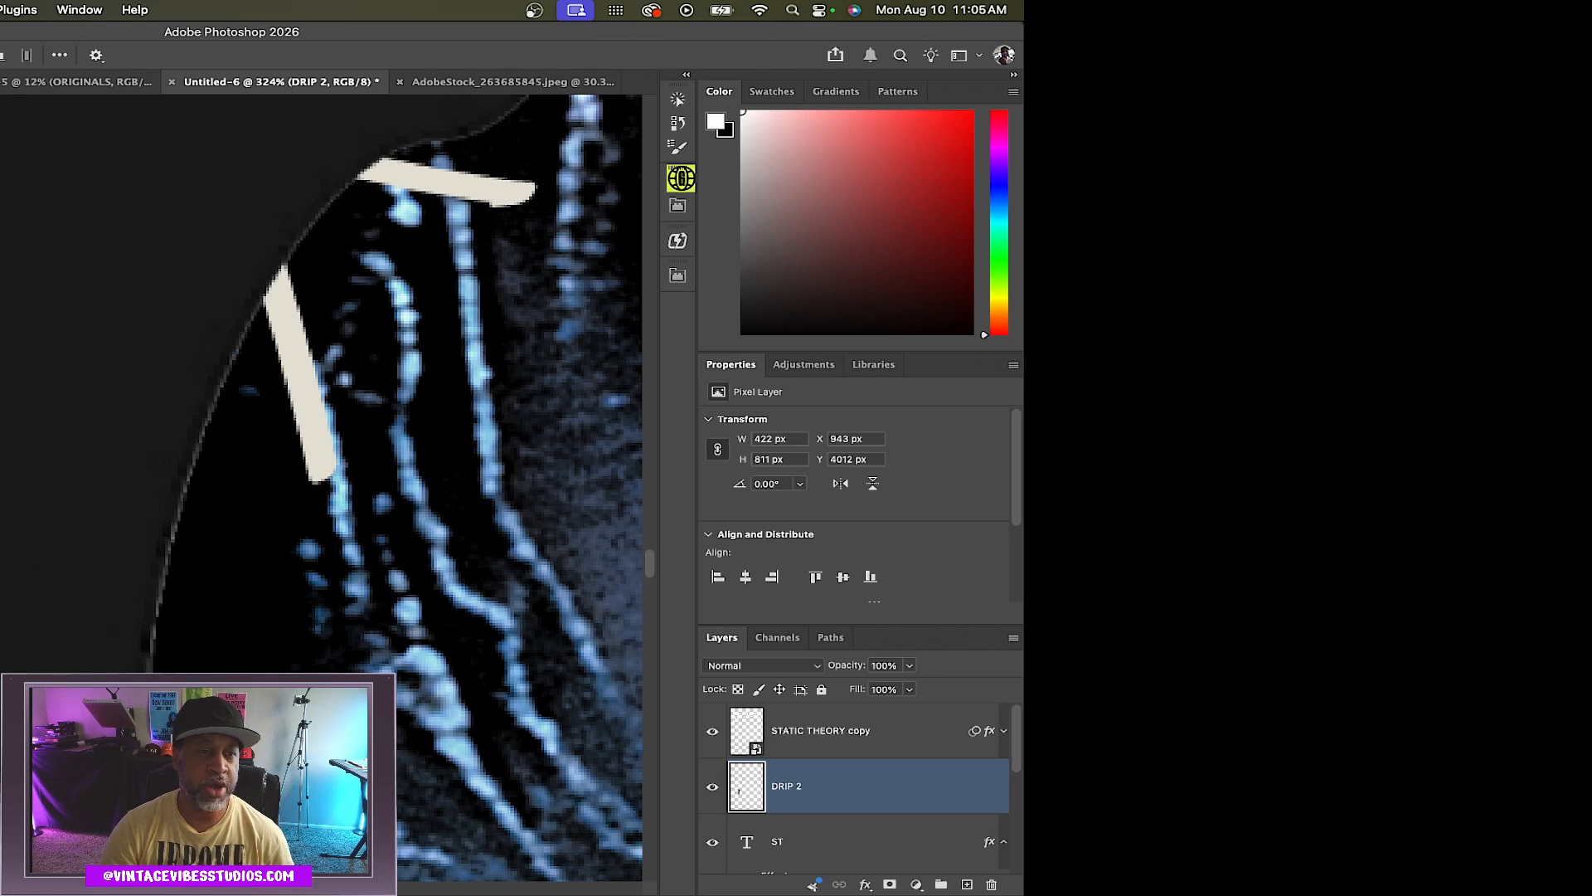
Add a layer mask from transparency to DRIP 2 and apply a Threshold of level 255 to the mask
mouse_move(2, 285)
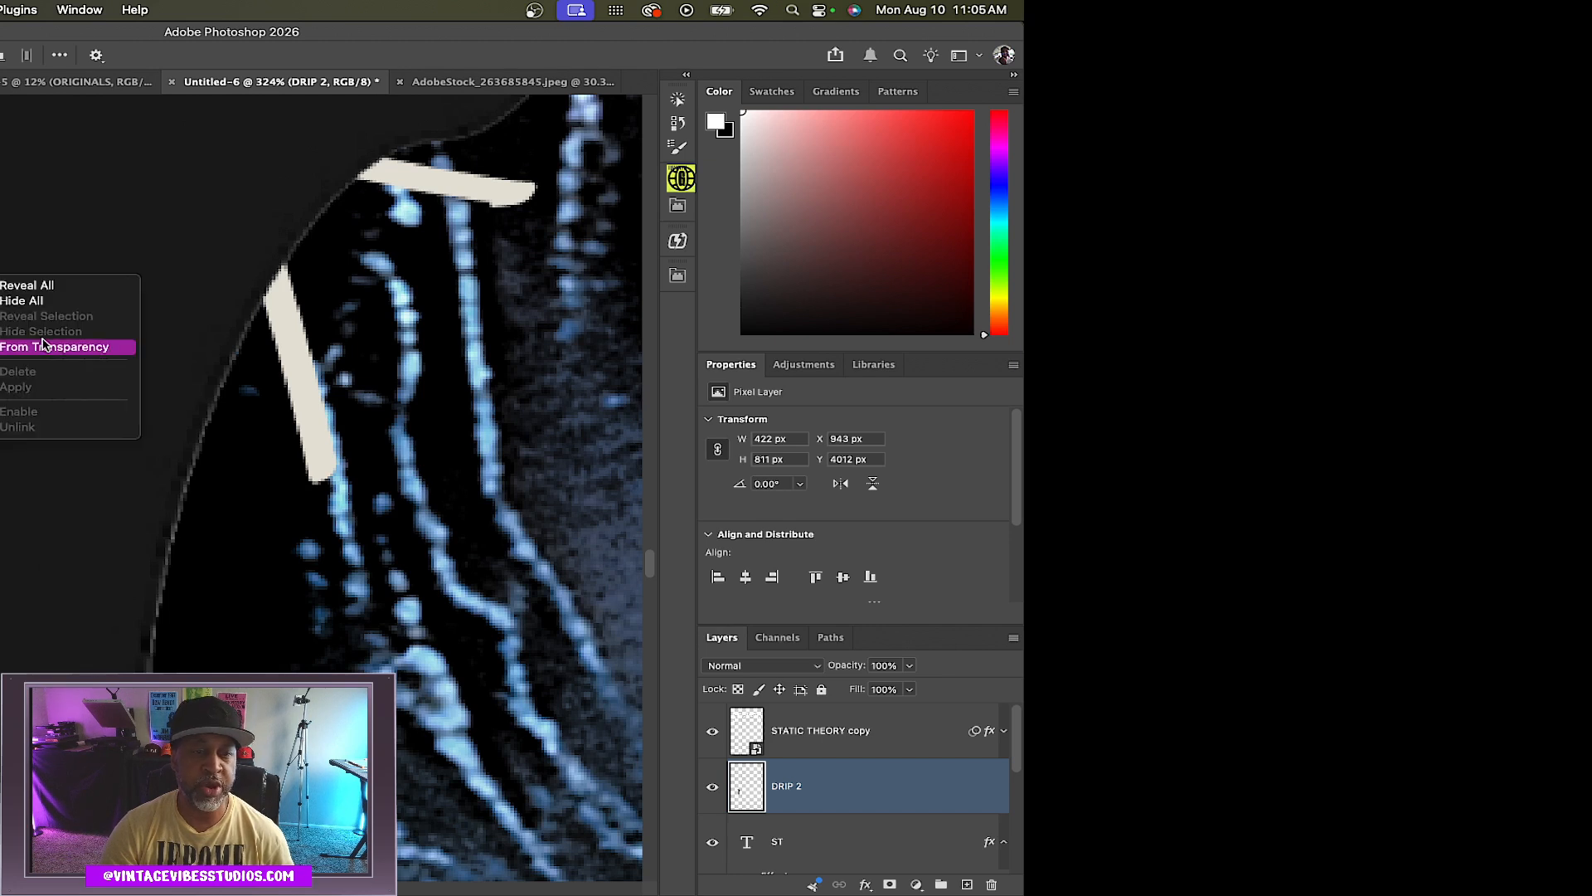
left_click(43, 346)
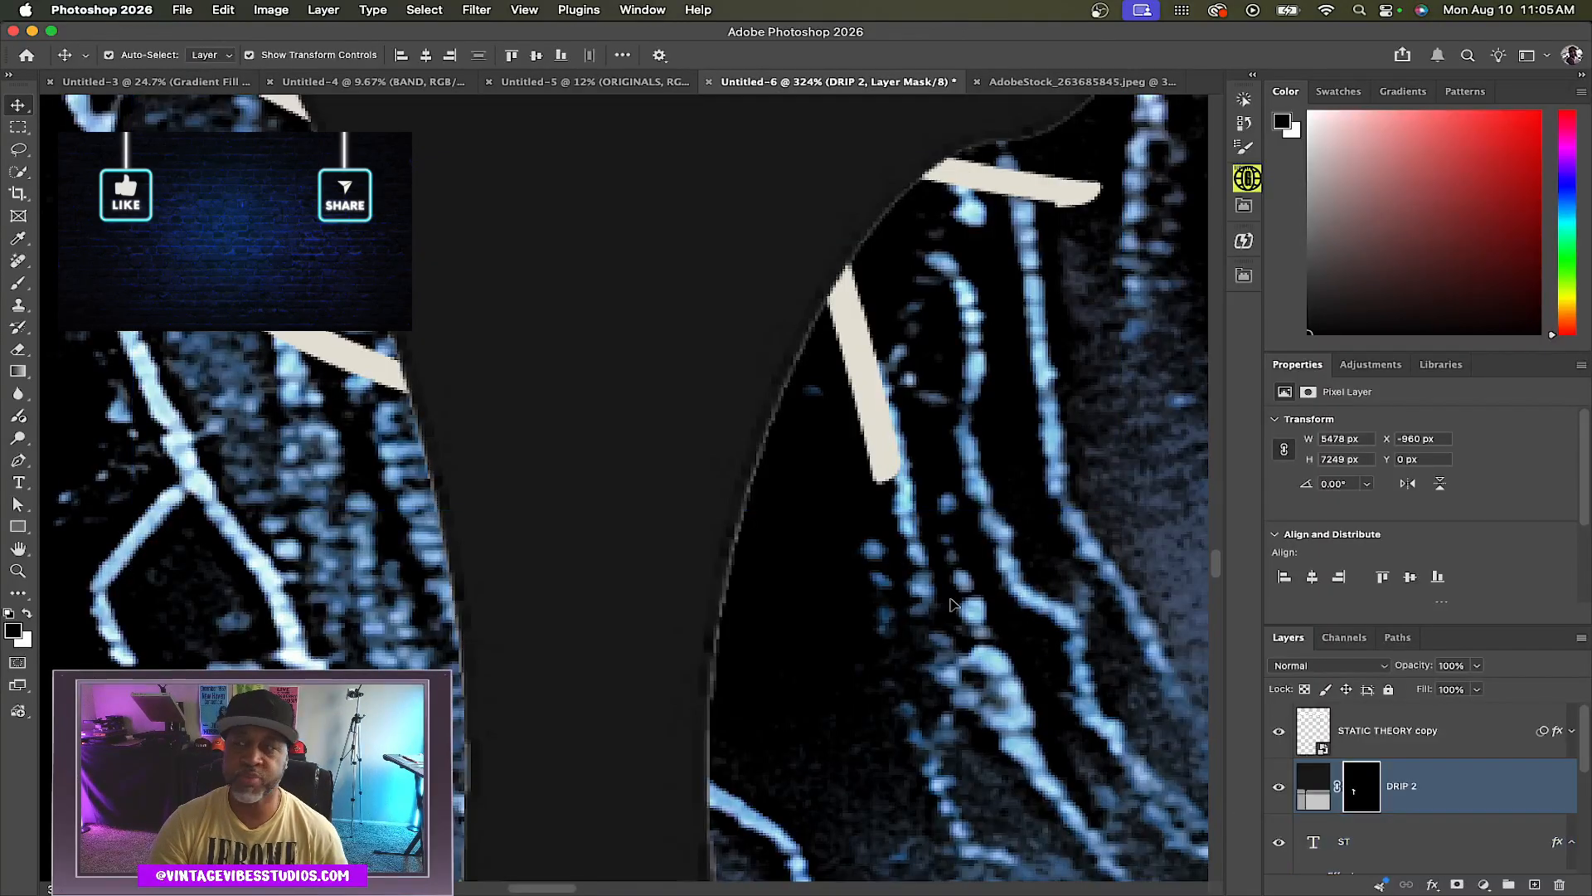
left_click(264, 10)
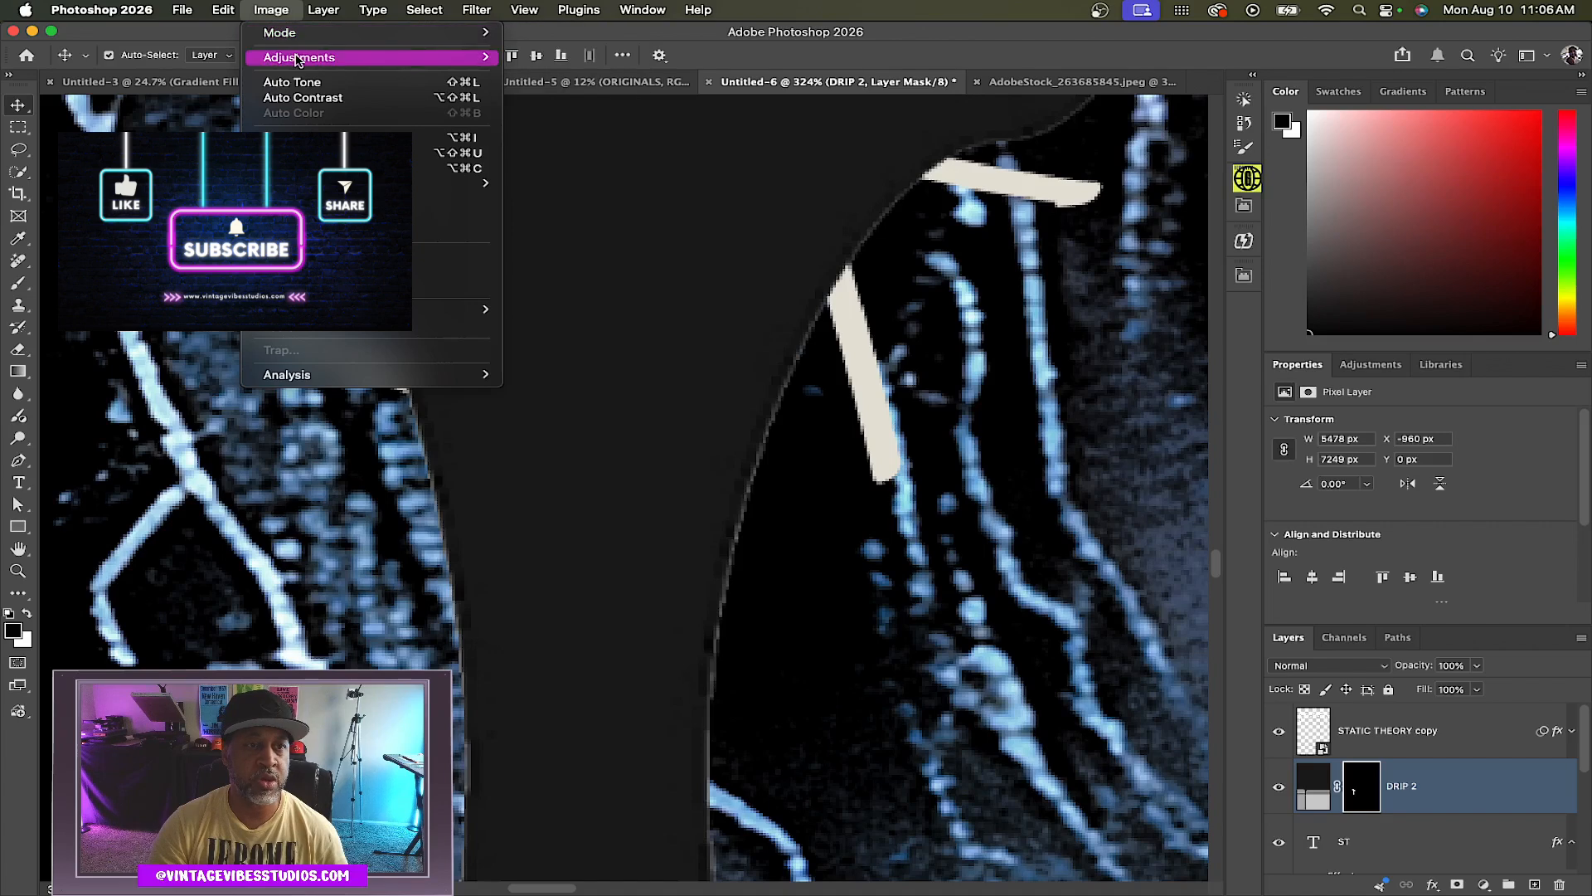
mouse_move(297, 60)
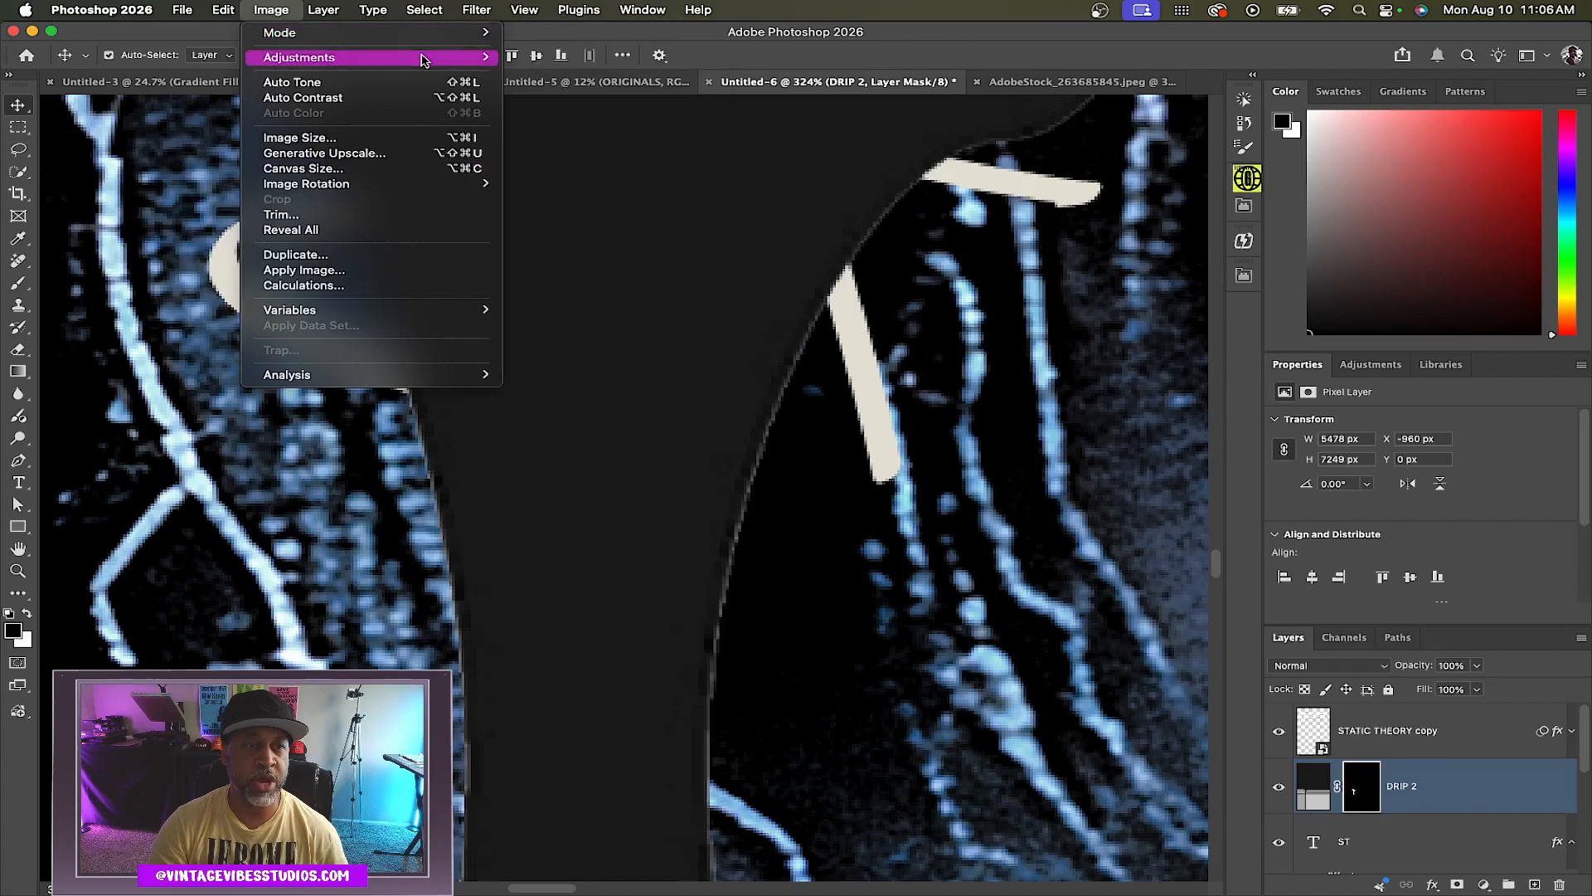
left_click(624, 277)
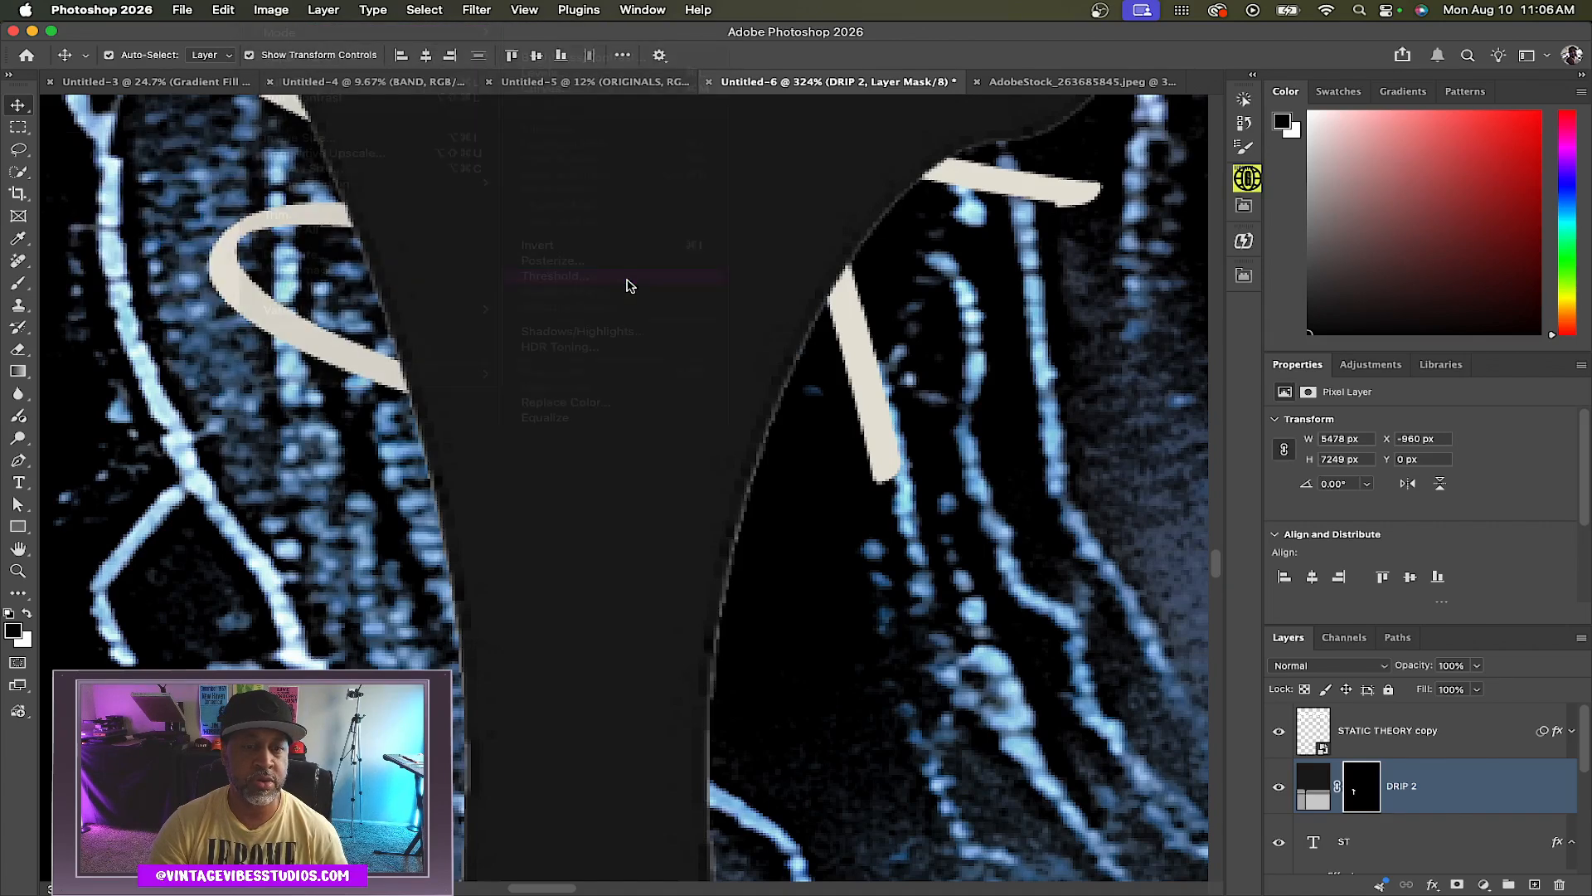
type("1")
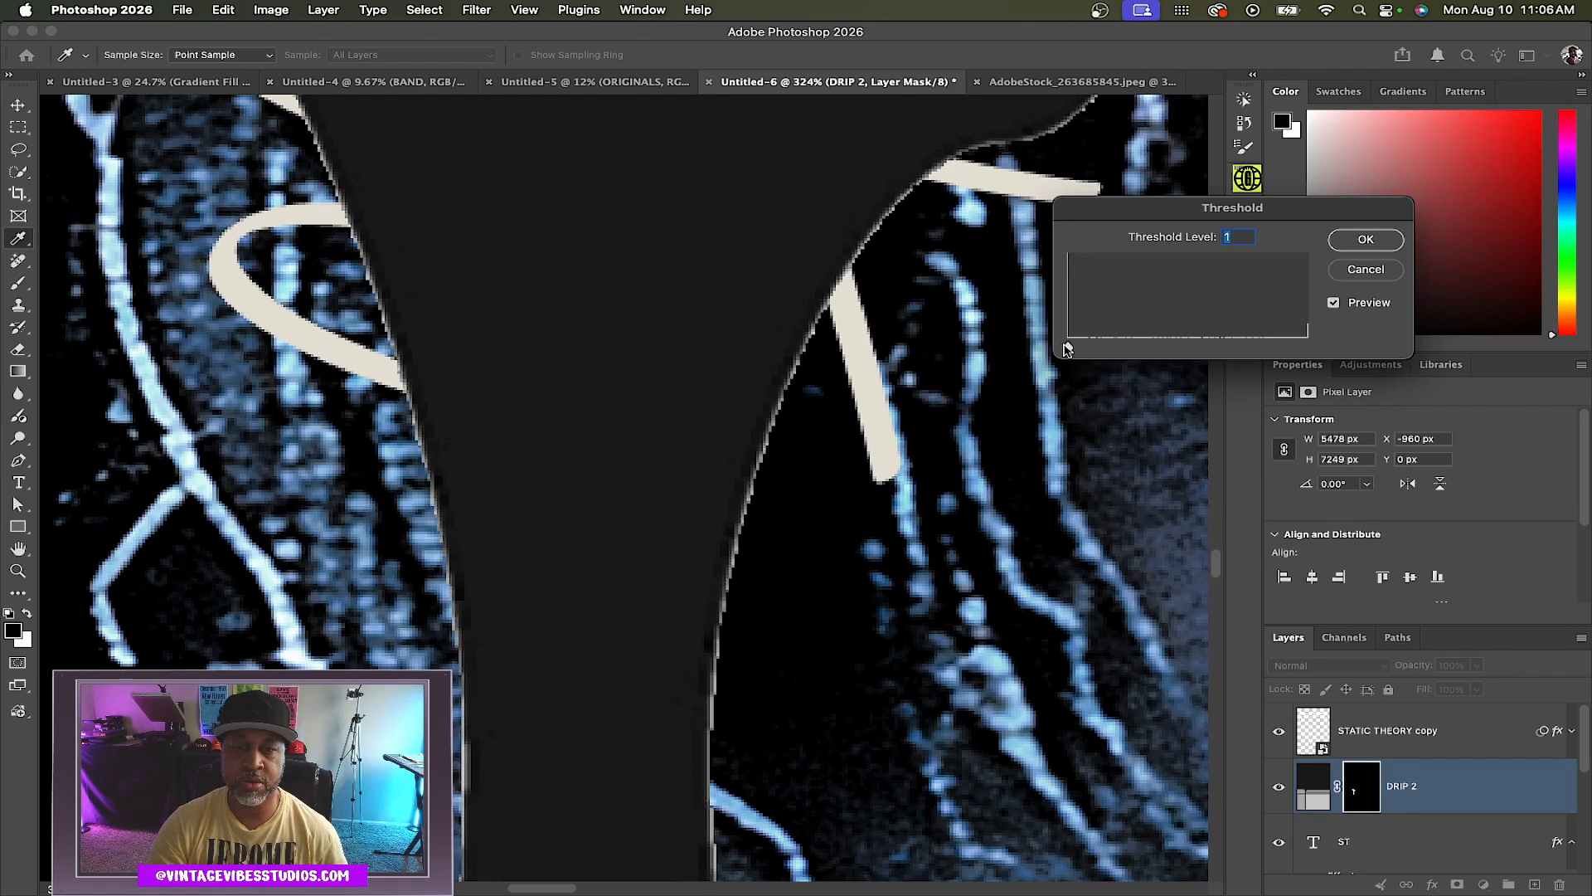
left_click_drag(1069, 349, 1341, 351)
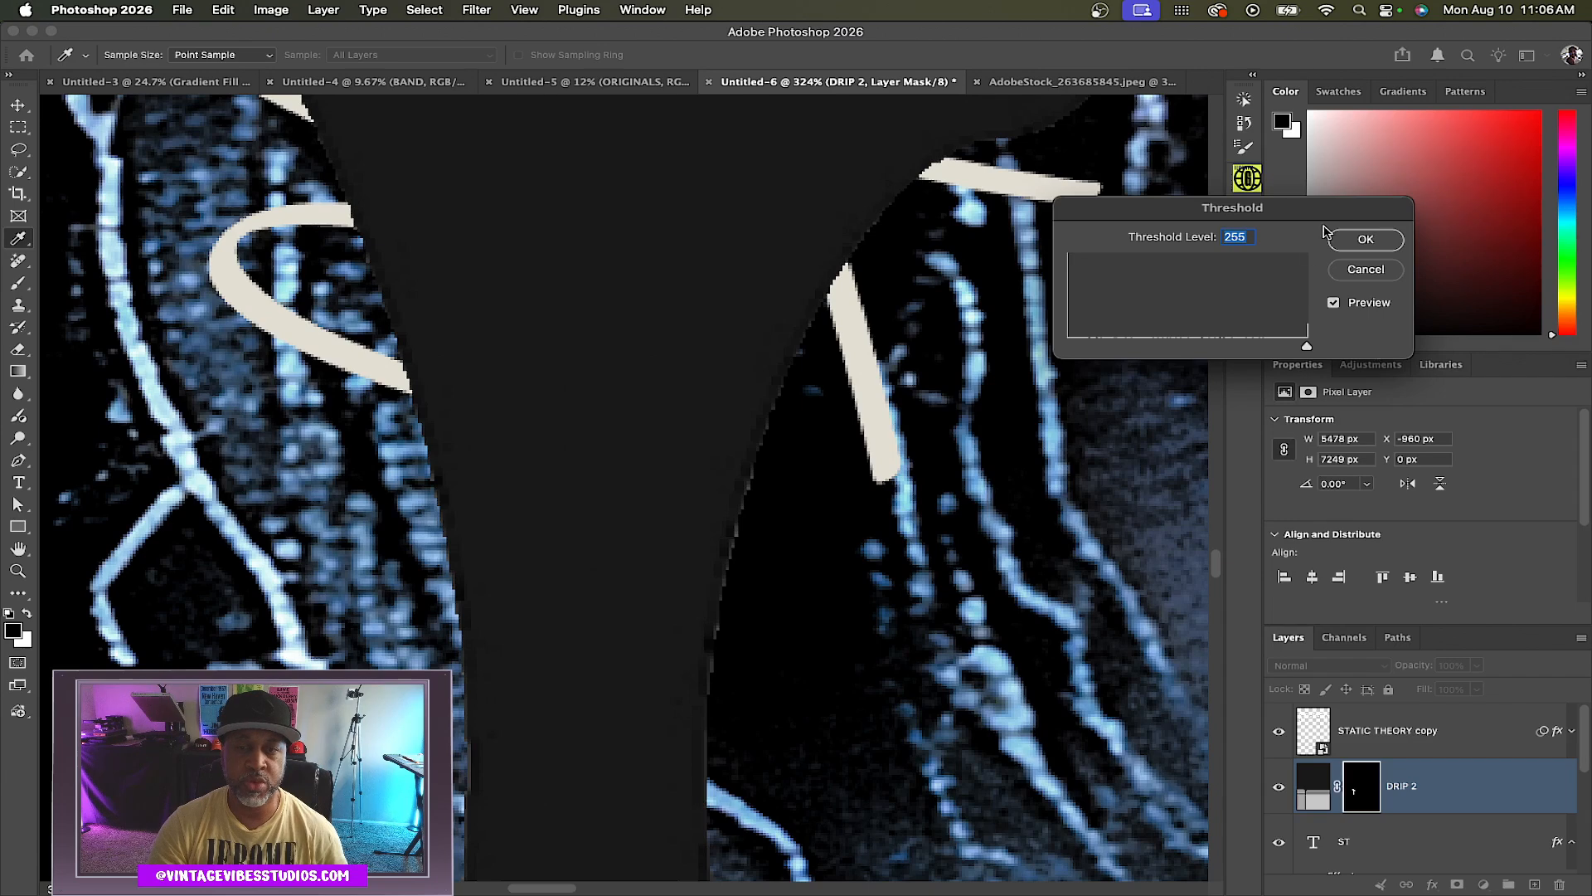
left_click(1366, 240)
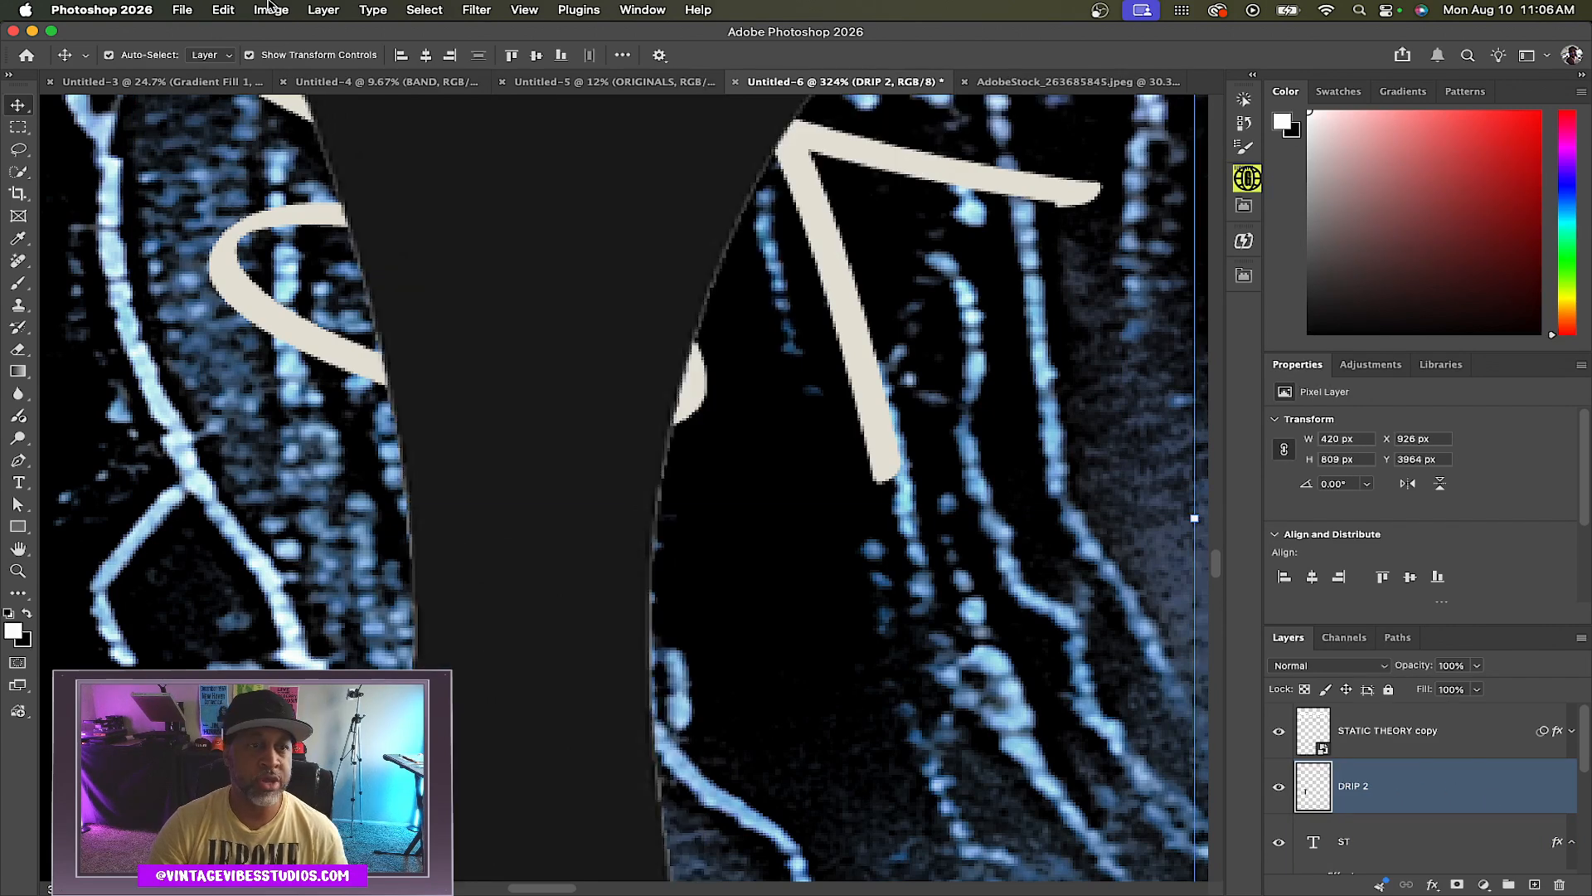
Apply a Threshold of level 251 to the DRIP 2 layer
left_click(271, 12)
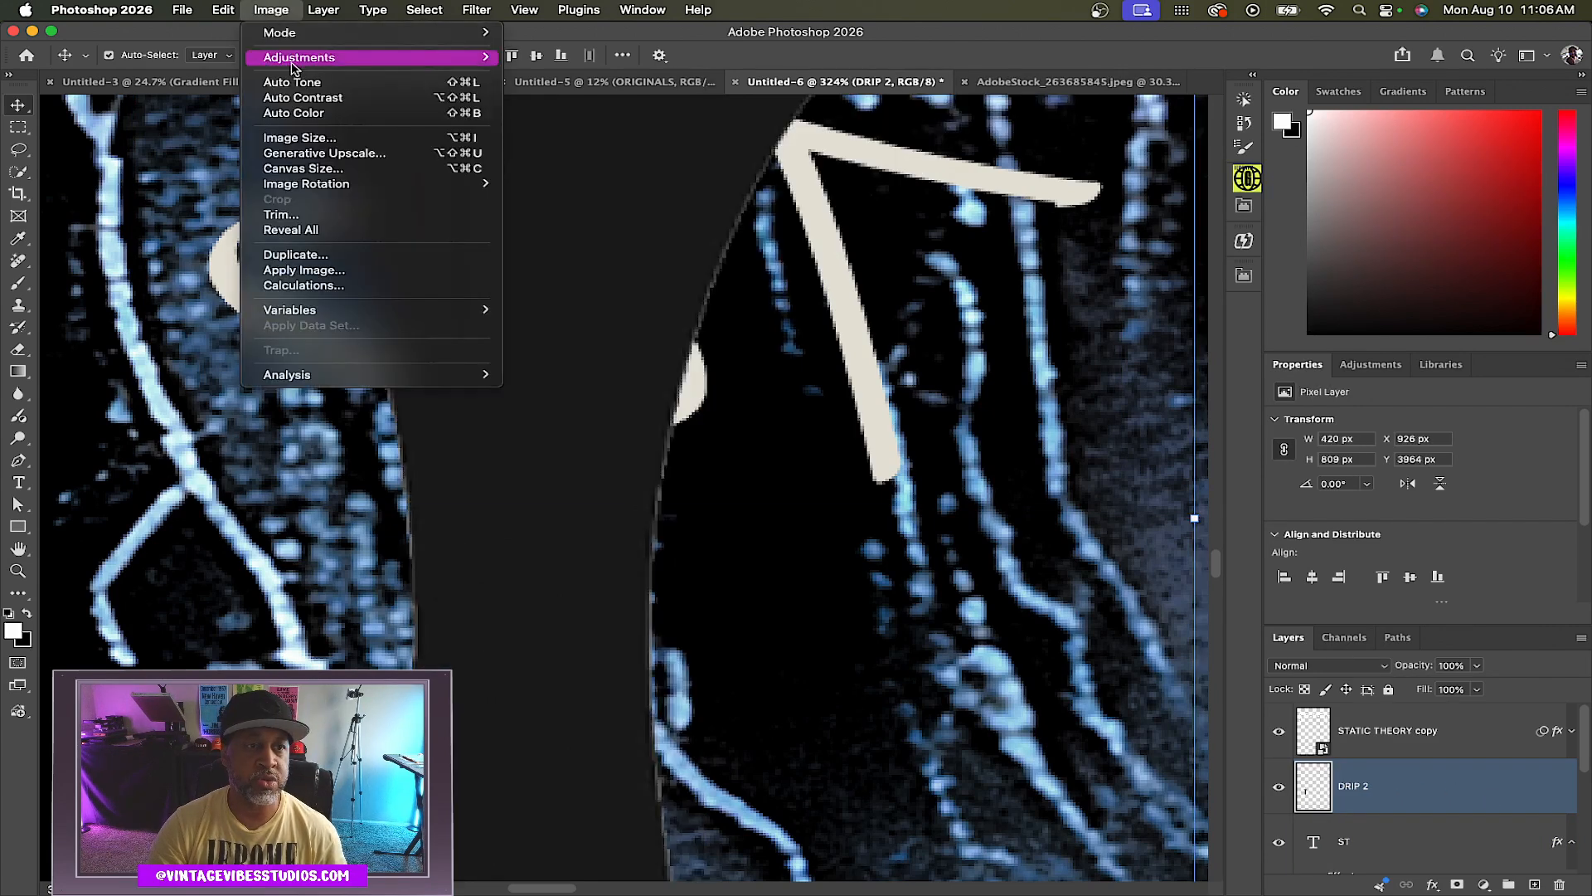
mouse_move(296, 64)
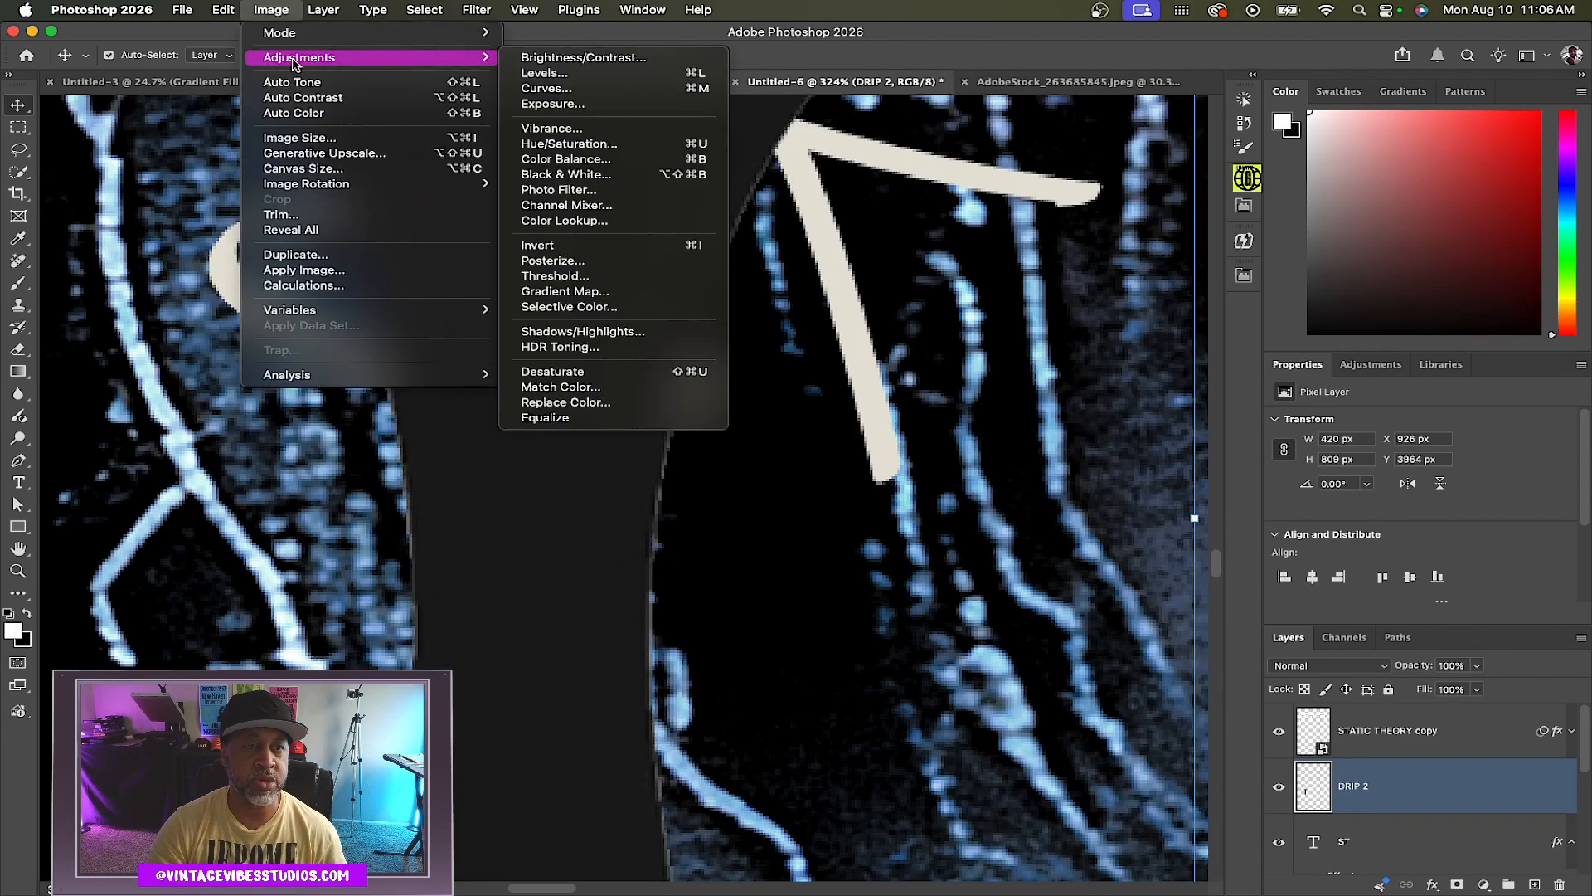
left_click(554, 276)
left_click_drag(1189, 349, 1243, 350)
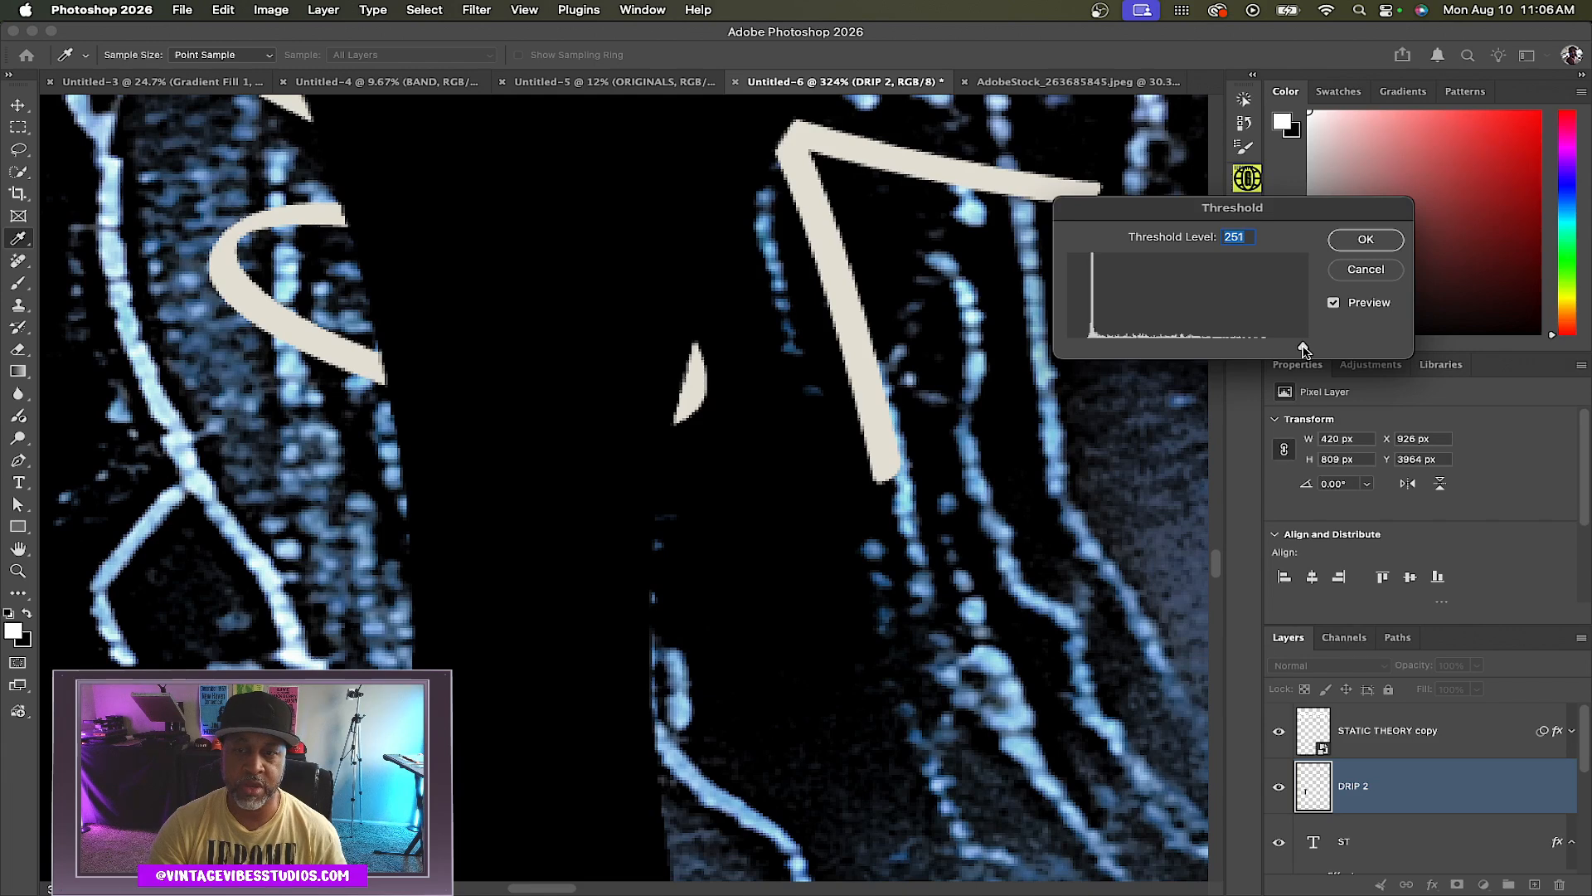
left_click(1368, 241)
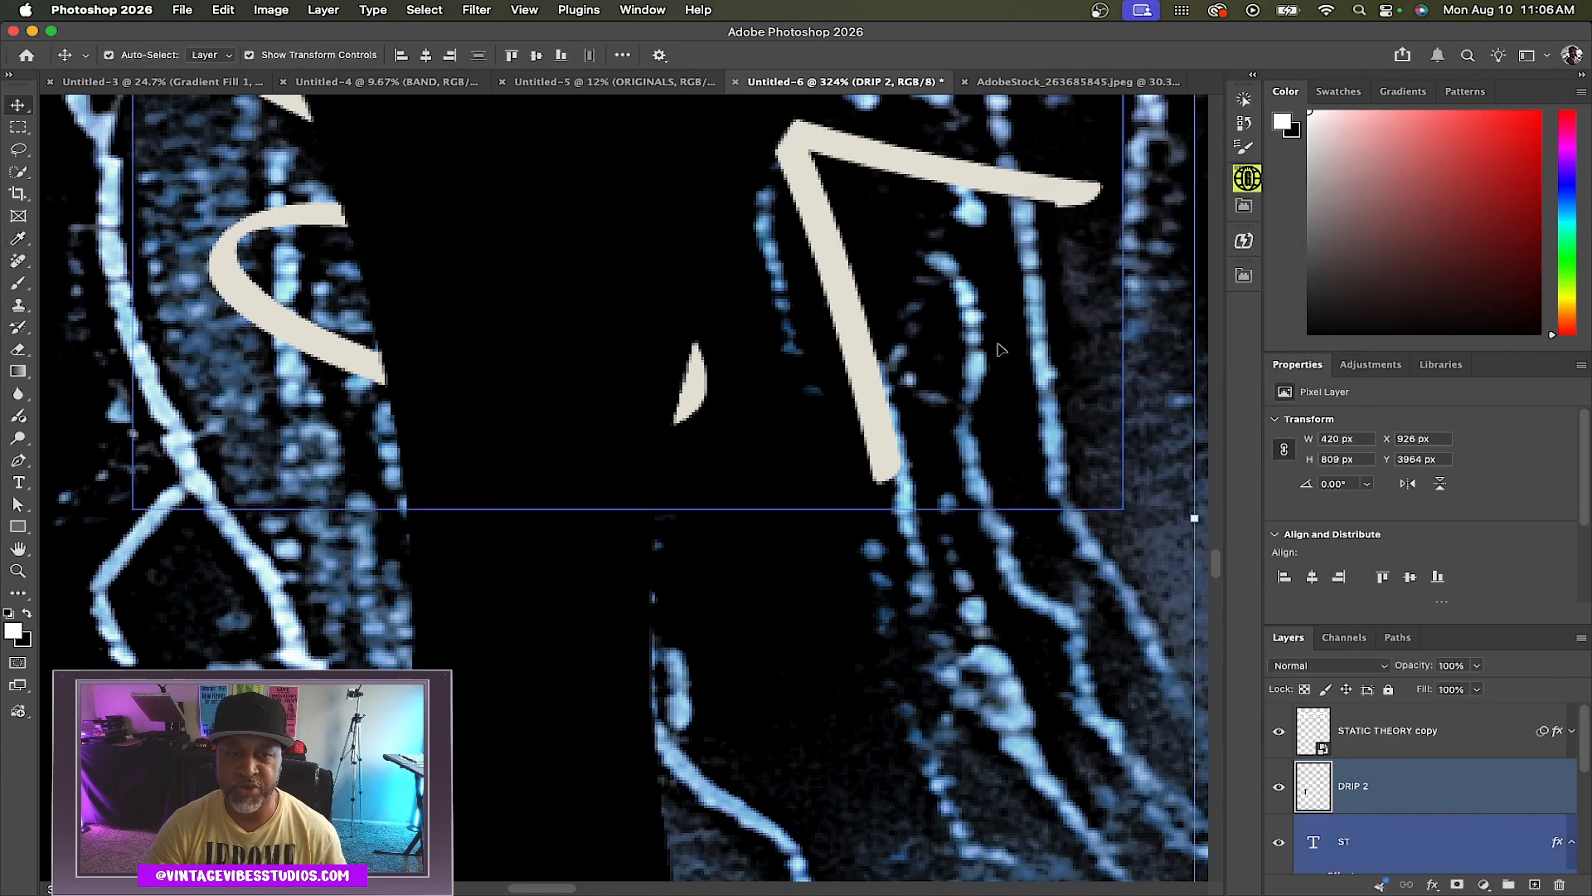
Add a cream Color Overlay layer effect to the DRIP 2 layer
double_click(1399, 793)
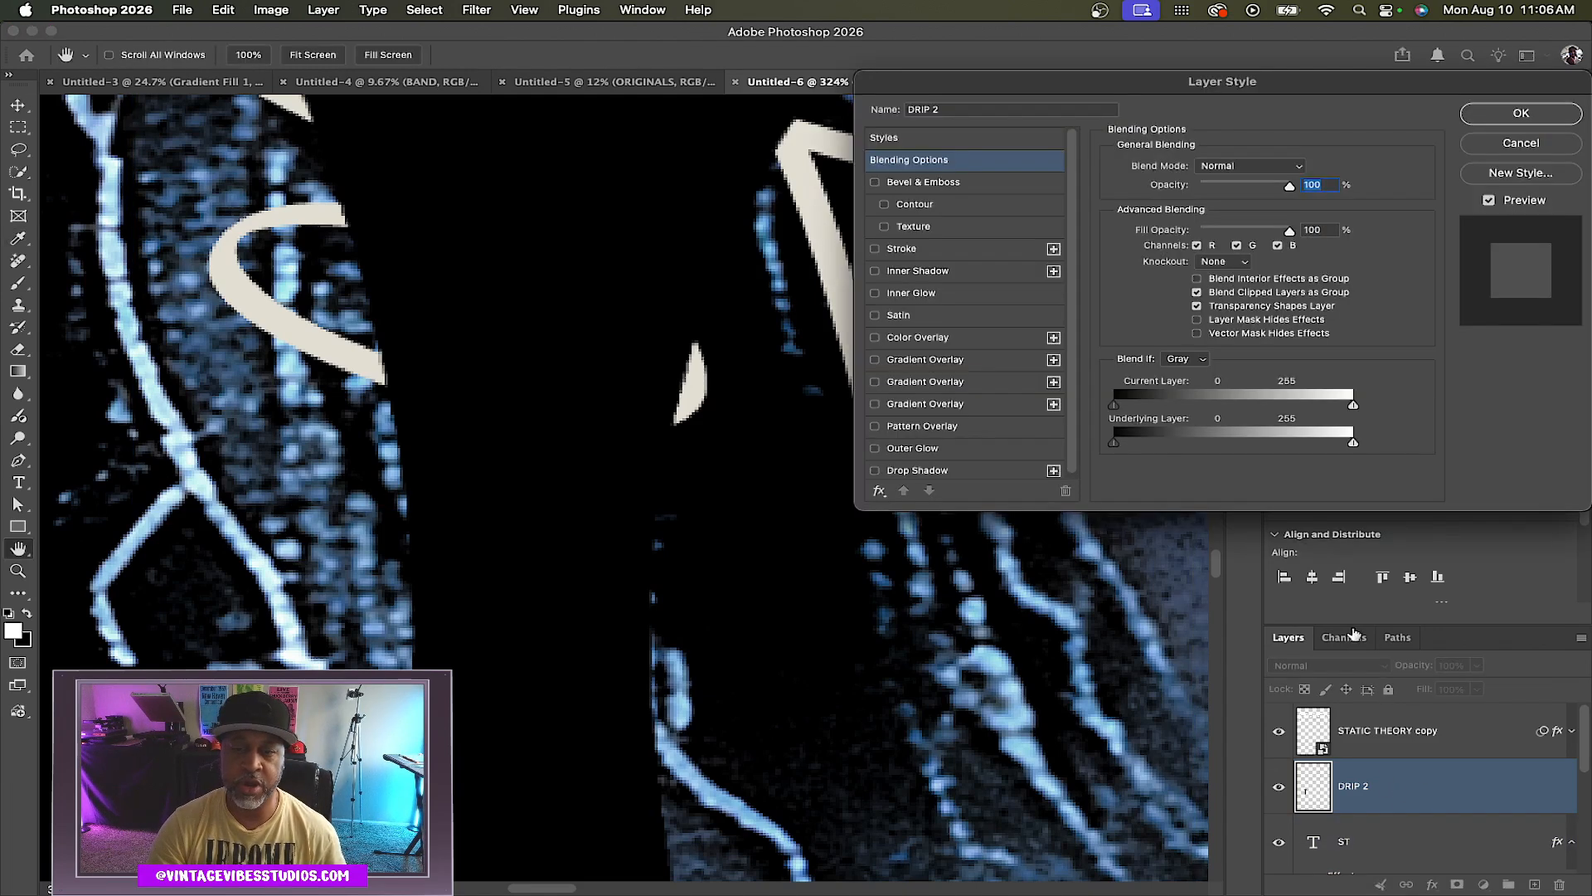
left_click(932, 341)
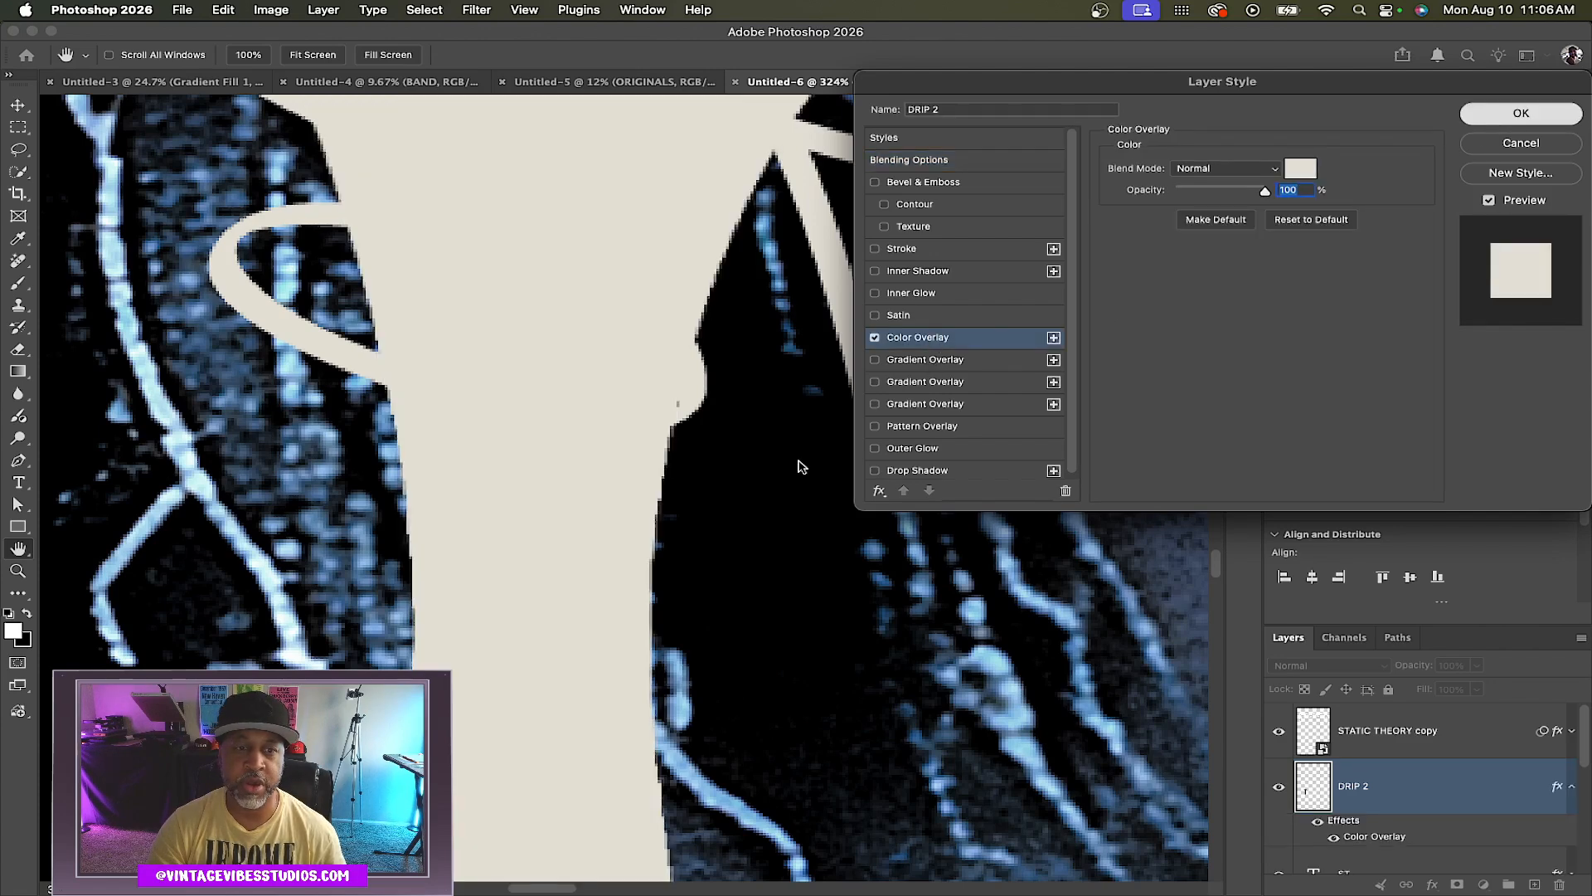
key("Return")
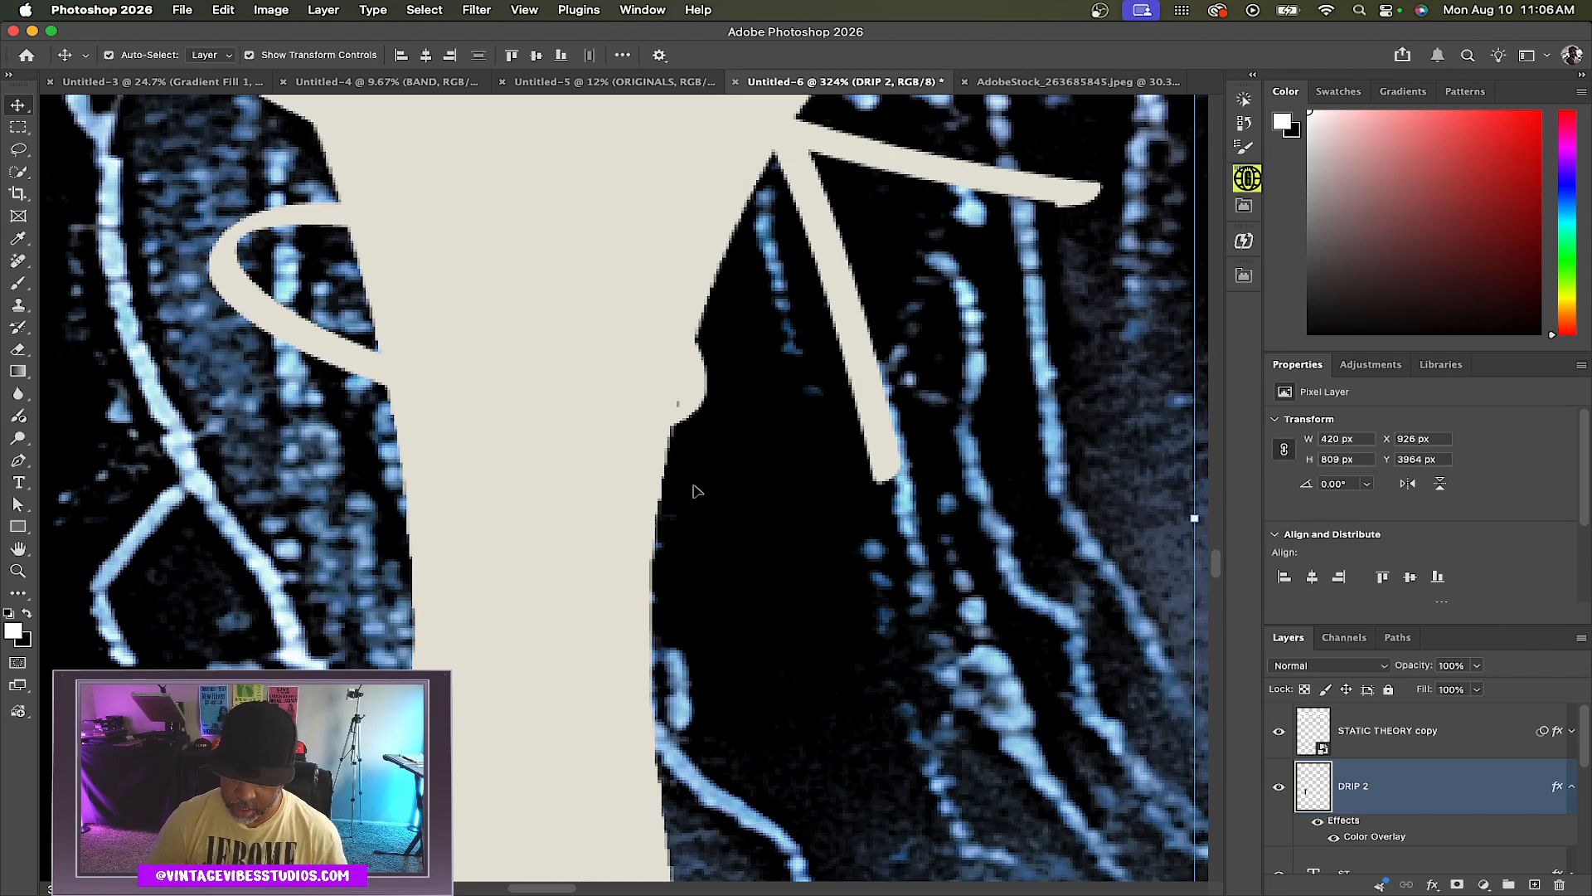
Move and scale down the second drip with Free Transform so it hangs below the tag's lower loop
scroll(237, 465, "down", 8)
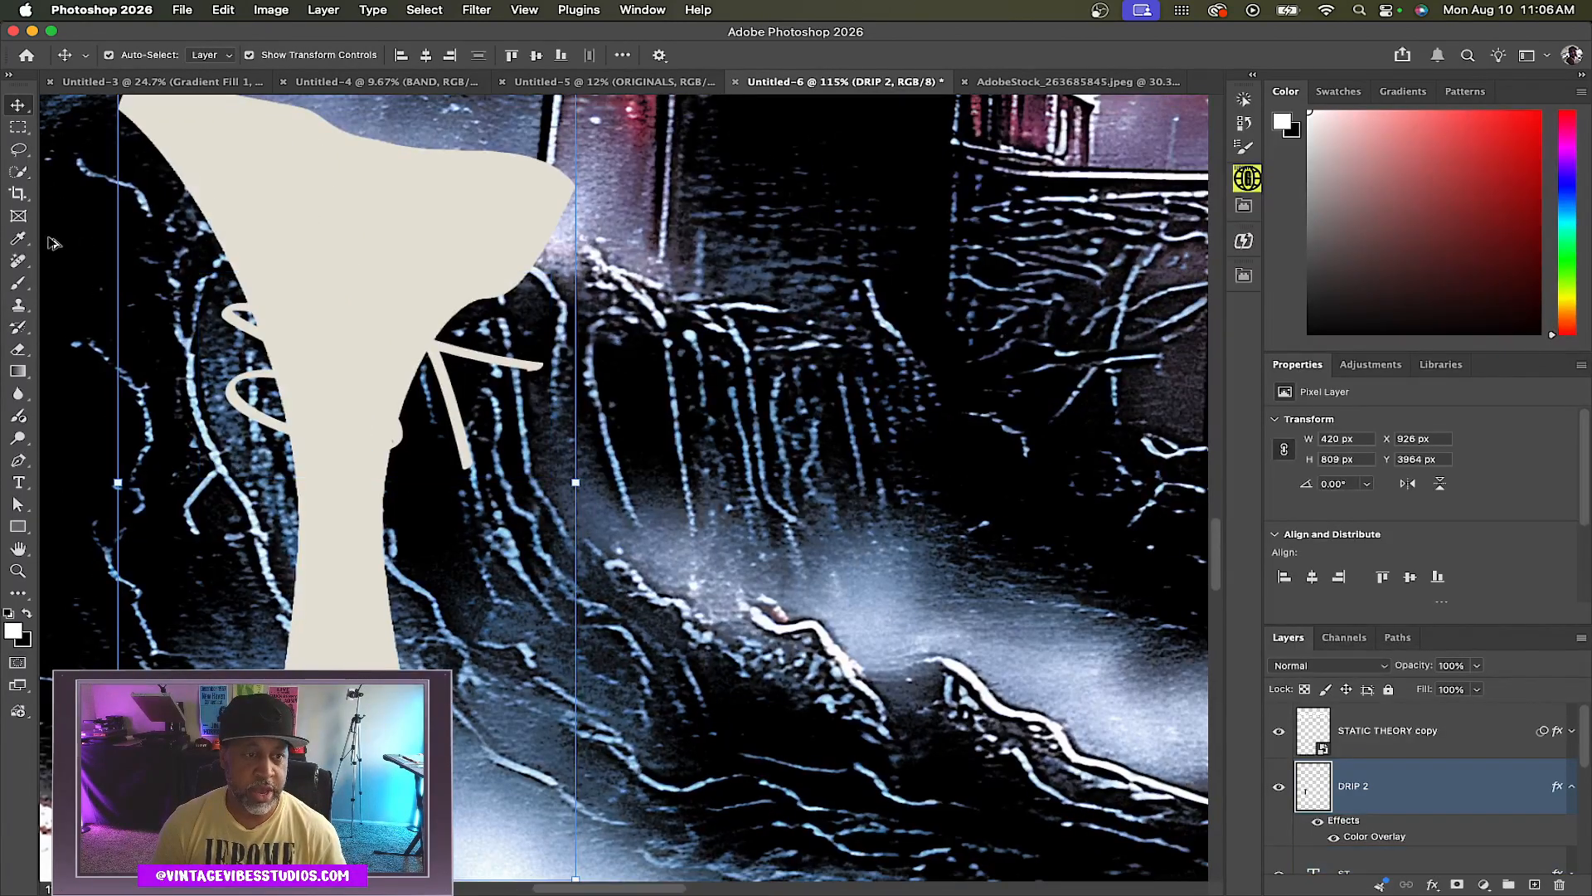
mouse_move(282, 199)
left_mouse_down()
mouse_move(421, 316)
mouse_move(560, 713)
left_mouse_up()
key("super+t")
left_click_drag(658, 785, 366, 496)
left_click_drag(438, 419, 425, 441)
scroll(414, 441, "left", 5)
scroll(643, 476, "up", 10)
left_click_drag(690, 503, 689, 480)
left_click_drag(1013, 302, 1002, 323)
left_click_drag(817, 512, 814, 498)
key("Return")
Warp the second drip so its top flares out to fit along the tag's lower loop
left_click(219, 11)
mouse_move(273, 431)
left_click(548, 547)
left_click_drag(365, 309, 384, 278)
left_click_drag(576, 309, 562, 334)
left_click_drag(384, 278, 380, 248)
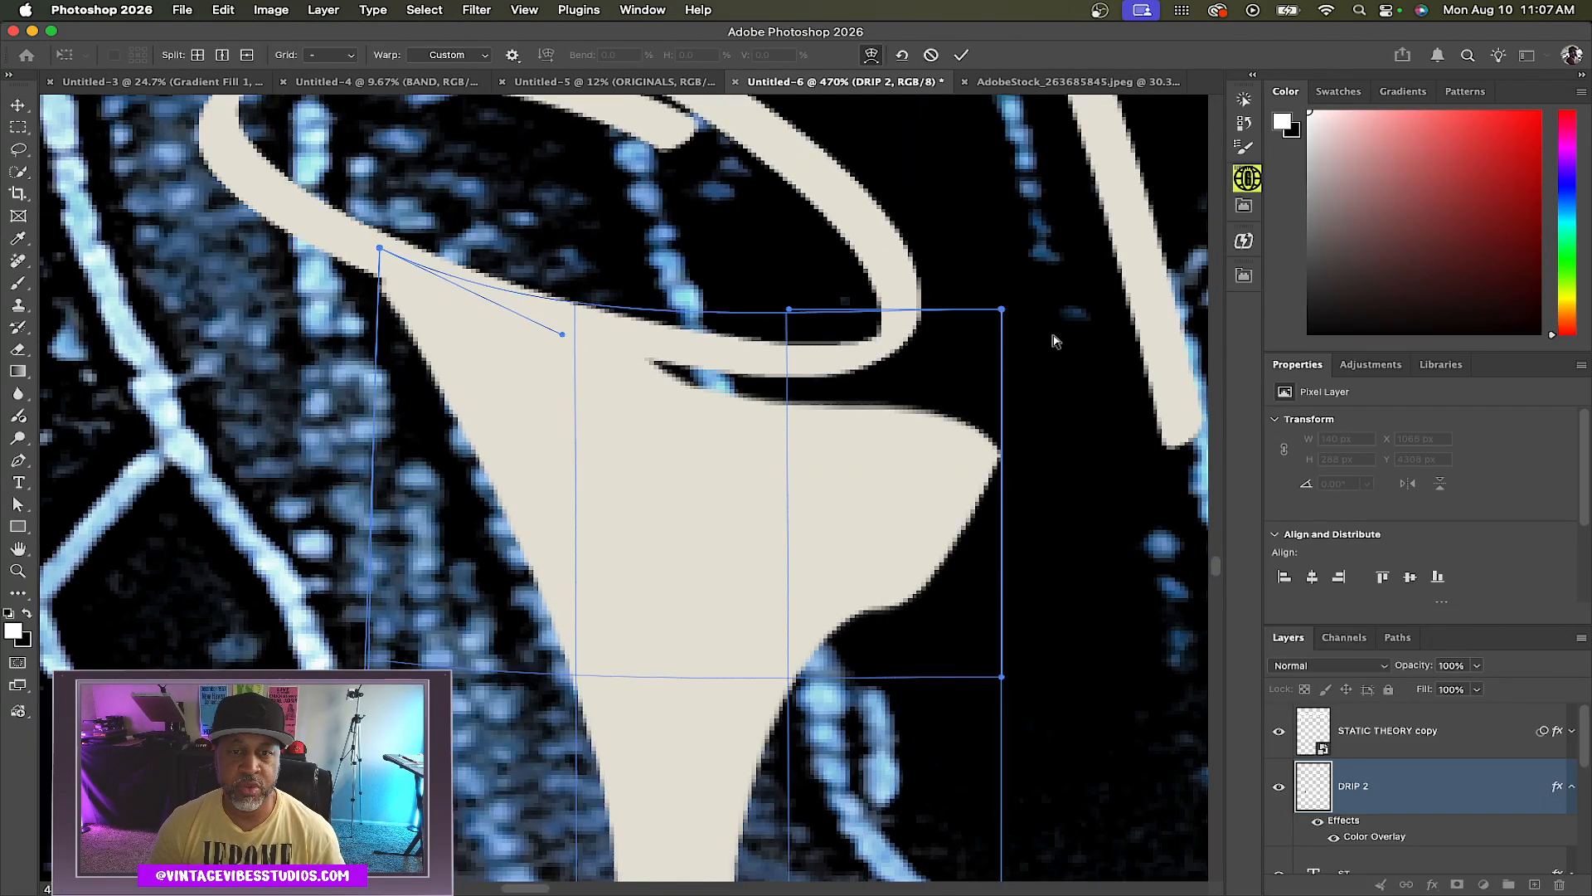
left_click_drag(1002, 309, 945, 241)
left_click_drag(789, 309, 774, 262)
left_click_drag(563, 334, 556, 315)
left_click_drag(945, 241, 939, 198)
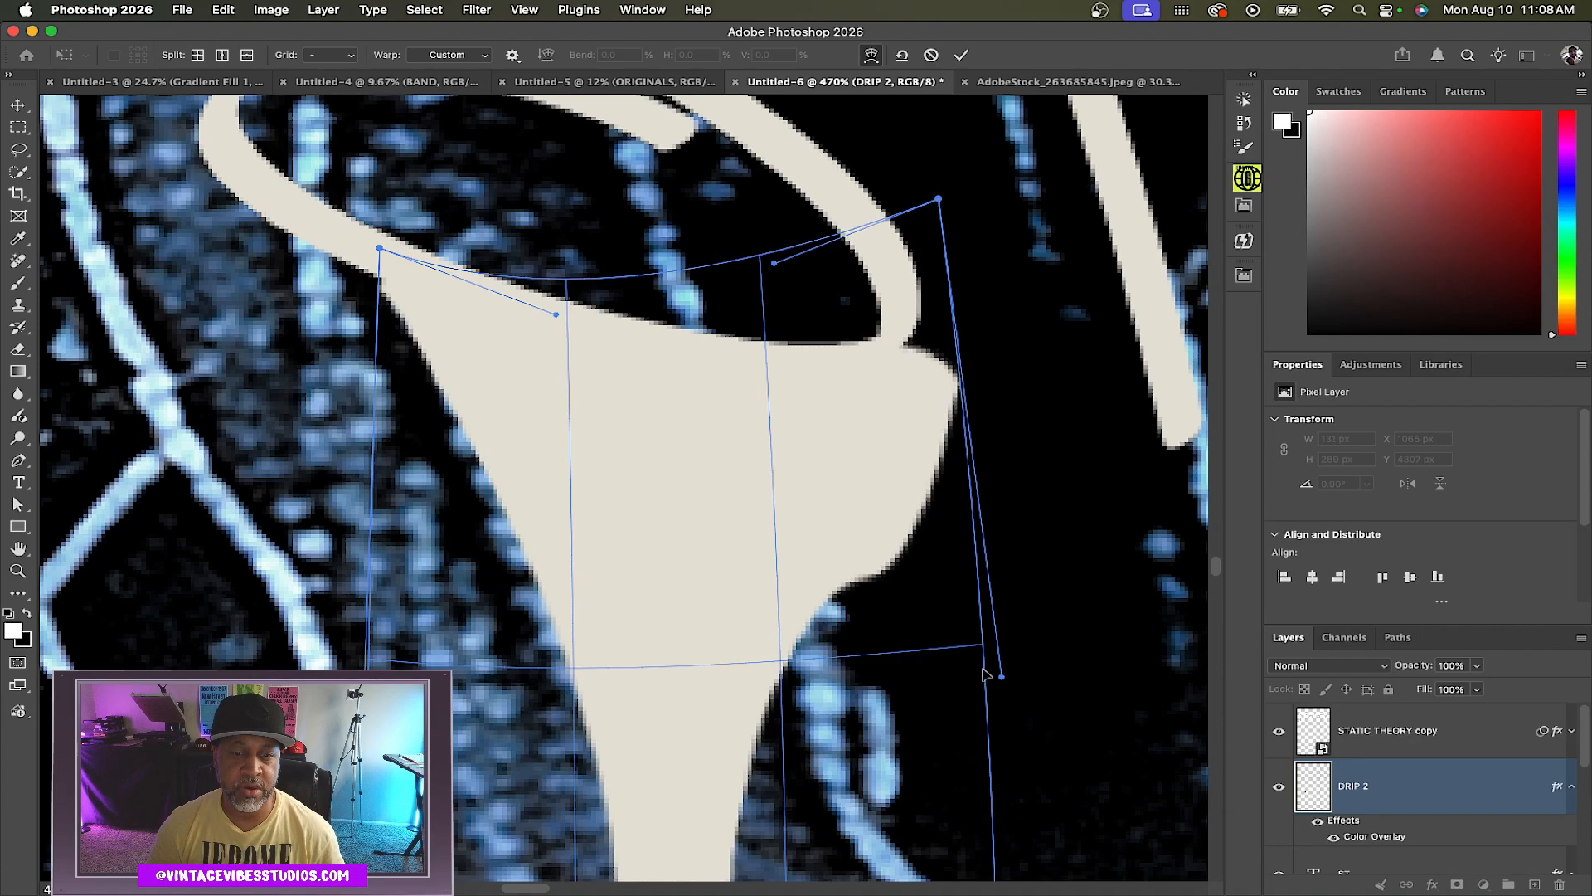
left_click_drag(1002, 677, 928, 656)
left_click_drag(940, 199, 929, 204)
left_click_drag(773, 263, 776, 279)
mouse_move(928, 205)
left_mouse_down()
mouse_move(933, 176)
mouse_move(931, 195)
left_mouse_up()
left_click_drag(365, 676, 400, 563)
scroll(725, 763, "down", 5)
scroll(723, 760, "down", 4)
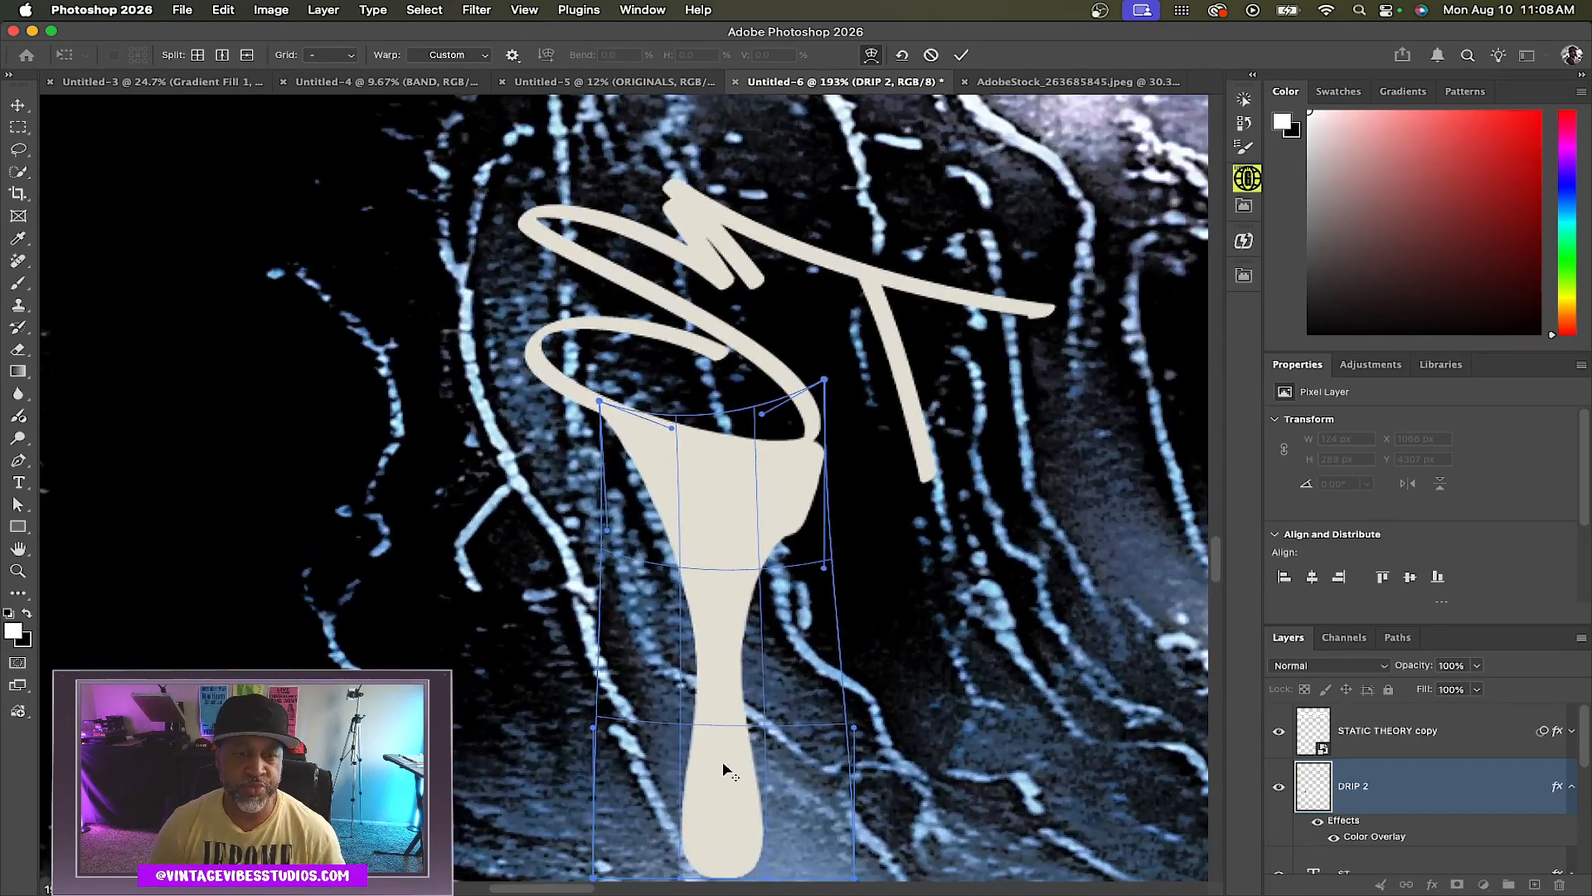
scroll(735, 569, "up", 4)
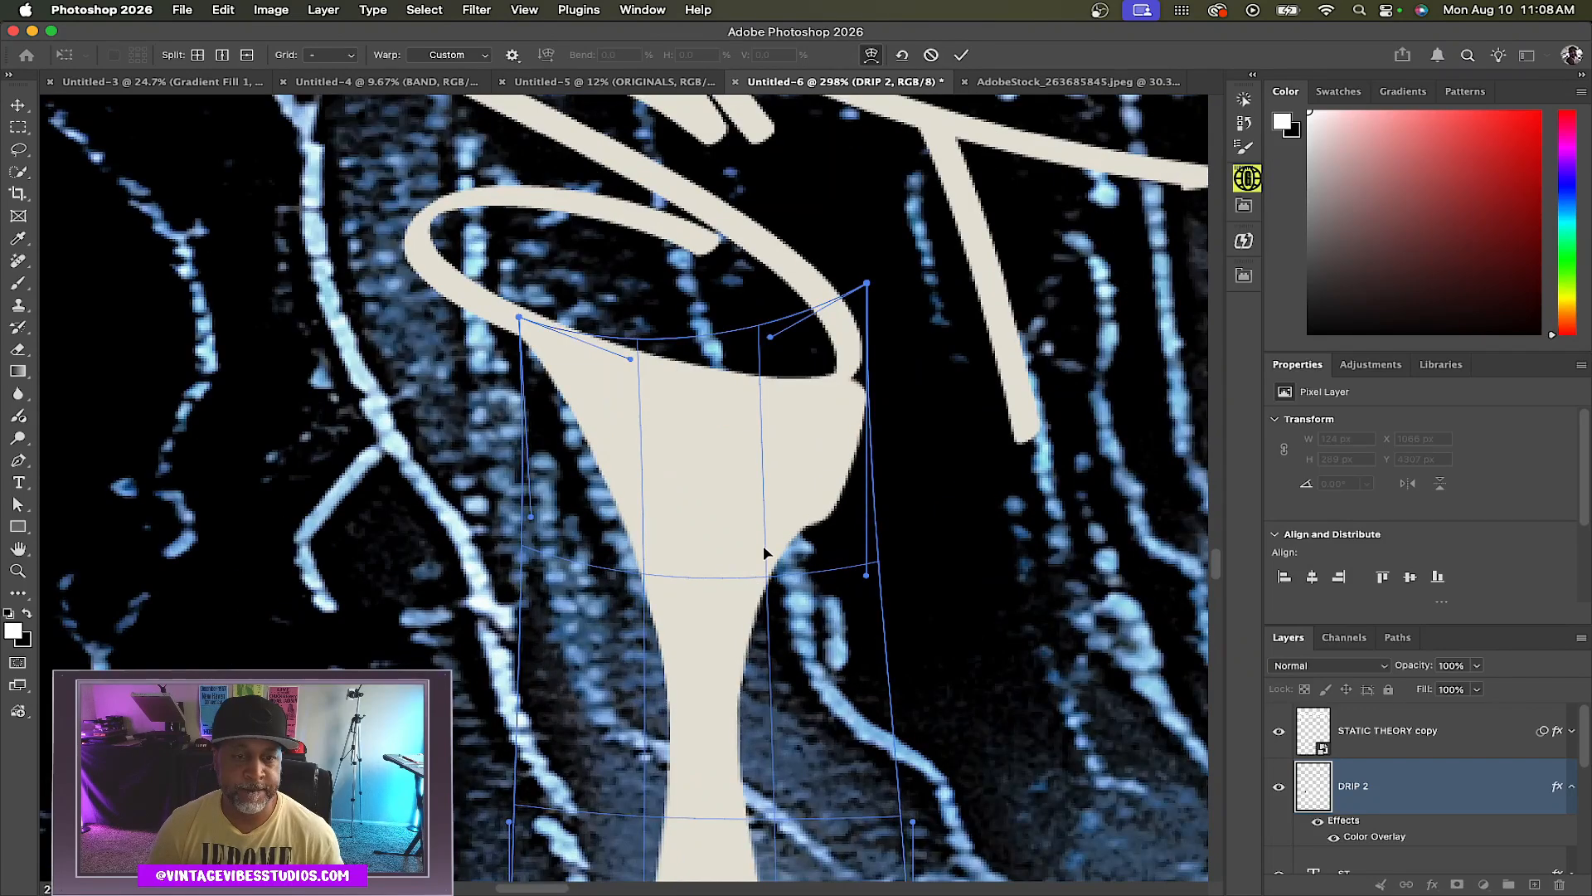
left_click_drag(869, 286, 854, 287)
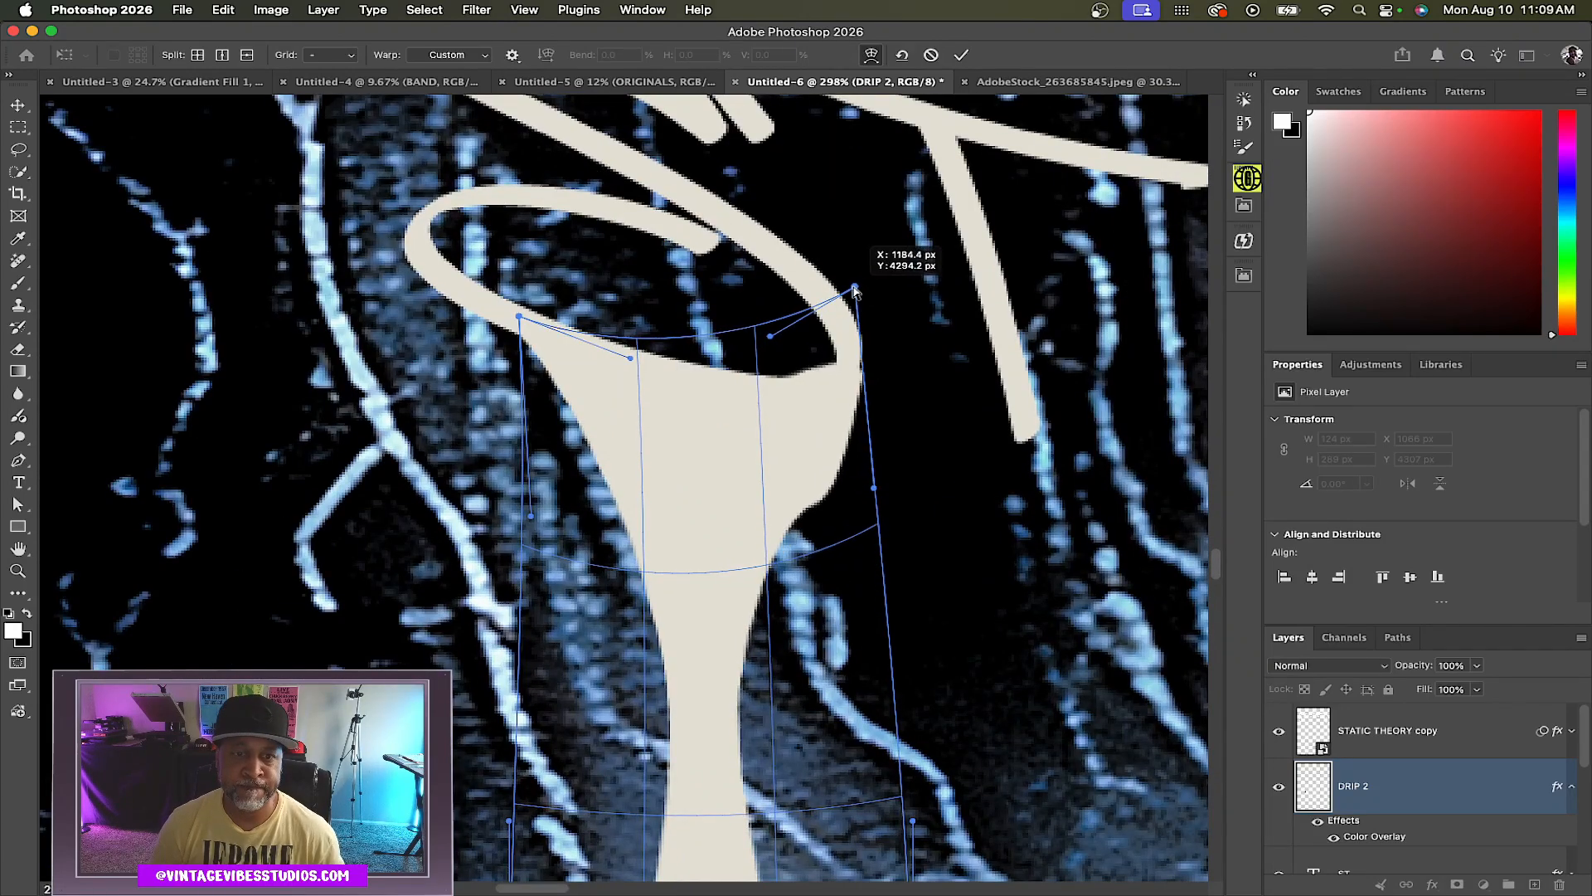
left_click_drag(773, 338, 838, 376)
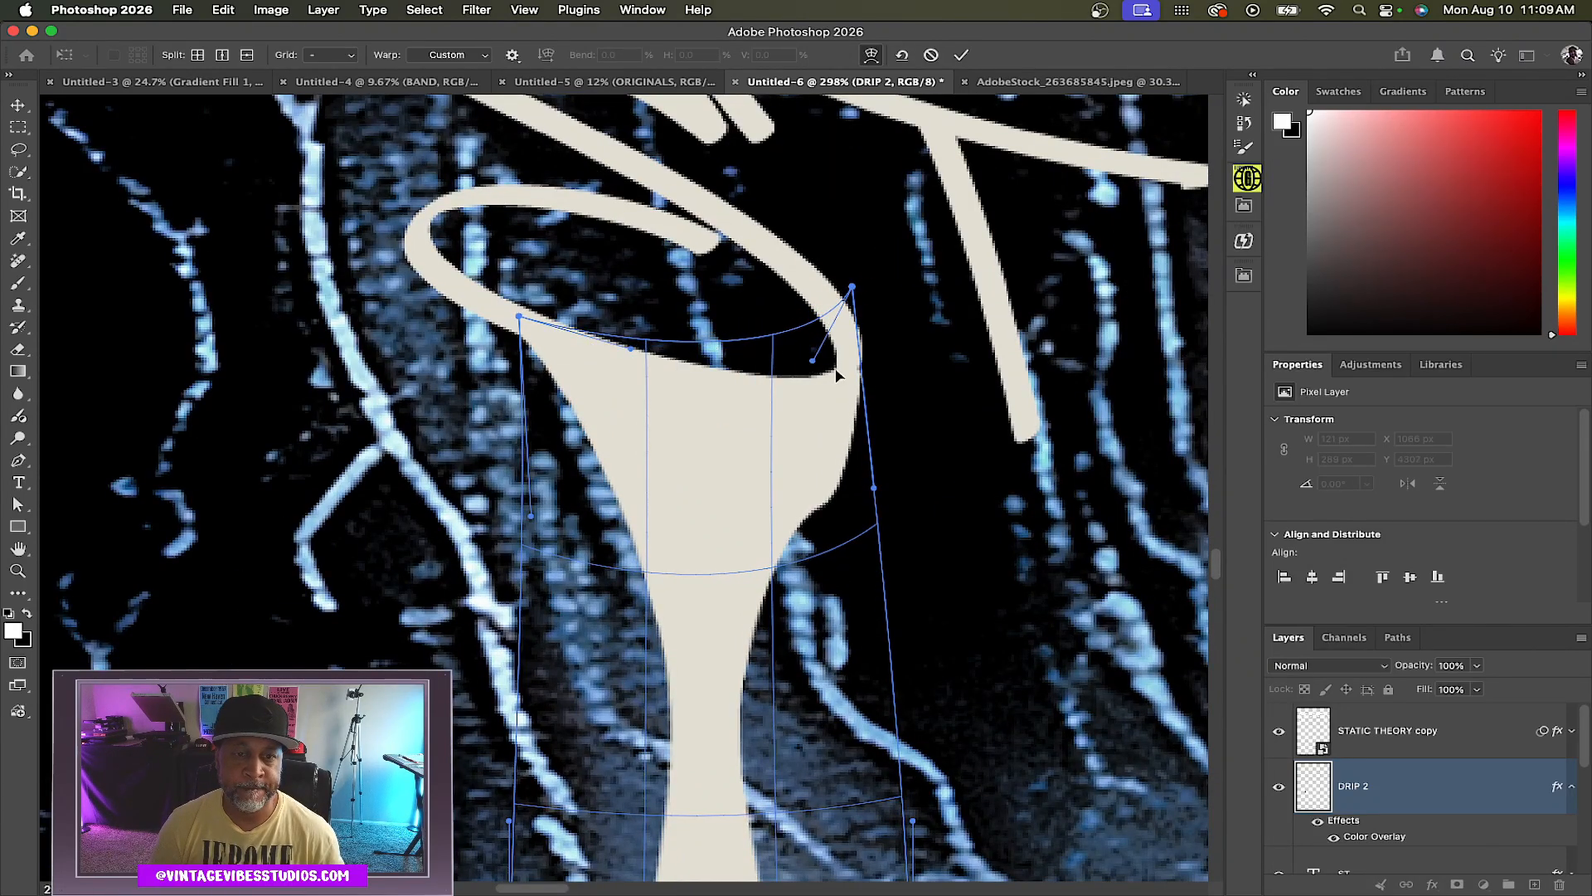
key("Return")
Move the DRIP 2 layer down below the DRIP 1 layer in the layer stack
scroll(870, 522, "down", 5)
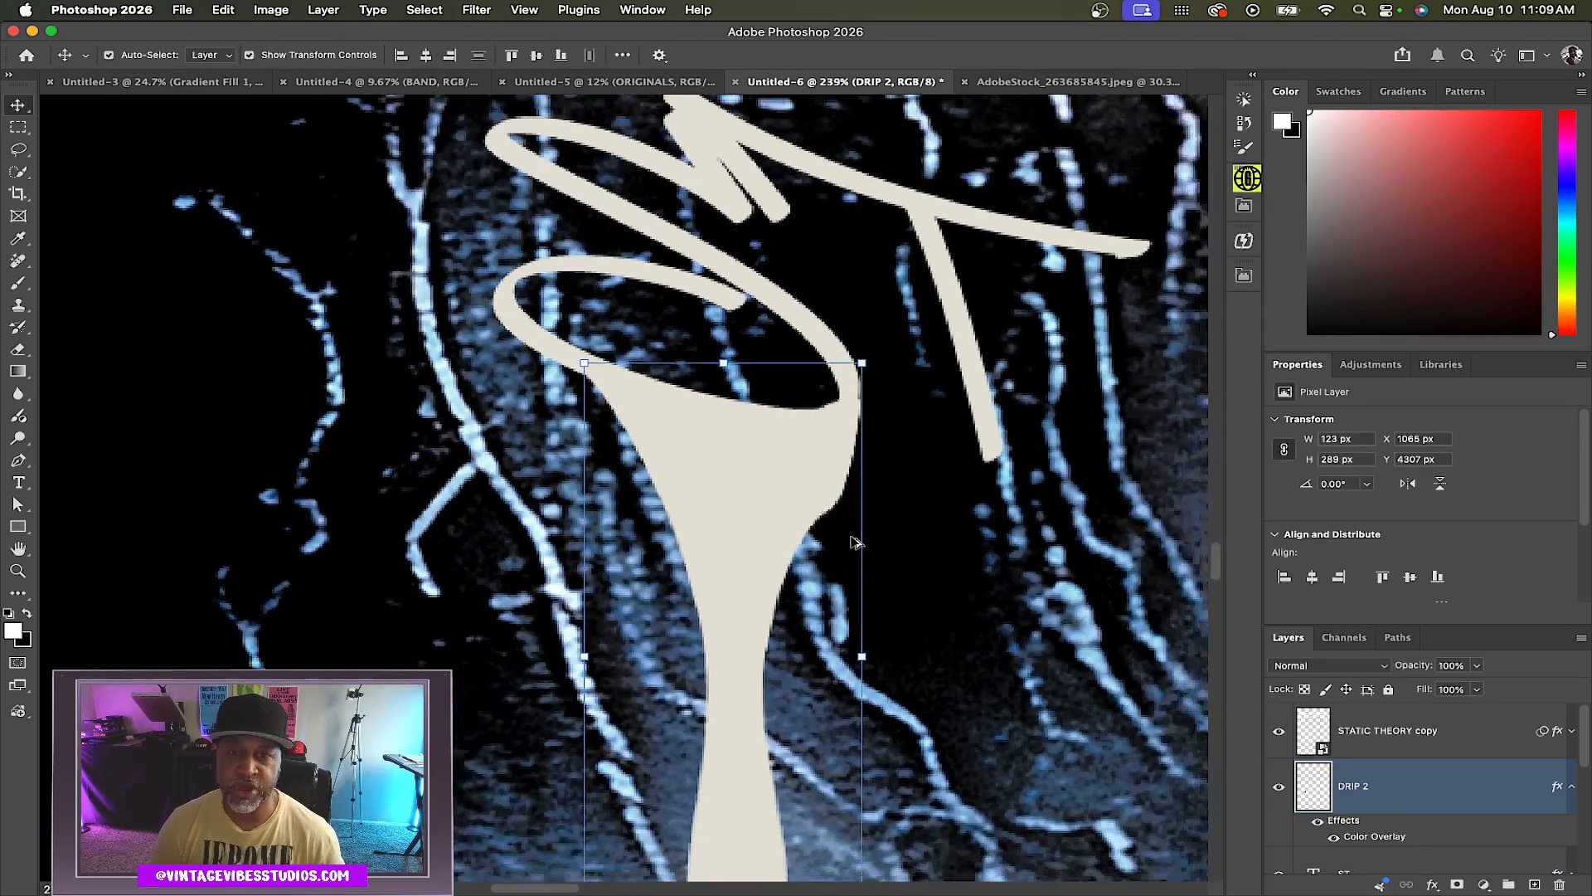
left_click_drag(1413, 786, 1415, 860)
scroll(857, 477, "down", 1)
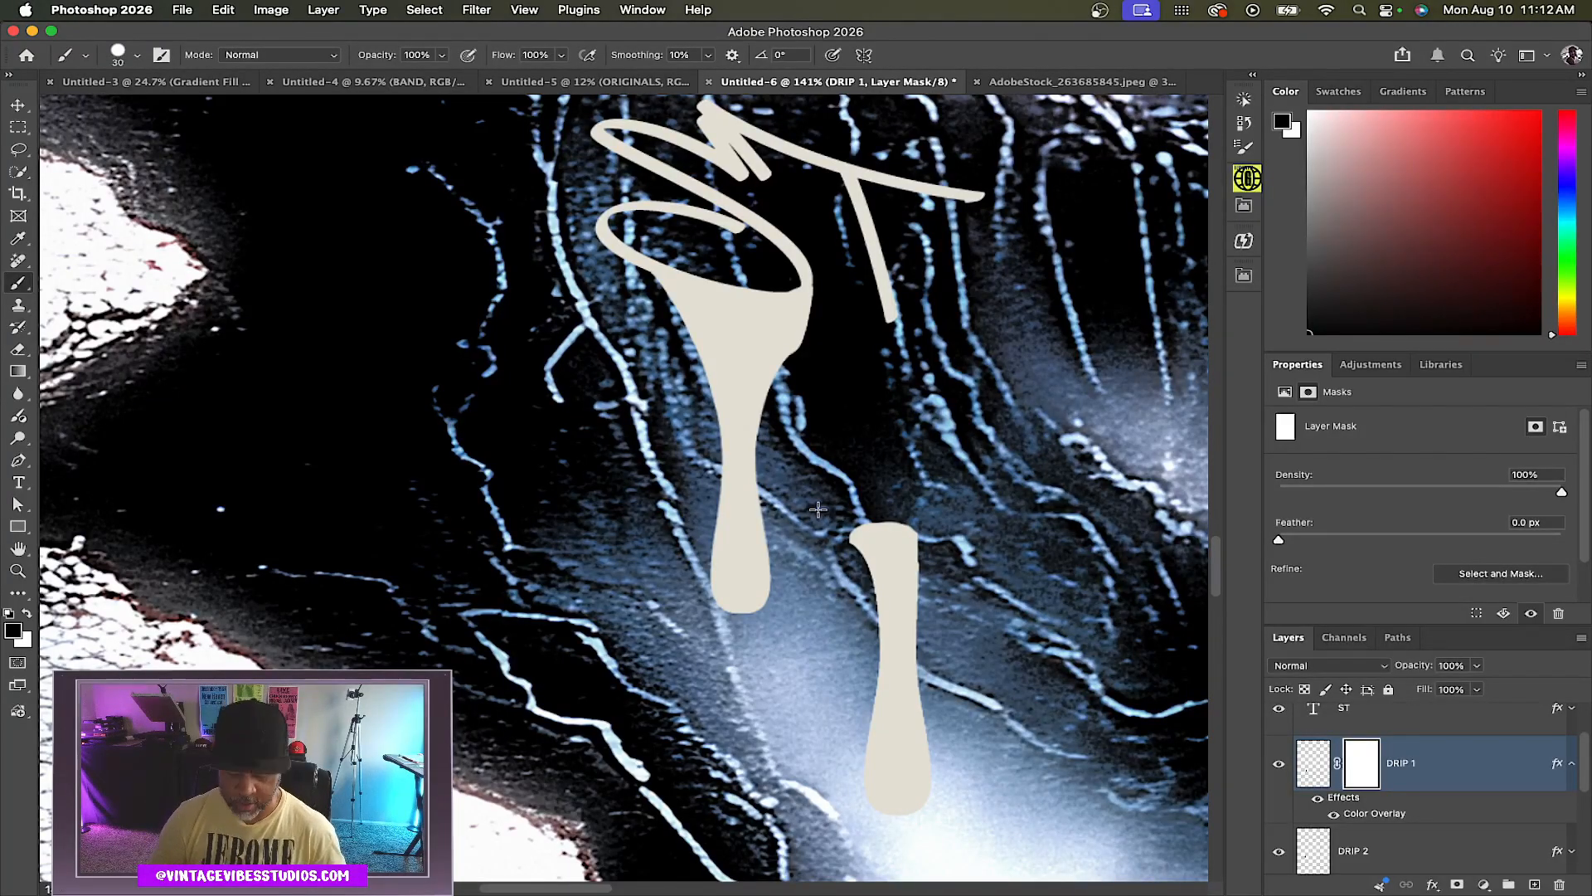
Move the first drip up so it hangs from the tag's T stroke
key("v")
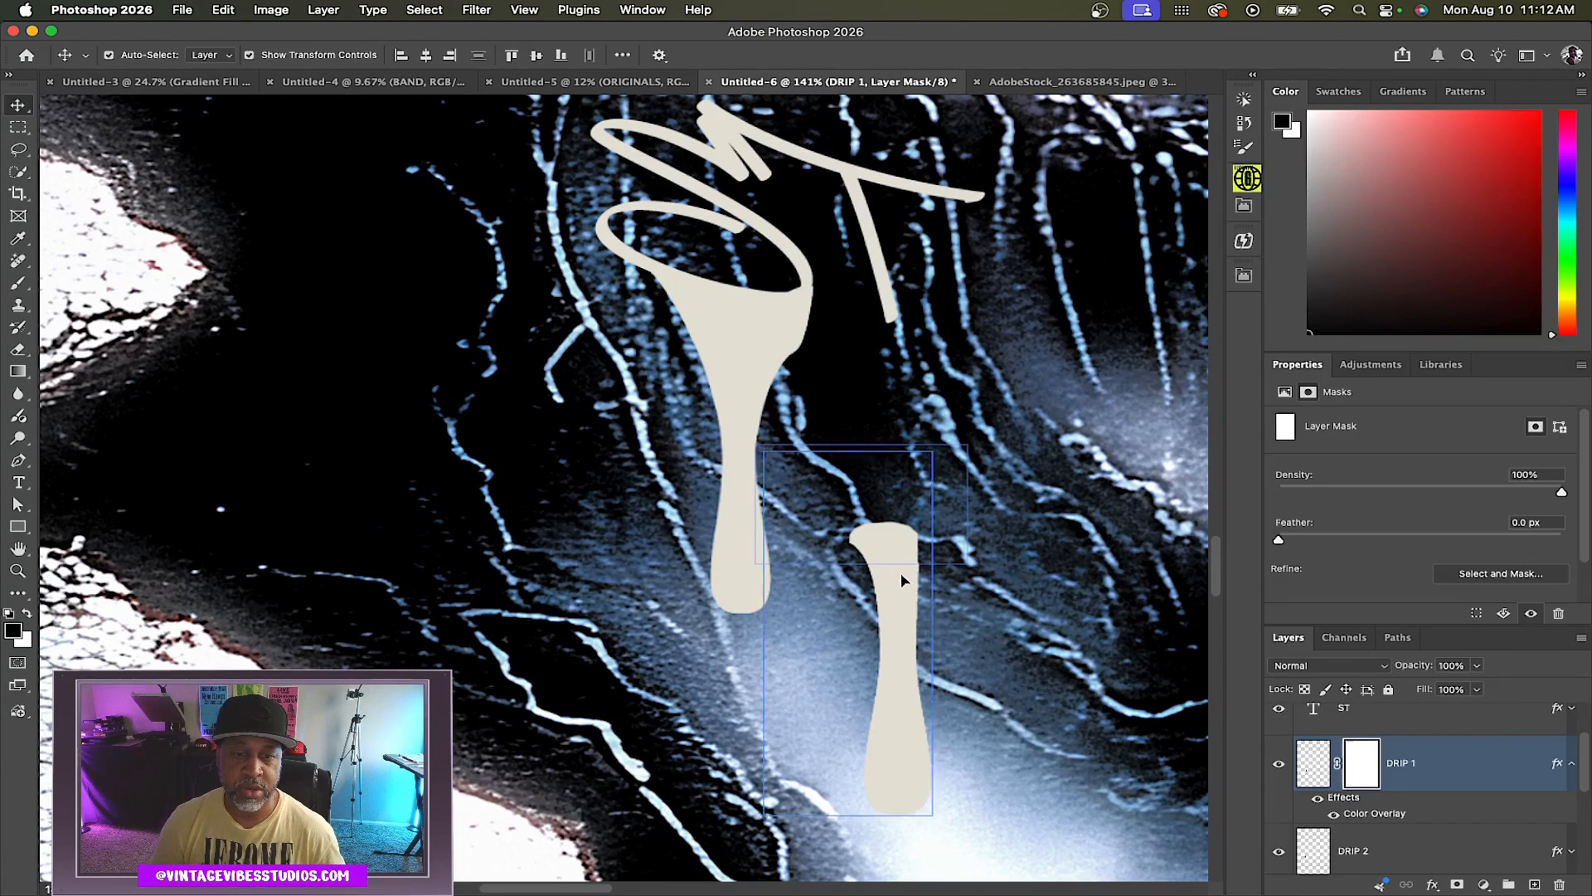
left_click_drag(932, 448, 892, 310)
scroll(890, 311, "up", 10)
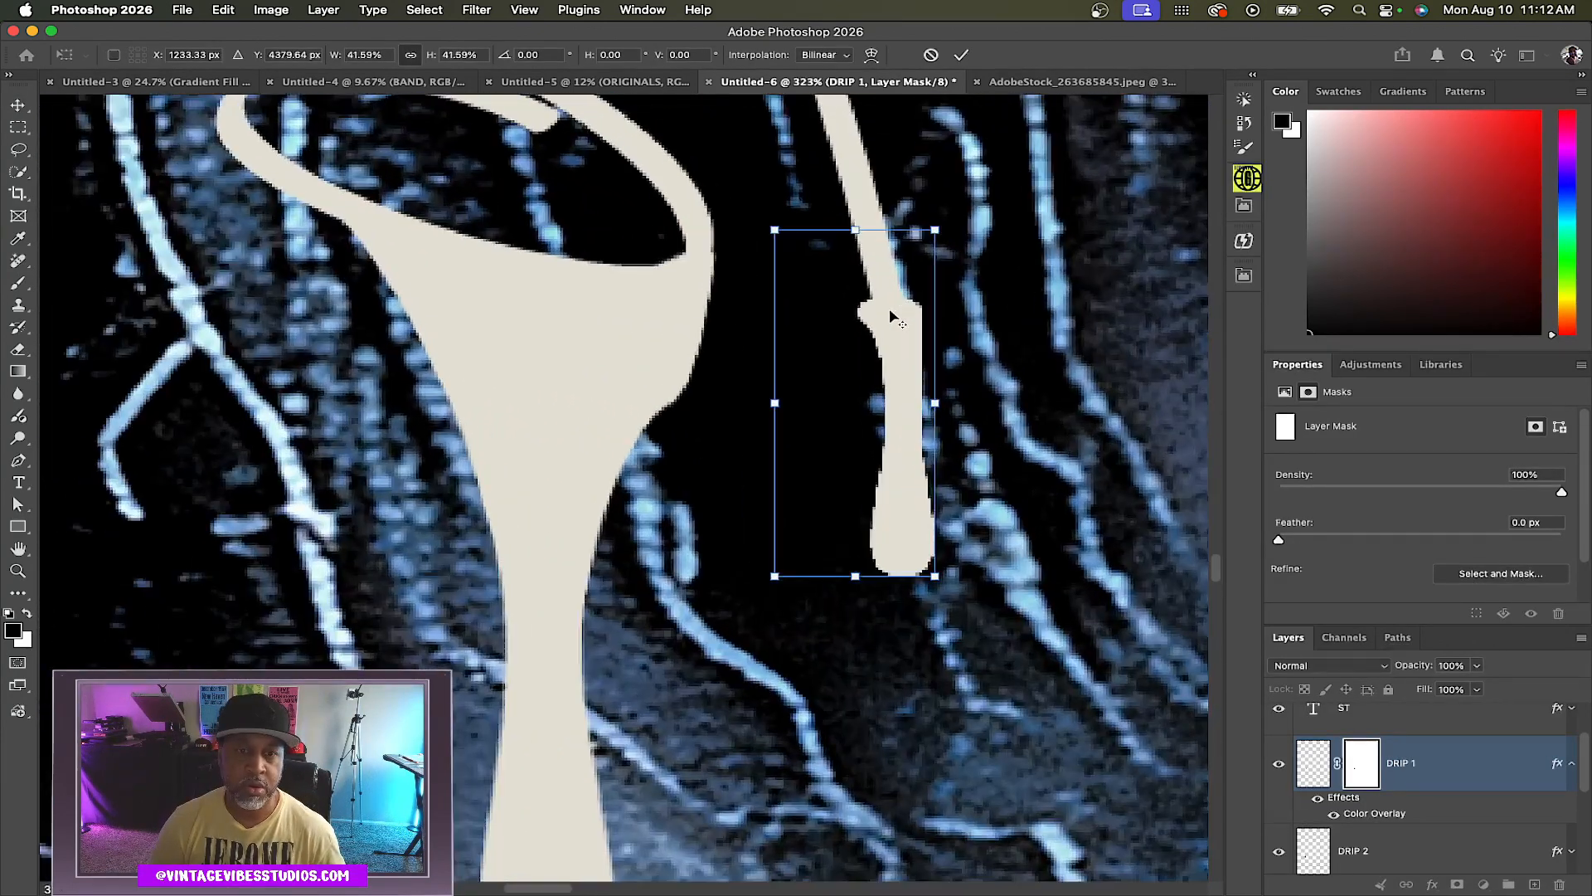
key("Return")
Warp the first drip so its top tapers into the T stroke of the tag
left_click(223, 11)
mouse_move(242, 432)
left_click(487, 544)
left_click_drag(745, 211, 843, 202)
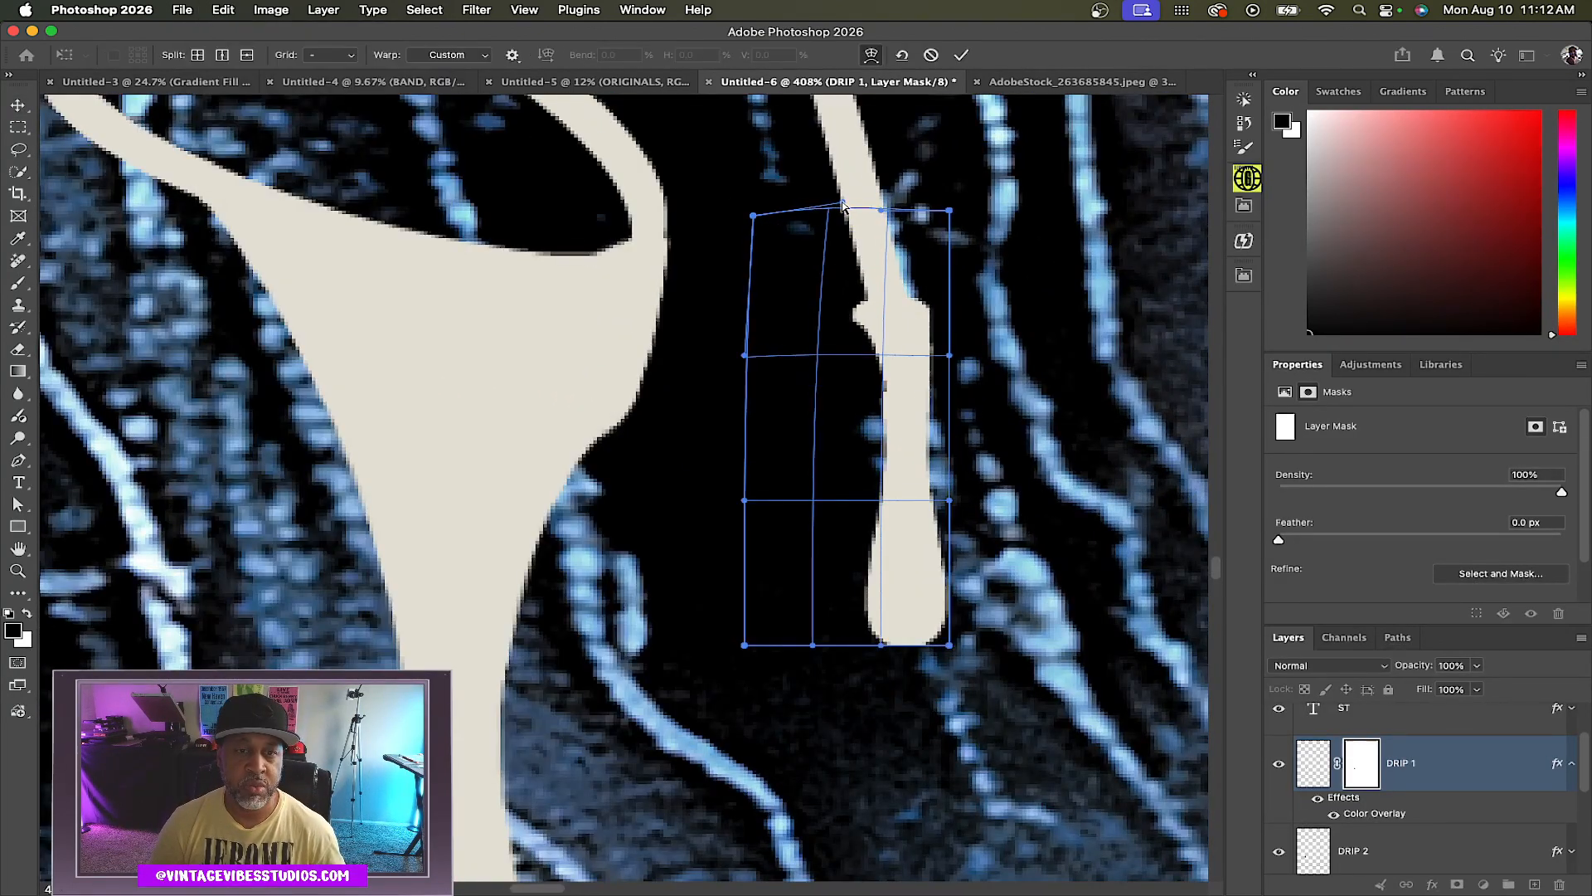
left_click_drag(949, 210, 927, 209)
left_click_drag(745, 355, 766, 354)
left_click_drag(745, 501, 762, 498)
left_click_drag(842, 202, 860, 180)
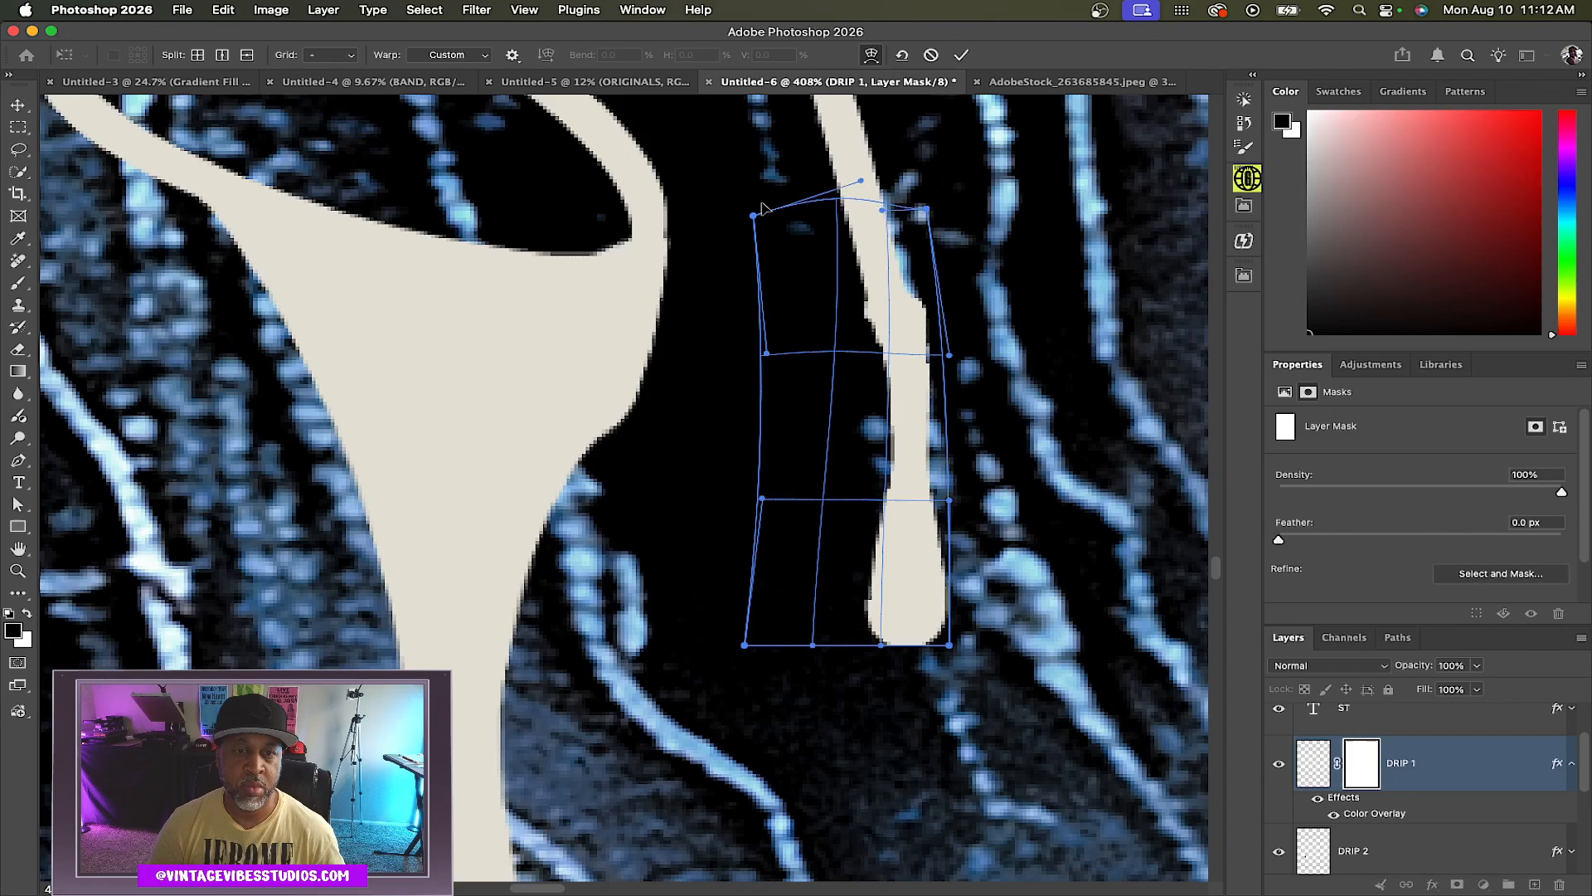
left_click_drag(753, 215, 766, 180)
left_click_drag(927, 209, 908, 209)
left_click_drag(767, 181, 869, 172)
left_click_drag(948, 355, 944, 358)
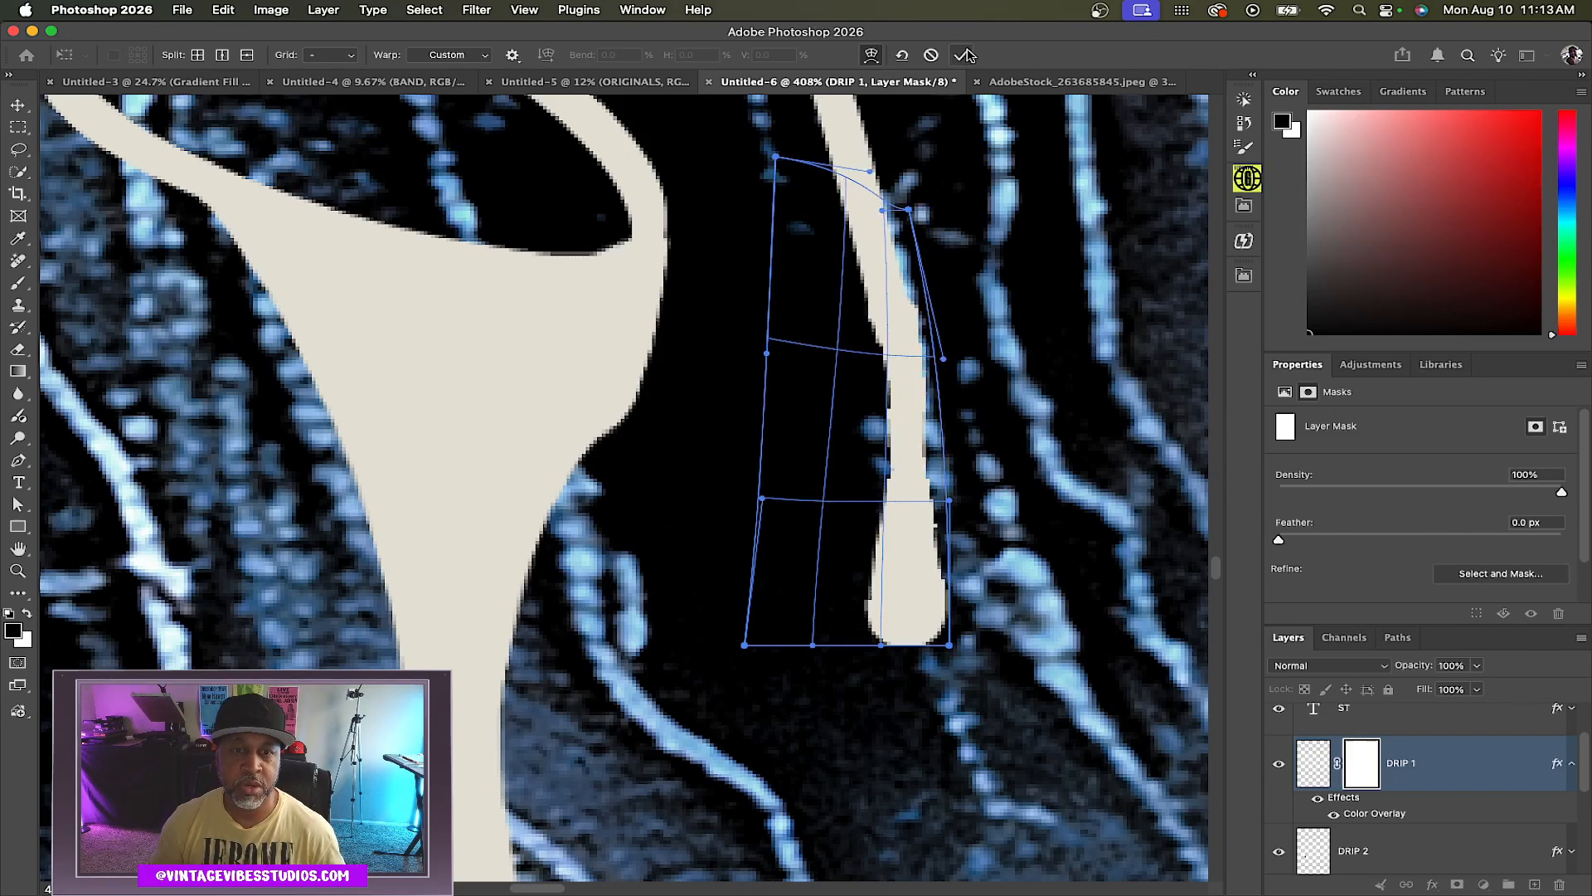
left_click(961, 55)
Group the ST, DRIP 1 and DRIP 2 layers and name the group LETTERS DRIP
left_click(1564, 764)
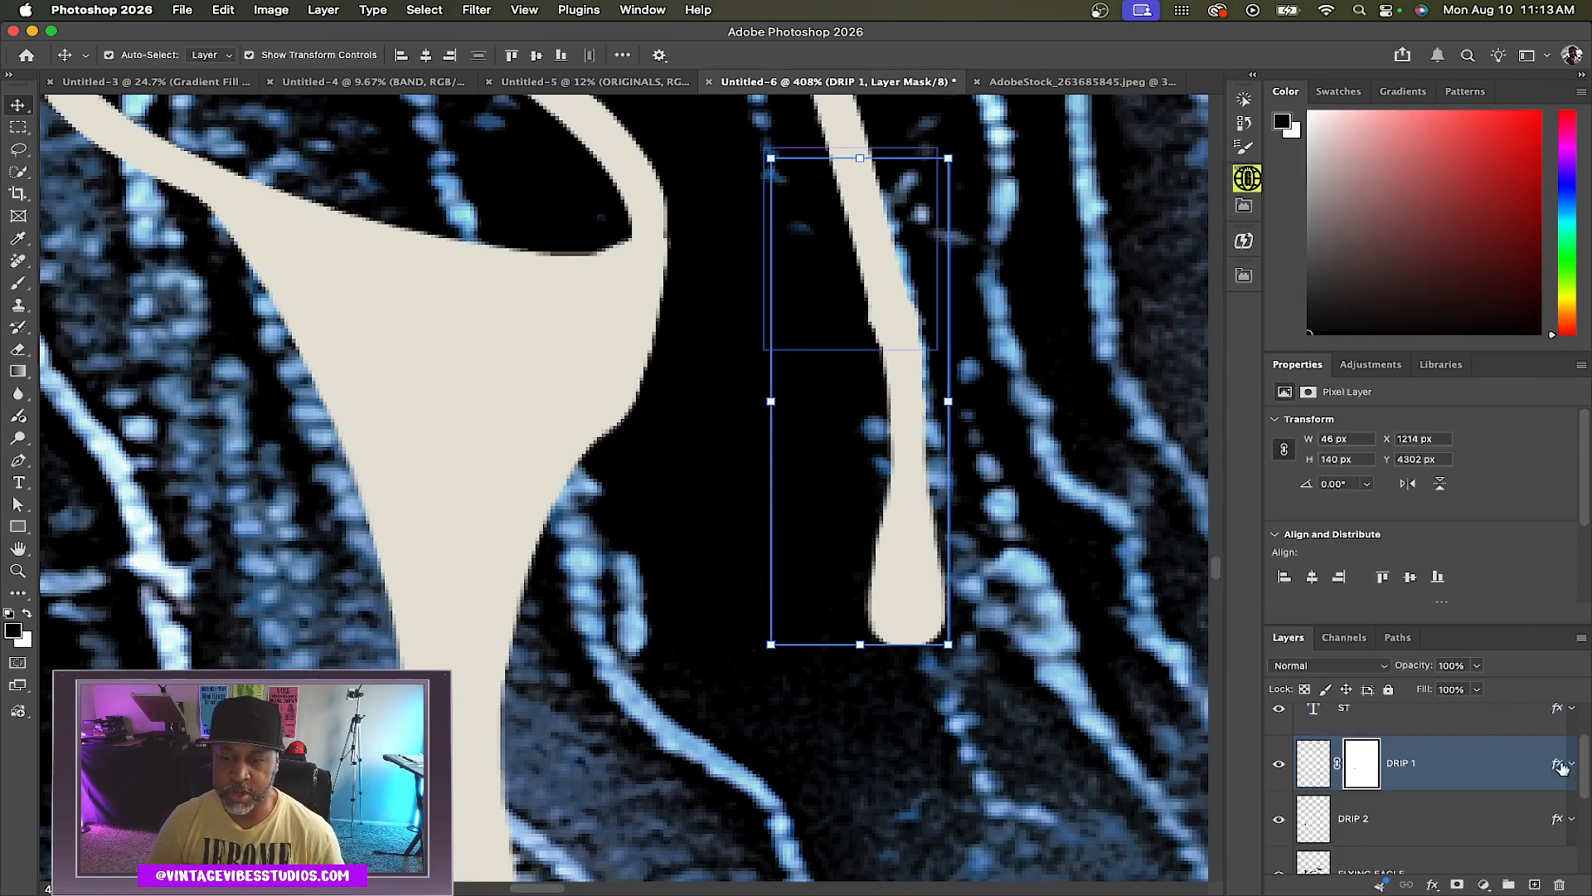
scroll(1481, 771, "up", 1)
left_click(1314, 781)
scroll(875, 464, "down", 10)
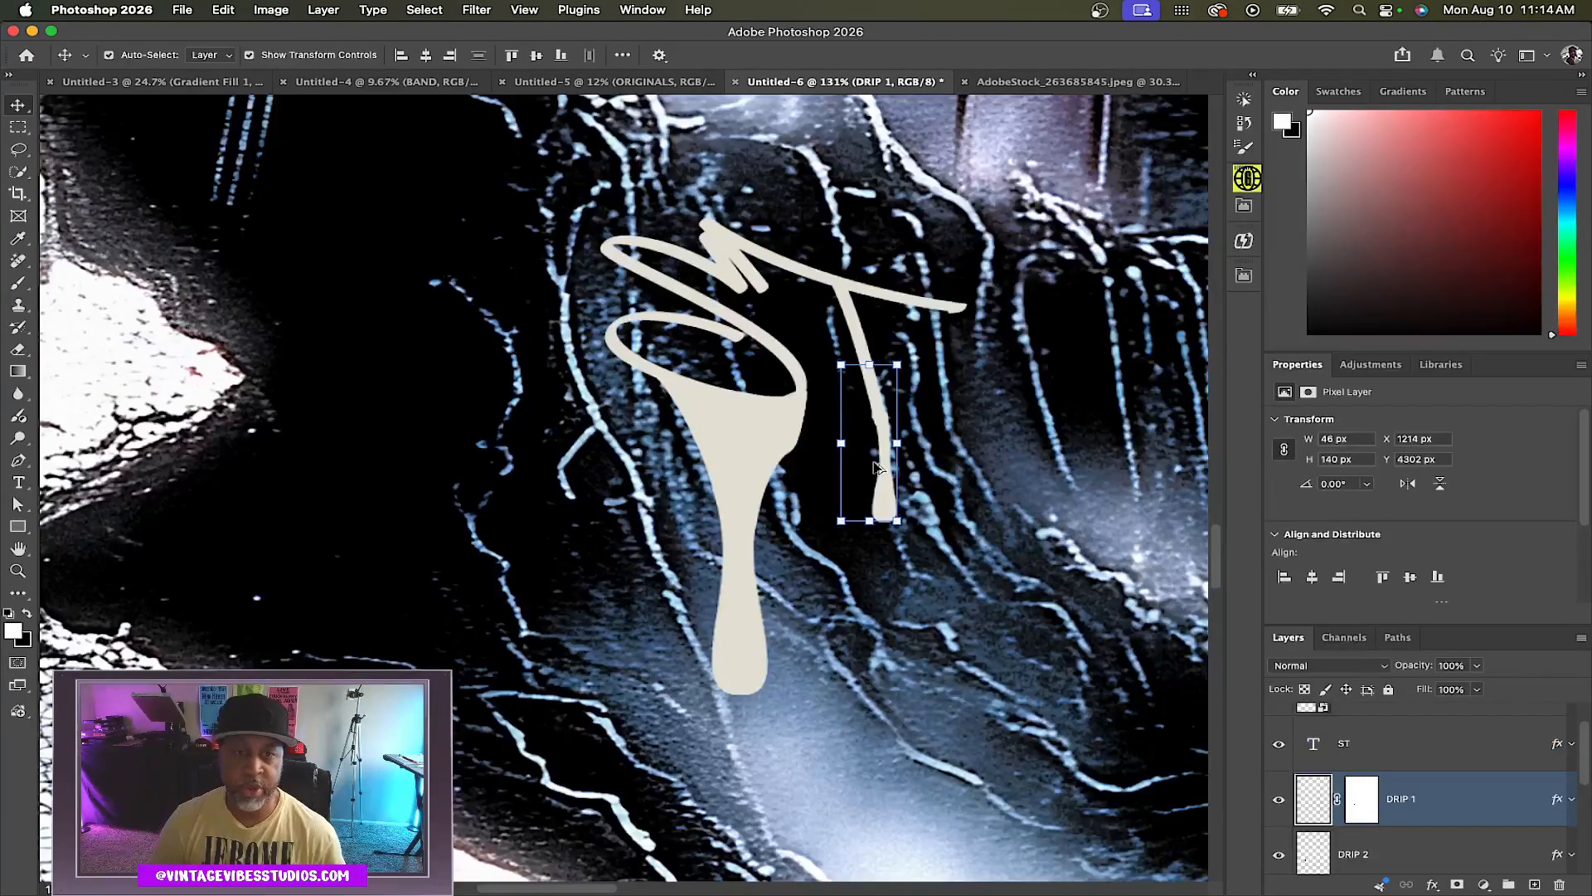
scroll(877, 467, "down", 3)
scroll(877, 467, "down", 2)
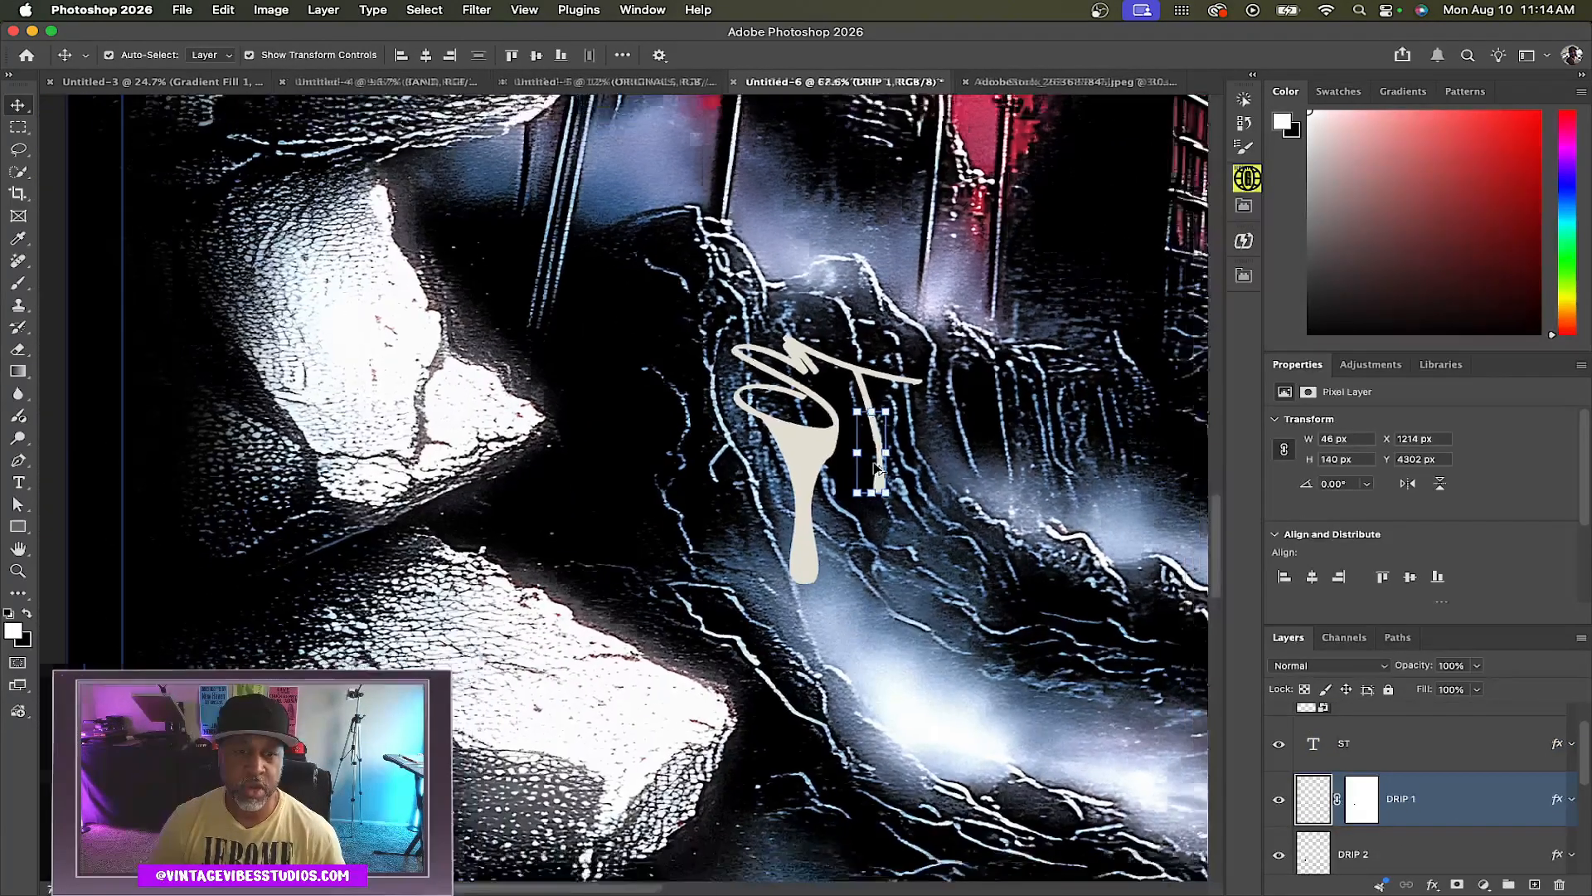
left_click(1443, 745)
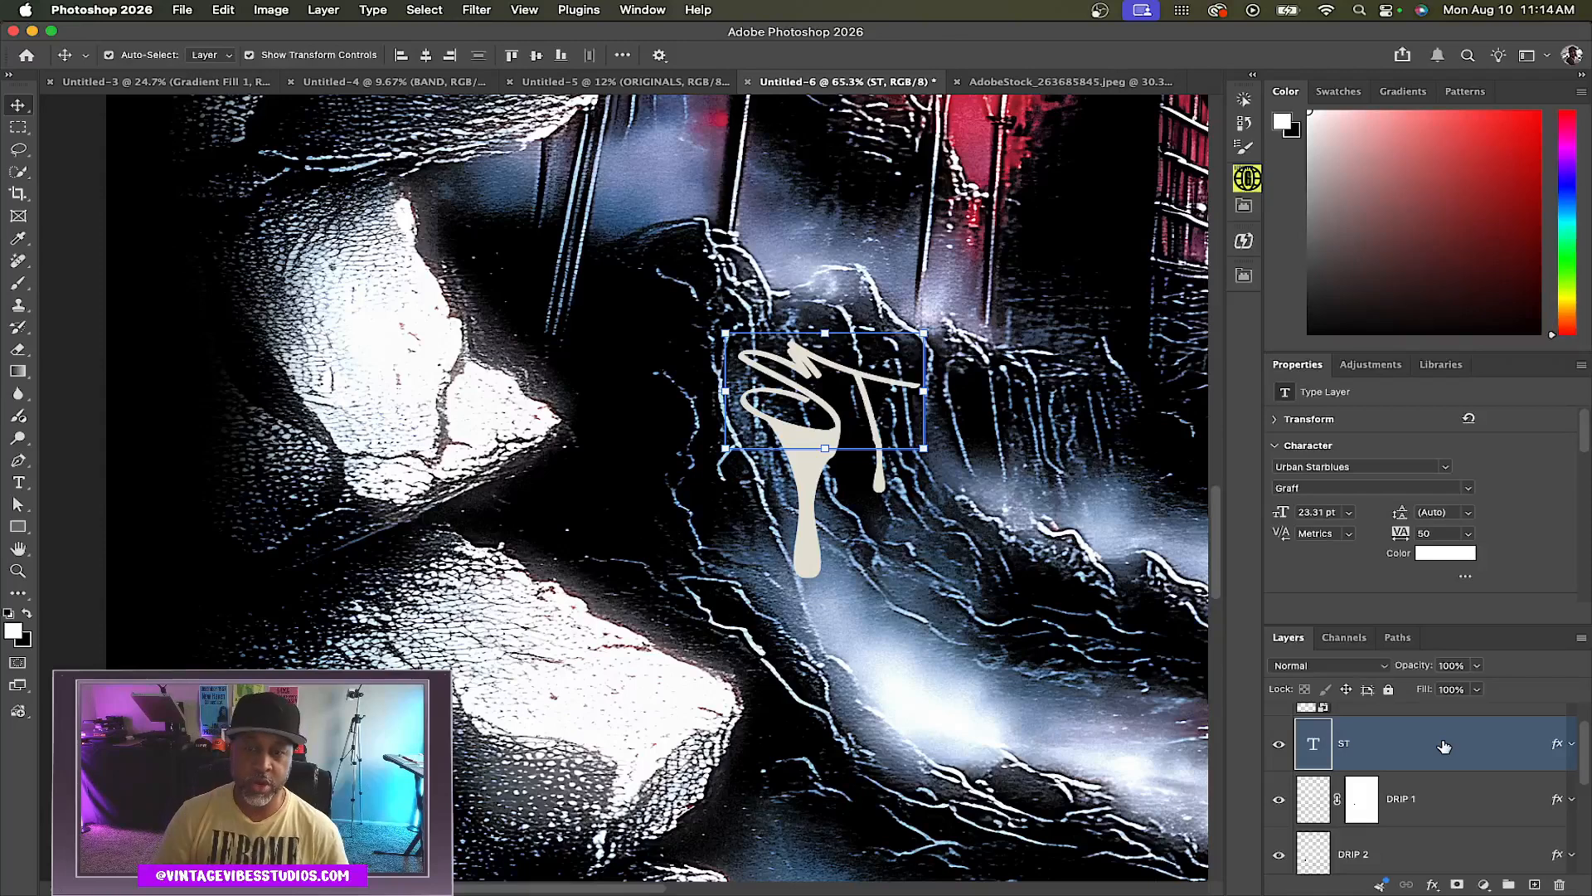
left_click(1446, 849, "shift")
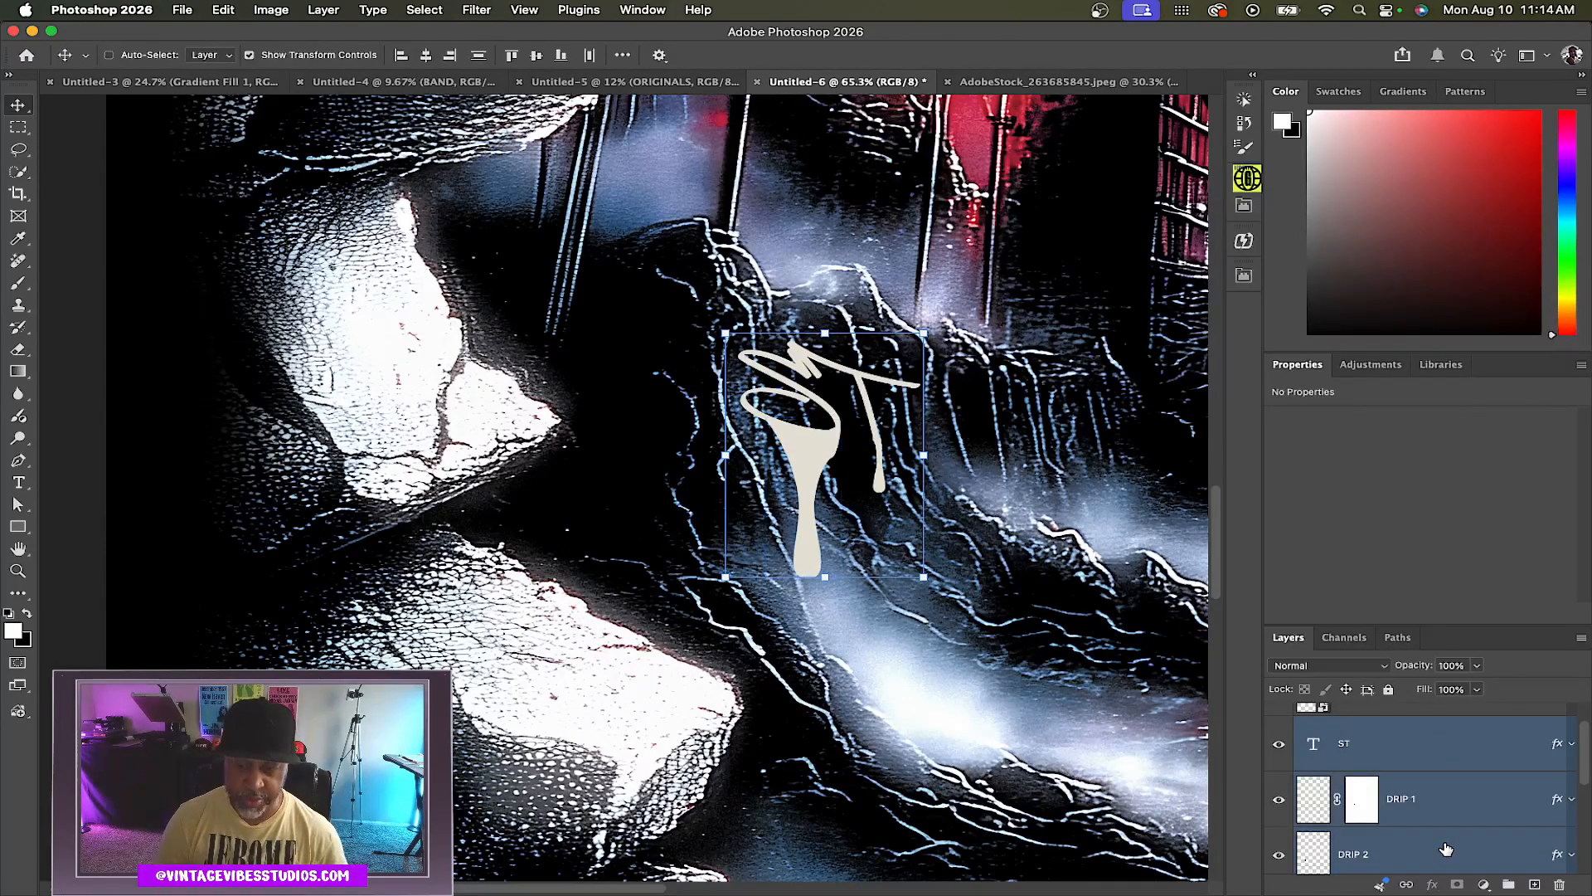
key("super+g")
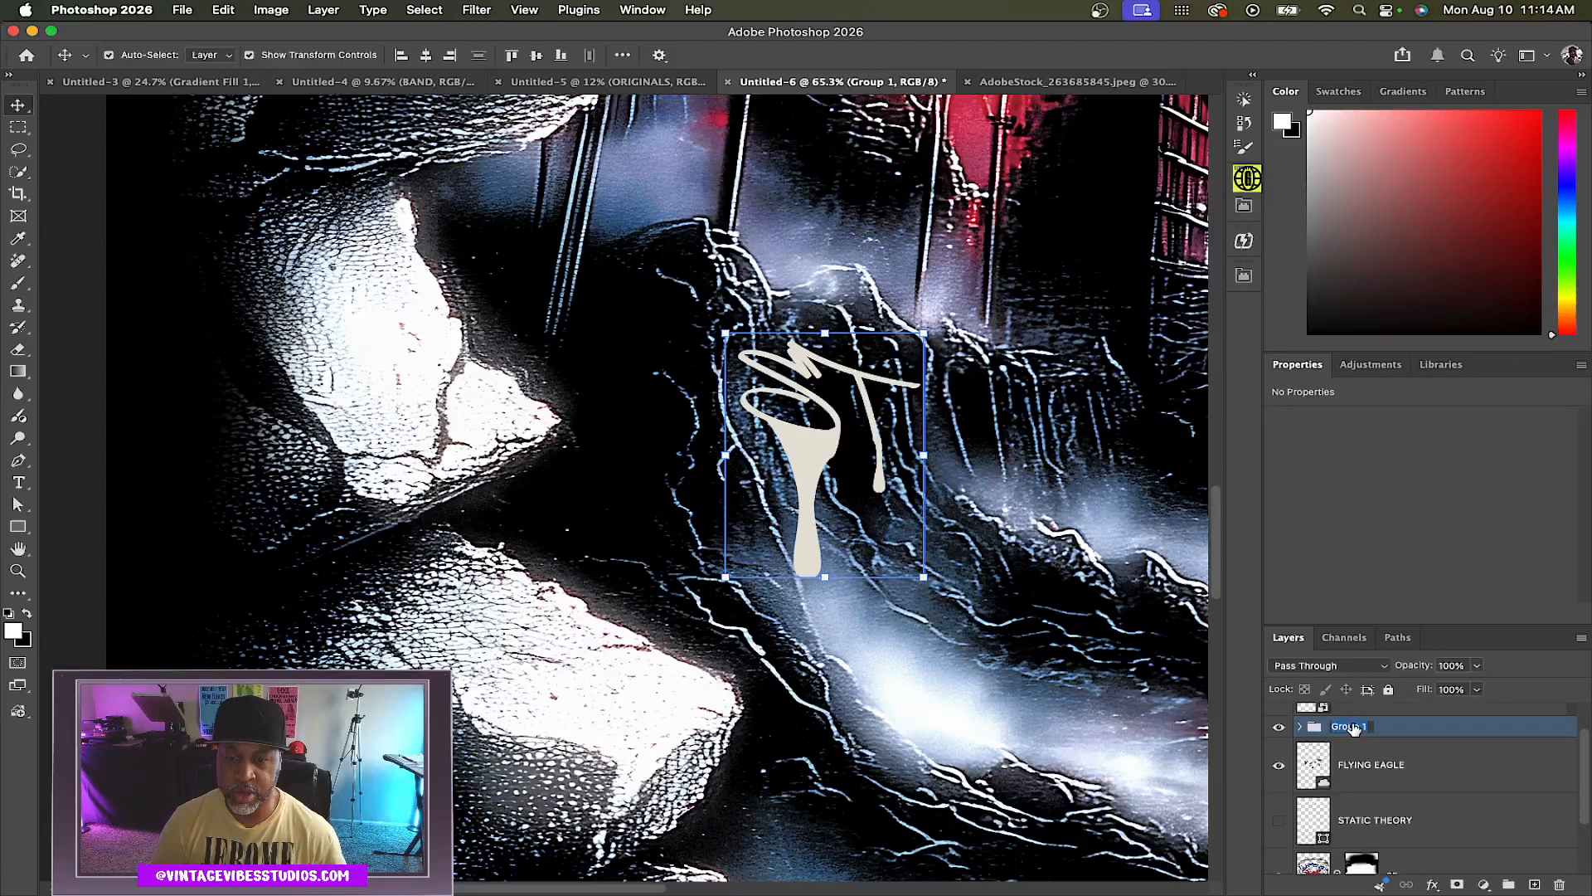
type("LET")
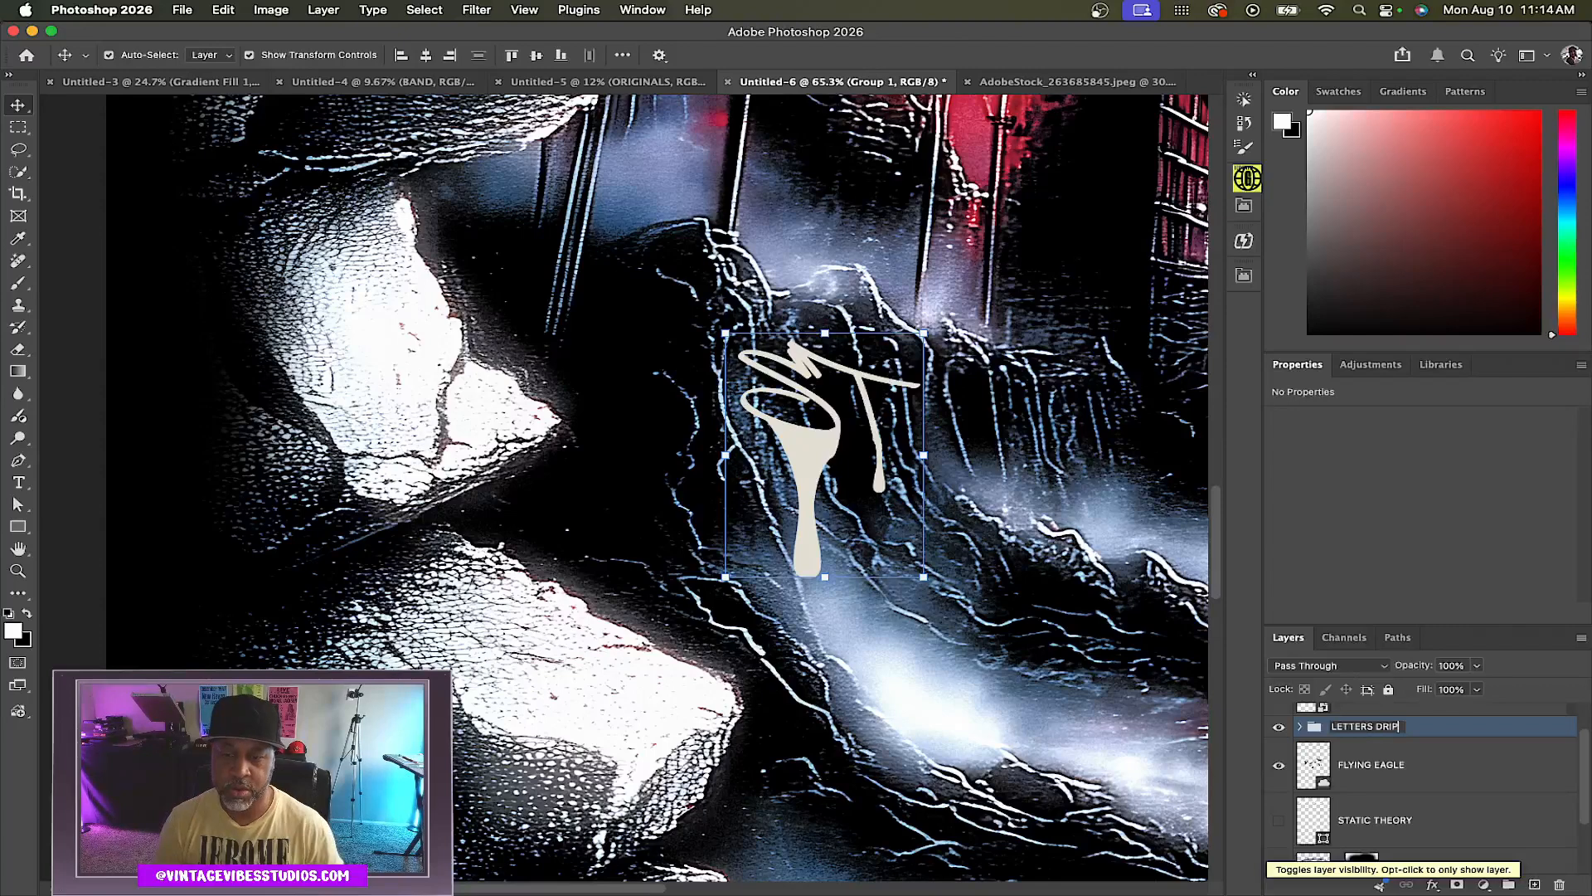
type("TERS DRIP")
key("Return")
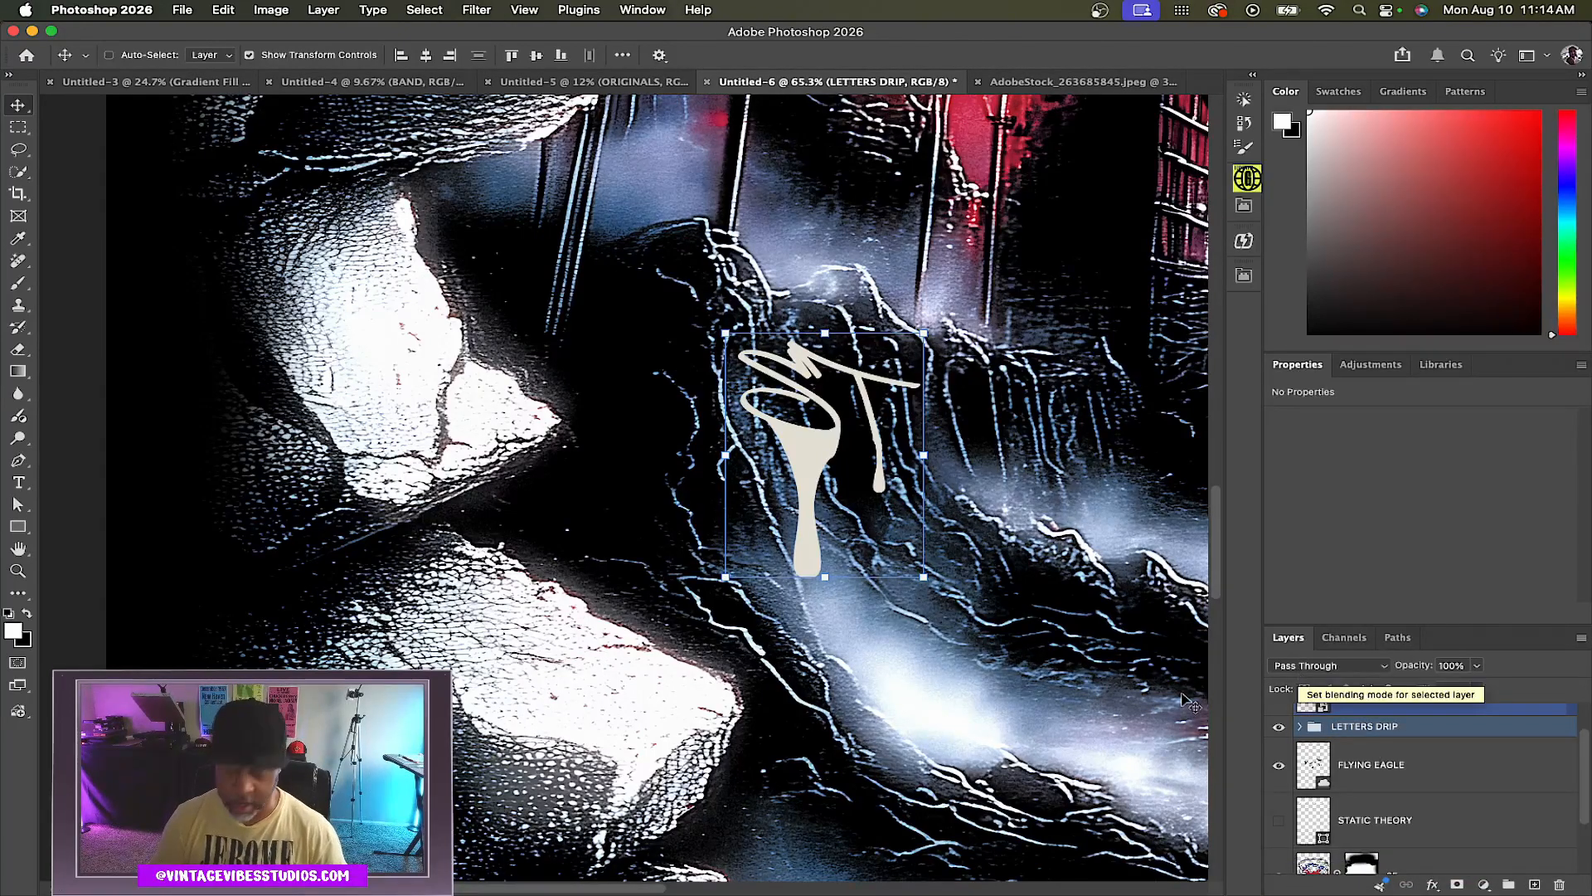
scroll(975, 673, "down", 9)
scroll(976, 673, "right", 5)
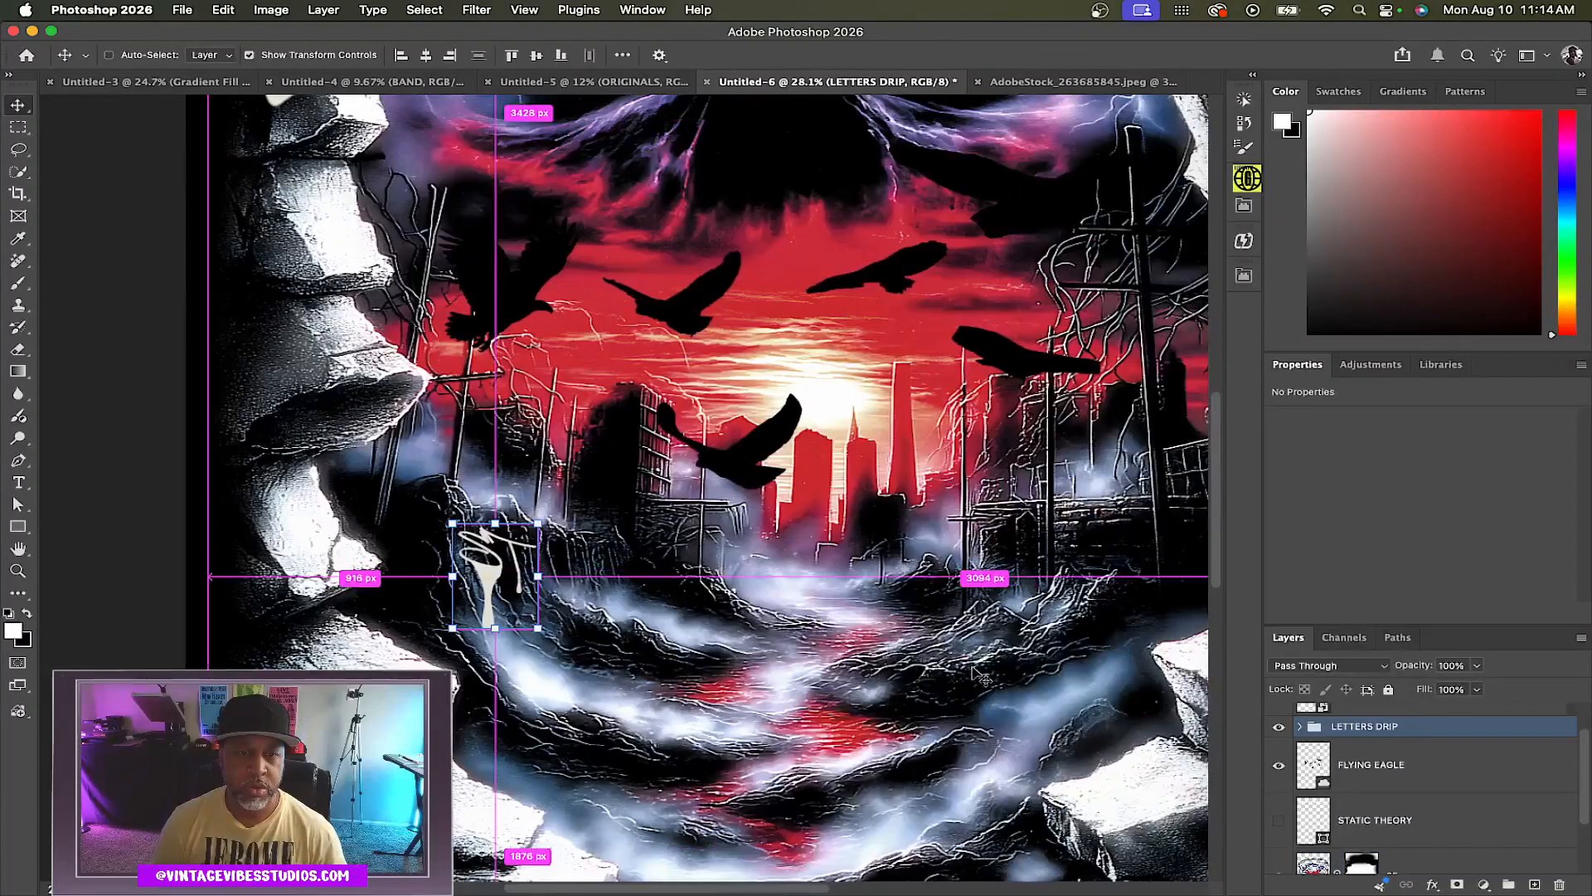
scroll(974, 673, "down", 5)
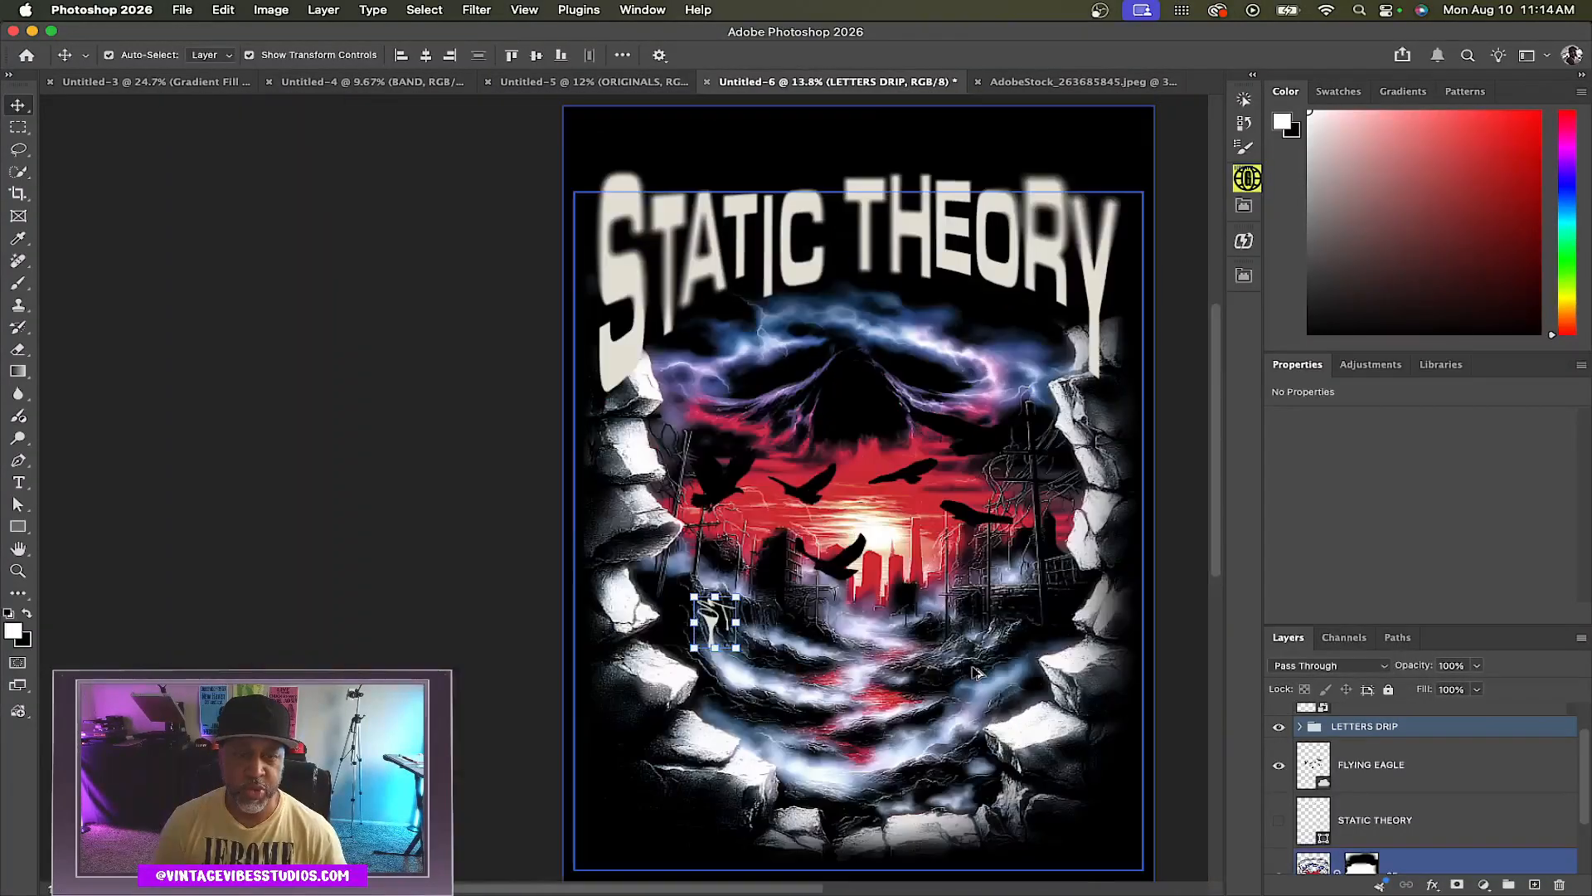
scroll(981, 678, "right", 3)
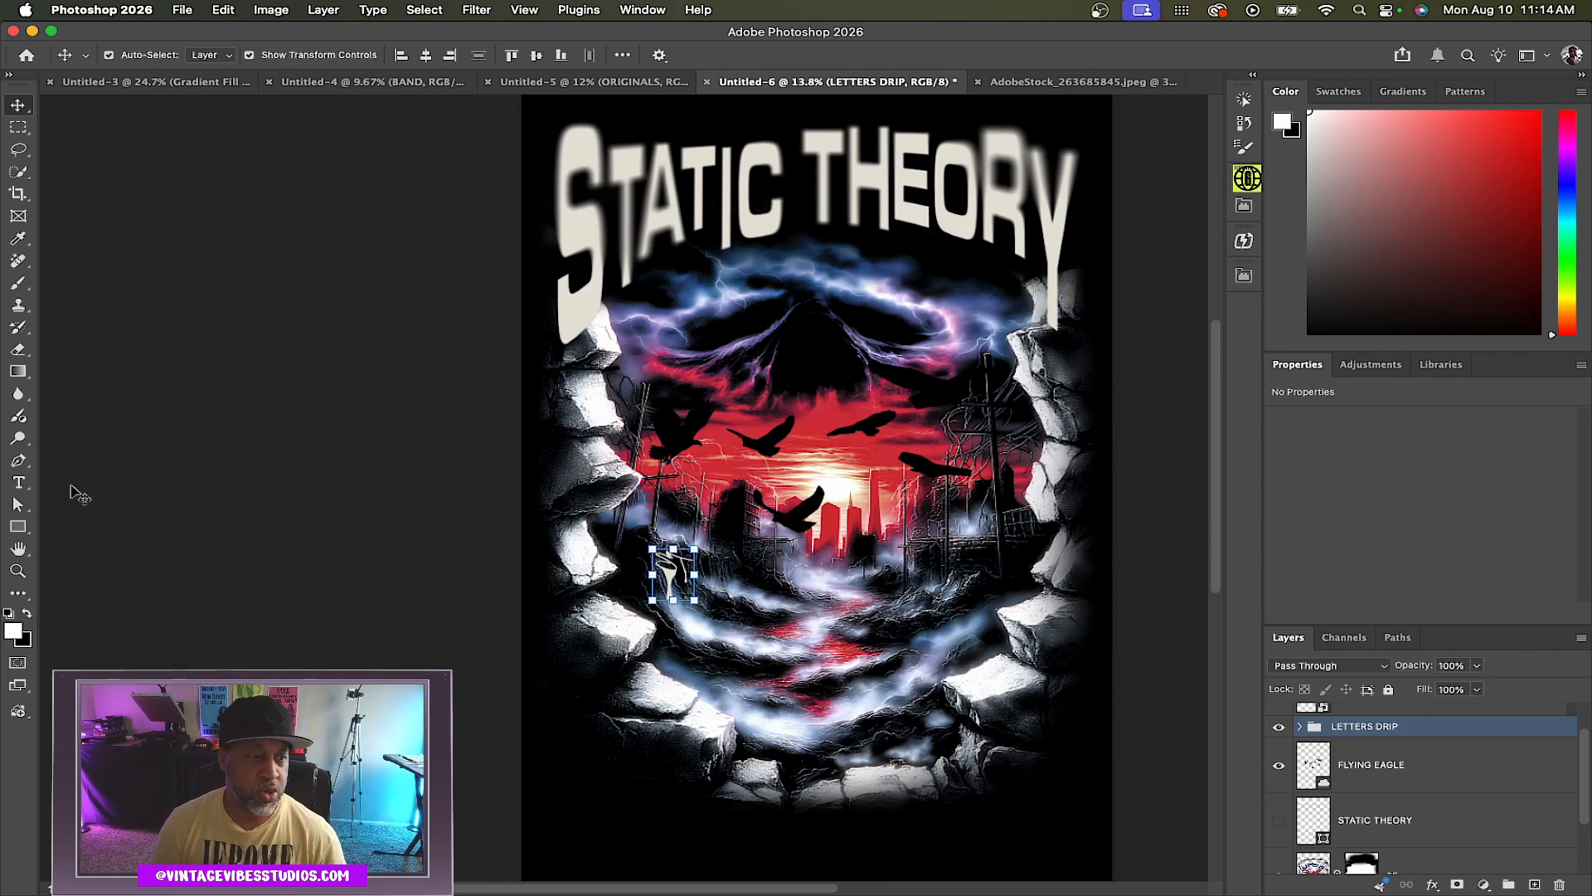
left_click(18, 484)
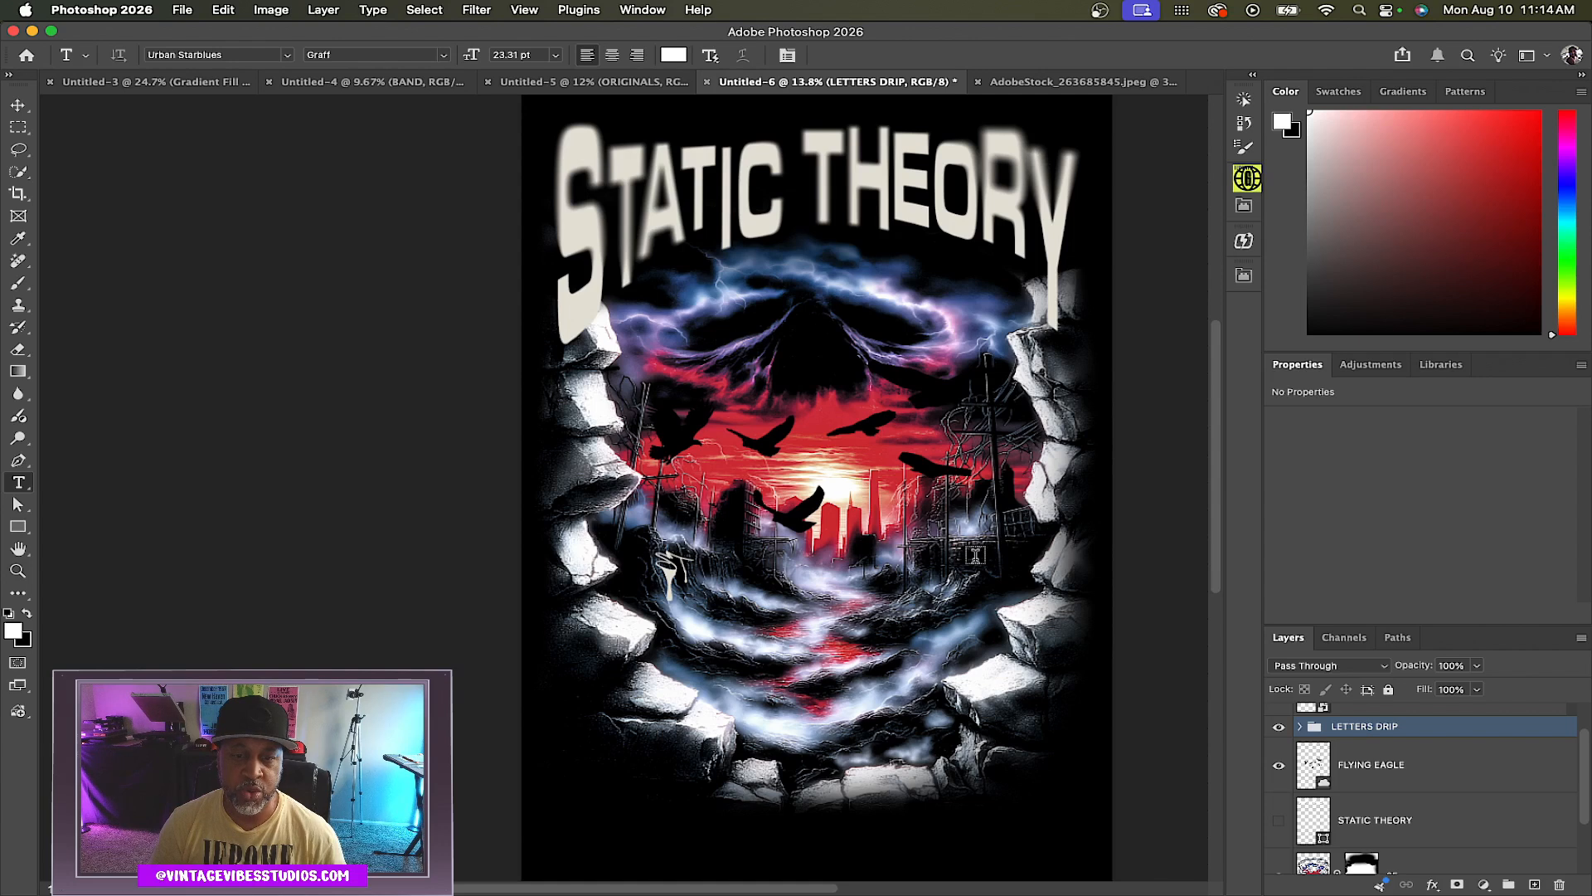
left_click(975, 556)
type("94")
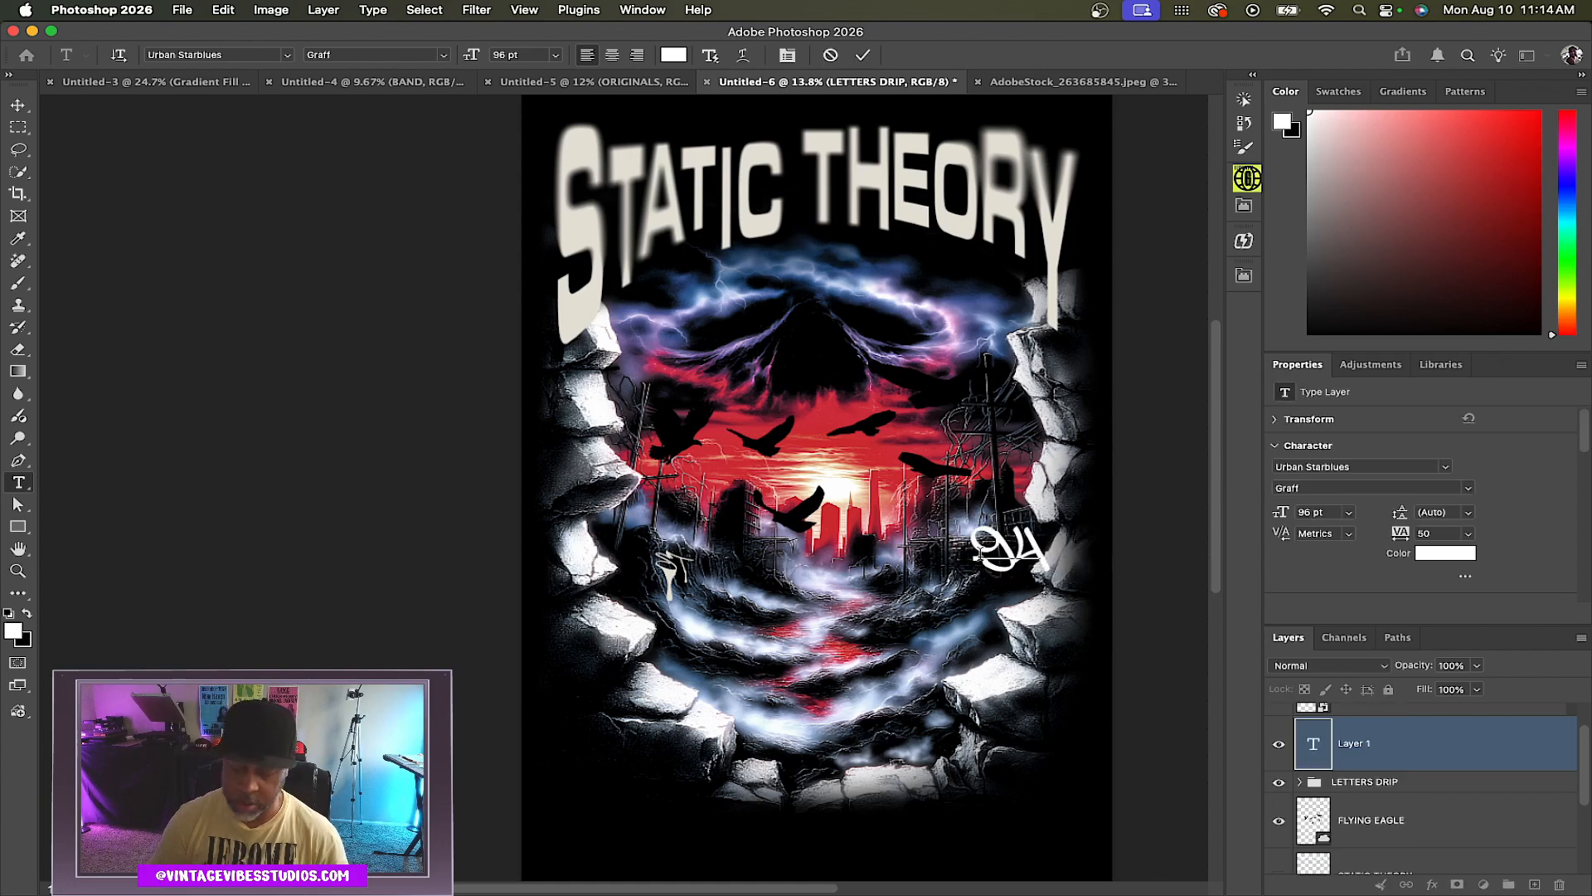
key("BackSpace")
key("BackSpace")
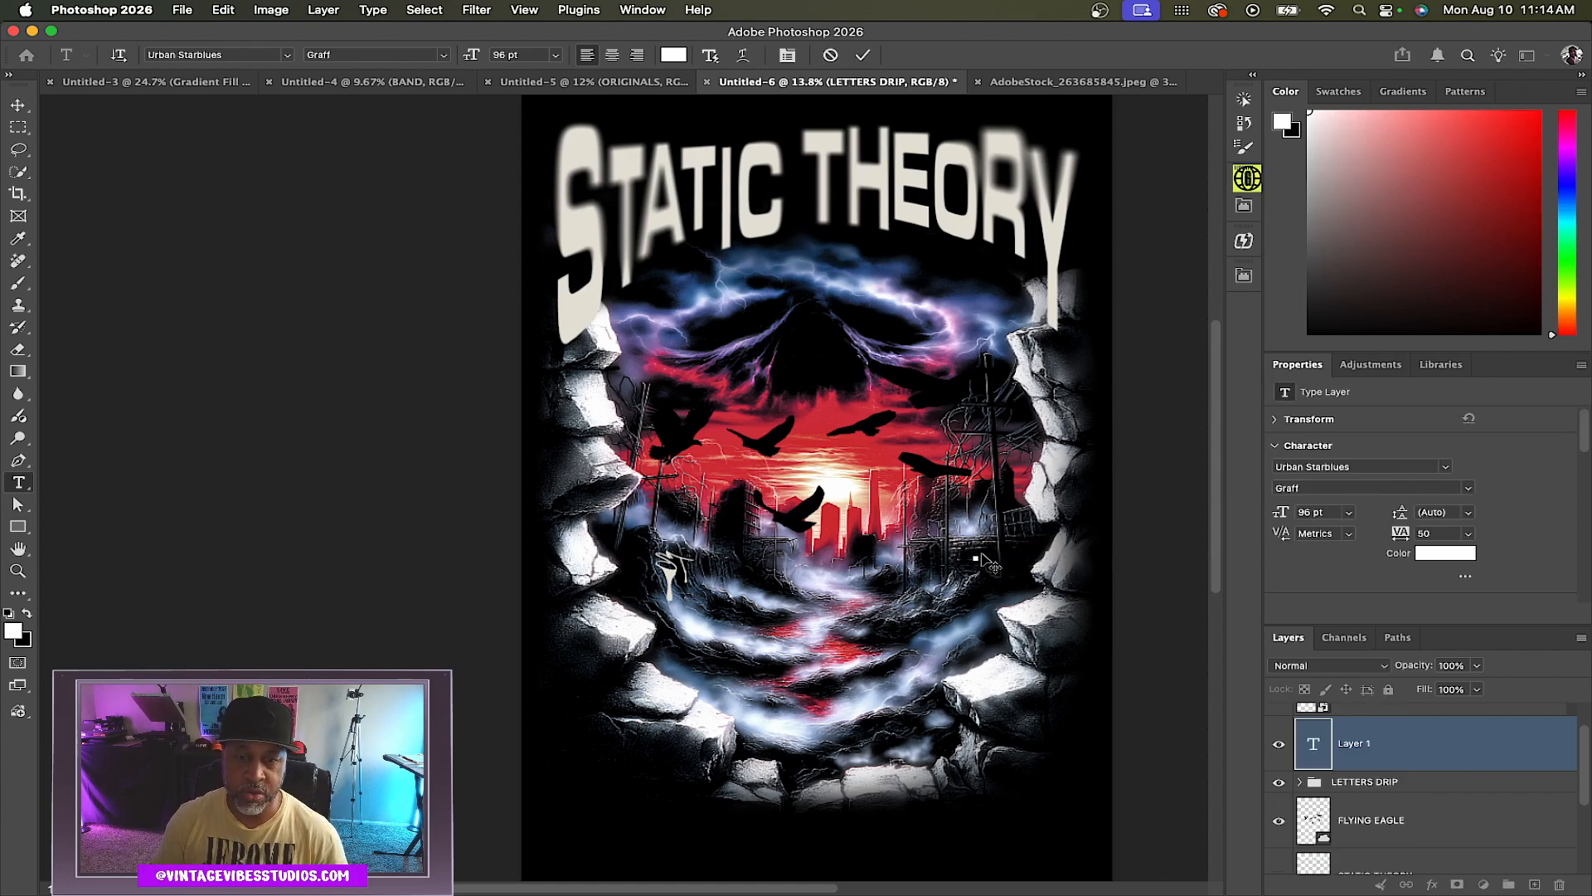
type("'94")
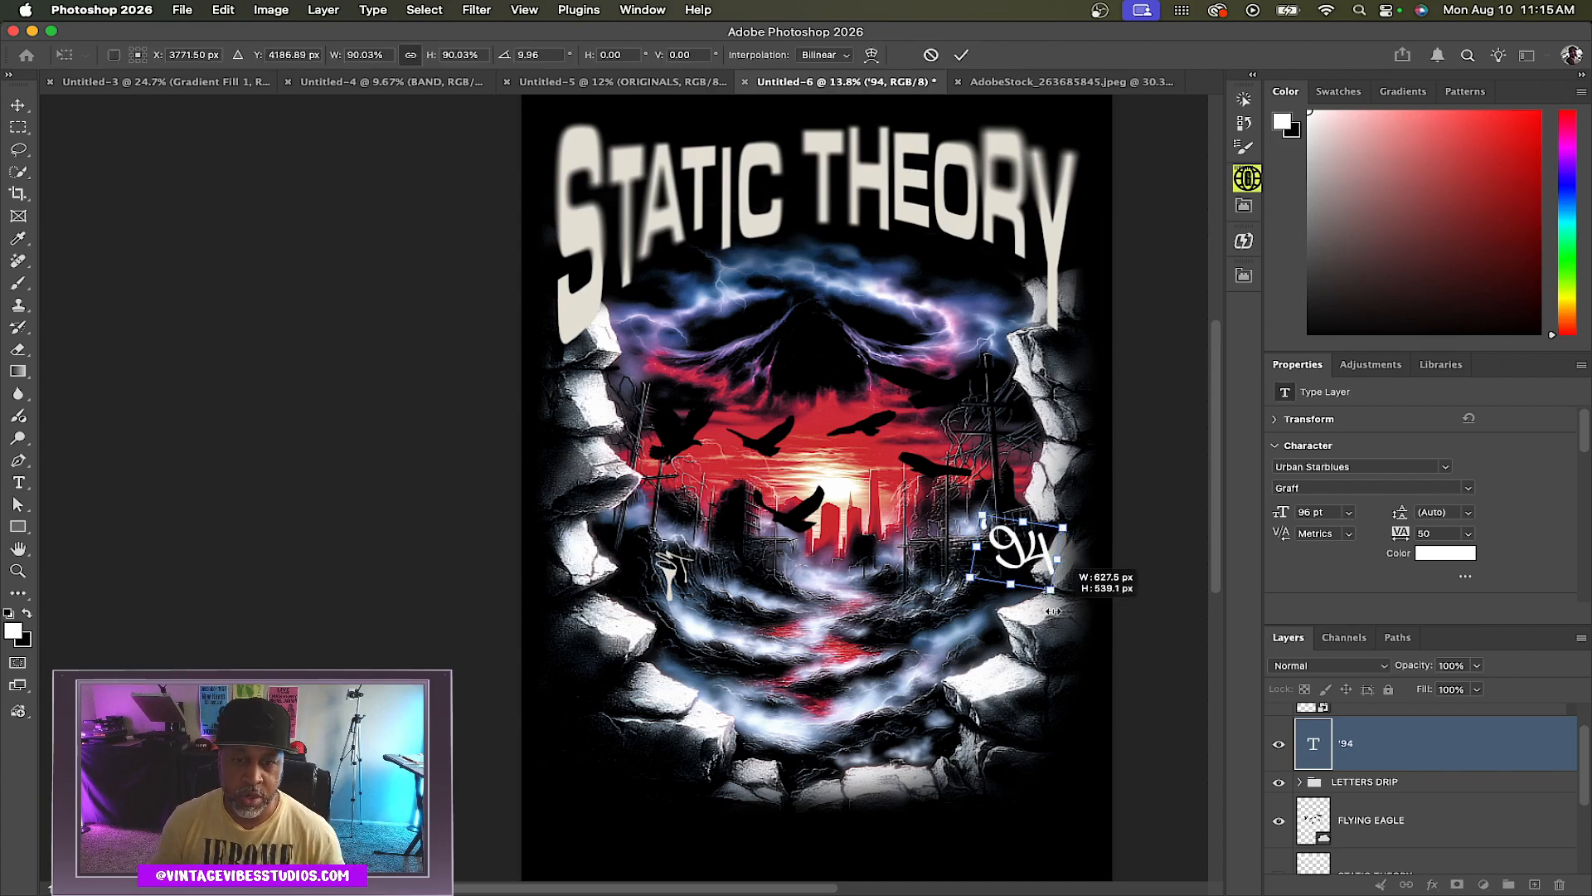
left_click_drag(1060, 608, 1008, 573)
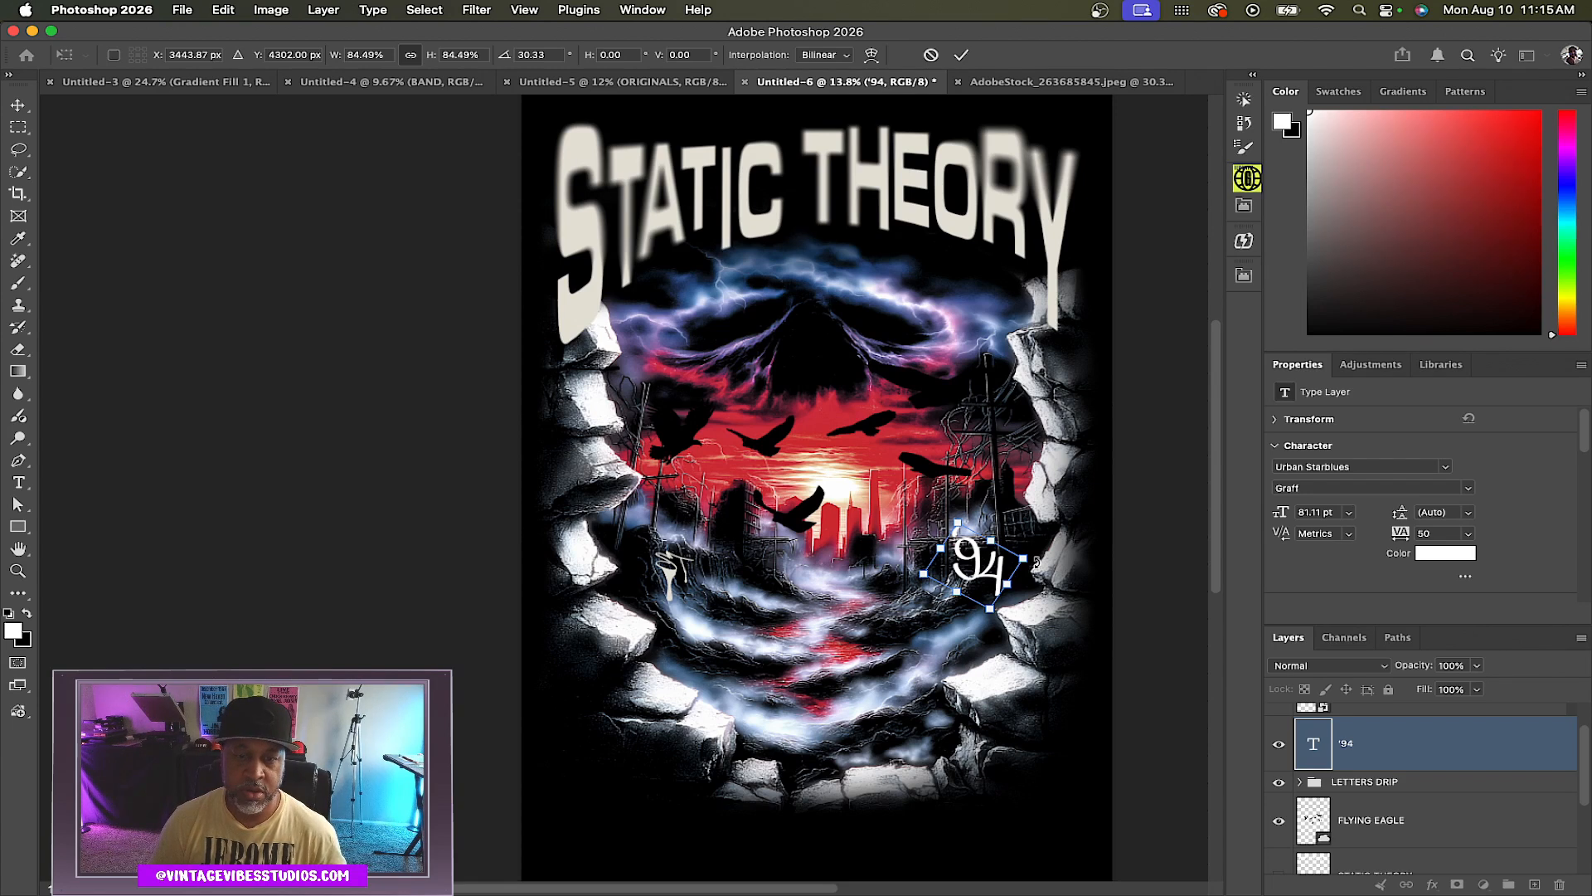
left_click(1416, 747)
key("Delete")
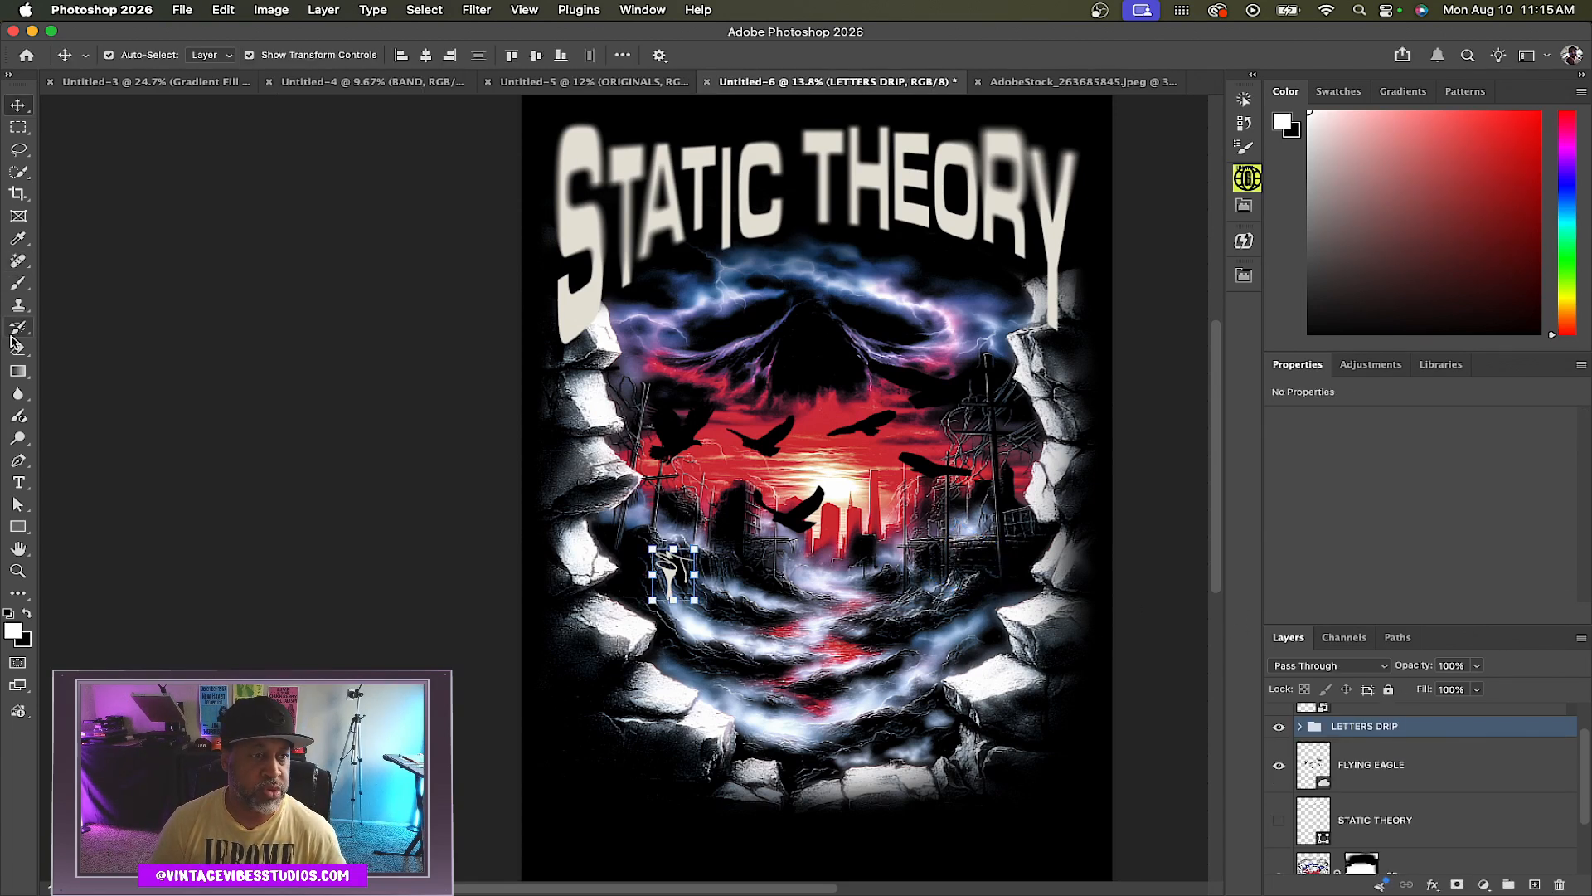
Type a 9 in the Urban Starblues graffiti font beside the right-hand buildings, rotating it about 16° and scaling it to about 39%
left_click(18, 481)
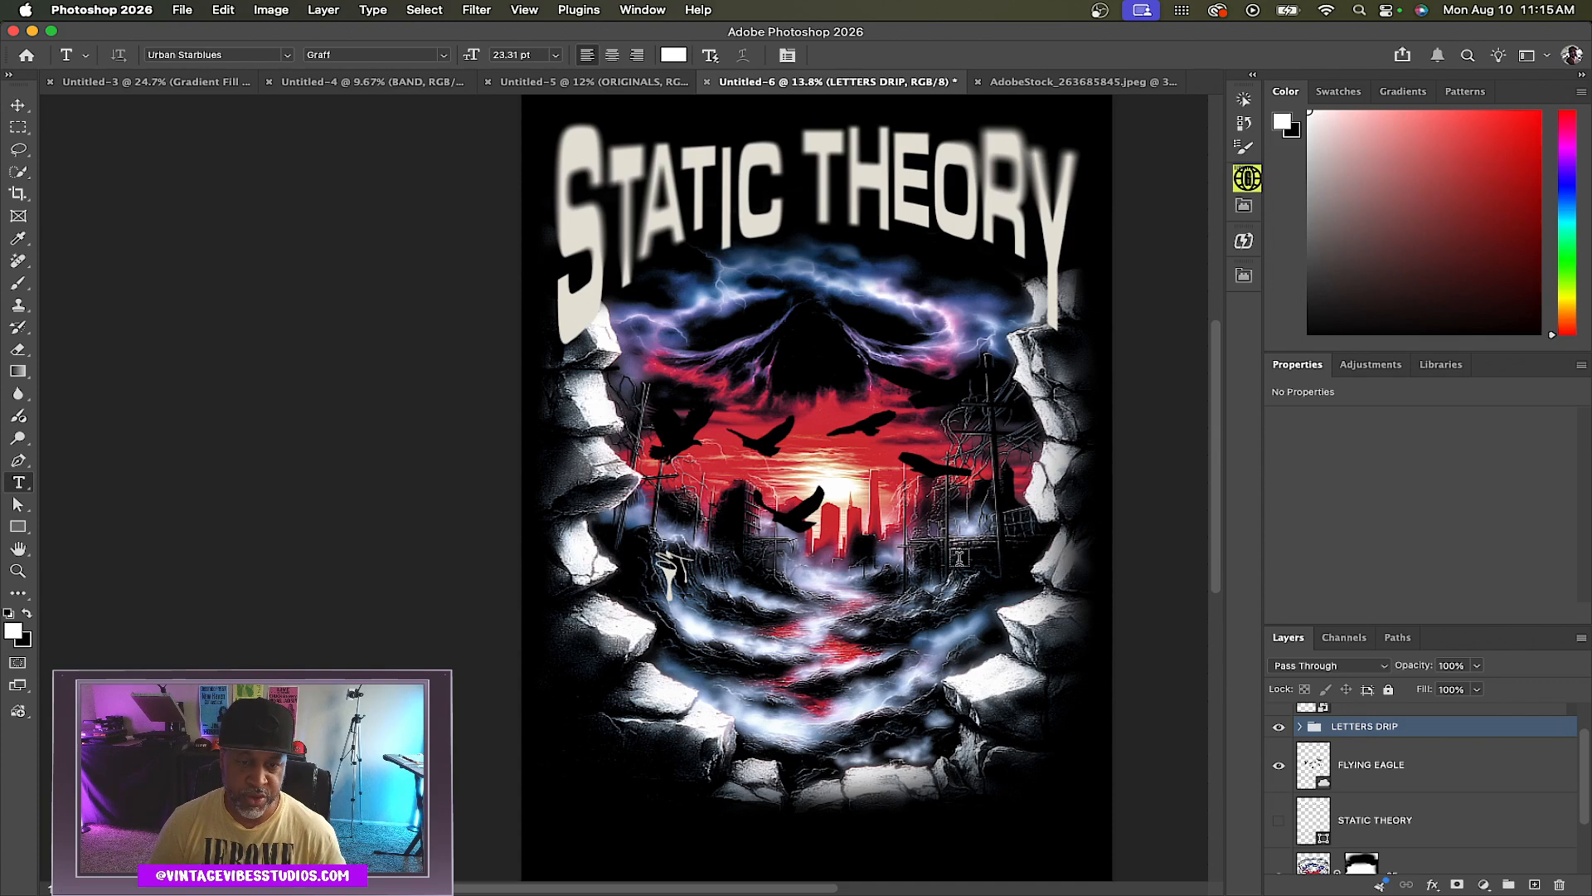
left_click(962, 563)
type("9")
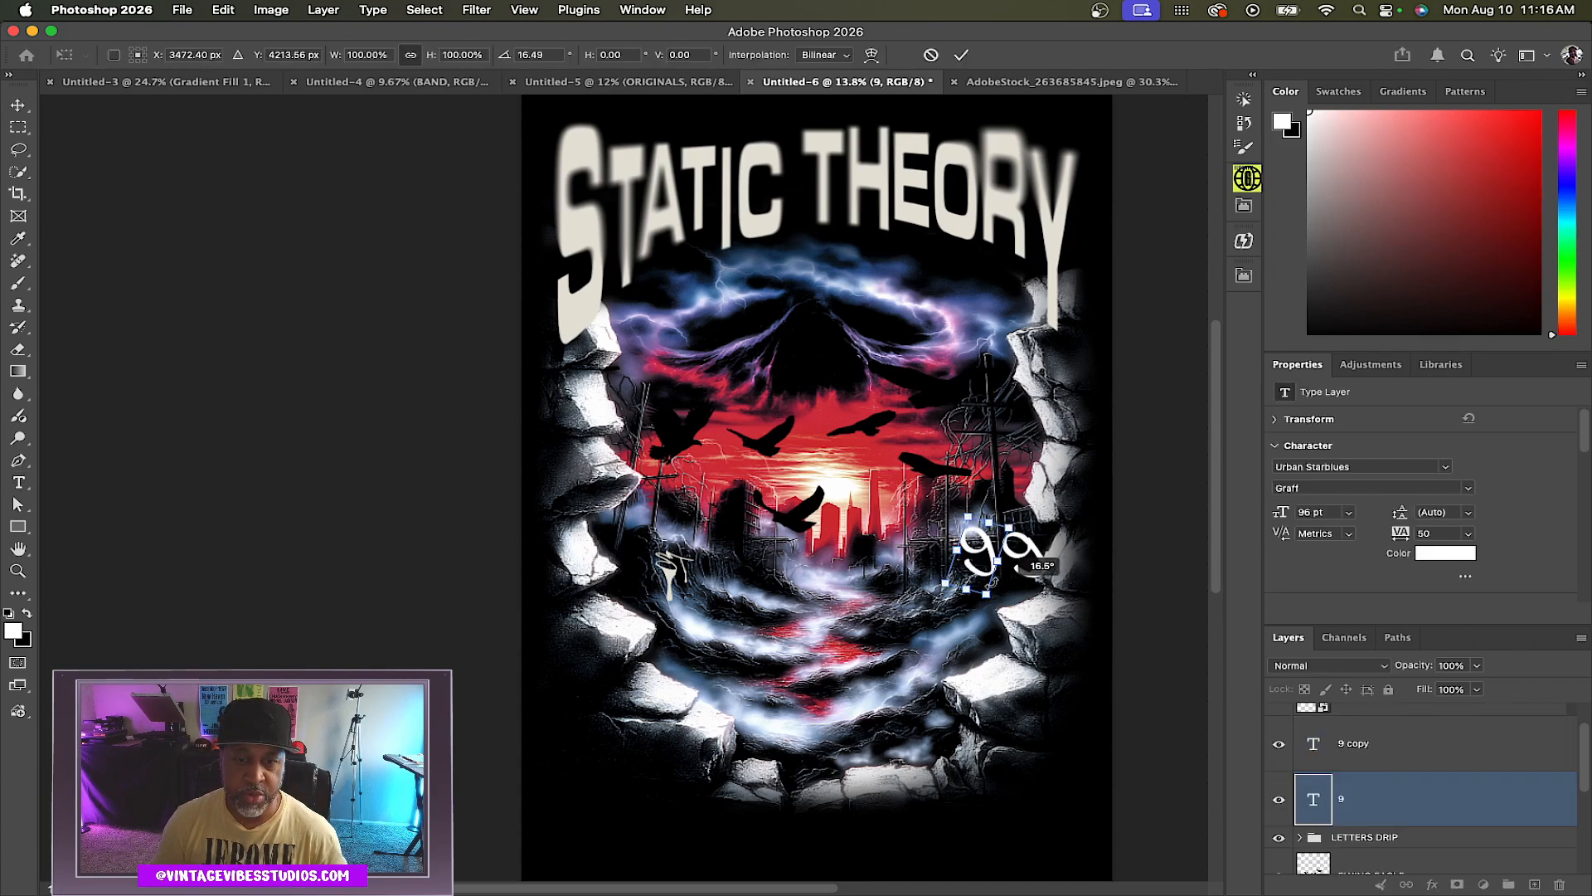
left_click_drag(984, 561, 964, 507)
scroll(978, 583, "up", 5)
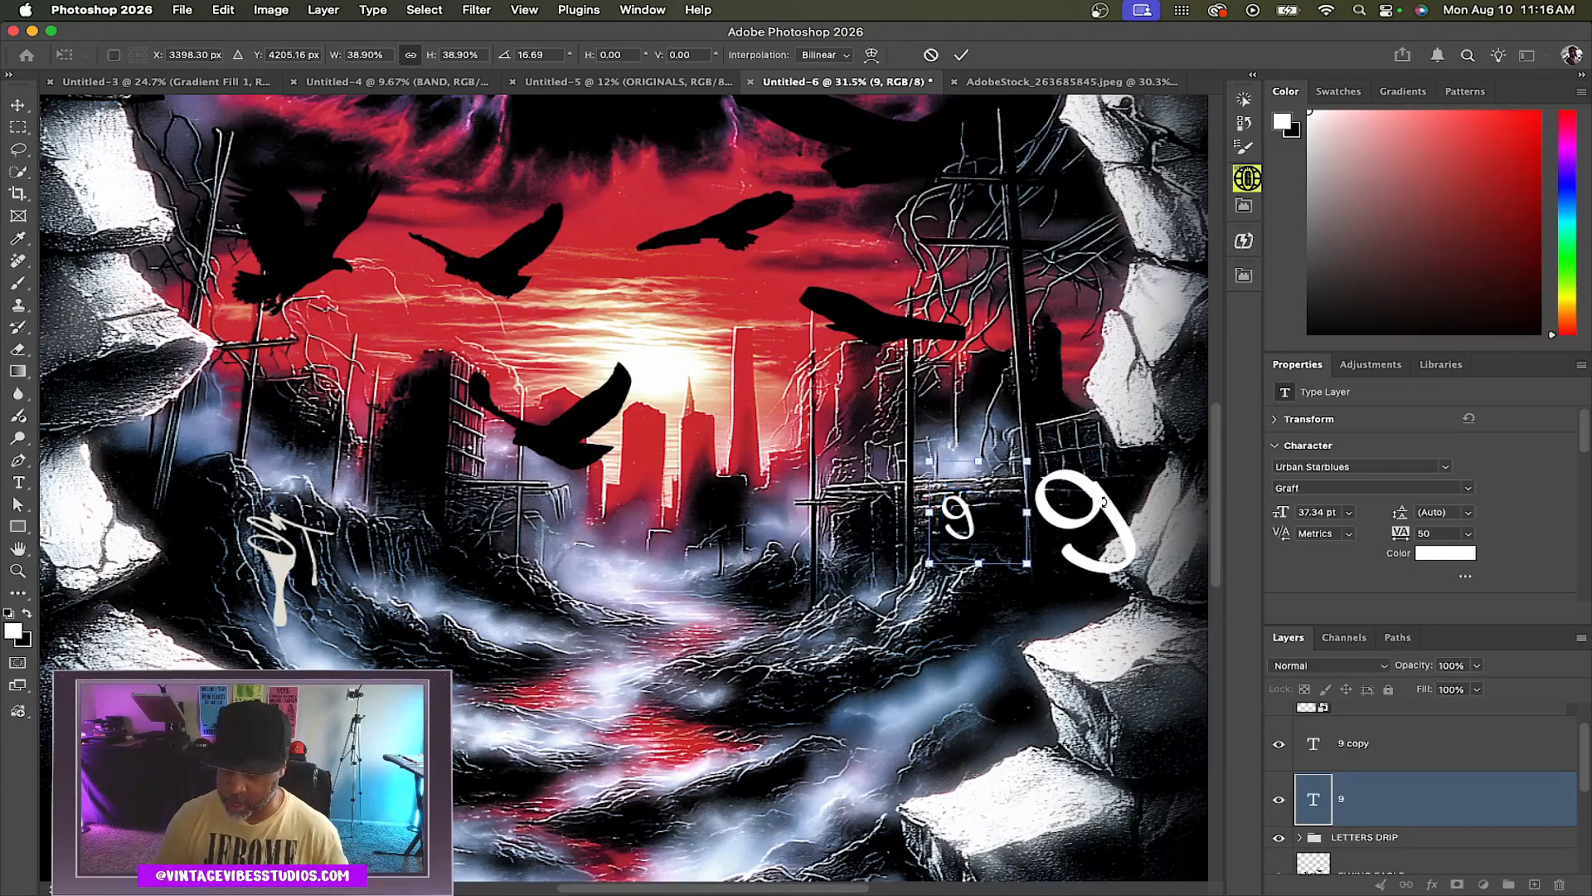
key("Return")
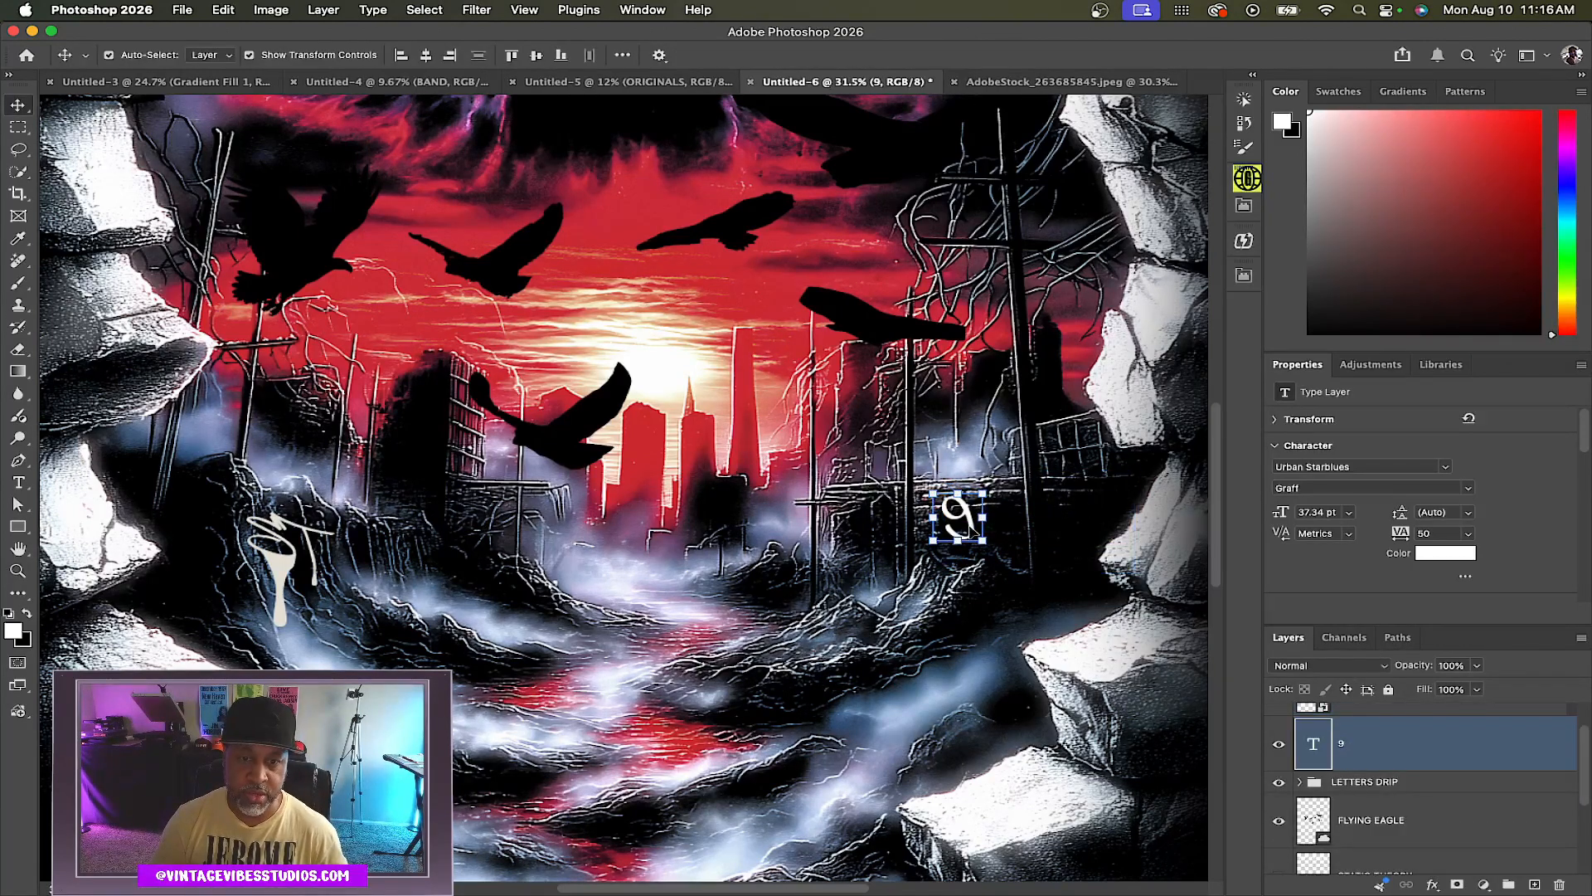
Duplicate the 9 layer, shift the copy to the right and change its character to 4
key("super+j")
left_click_drag(982, 540, 1004, 521)
double_click(991, 518)
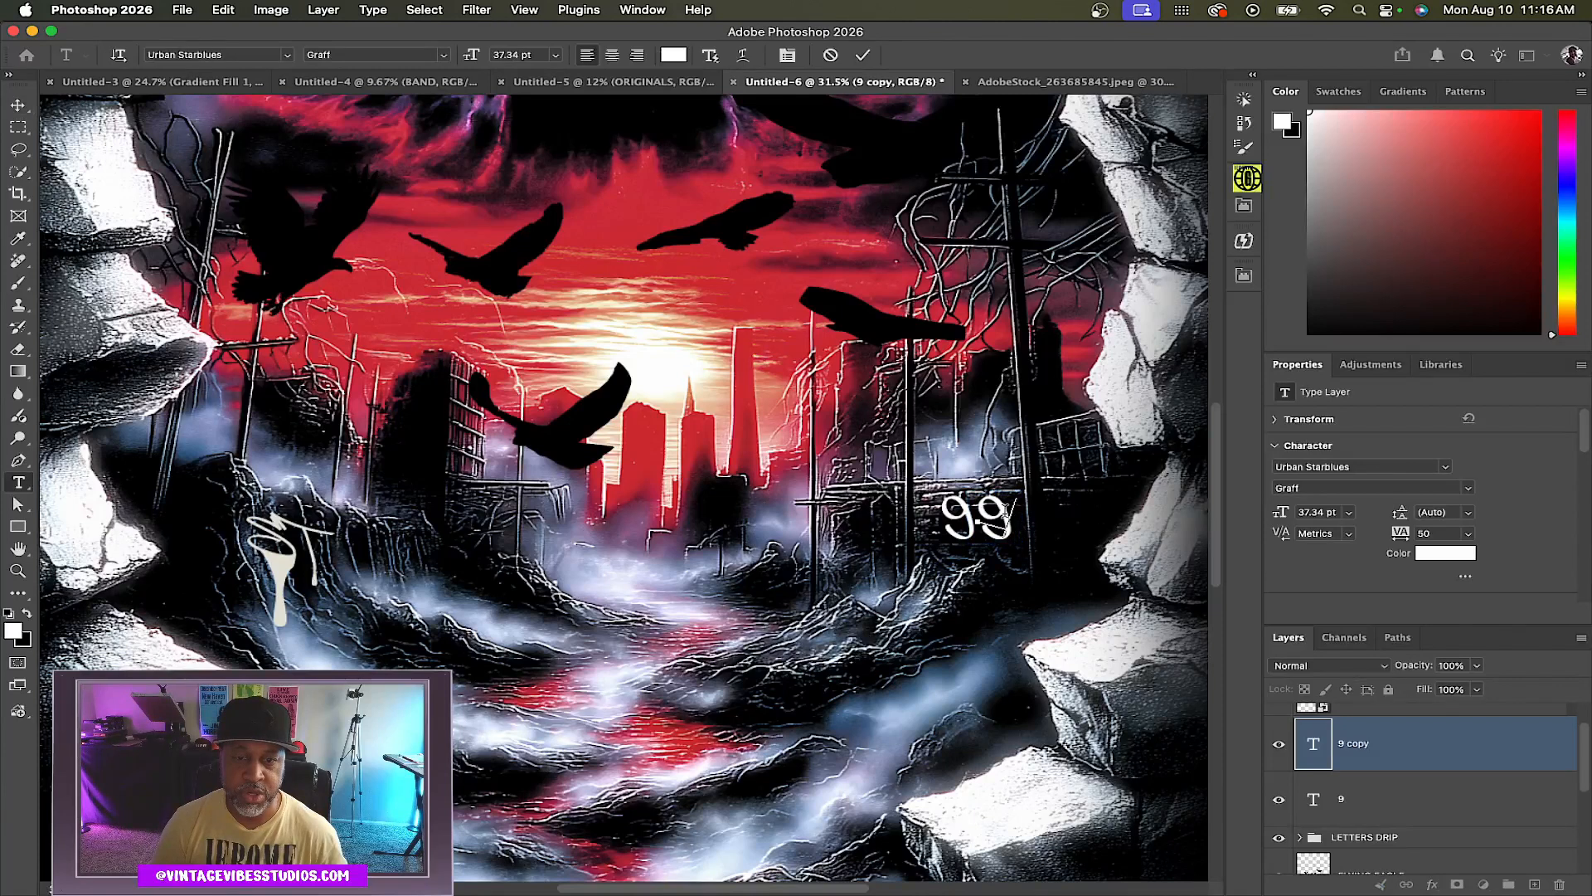
type("4")
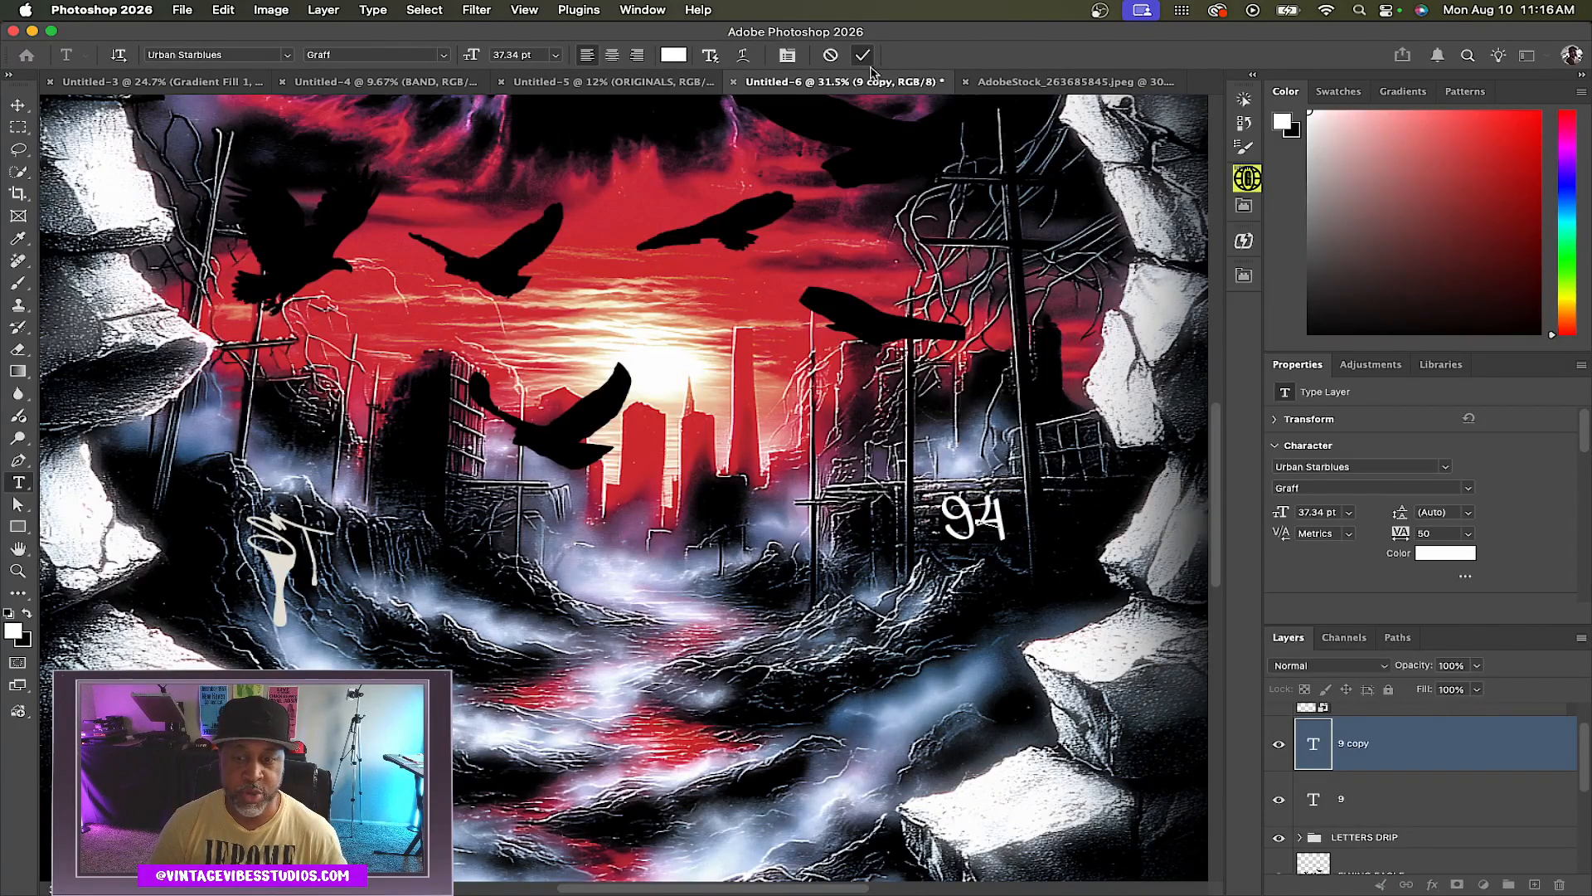
left_click(863, 54)
Merge the 9 and 4 layers into one and rename the merged layer 94
left_click(1400, 797, "shift")
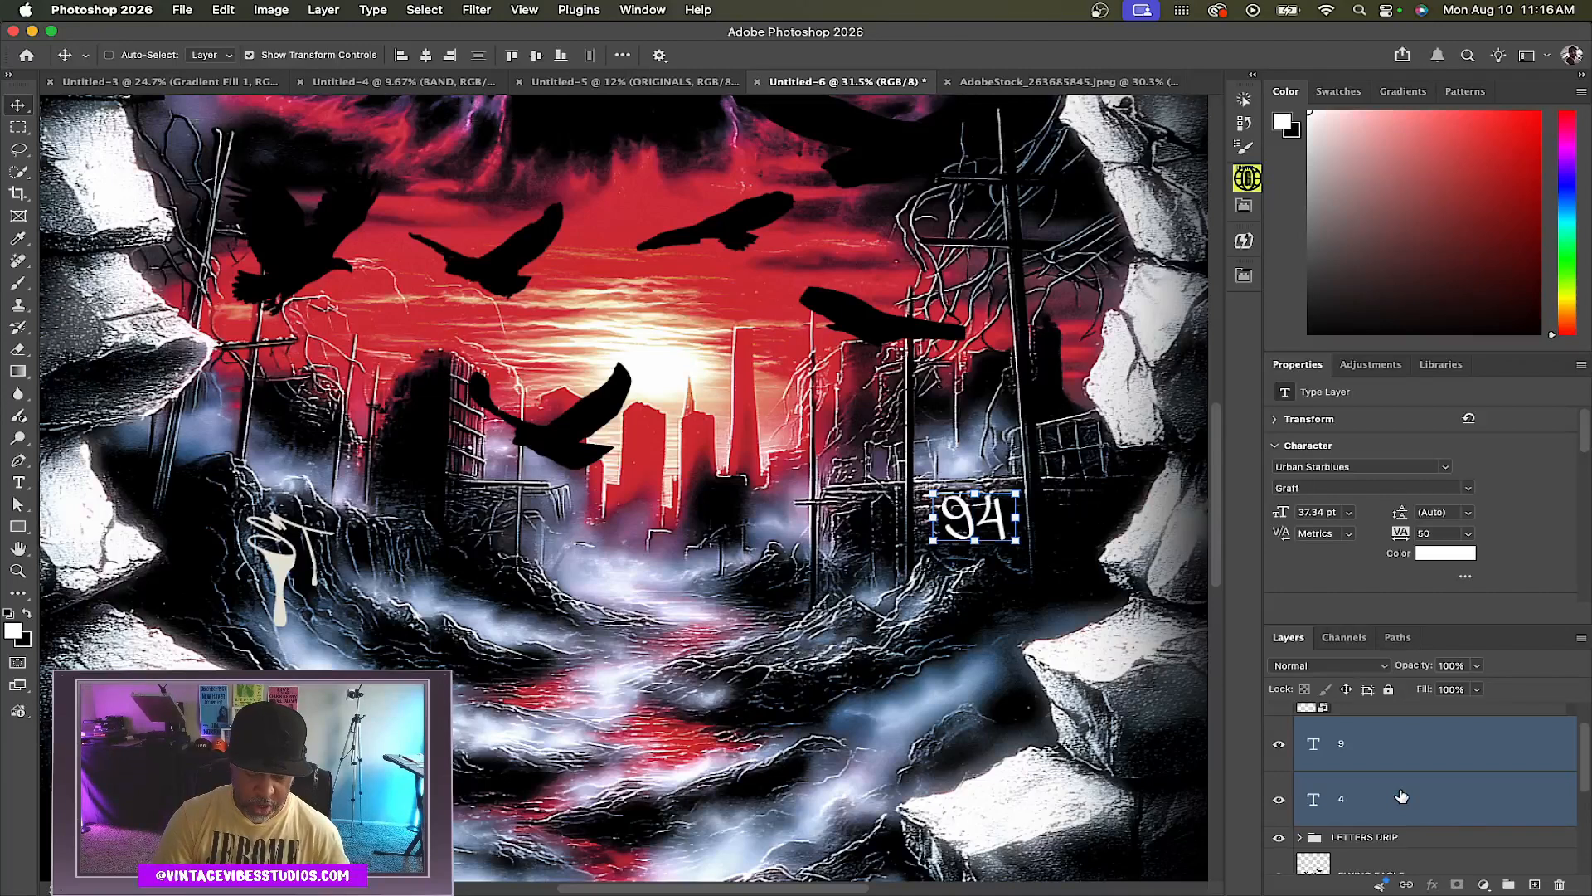
key("super+e")
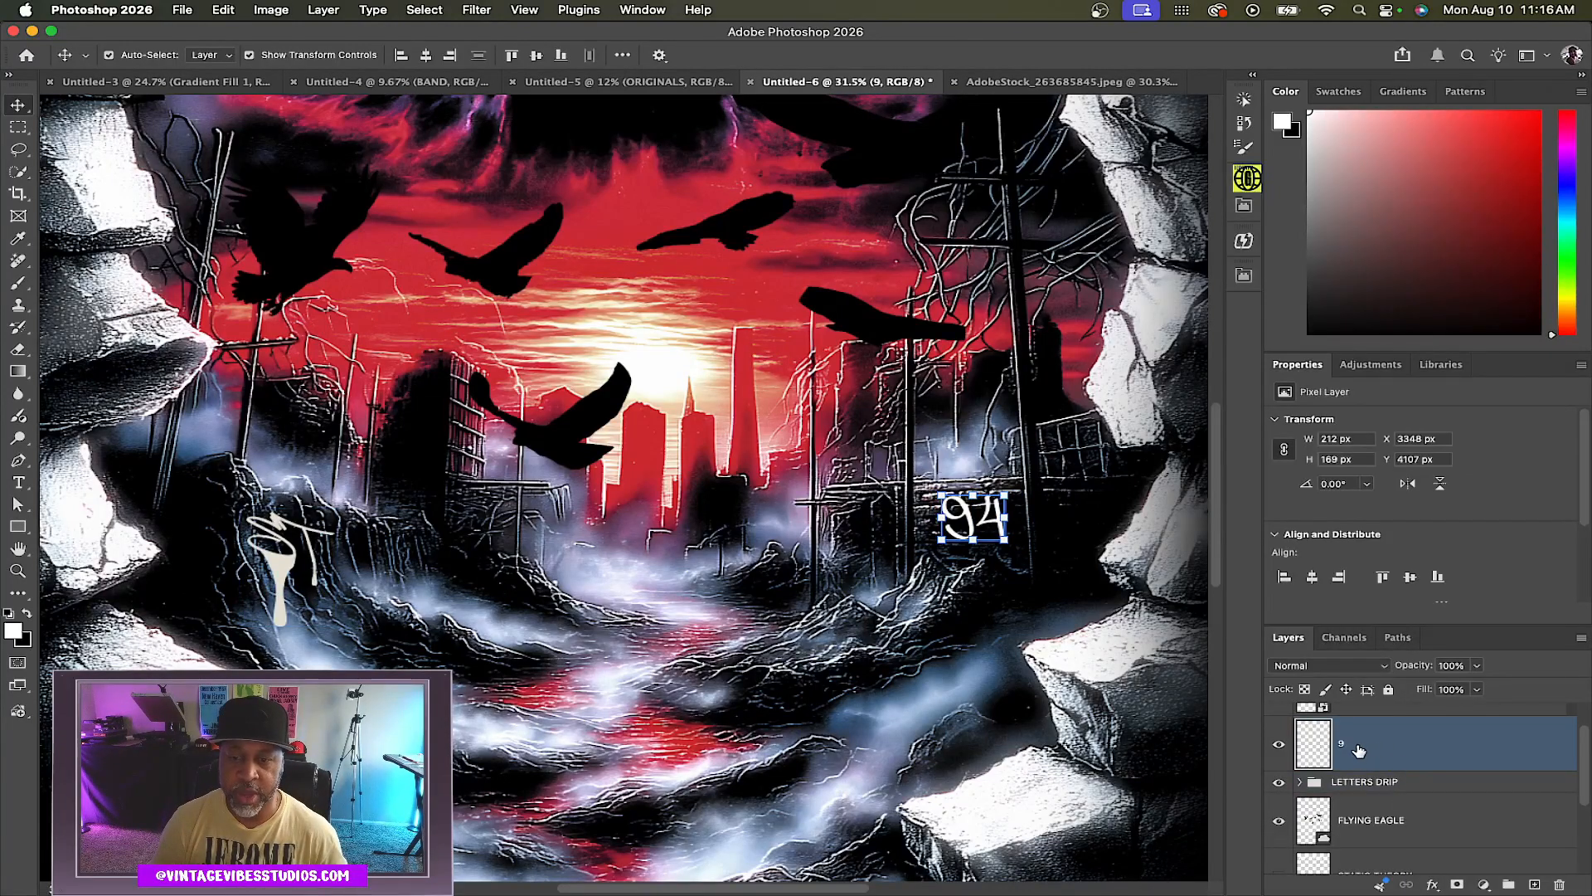
double_click(1346, 747)
type("94")
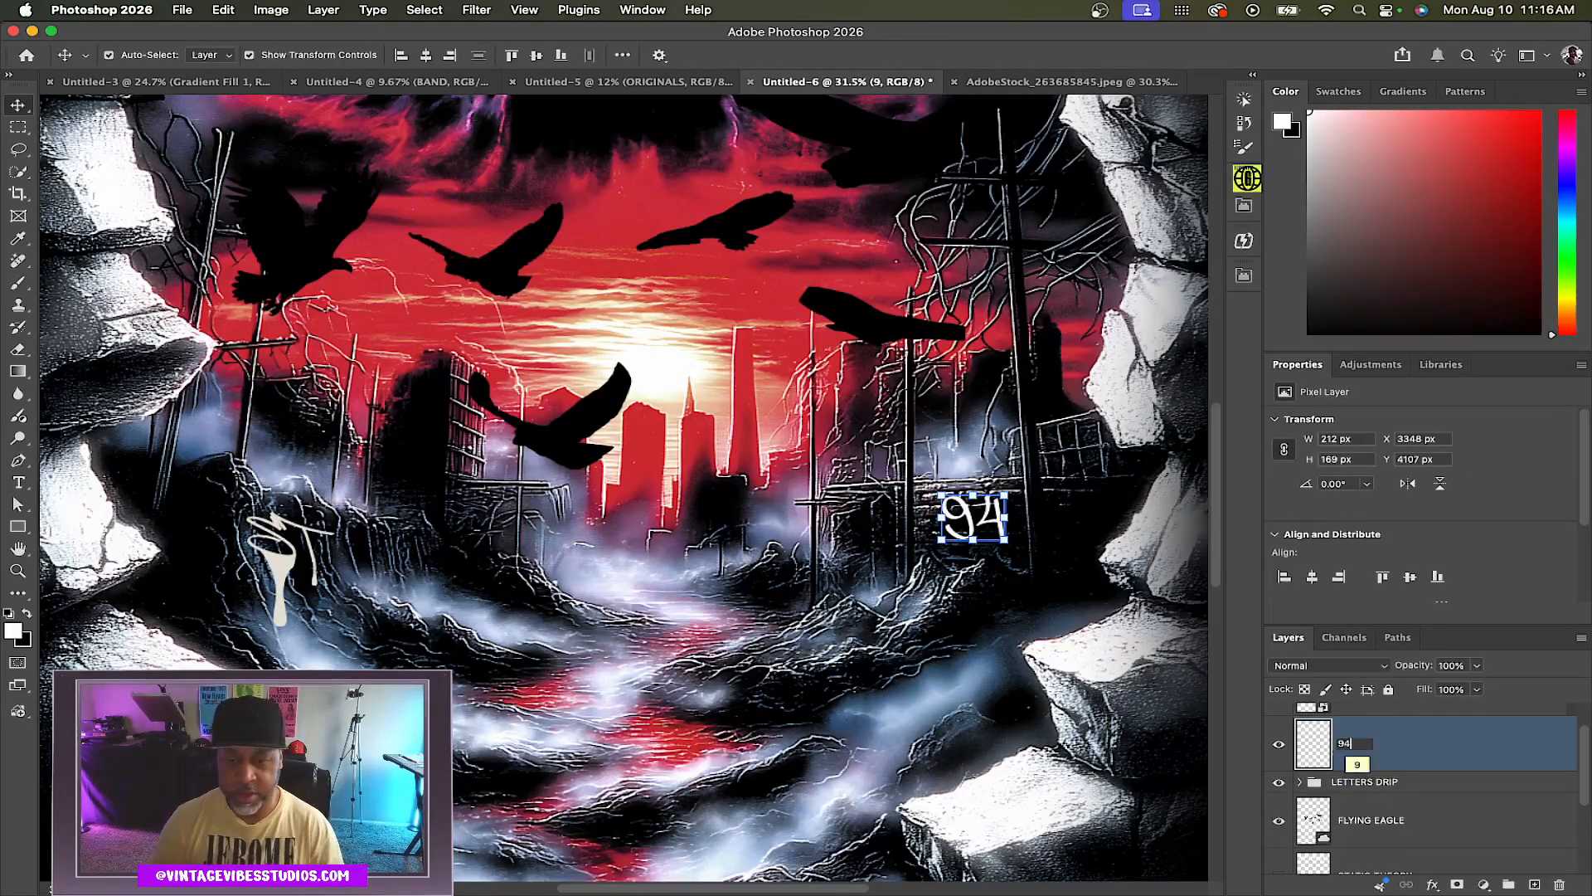
key("Return")
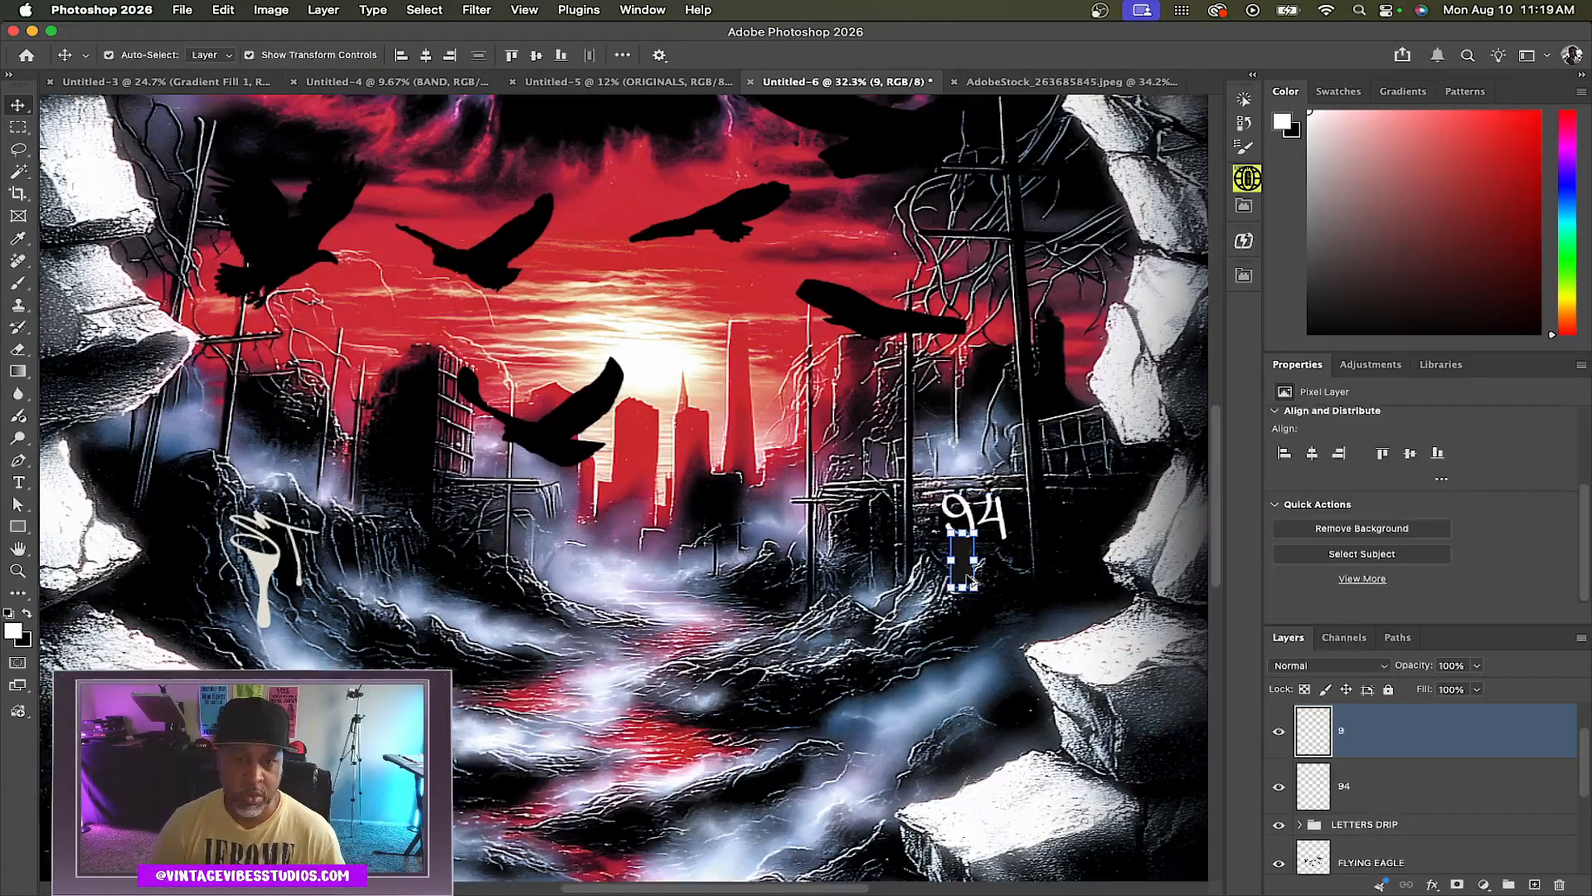
Apply a cream Color Overlay effect to the drip layer placed beneath the 94 tag
scroll(1194, 720, "up", 5)
left_click(270, 10)
mouse_move(300, 56)
left_click(581, 277)
left_click_drag(1195, 346, 1268, 347)
left_click(1365, 239)
scroll(1434, 742, "up", 2)
double_click(1457, 784)
left_click(938, 338)
left_click(1522, 112)
left_click_drag(948, 530, 959, 530)
Warp the drip so its top stretches up and curves into the stroke of the 9
left_click(223, 10)
mouse_move(274, 433)
left_click(491, 534)
scroll(1138, 411, "up", 5)
left_click_drag(878, 410, 869, 365)
left_click_drag(804, 365, 714, 420)
left_click_drag(868, 365, 867, 262)
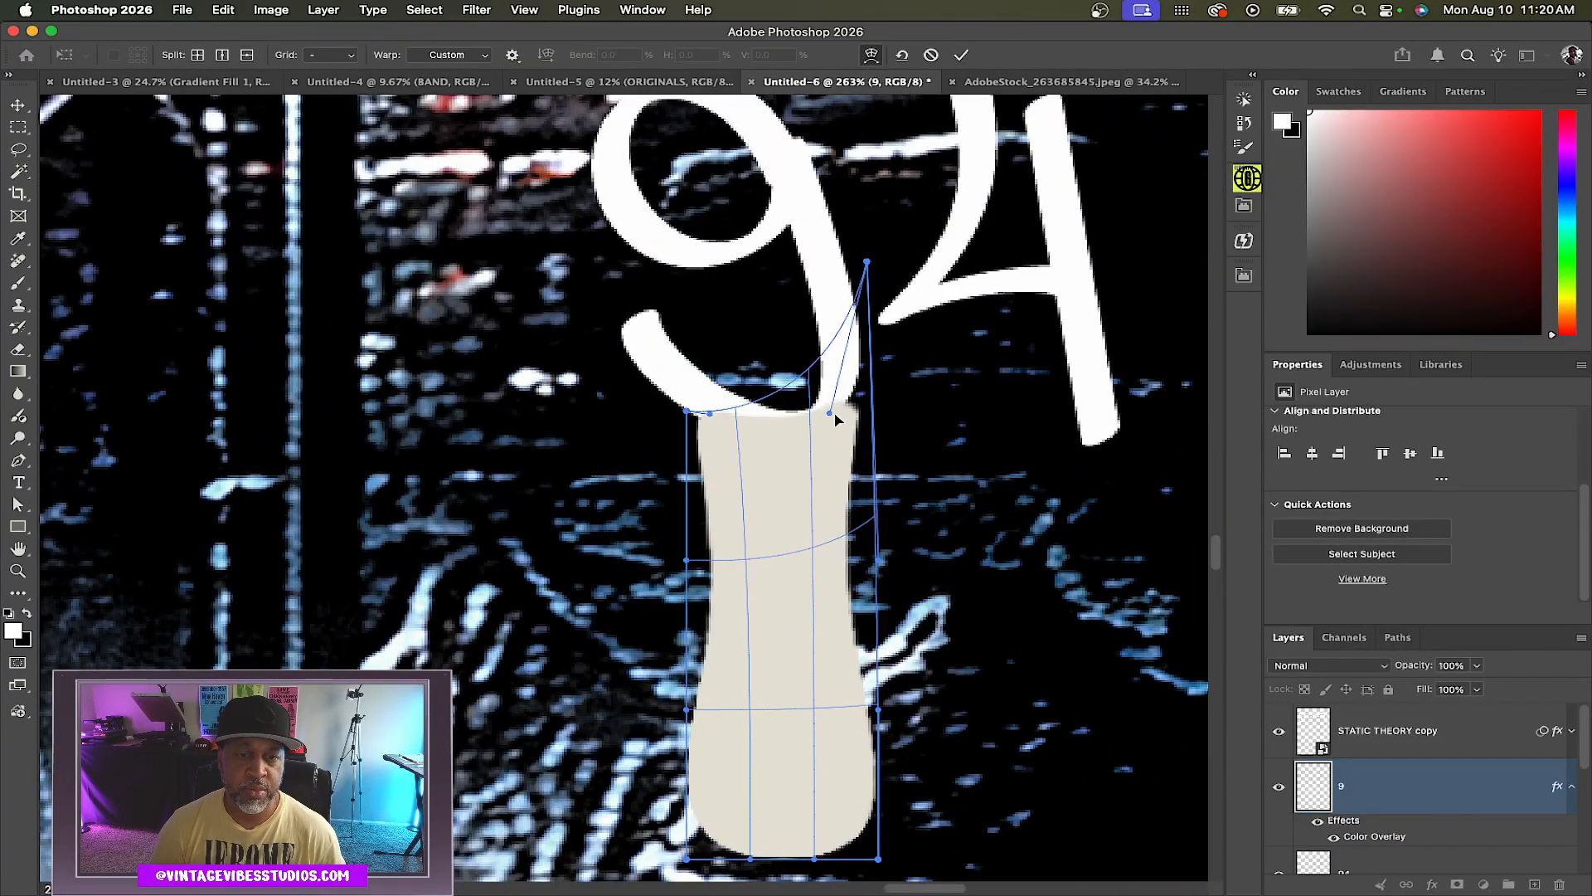
left_click_drag(876, 516, 869, 520)
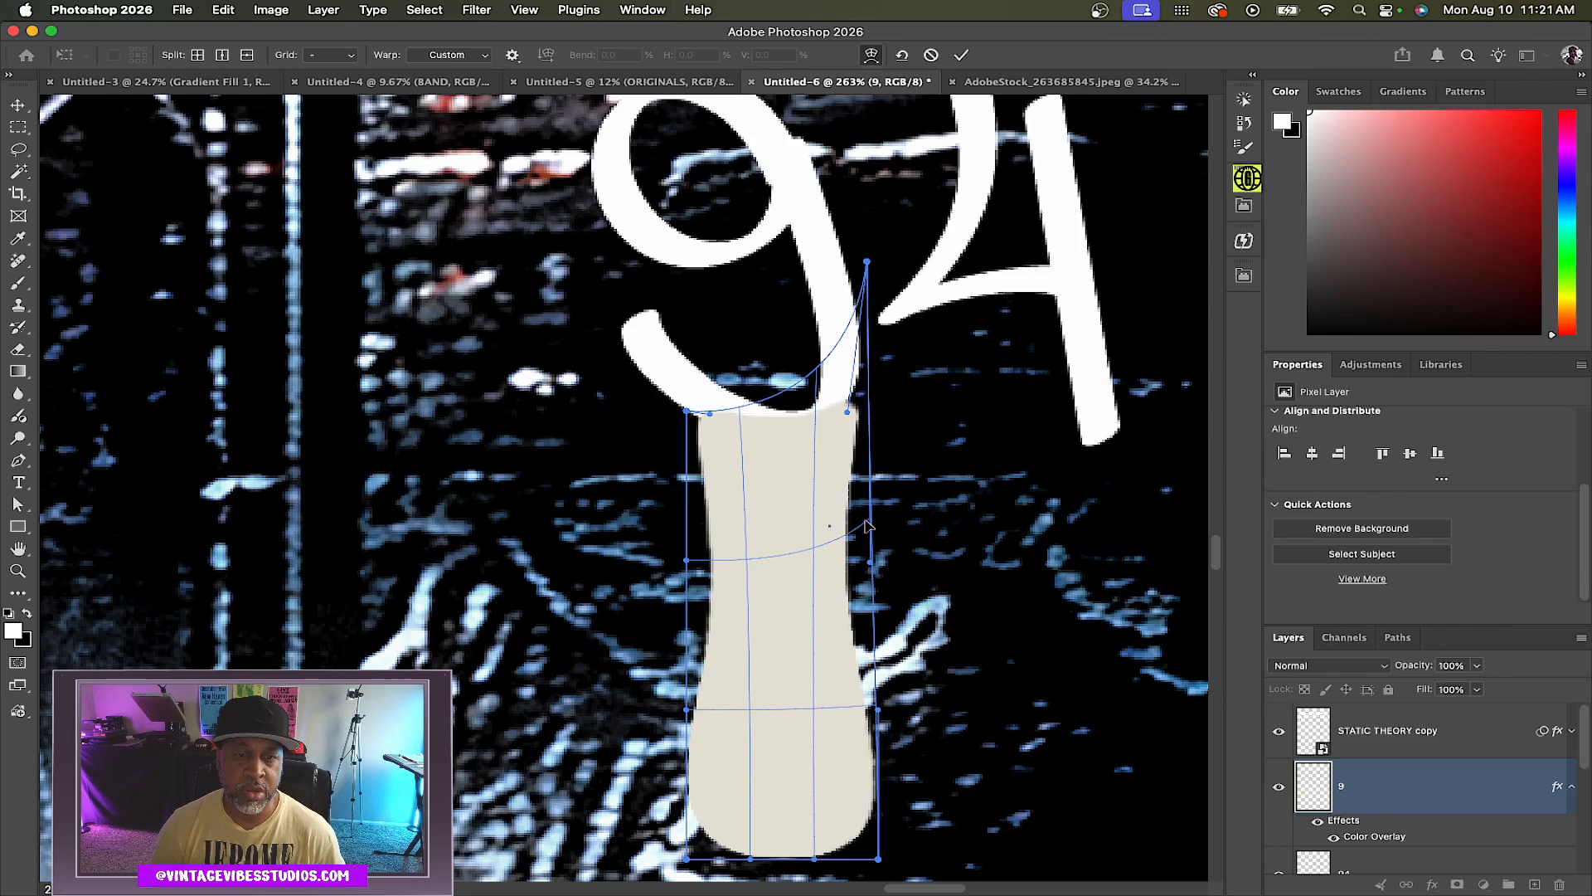
key("shift+Up")
left_click_drag(867, 253, 860, 224)
left_click_drag(709, 405, 722, 420)
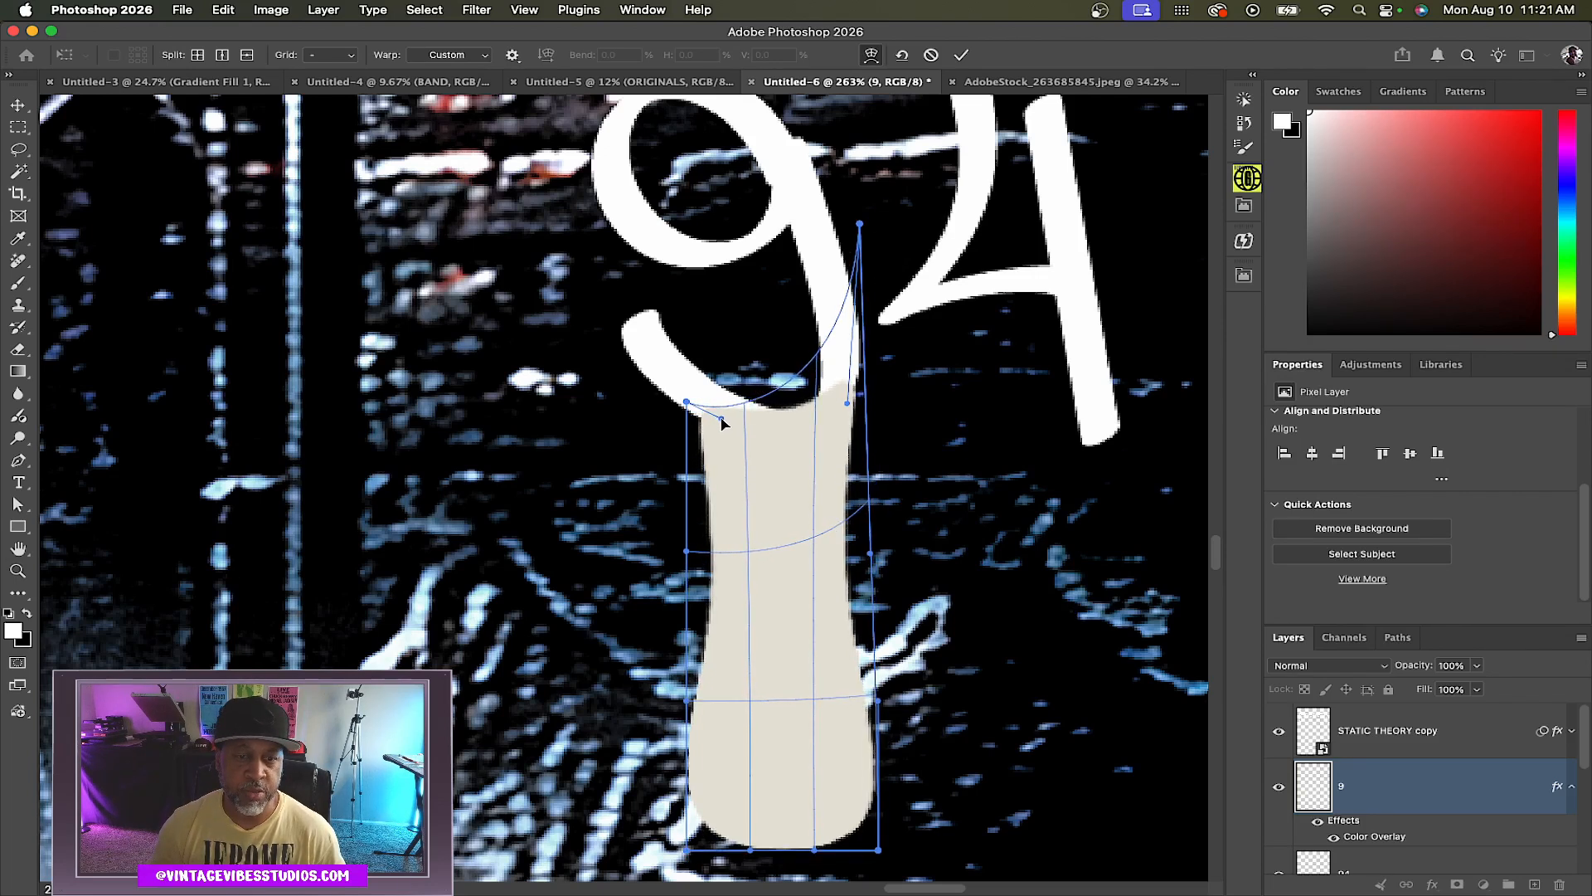
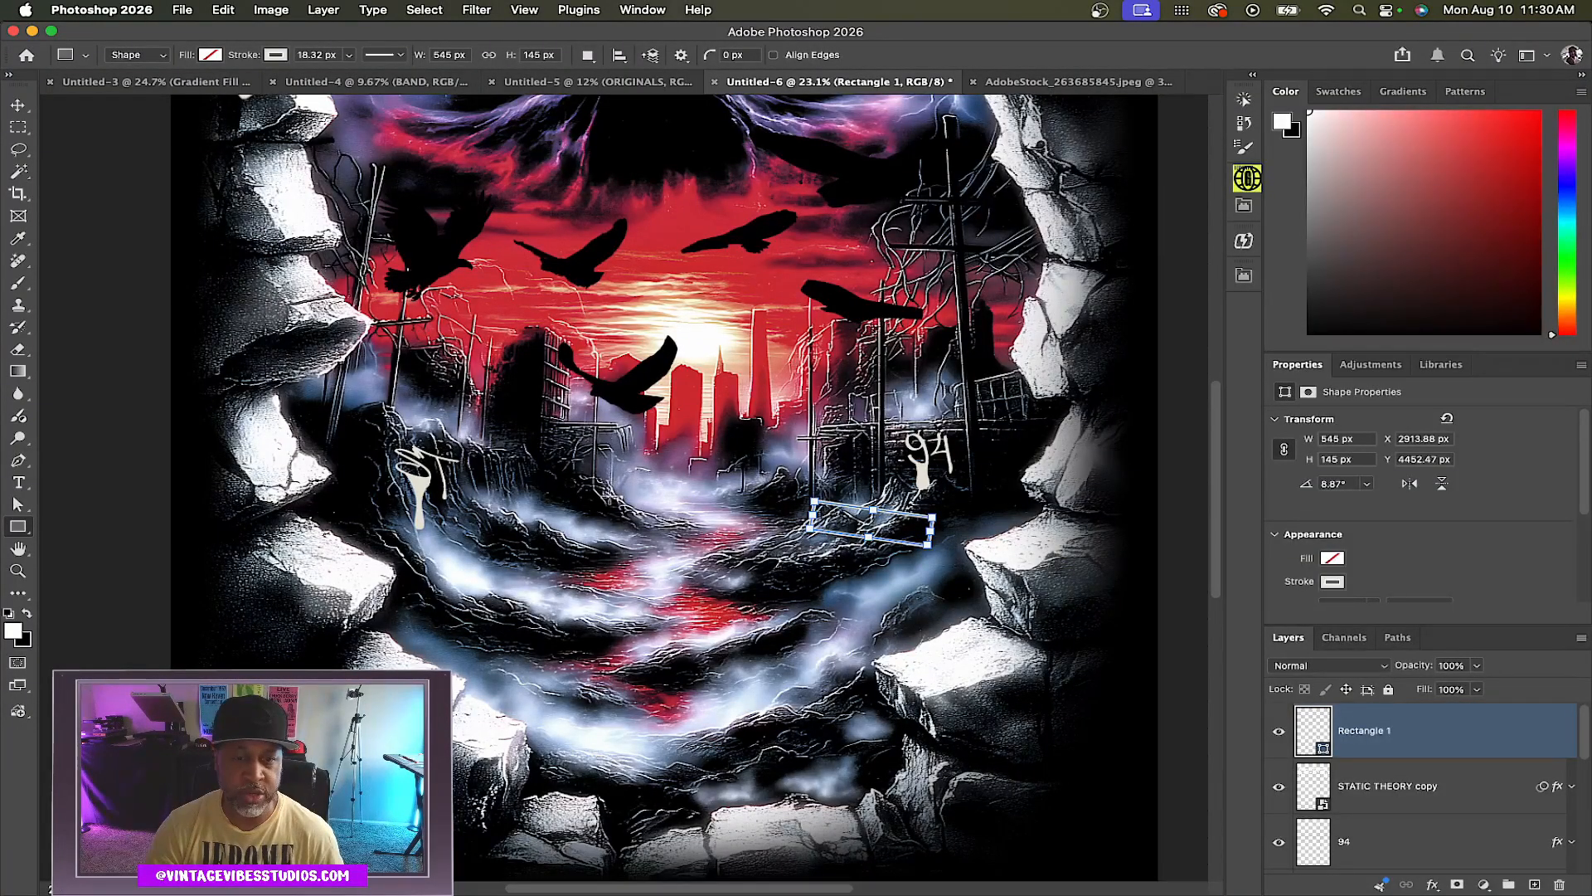
Draw a tall narrow post rectangle below the sign outline with a cream fill and no stroke
left_click_drag(859, 547, 860, 689)
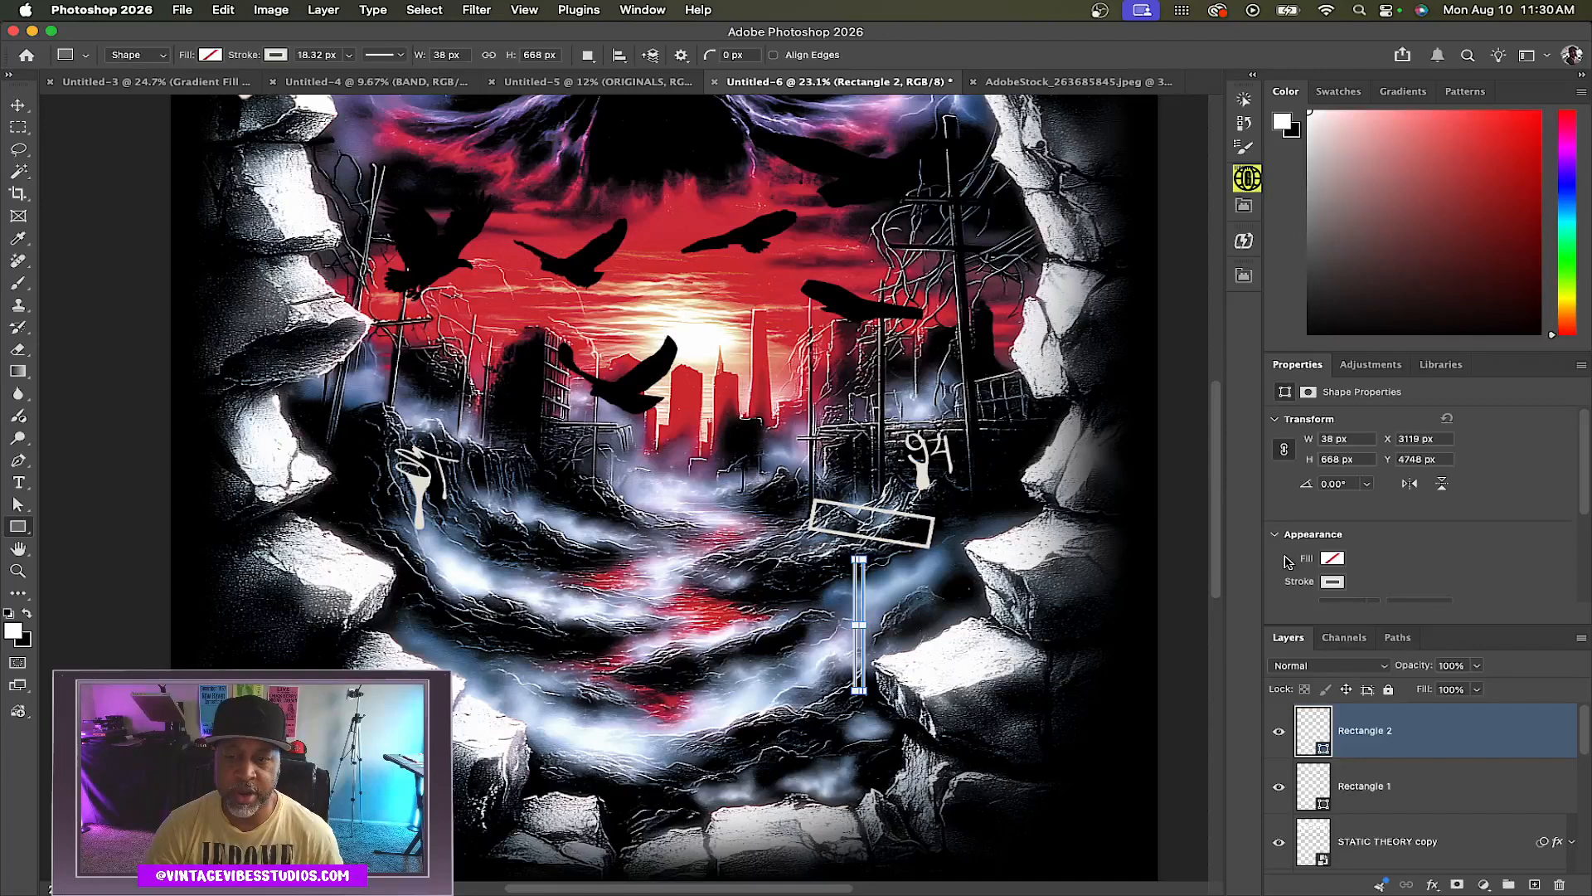
left_click(1331, 558)
left_click(1287, 650)
left_click(1333, 582)
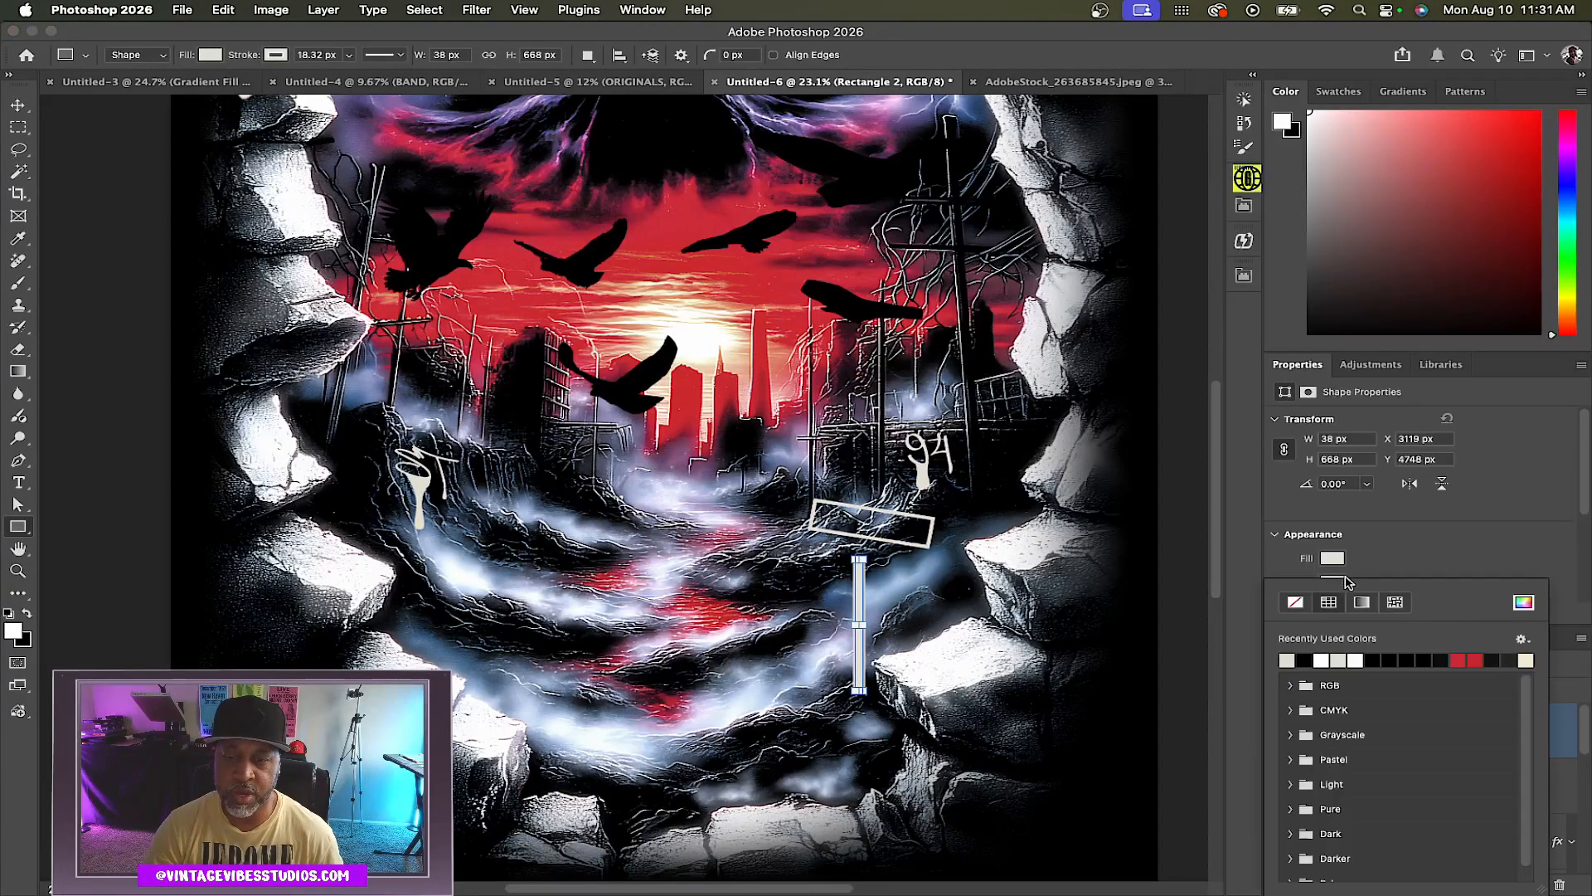
left_click(1294, 603)
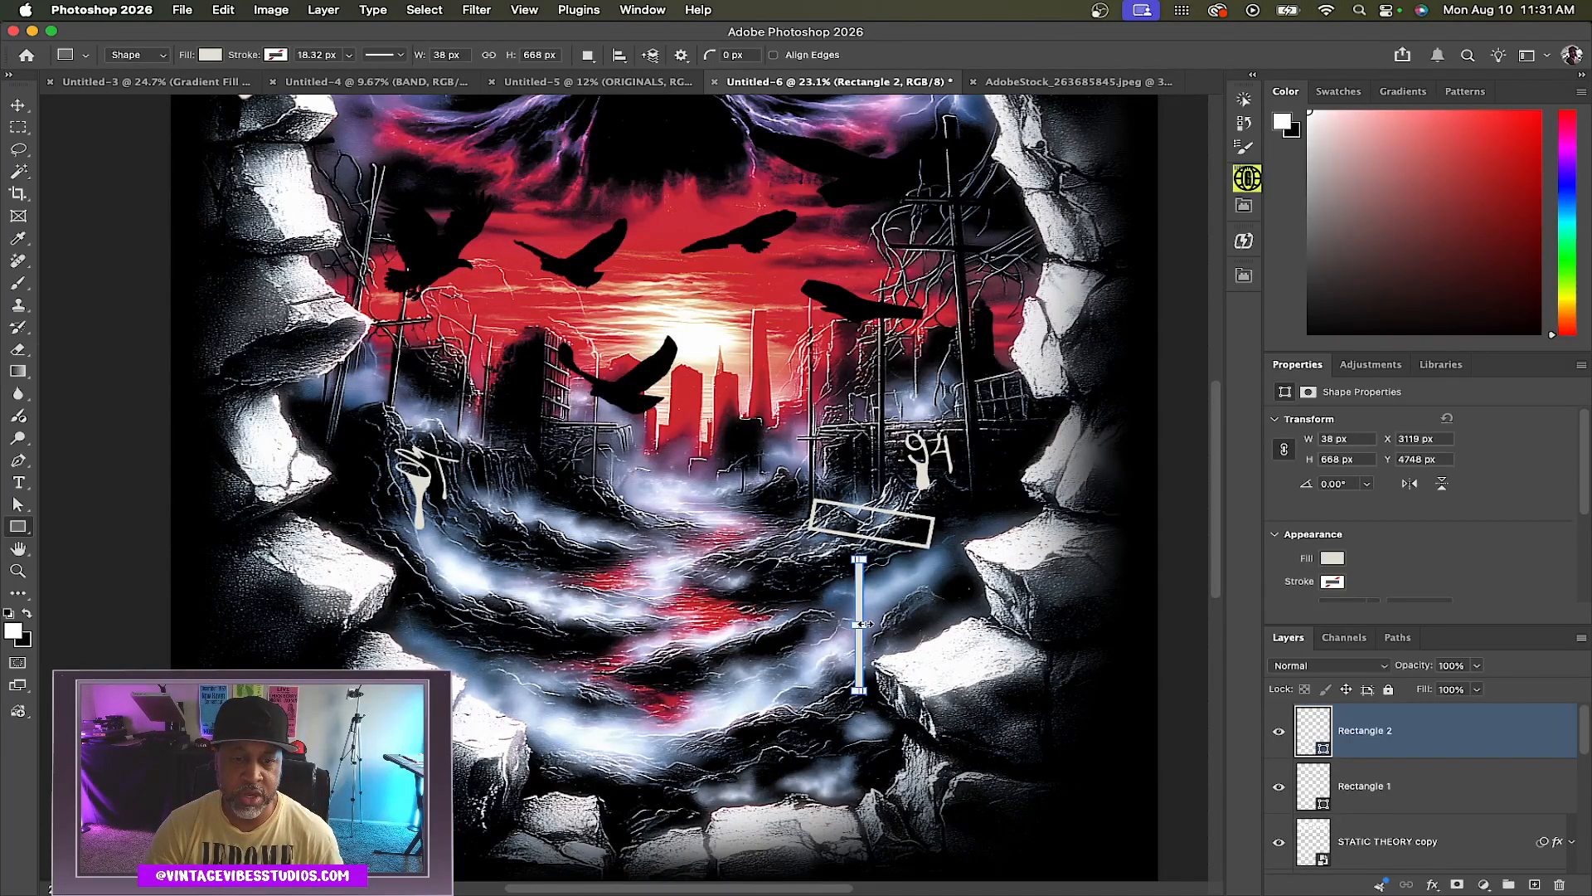
Widen the post to 75 px and move it up so it meets the sign
left_click_drag(863, 624, 871, 626)
scroll(861, 565, "up", 10)
left_click_drag(806, 526, 820, 548)
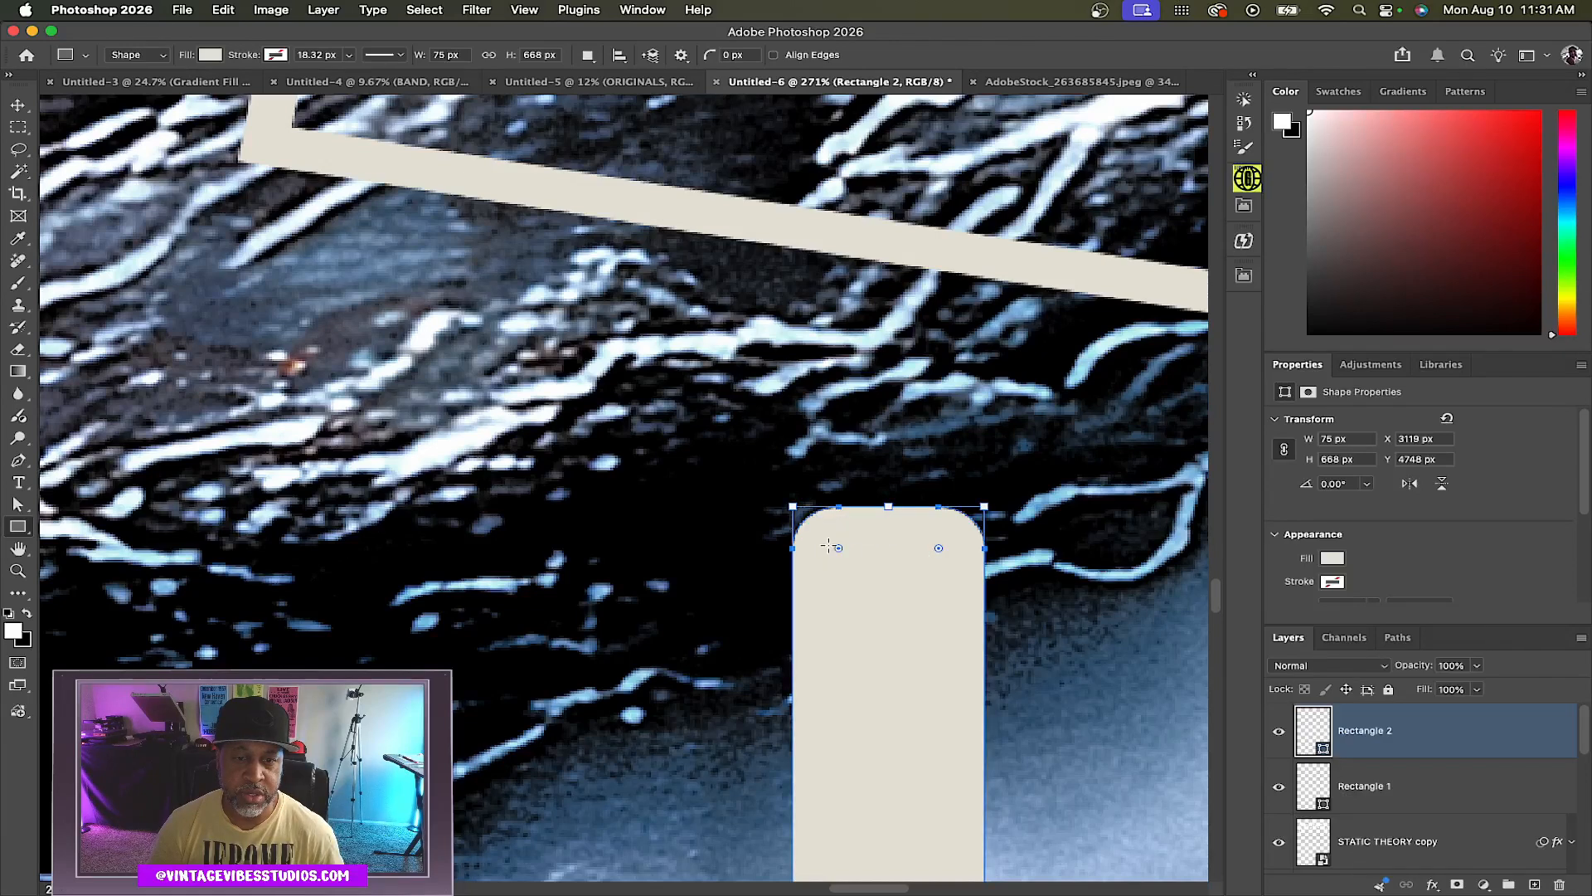
scroll(841, 540, "down", 10)
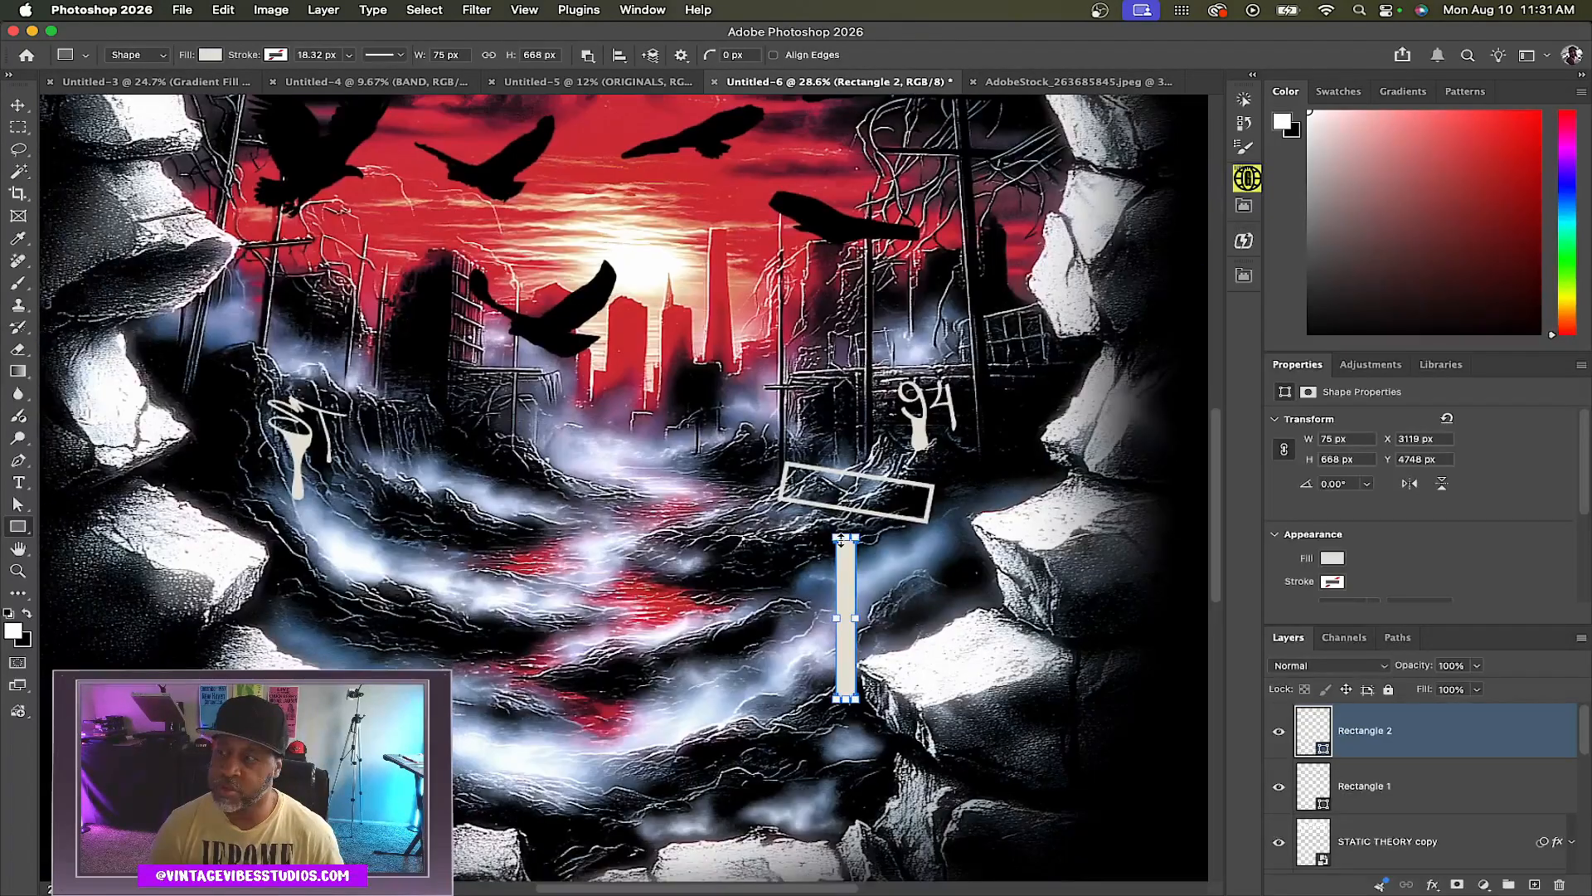
key("v")
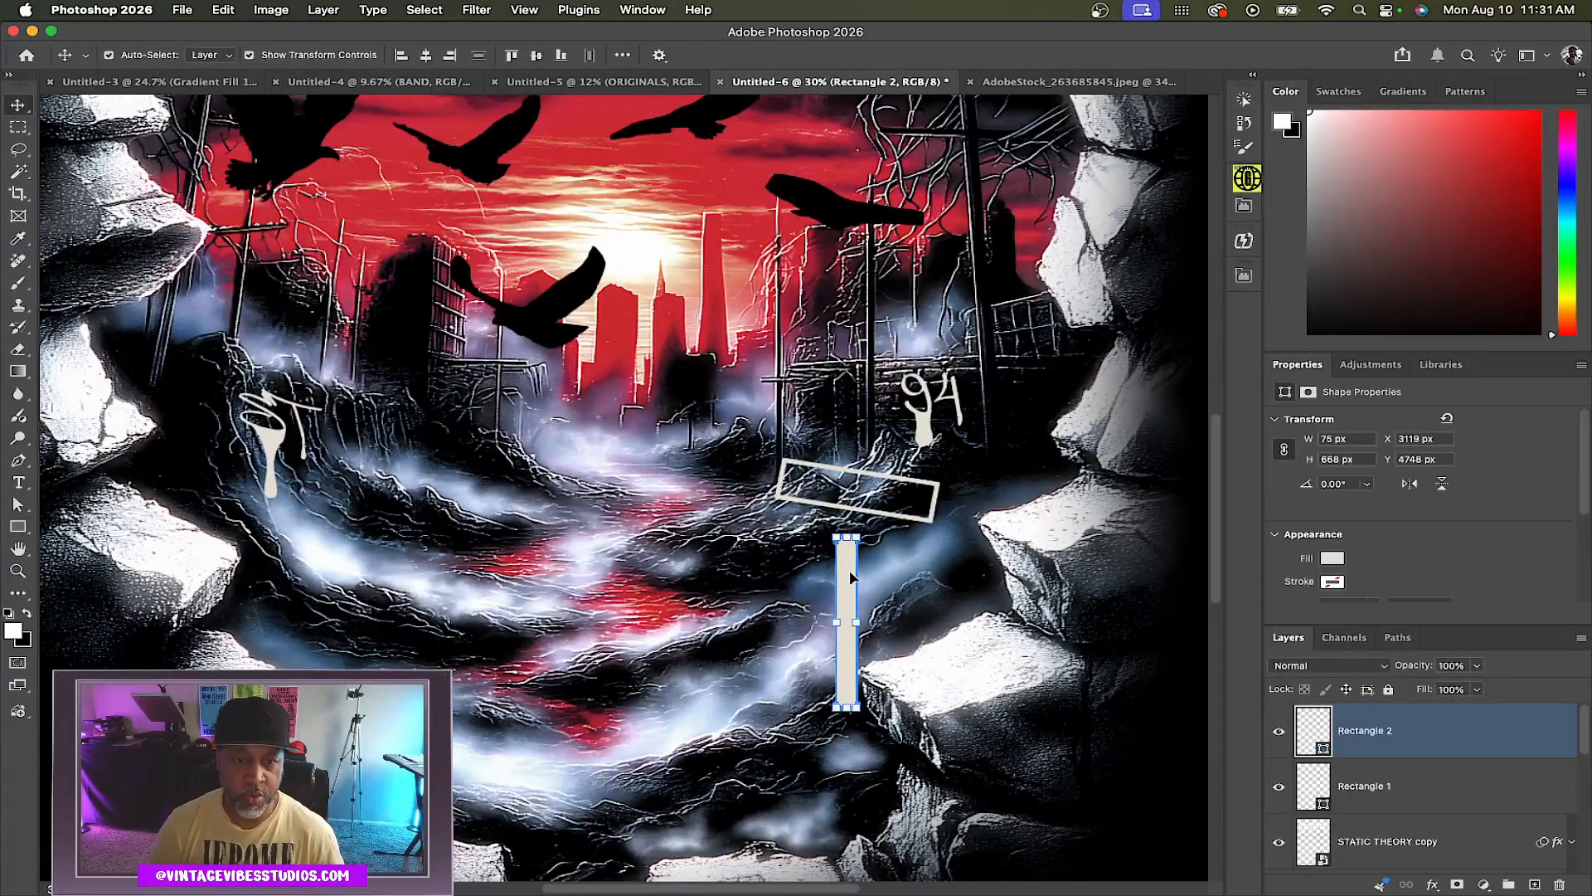
left_click_drag(844, 580, 846, 550)
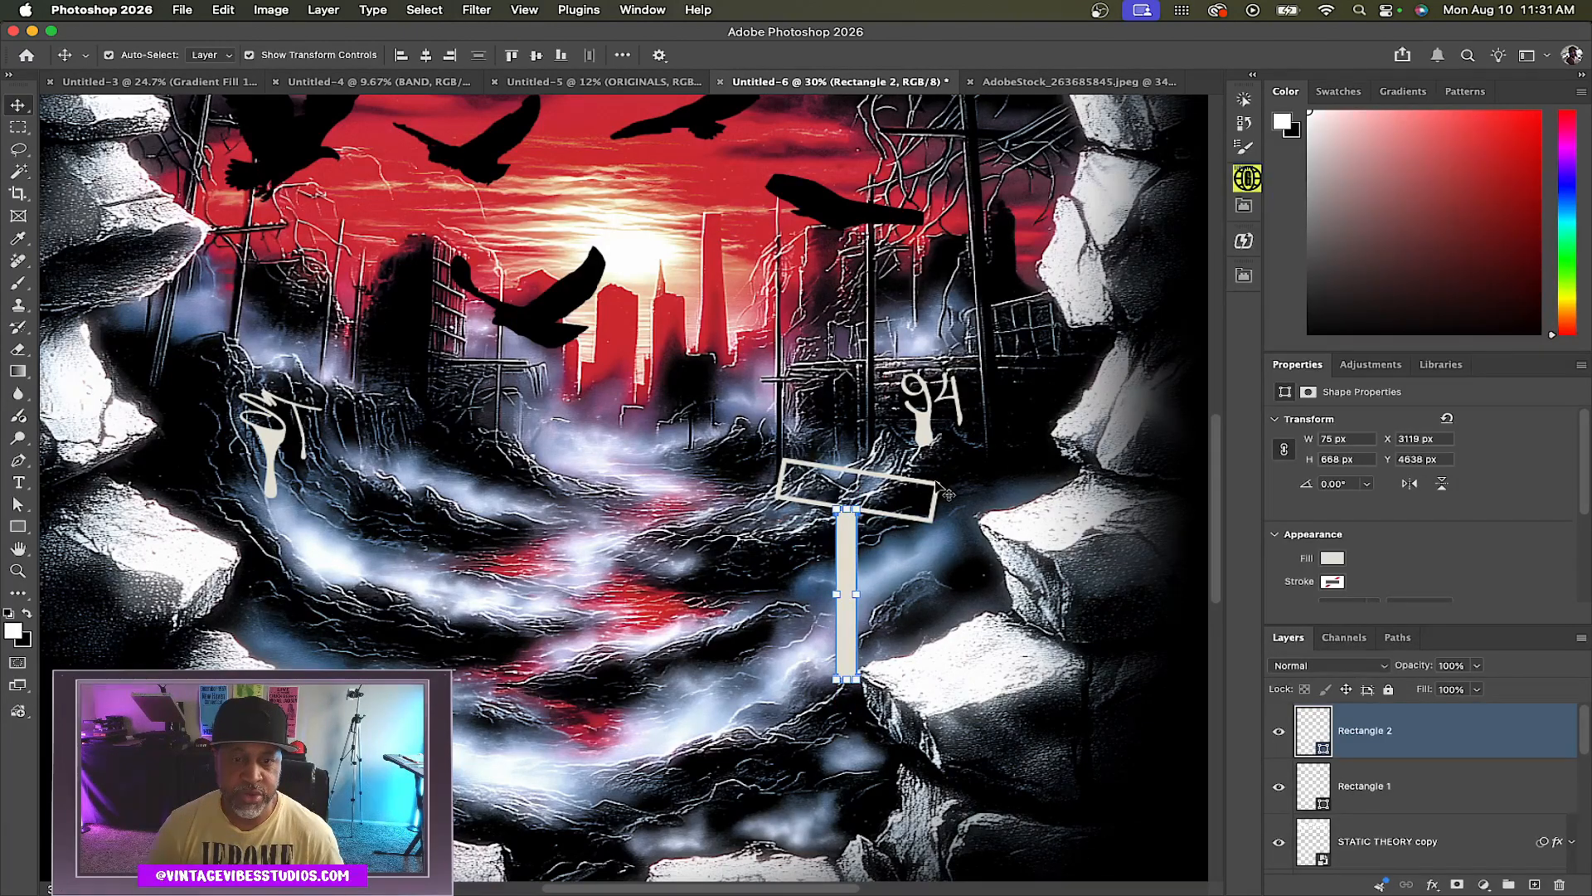
Duplicate the sign outline rectangle and nudge the copy slightly down and to the left
left_click(937, 485)
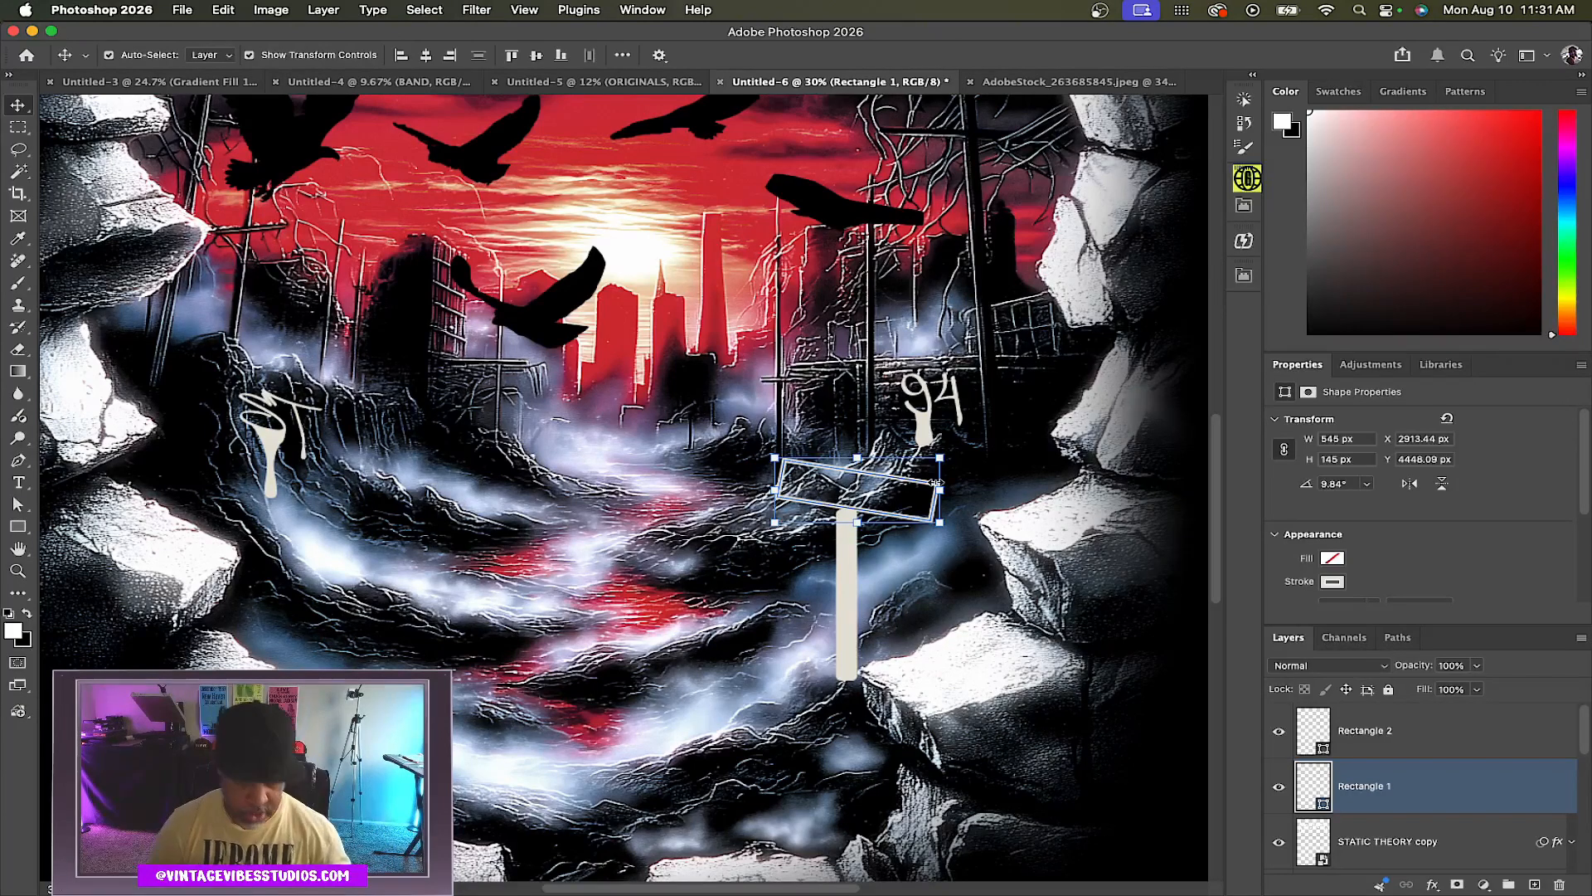
key("super+j")
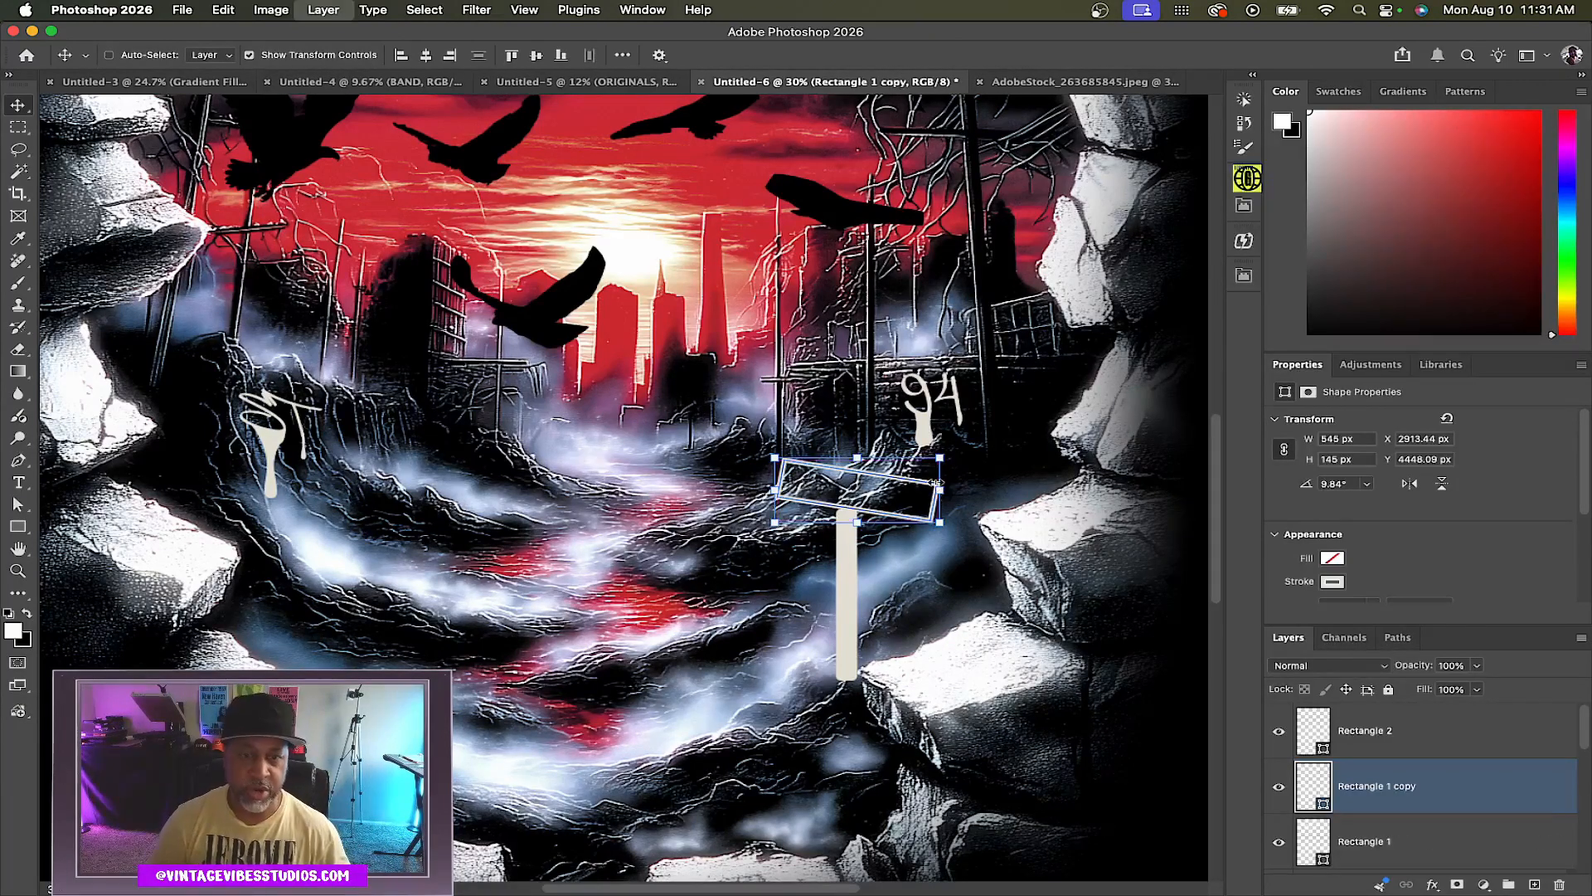
key("Down")
key("Down")
key("Down")
key("Down")
key("Down")
key("Down")
key("Down")
key("Down")
key("Down")
key("Down")
key("Down")
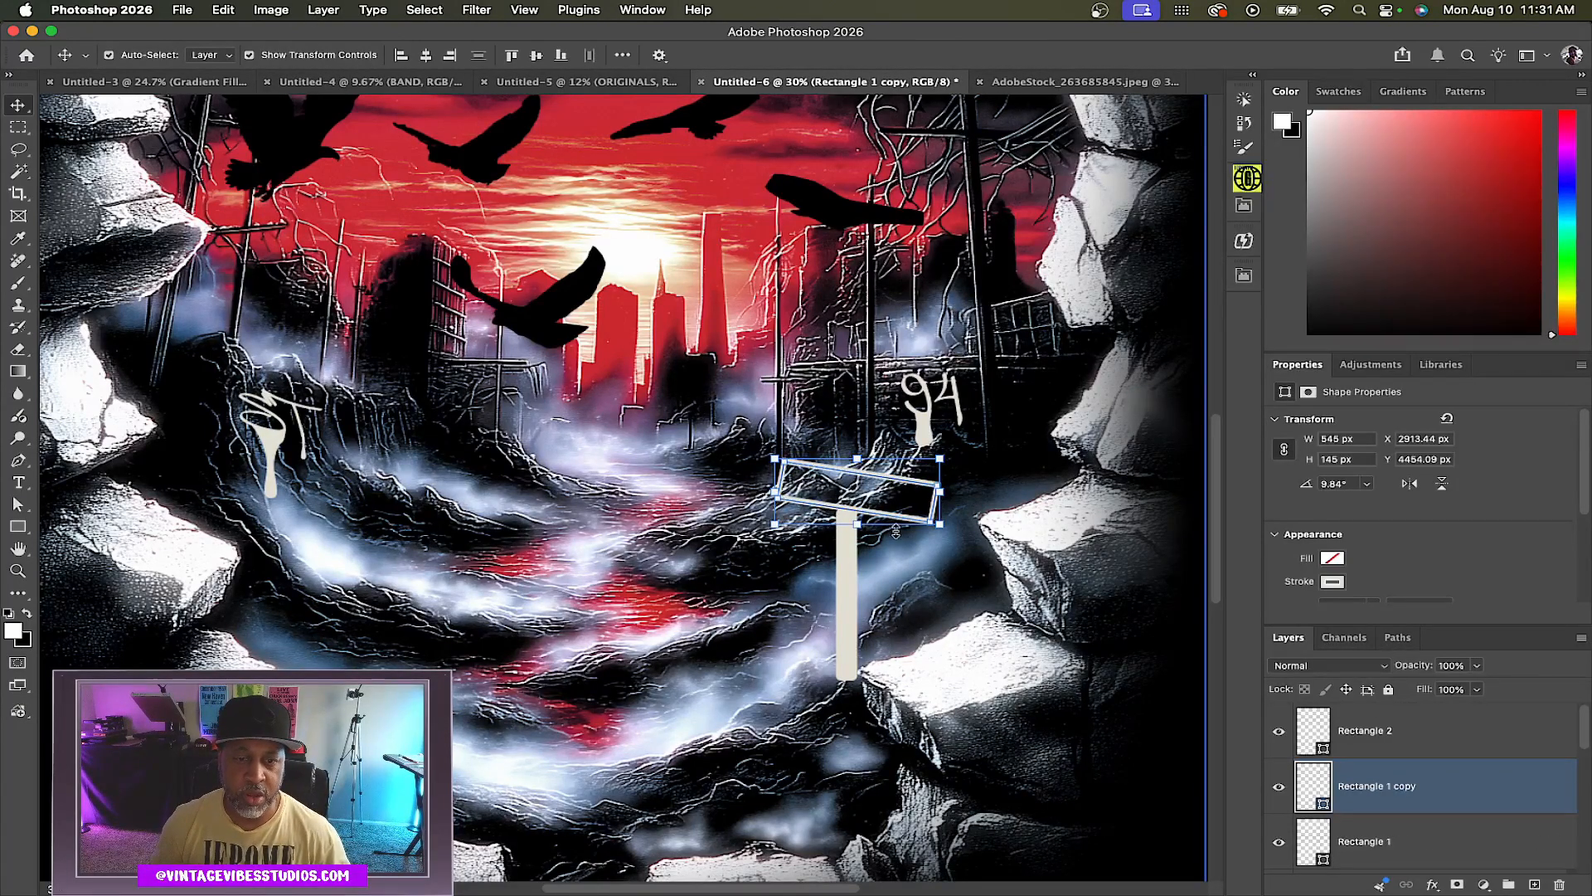
key("Left")
key("Left")
key("Left")
key("Left")
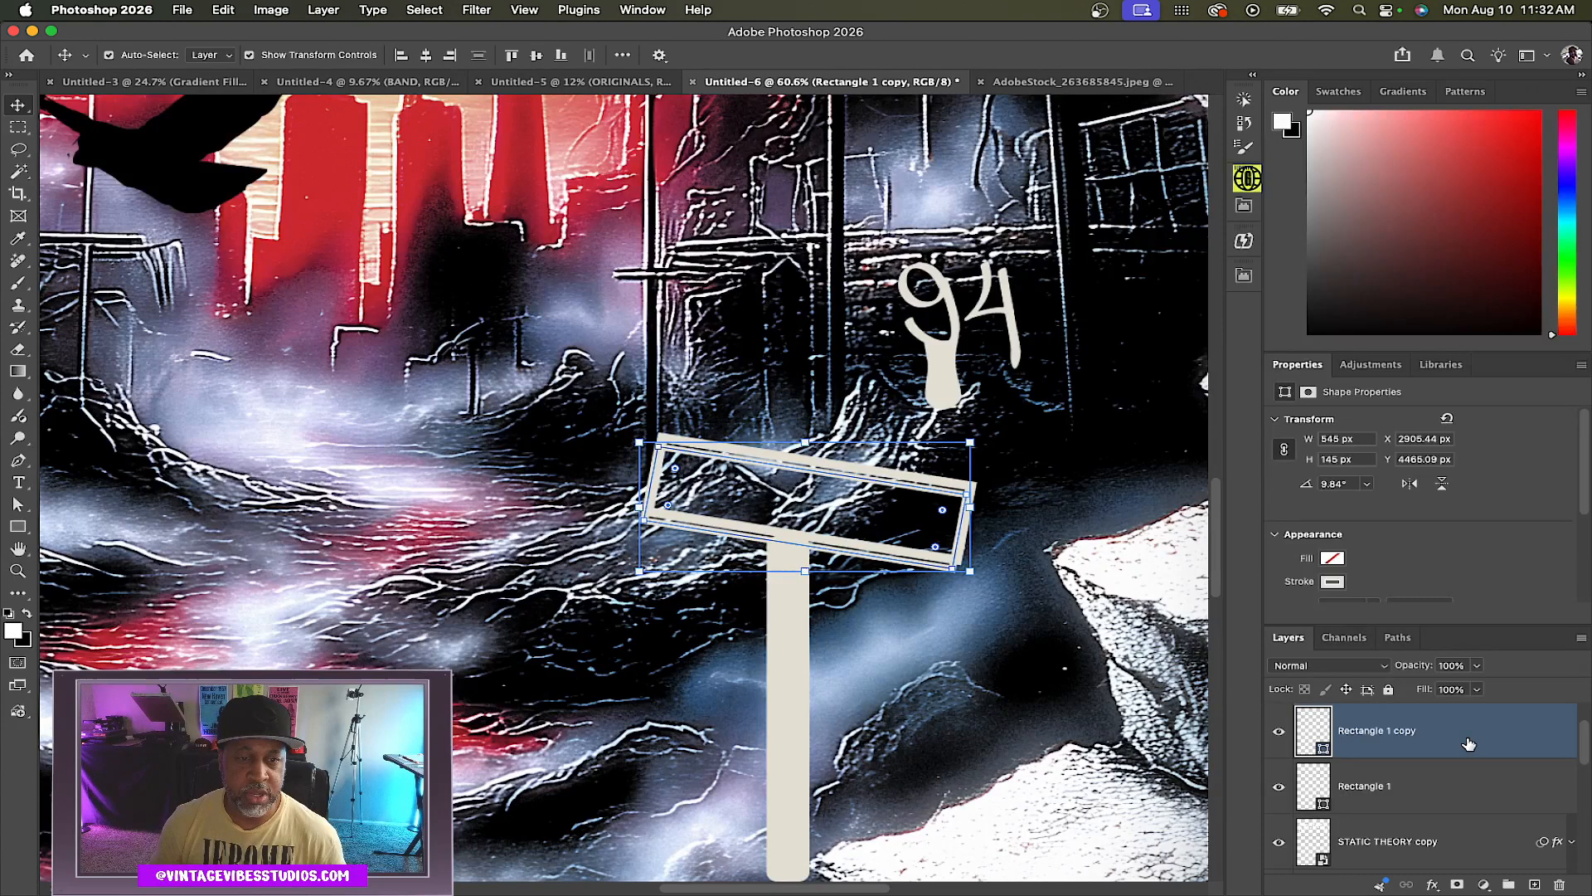
key("Left")
key("Left")
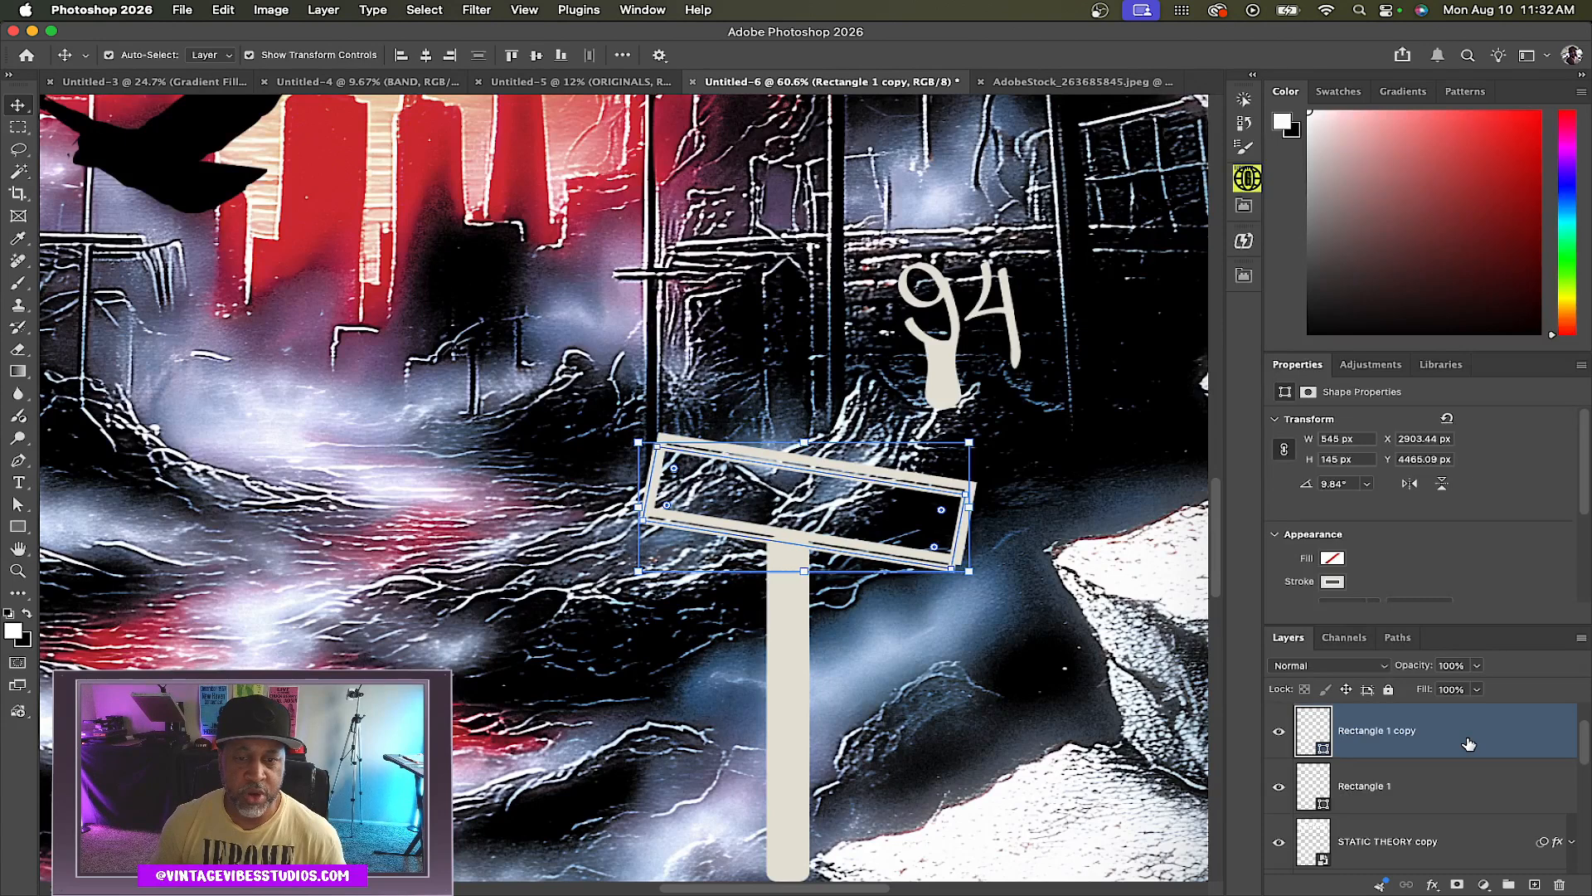
key("Left")
key("Left")
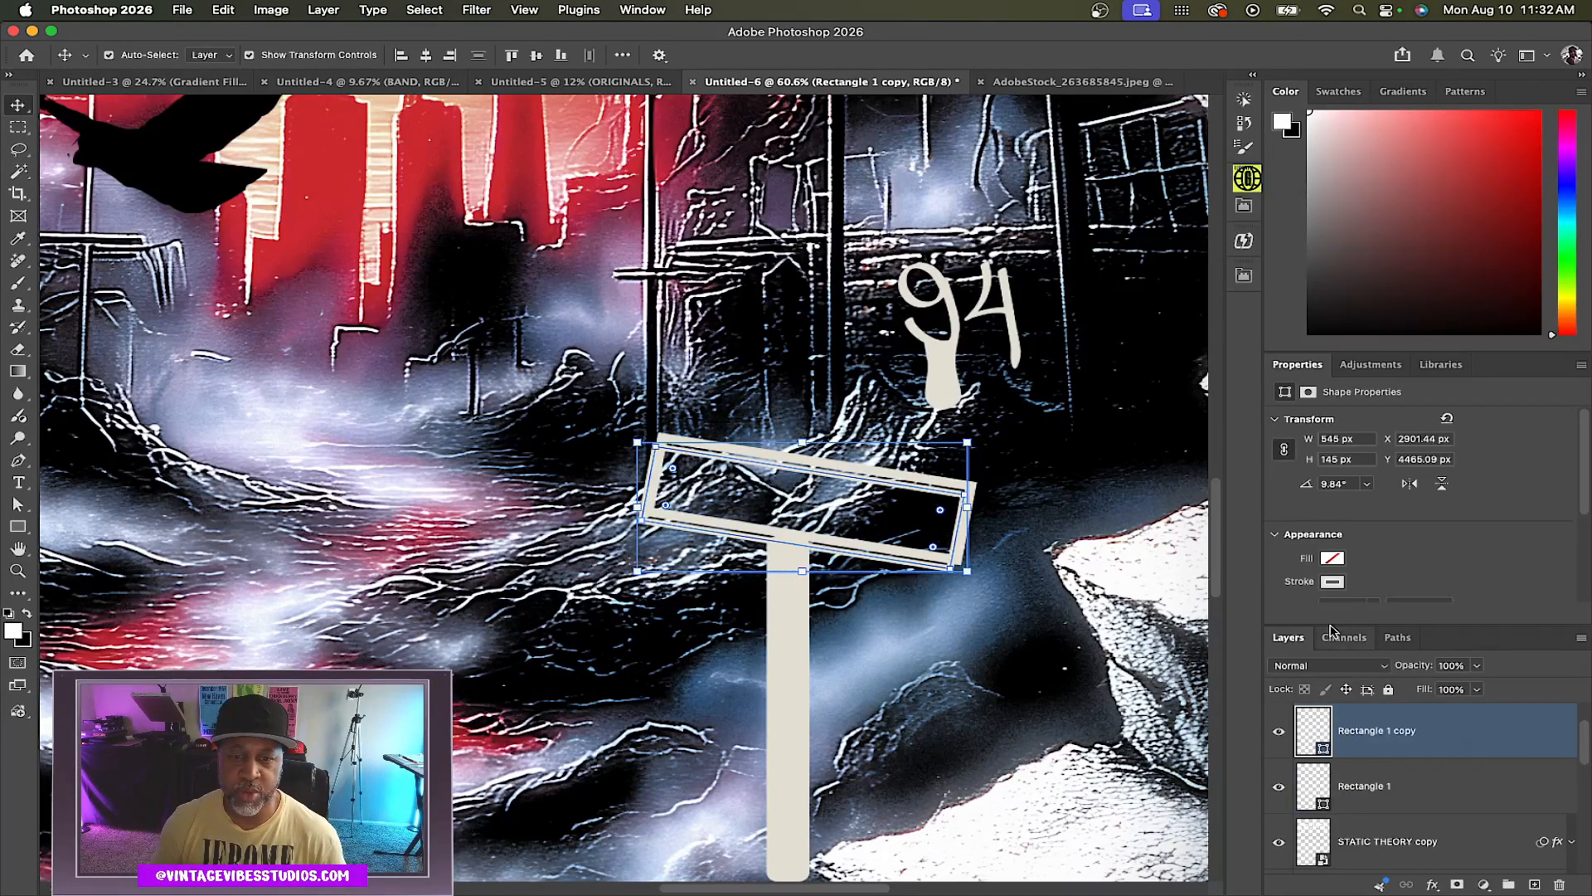
Duplicate the original sign rectangle again and move this copy down to form a second sign board
left_click(1447, 798)
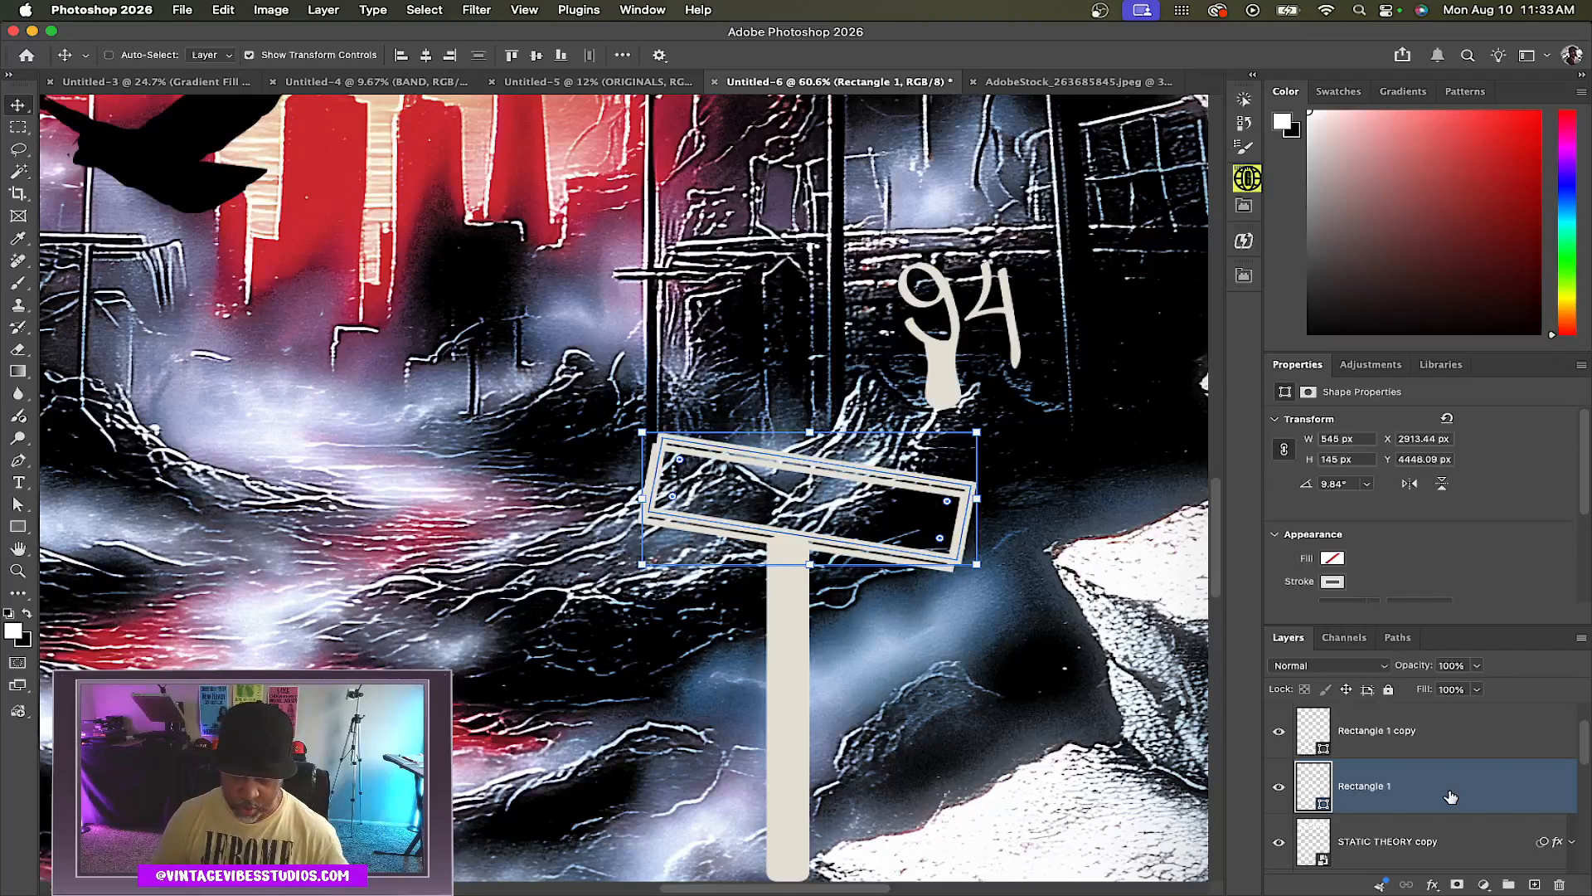
key("super+j")
key("shift+Down")
key("shift+Down")
key("shift+Down")
key("shift+Down")
key("shift+Down")
key("shift+Down")
key("shift+Down")
key("shift+Down")
key("shift+Down")
key("shift+Down")
key("shift+Down")
key("shift+Down")
key("shift+Down")
key("shift+Down")
key("shift+Down")
key("shift+Down")
key("shift+Down")
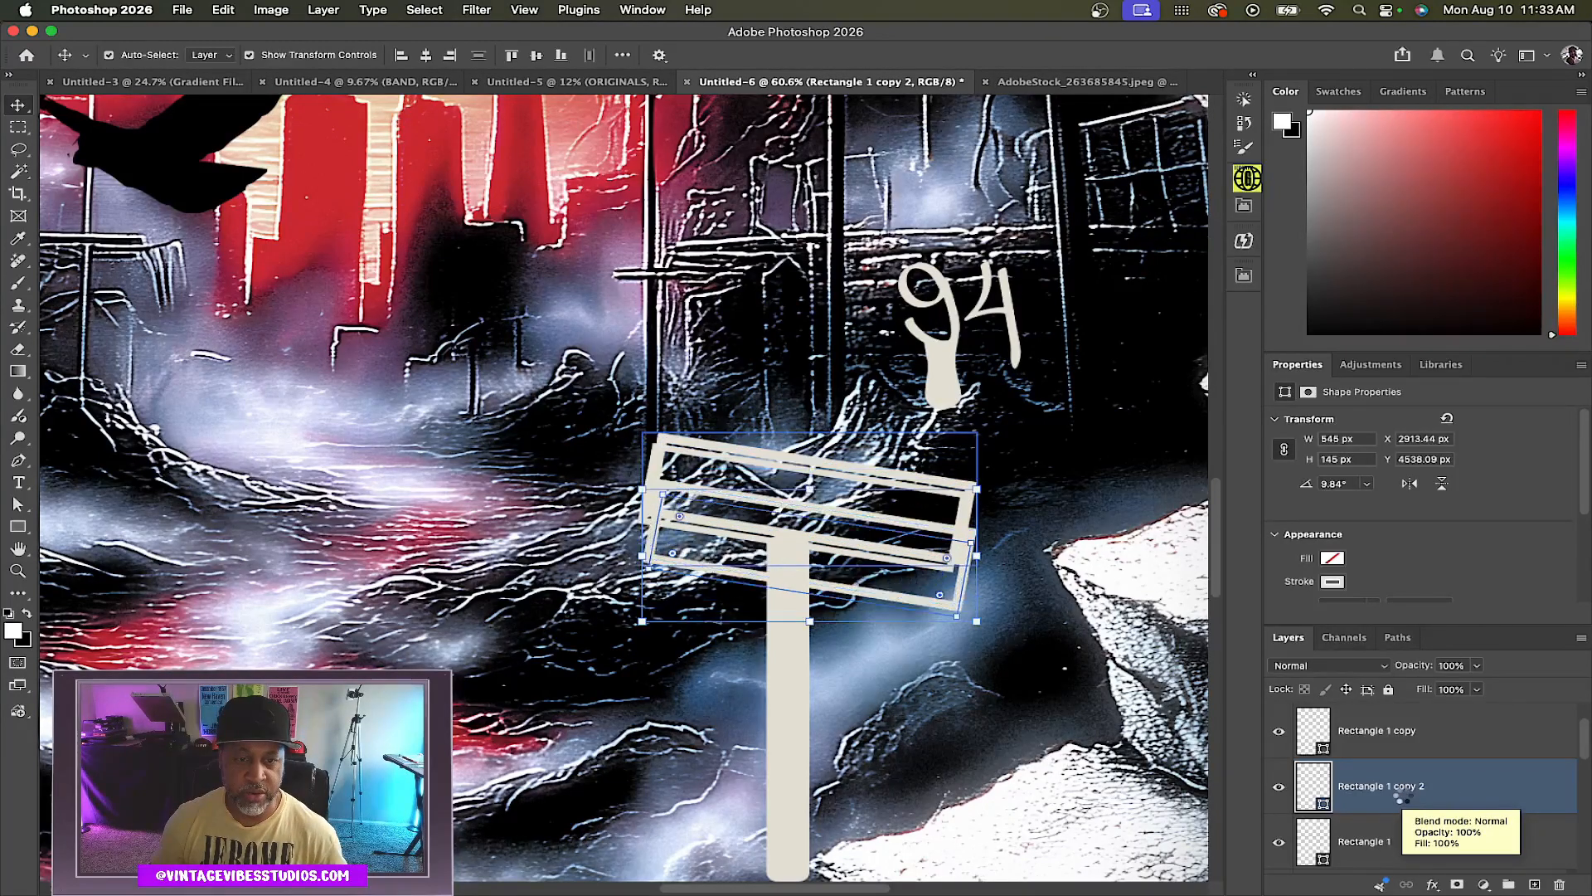
key("shift+Down")
key("shift+Down")
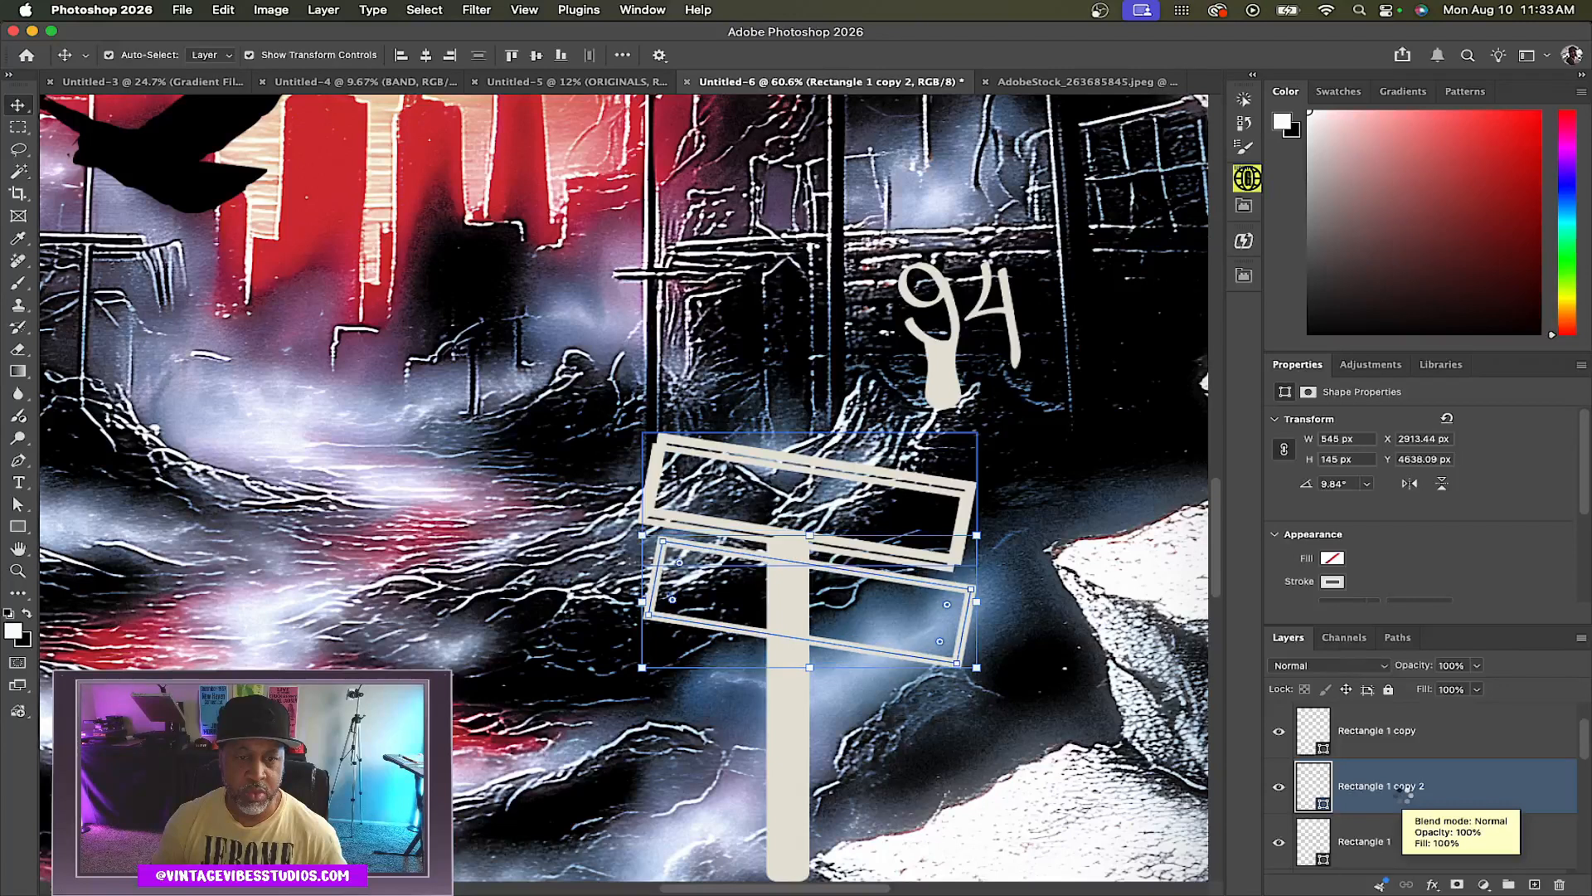
key("shift+Left")
Fill all three sign rectangles with the cream colour
left_click(1486, 746, "shift")
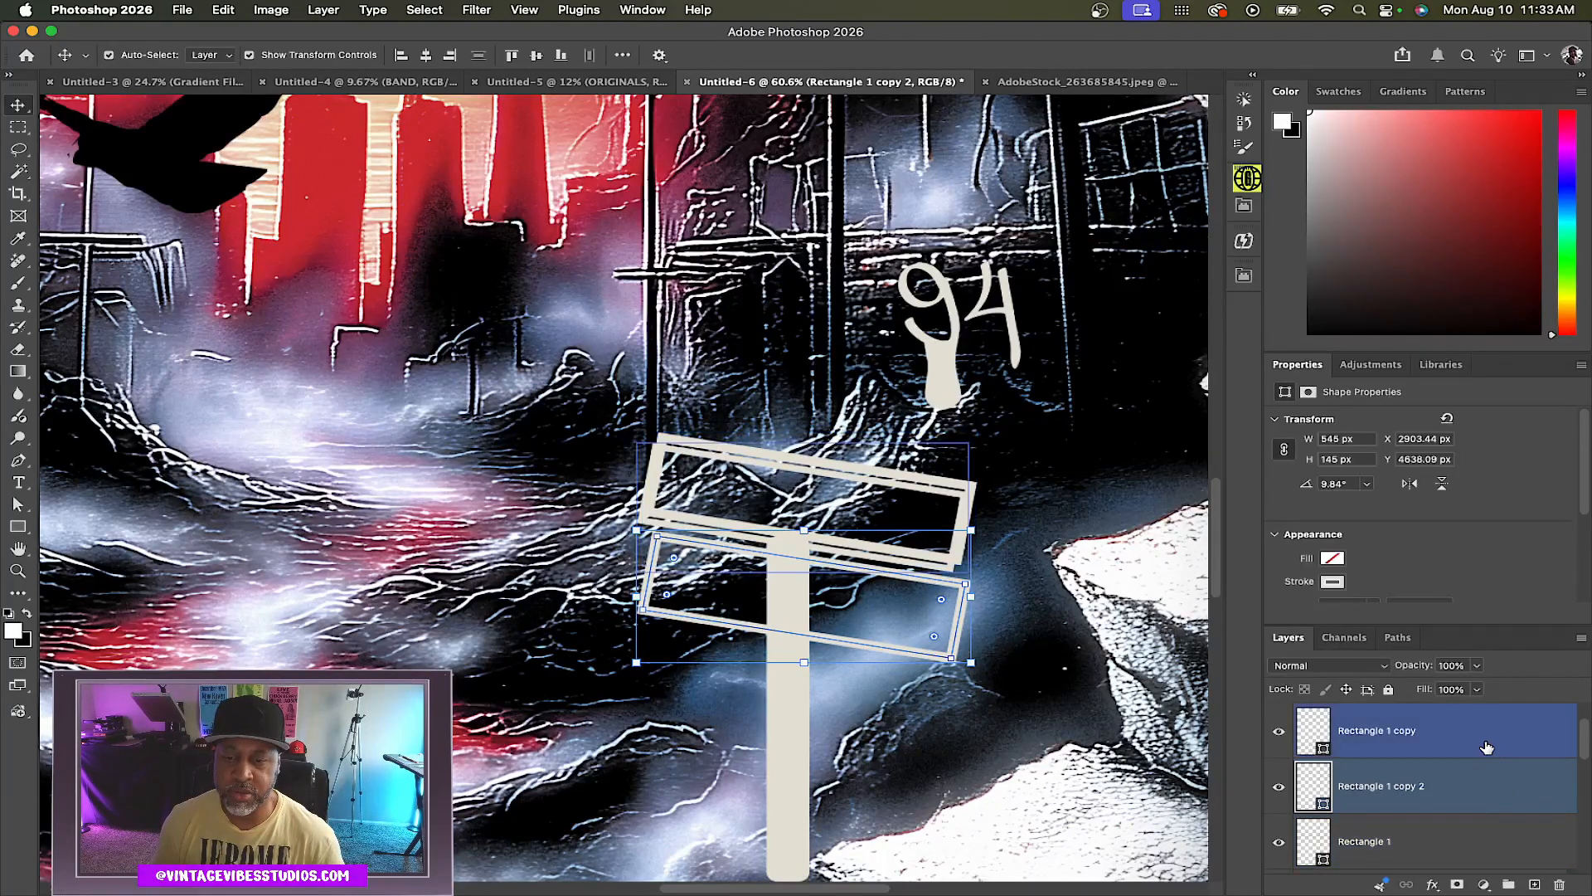
left_click(1486, 746)
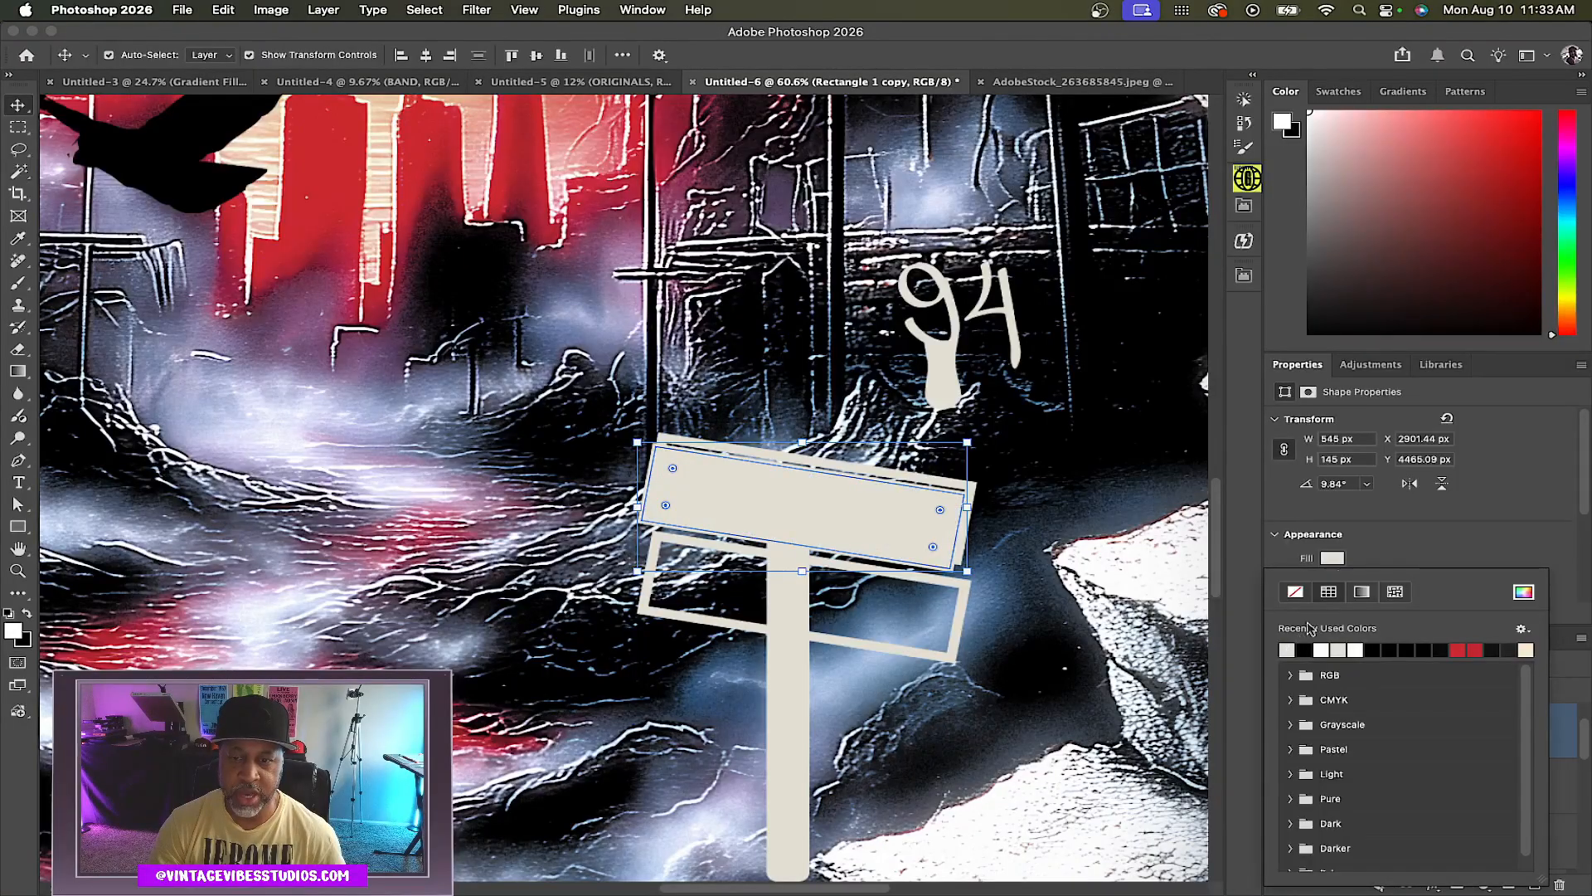
left_click(1358, 559)
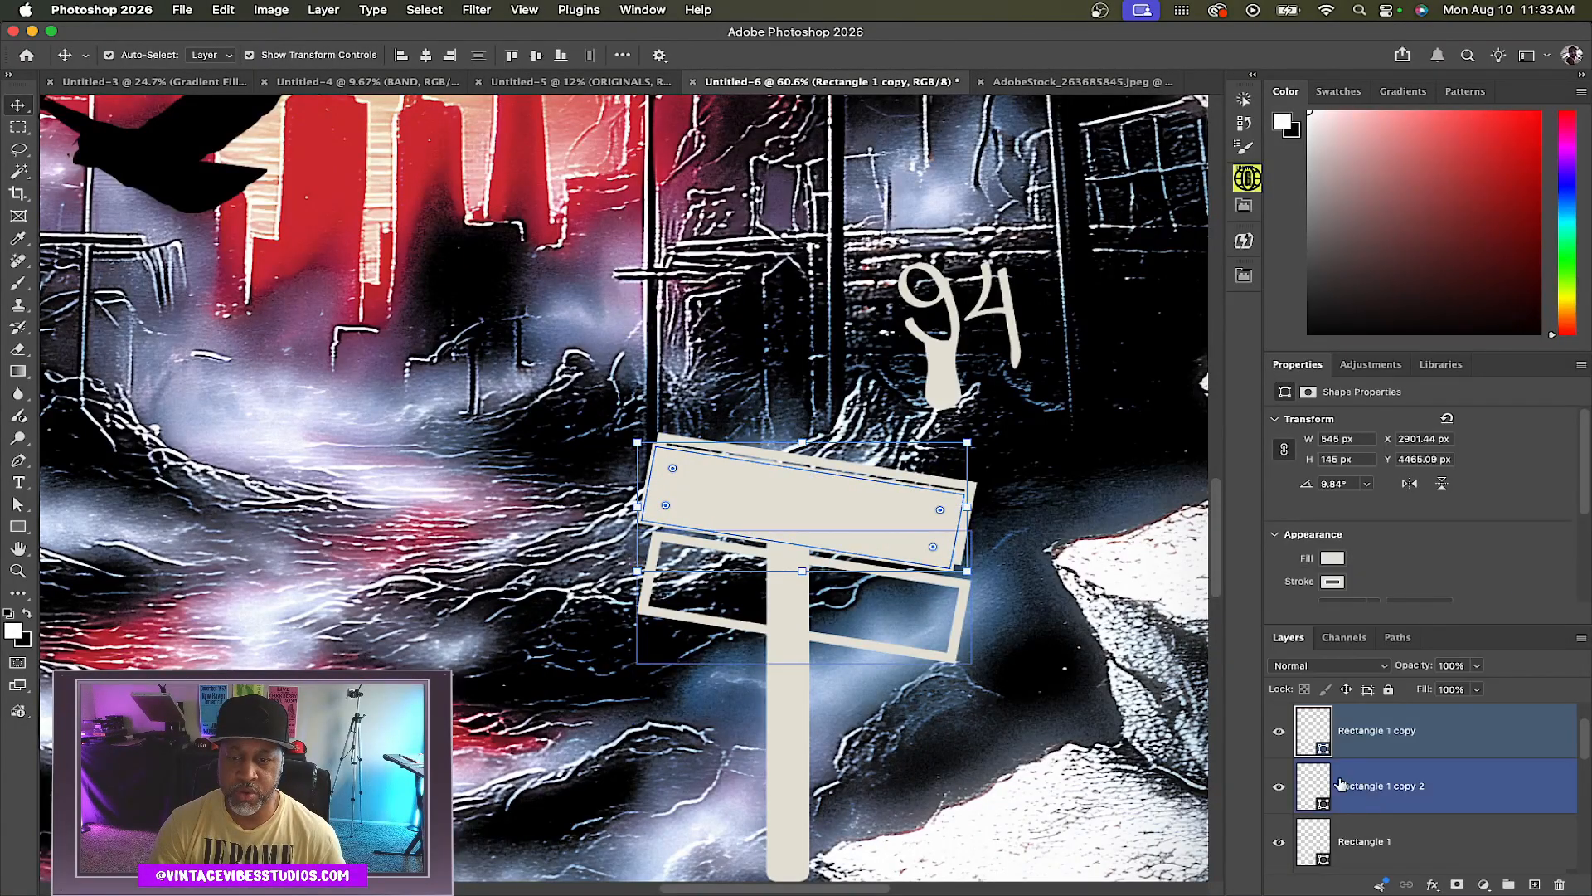
left_click(1464, 782)
left_click(1333, 559)
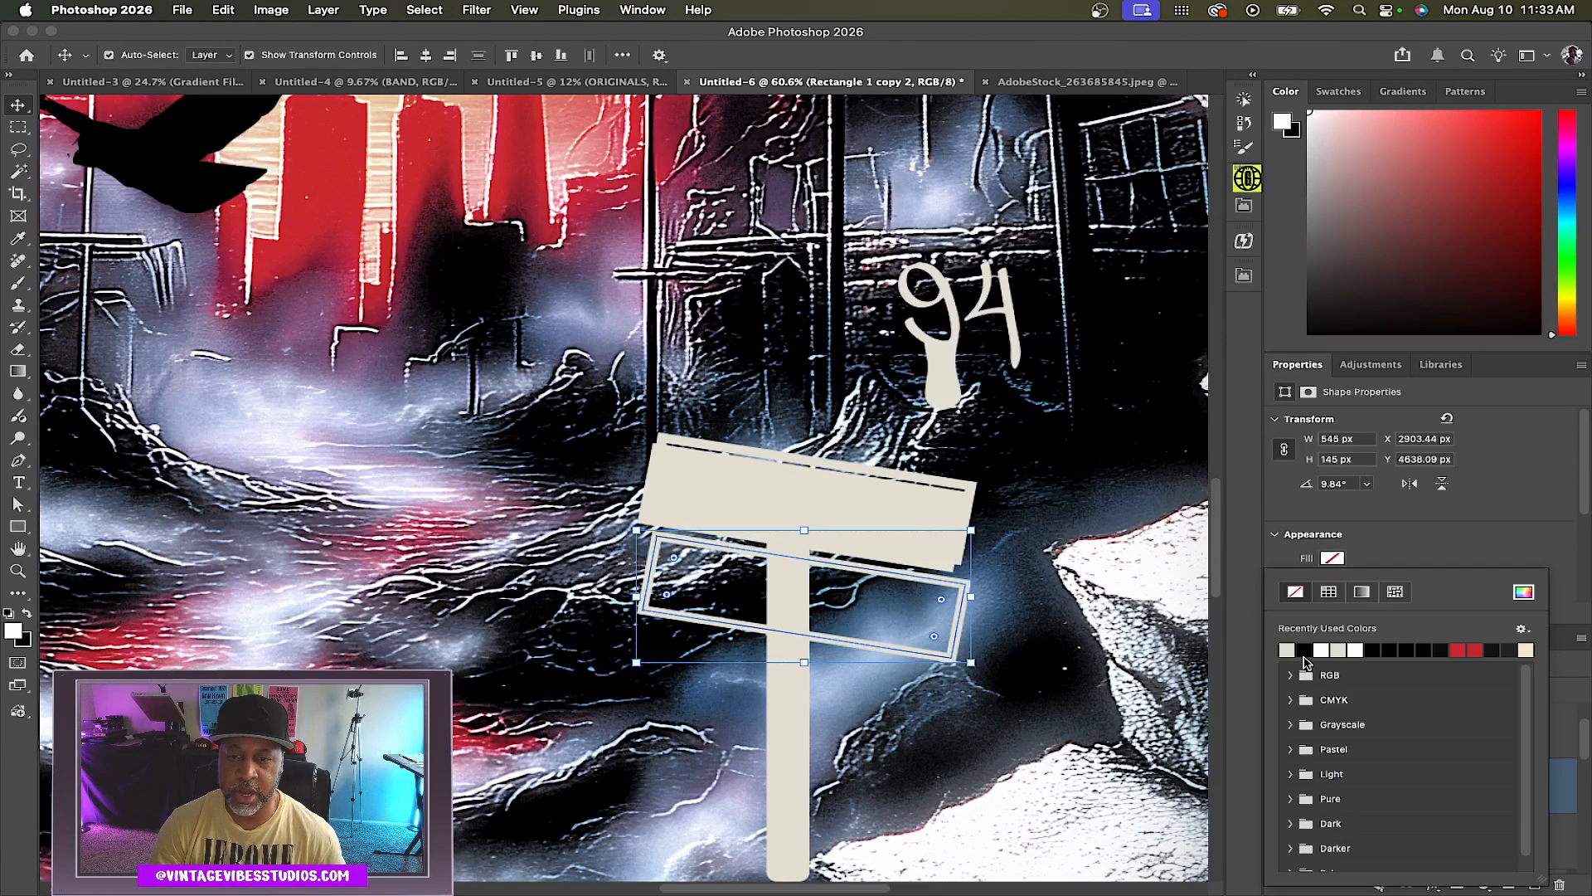
left_click(1294, 647)
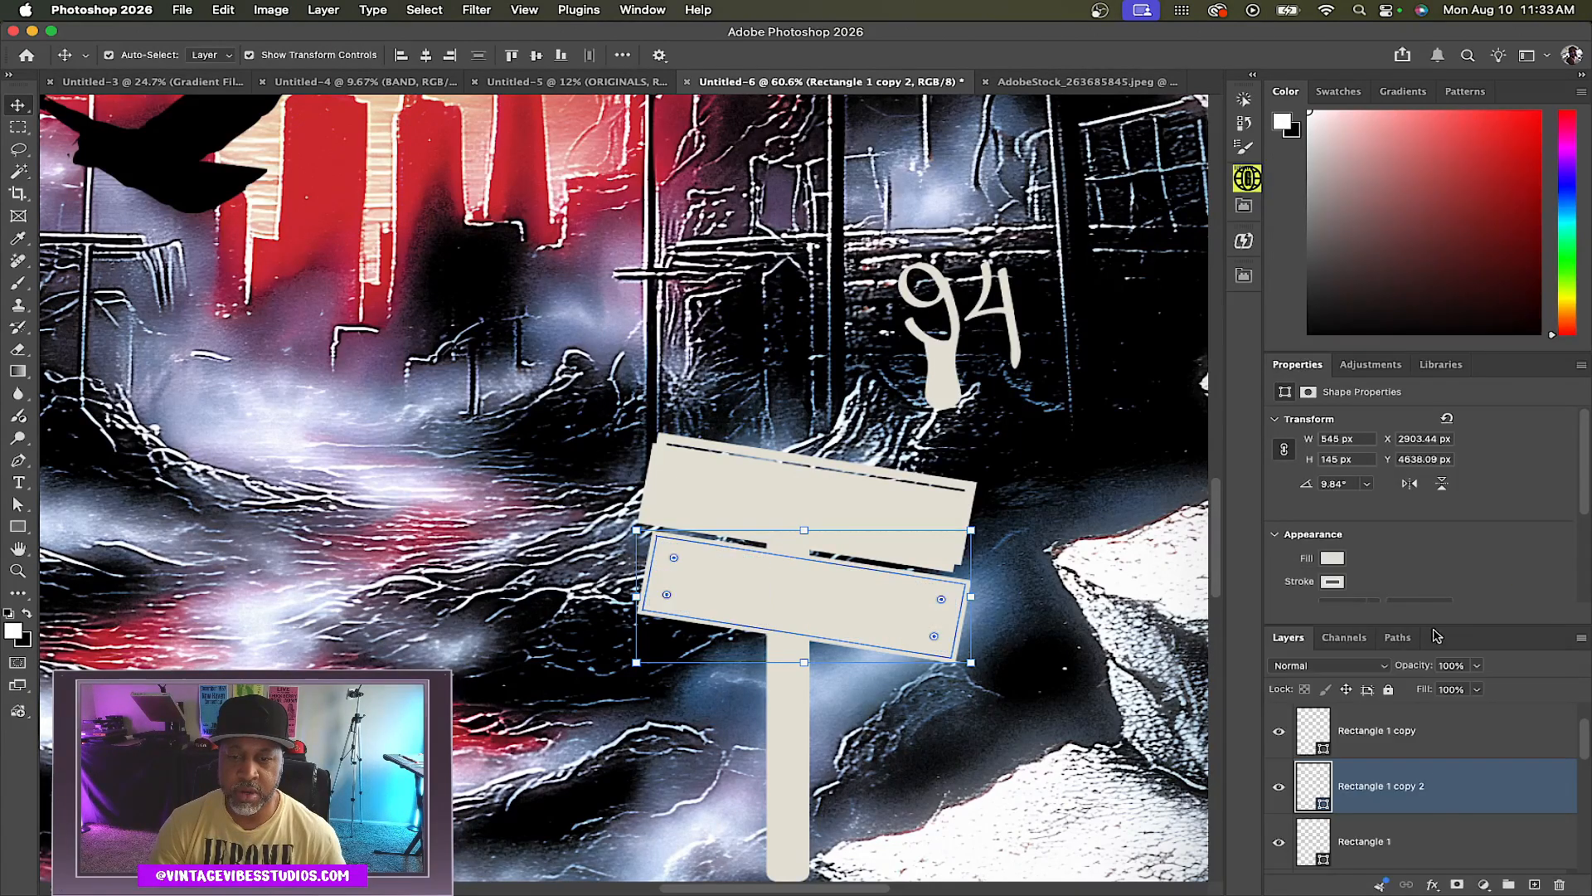
left_click(1429, 844)
left_click(1333, 558)
left_click(1291, 648)
left_click(1437, 541)
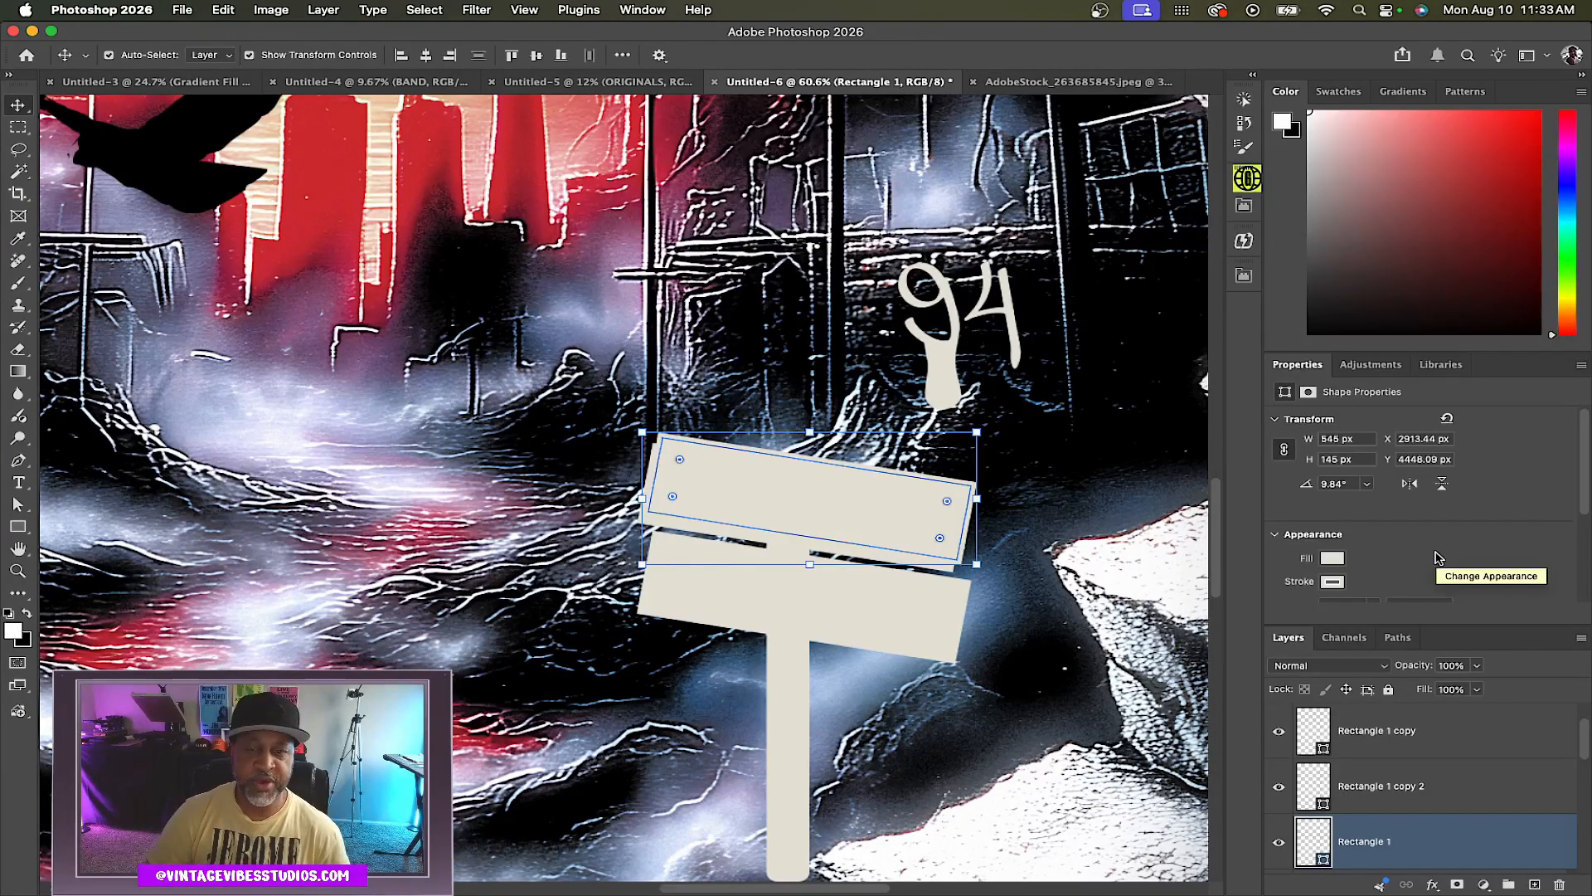
Select the top sign and rename the sign and post layers SIGN 1, SIGN 1 OUTLING, SIGN 2 and POST
left_click(1072, 501)
left_click(889, 506)
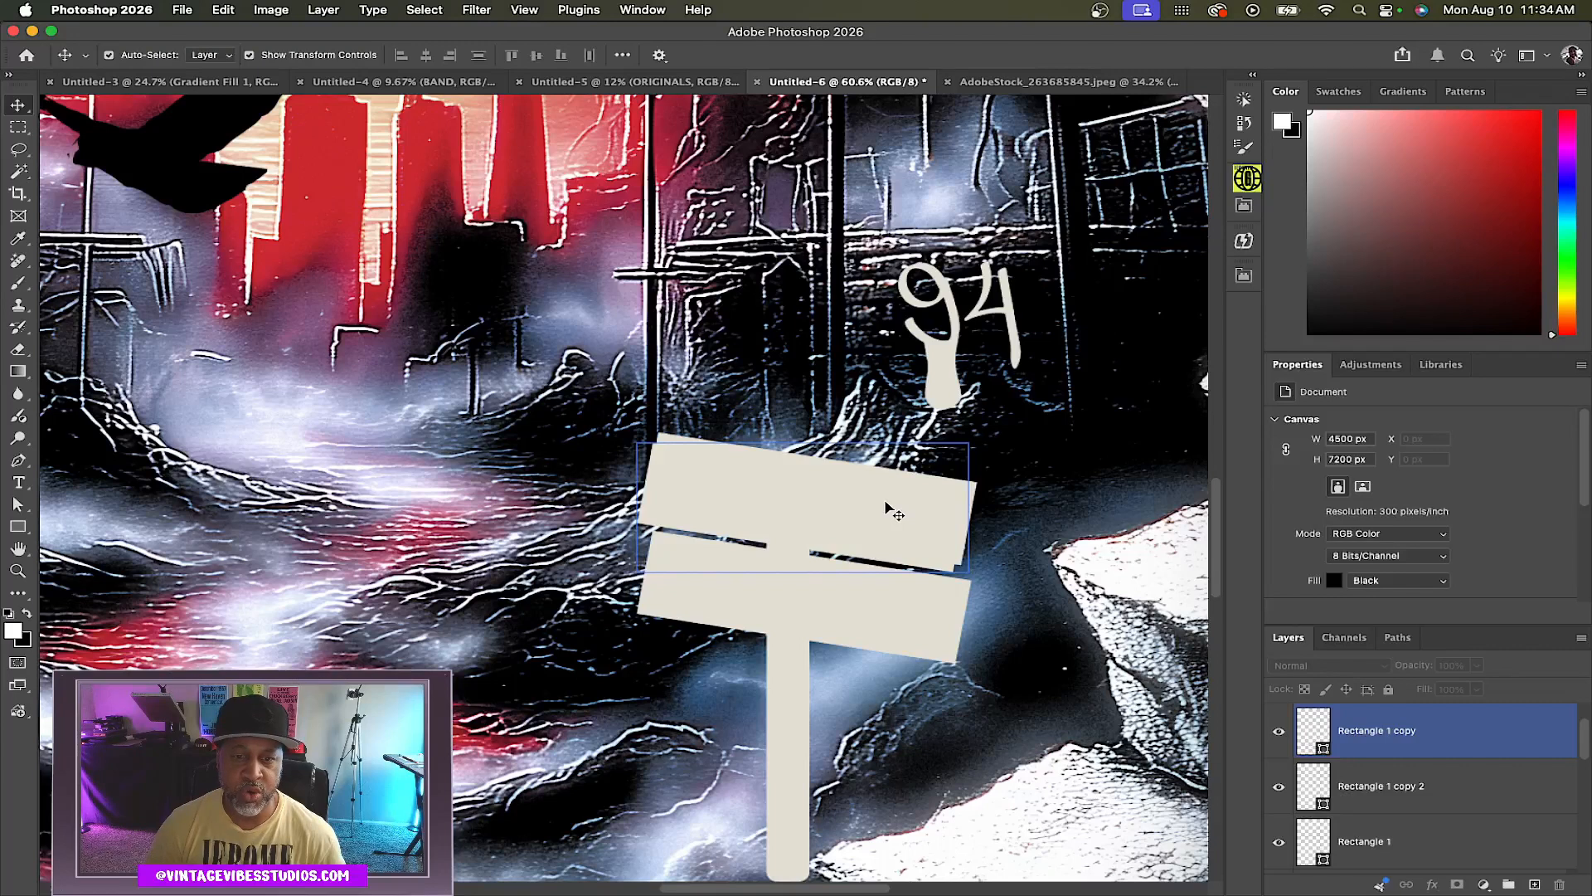
left_click(1439, 732)
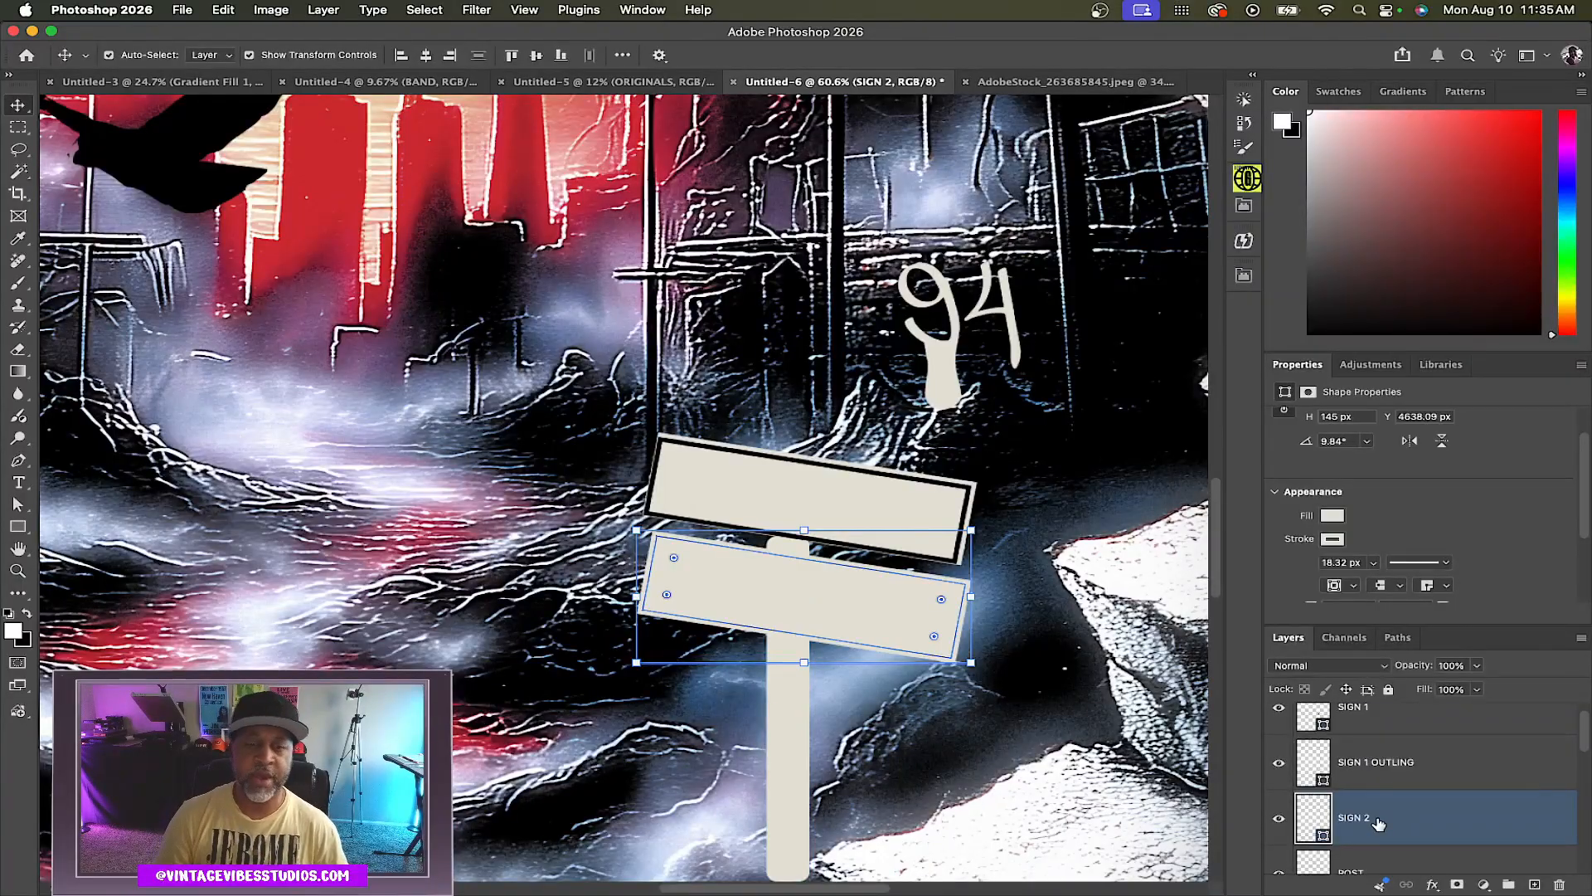
Move the lower sign board slightly further down the post
left_click(944, 558, "shift")
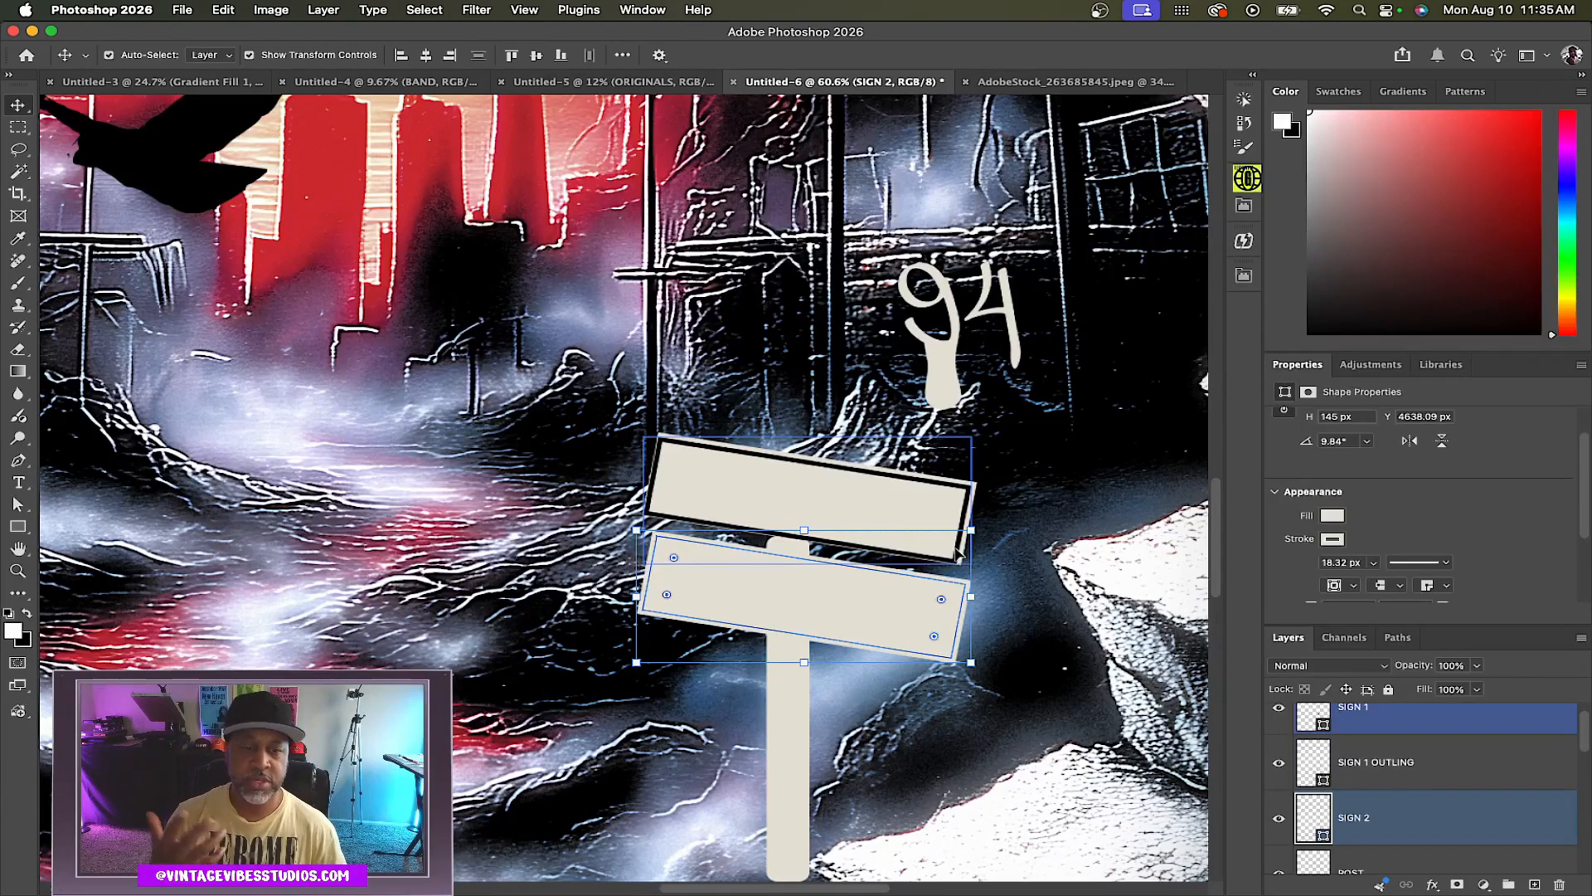
left_click(864, 584)
left_click_drag(842, 611, 843, 614)
key("shift+Down")
key("shift+Down")
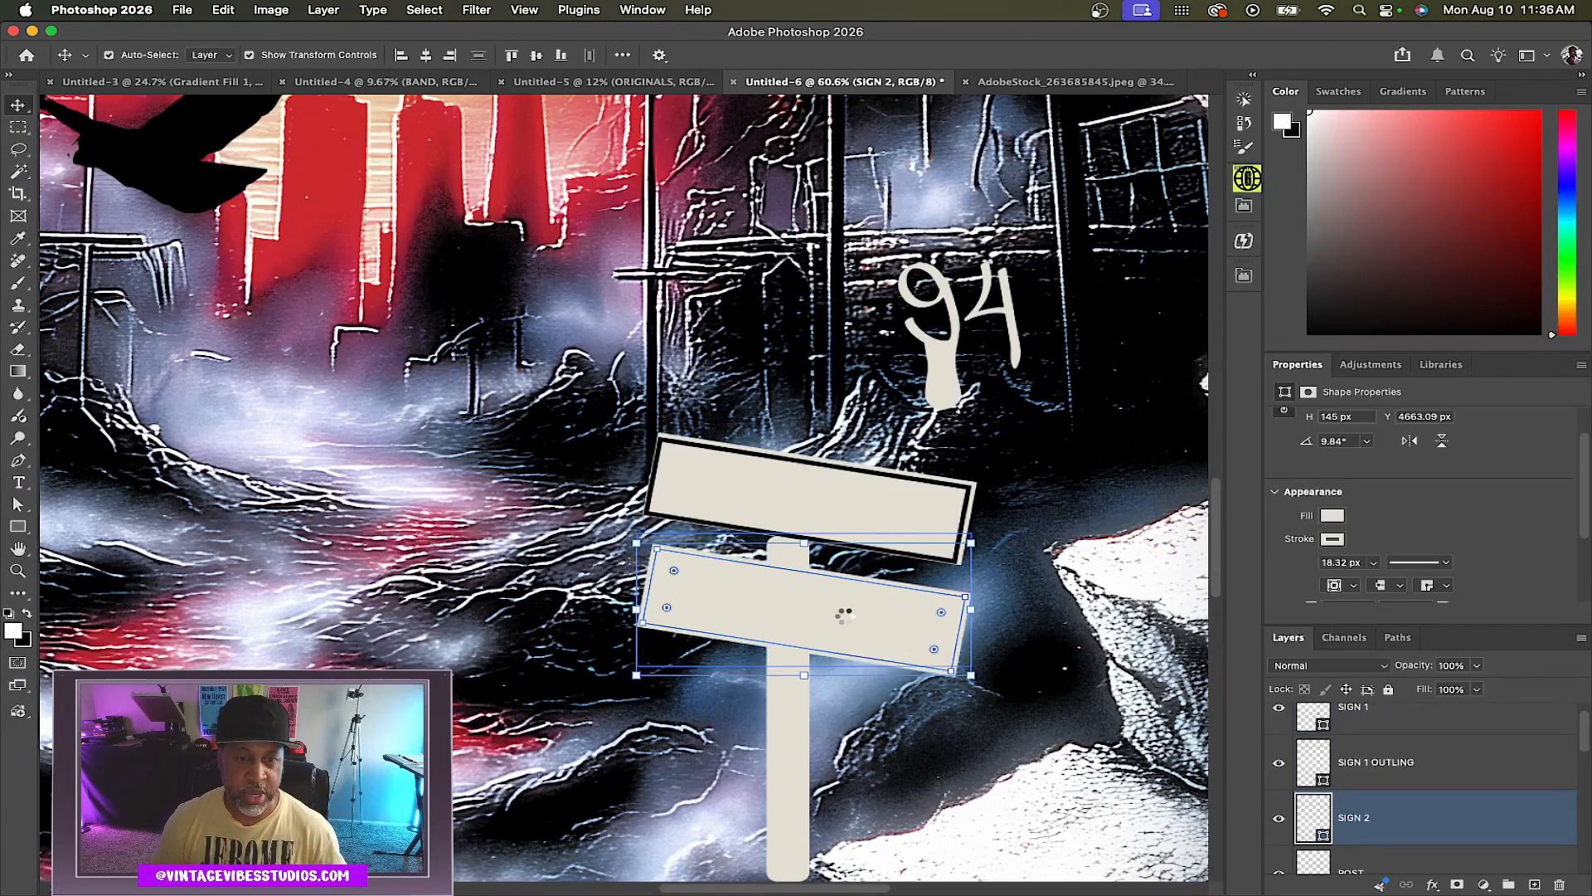
Draw three small 10 px circles as bolts down the centre of the two signs and the post
left_click(1401, 720)
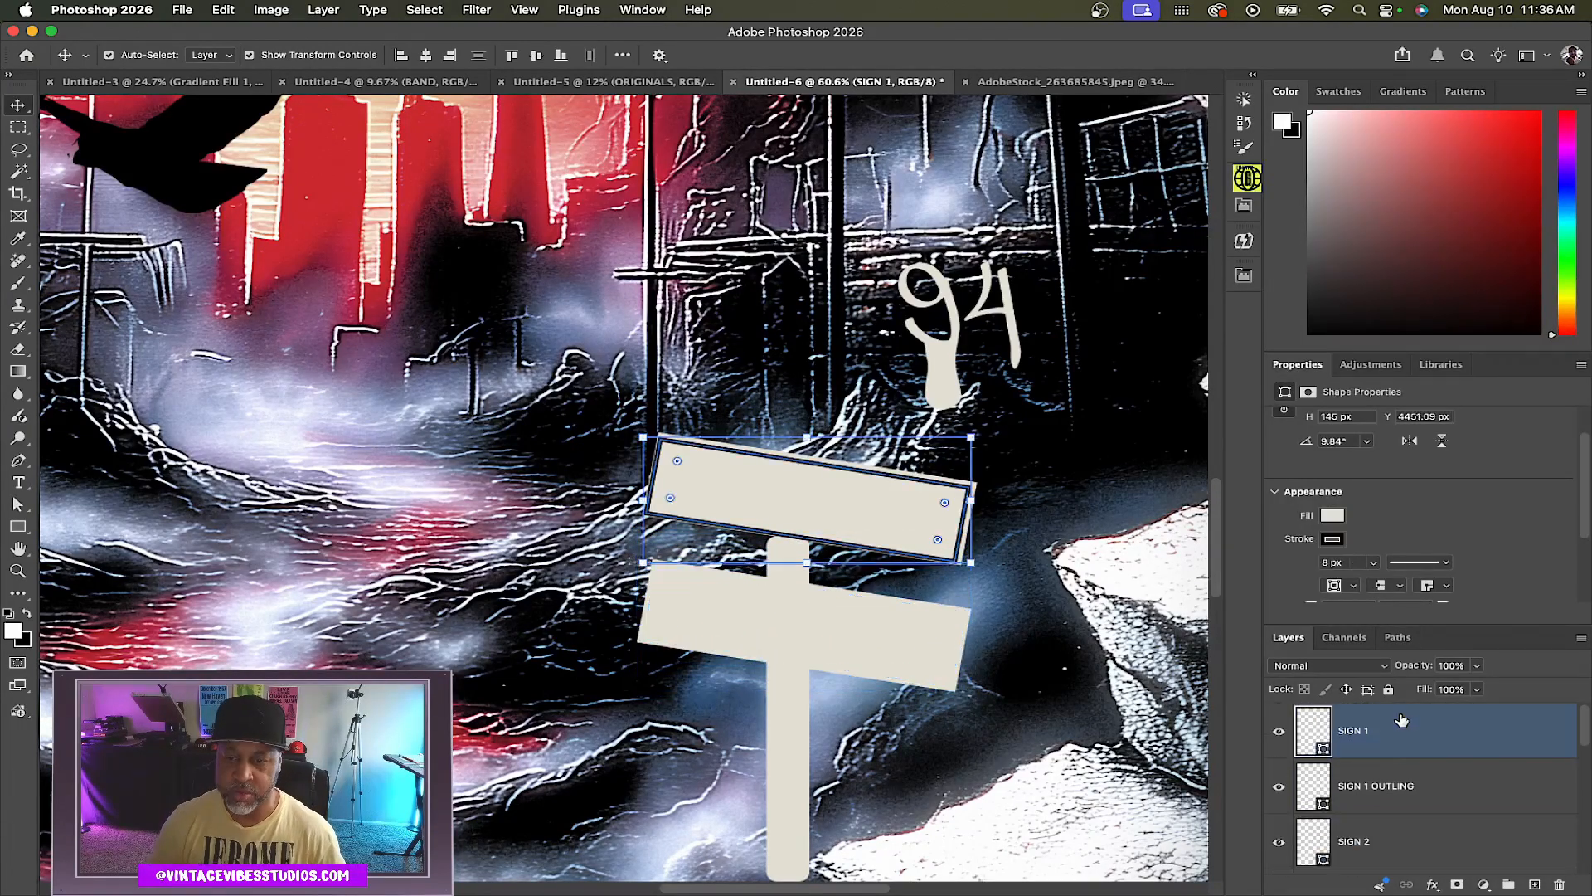
left_click(1460, 786, "shift")
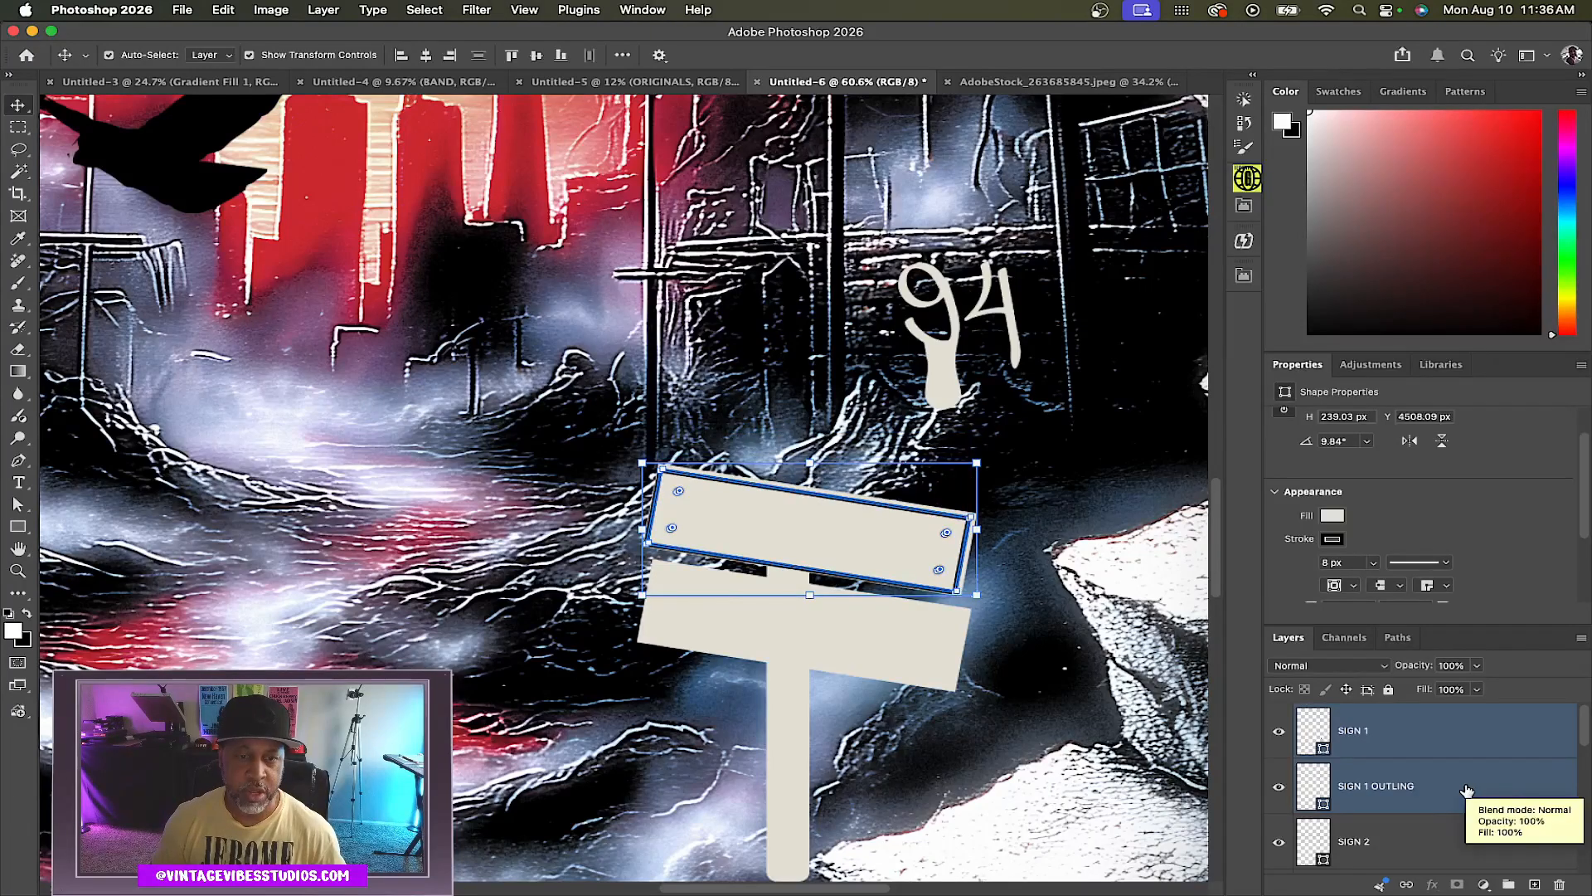
double_click(17, 543)
left_click(18, 527)
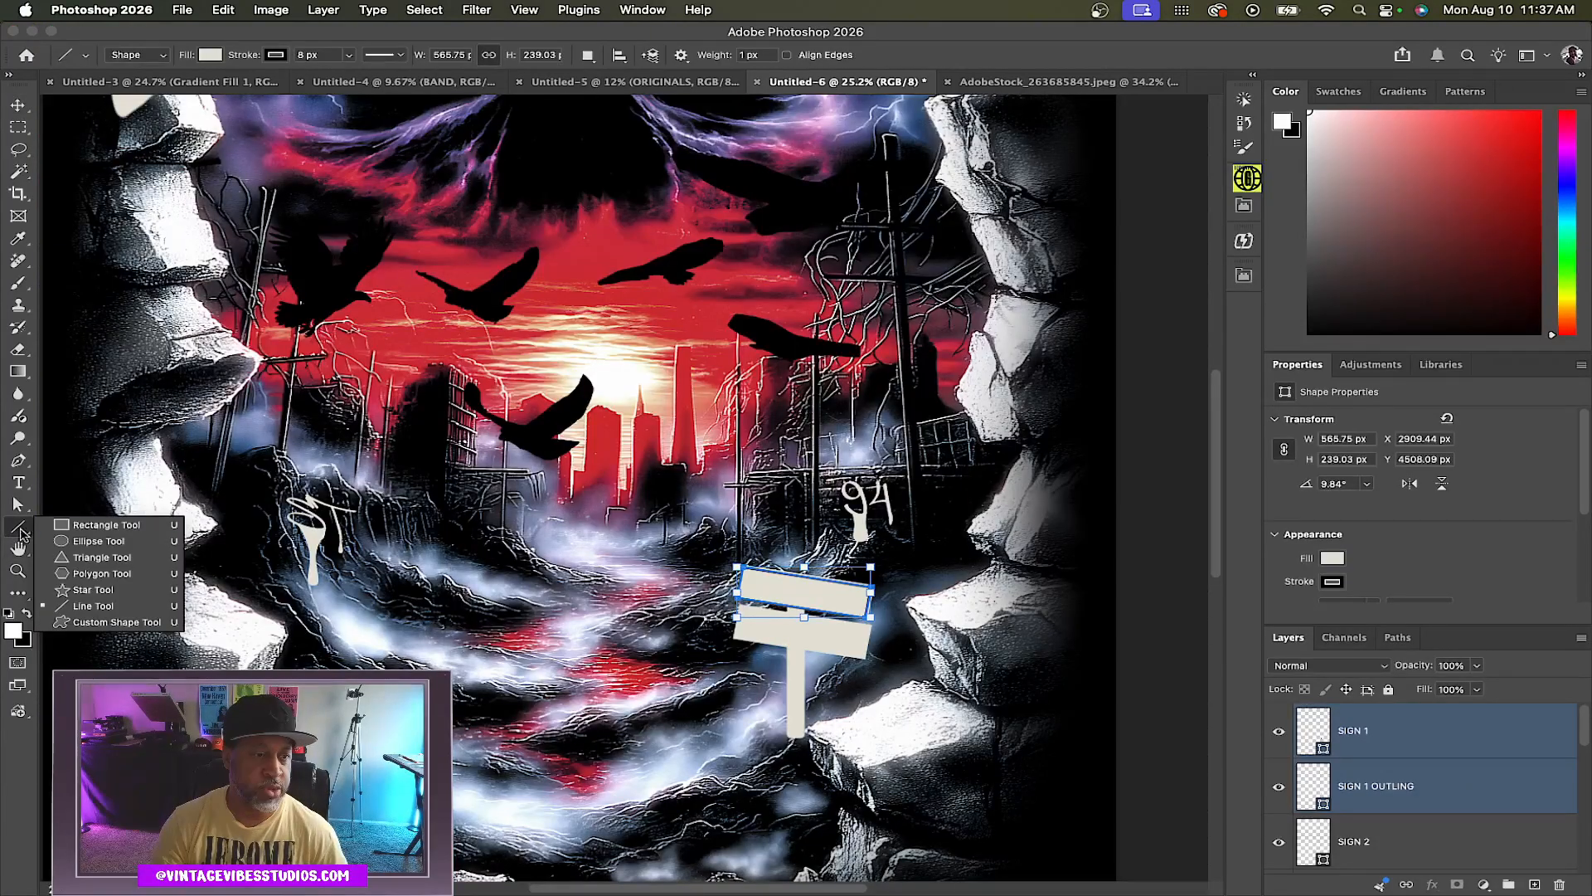
left_click(91, 539)
scroll(854, 655, "up", 10)
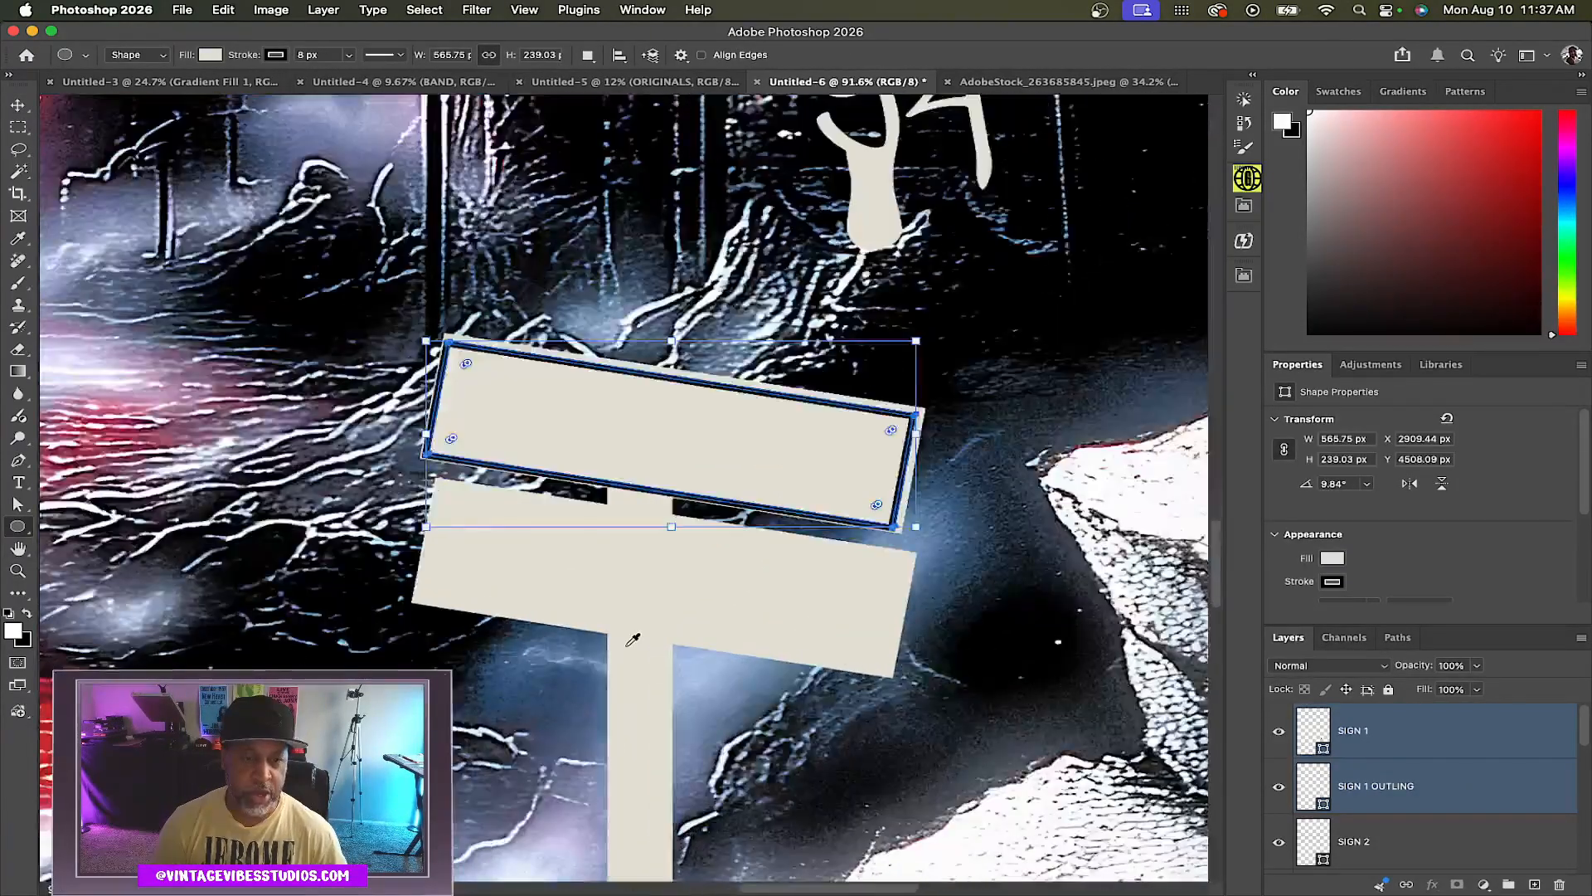
left_click_drag(630, 605, 640, 614)
left_click_drag(635, 529, 644, 539)
left_click_drag(634, 453, 640, 459)
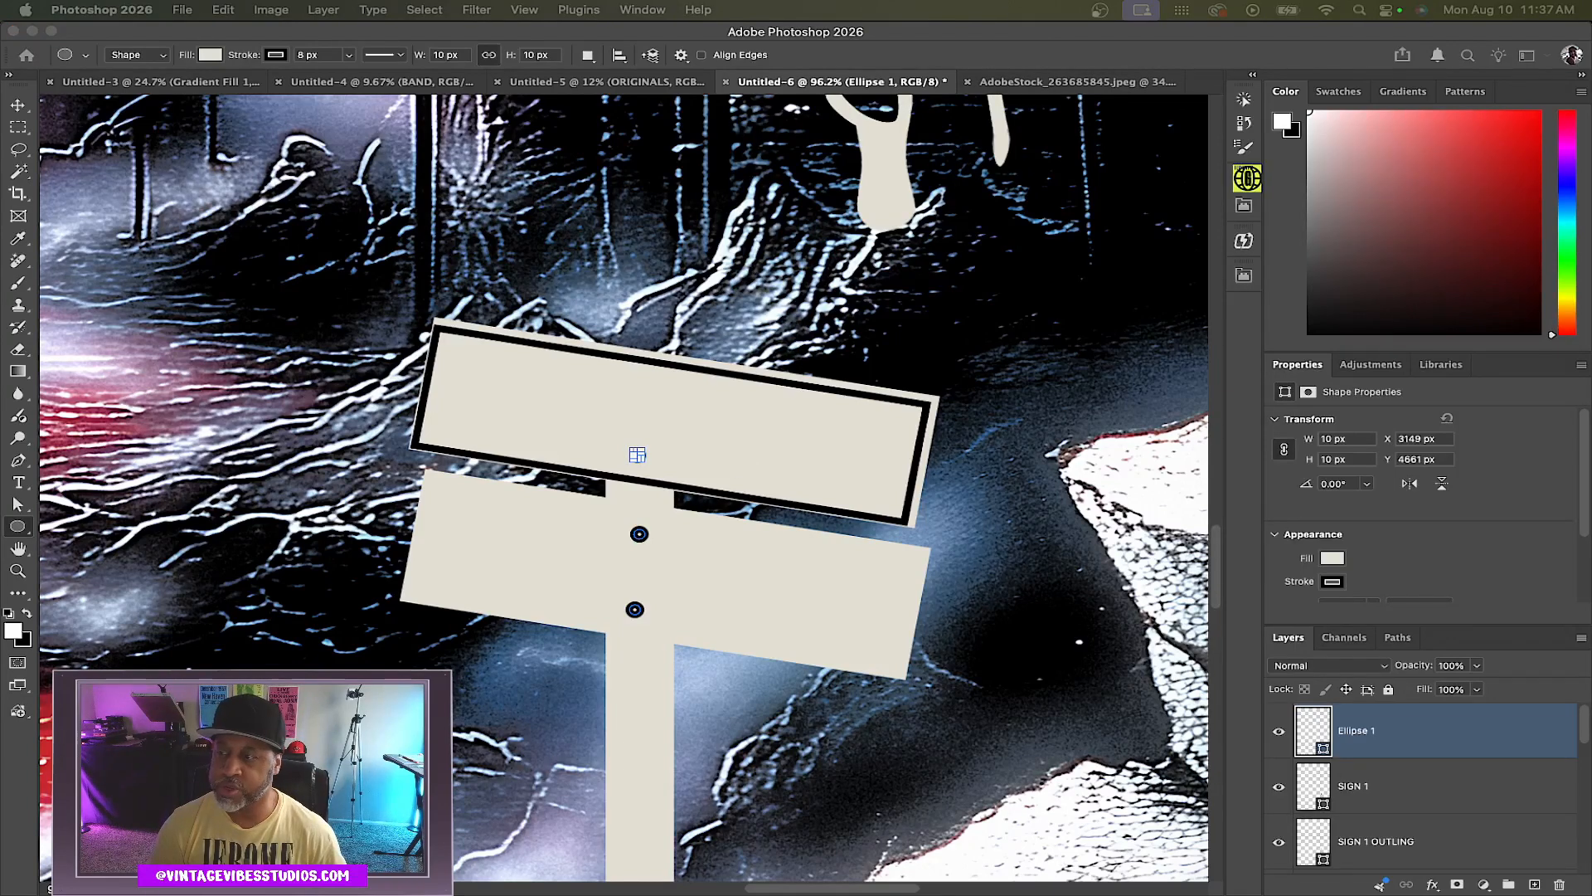
key("v")
left_click(93, 402)
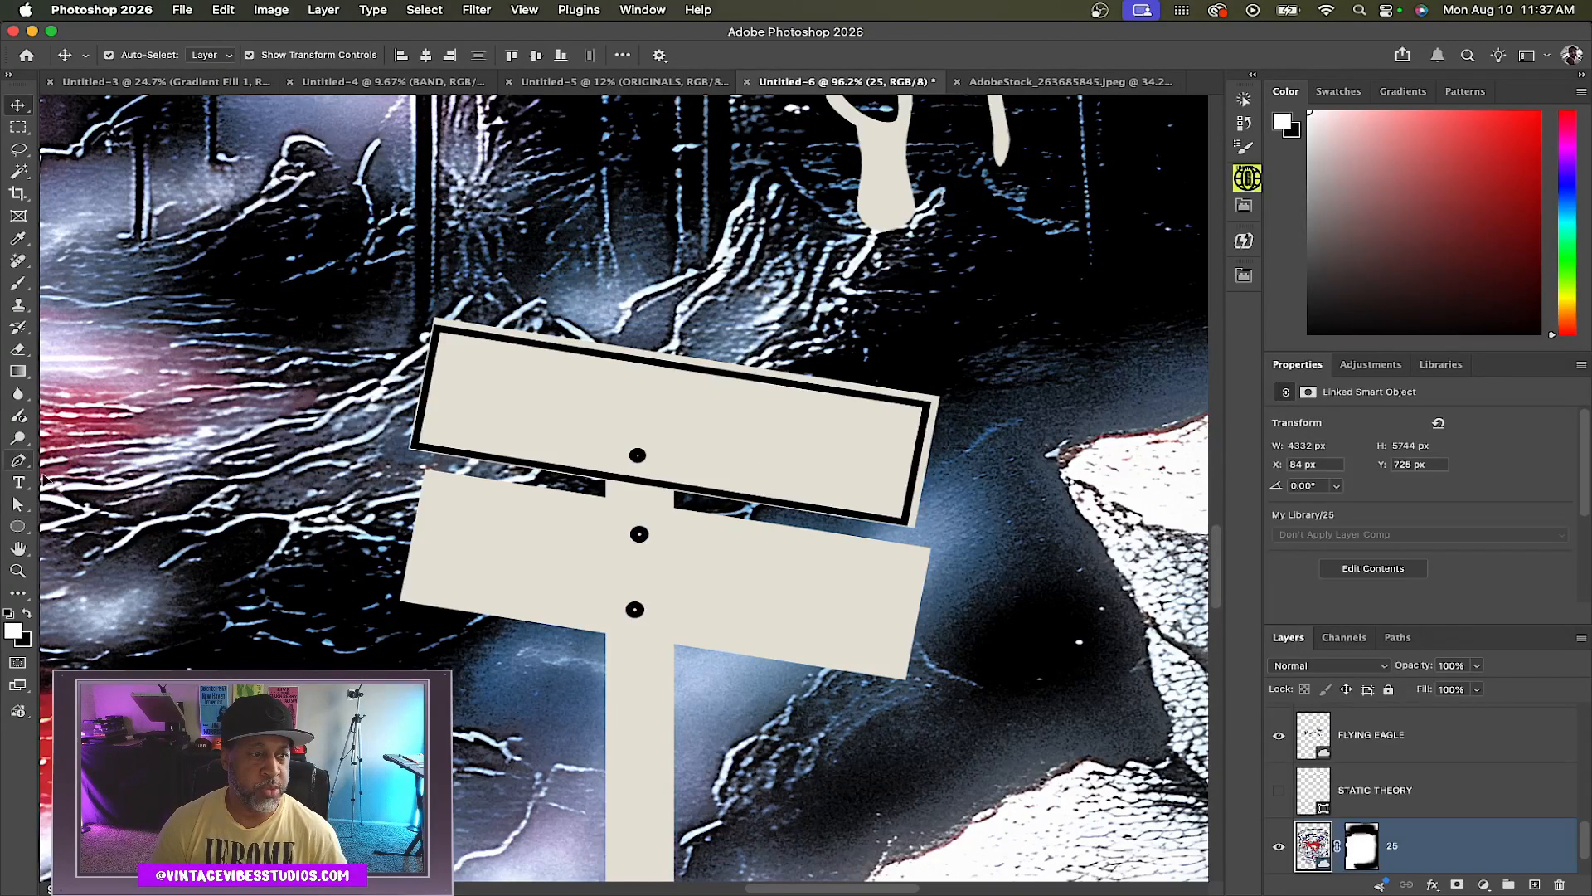
Add the text LAST TRANSMISSION beneath the signpost and set its font to Eurostile Regular
left_click(18, 482)
scroll(497, 274, "down", 1)
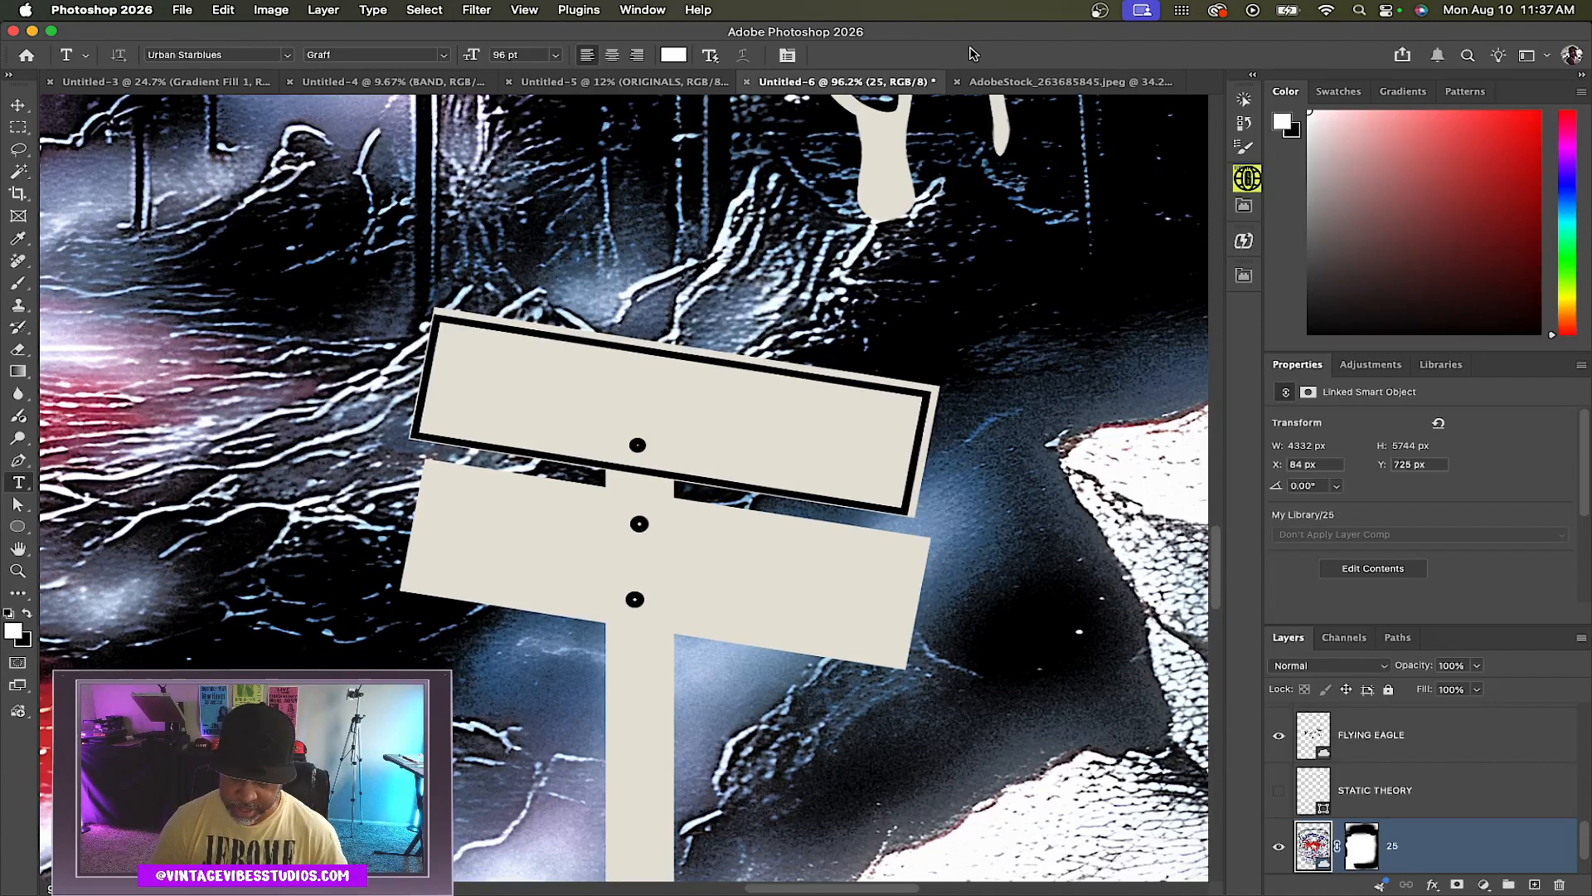
scroll(710, 417, "down", 6)
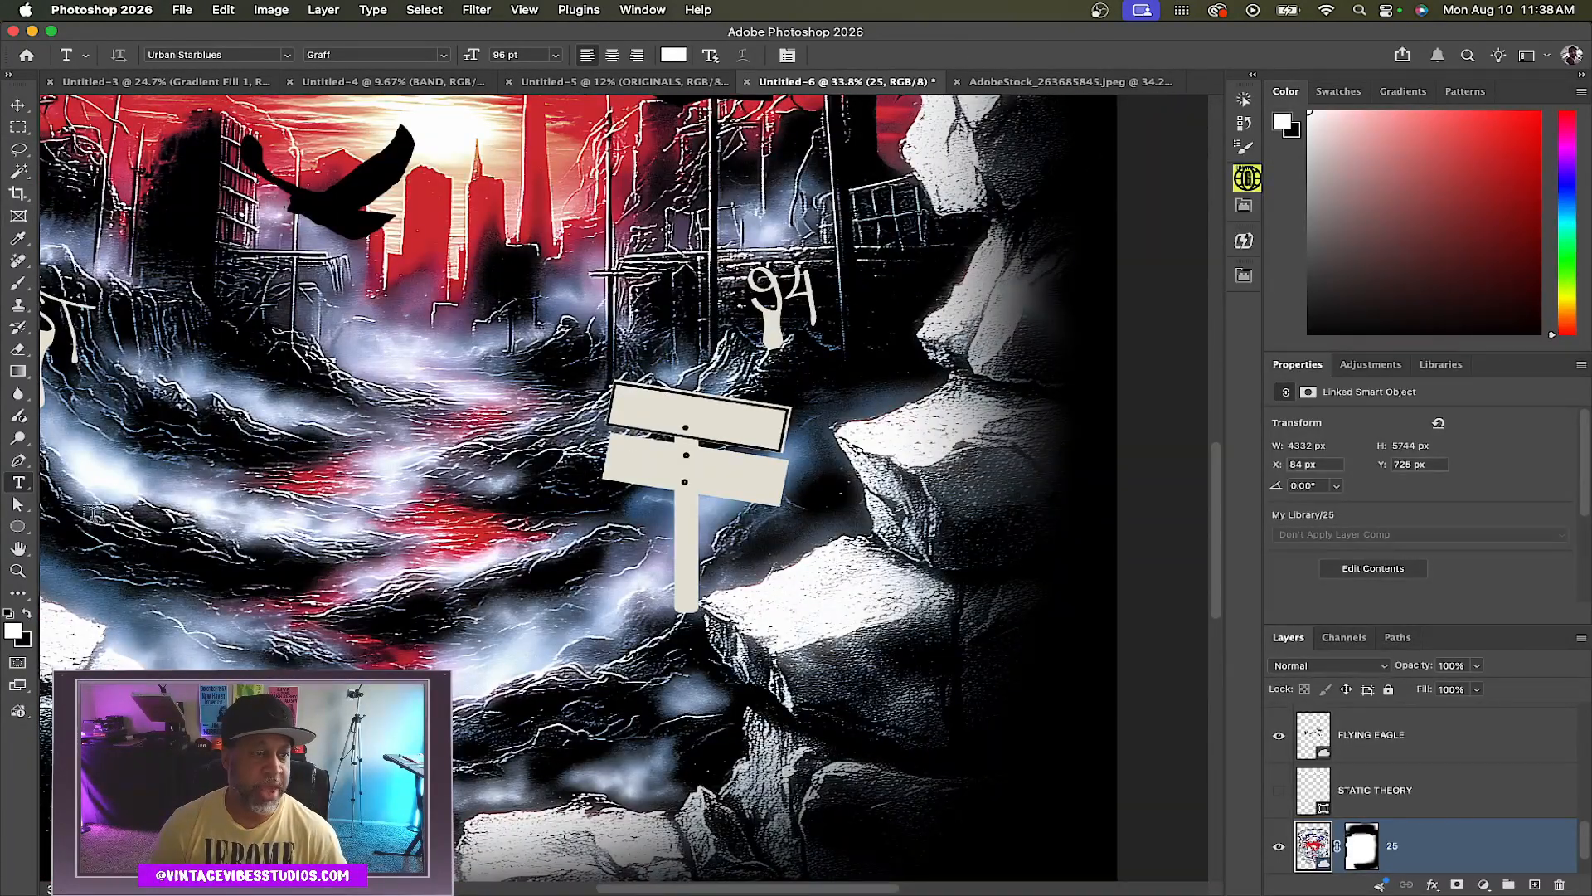
left_click(576, 597)
type("LAST TR")
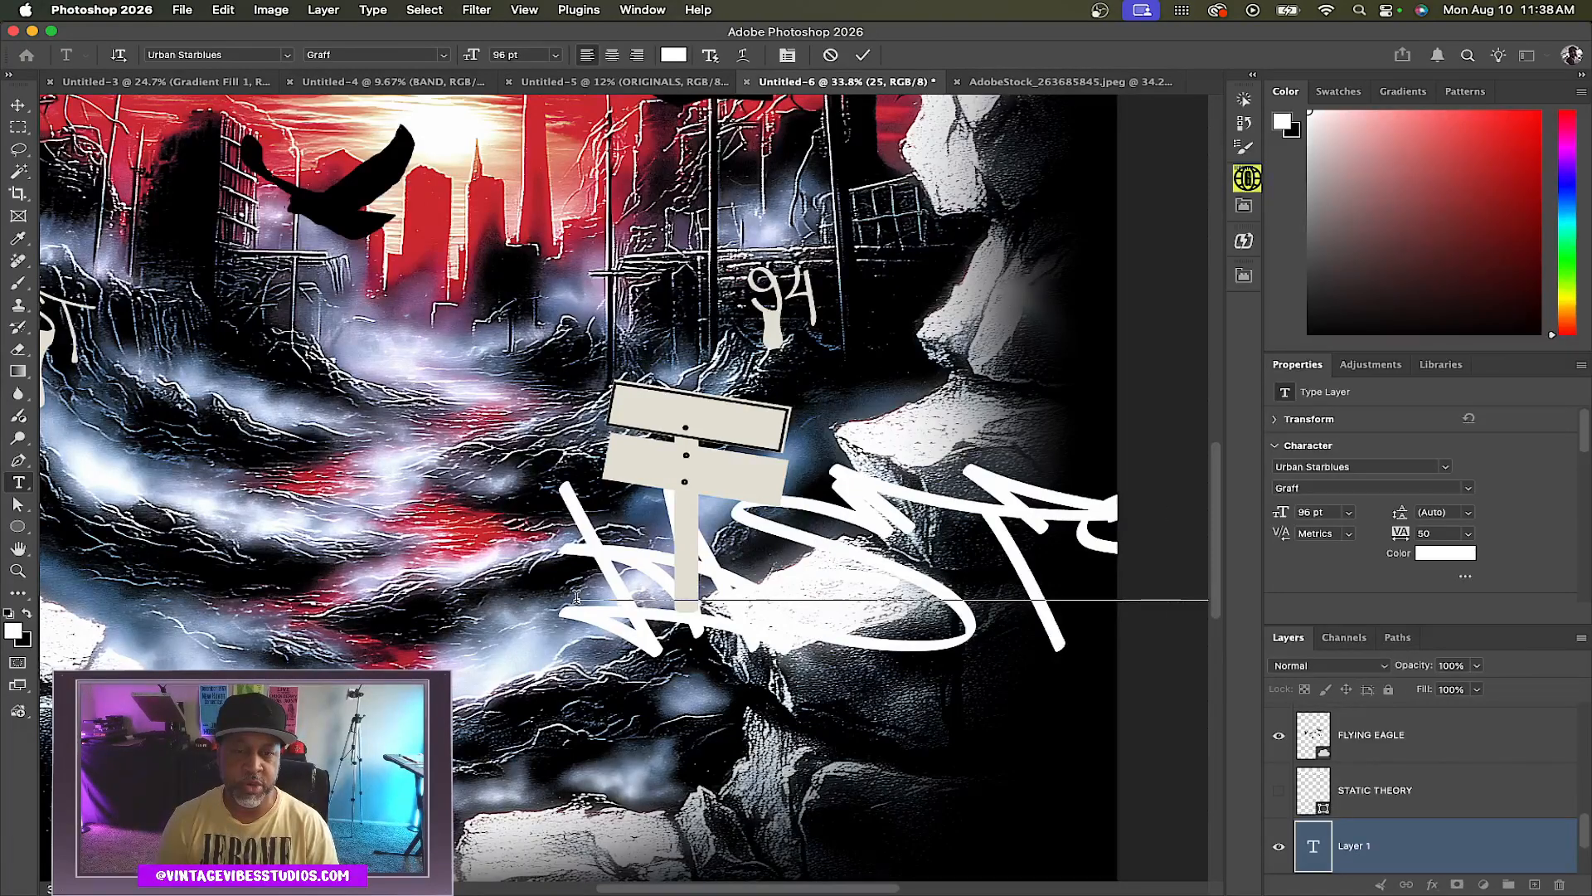
left_click(1445, 467)
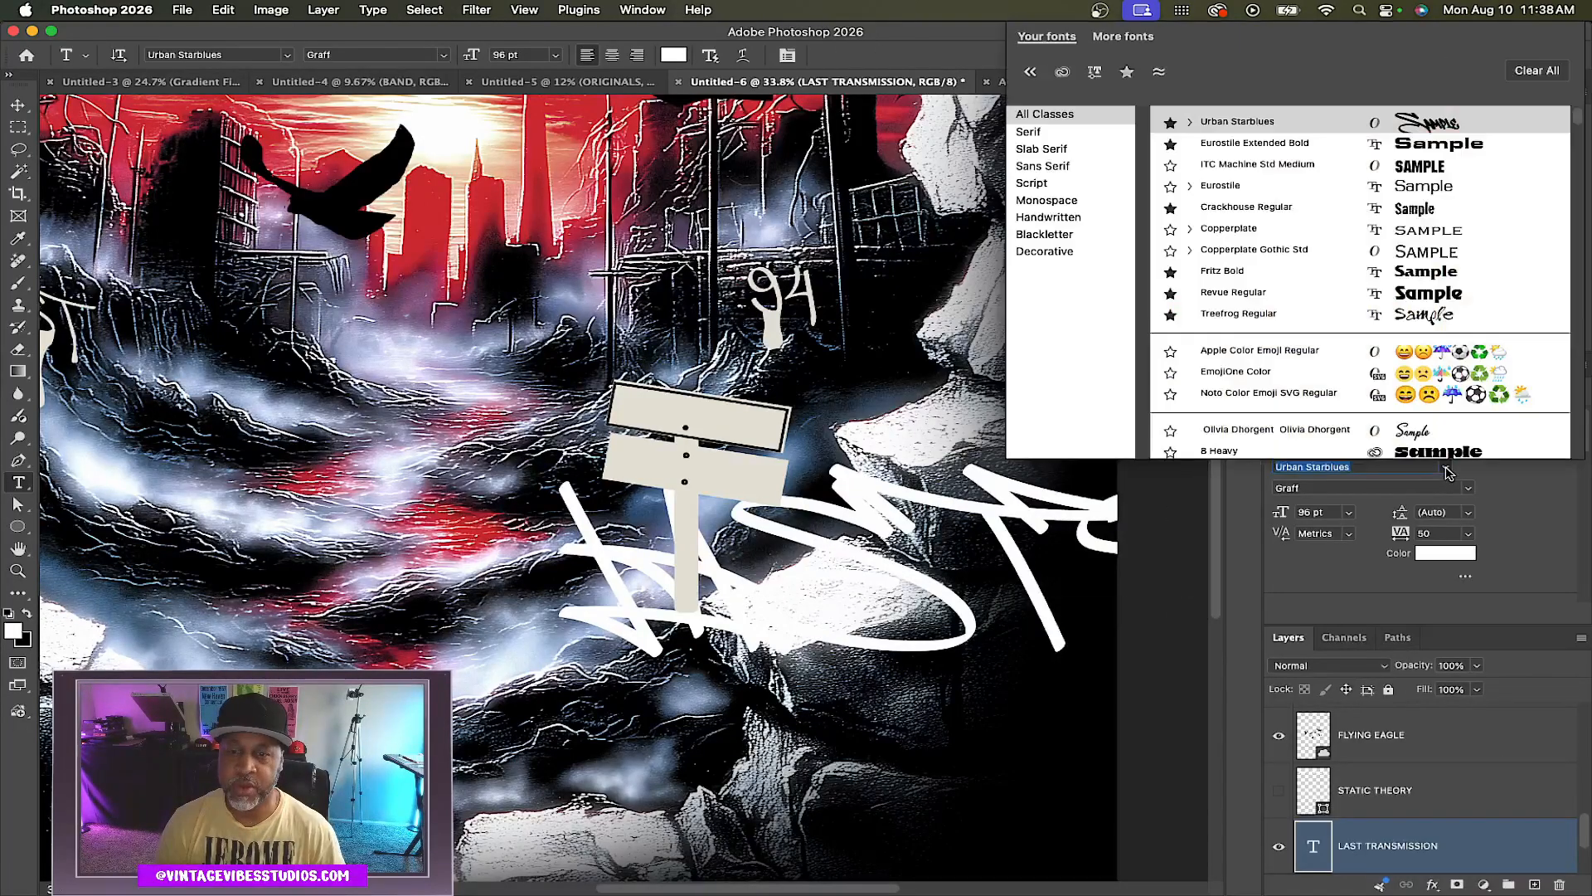
left_click(1244, 185)
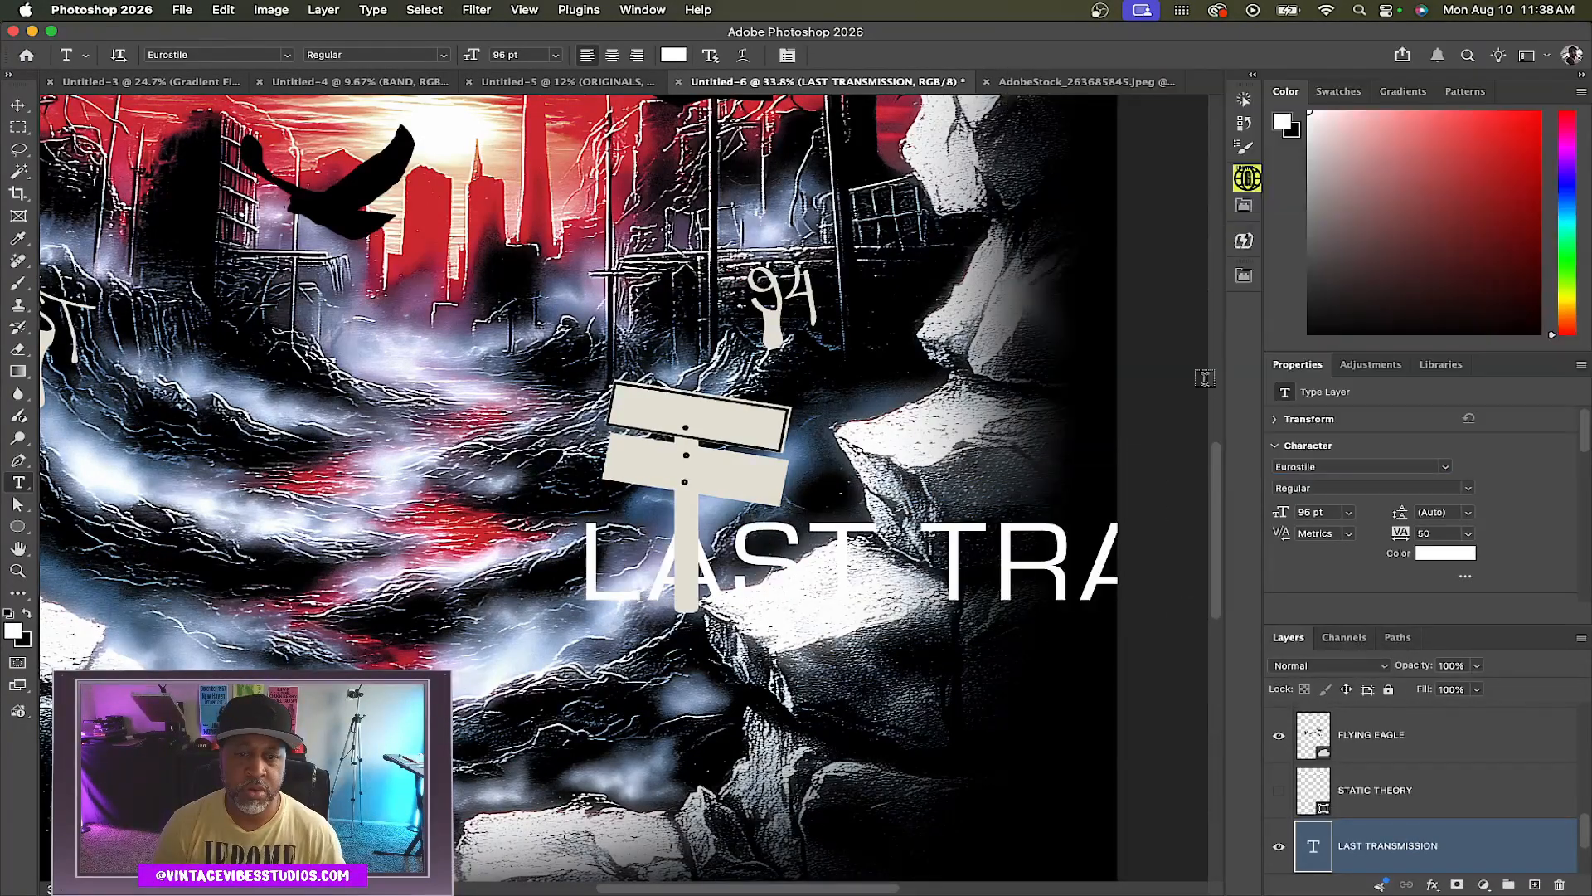
Scale down the LAST TRANSMISSION text and move it onto the top sign board
key("super+t")
left_click_drag(583, 634, 1036, 619)
left_click_drag(1106, 608, 628, 576)
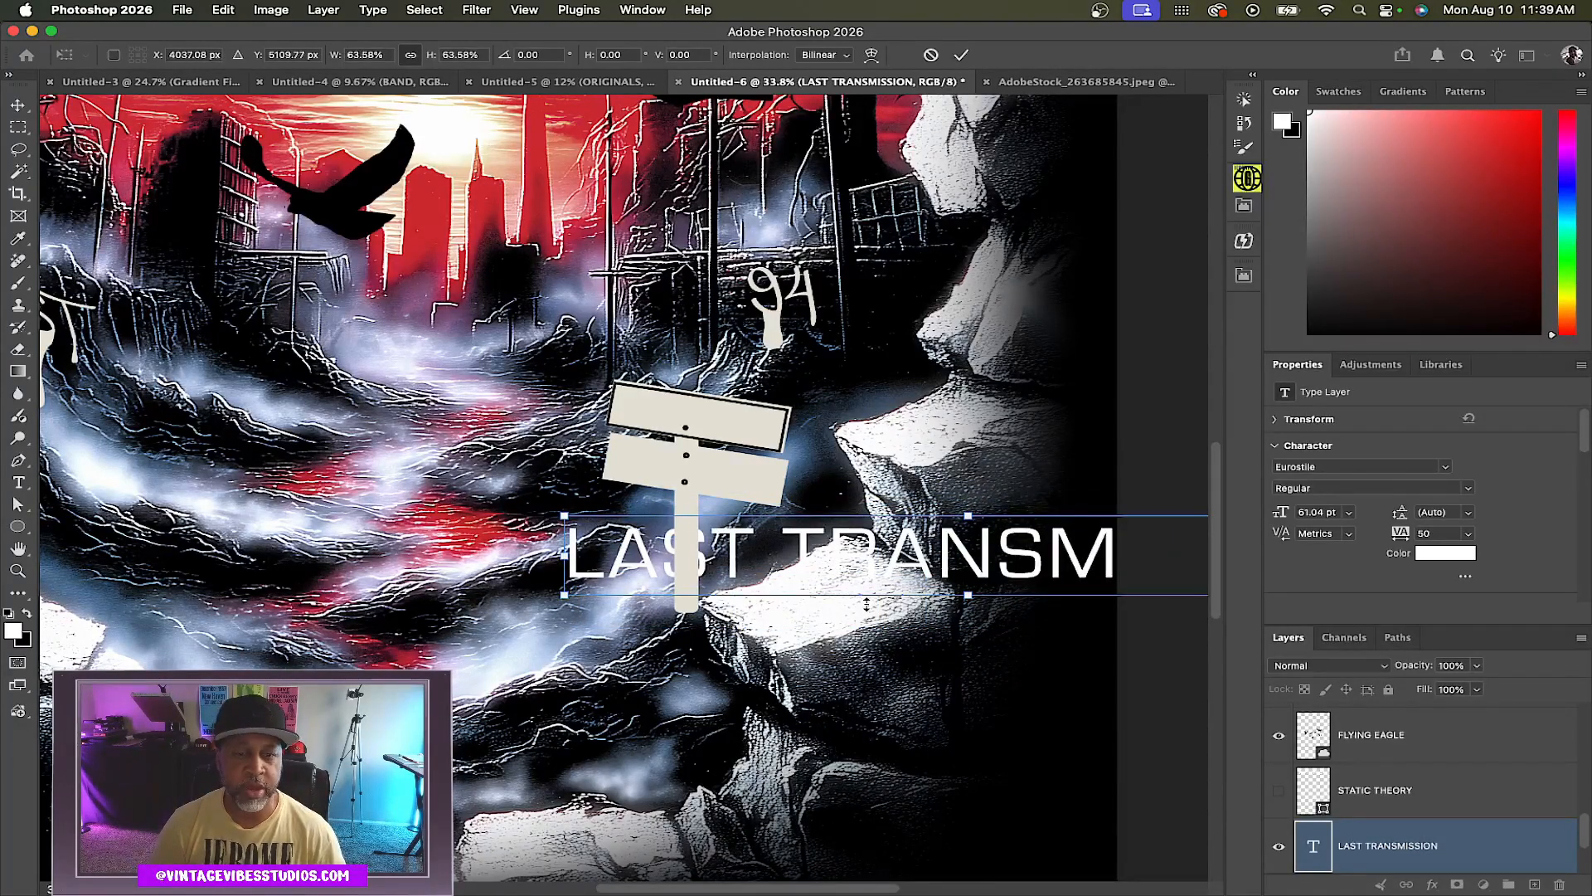
left_click(1248, 618)
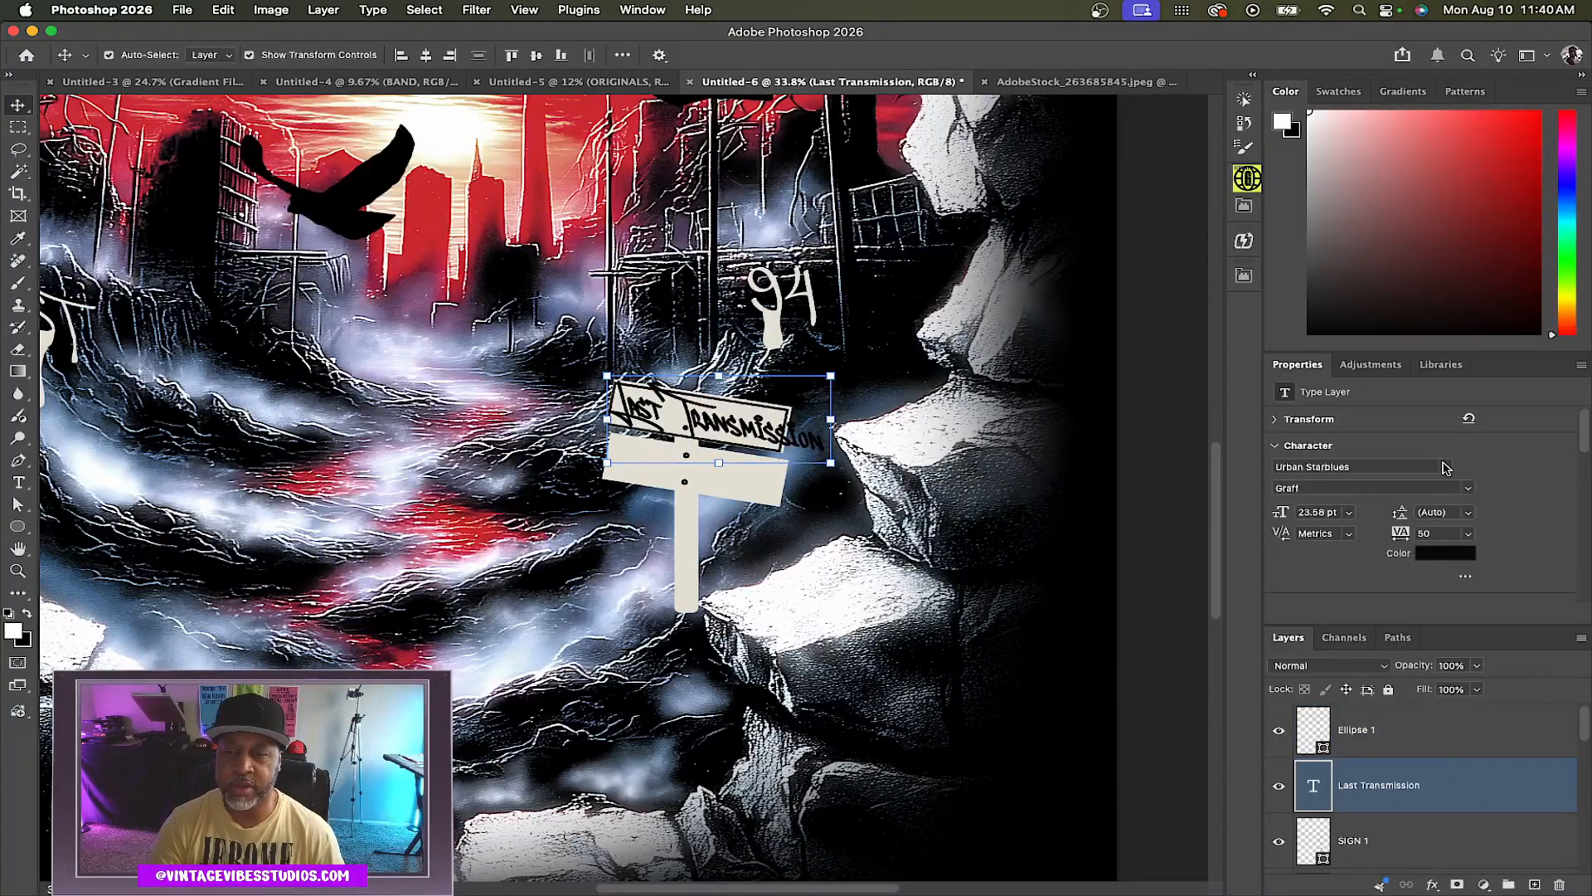
Browse the script fonts for the sign text
left_click(1446, 468)
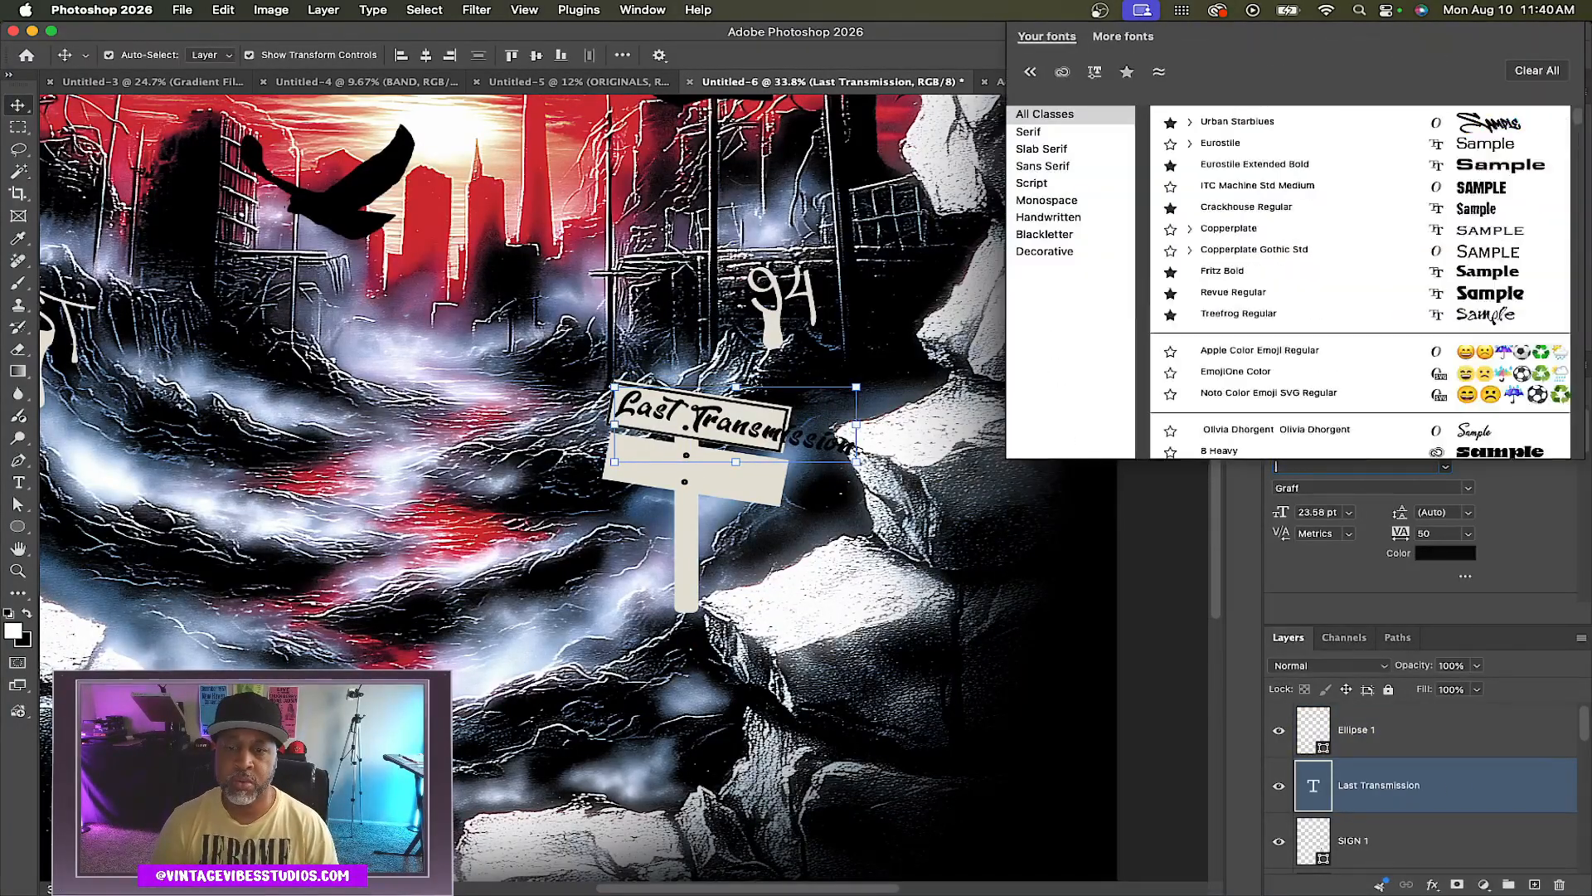
type("script")
key("Down")
key("Down")
key("Down")
key("Down")
key("Down")
key("Down")
key("Down")
key("Down")
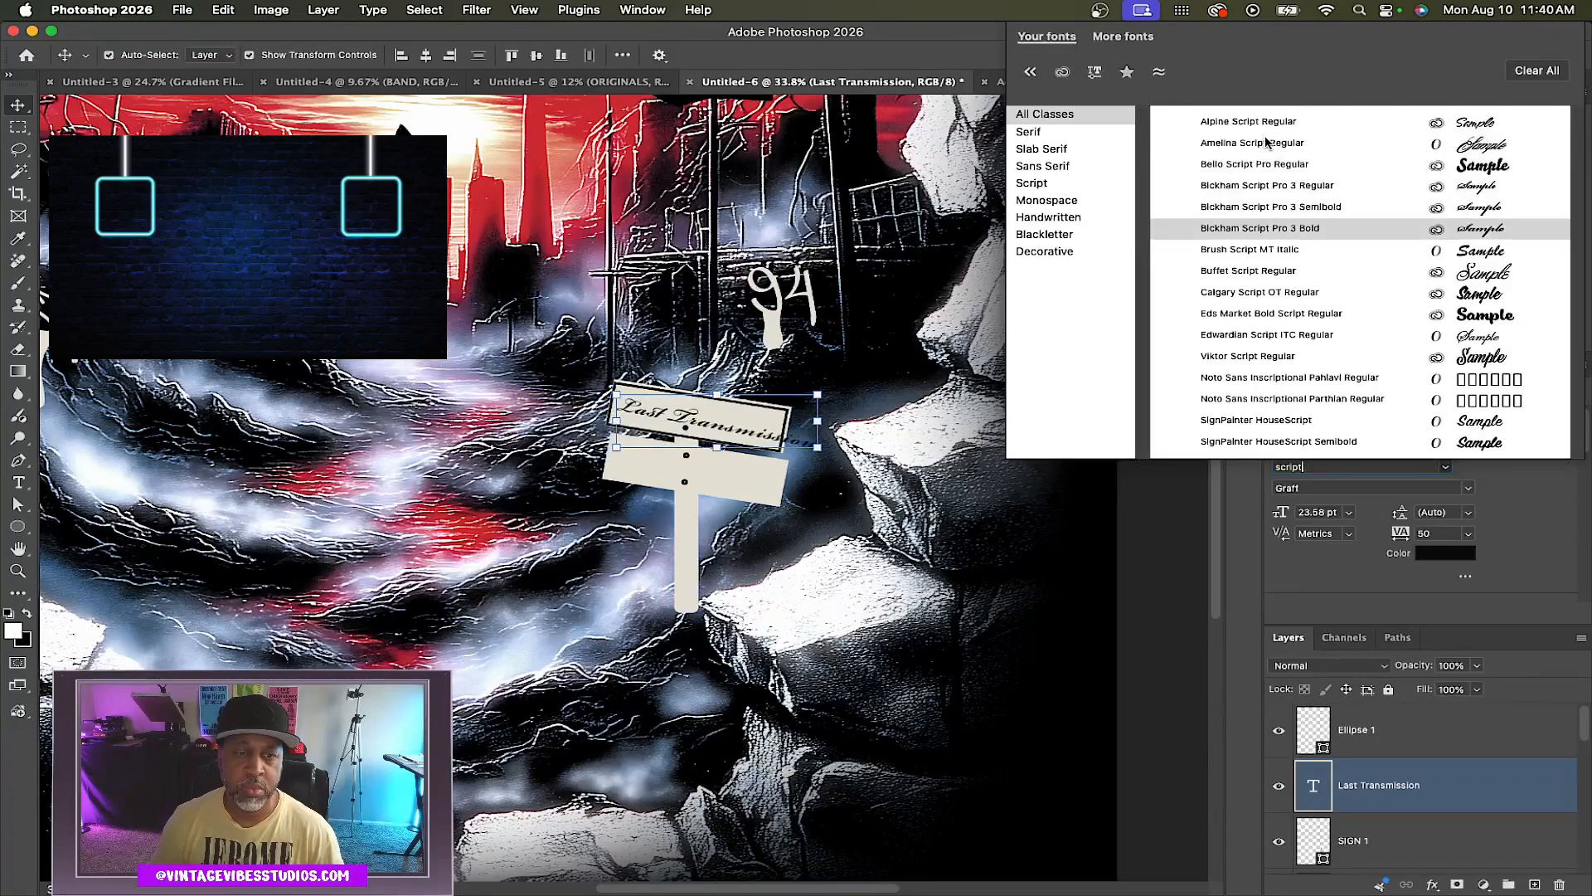
key("Down")
key("Down")
key("Down")
key("Down")
key("Down")
key("Down")
key("Down")
key("Down")
key("Escape")
Replace the sign text with Last and set its font to Alert Covid Regular
double_click(715, 423)
type("Last")
left_click(1446, 467)
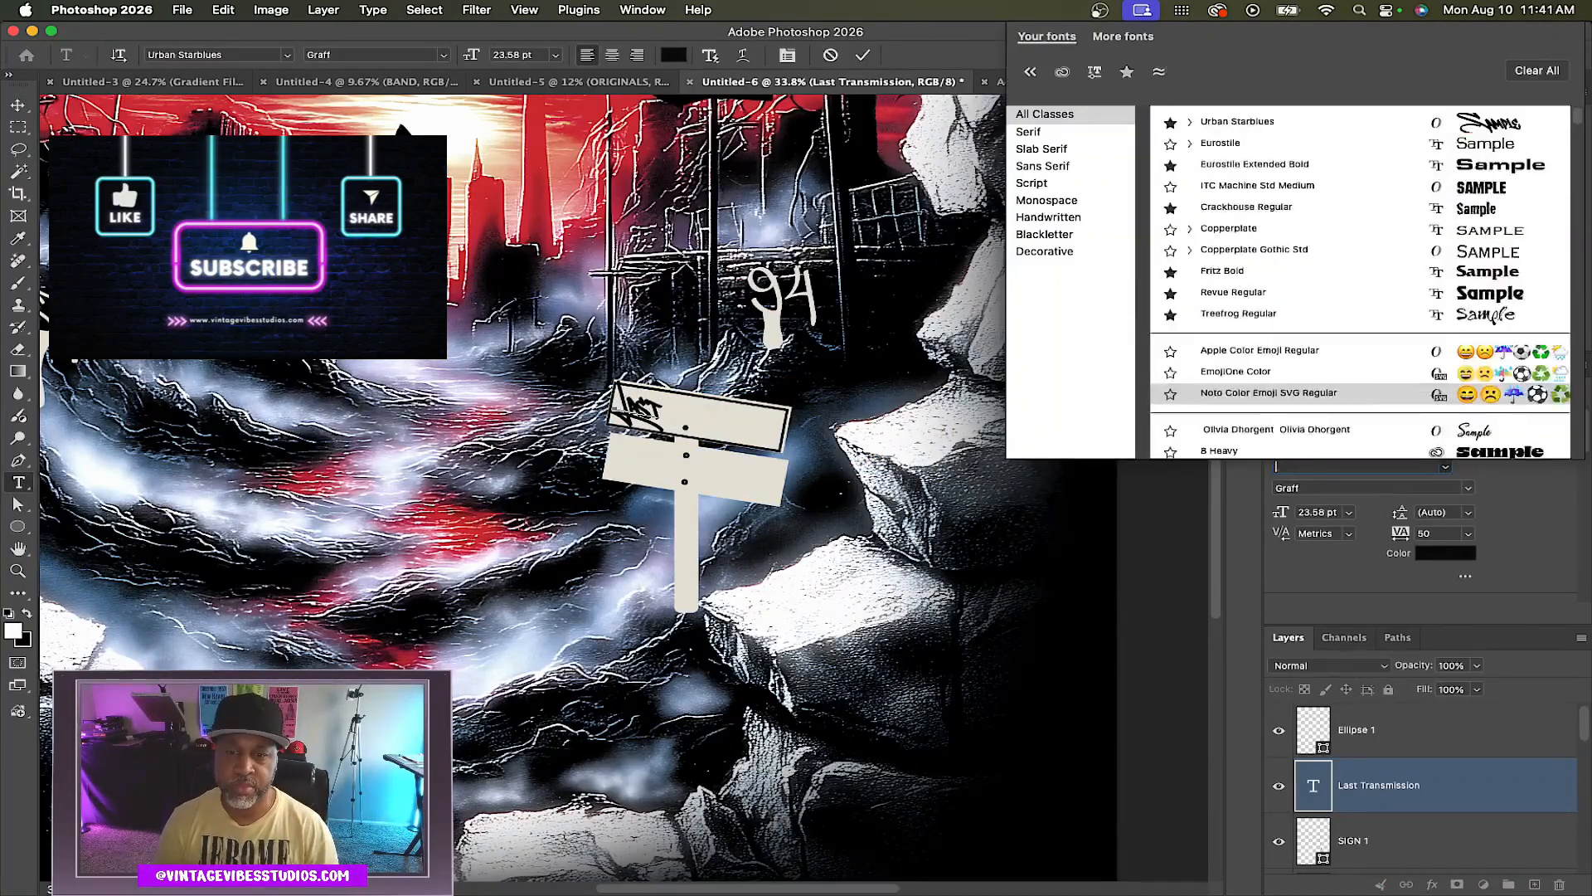
type("al")
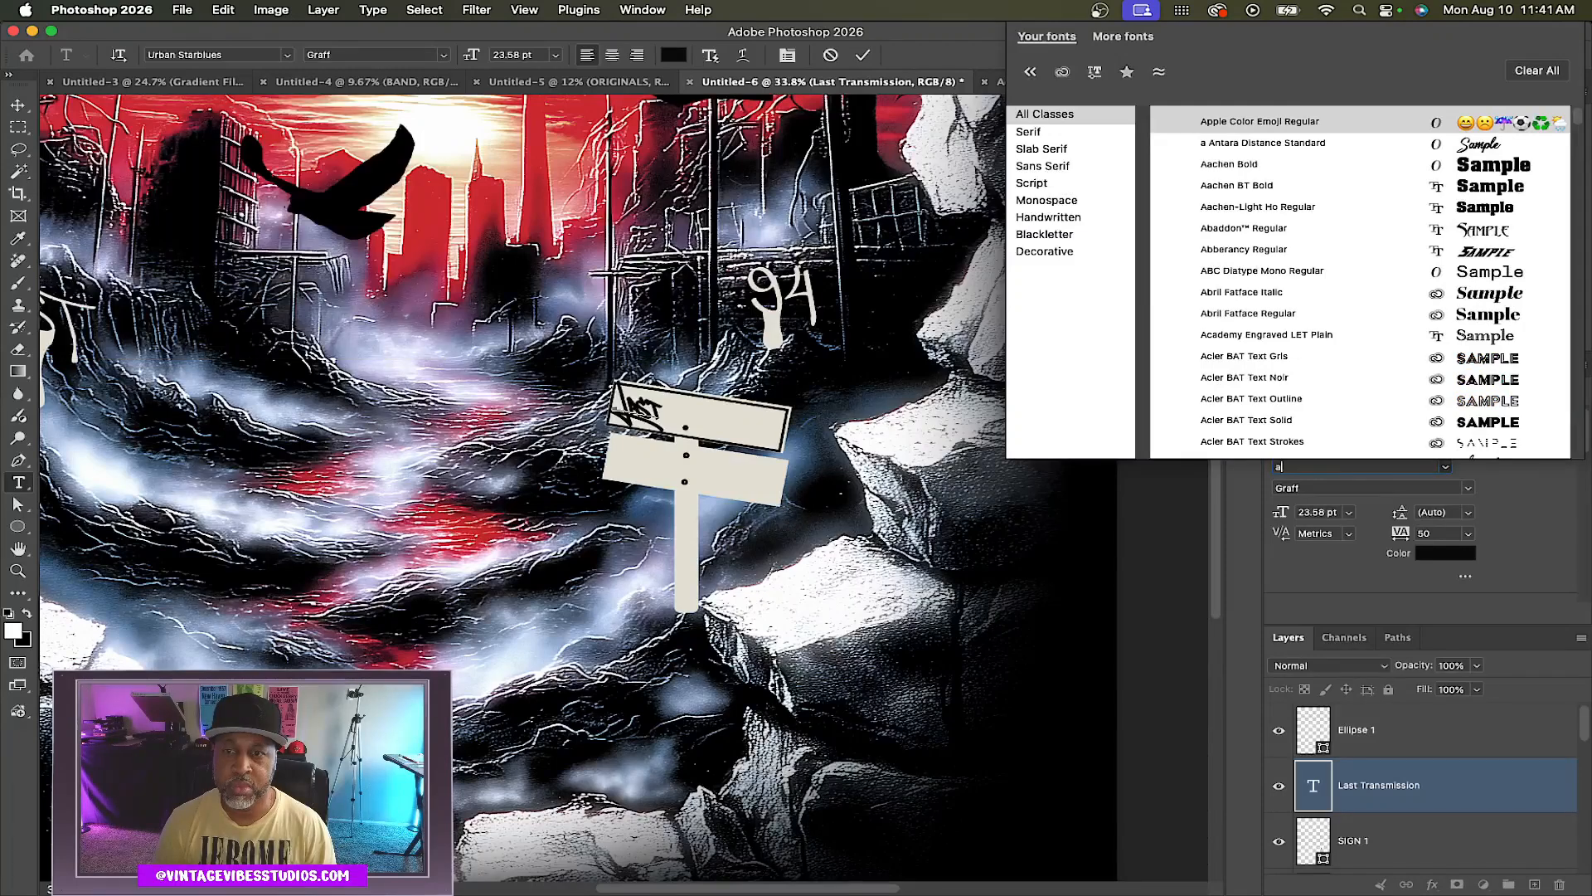
left_click(1228, 122)
left_click(18, 105)
left_click(1446, 467)
type("alert")
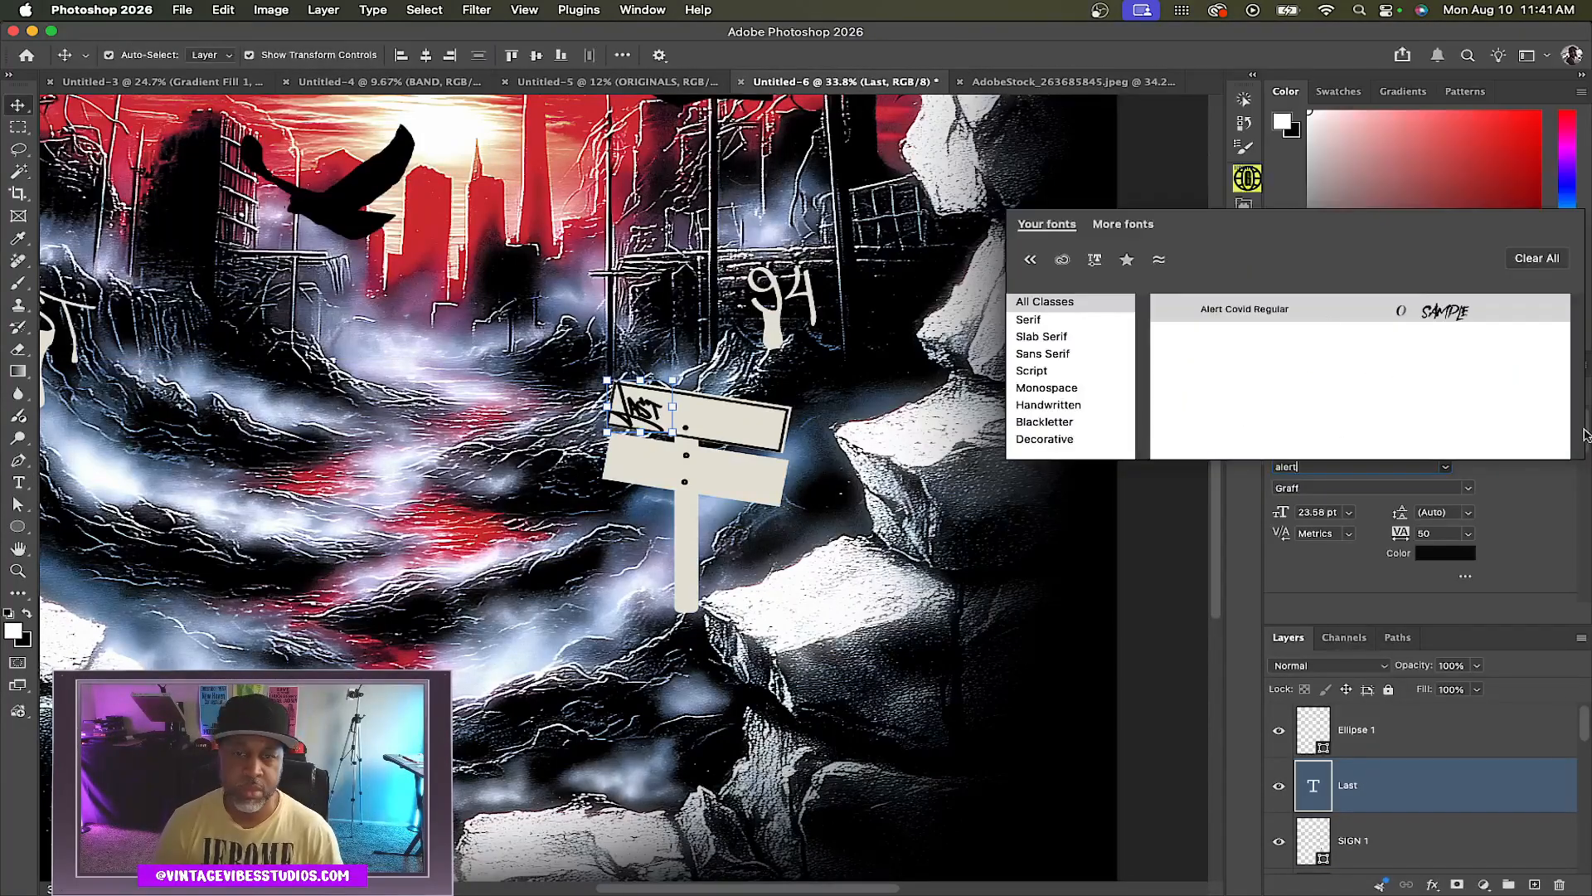
left_click(1244, 309)
Resize and reposition the Last text to fit the top sign board
left_click(682, 408, "shift")
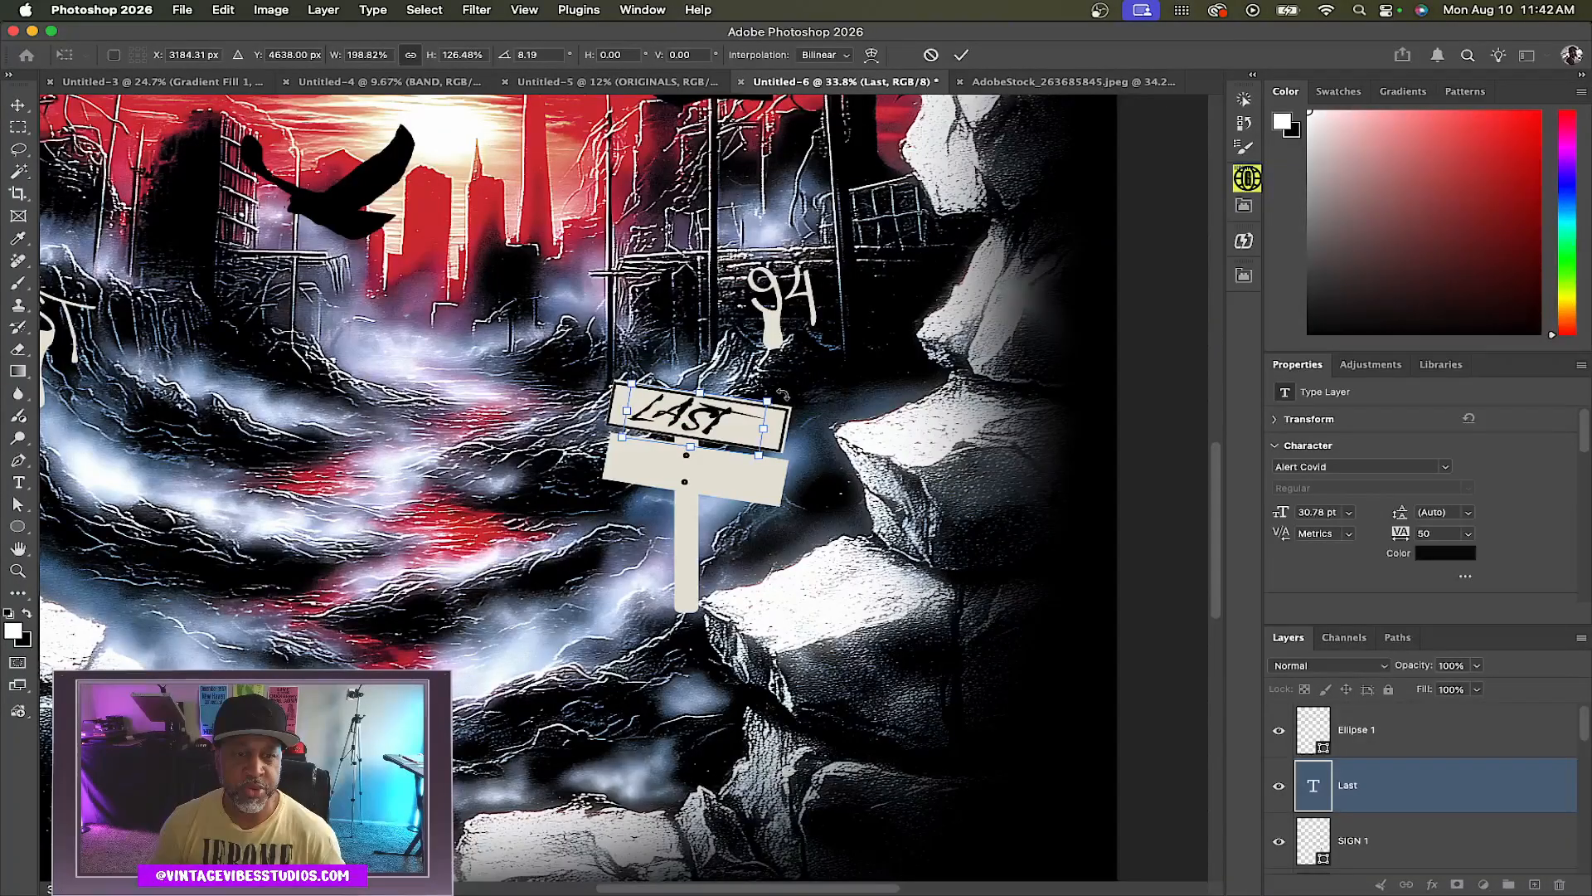
left_click_drag(782, 395, 785, 383)
left_click_drag(674, 423, 621, 415)
key("Return")
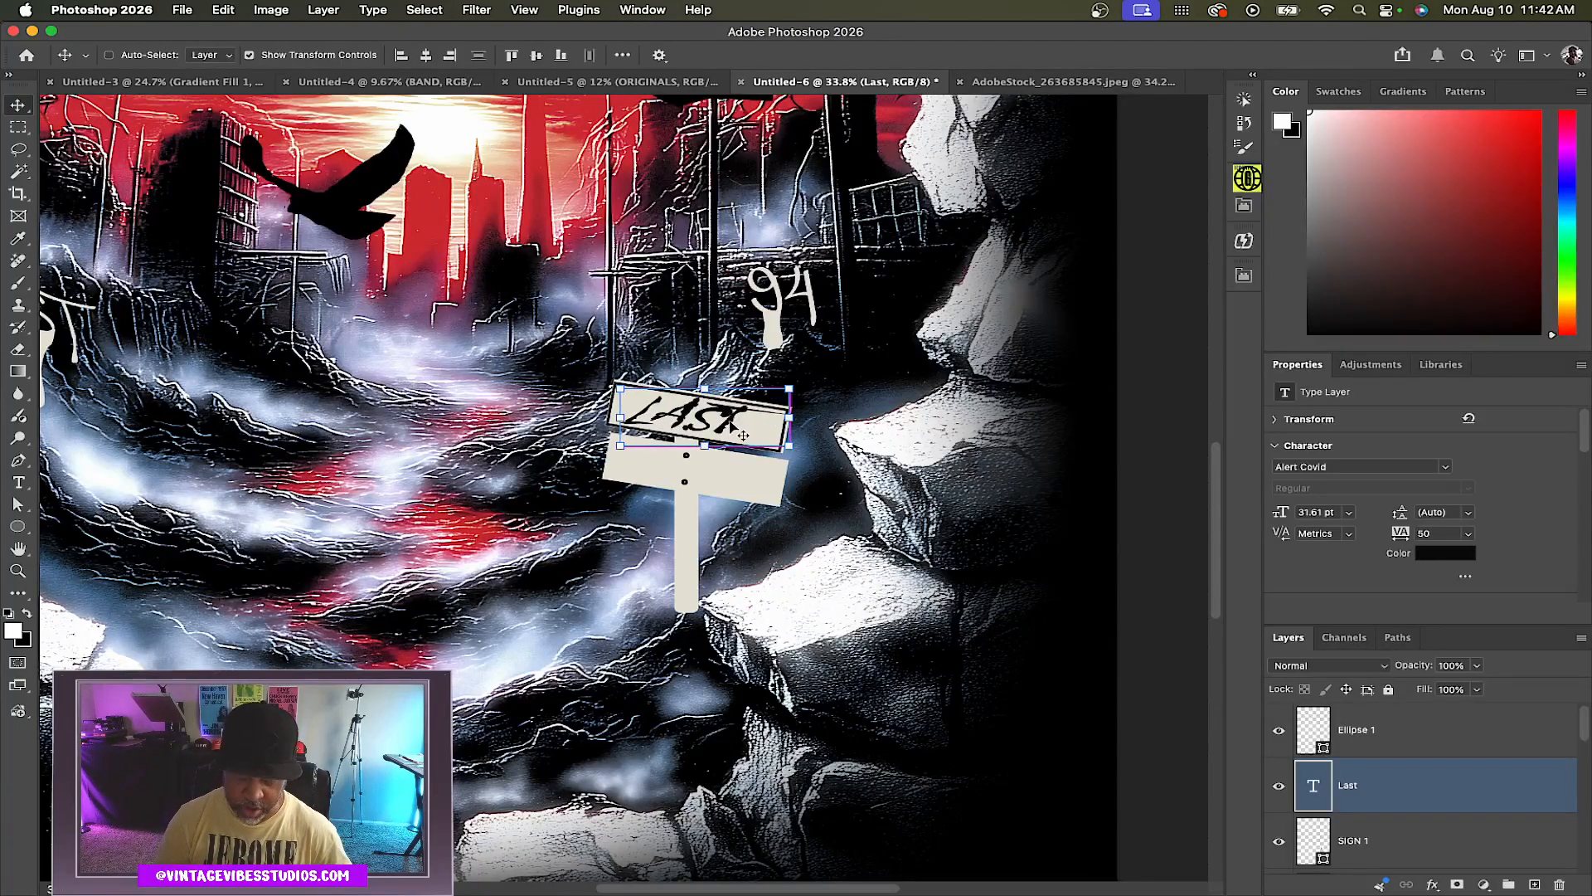
Duplicate the Last text onto the lower sign and change the copy to Transmission
key("super+j")
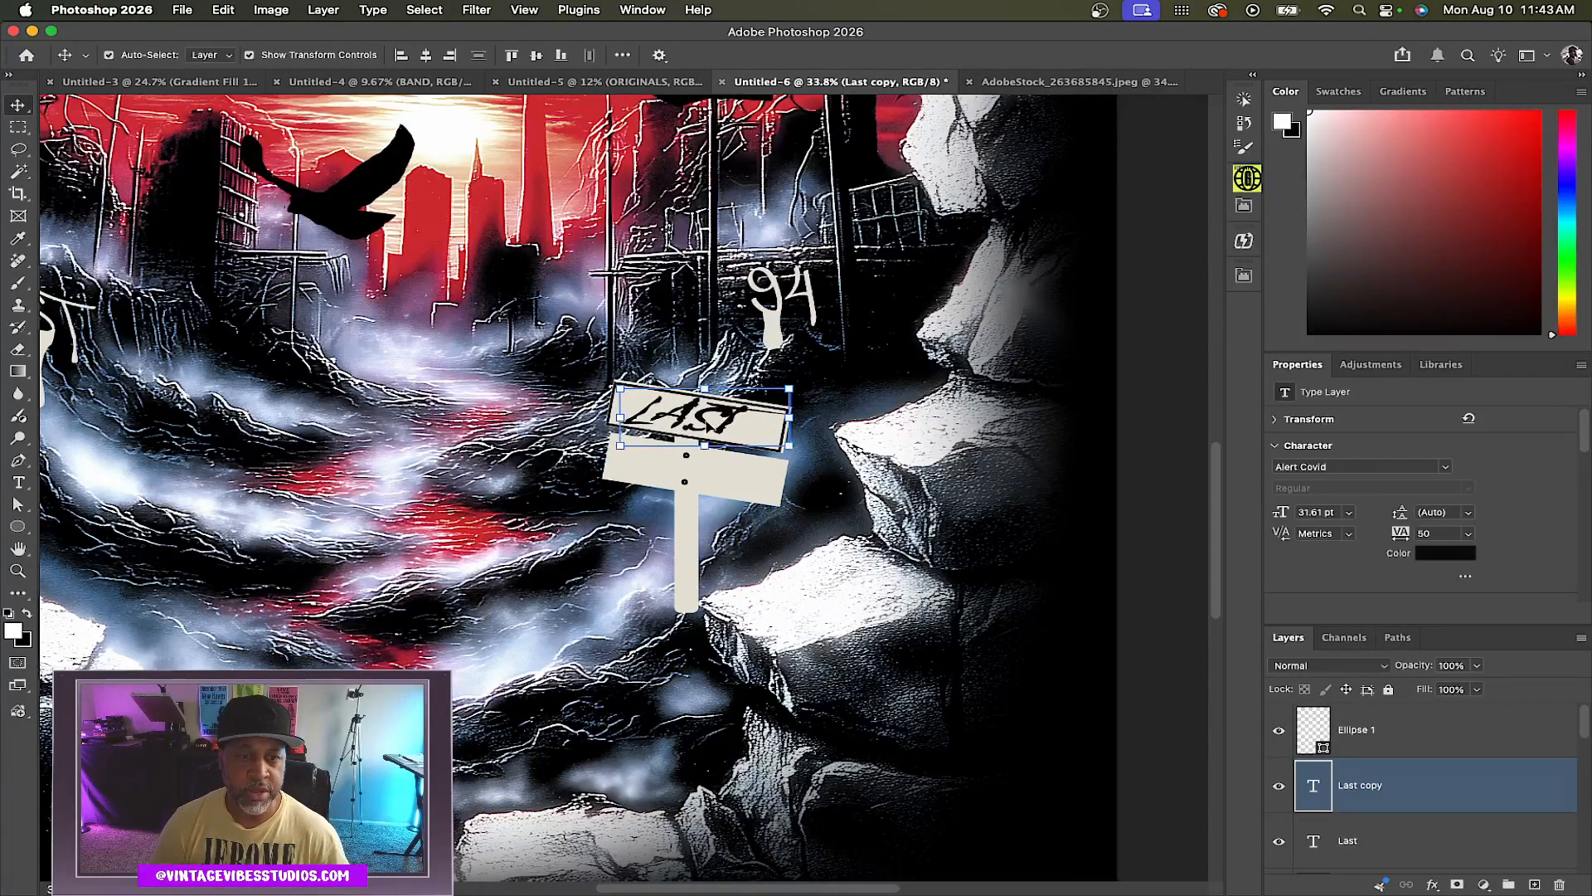
left_click_drag(706, 425, 706, 485)
double_click(705, 477)
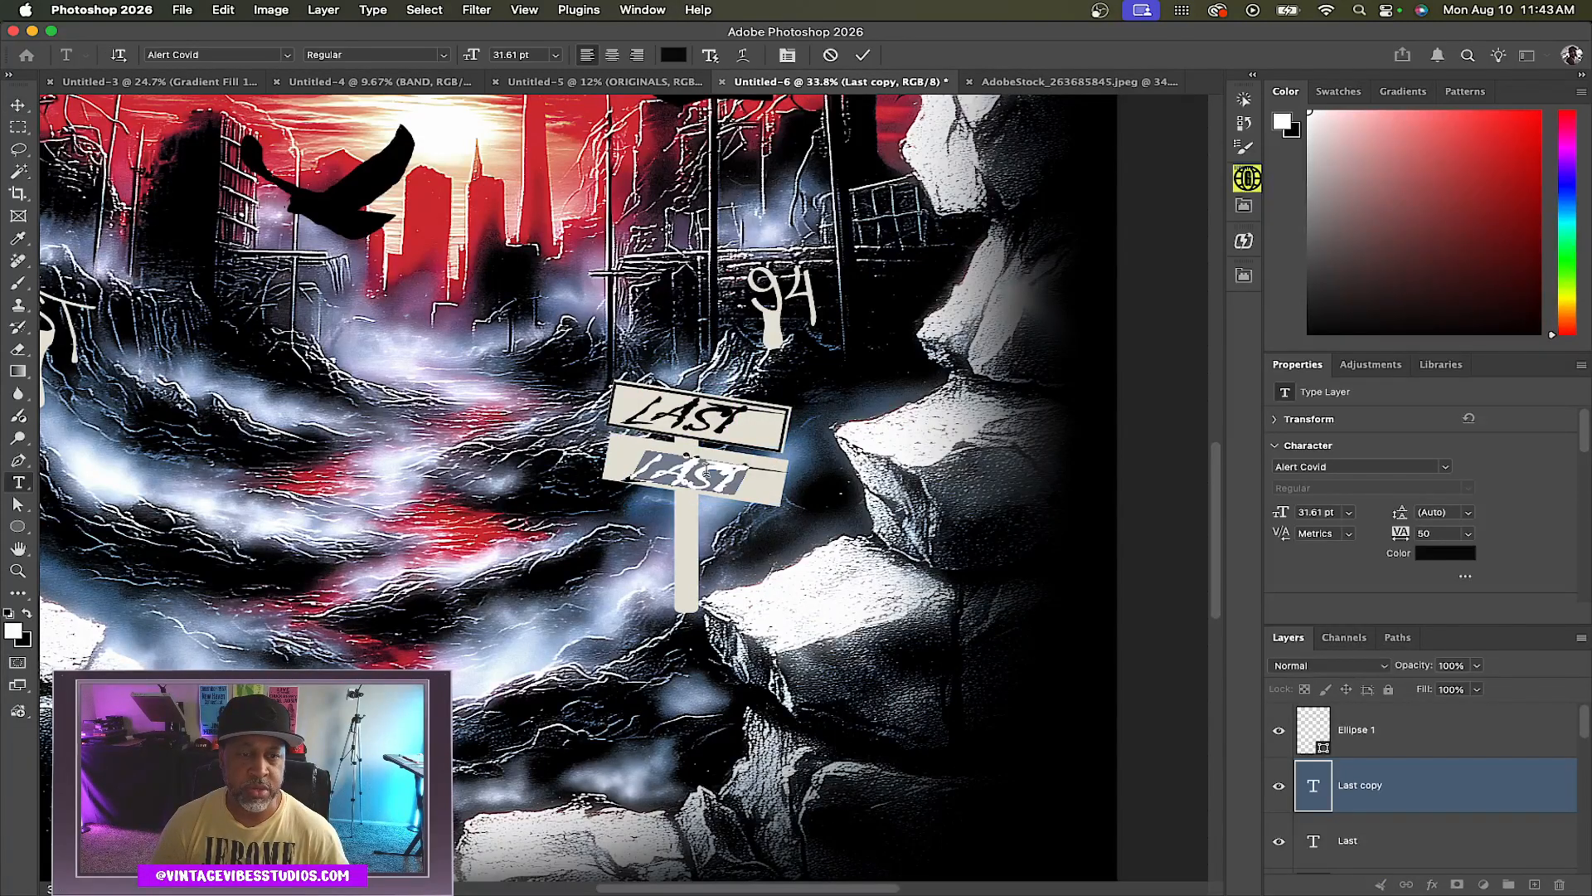
type("Transmission")
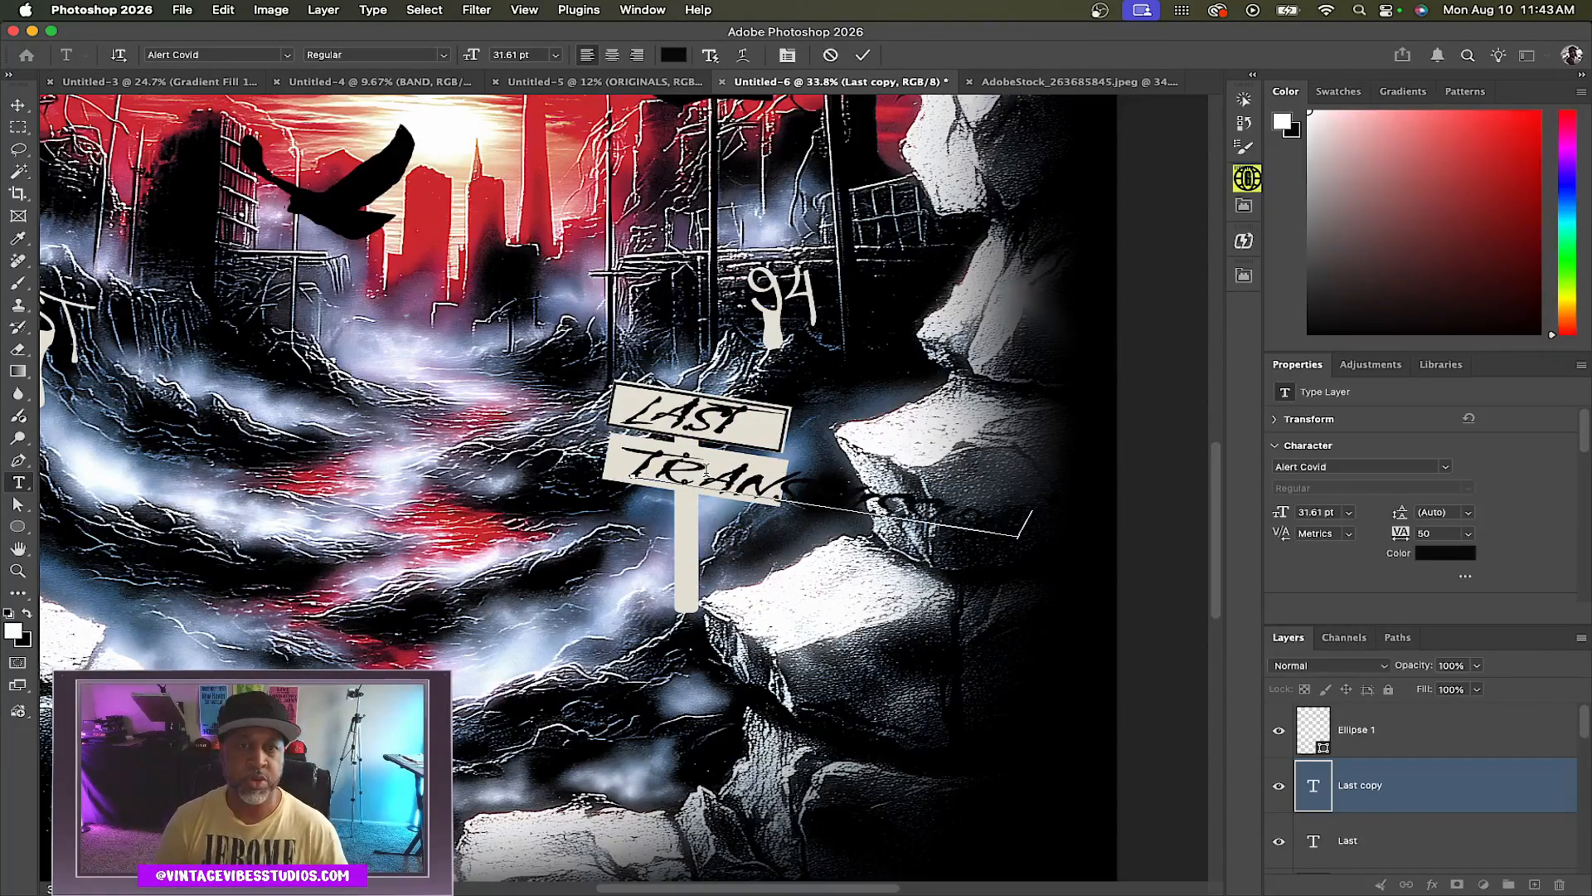
Scale the Transmission text down to fit within the lower sign board
left_click(866, 56)
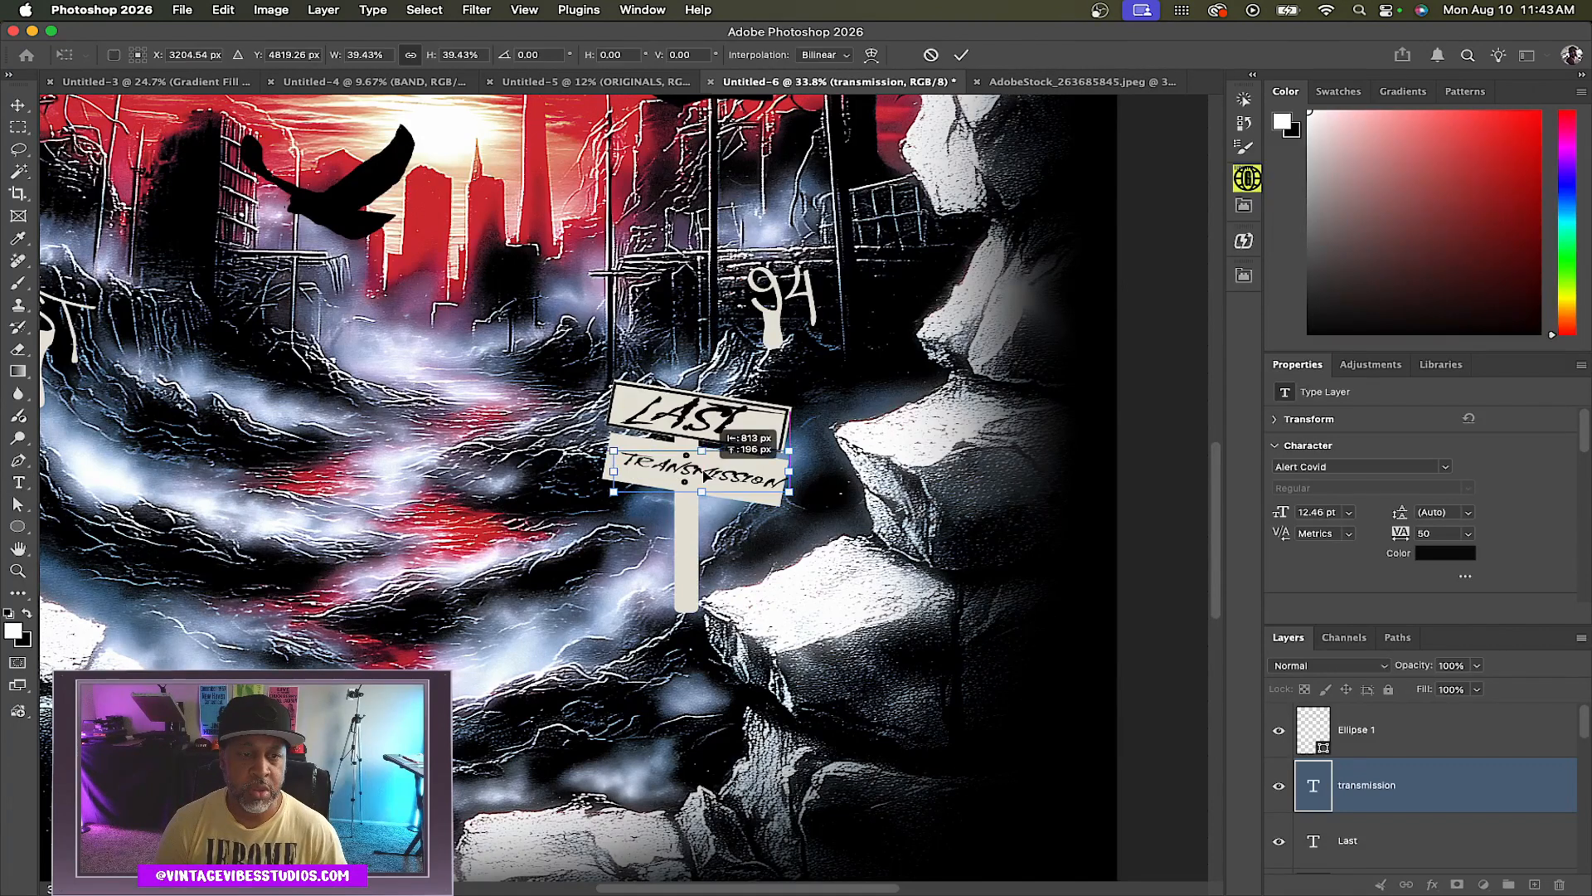
left_click_drag(763, 475, 790, 480)
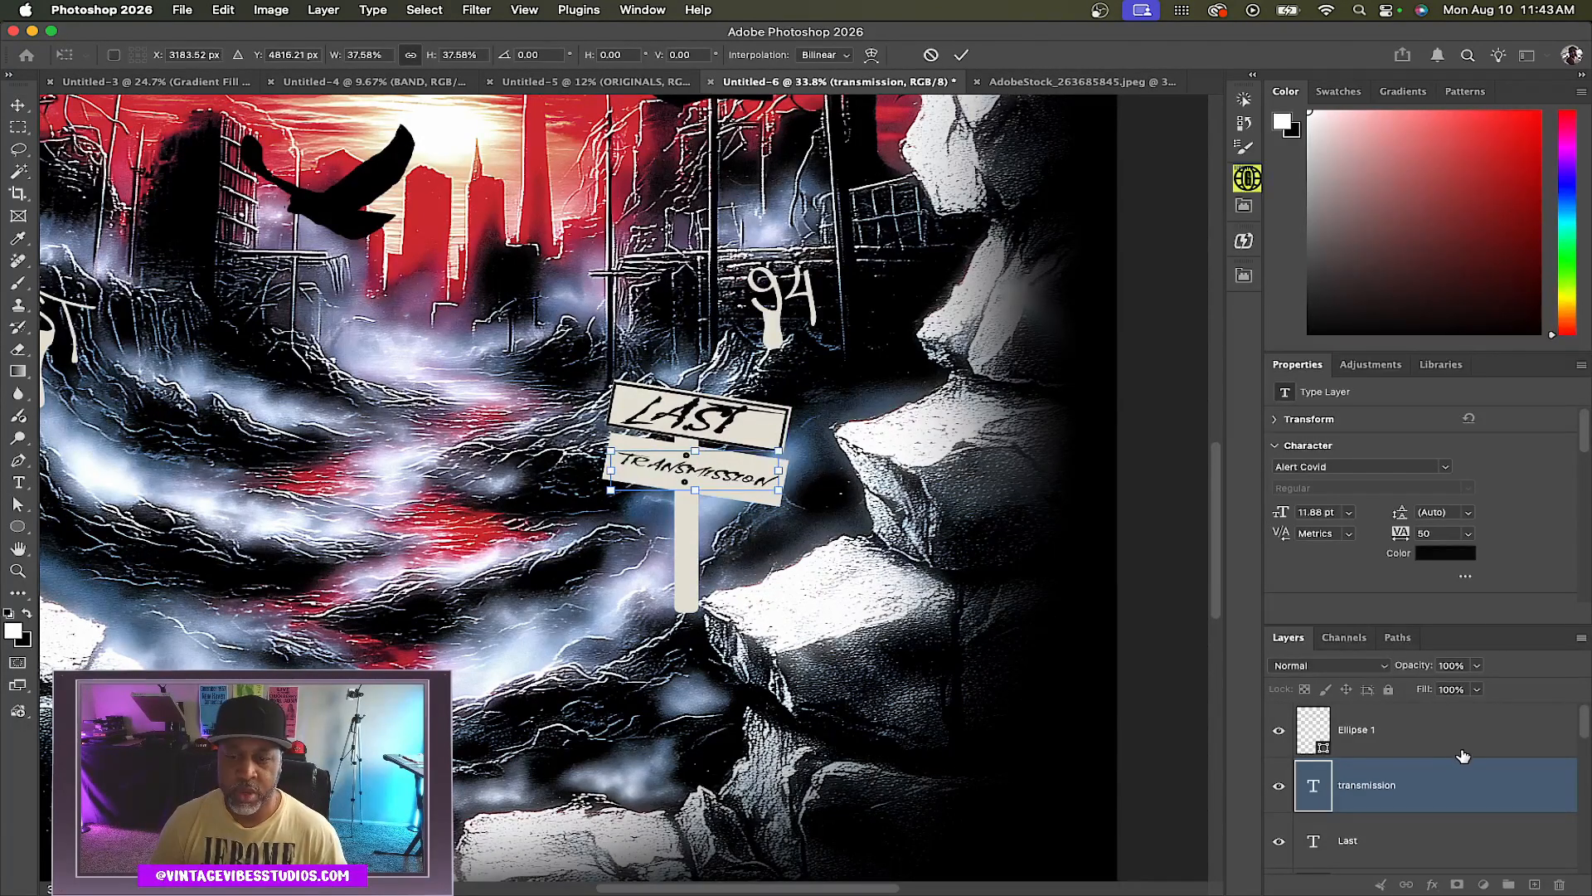
key("Return")
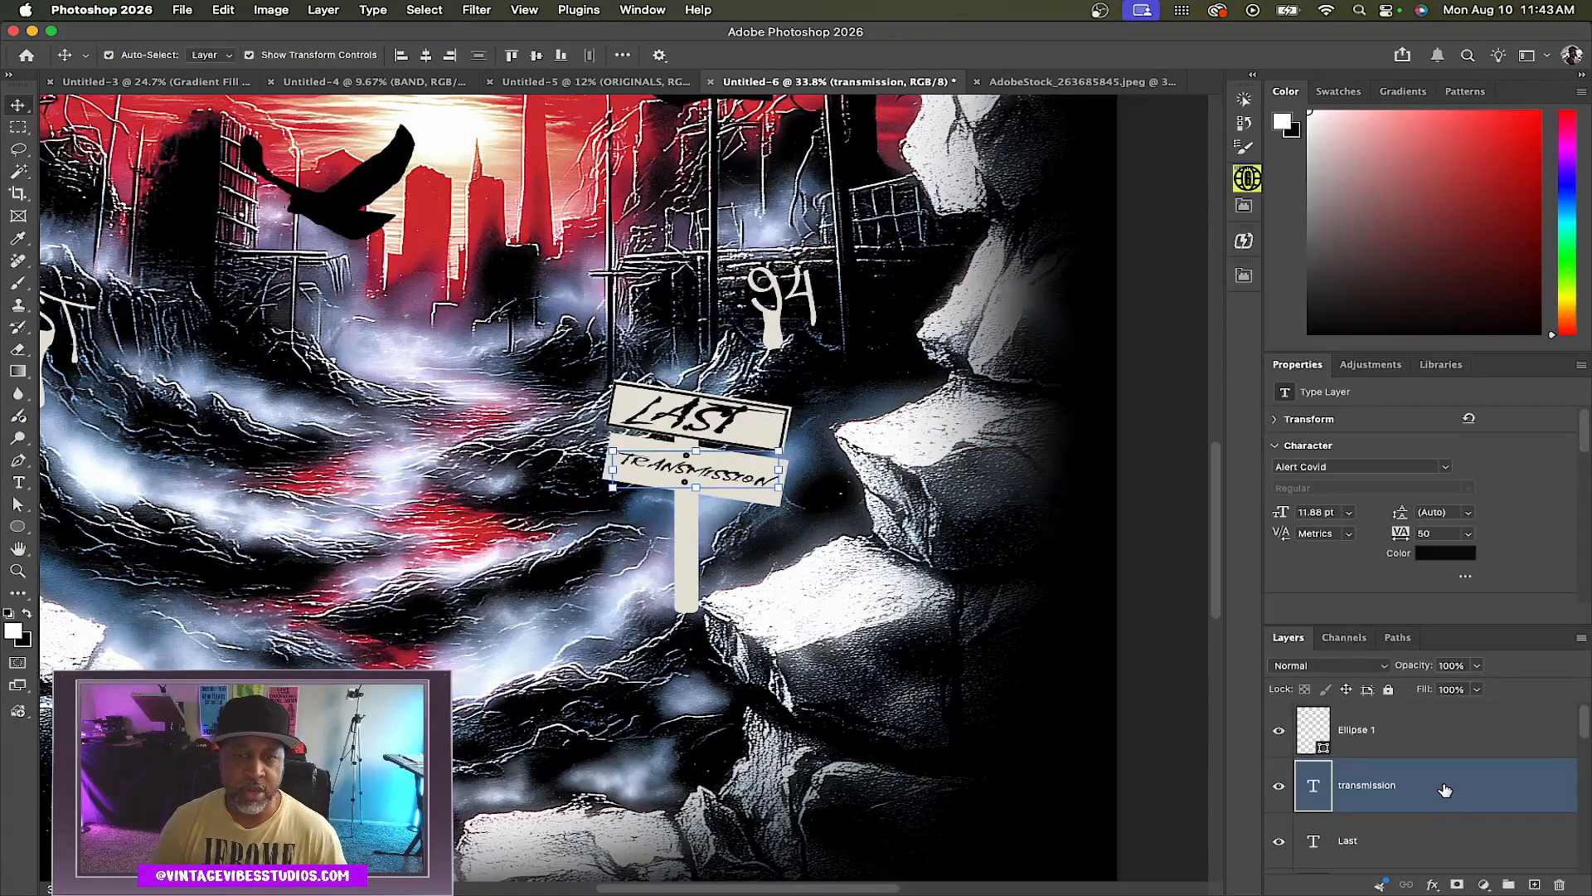
Add a 2 px inside stroke layer style to the Transmission text
double_click(1449, 790)
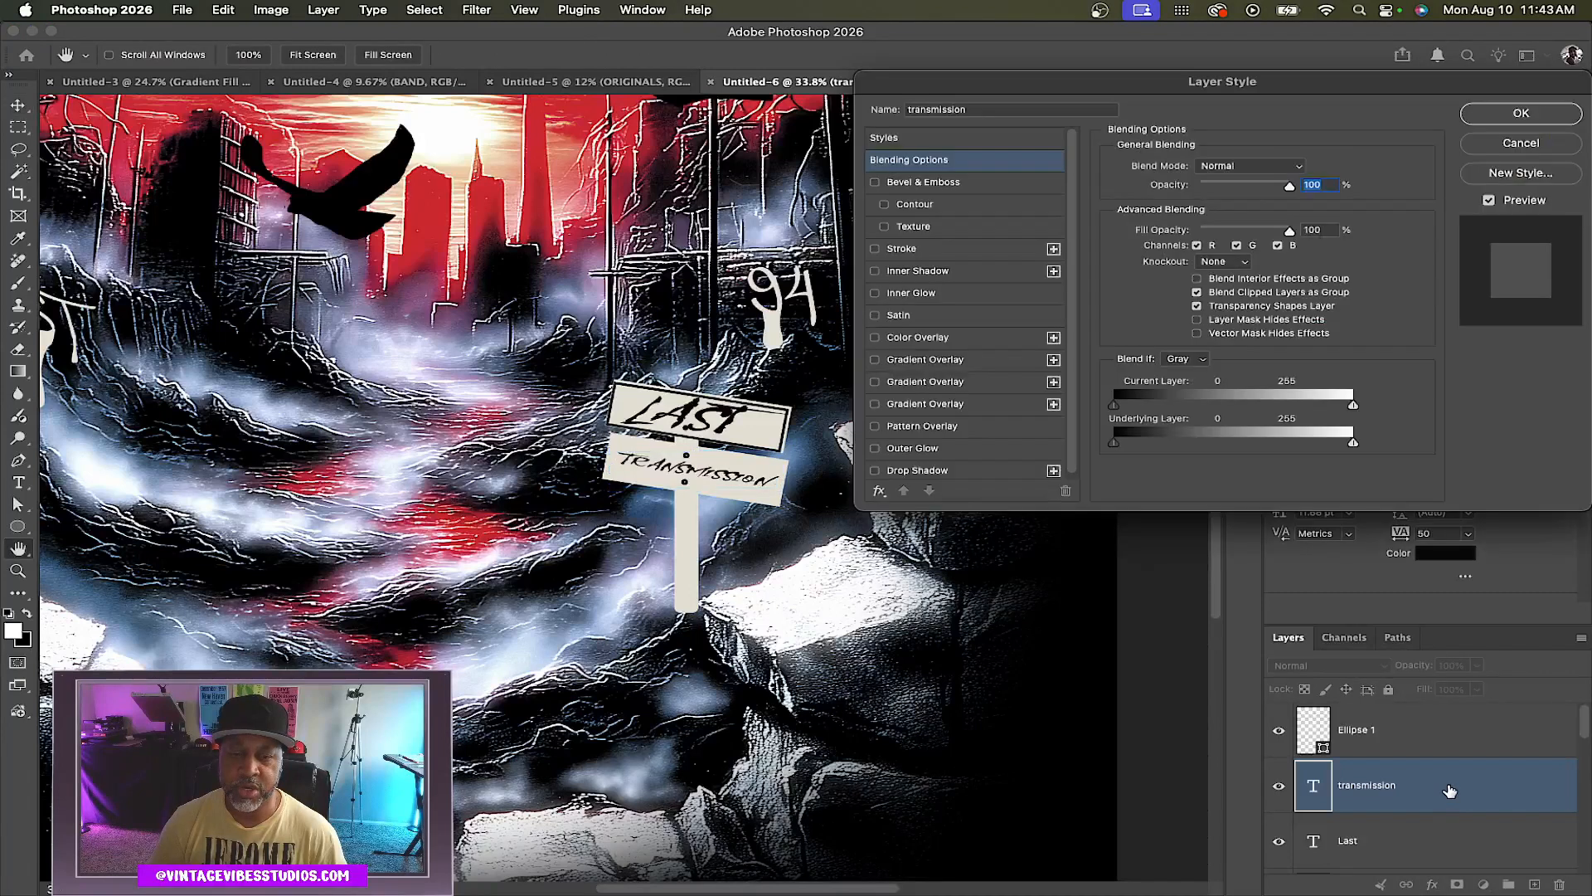
left_click(983, 248)
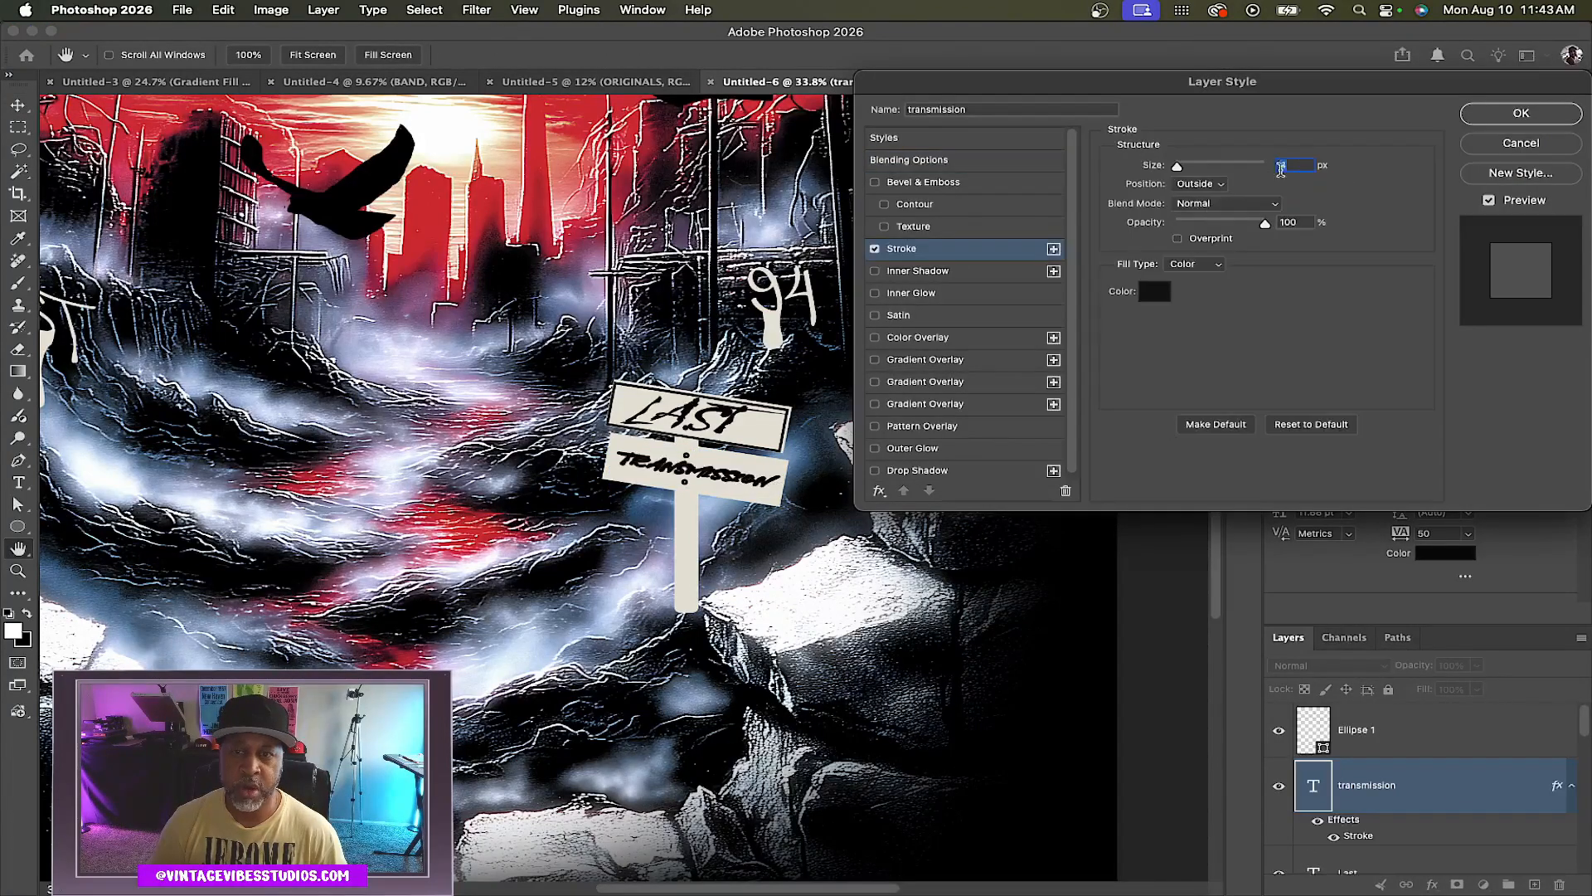
key("Down")
key("Down")
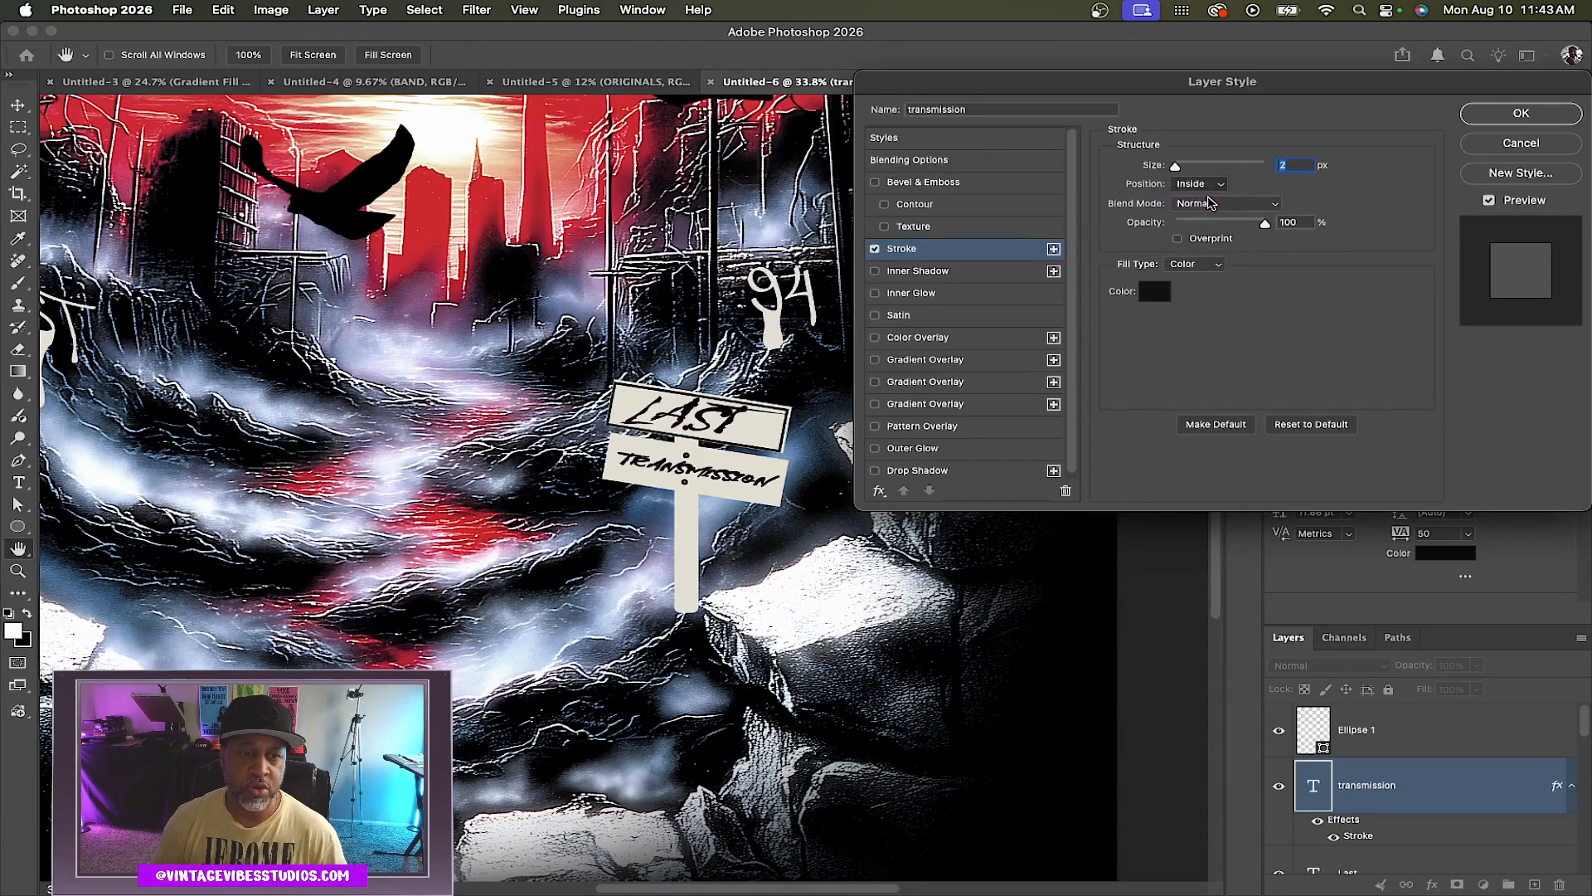
key("Return")
Add the text last beneath the artwork and colour it red #d1303a sampled from the image
scroll(653, 518, "up", 3)
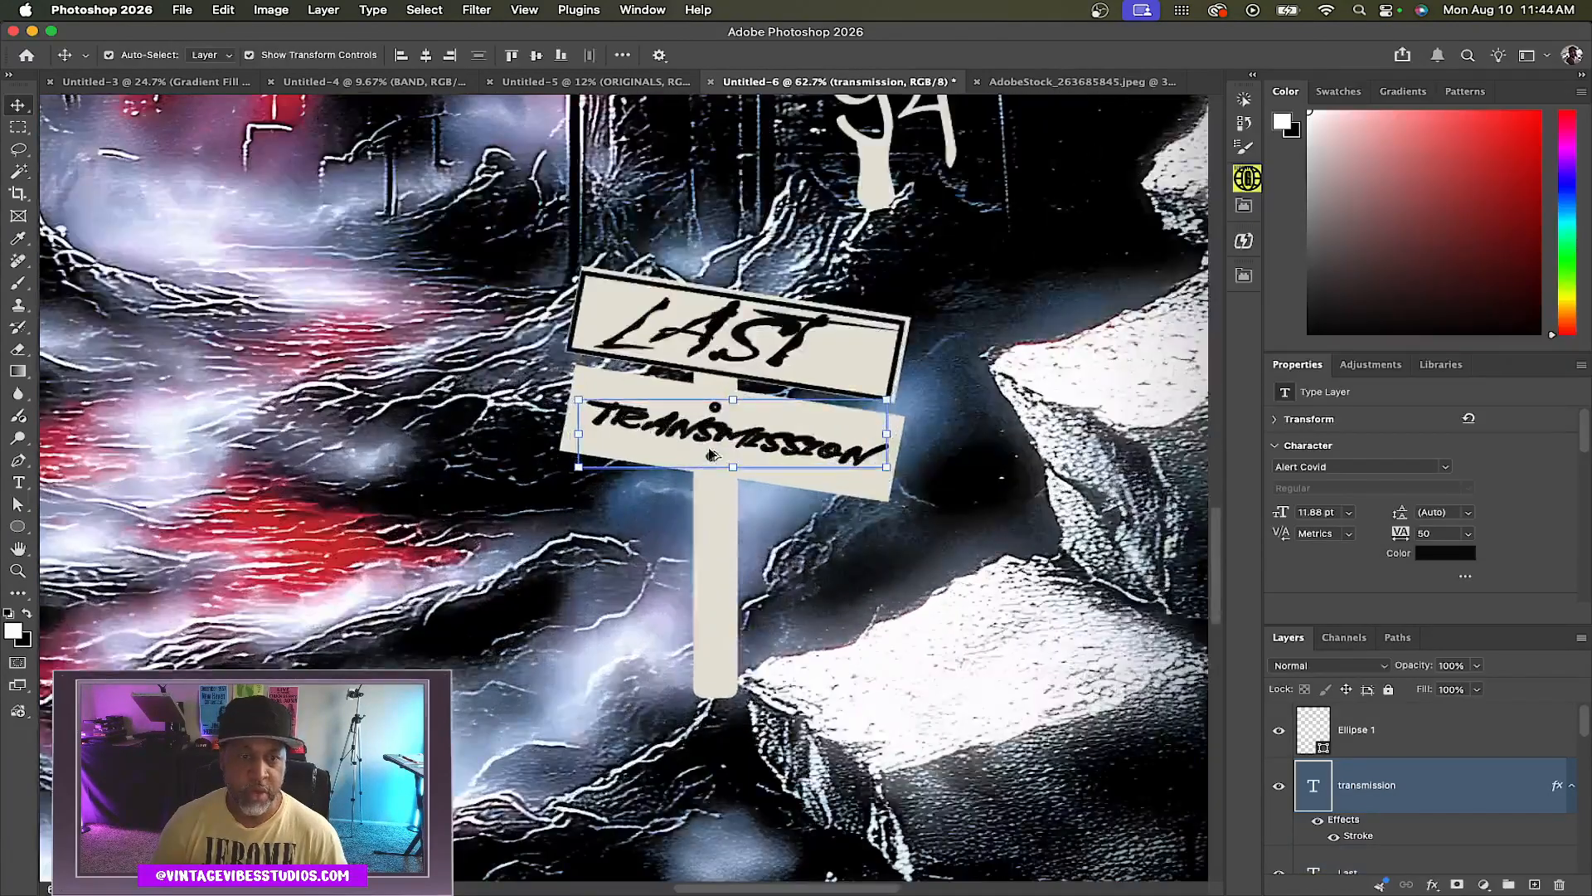
scroll(711, 454, "up", 2)
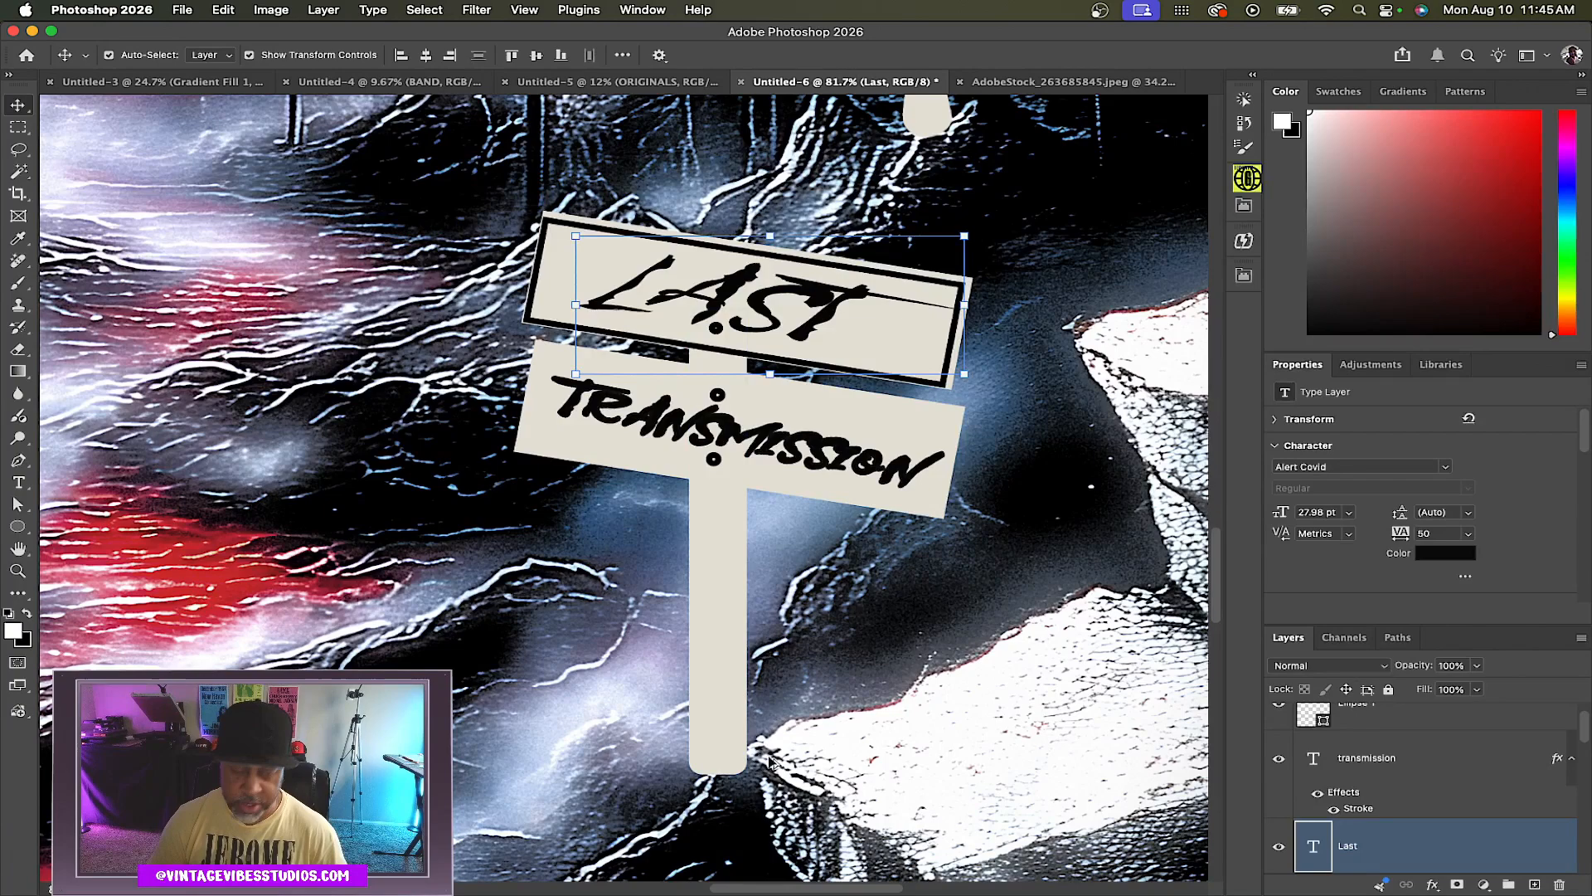
scroll(769, 759, "down", 5)
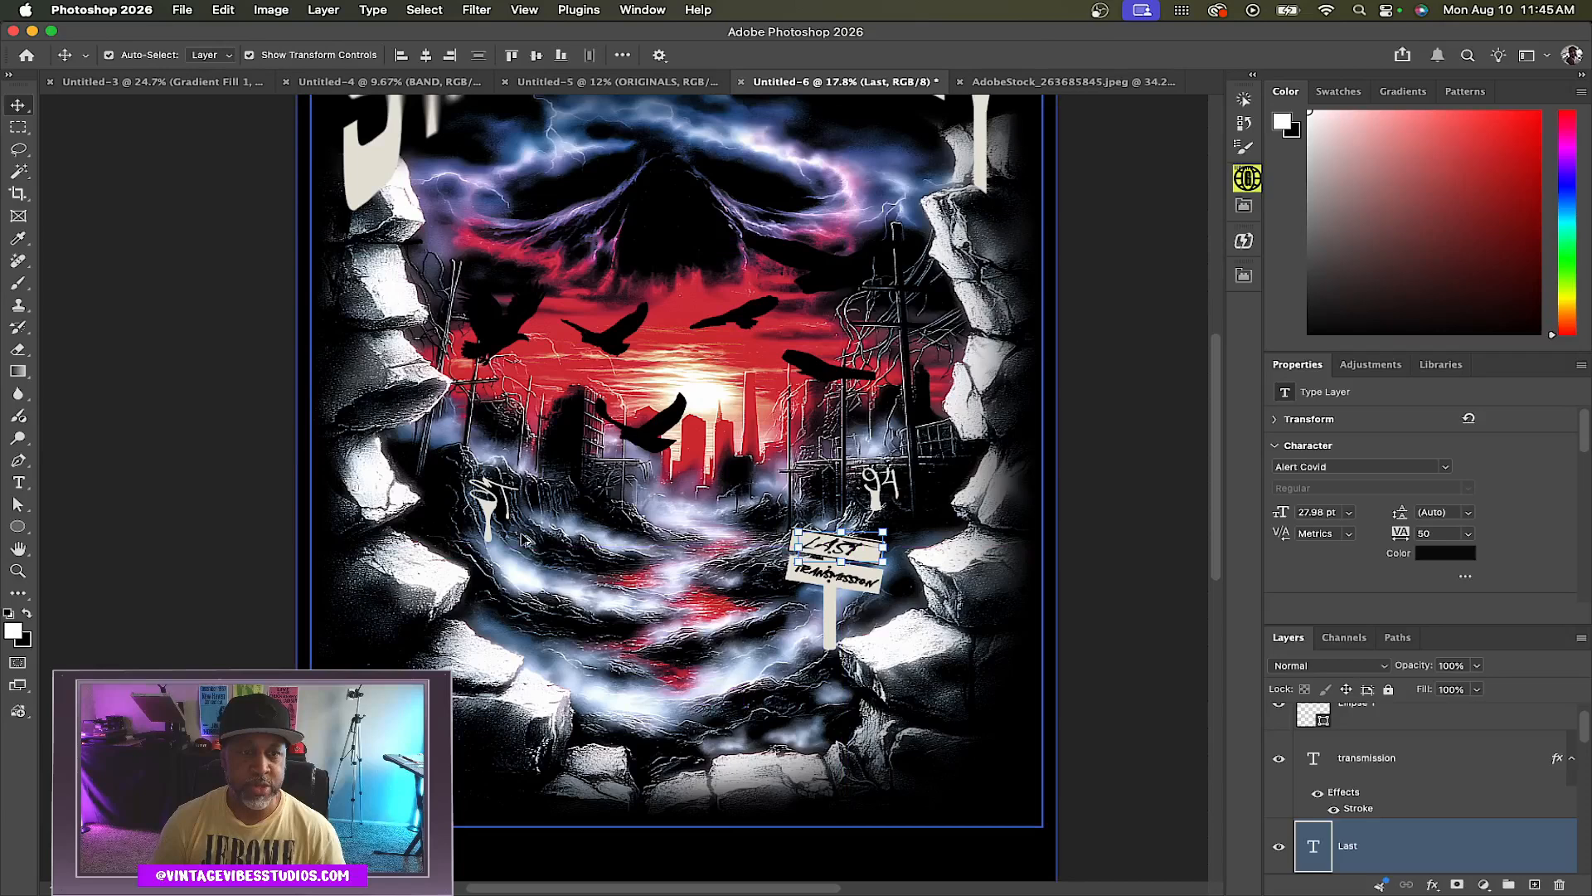
scroll(526, 540, "down", 2)
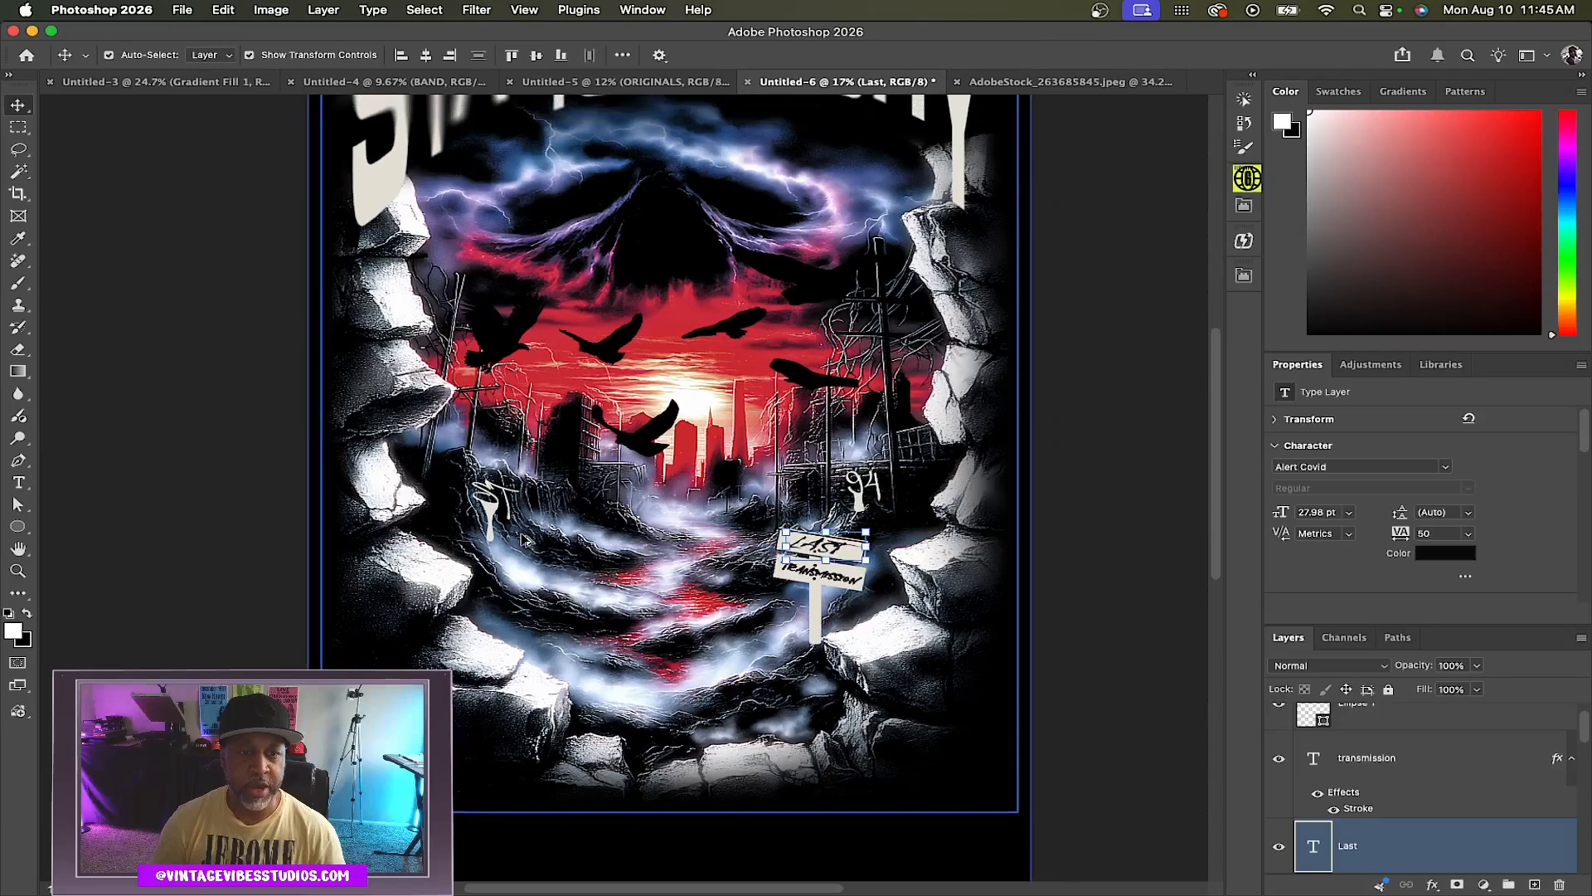
scroll(526, 540, "down", 2)
left_click_drag(526, 540, 573, 540)
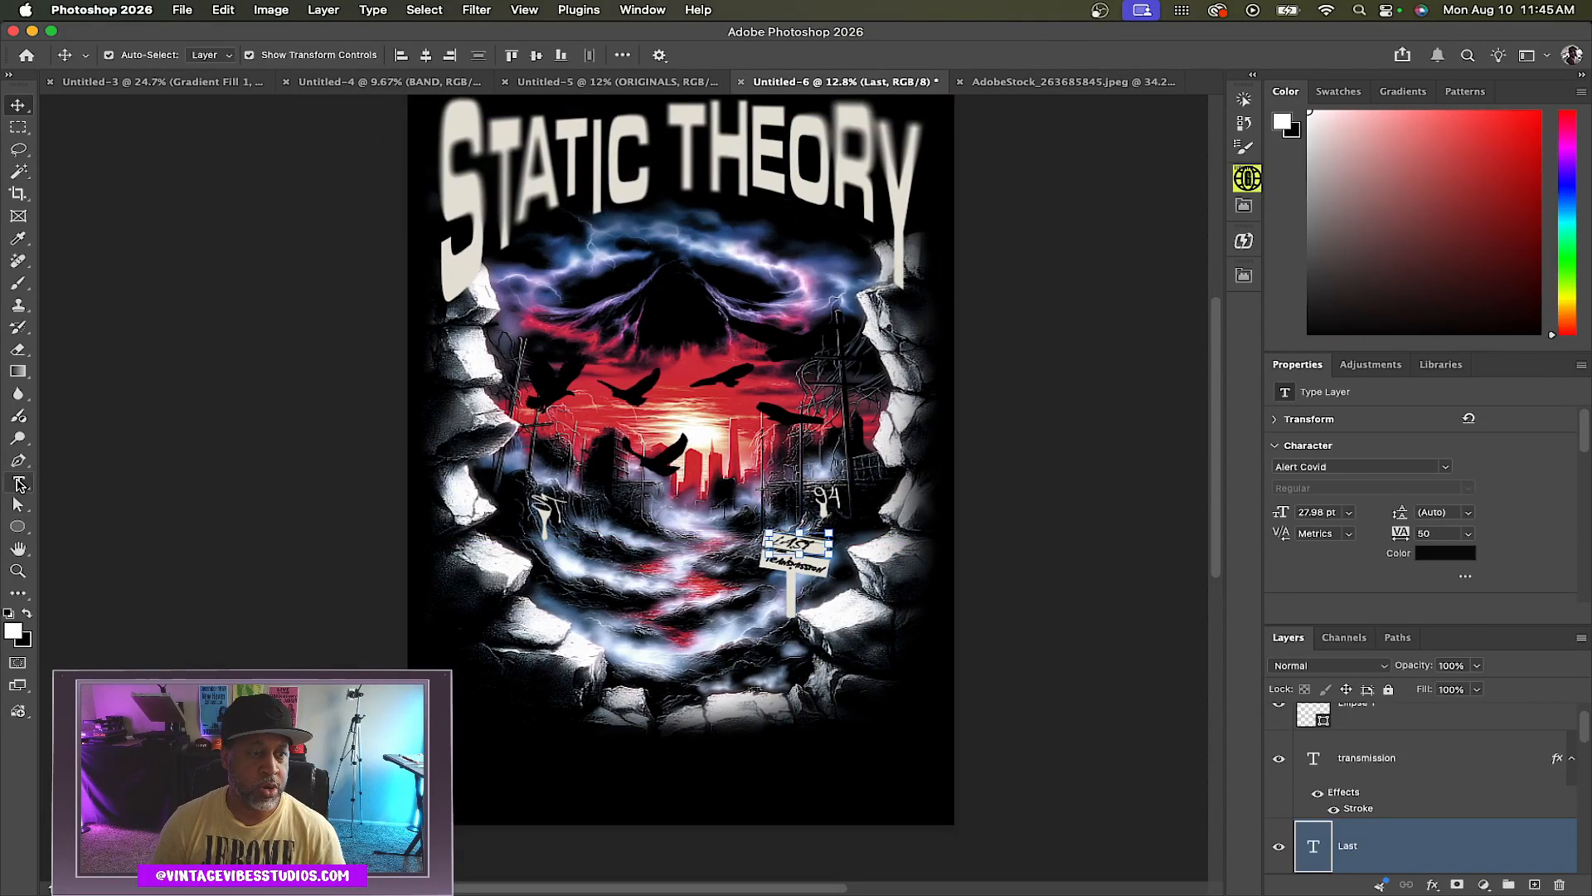
left_click(18, 482)
left_click(544, 712)
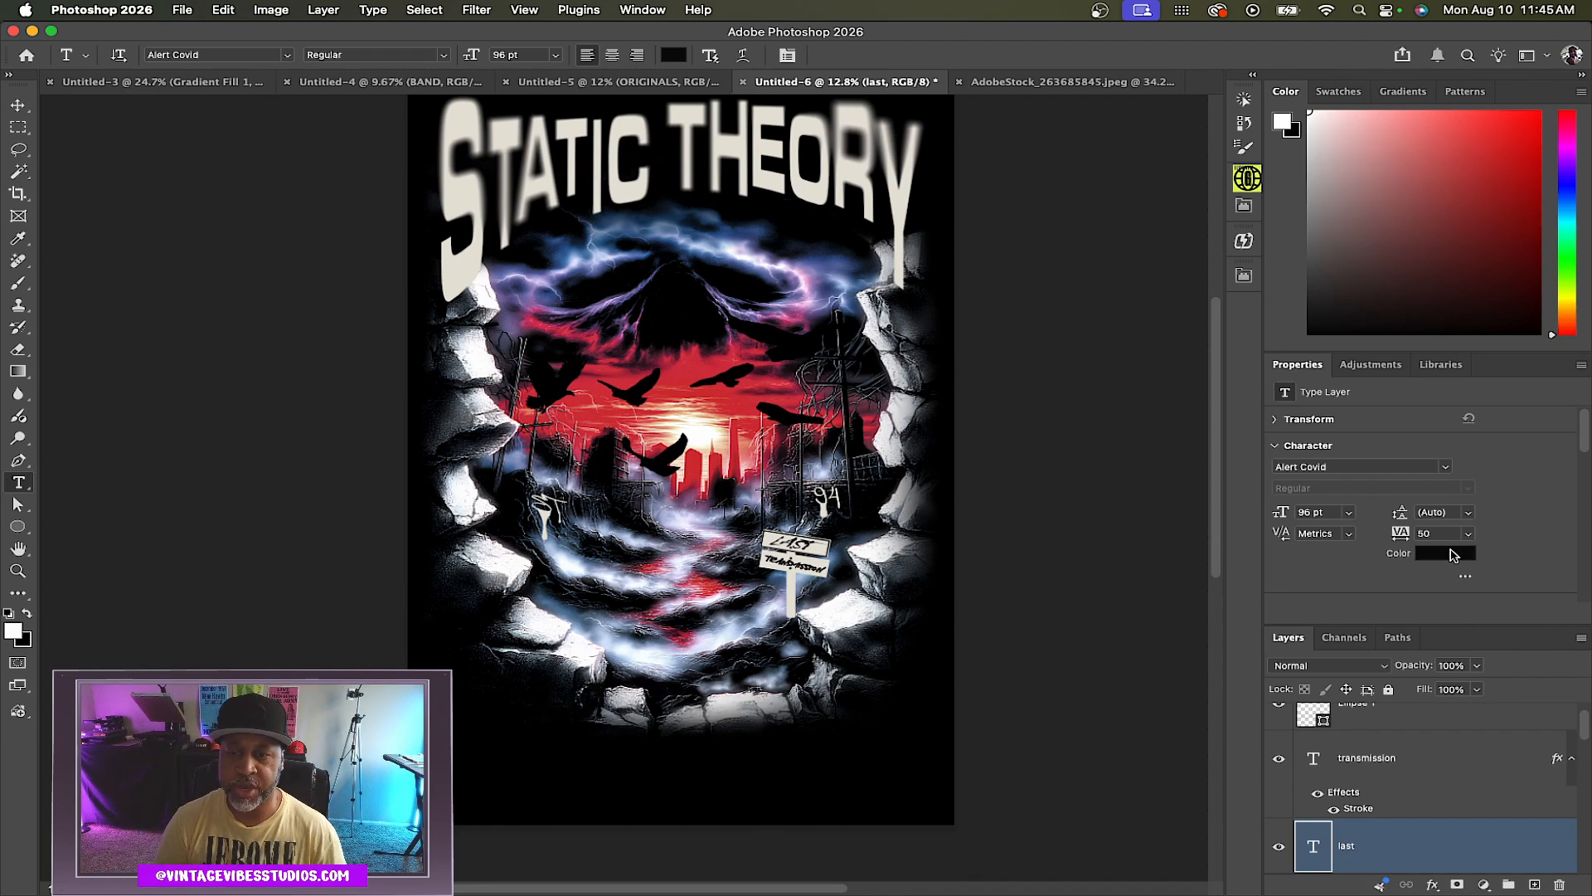
left_click(1453, 554)
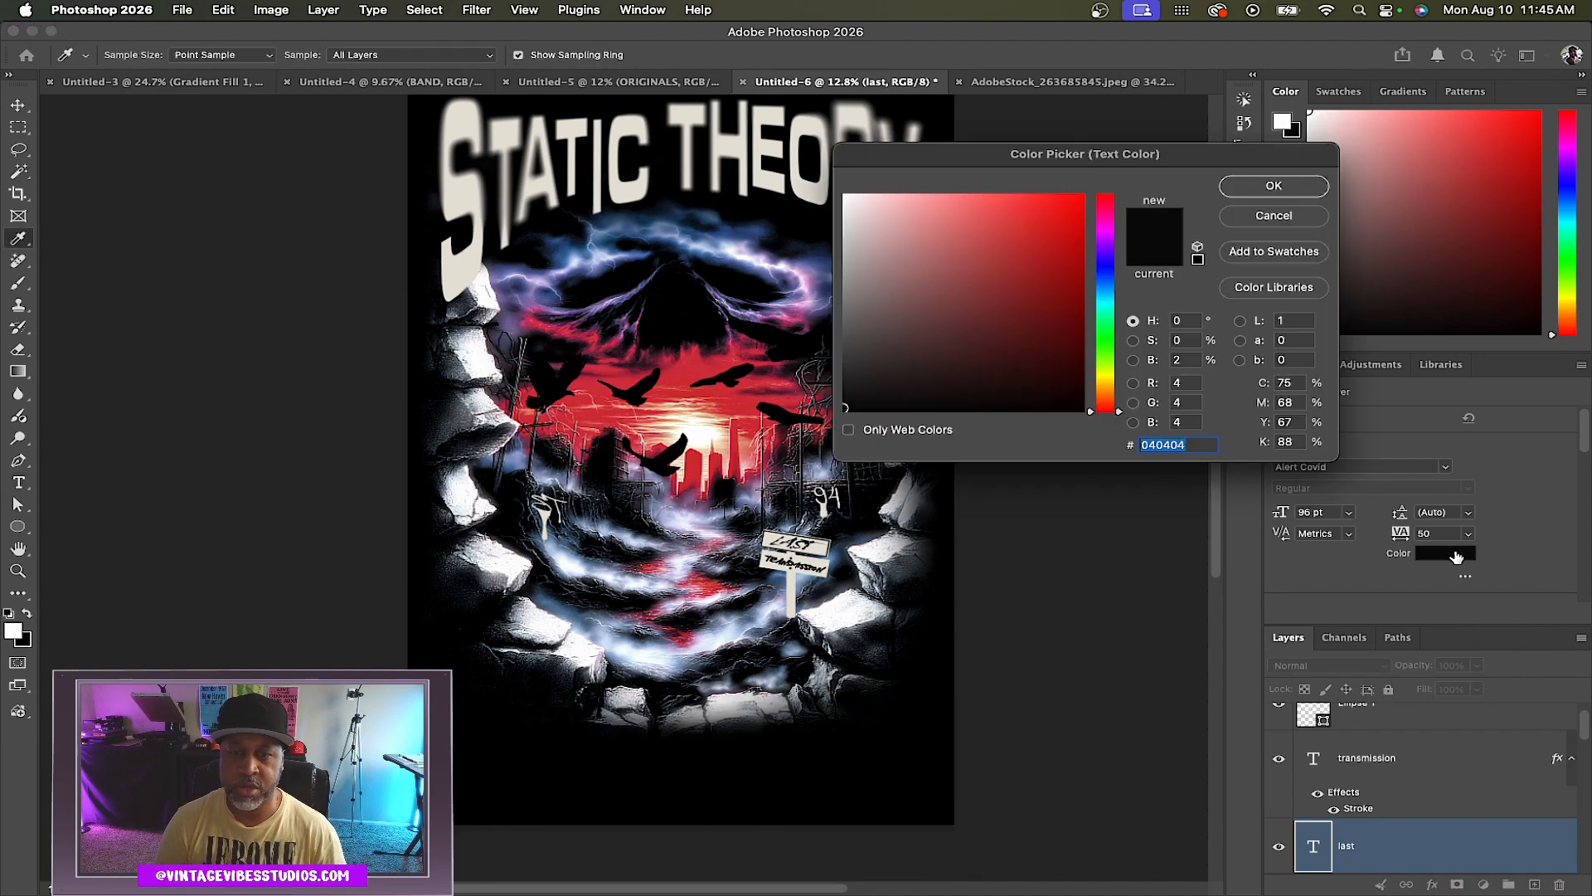
left_click(733, 398)
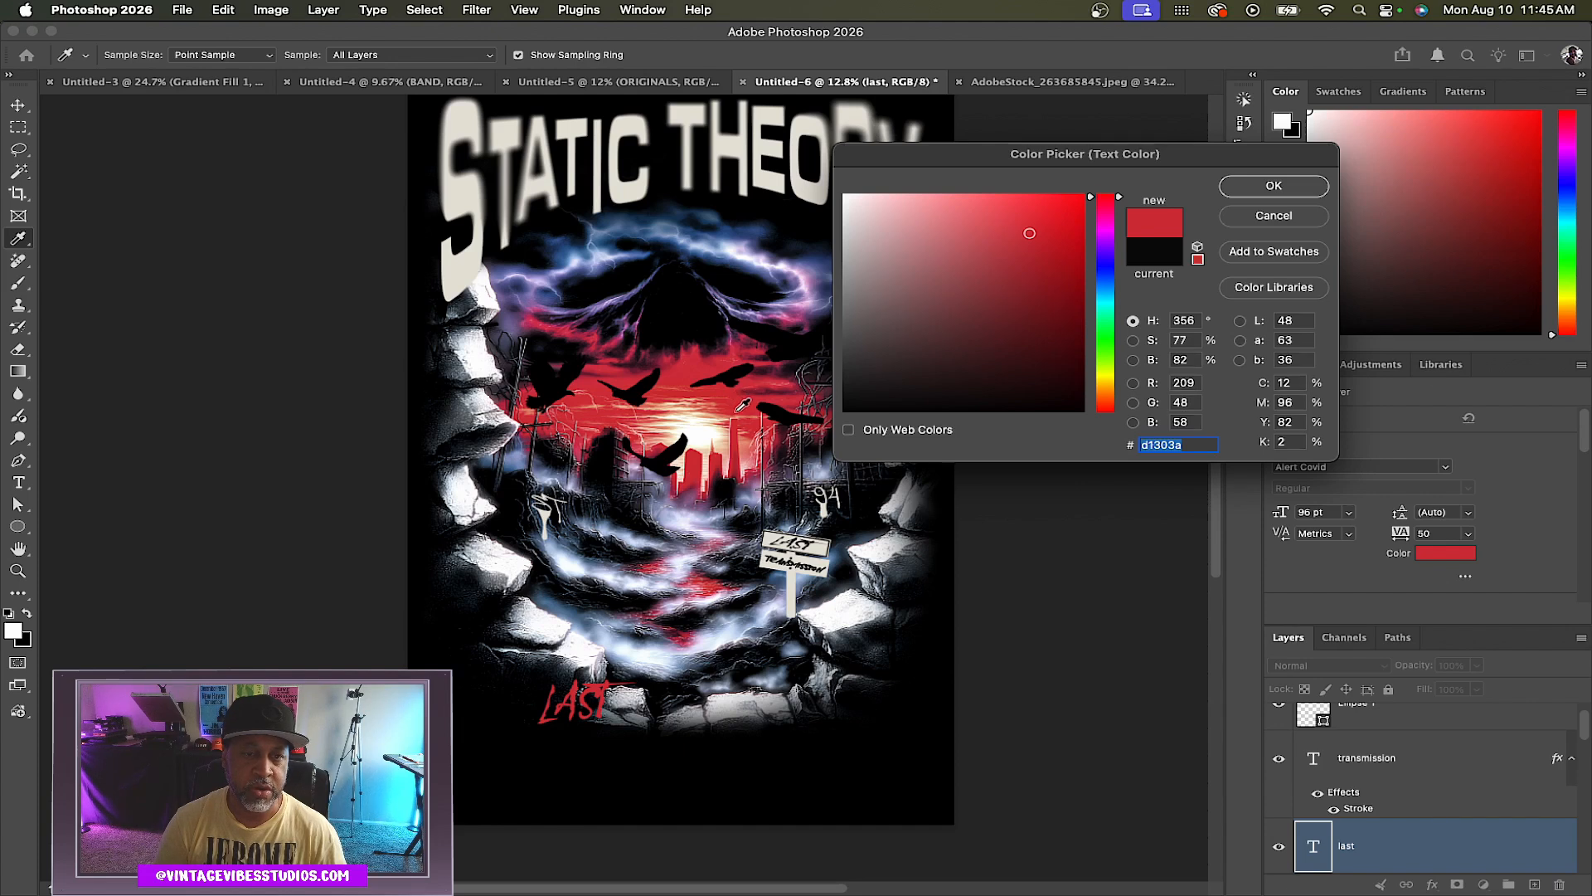
key("Return")
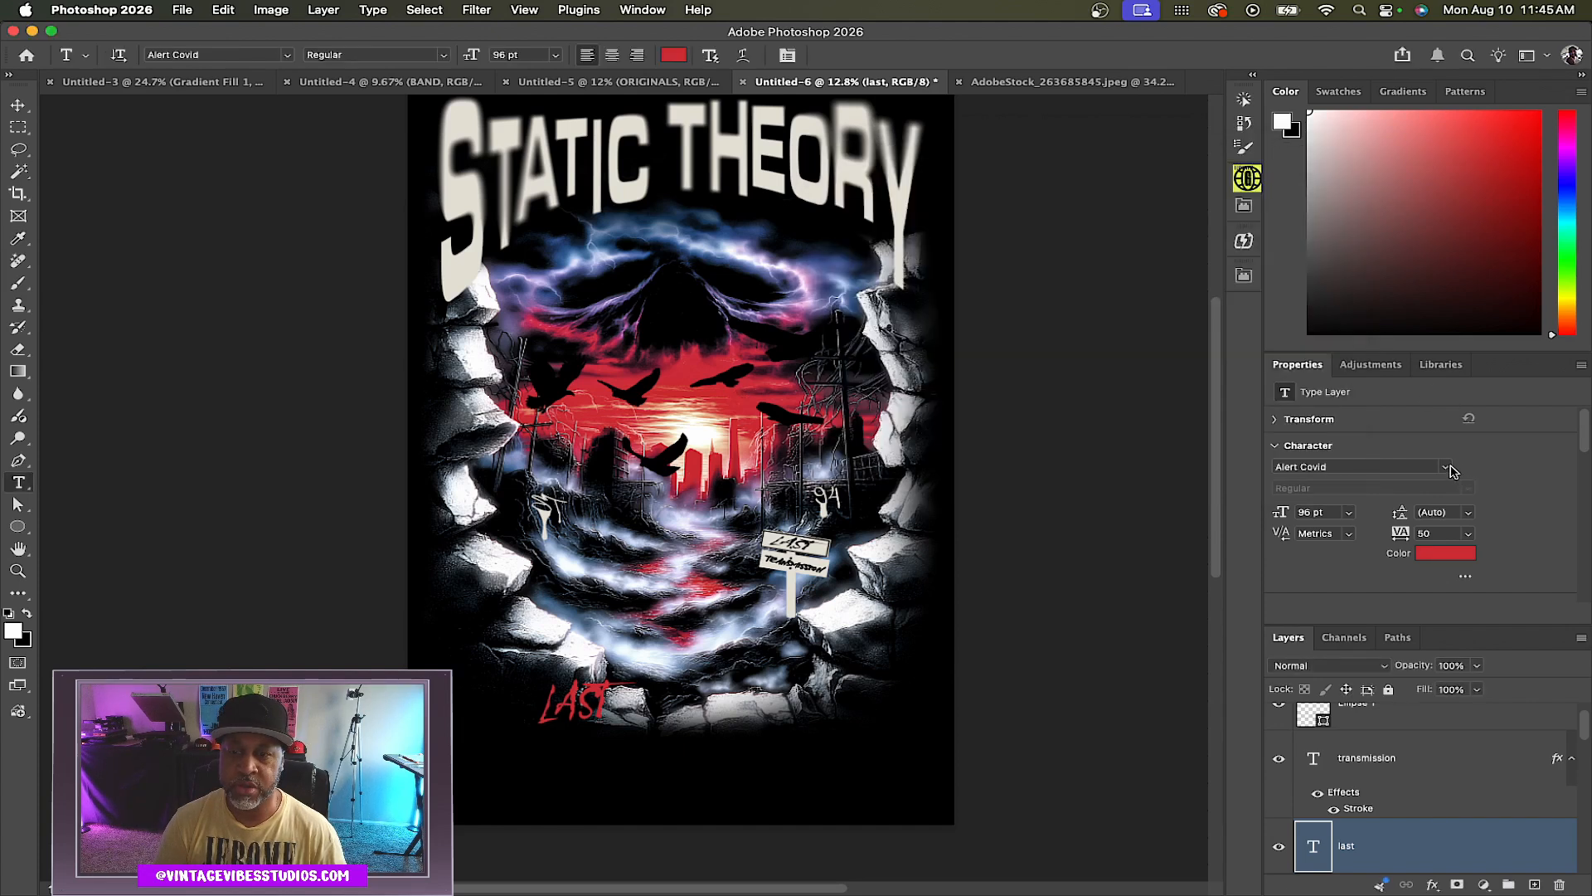
Set the bottom text's font to Eurostile Extended Bold
left_click(1448, 468)
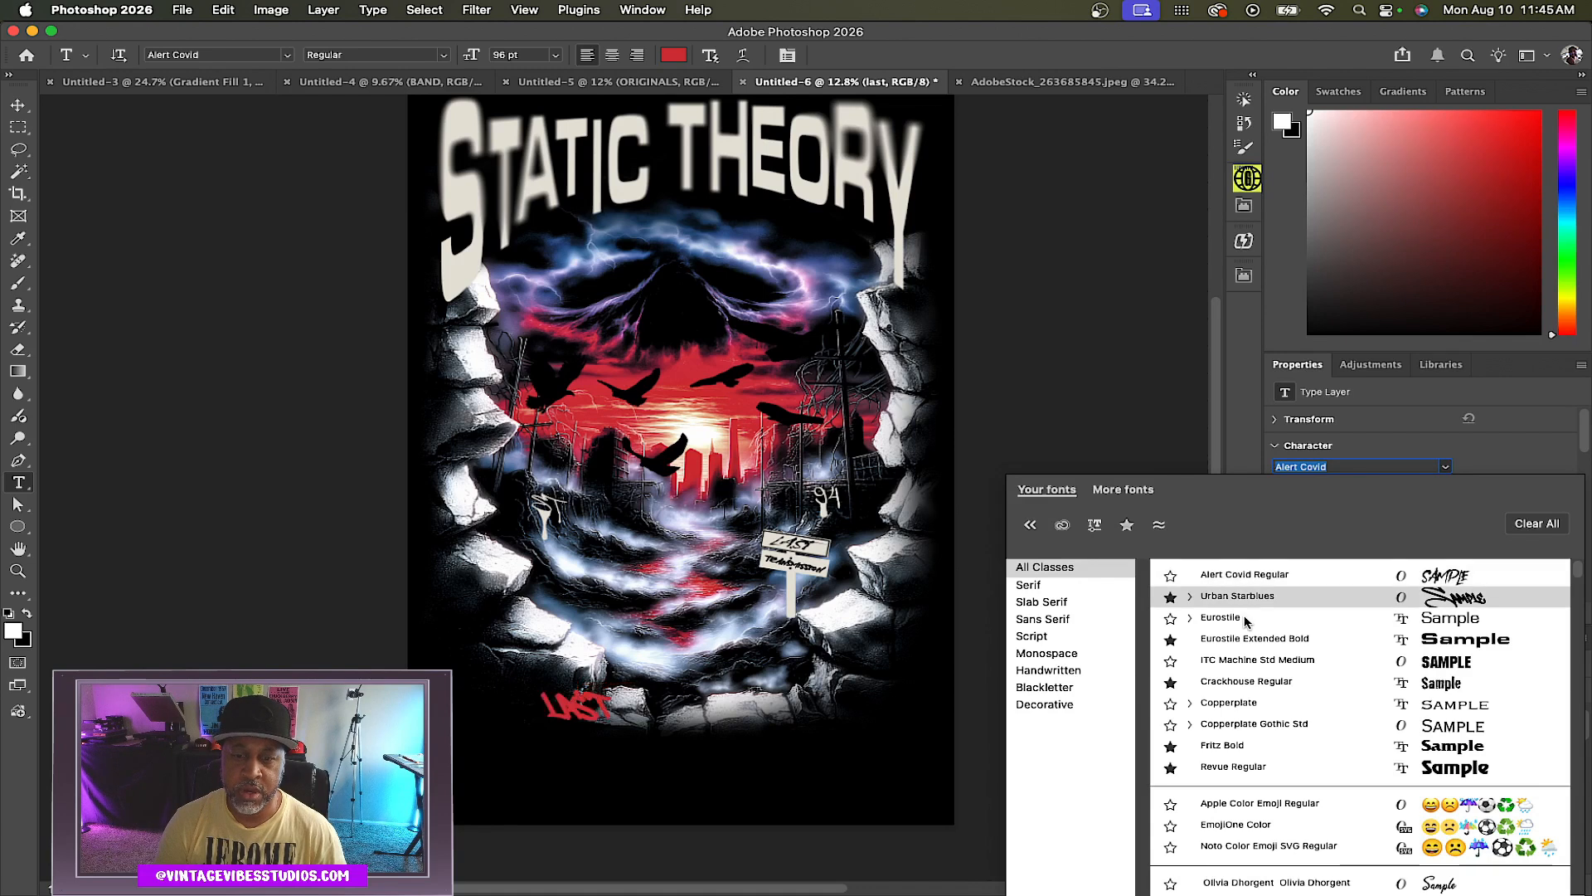
left_click(1190, 618)
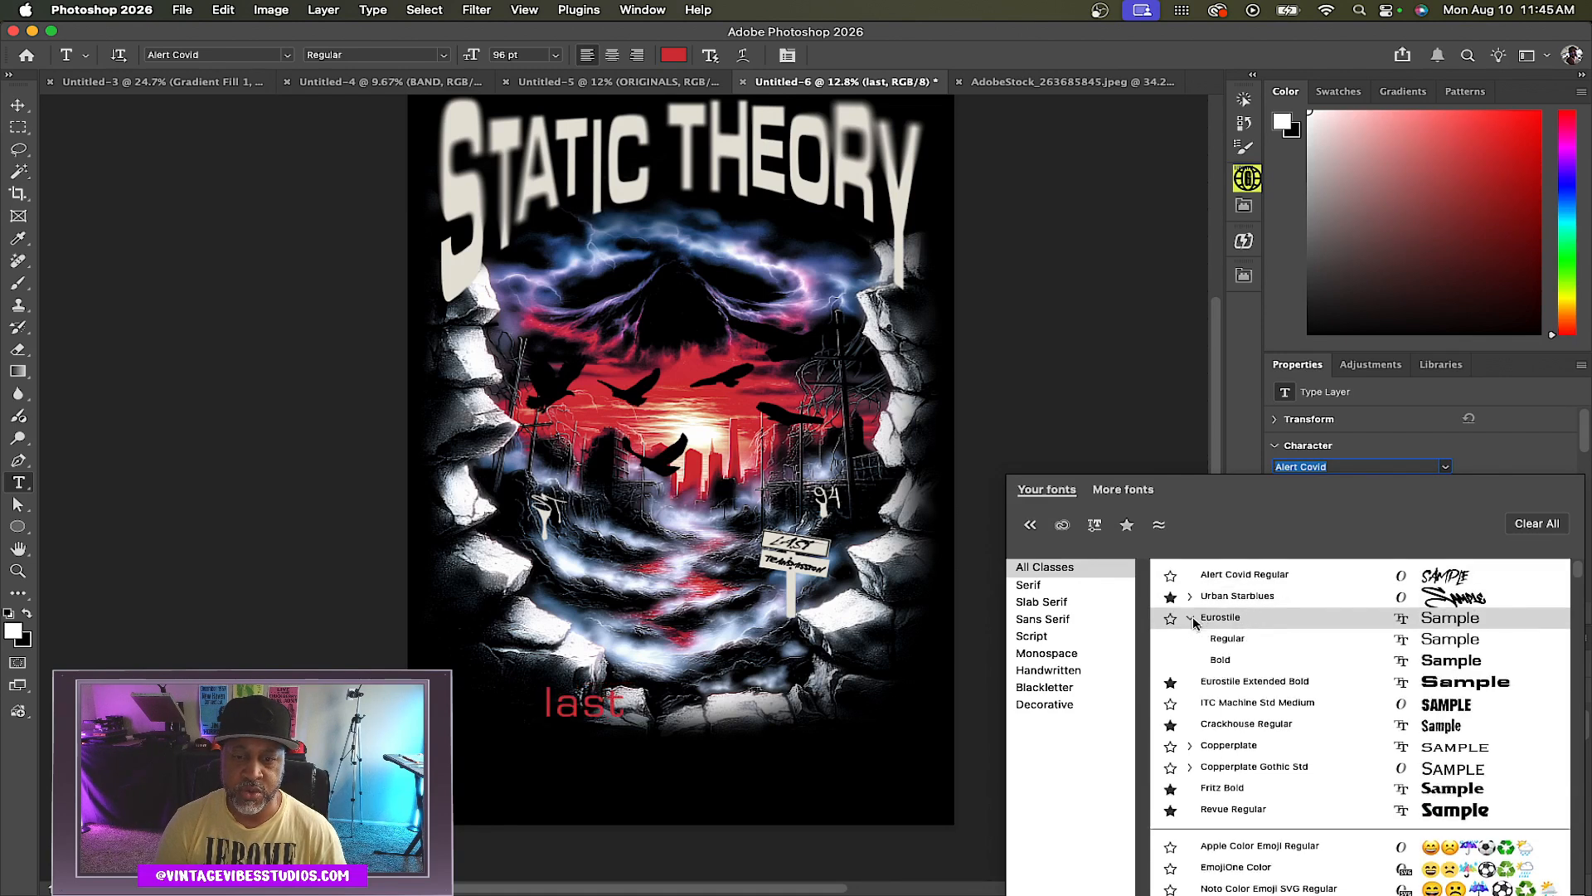
left_click(1237, 684)
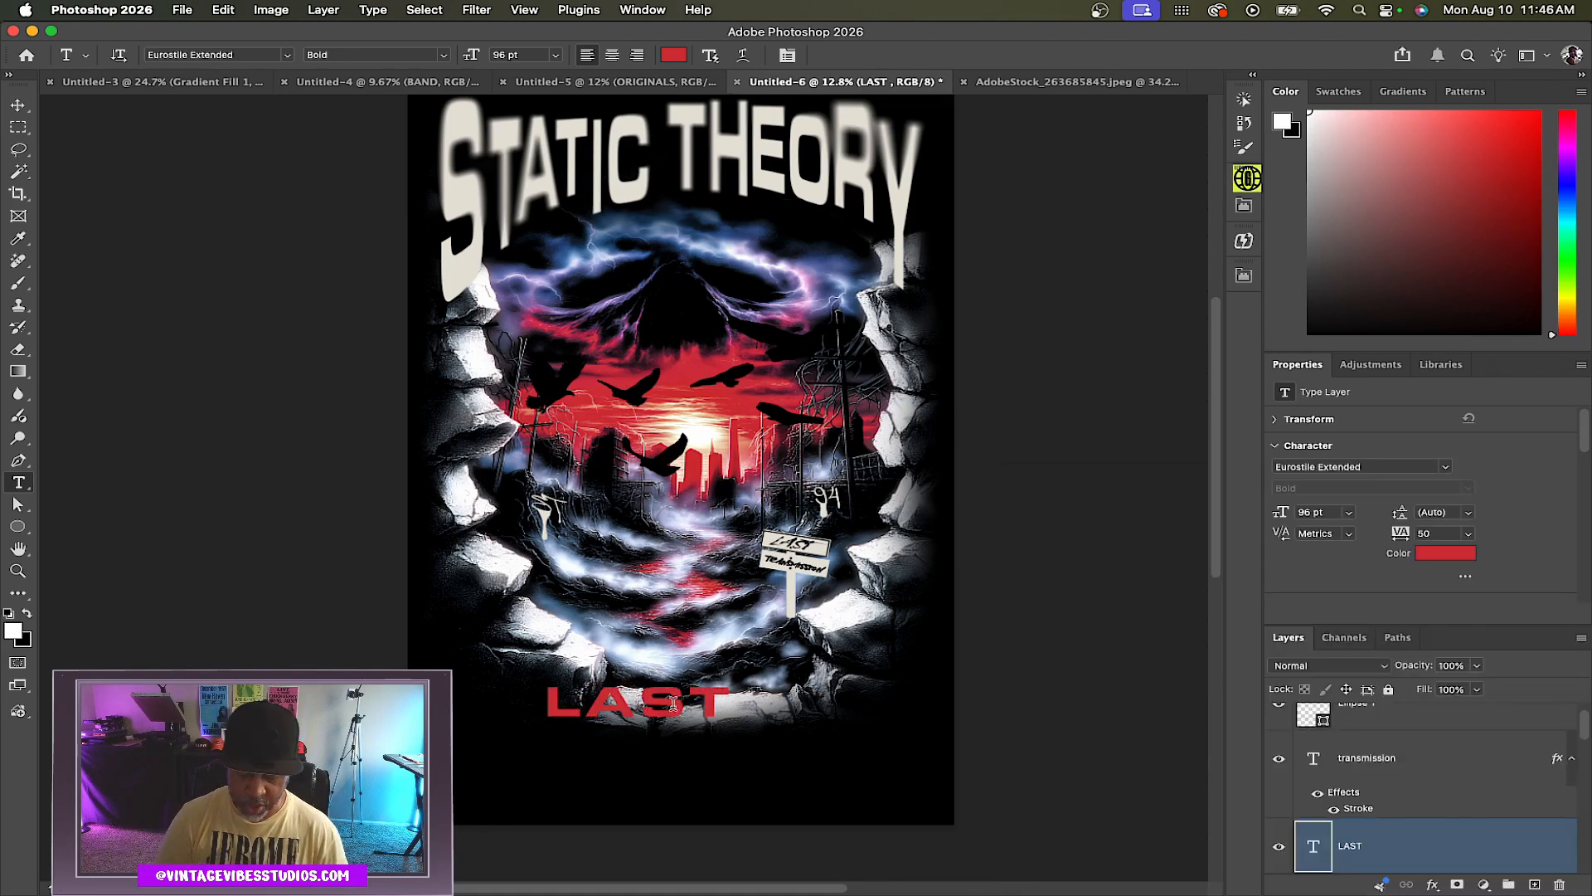
key("v")
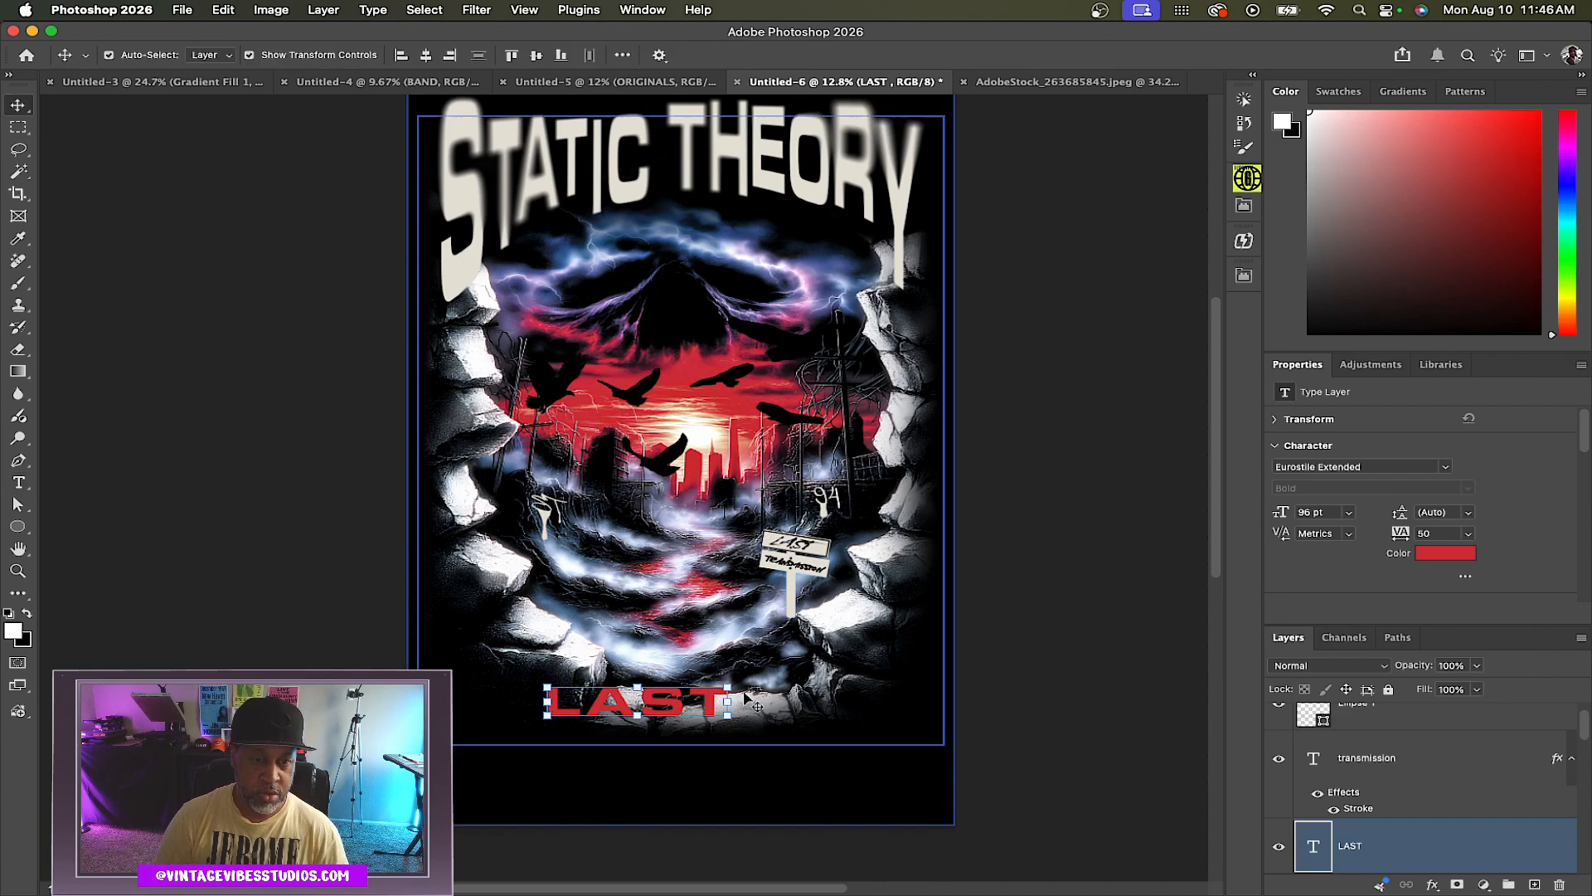
Duplicate the LAST text below itself and change the copy to TRANSMISSON
key("super+j")
left_click_drag(670, 711, 673, 732)
double_click(672, 730)
type("TRANS")
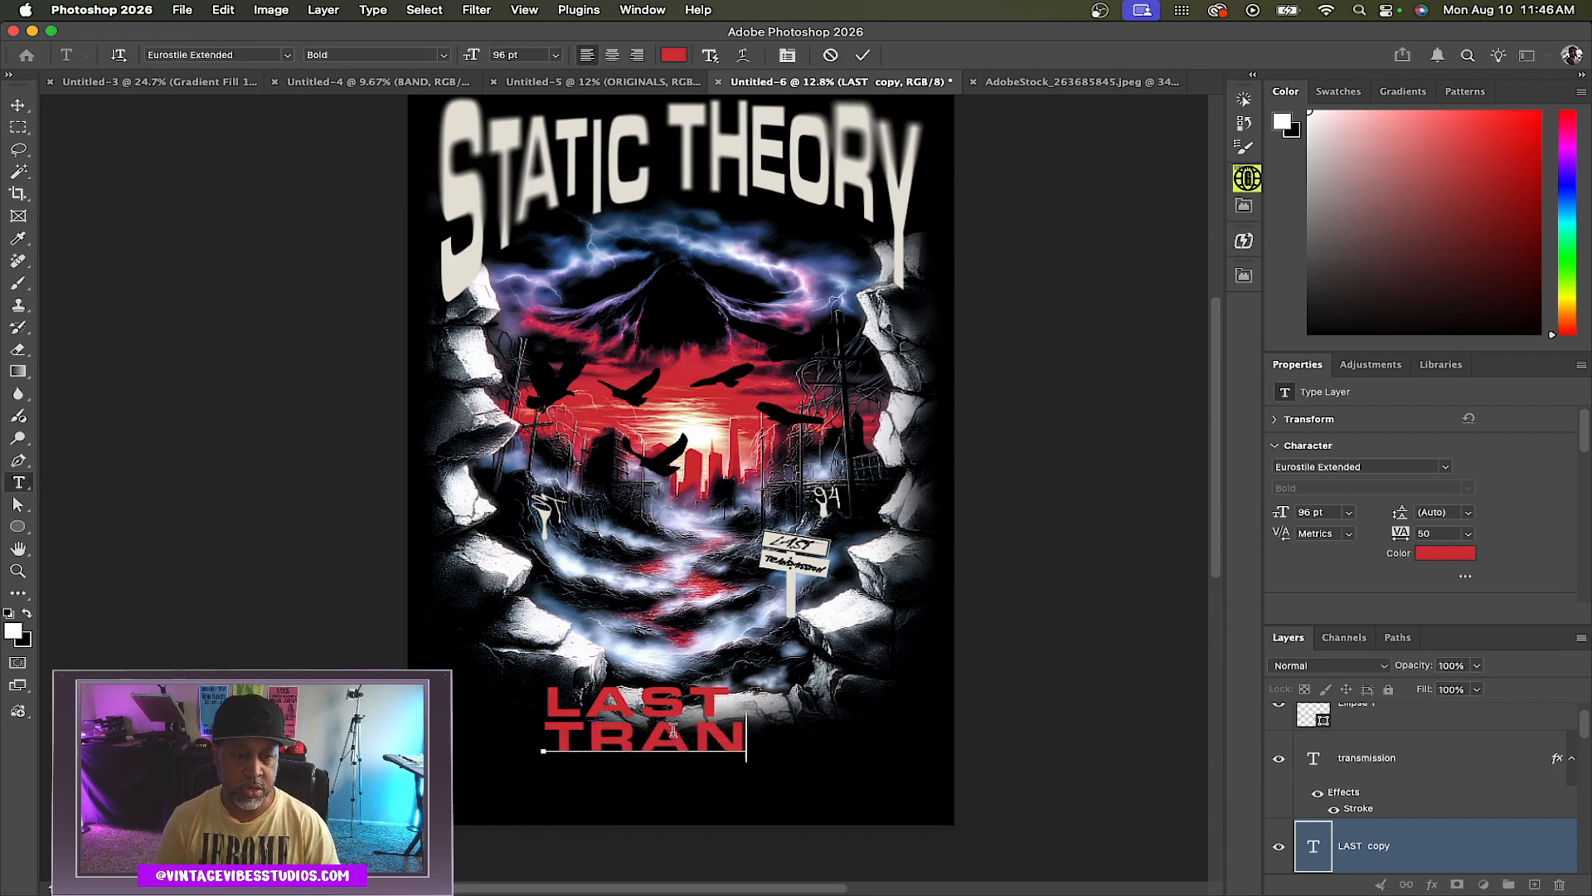
type("MISSON")
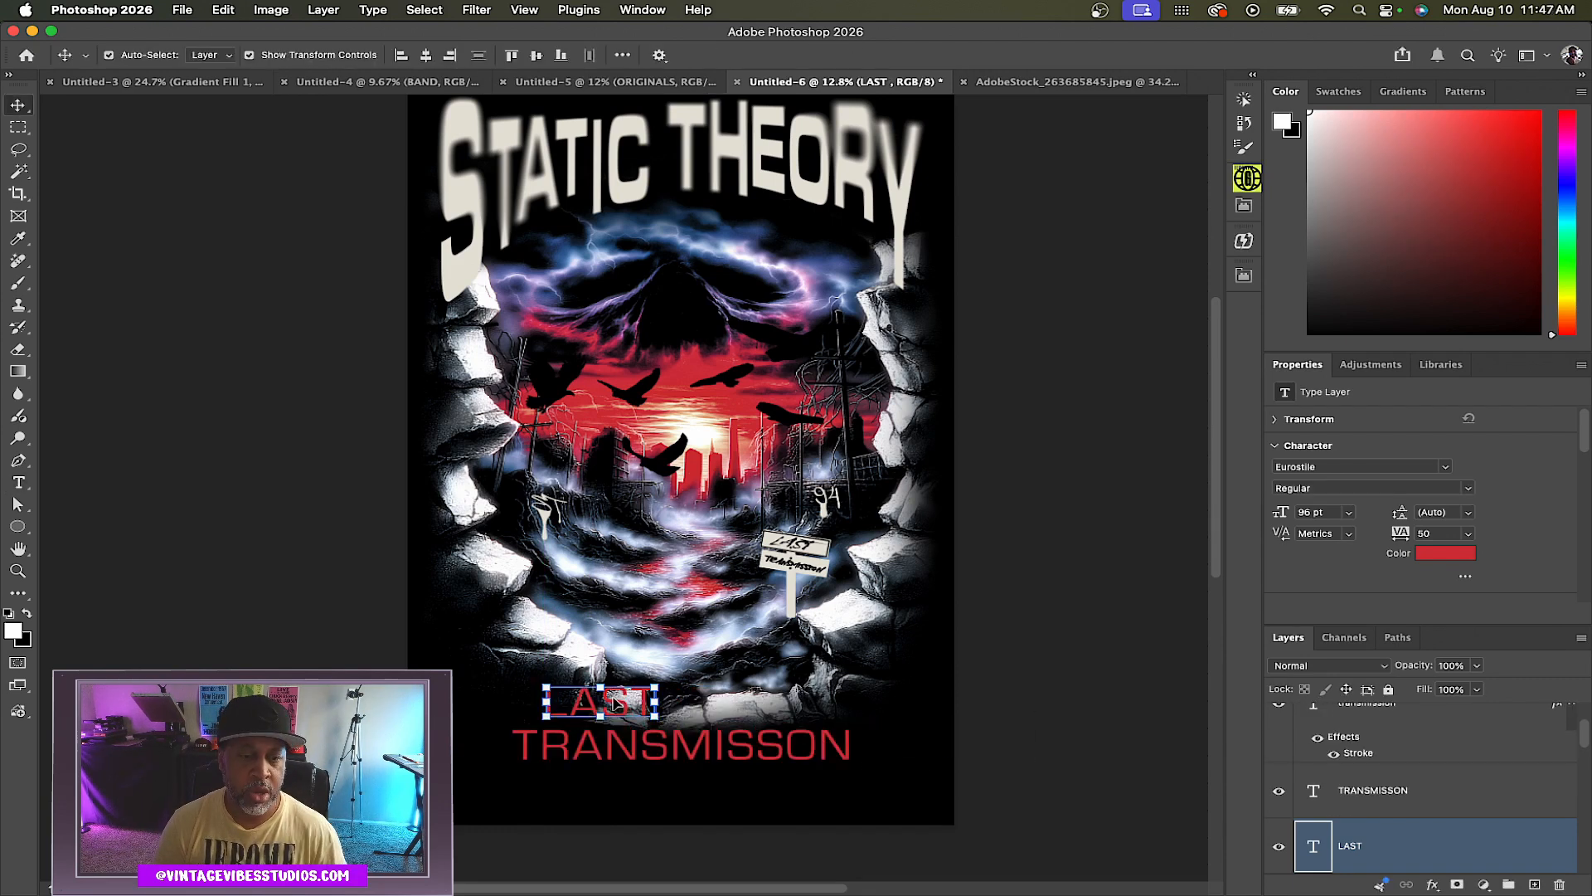
Set the tracking of the LAST text to 440
left_click_drag(622, 705, 701, 702)
left_click(1468, 534)
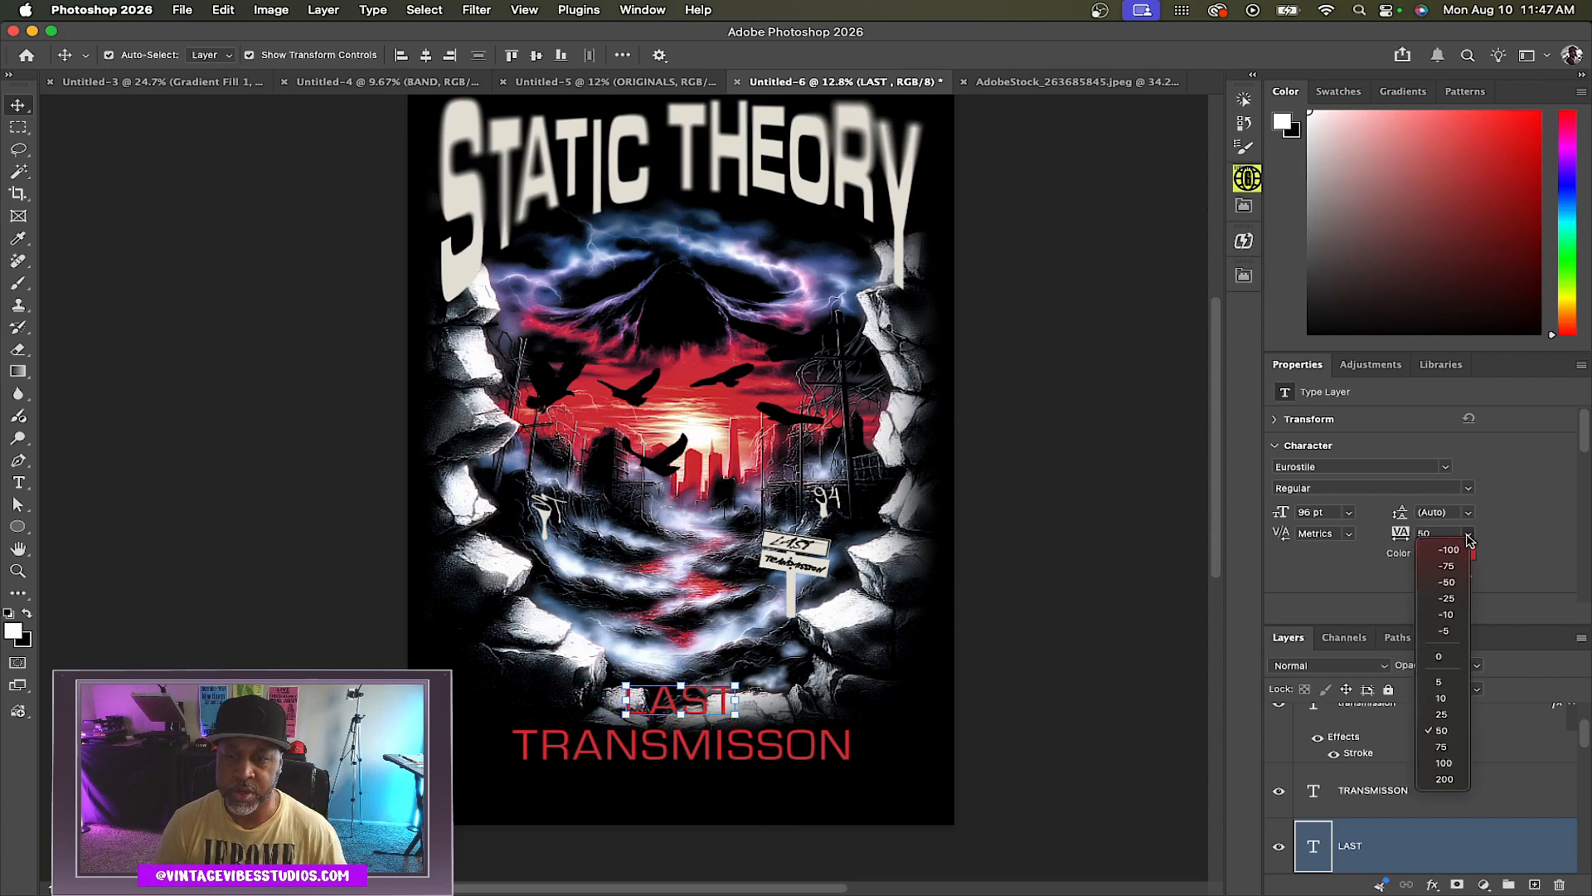
left_click(1444, 780)
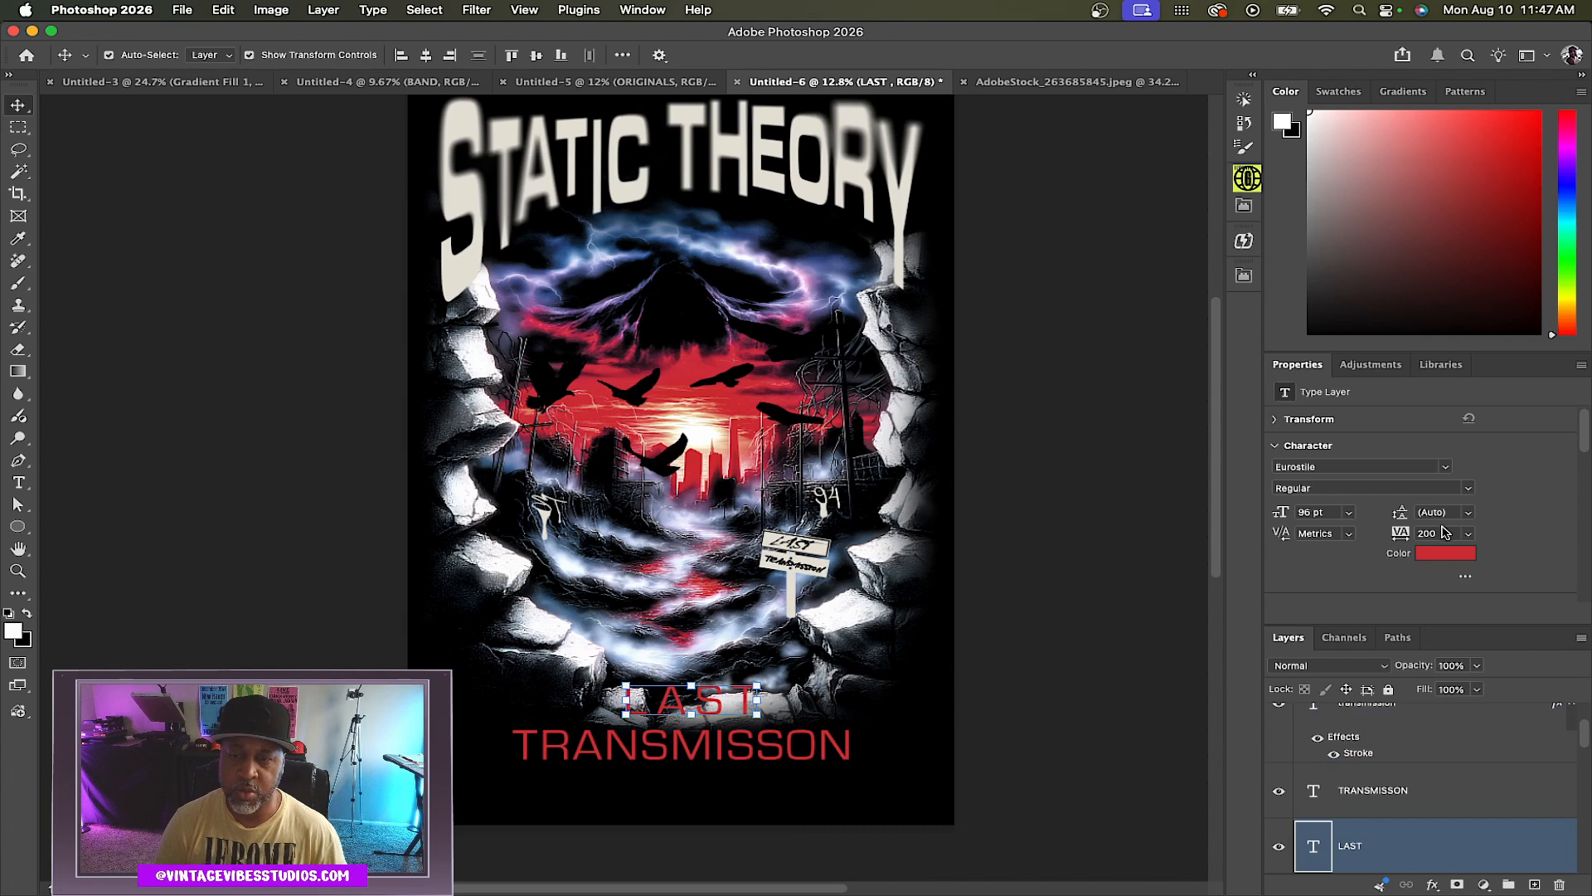
type("400")
key("Return")
key("shift+Up")
key("shift+Up")
key("shift+Up")
key("shift+Up")
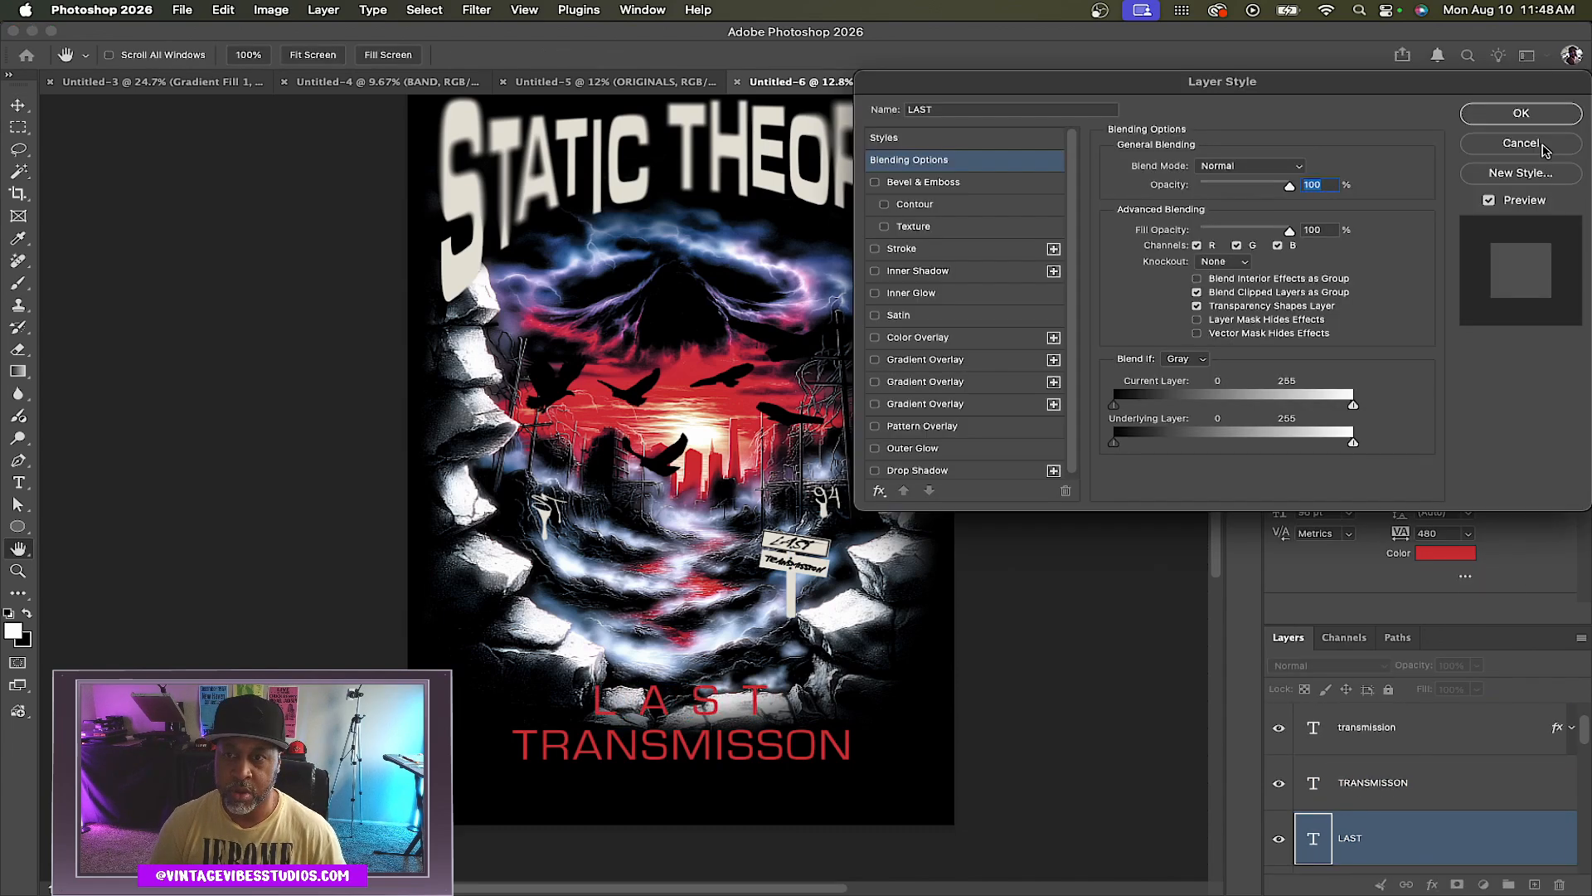
Move the LAST layer above TRANSMISSON and group the two bottom text layers together
key("Escape")
left_click_drag(1396, 839, 1395, 770)
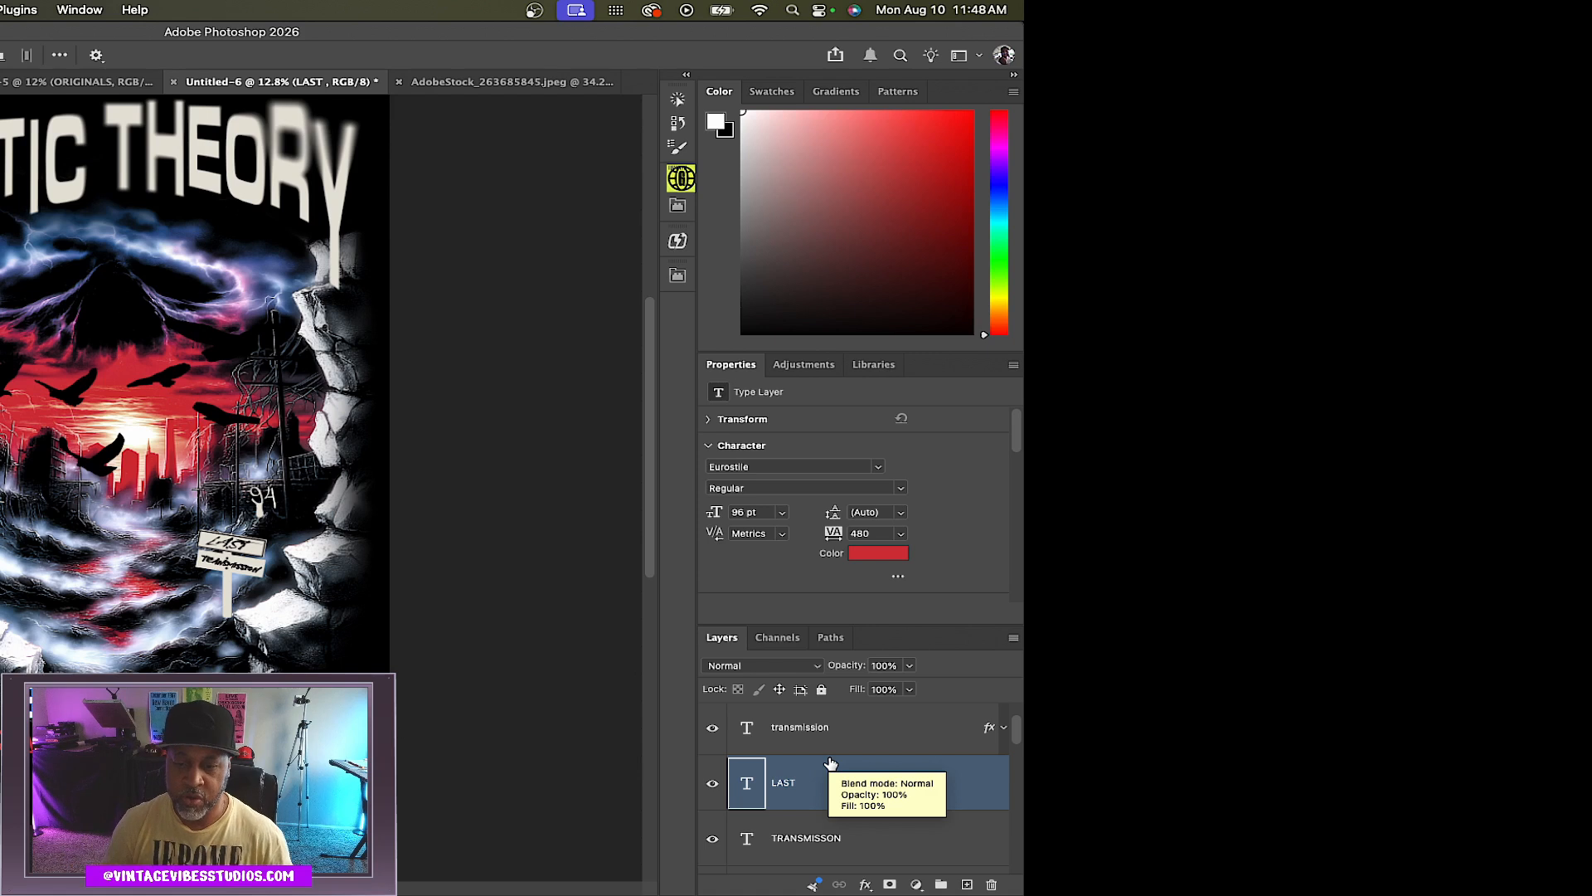
scroll(849, 799, "down", 1)
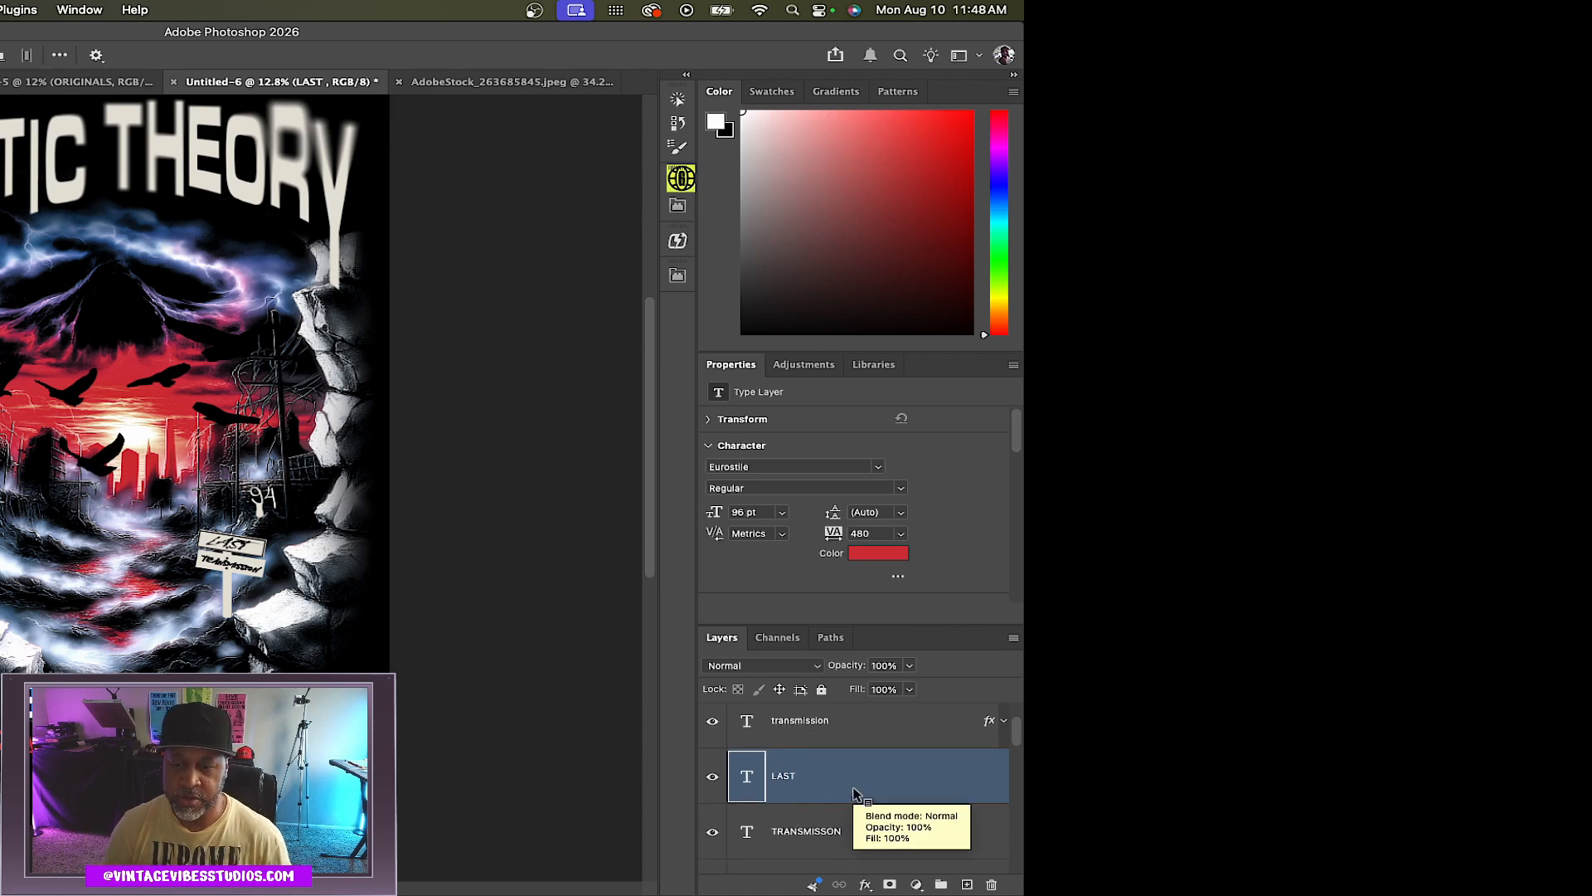
left_click(880, 842, "shift")
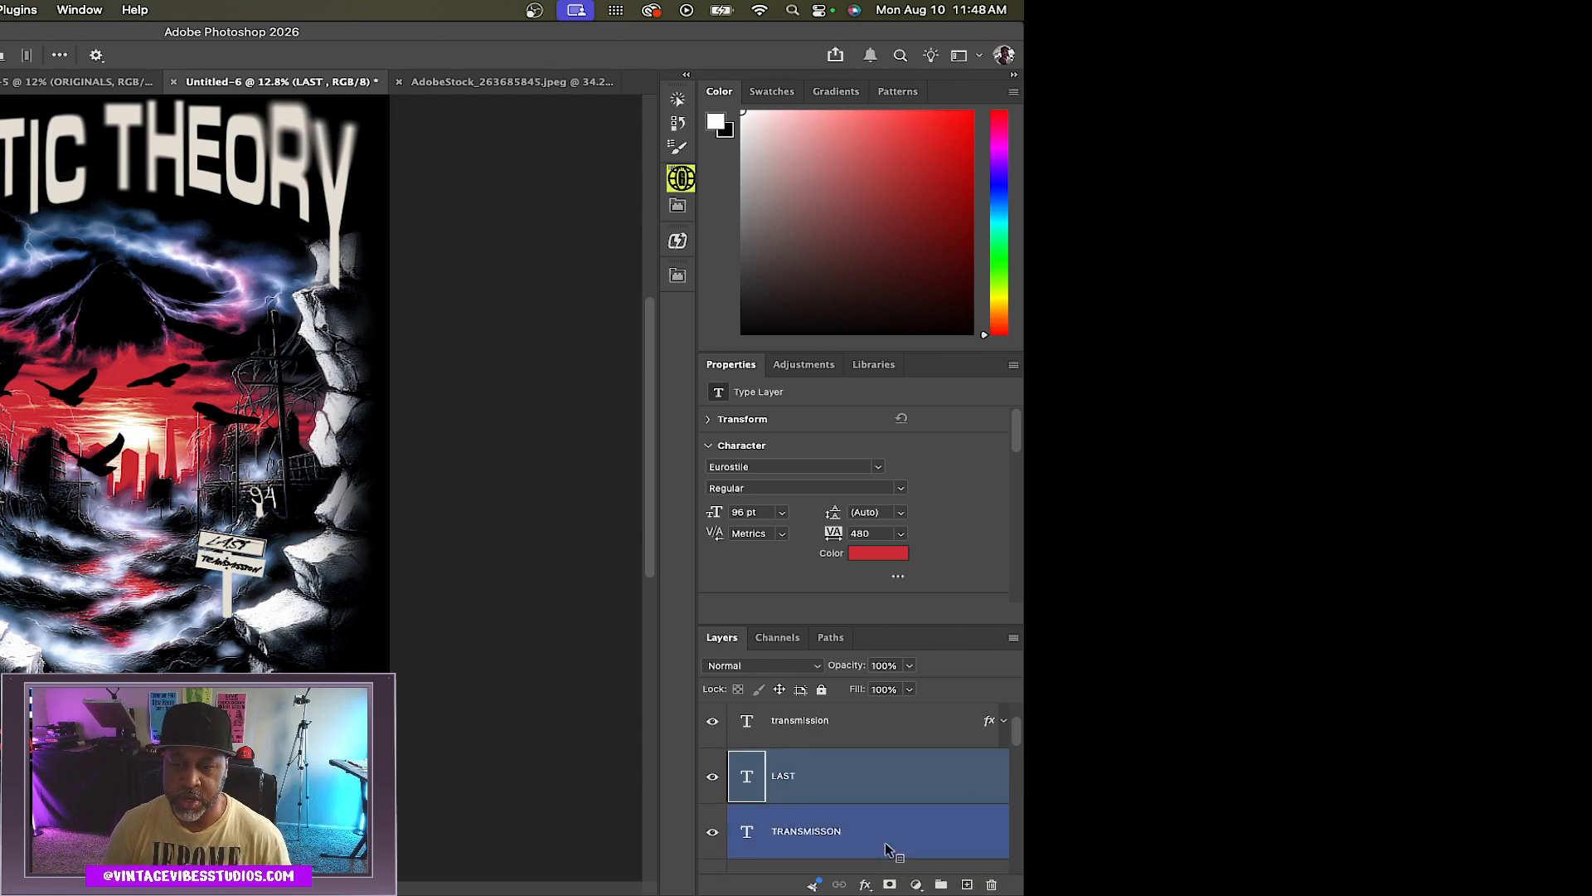
key("super+g")
Name the new group LOWER TEXT and collapse it
left_click(794, 760)
double_click(784, 762)
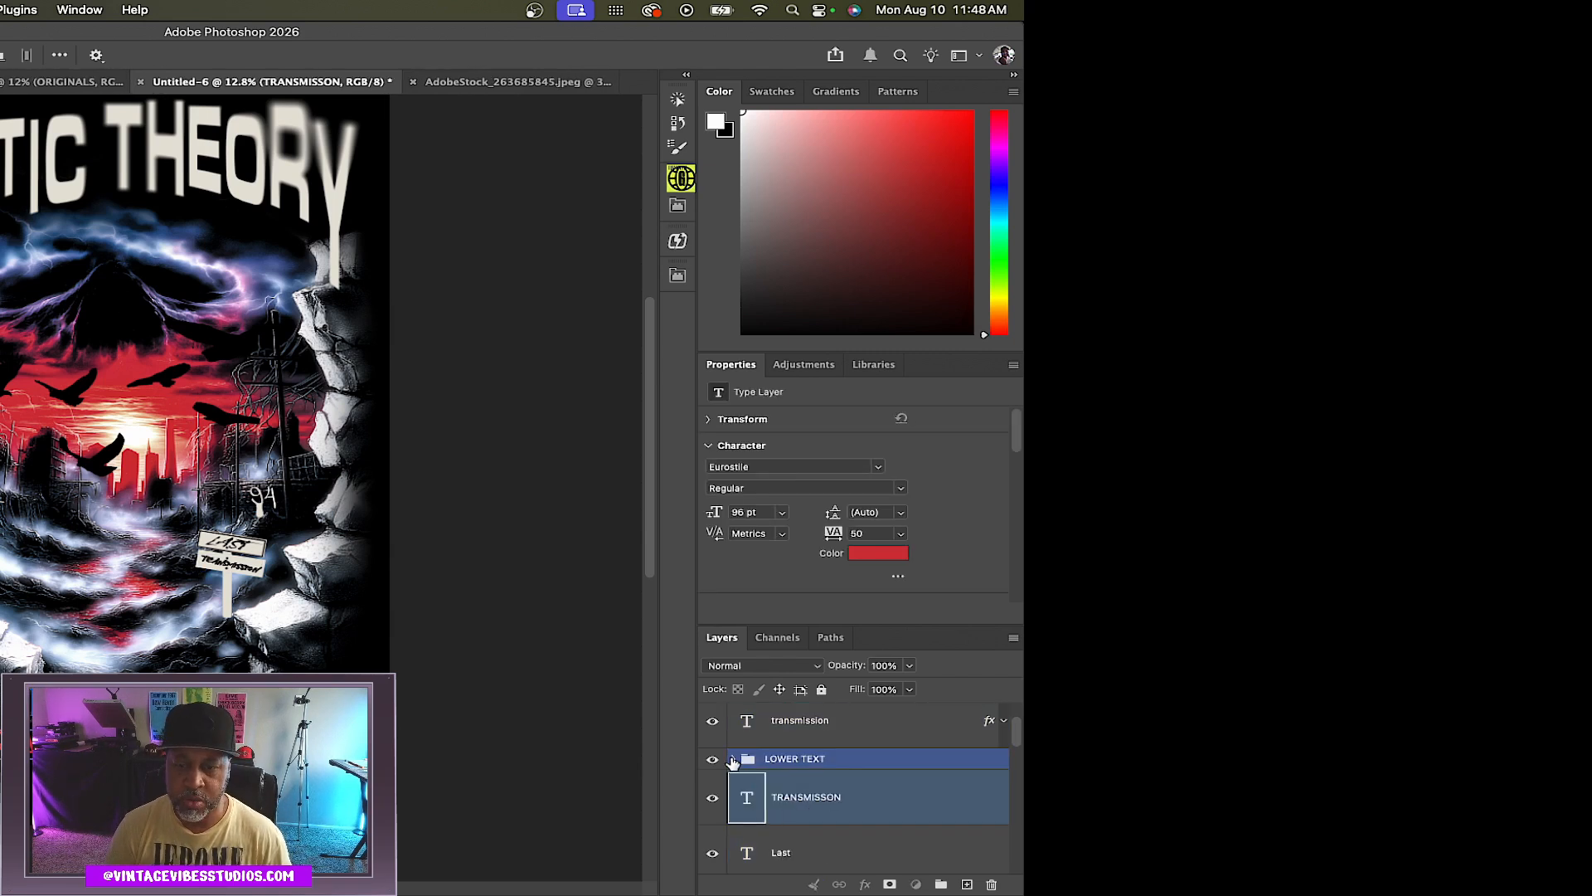
left_click(733, 759)
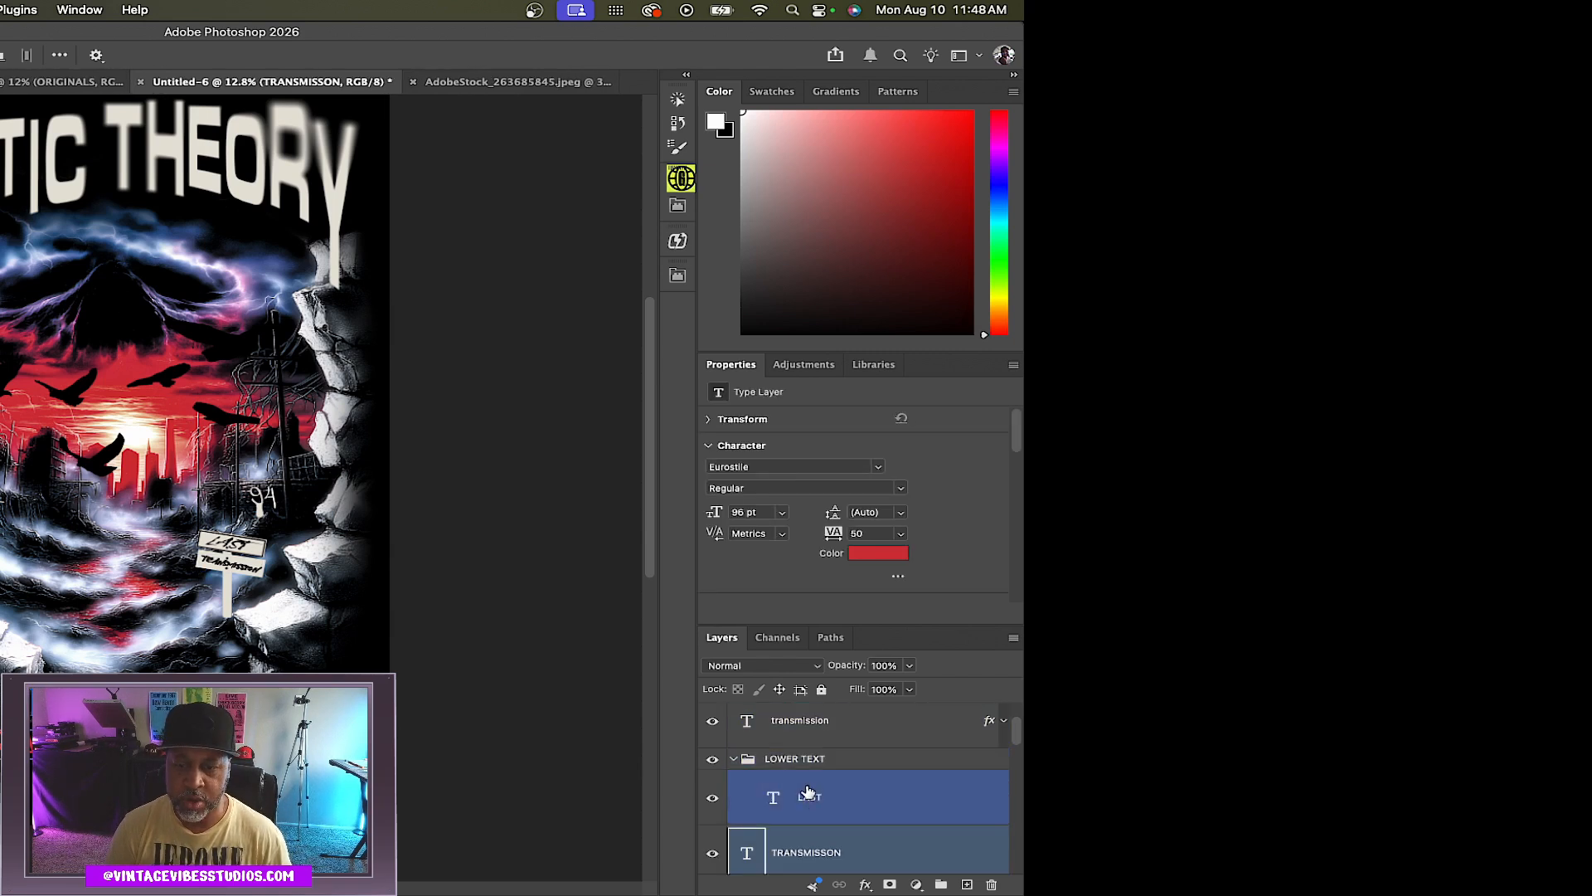
left_click(834, 798)
scroll(834, 804, "down", 2)
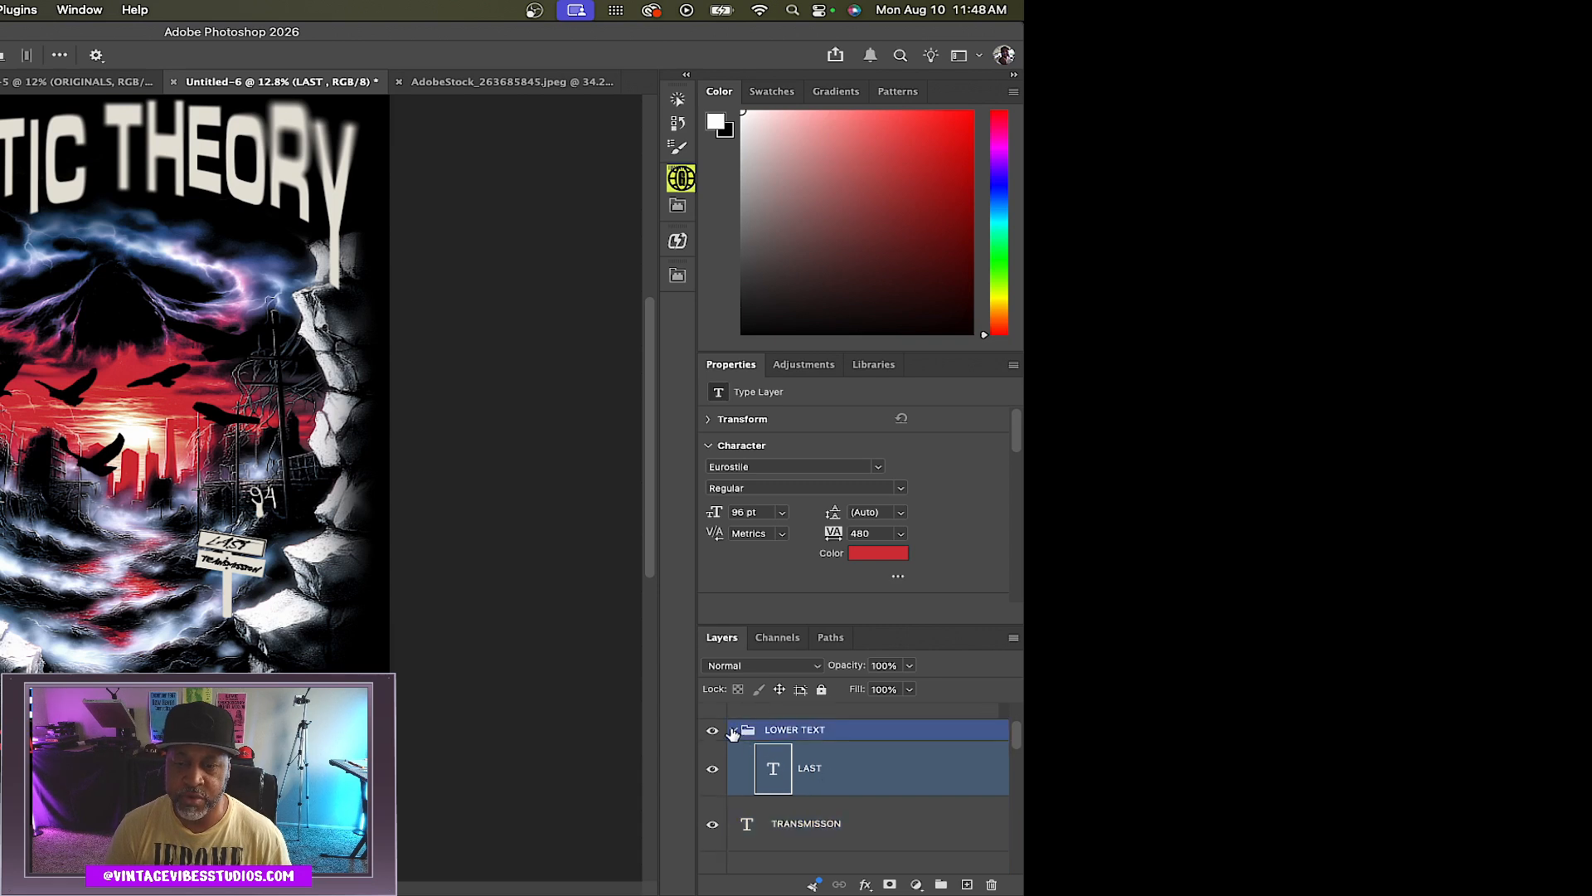
left_click(733, 731)
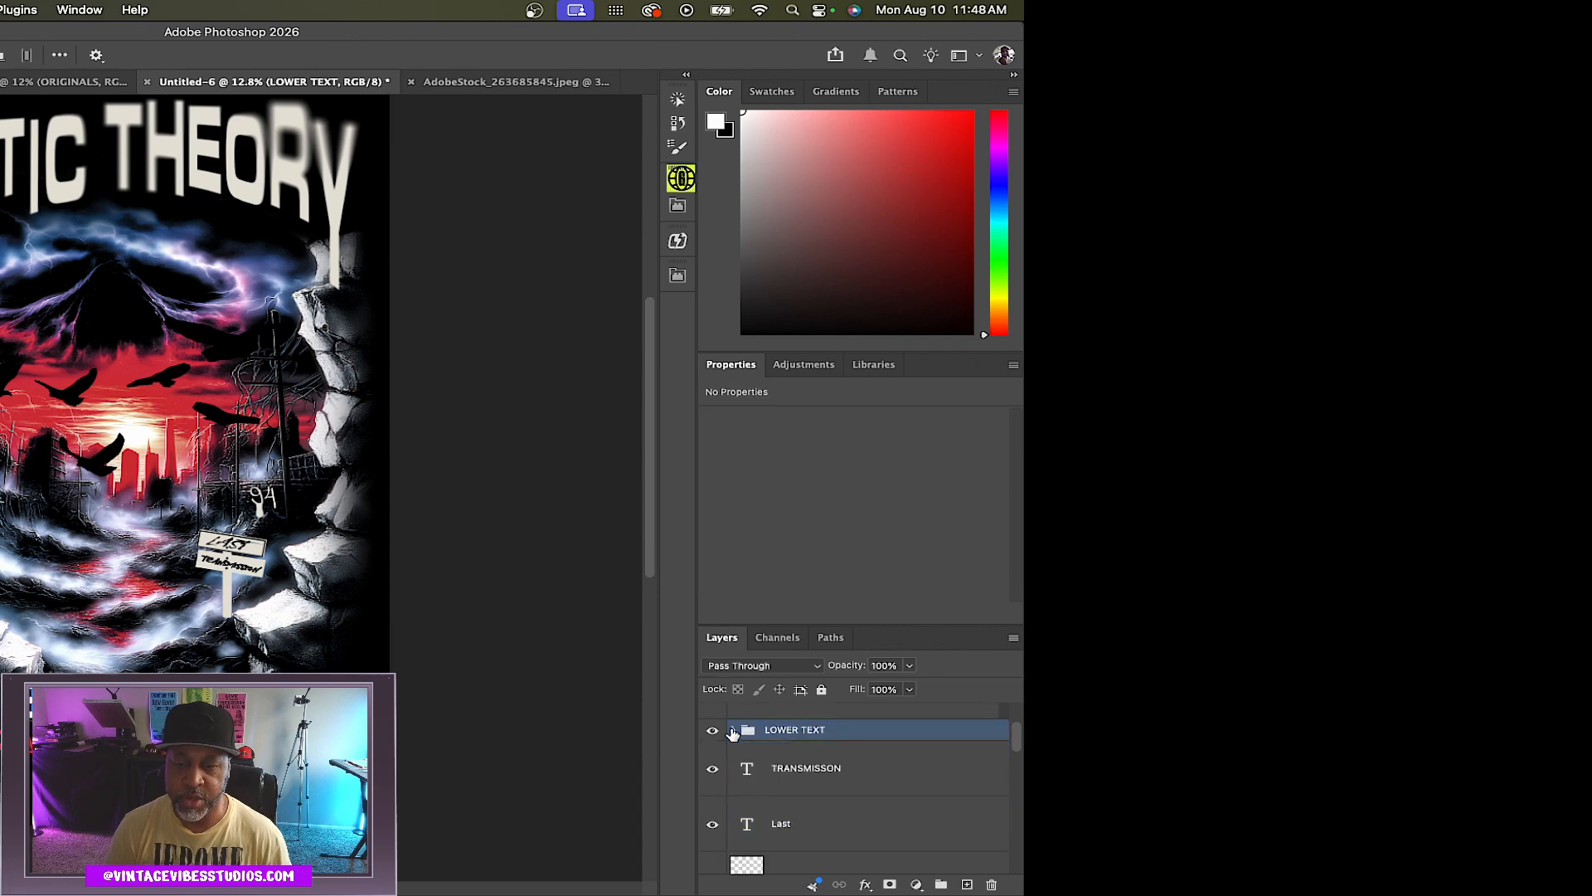
Group the signpost's TRANSMISSON and Last text layers
left_click(894, 775)
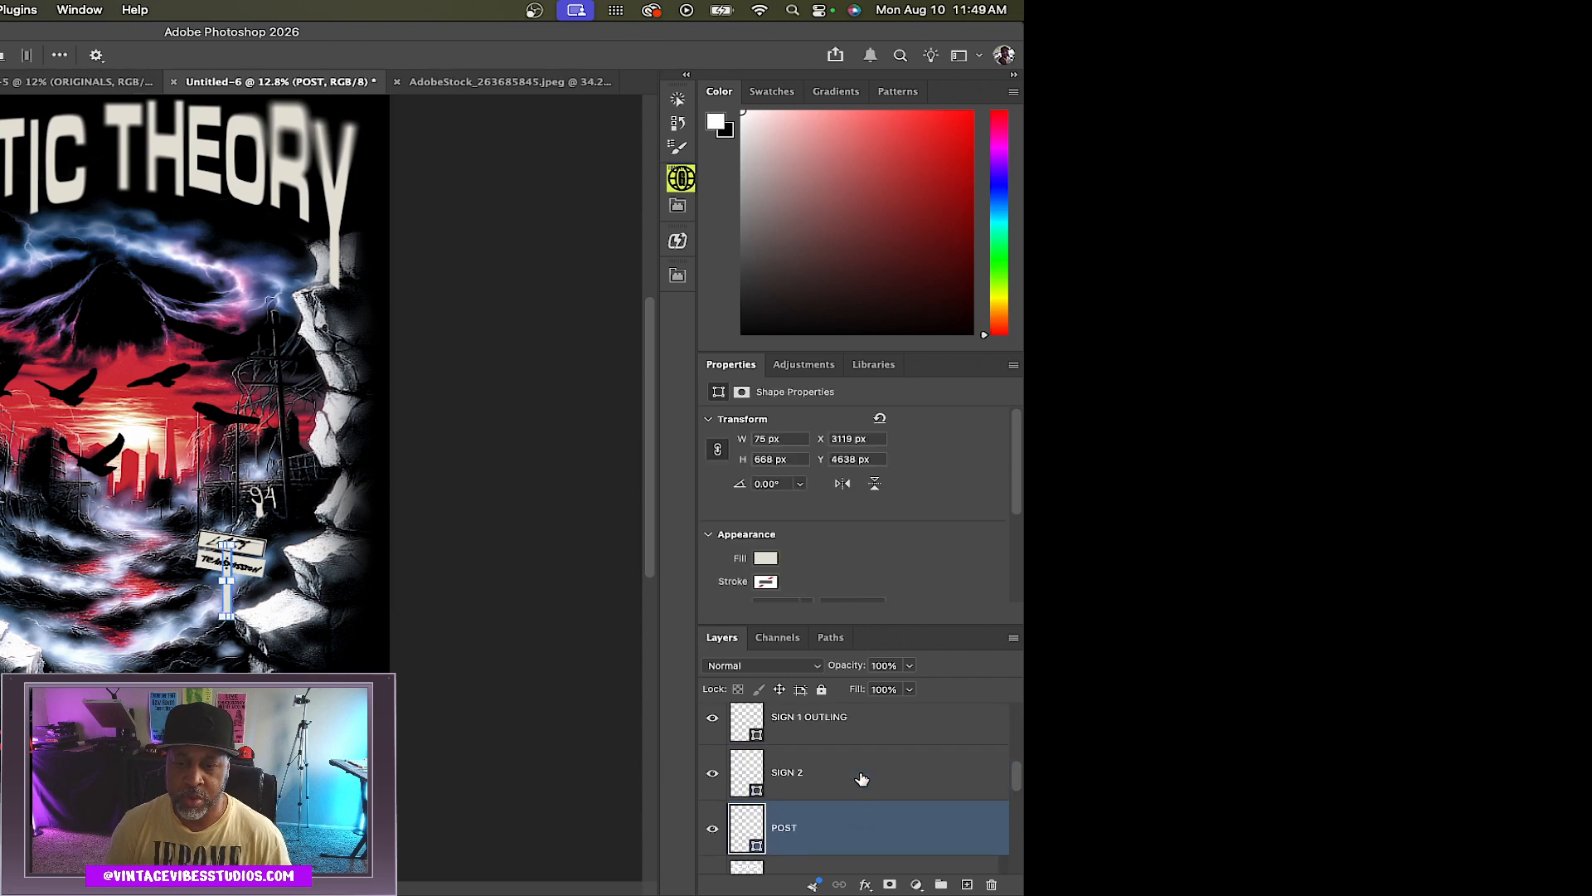
scroll(862, 779, "up", 4)
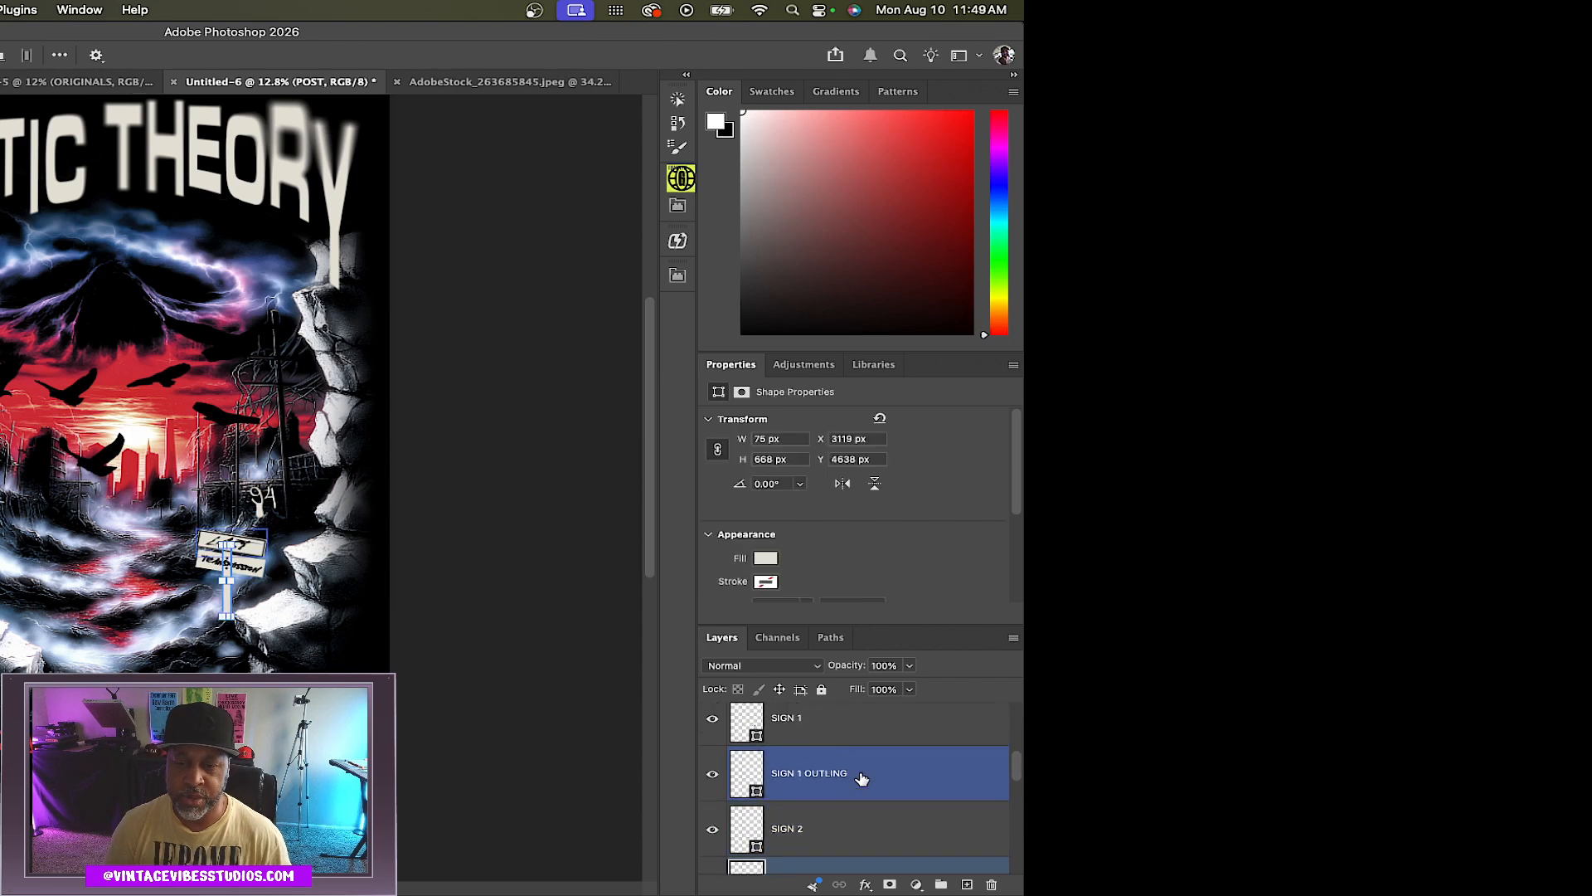
scroll(862, 779, "up", 2)
left_click(875, 756, "shift")
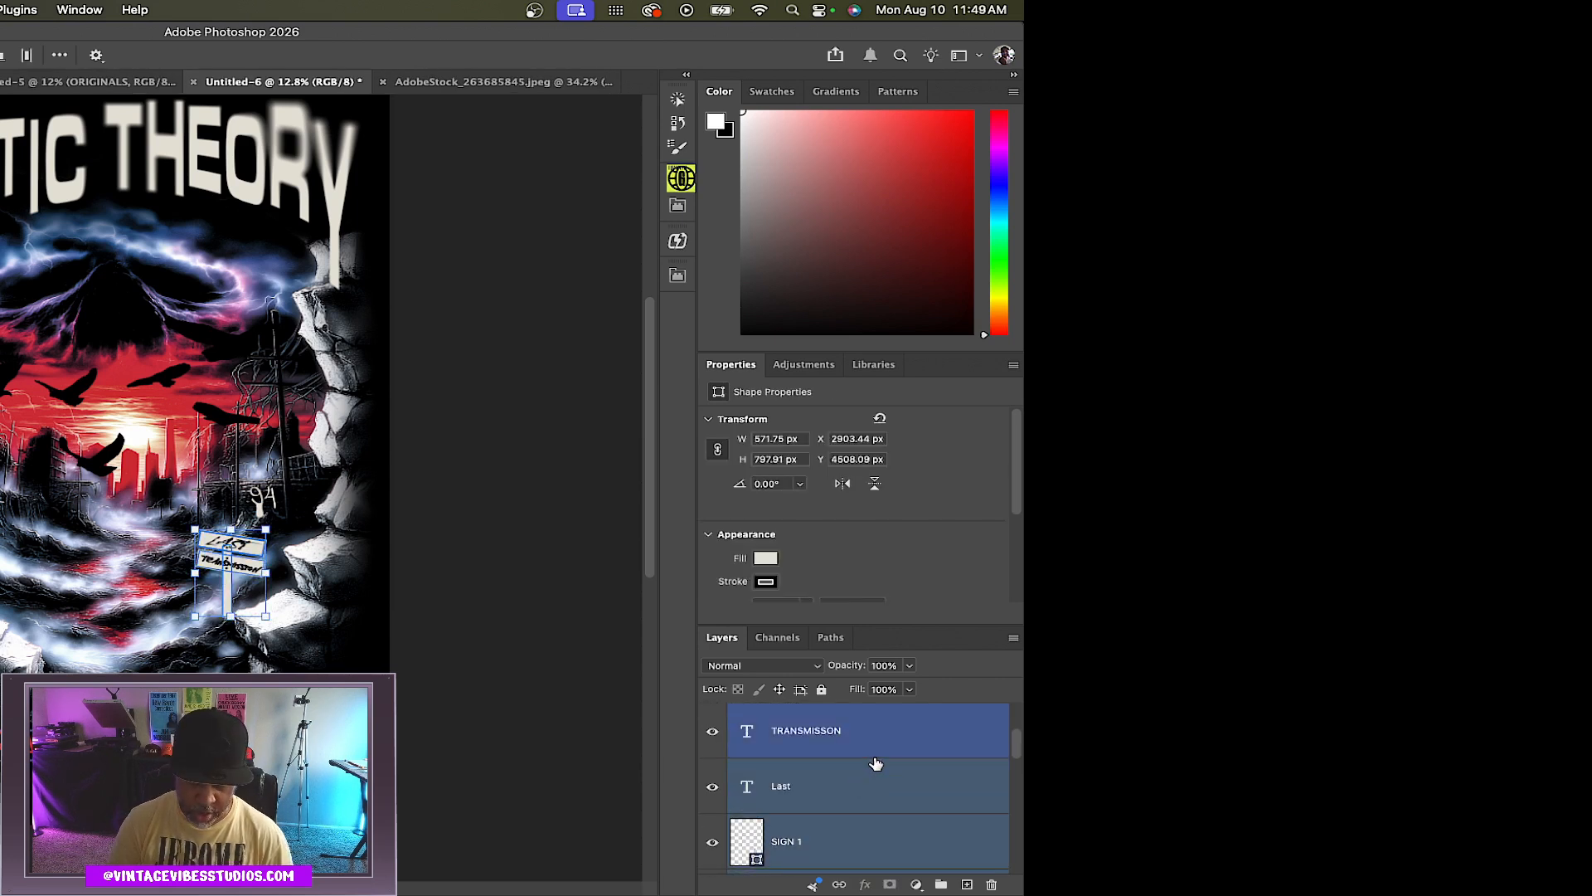
key("super+g")
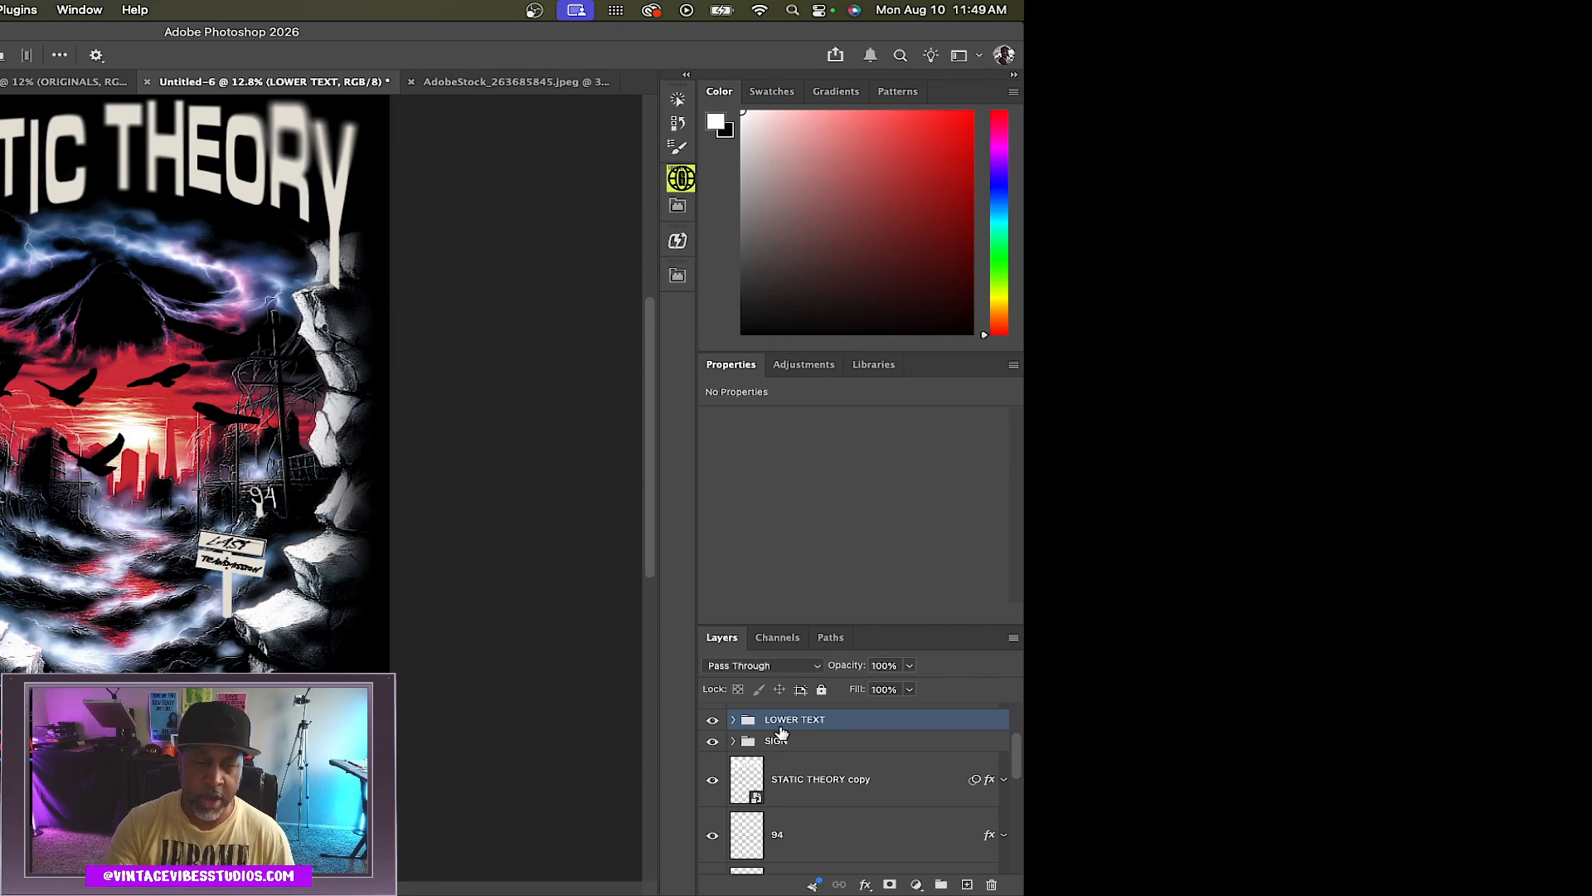
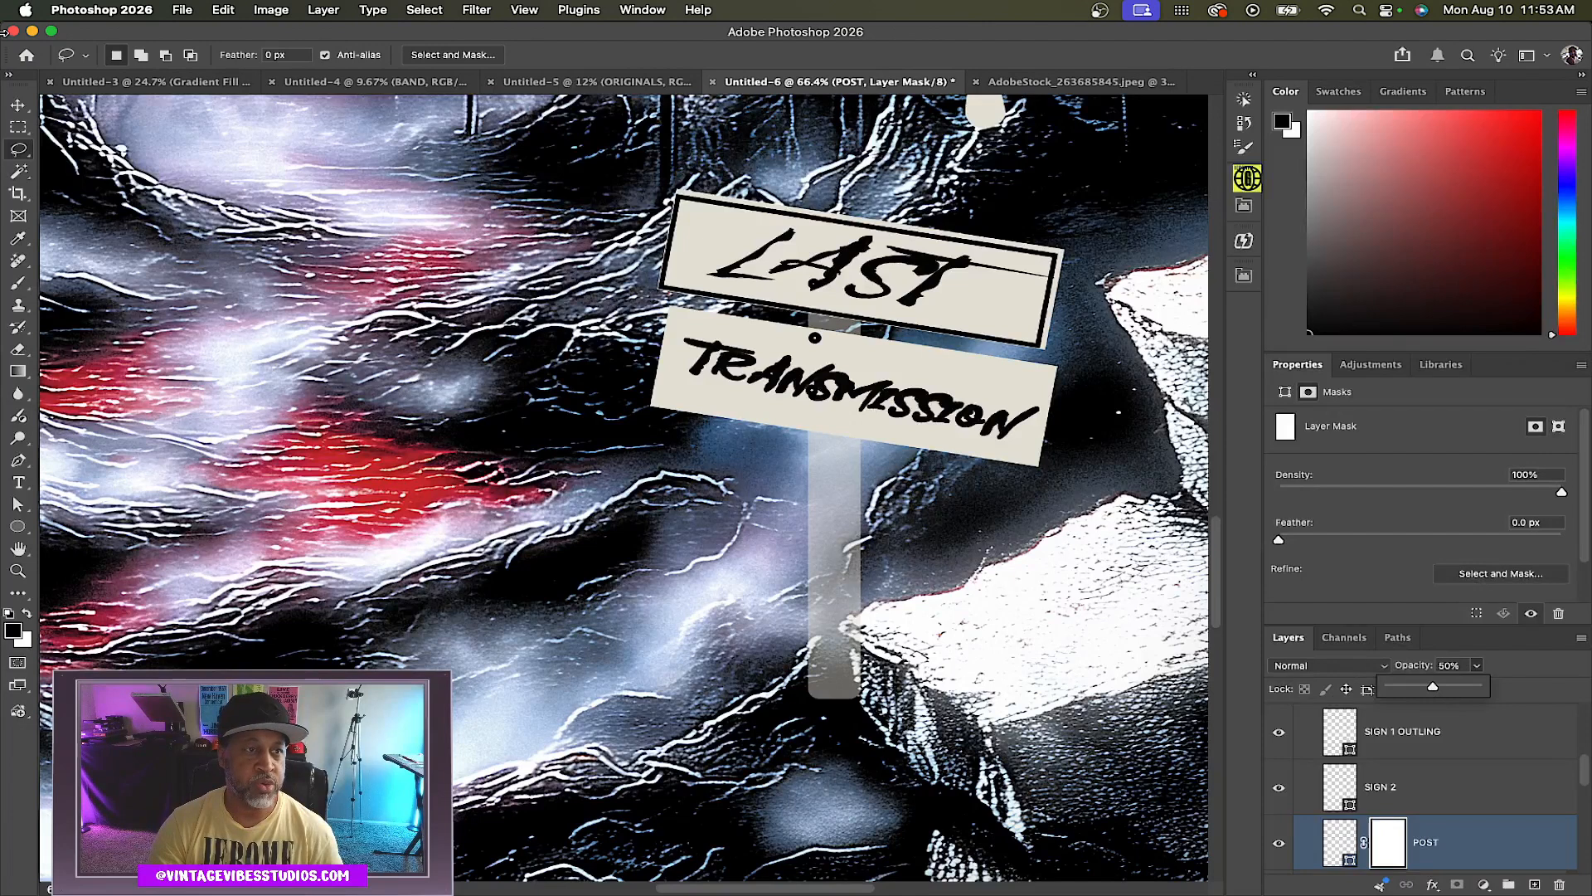
Mask out the bottom end of the signpost's post with a small lasso selection on the POST layer mask
left_click(880, 602)
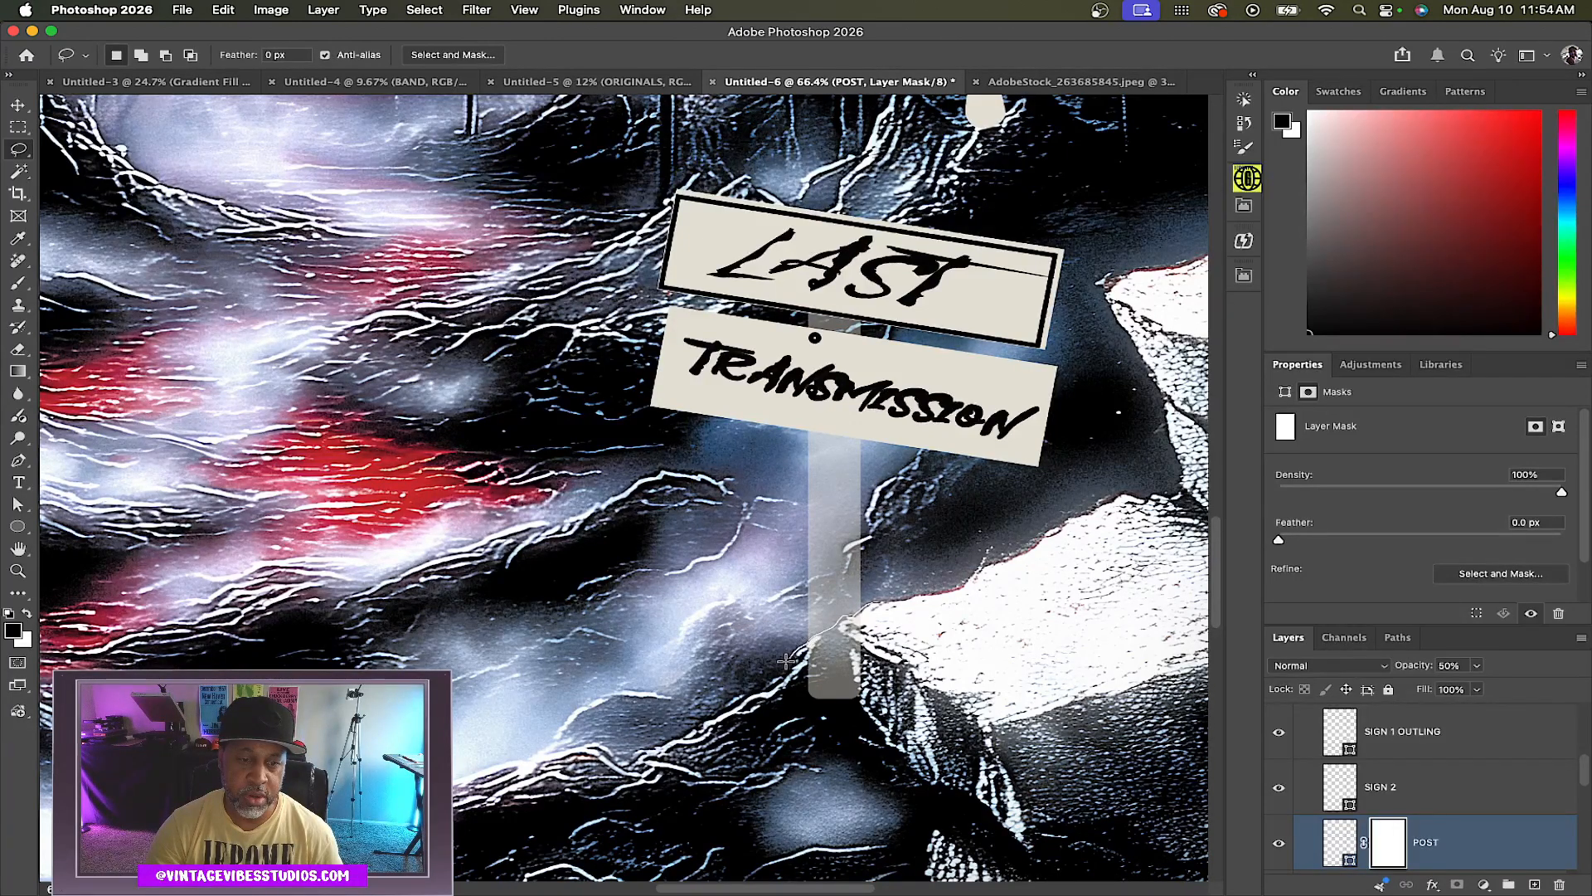
left_click_drag(909, 661, 910, 602)
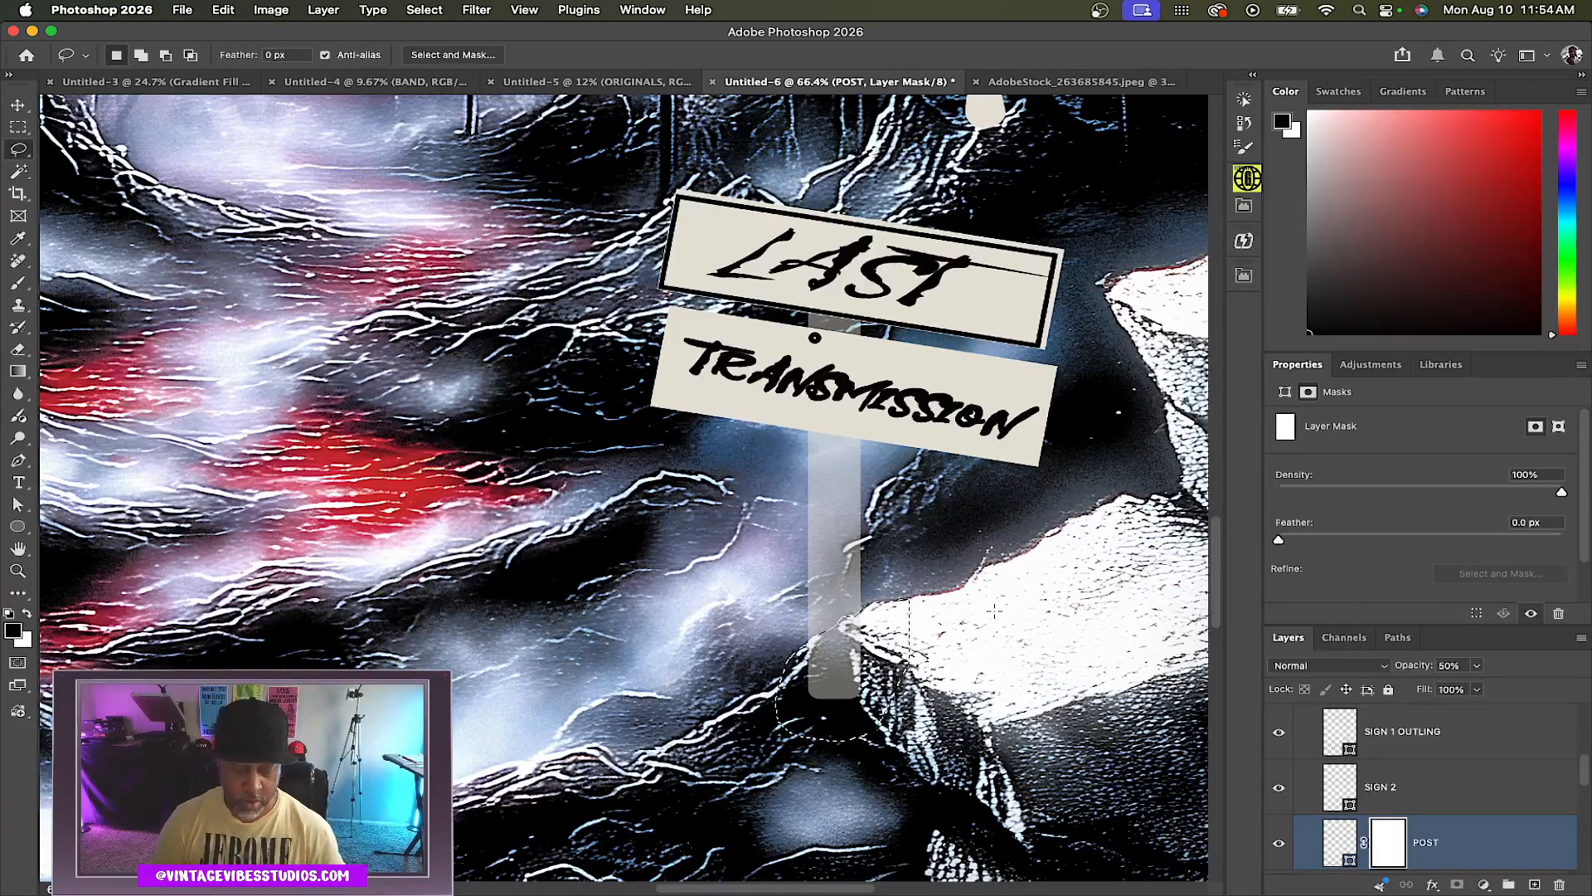
key("x")
key("BackSpace")
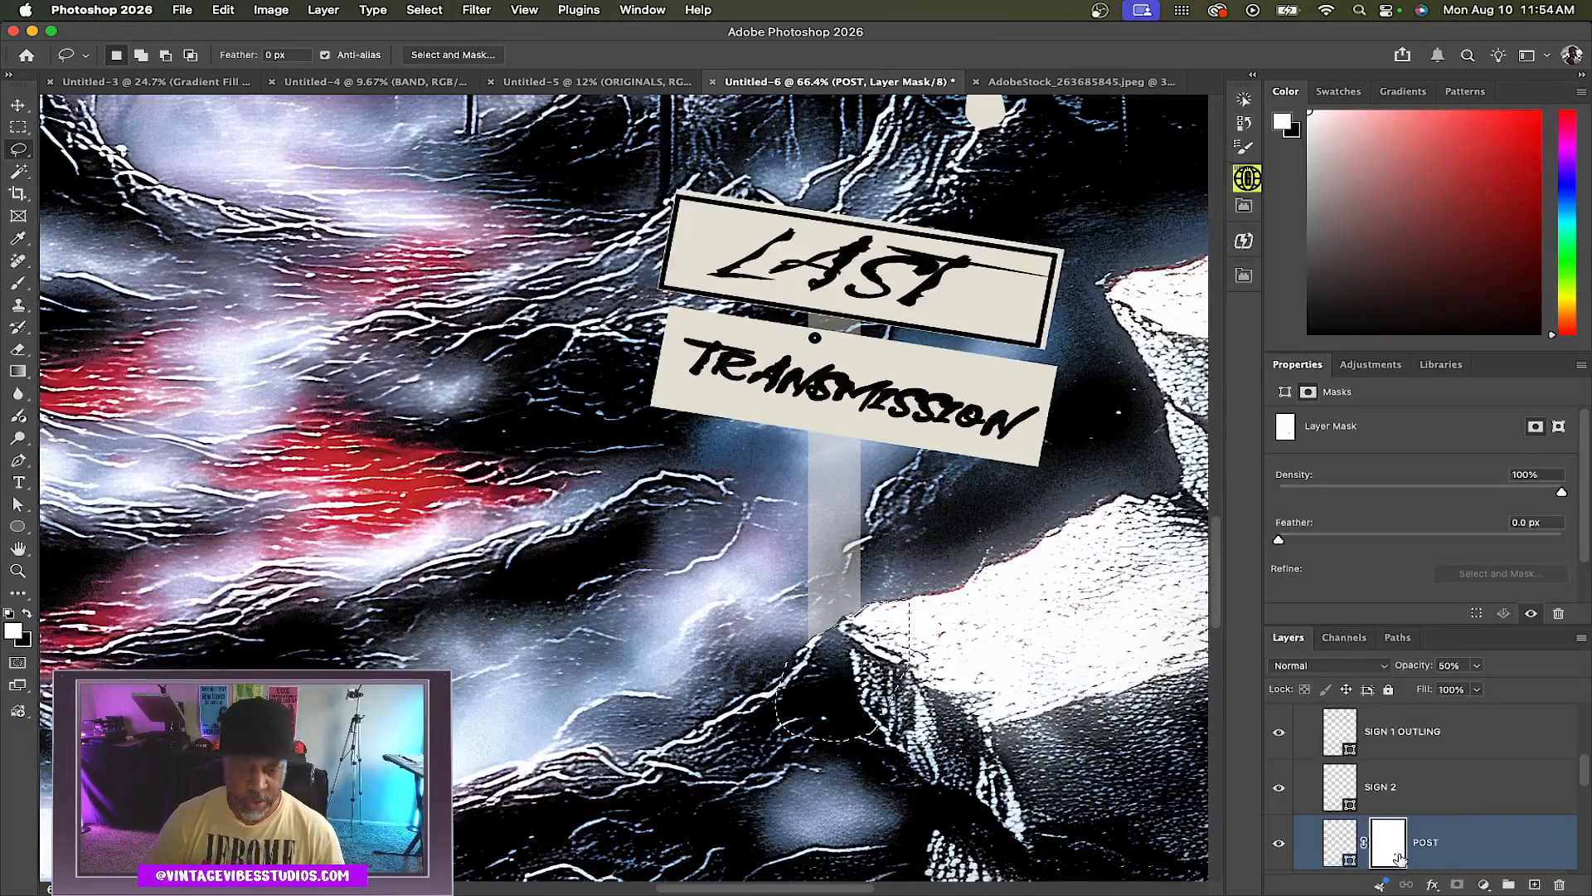
left_click(898, 618)
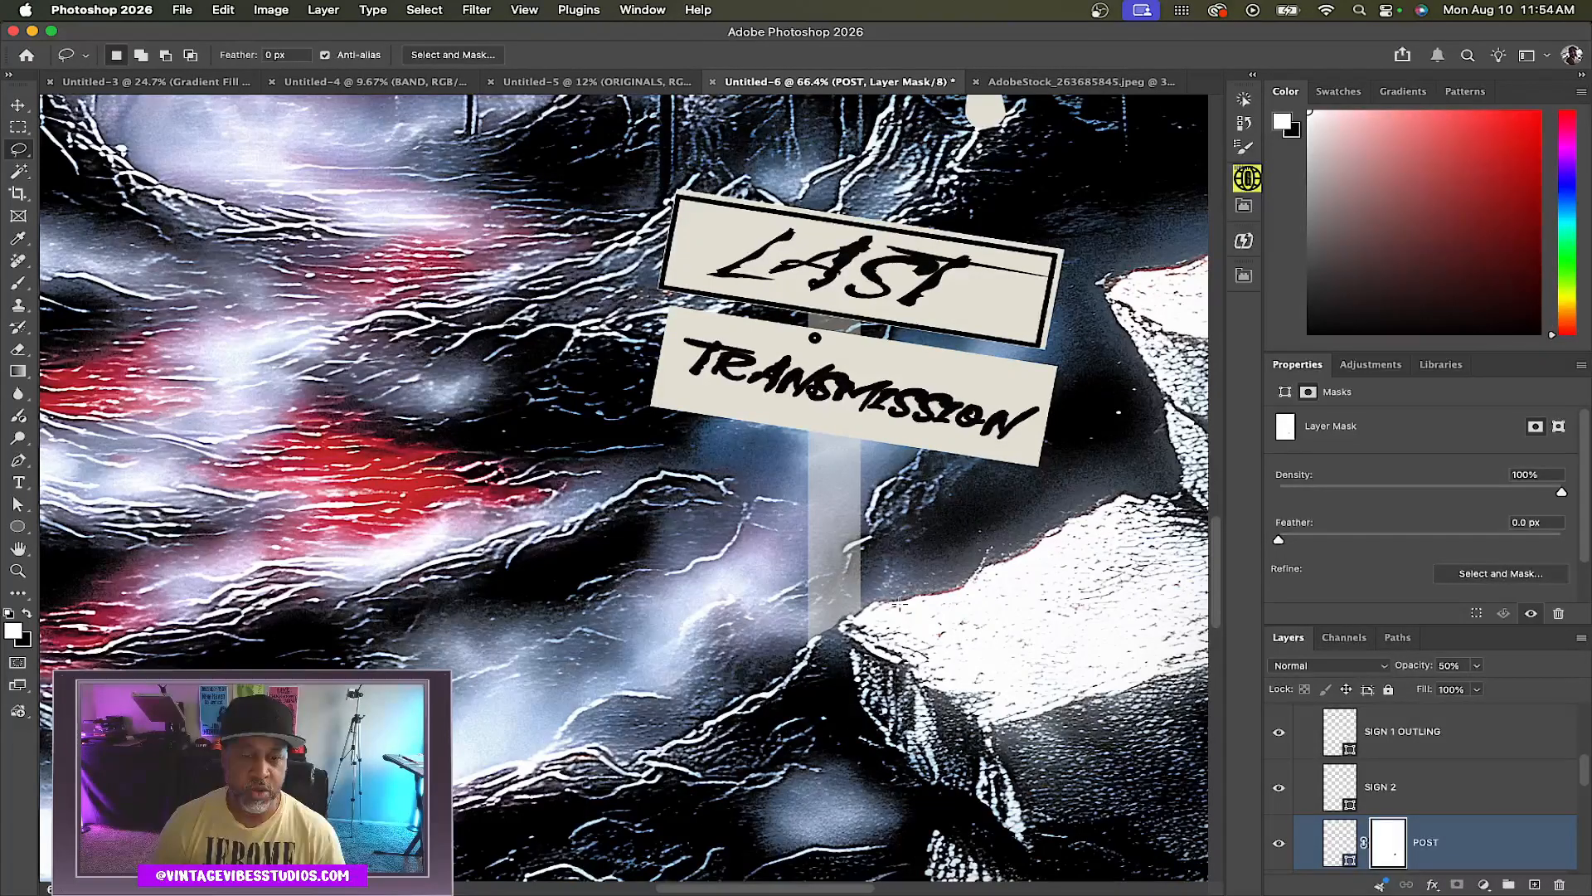
Inspect the base of the post up close and then the whole poster layout
scroll(896, 615, "up", 5)
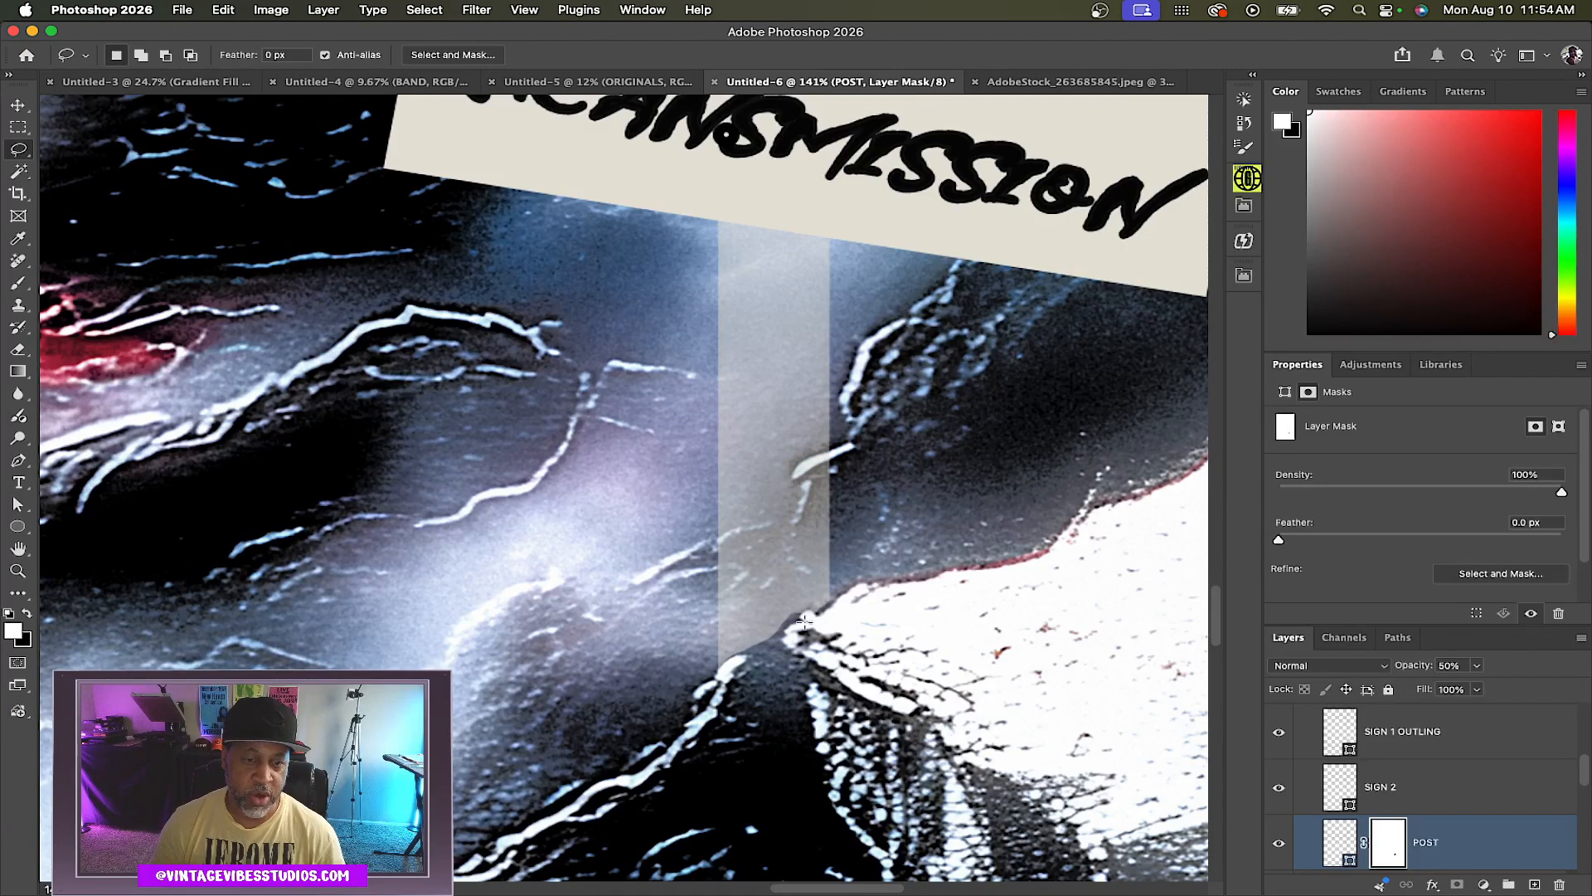
key("v")
key("0")
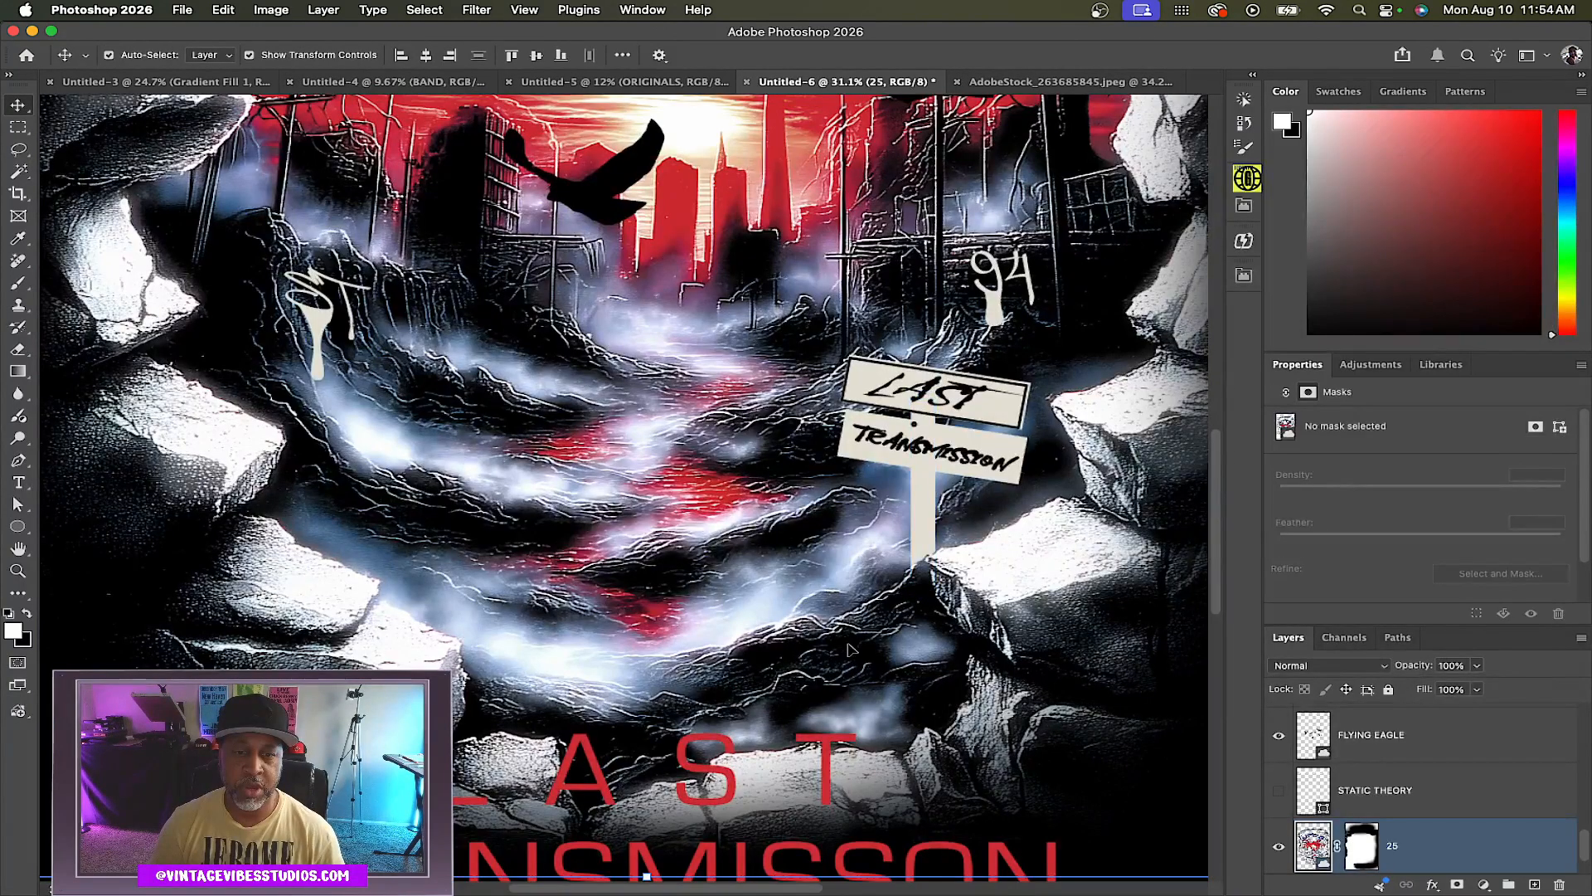
scroll(846, 643, "down", 2)
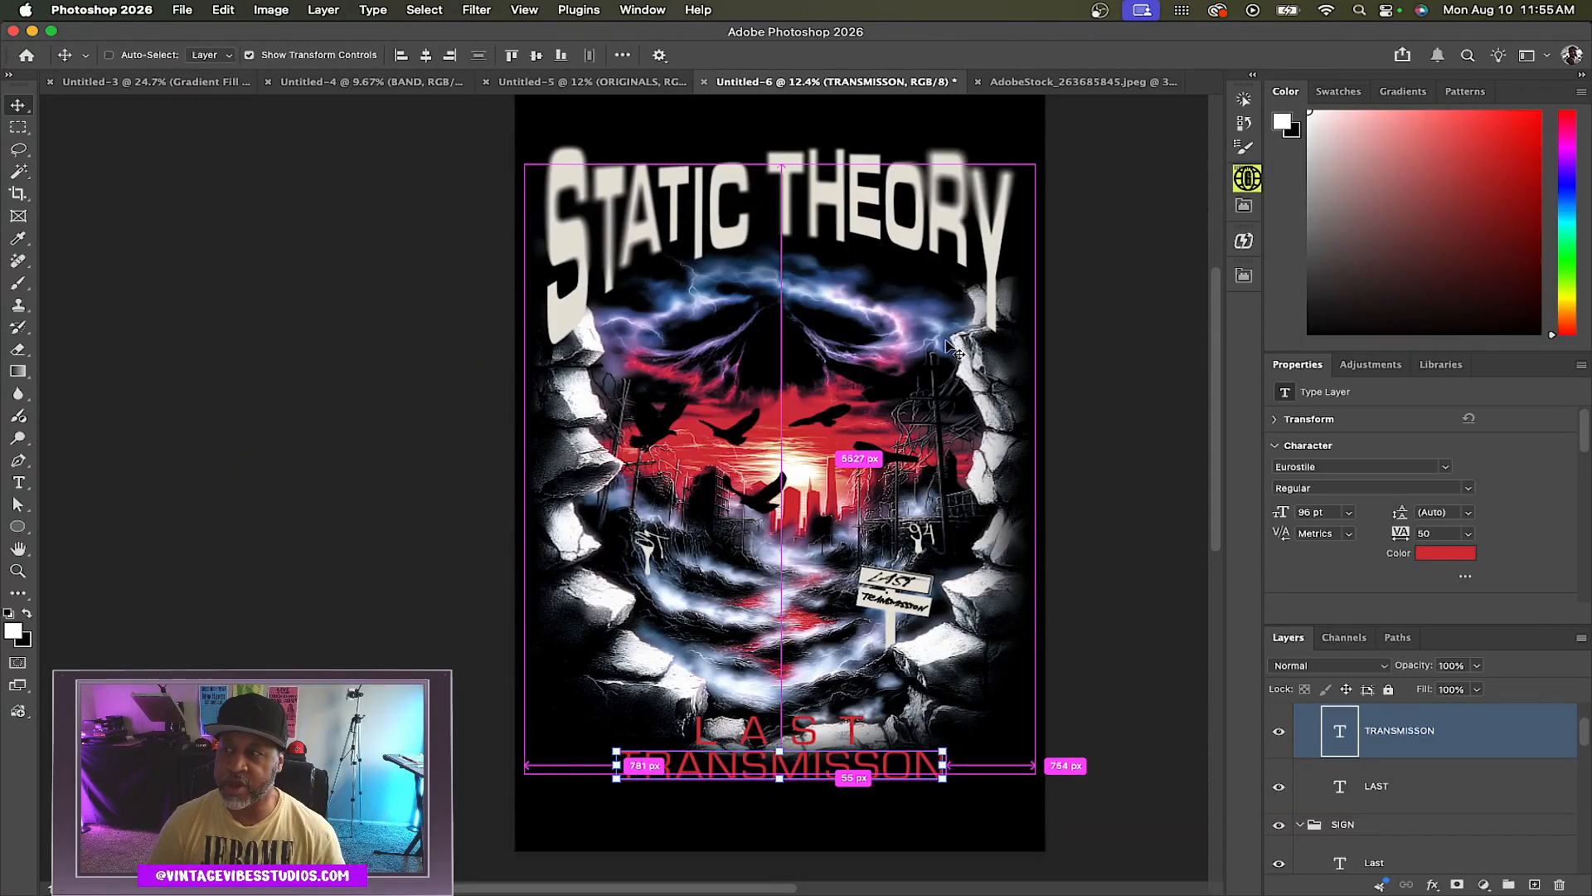
scroll(949, 346, "up", 3)
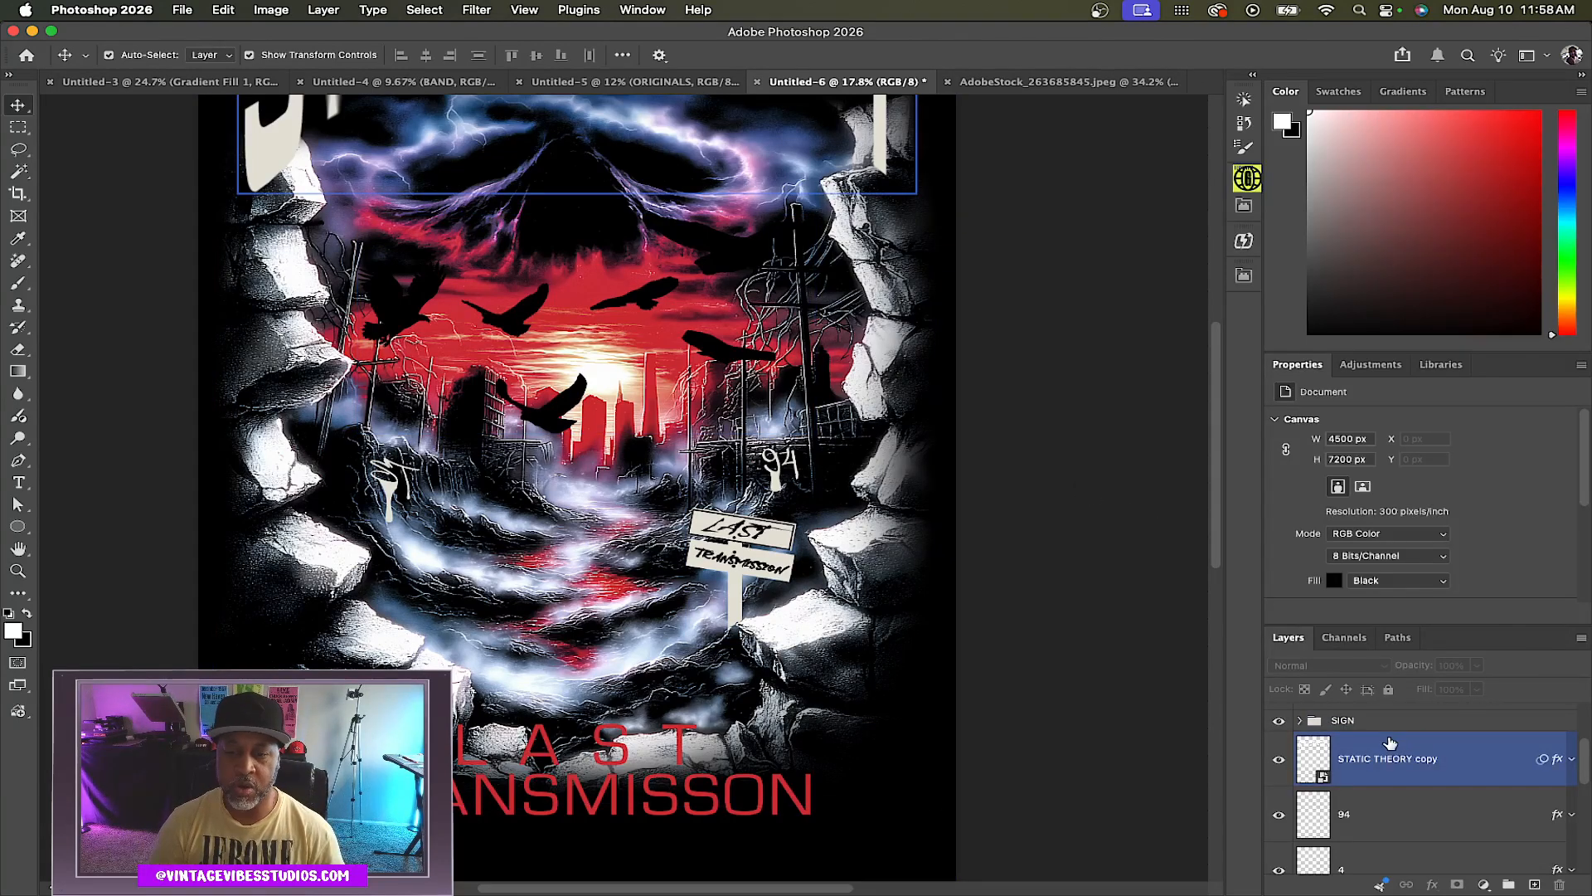
Collapse the LOWER TEXT group, select every layer above the background and group them all together
scroll(1390, 746, "up", 4)
left_click(1316, 735)
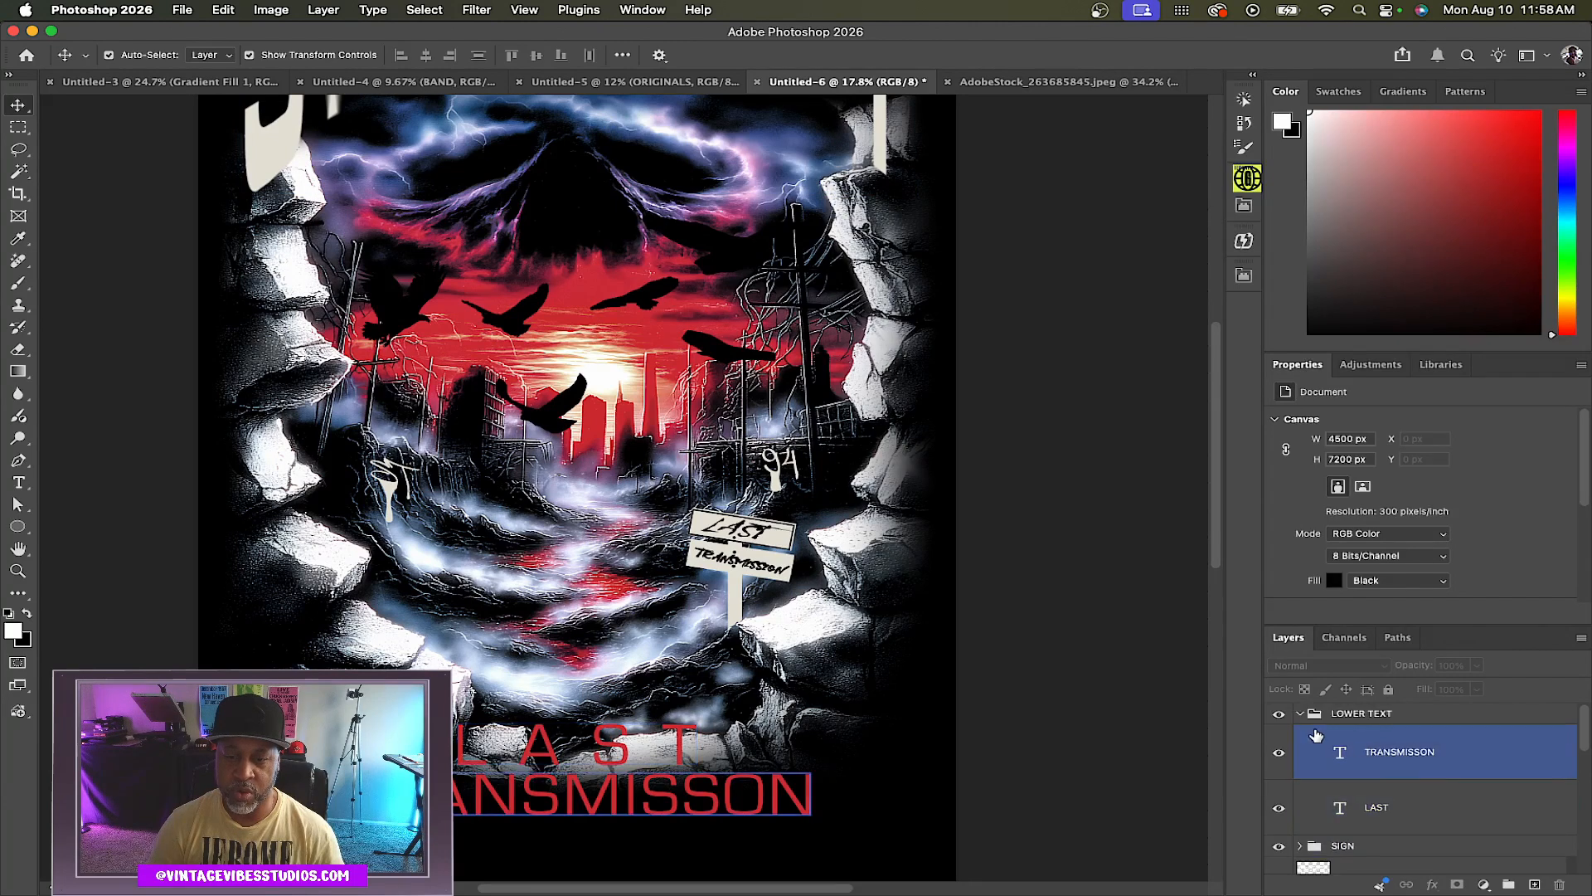
left_click(1300, 713)
left_click(1409, 738)
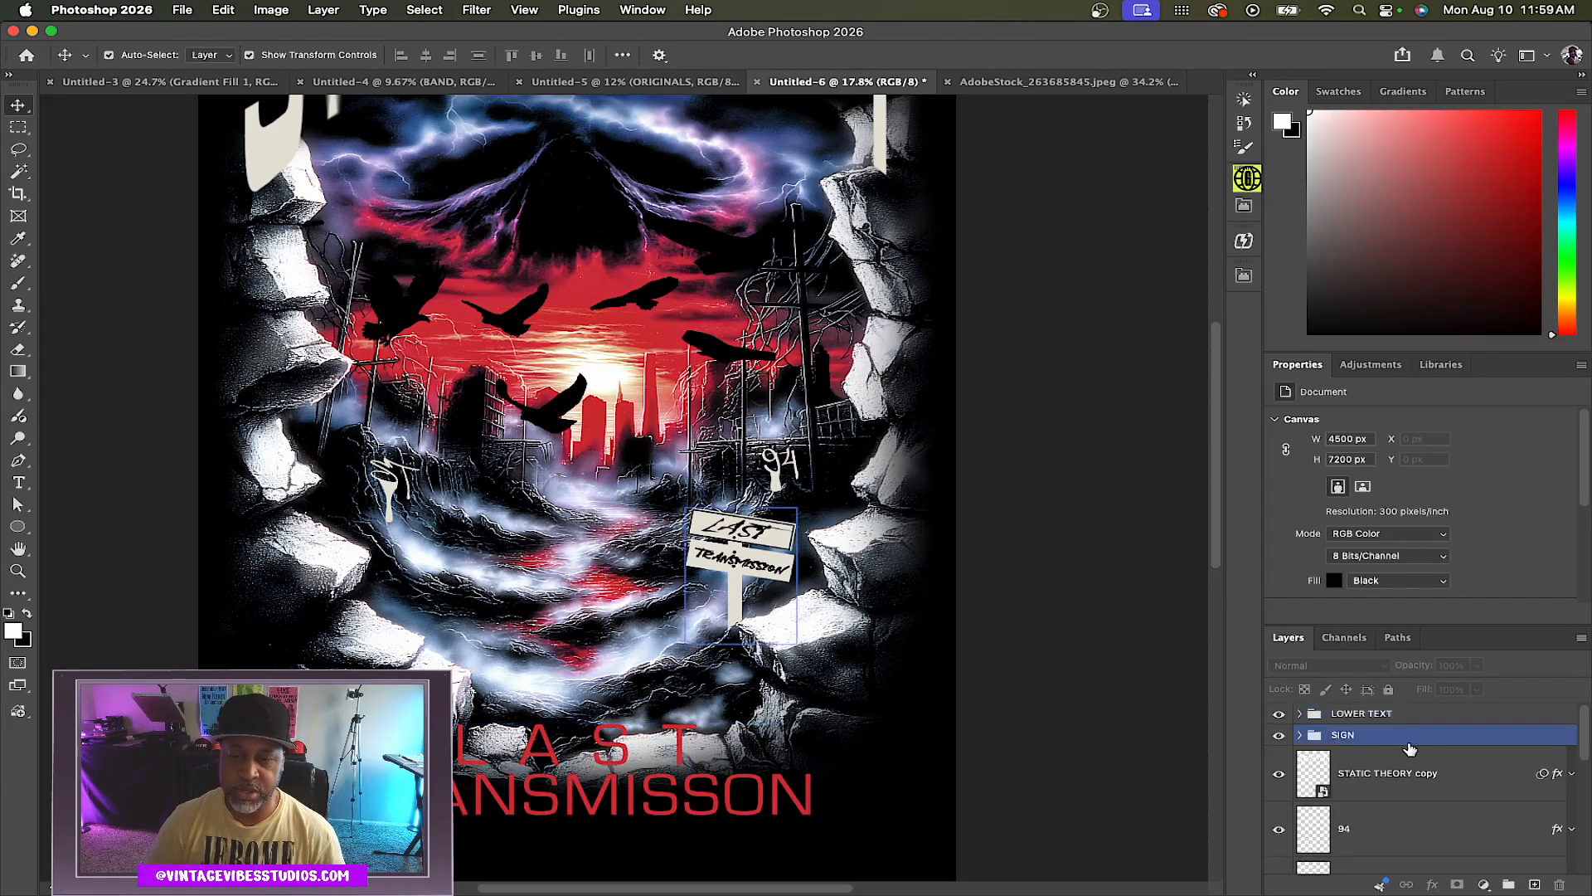
left_click(1411, 751)
scroll(1411, 755, "down", 10)
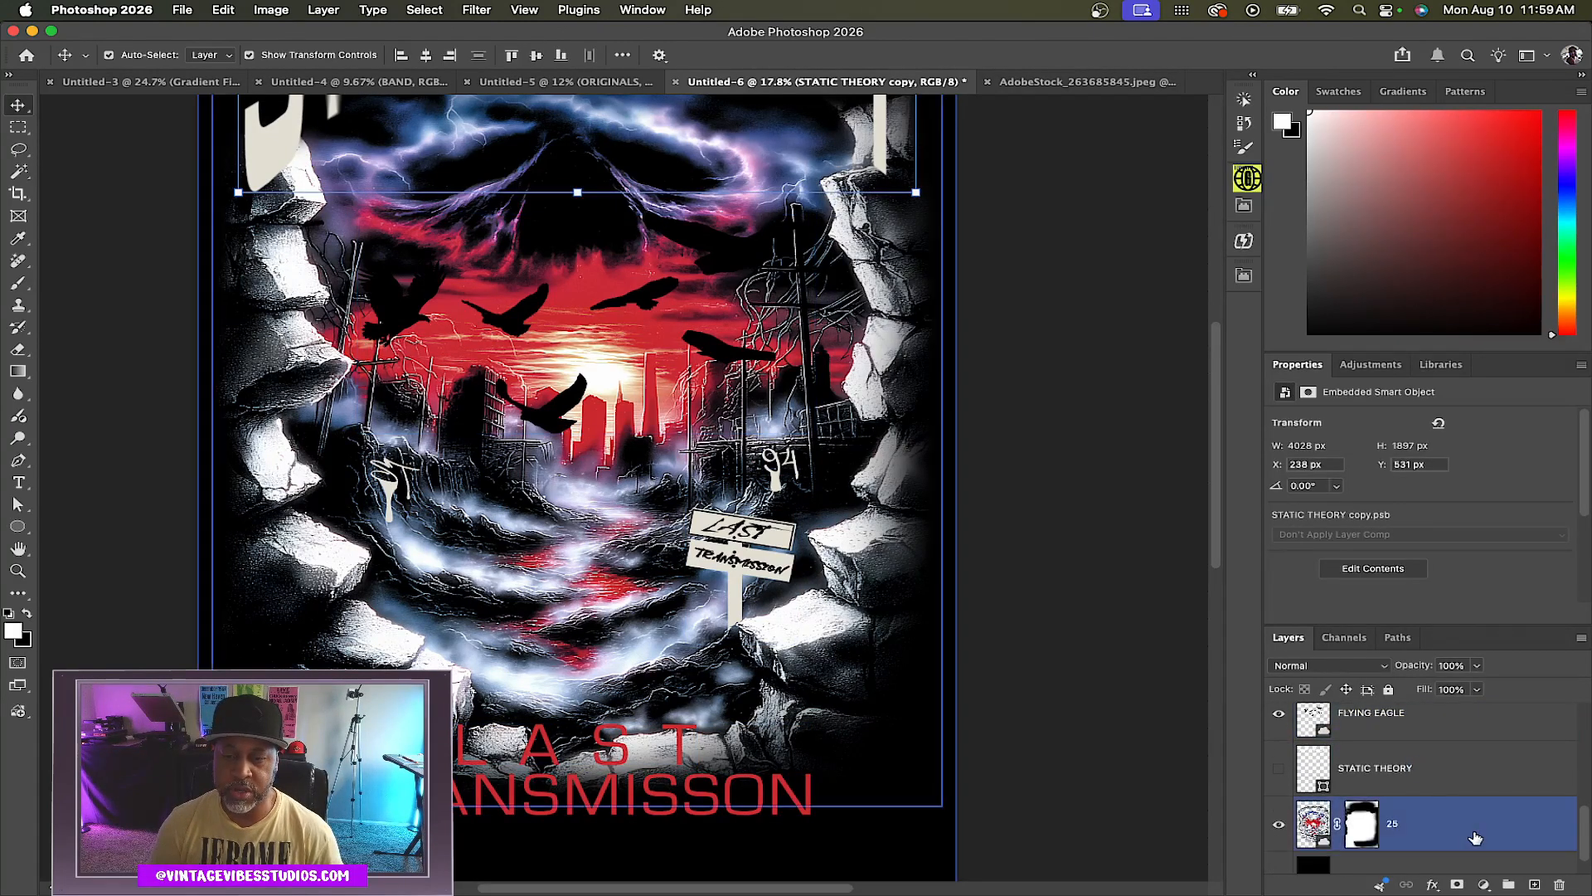
left_click(1475, 837)
key("alt+super+a")
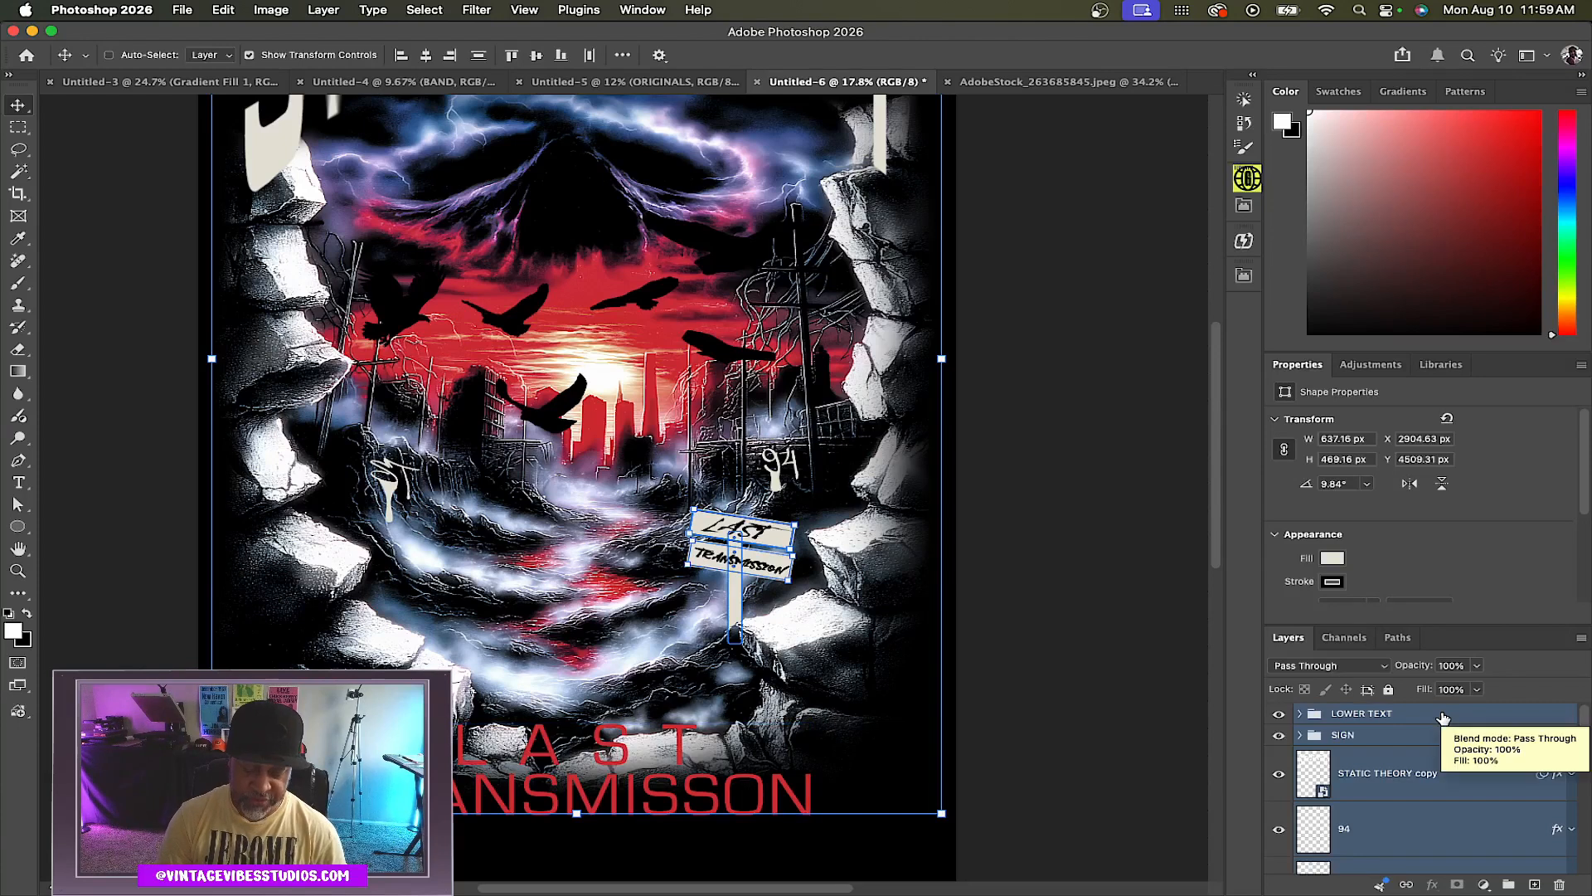
key("super+g")
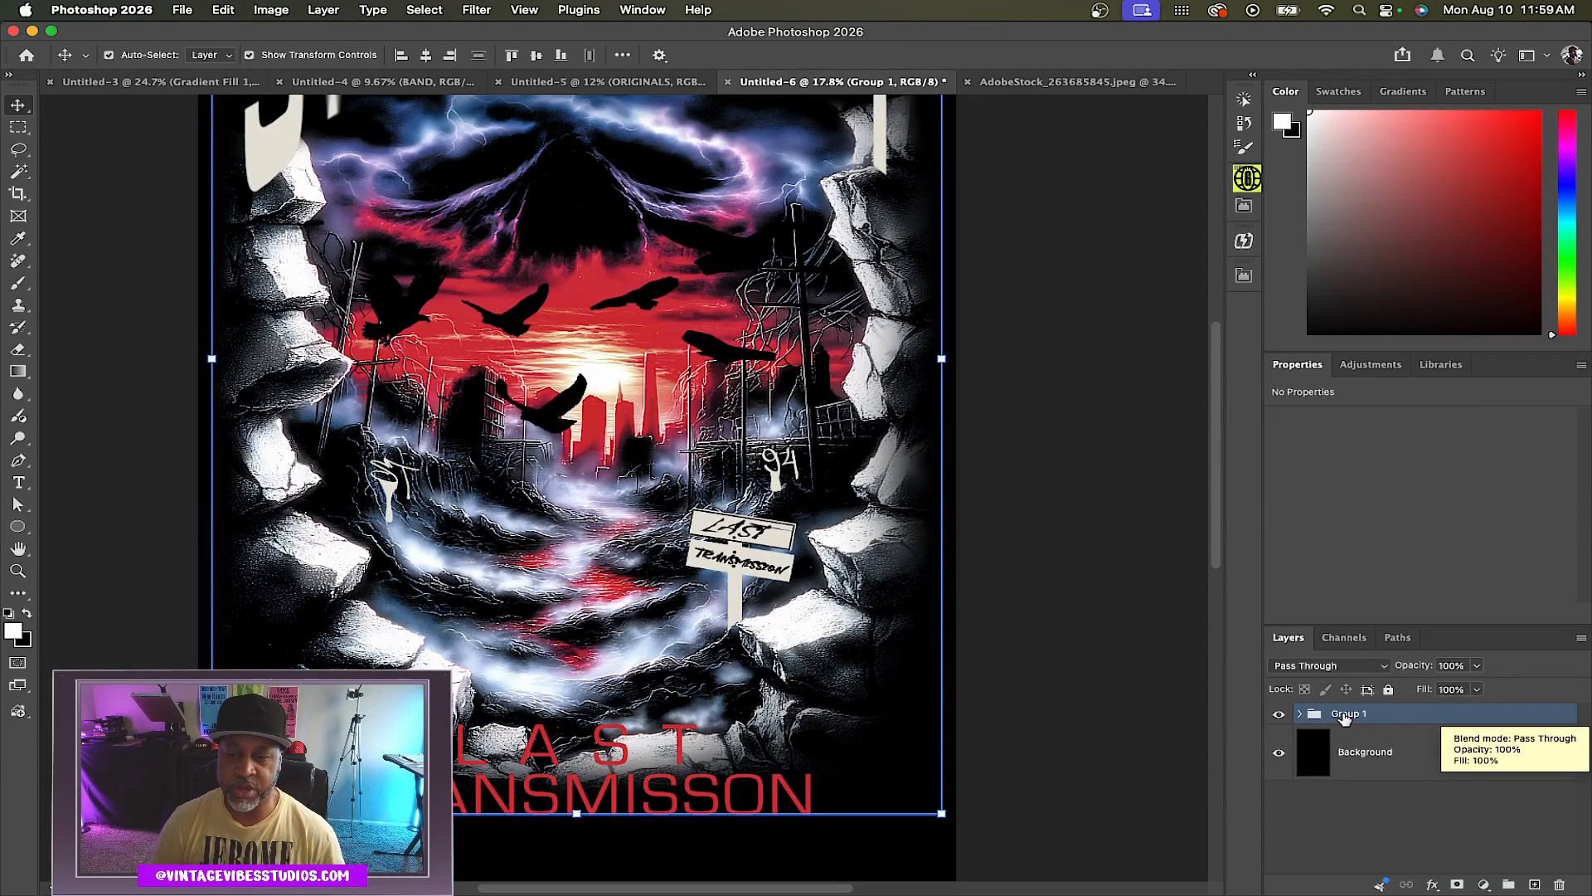
Hide the black Background layer
double_click(1408, 718)
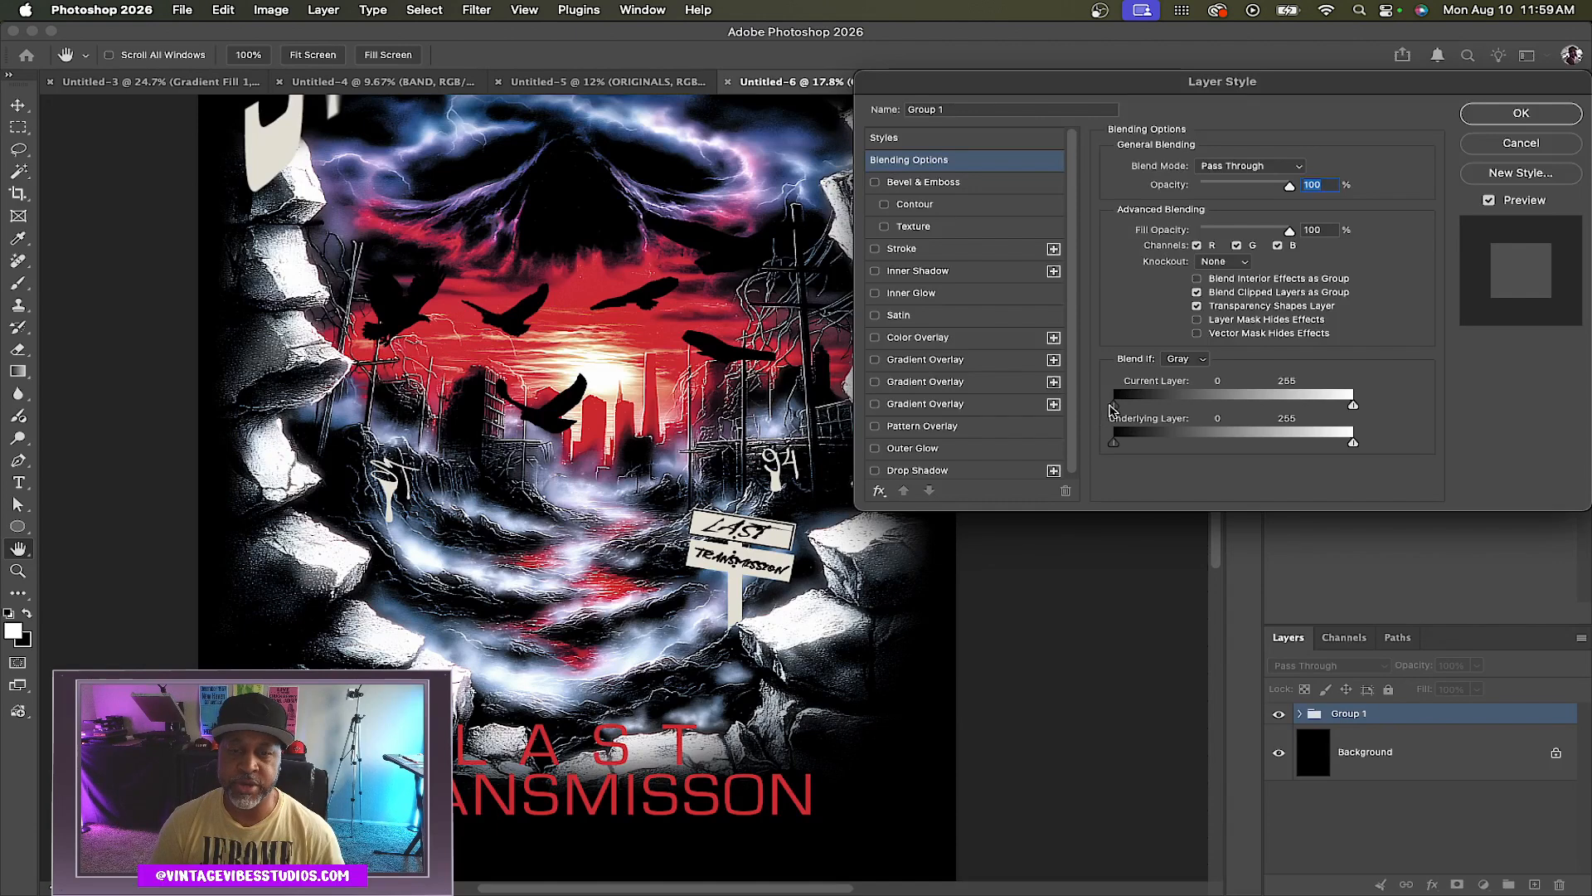
left_click(1558, 142)
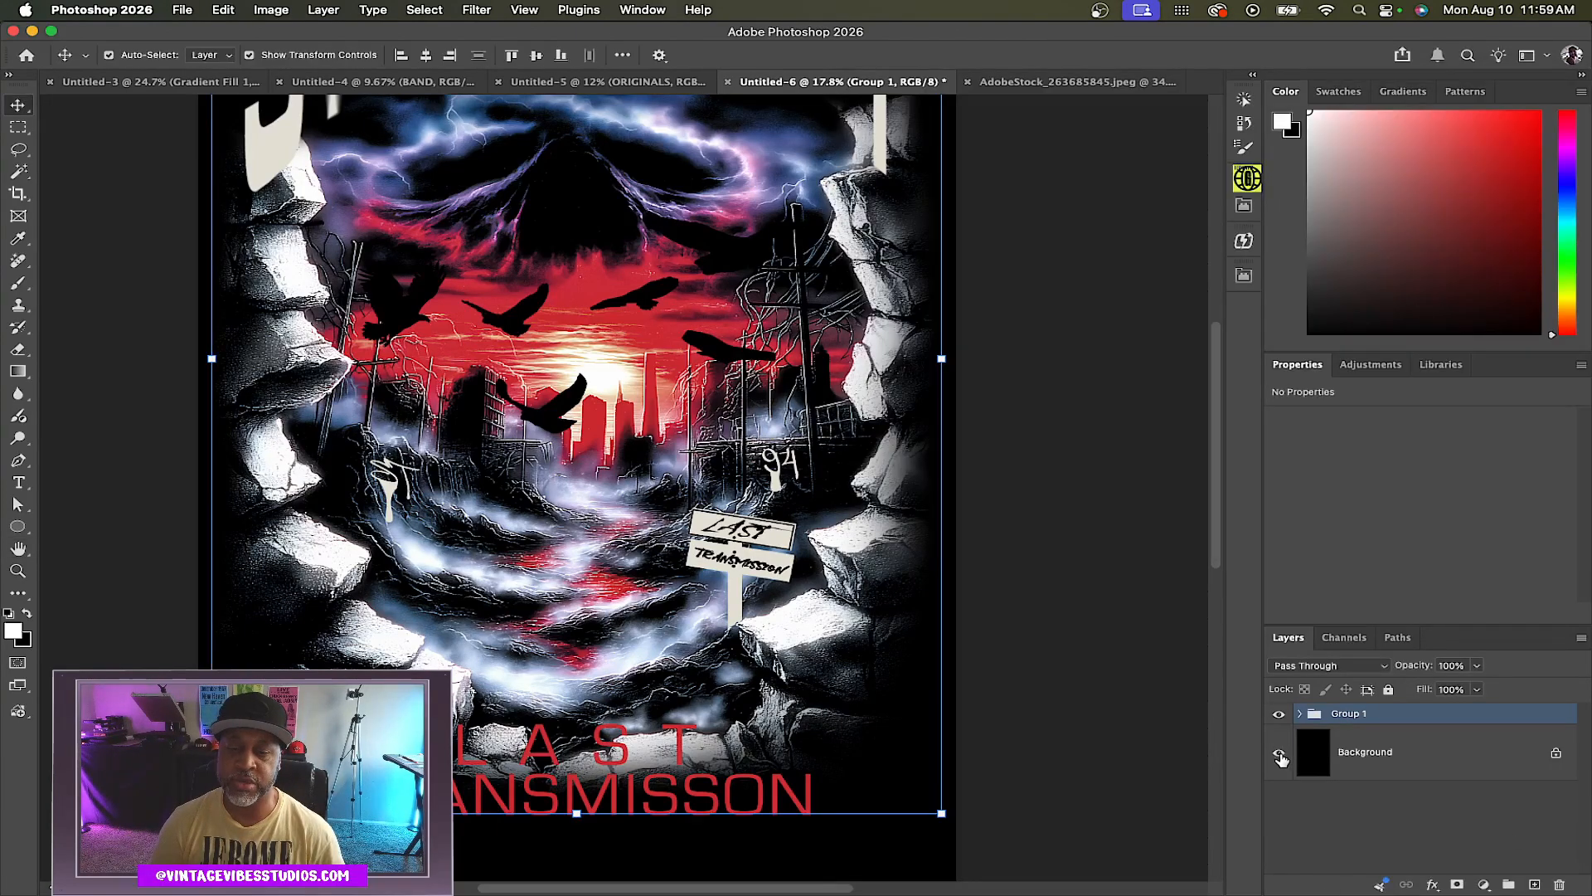
left_click(1281, 755)
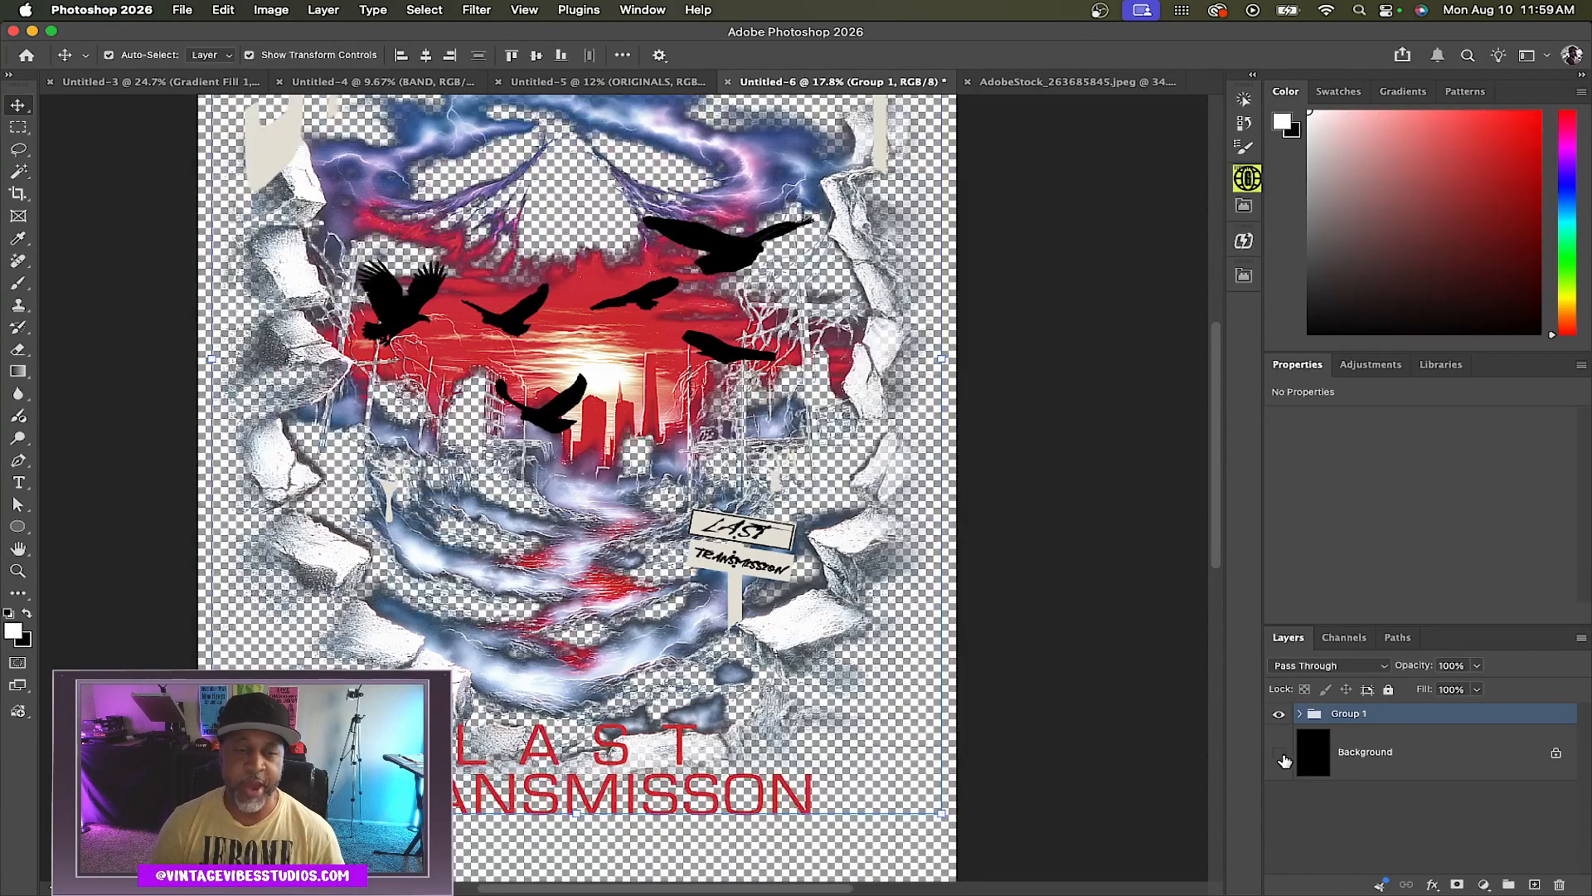
Split the group's Blend If Current Layer black slider to 37 and 103 to knock out the dark areas
double_click(1407, 715)
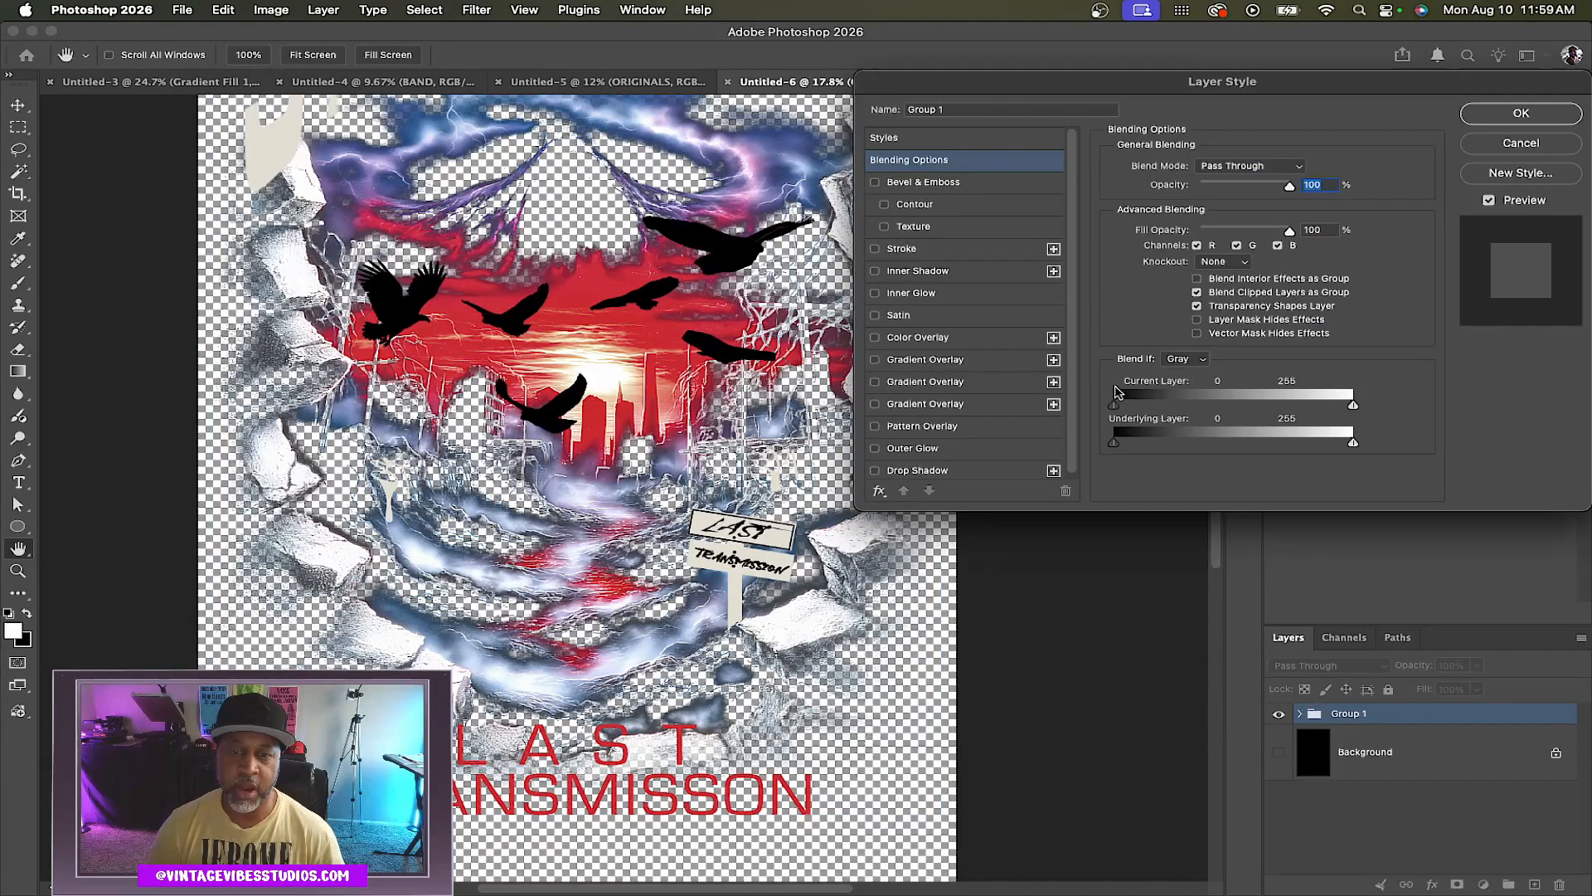
key("alt")
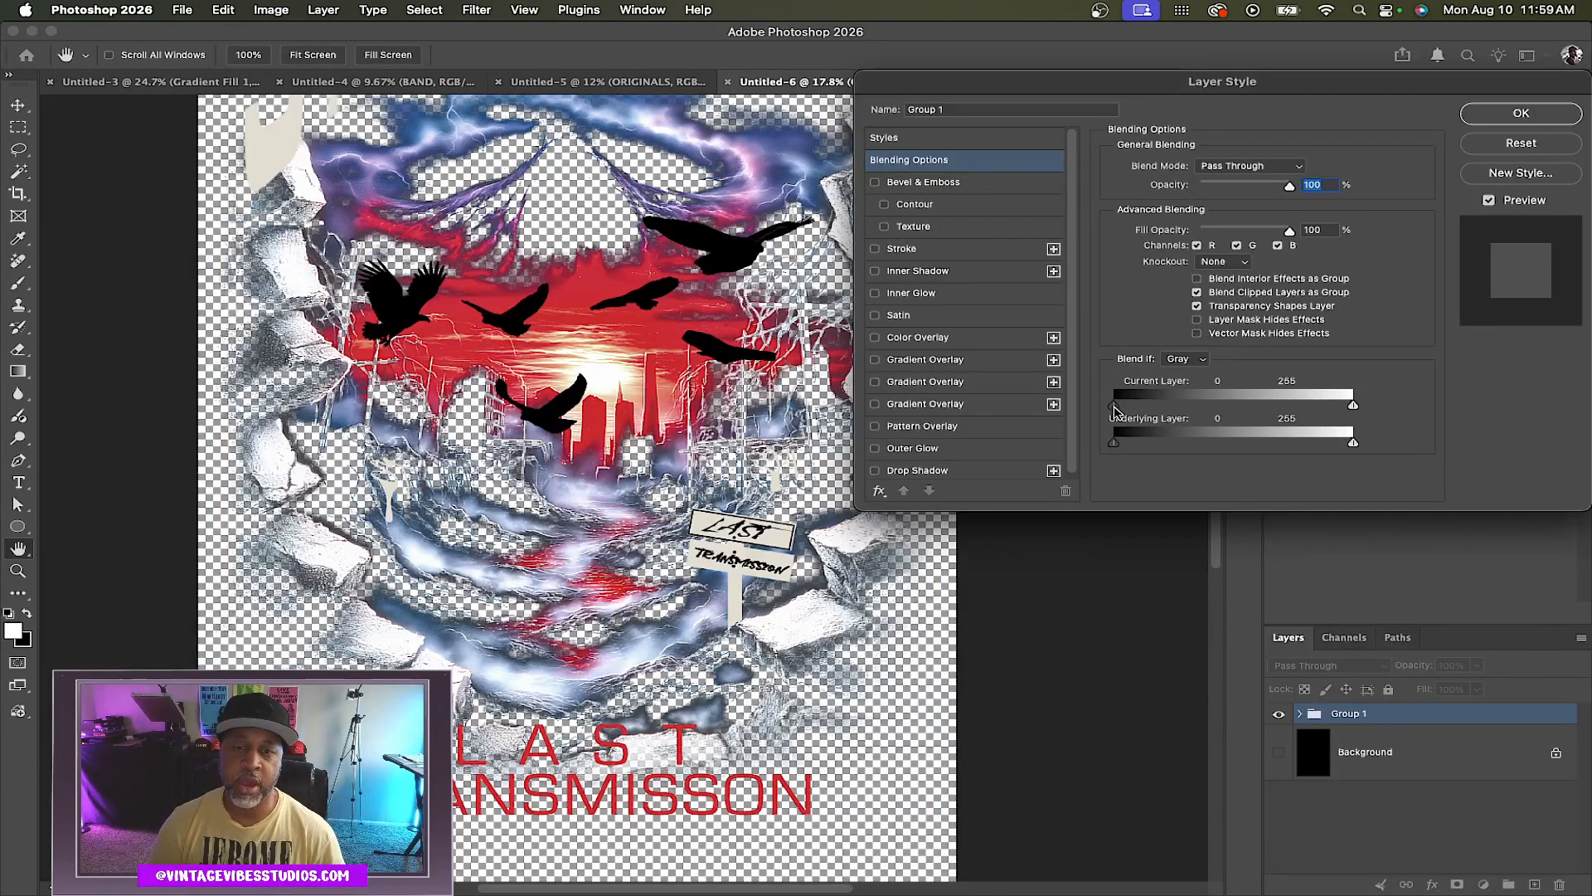
left_click_drag(1116, 411, 1117, 412)
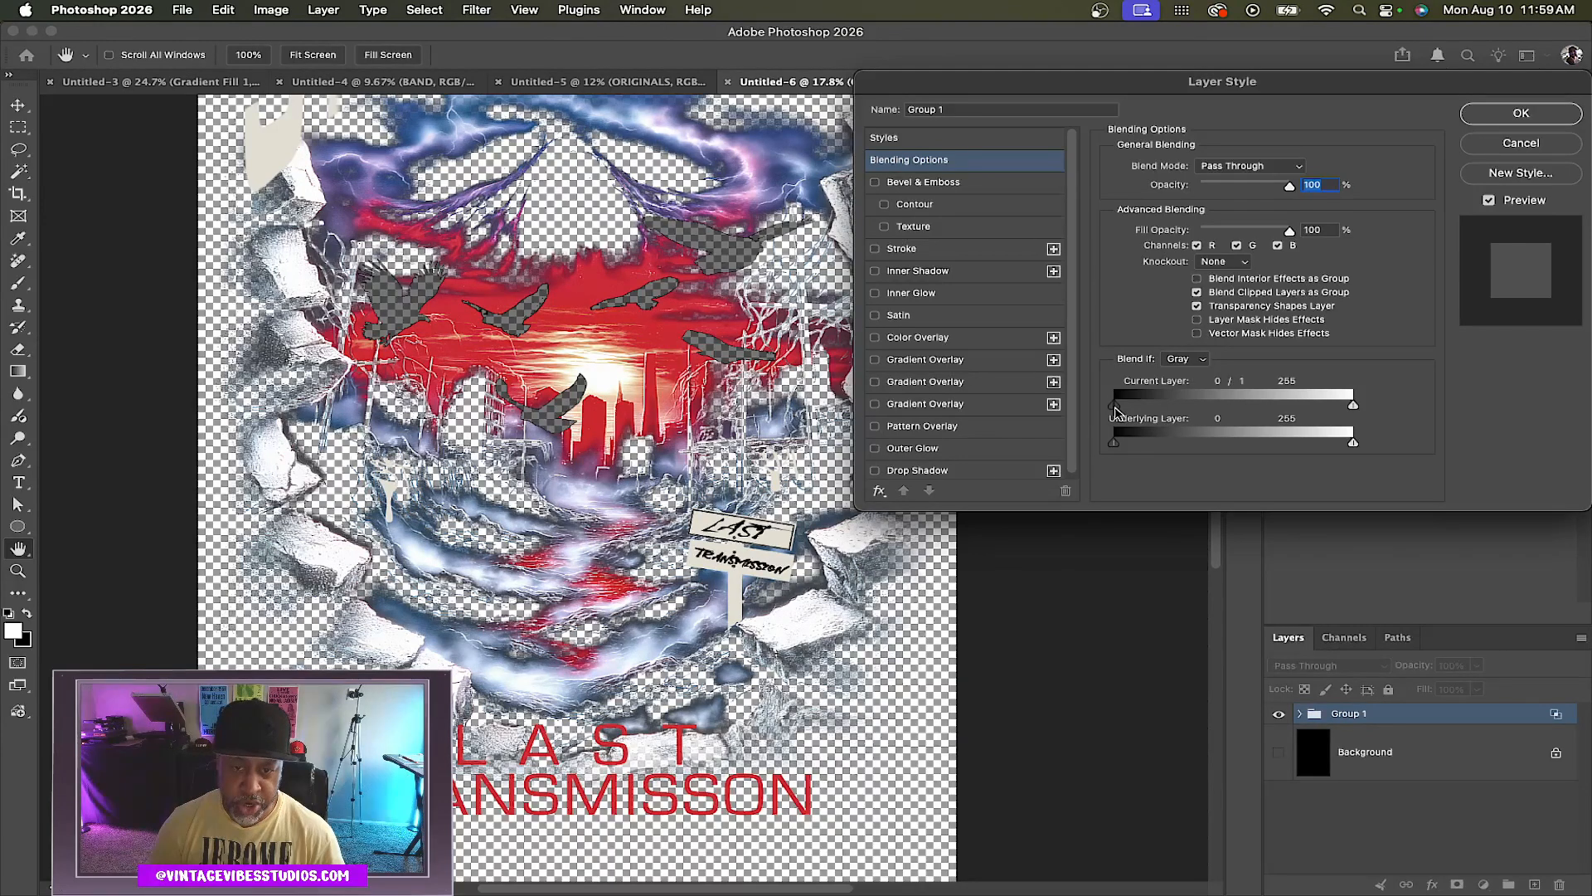
left_click_drag(1119, 410, 1211, 415)
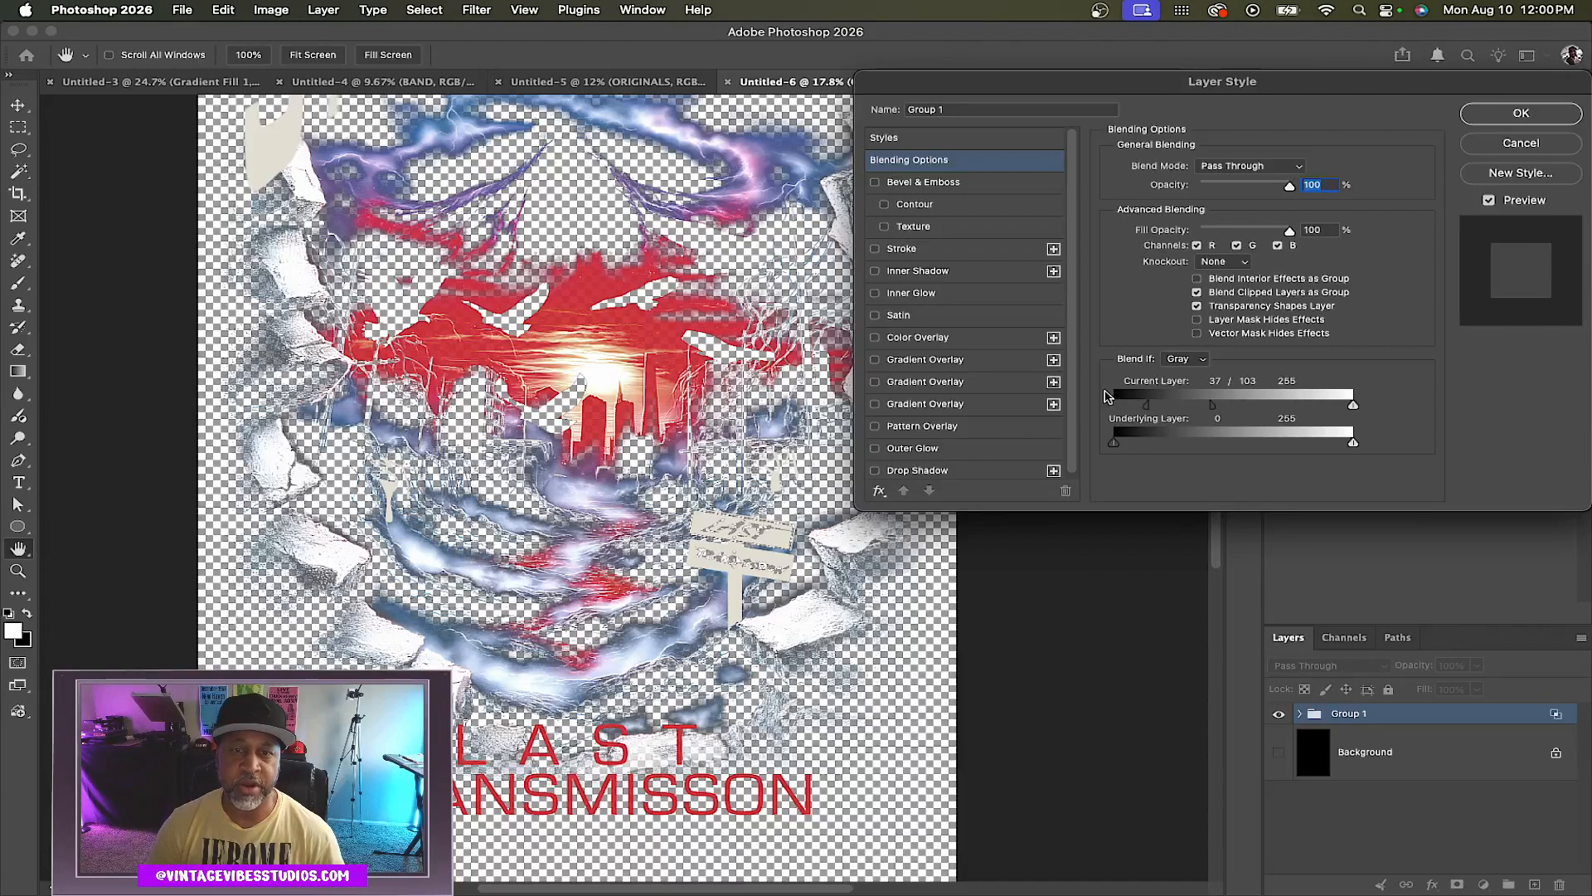
Zoom in and out to inspect the knocked-out transparent areas of the artwork
scroll(575, 461, "up", 3)
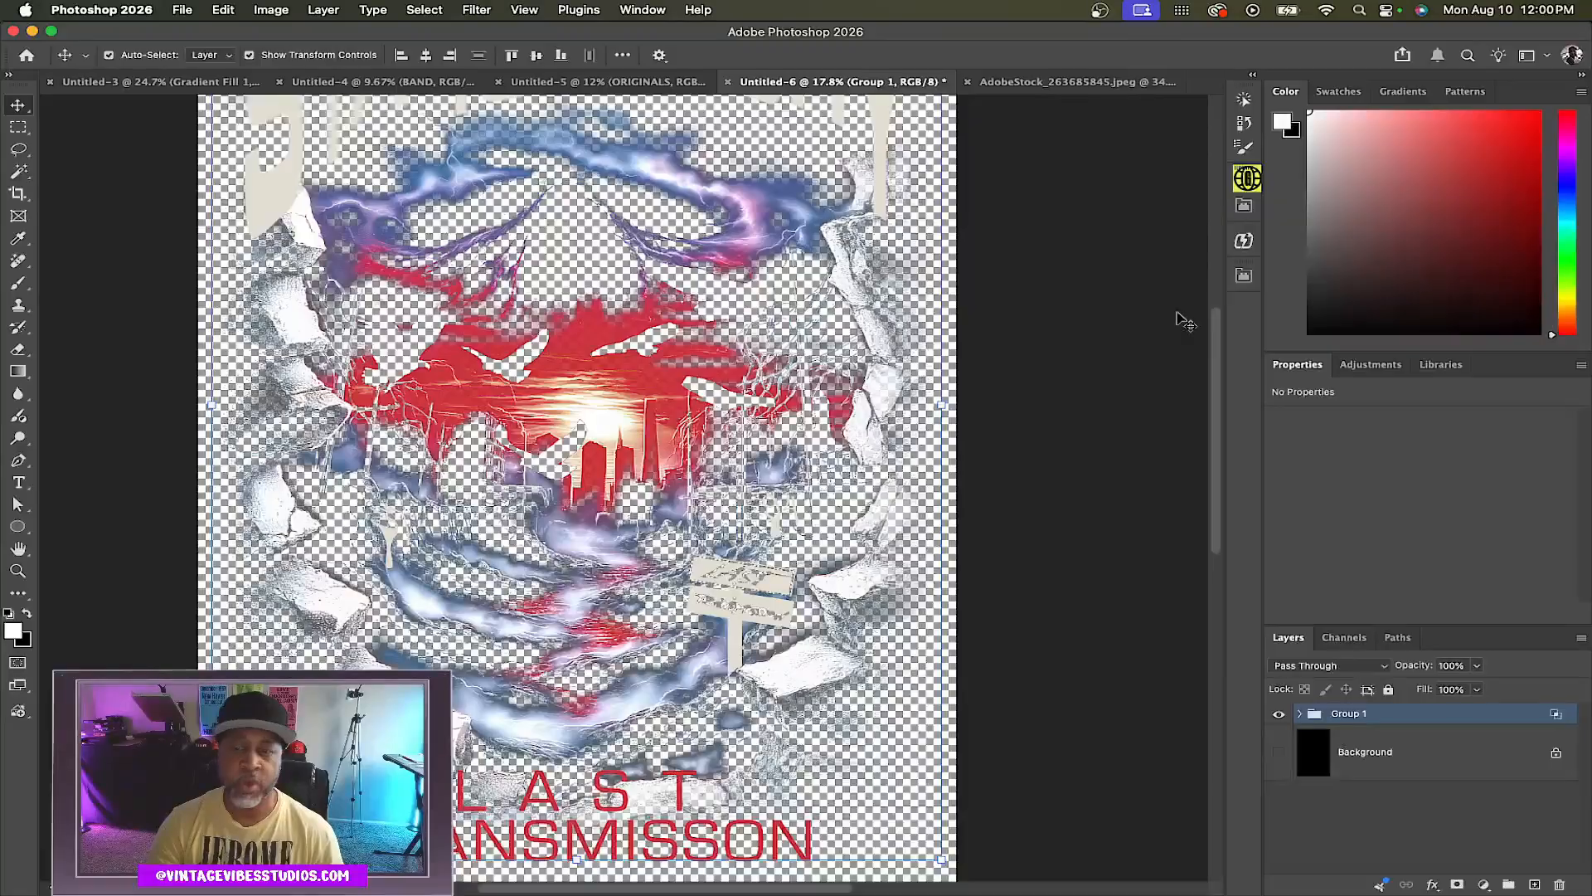
scroll(709, 432, "up", 5)
scroll(943, 368, "up", 15)
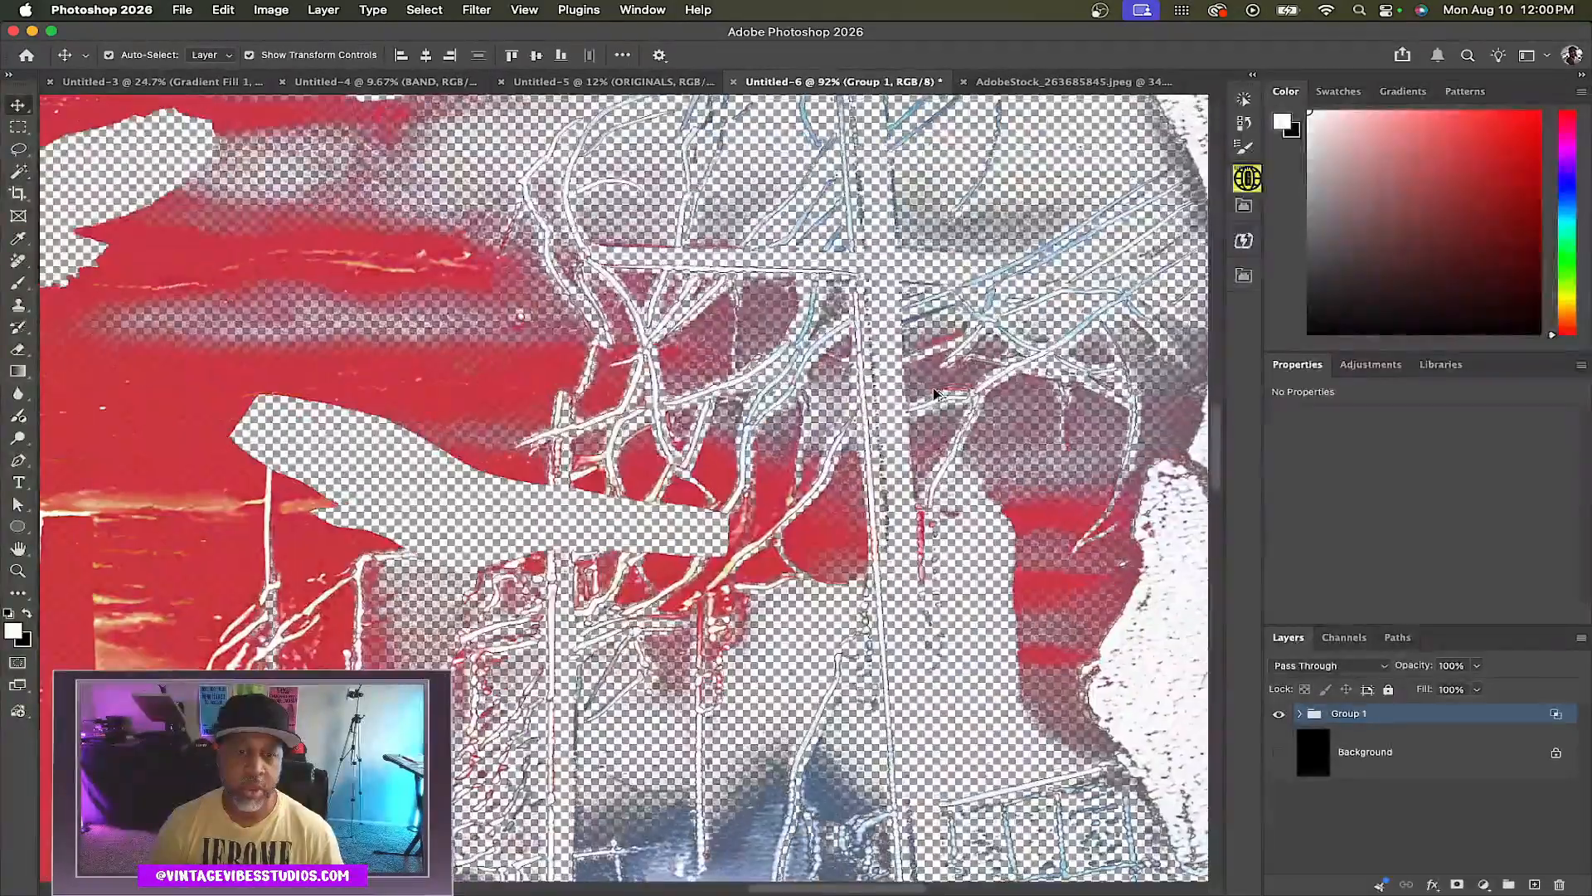
scroll(867, 408, "down", 15)
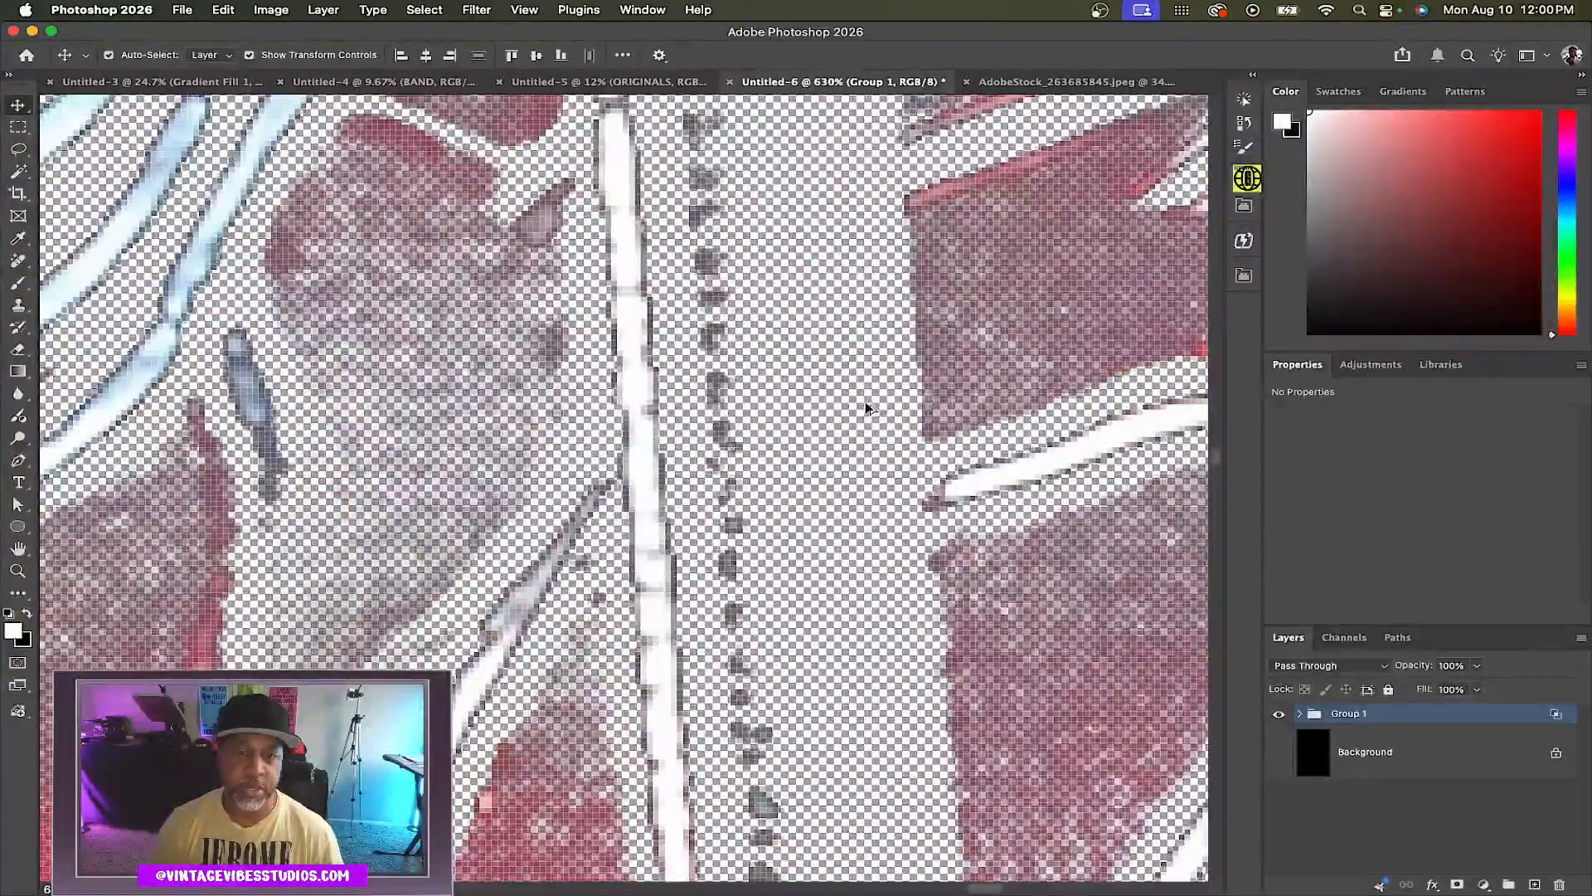
scroll(866, 408, "down", 2)
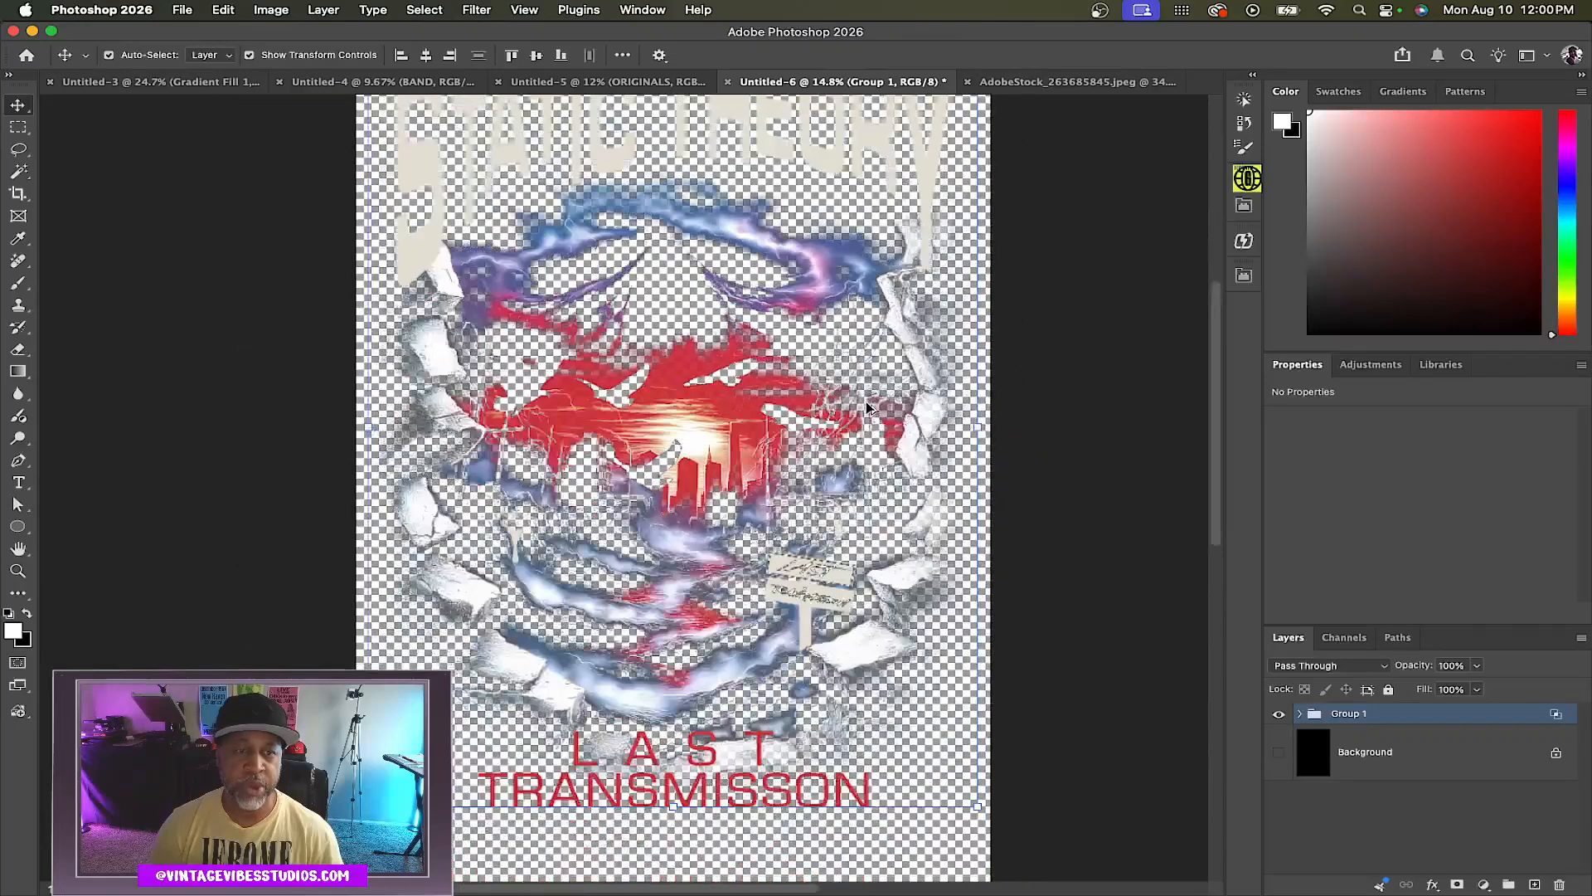
scroll(867, 408, "up", 2)
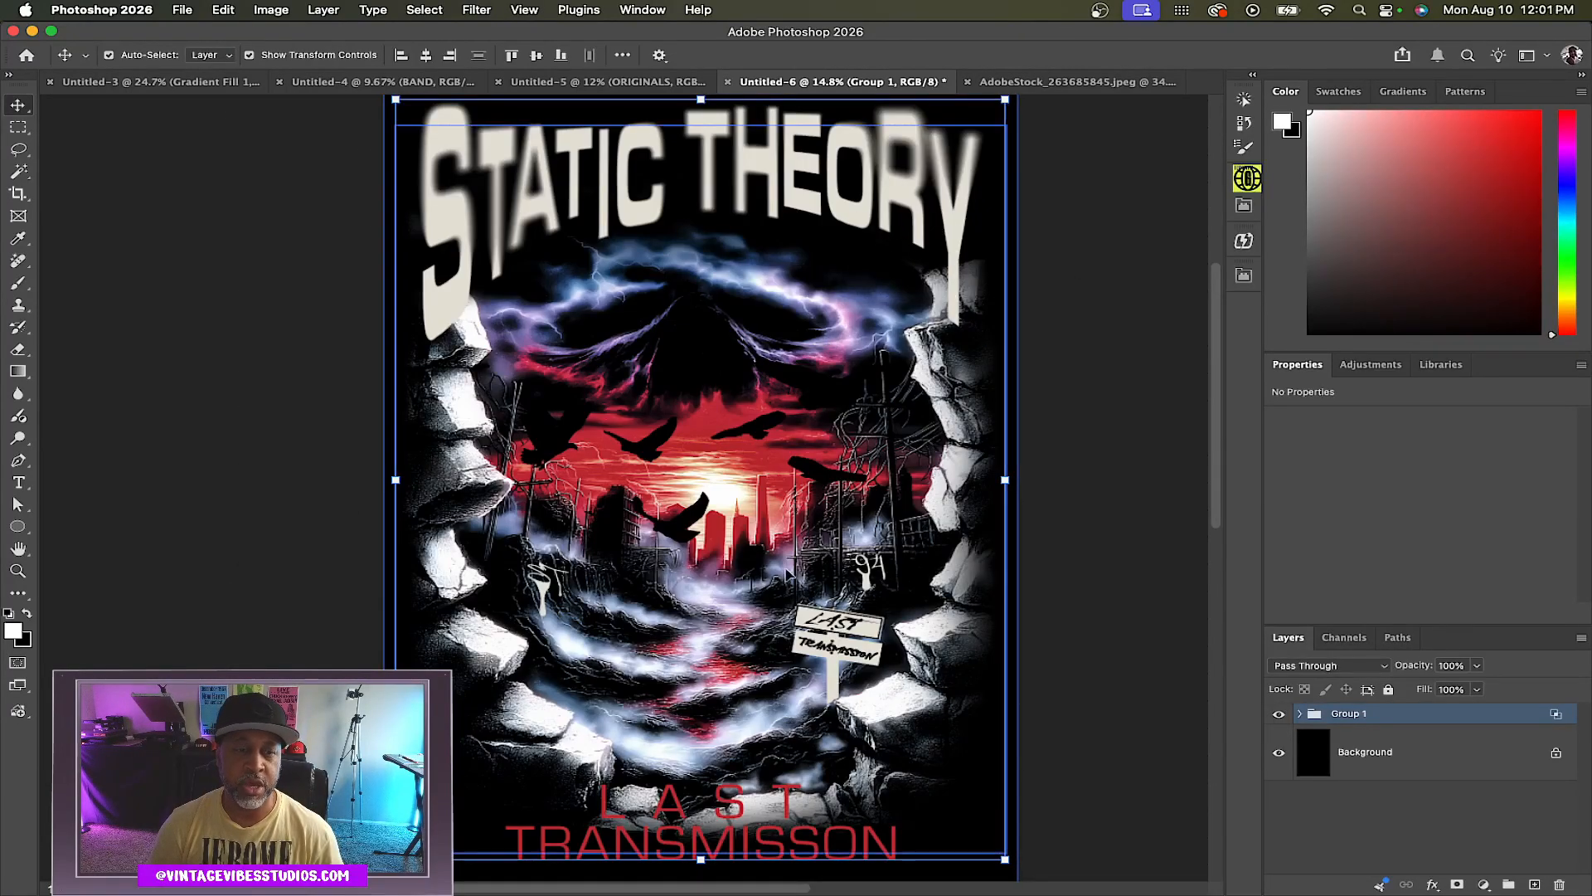
Open the STATIC THEORY title layer's layer style and select its Inner Shadow effect
left_click(775, 180)
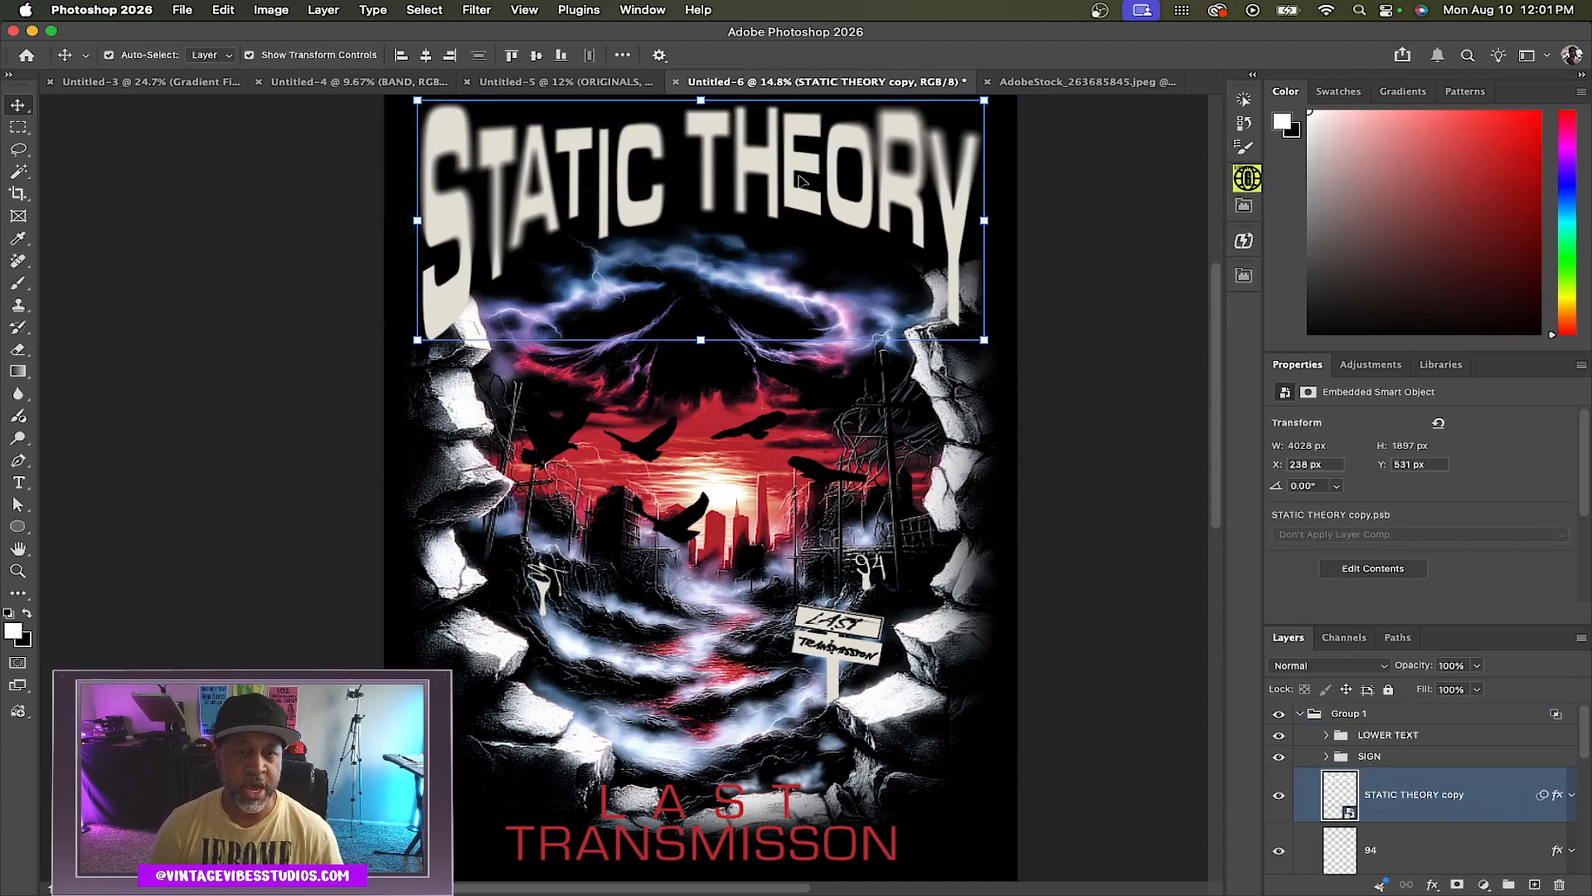
double_click(1489, 795)
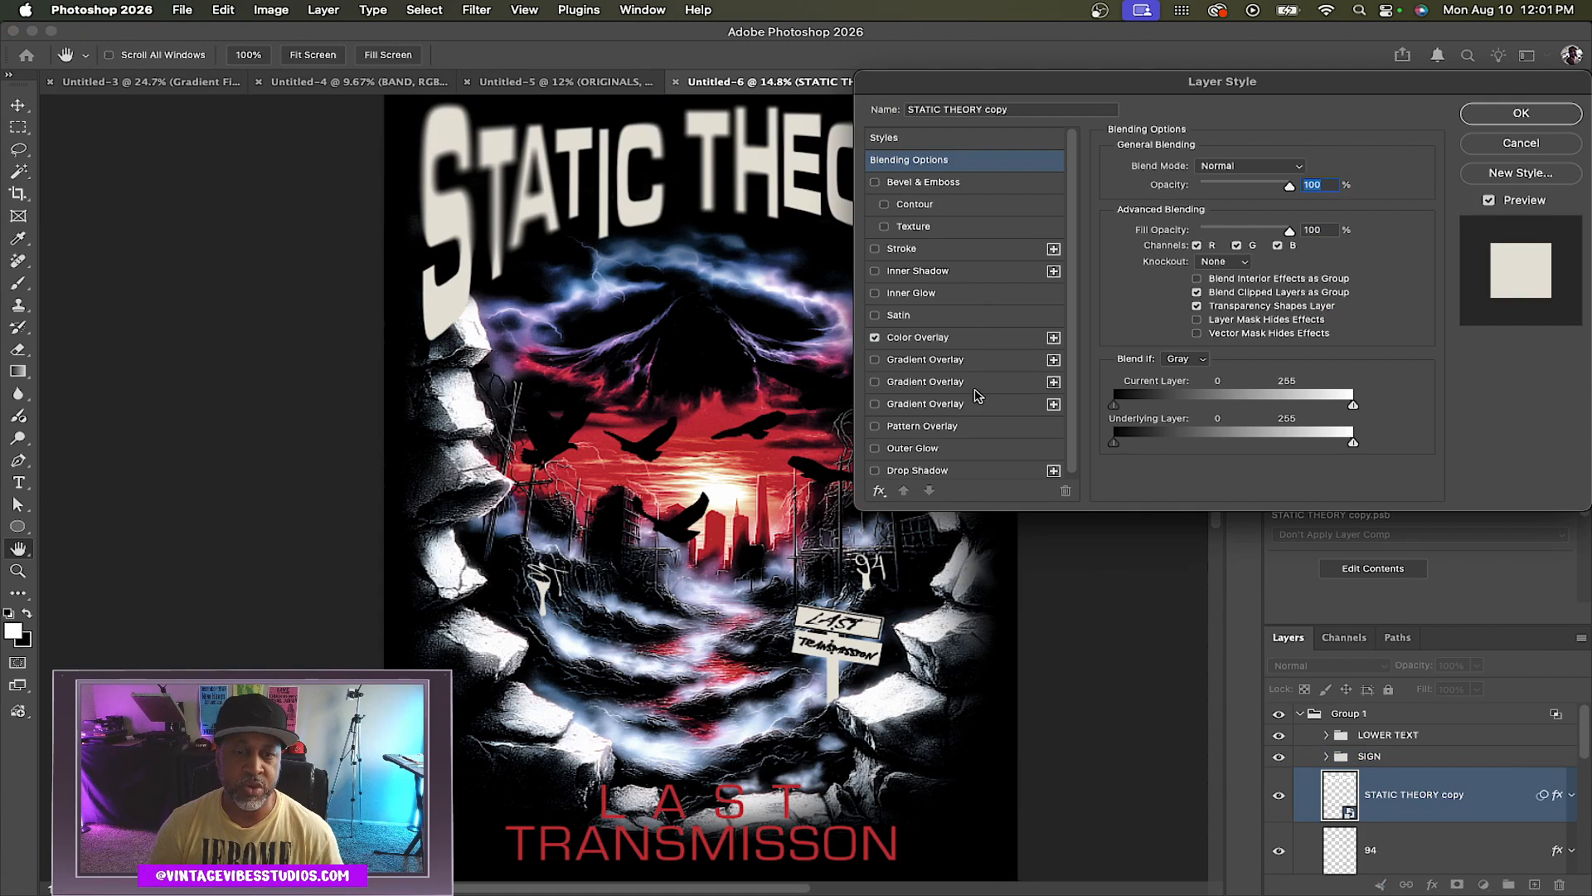
left_click(917, 270)
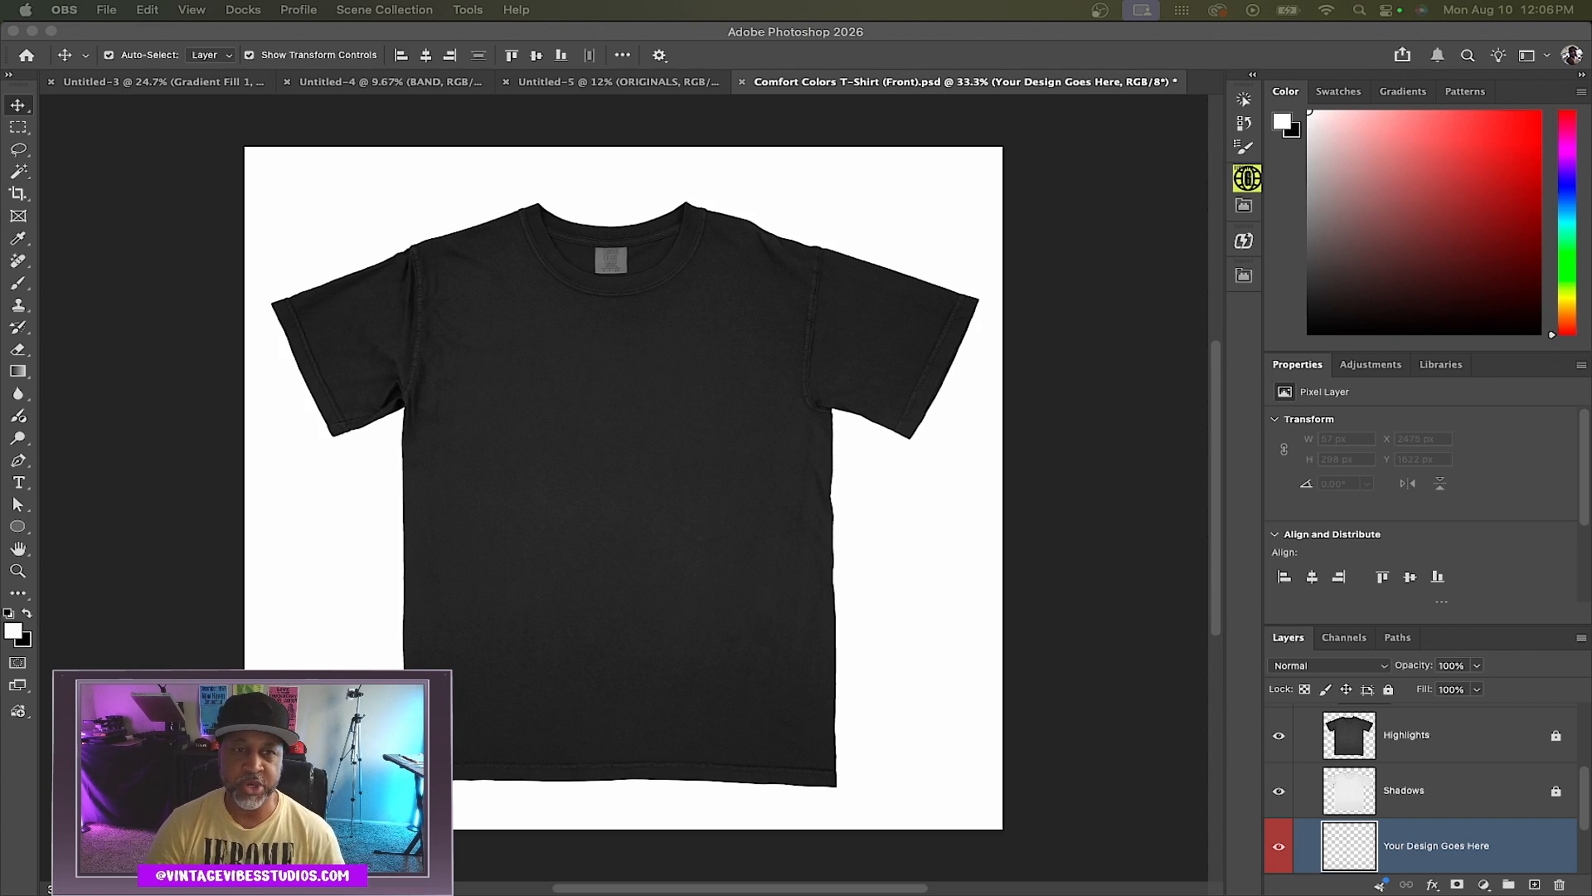
Place the STATIC THEORY transfer on the T-shirt mockup at about 24.68% scale on the chest and convert it to a smart object
left_click_drag(826, 606, 626, 481)
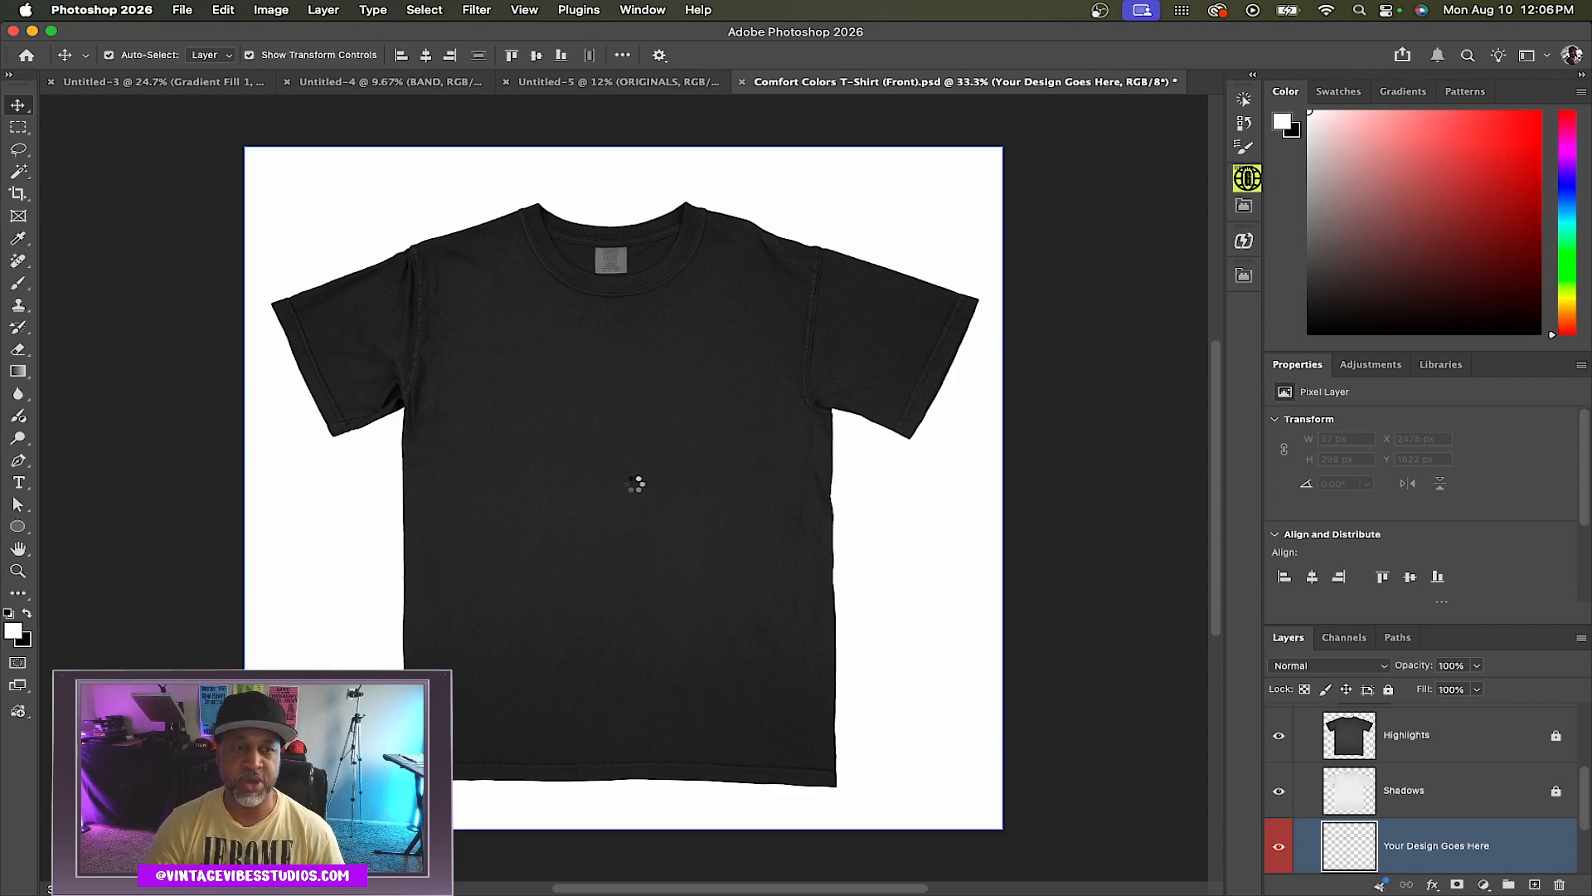
left_click_drag(653, 376, 651, 383)
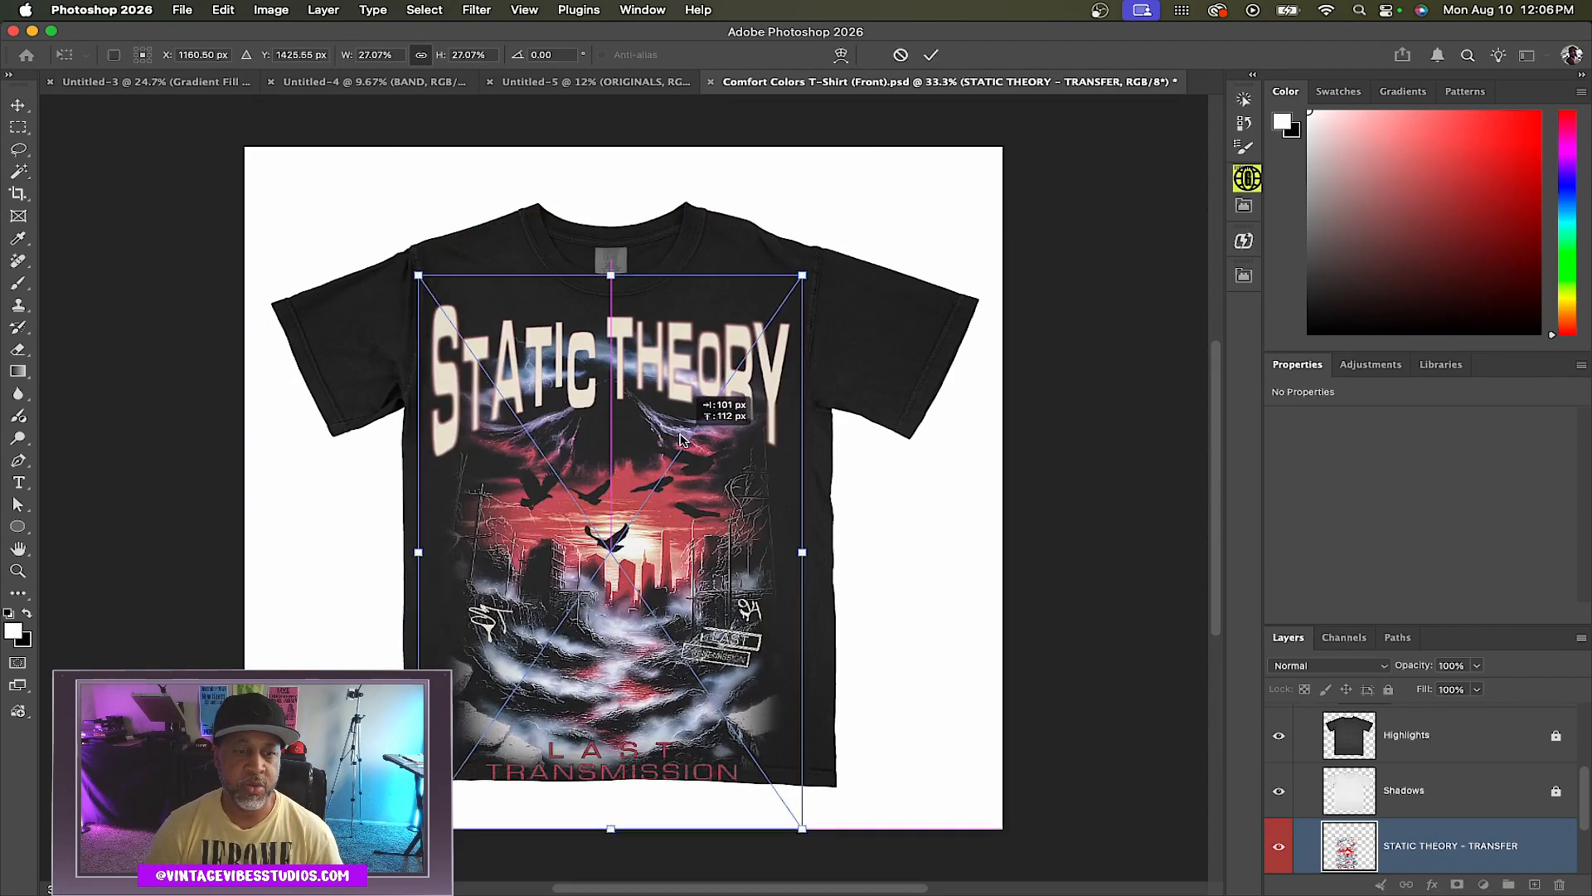
left_click_drag(679, 438, 681, 428)
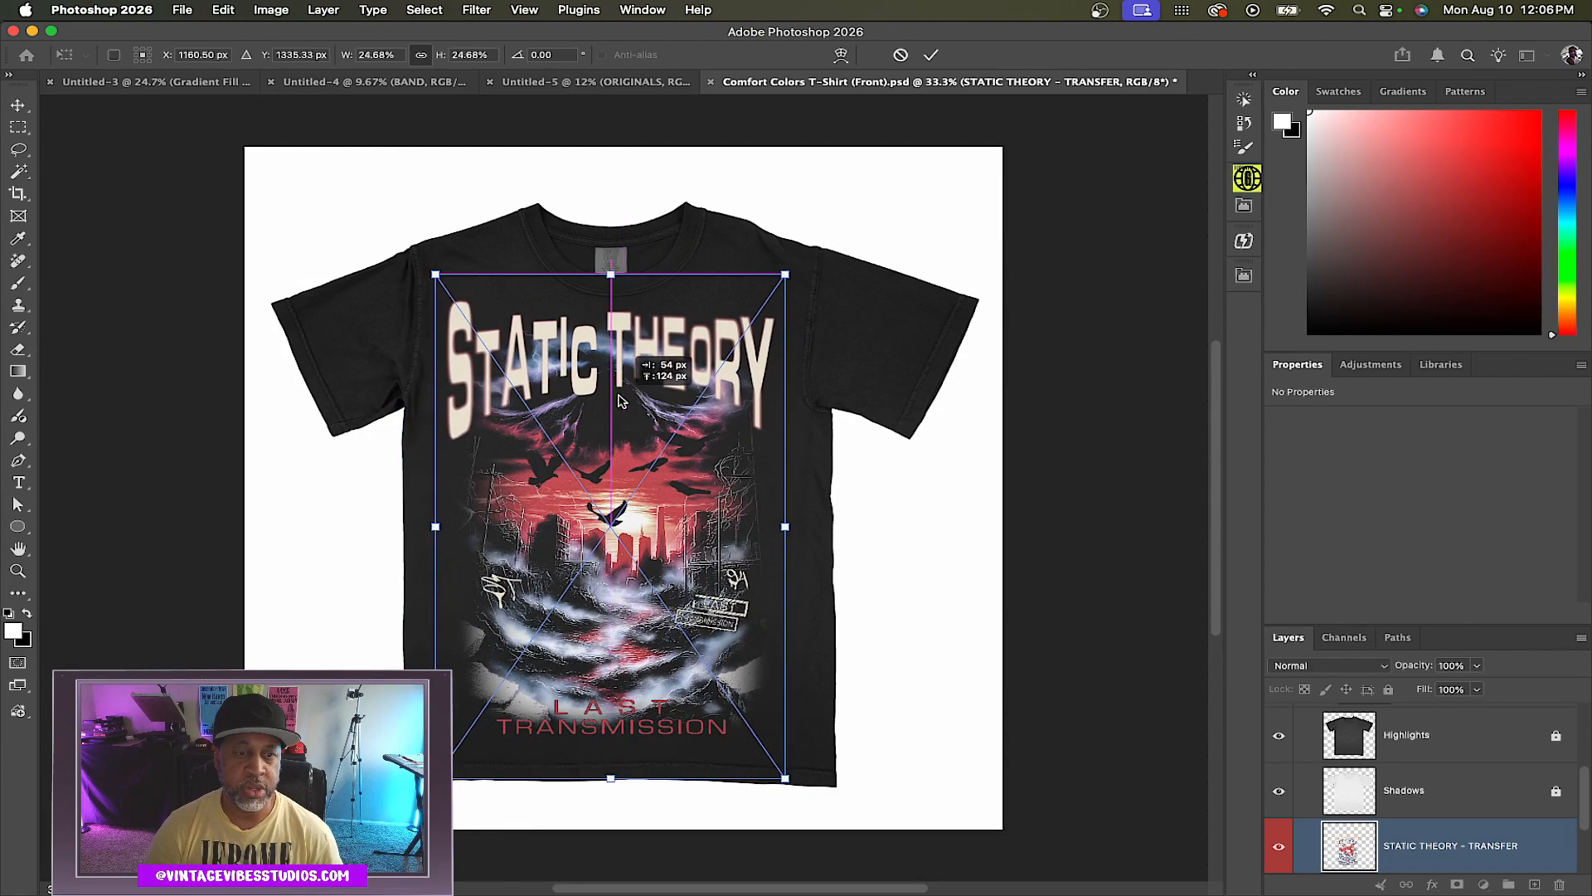
left_click_drag(617, 401, 628, 399)
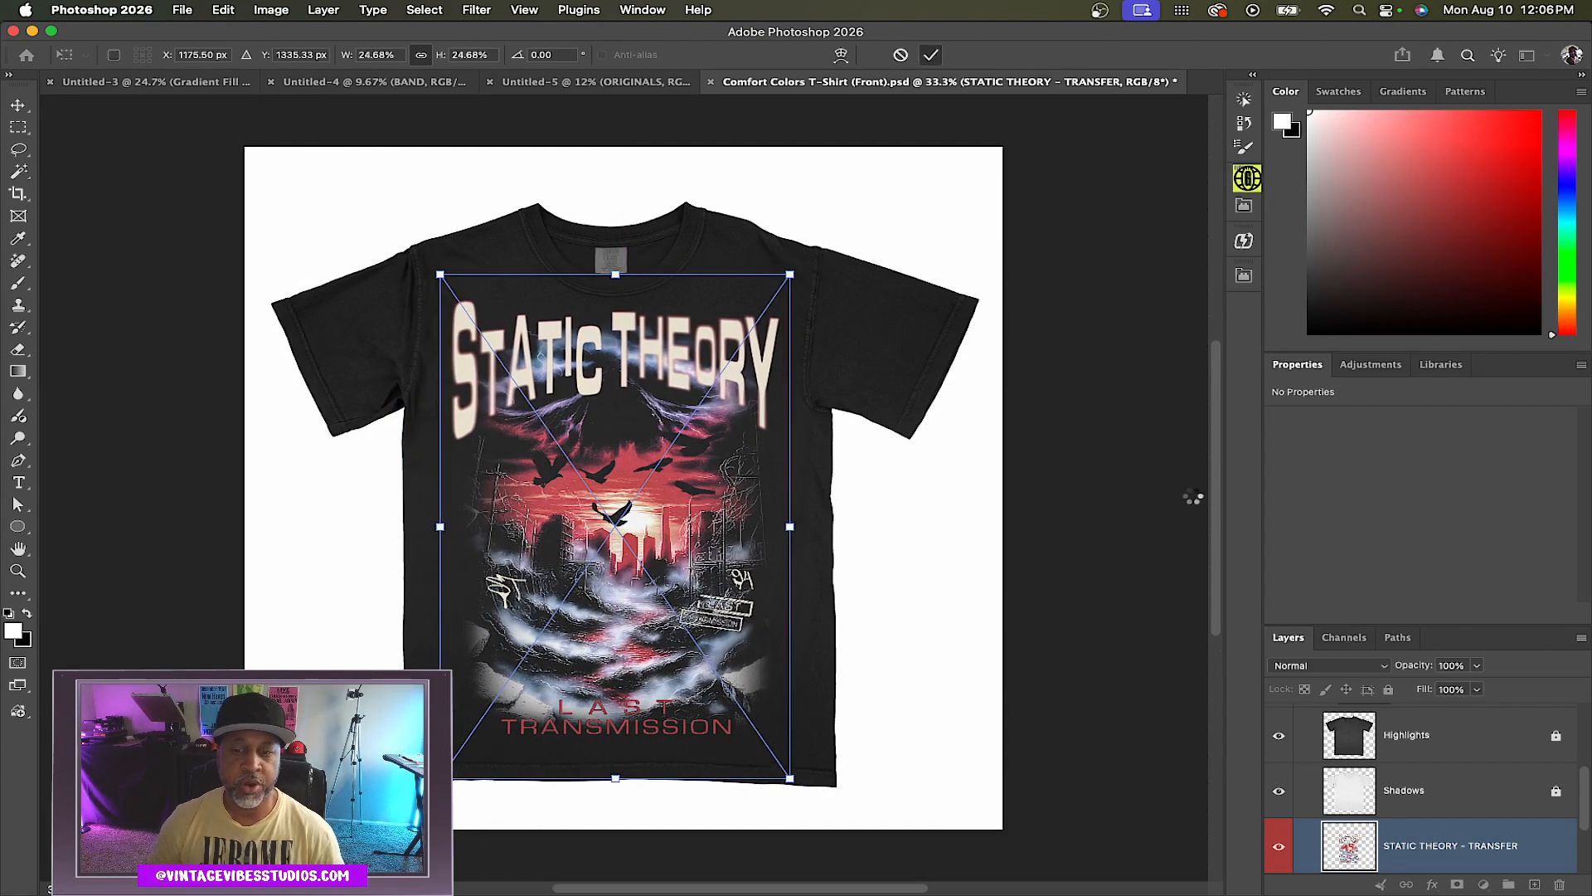
key("Return")
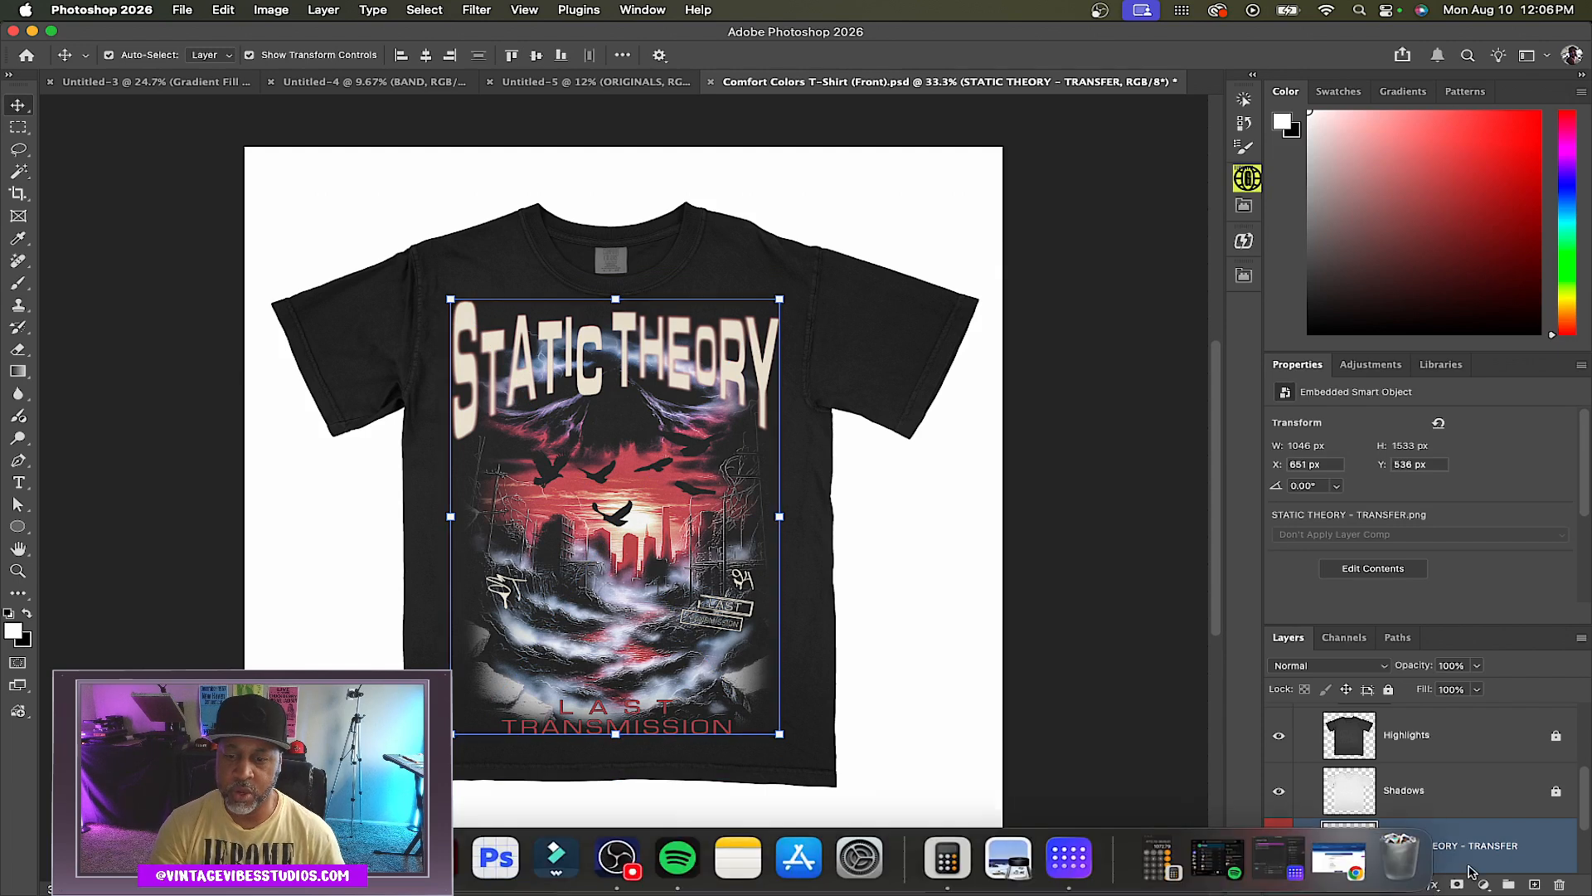
right_click(1443, 860)
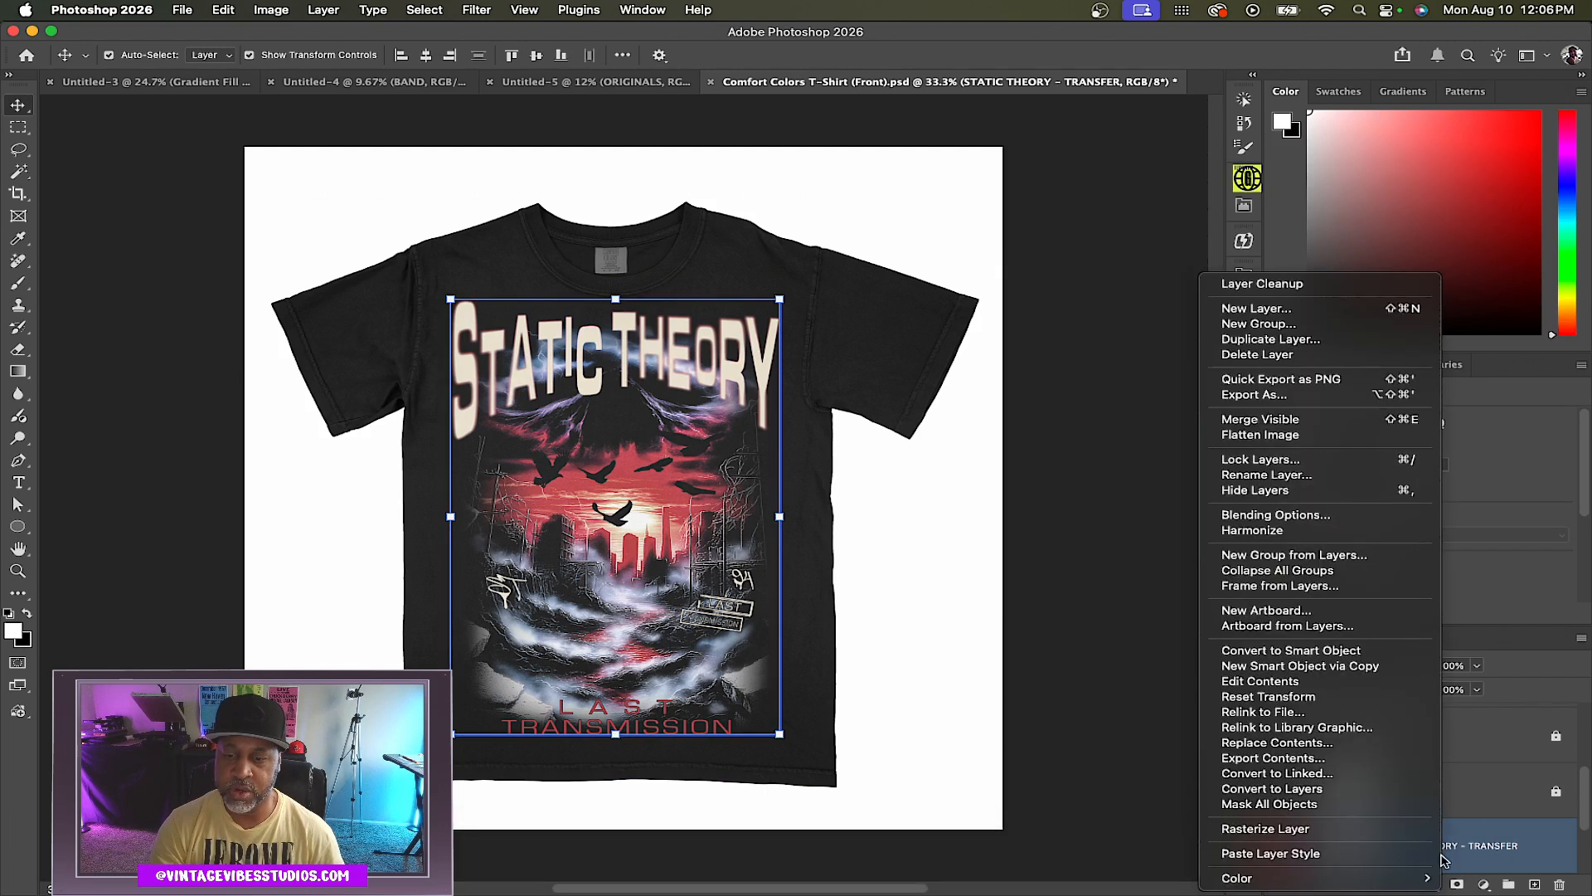
left_click(1355, 653)
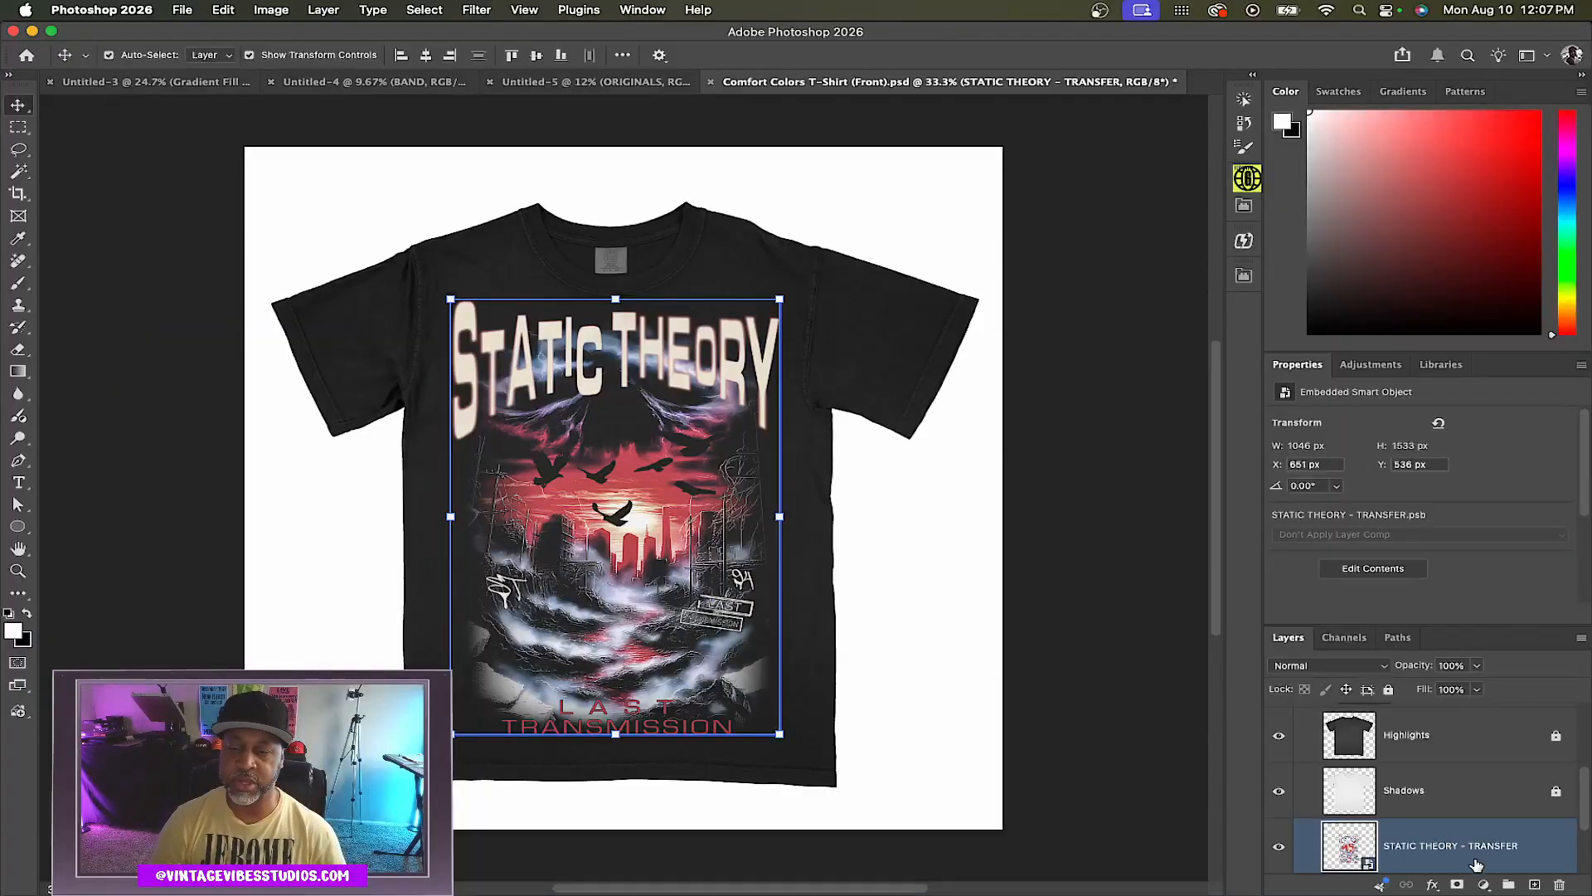
Apply a Brightness/Contrast smart filter to the transfer using Legacy mode, with brightness 8 and contrast -7
left_click(270, 9)
mouse_move(290, 62)
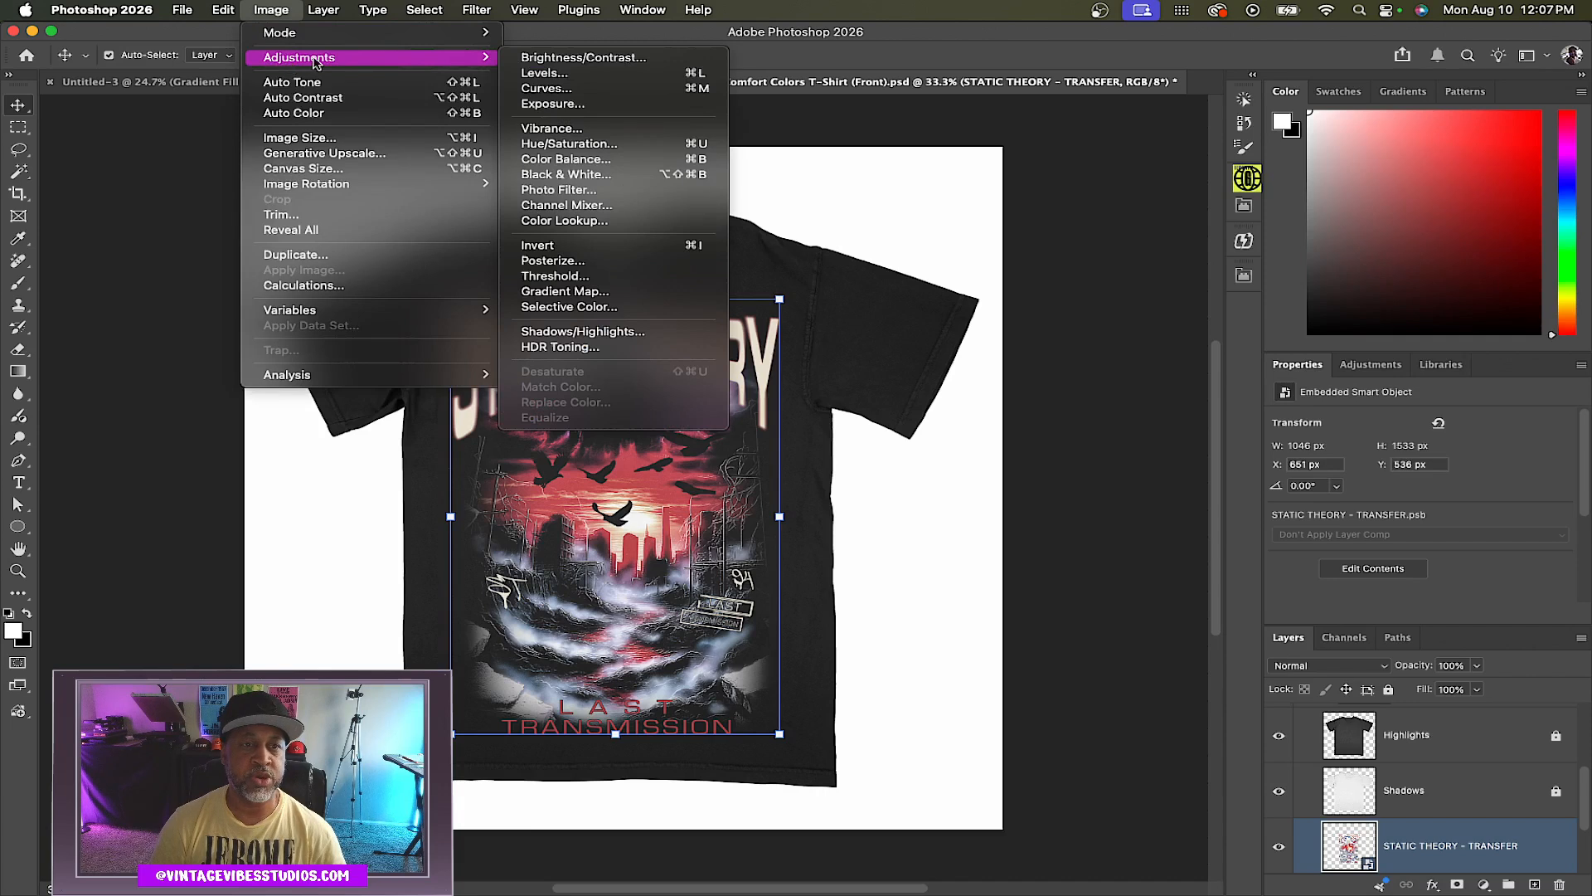
left_click(581, 59)
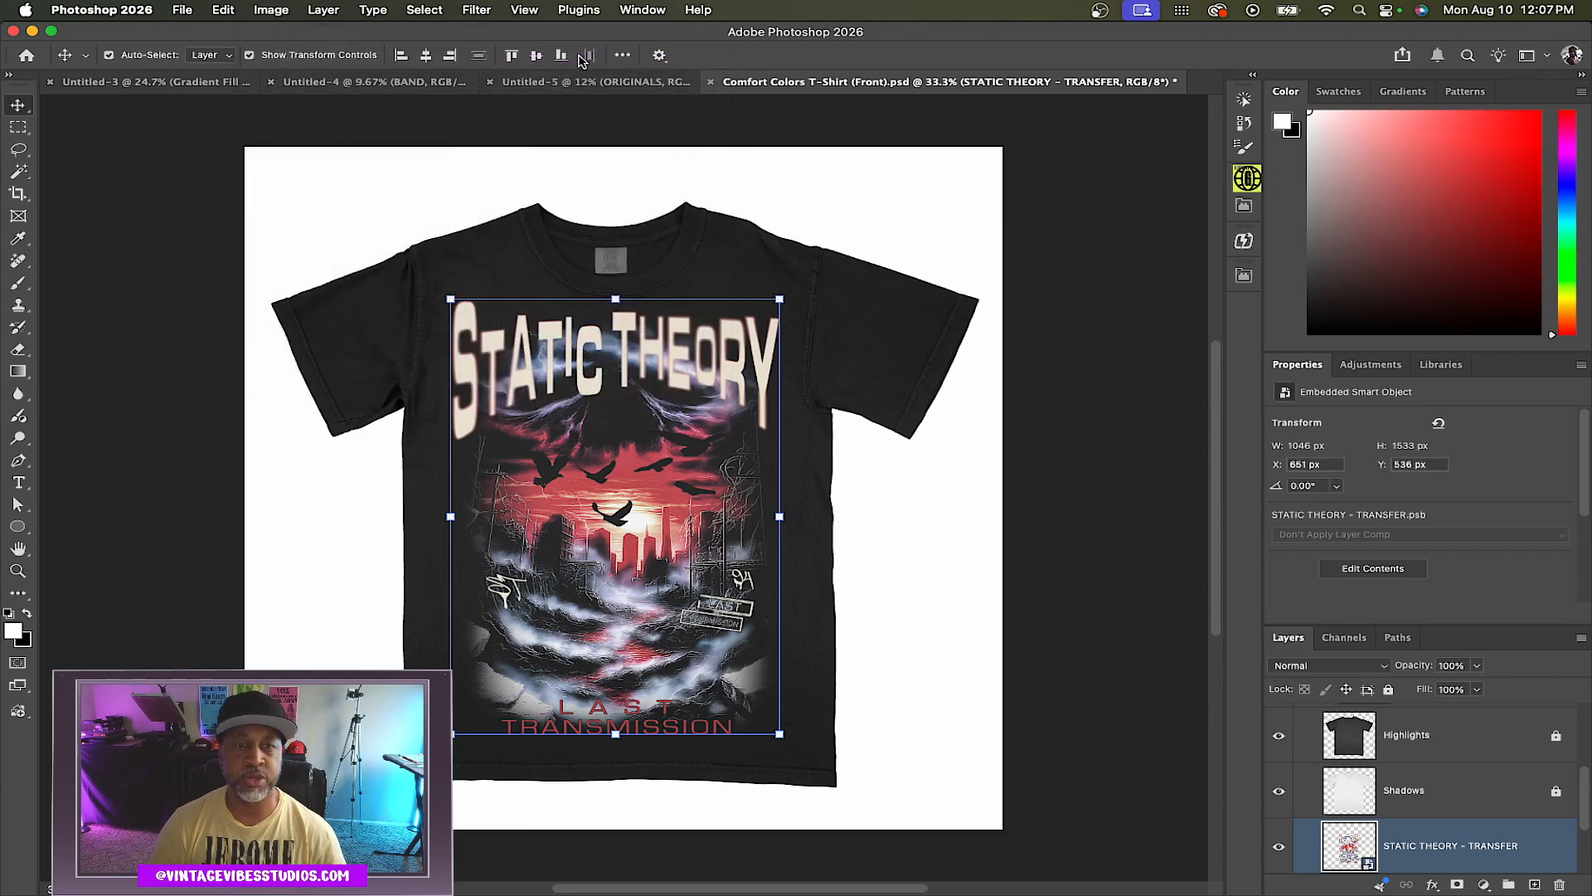
left_click_drag(852, 111, 991, 110)
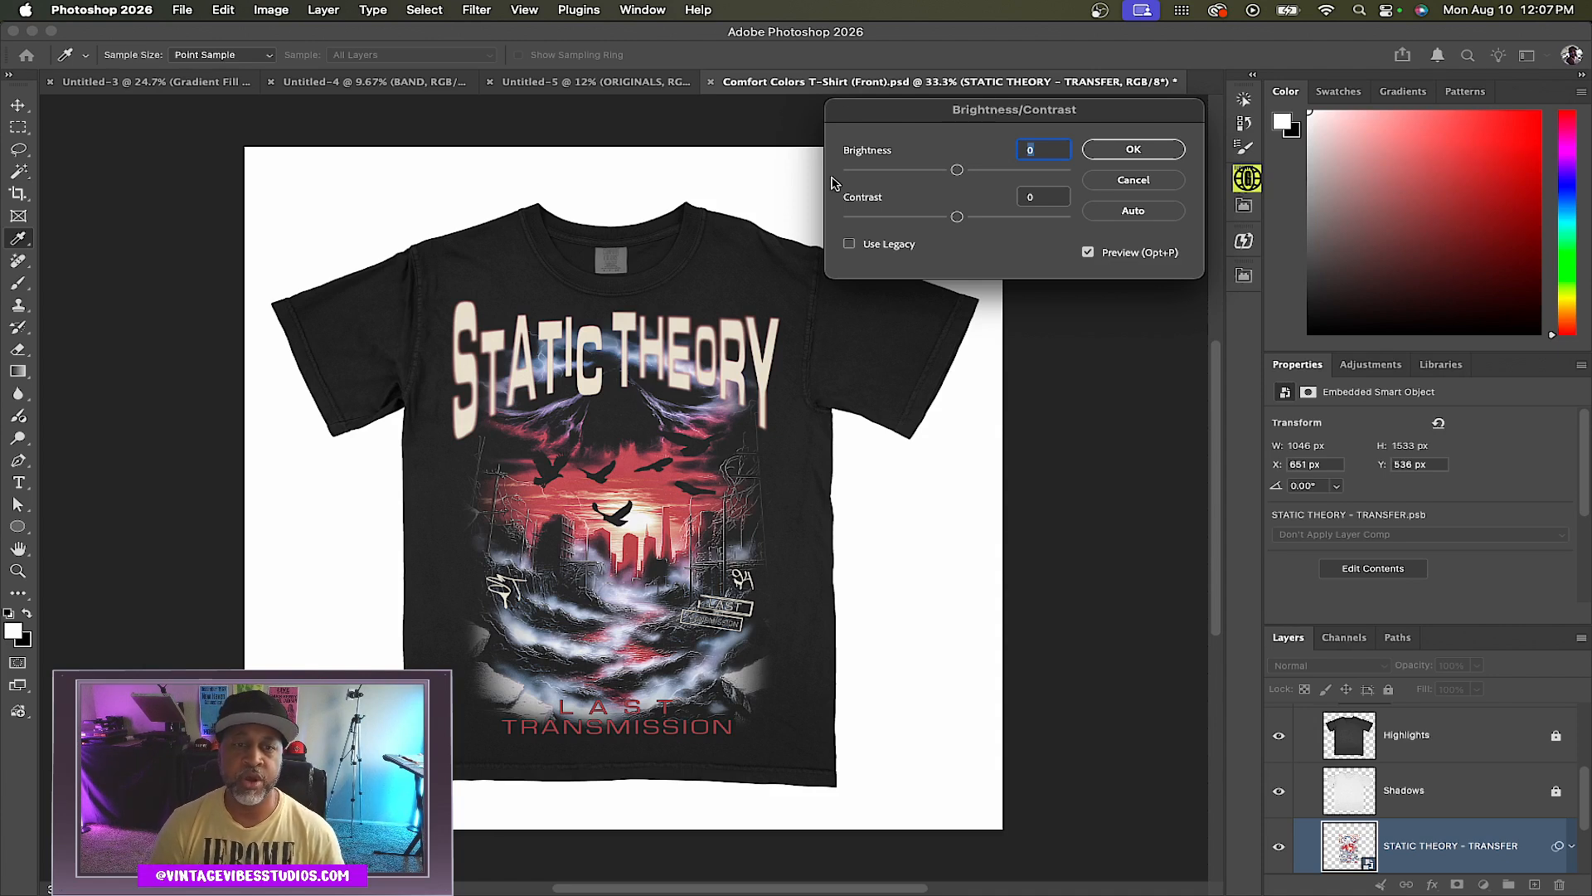
left_click(851, 244)
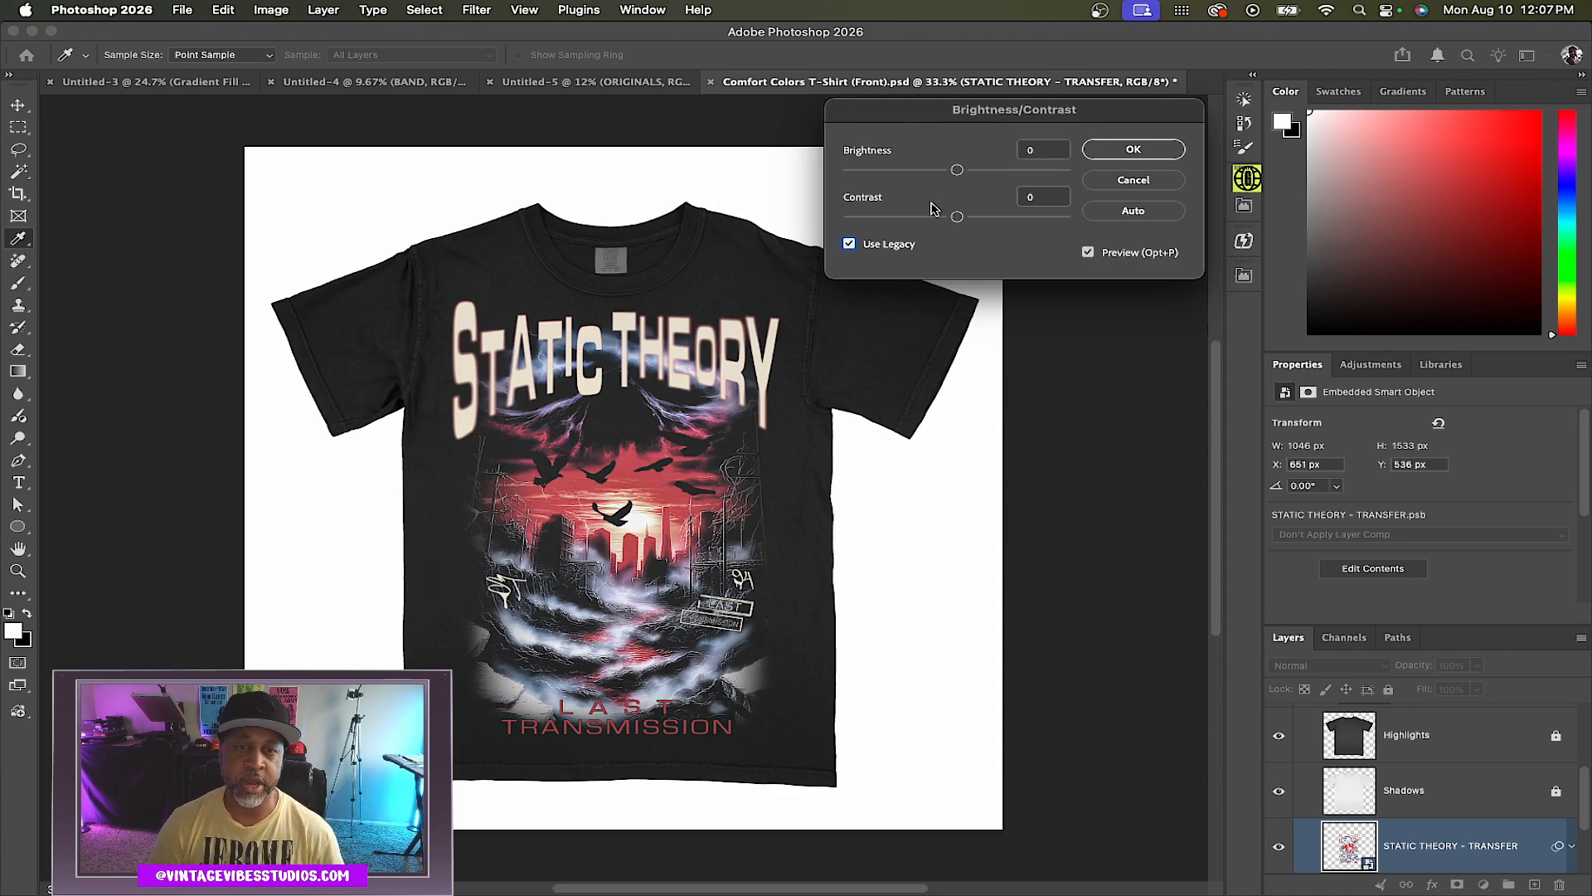
left_click_drag(957, 218, 977, 222)
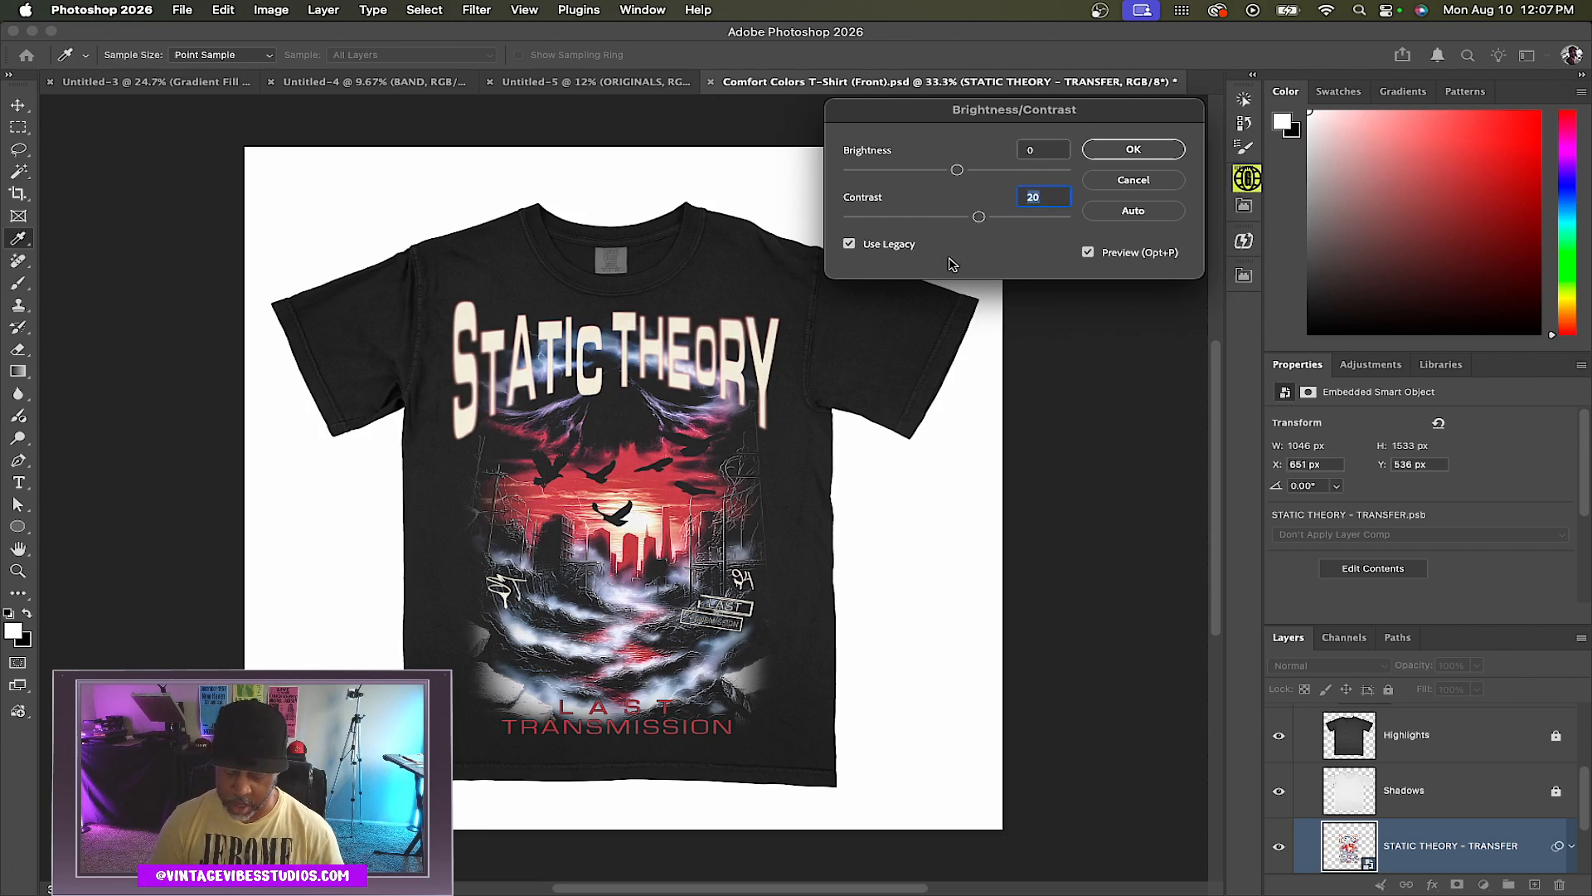
scroll(661, 404, "up", 2)
scroll(661, 405, "up", 3)
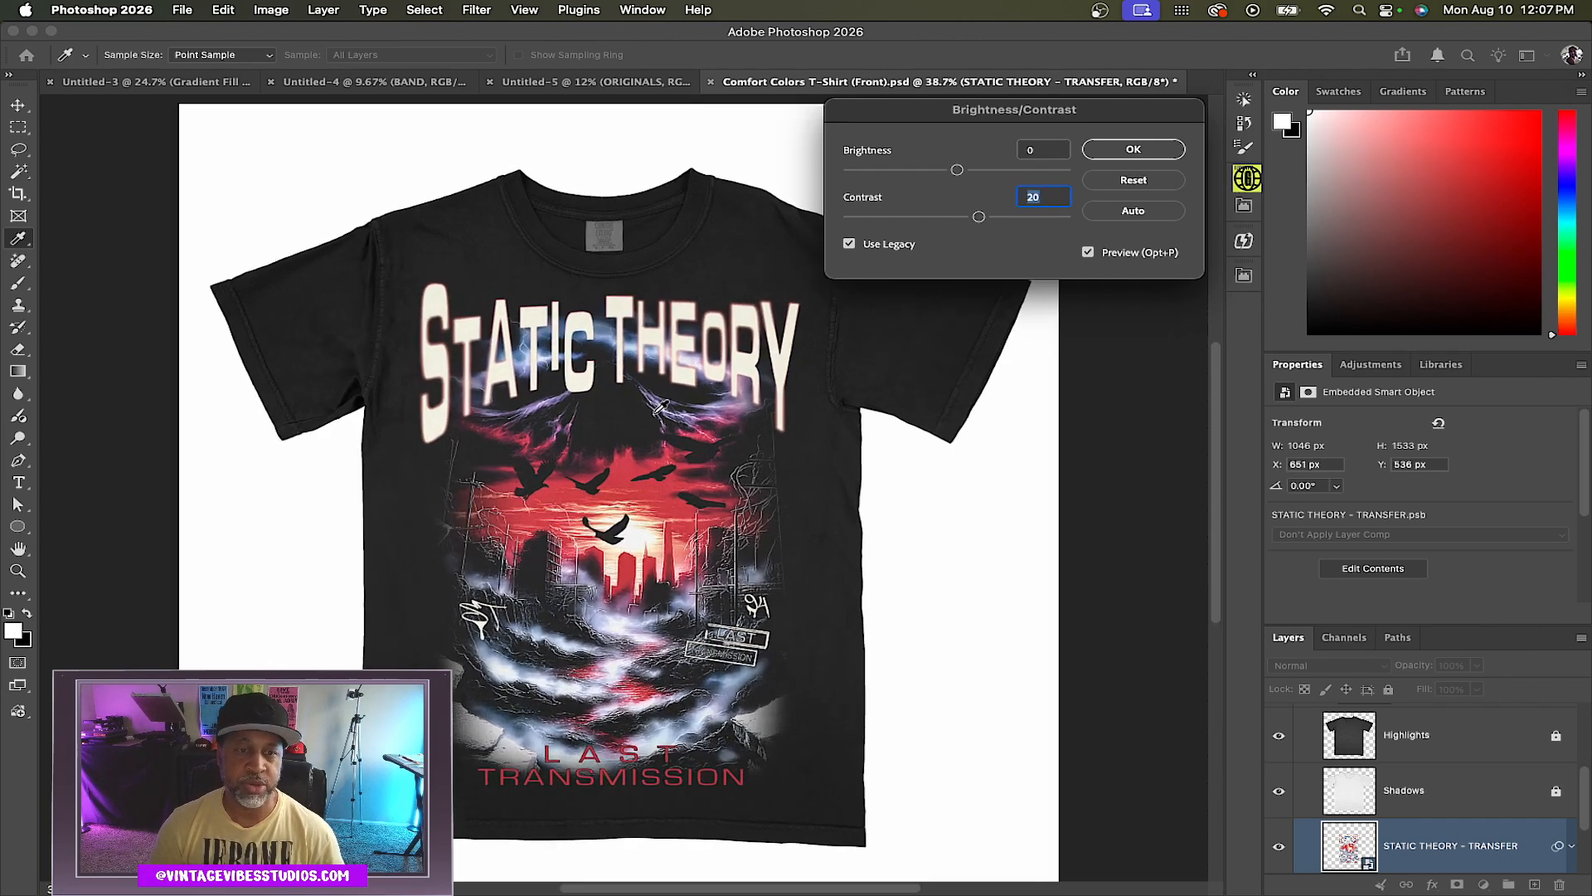
scroll(654, 415, "left", 5)
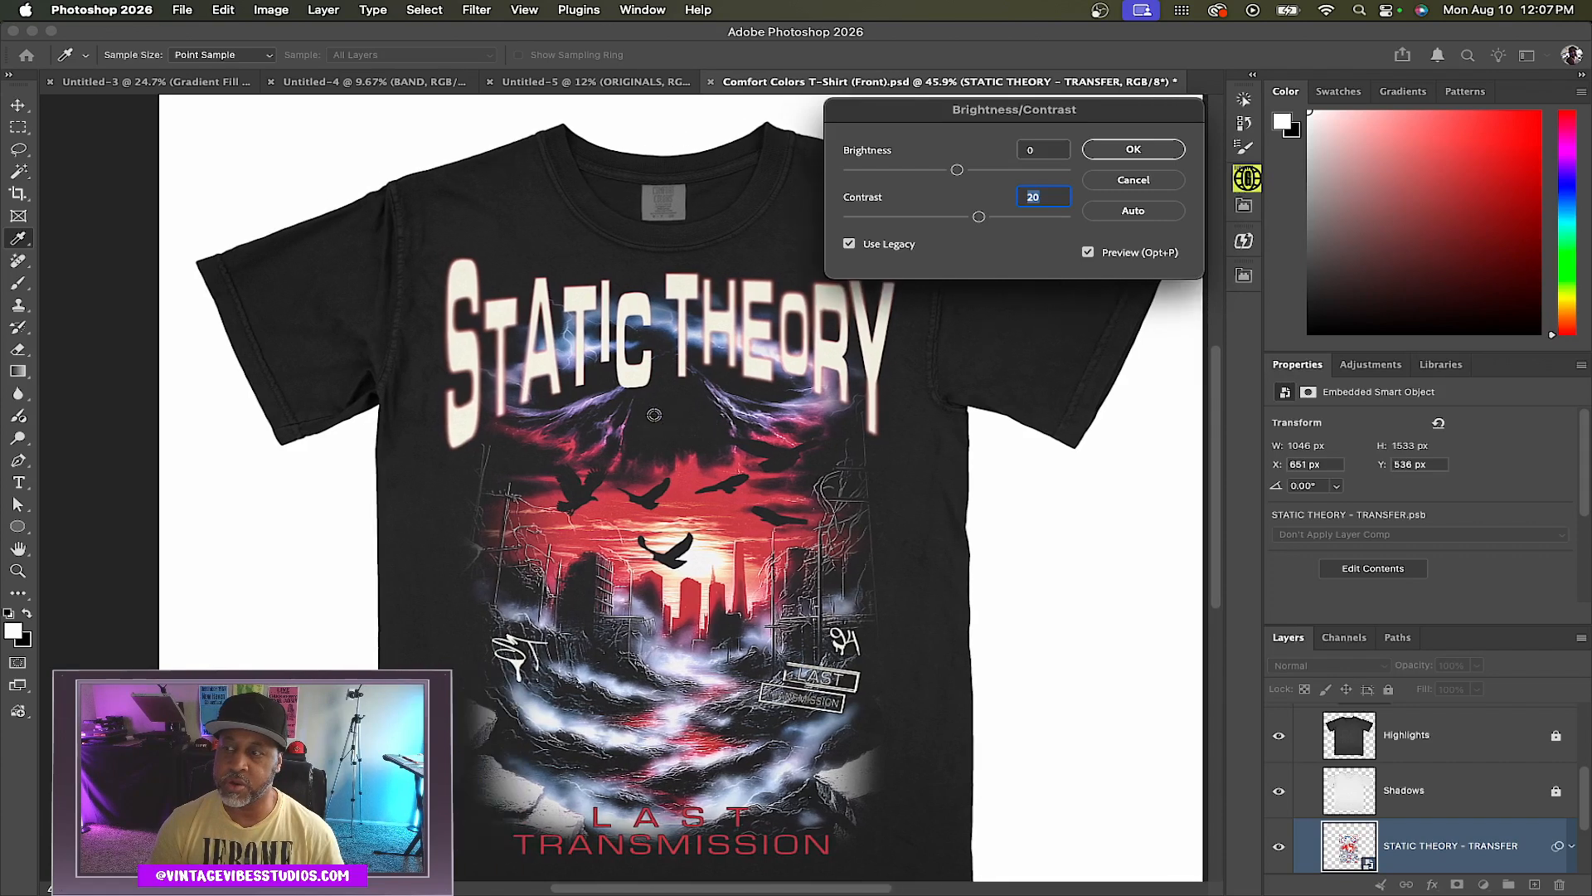
scroll(654, 415, "down", 1)
left_click_drag(937, 113, 959, 110)
left_click_drag(998, 213, 1010, 169)
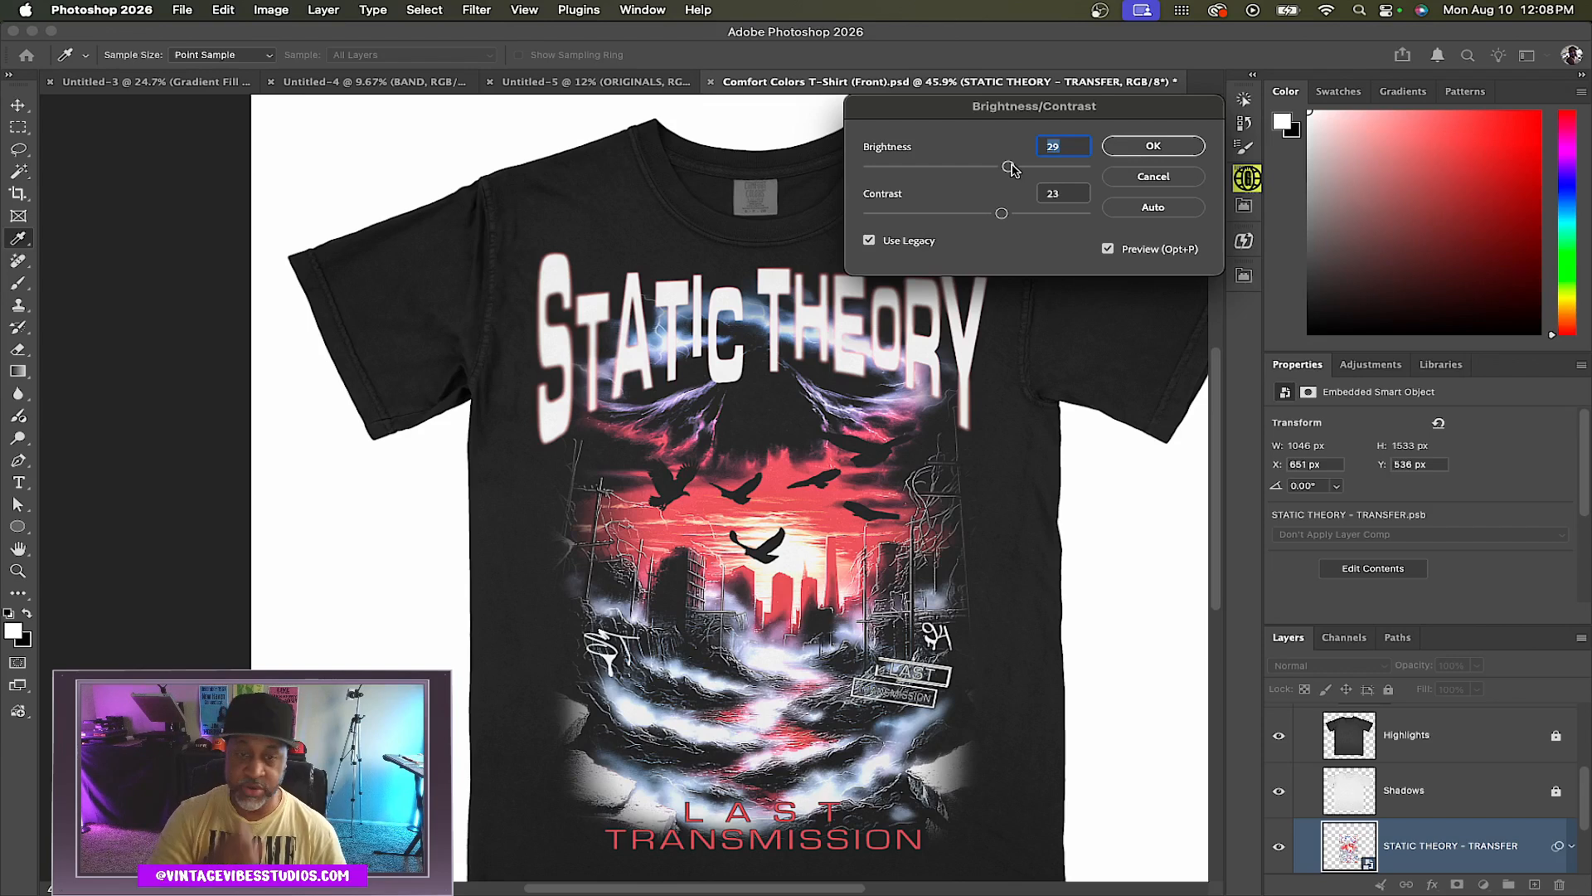
mouse_move(1002, 215)
left_mouse_down()
mouse_move(966, 215)
mouse_move(981, 167)
mouse_move(972, 218)
left_mouse_up()
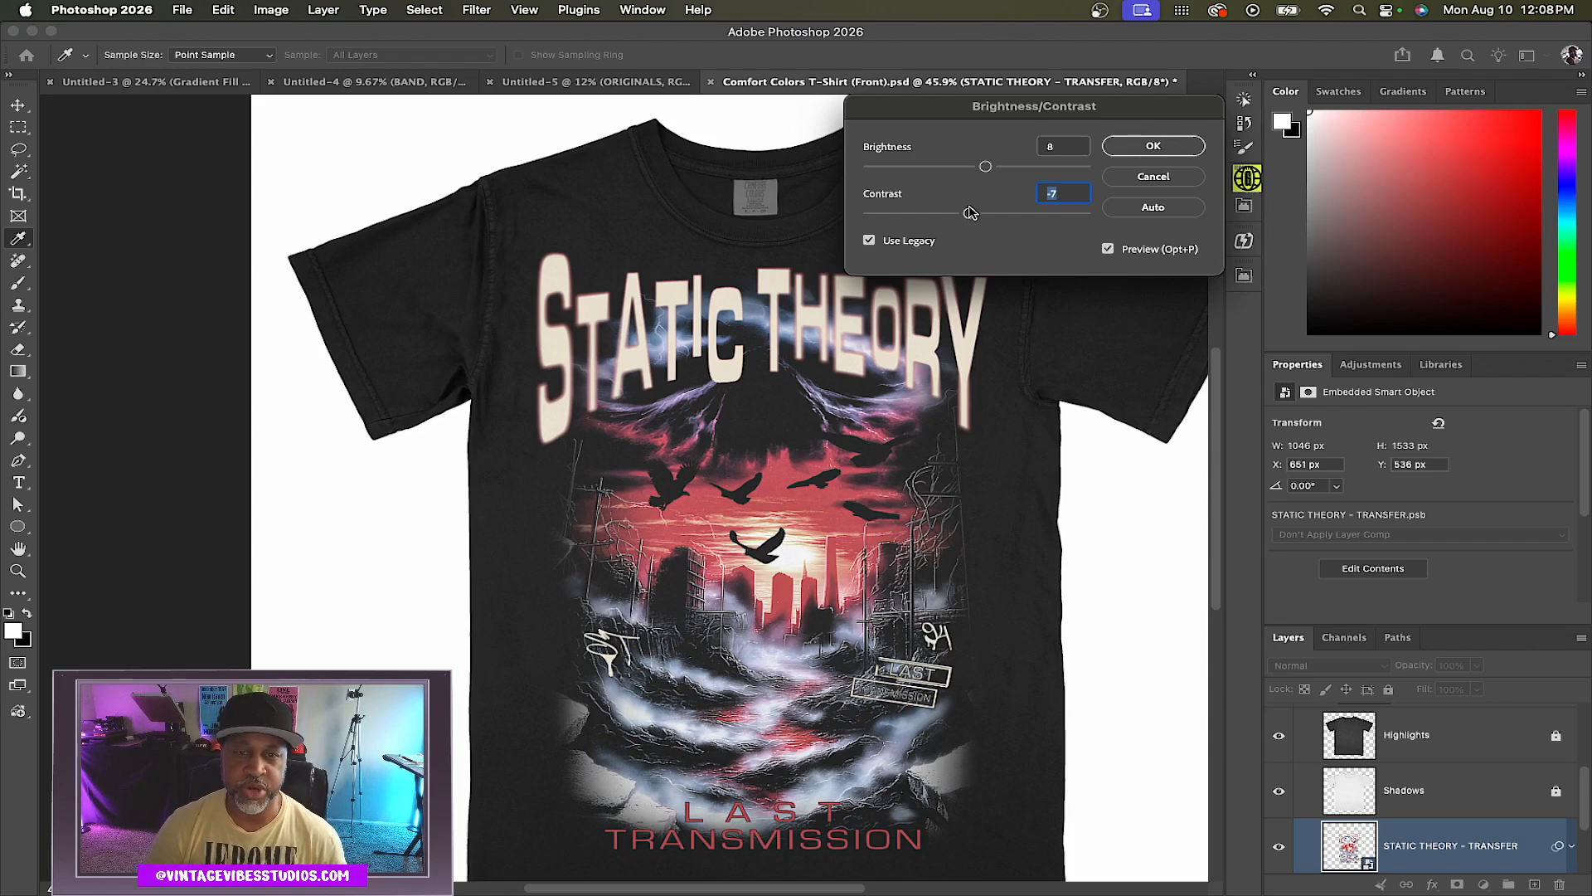
left_click(1130, 145)
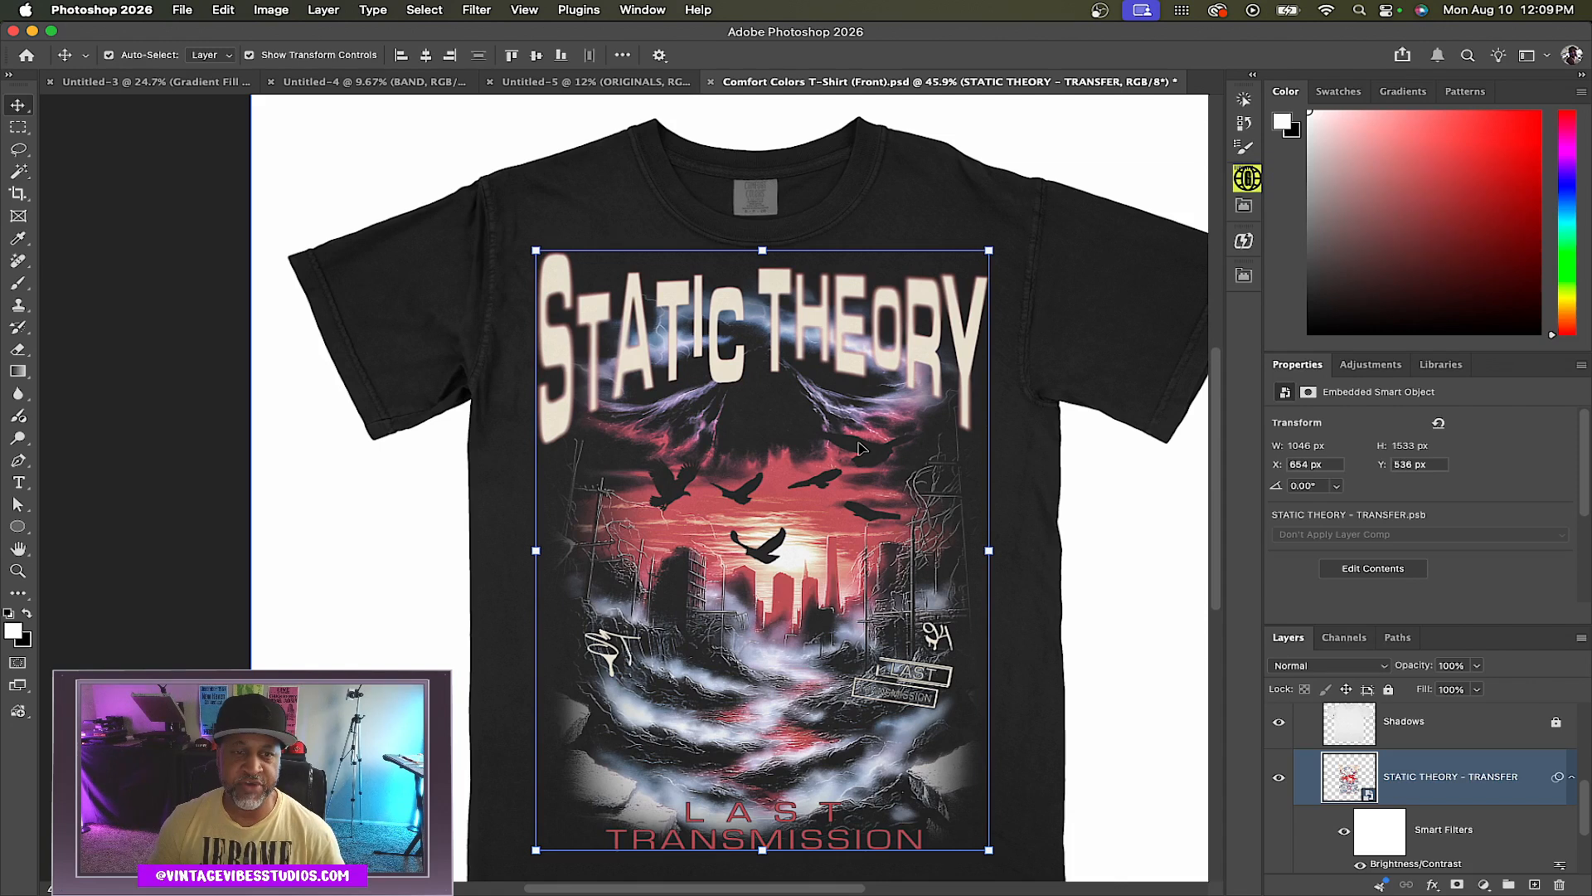
Deselect the transfer and zoom out to review the finished T-shirt mockup
left_click(1093, 148)
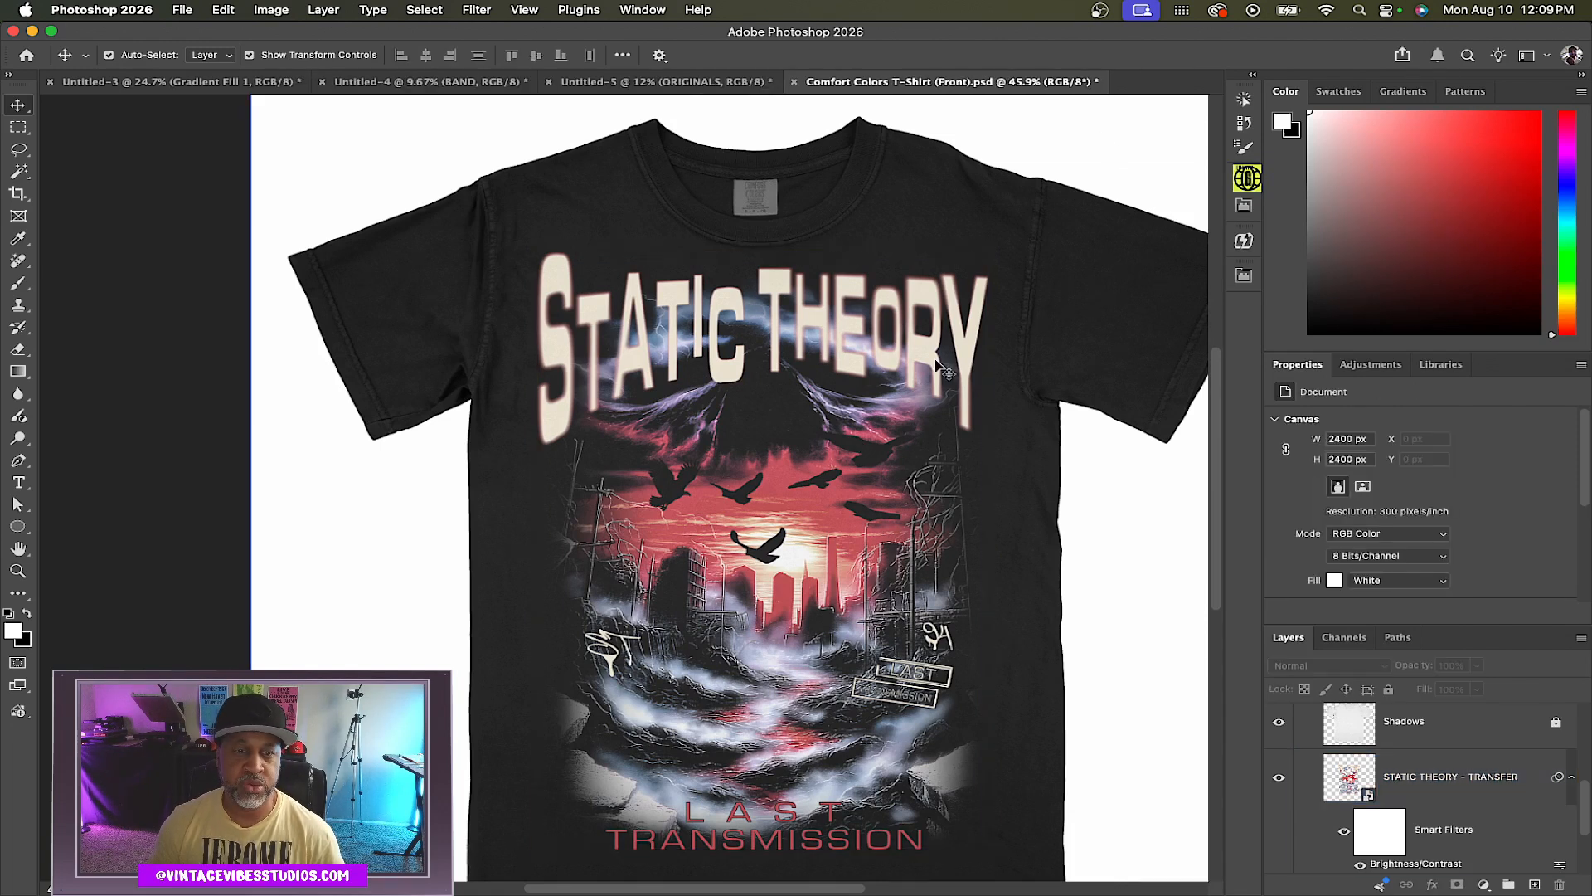
scroll(710, 457, "down", 2)
left_click(711, 456)
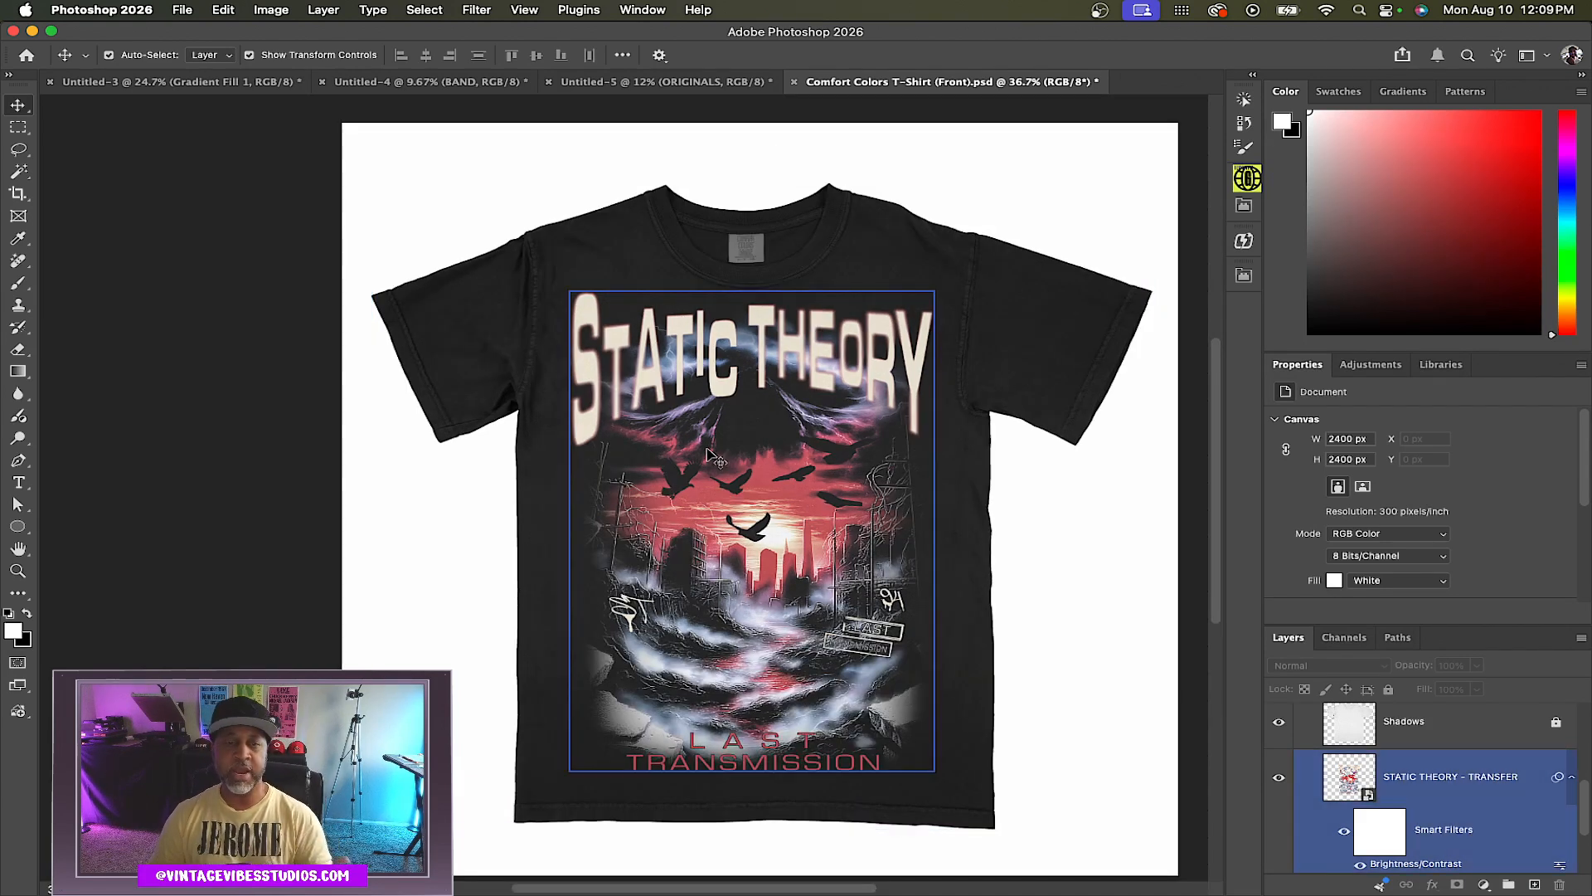